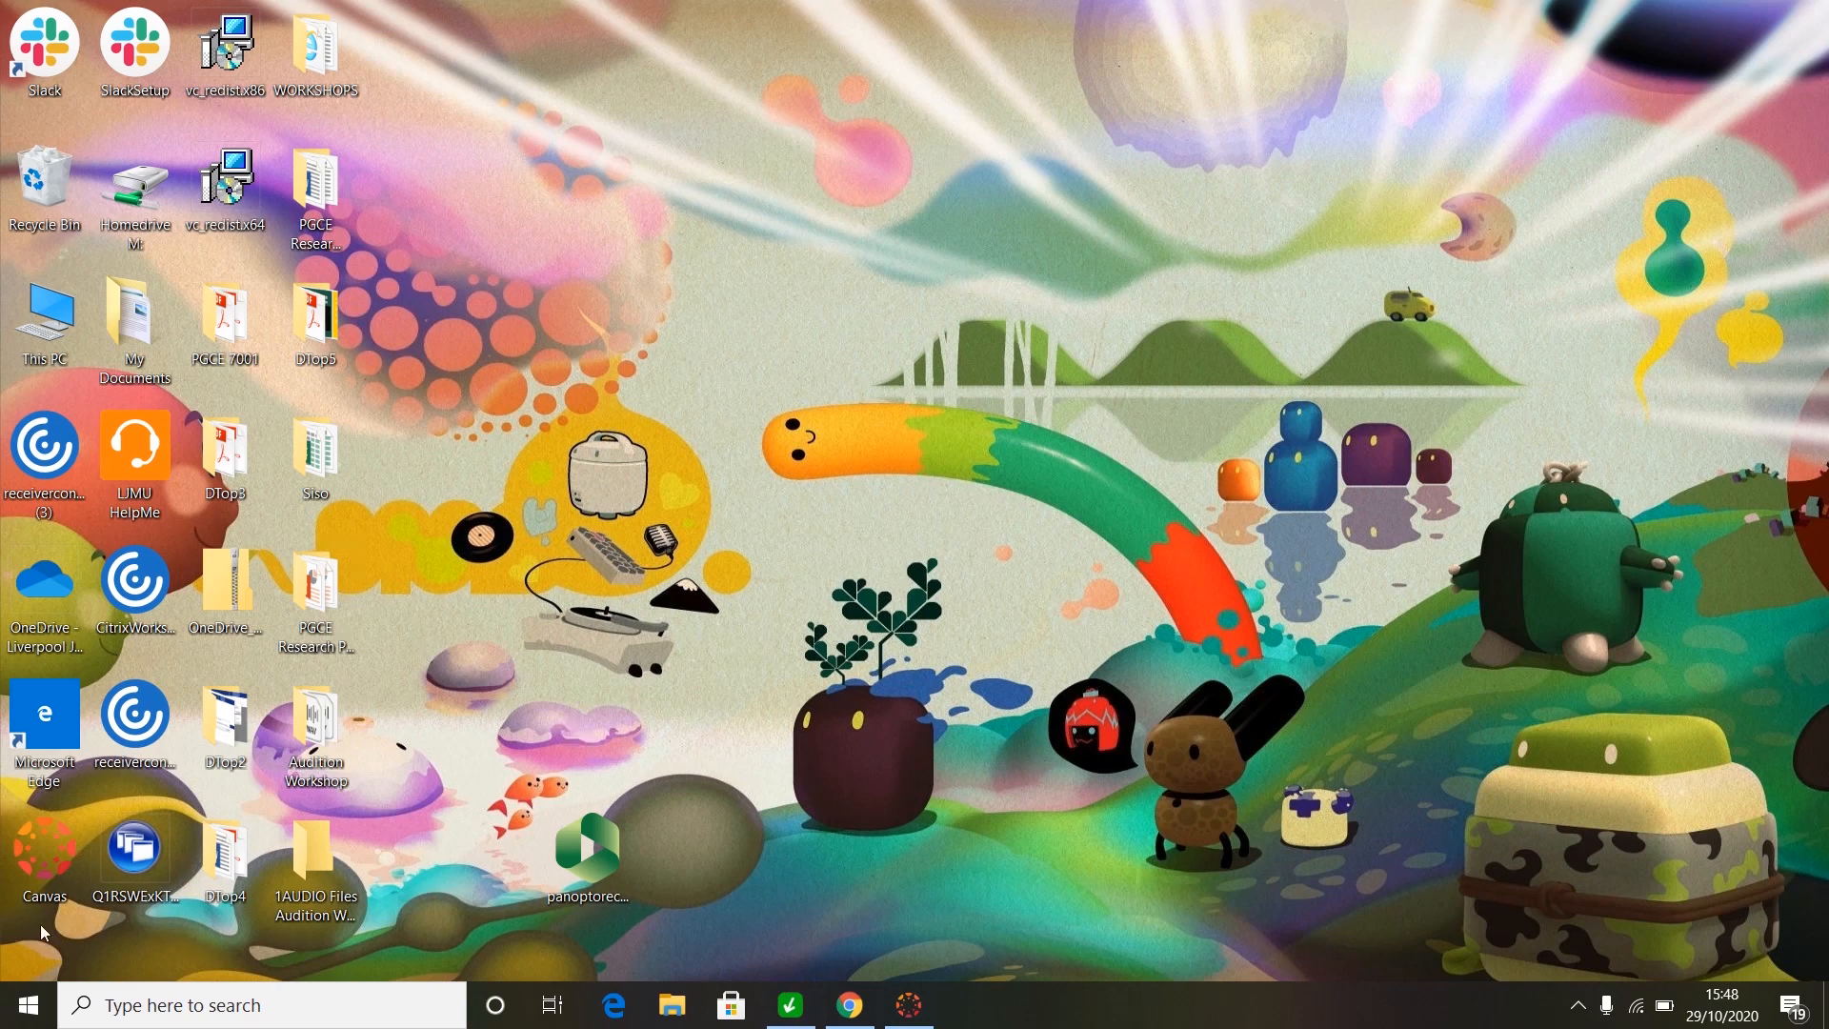
- Launch Premiere Pro 2020 from the Start menu and move its window fully into view
left_click(21, 1016)
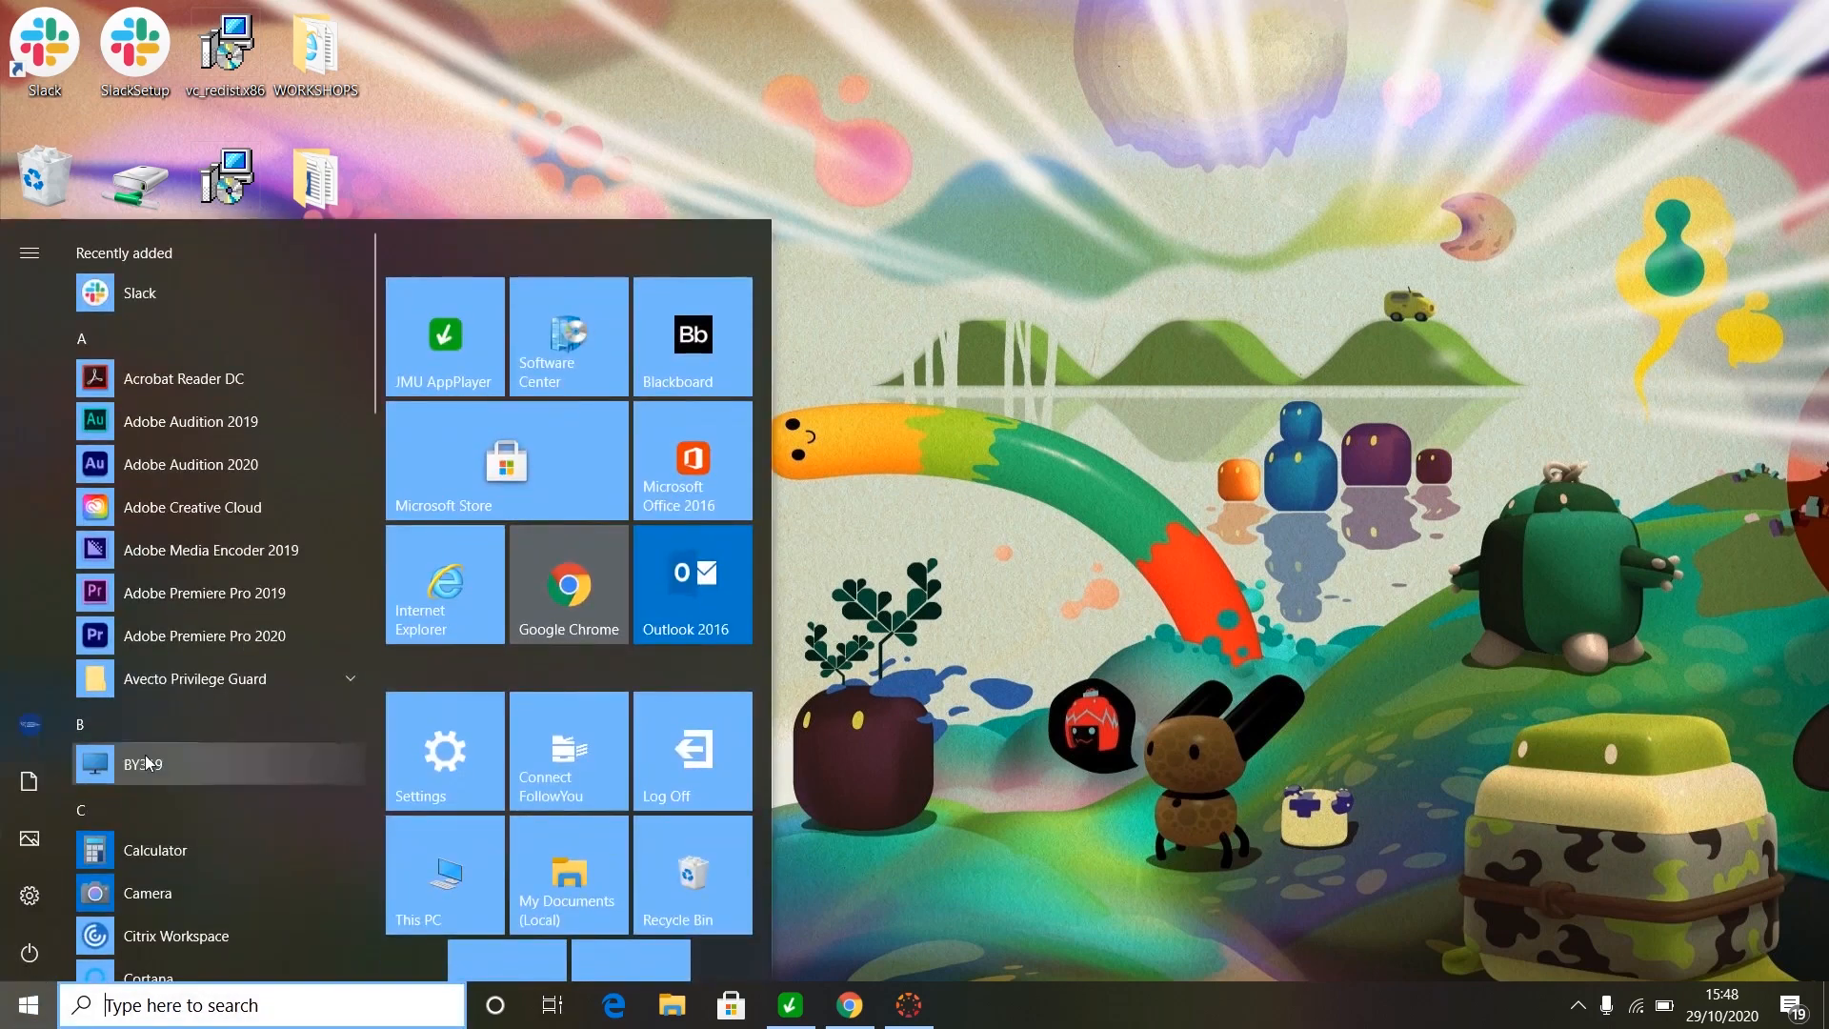
left_click(187, 638)
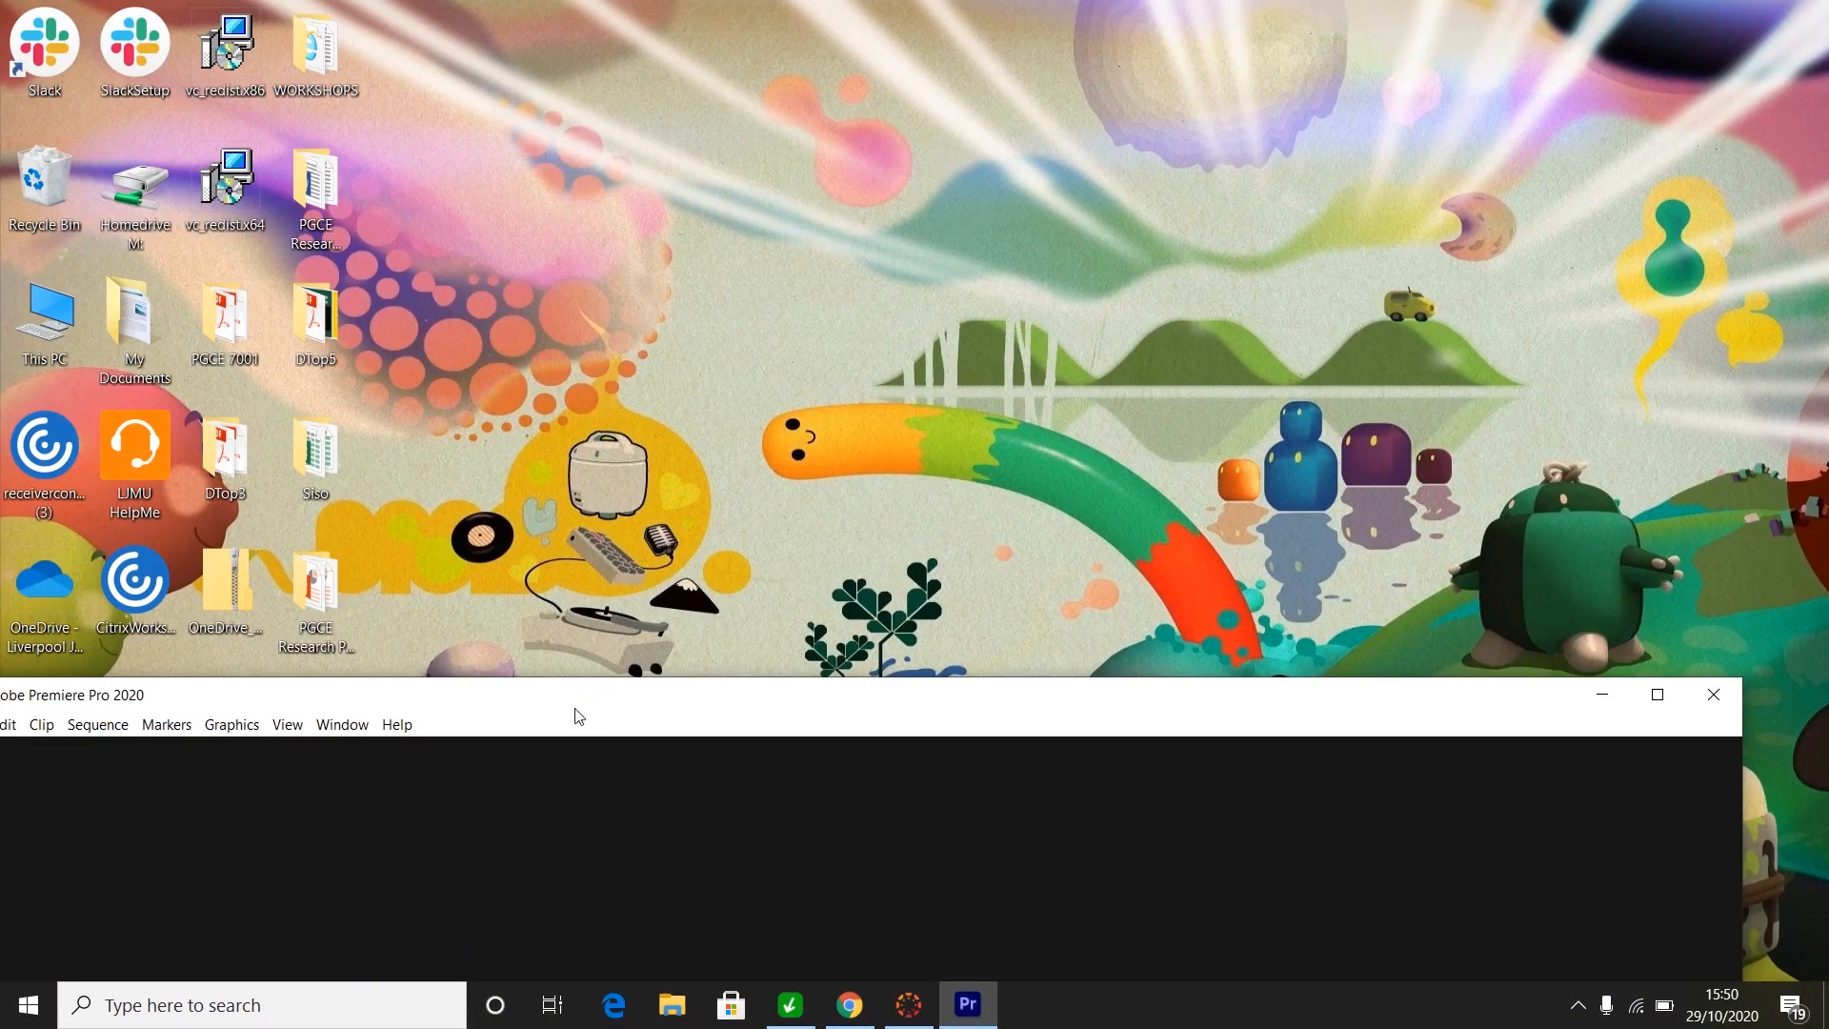
left_click_drag(576, 710, 648, 45)
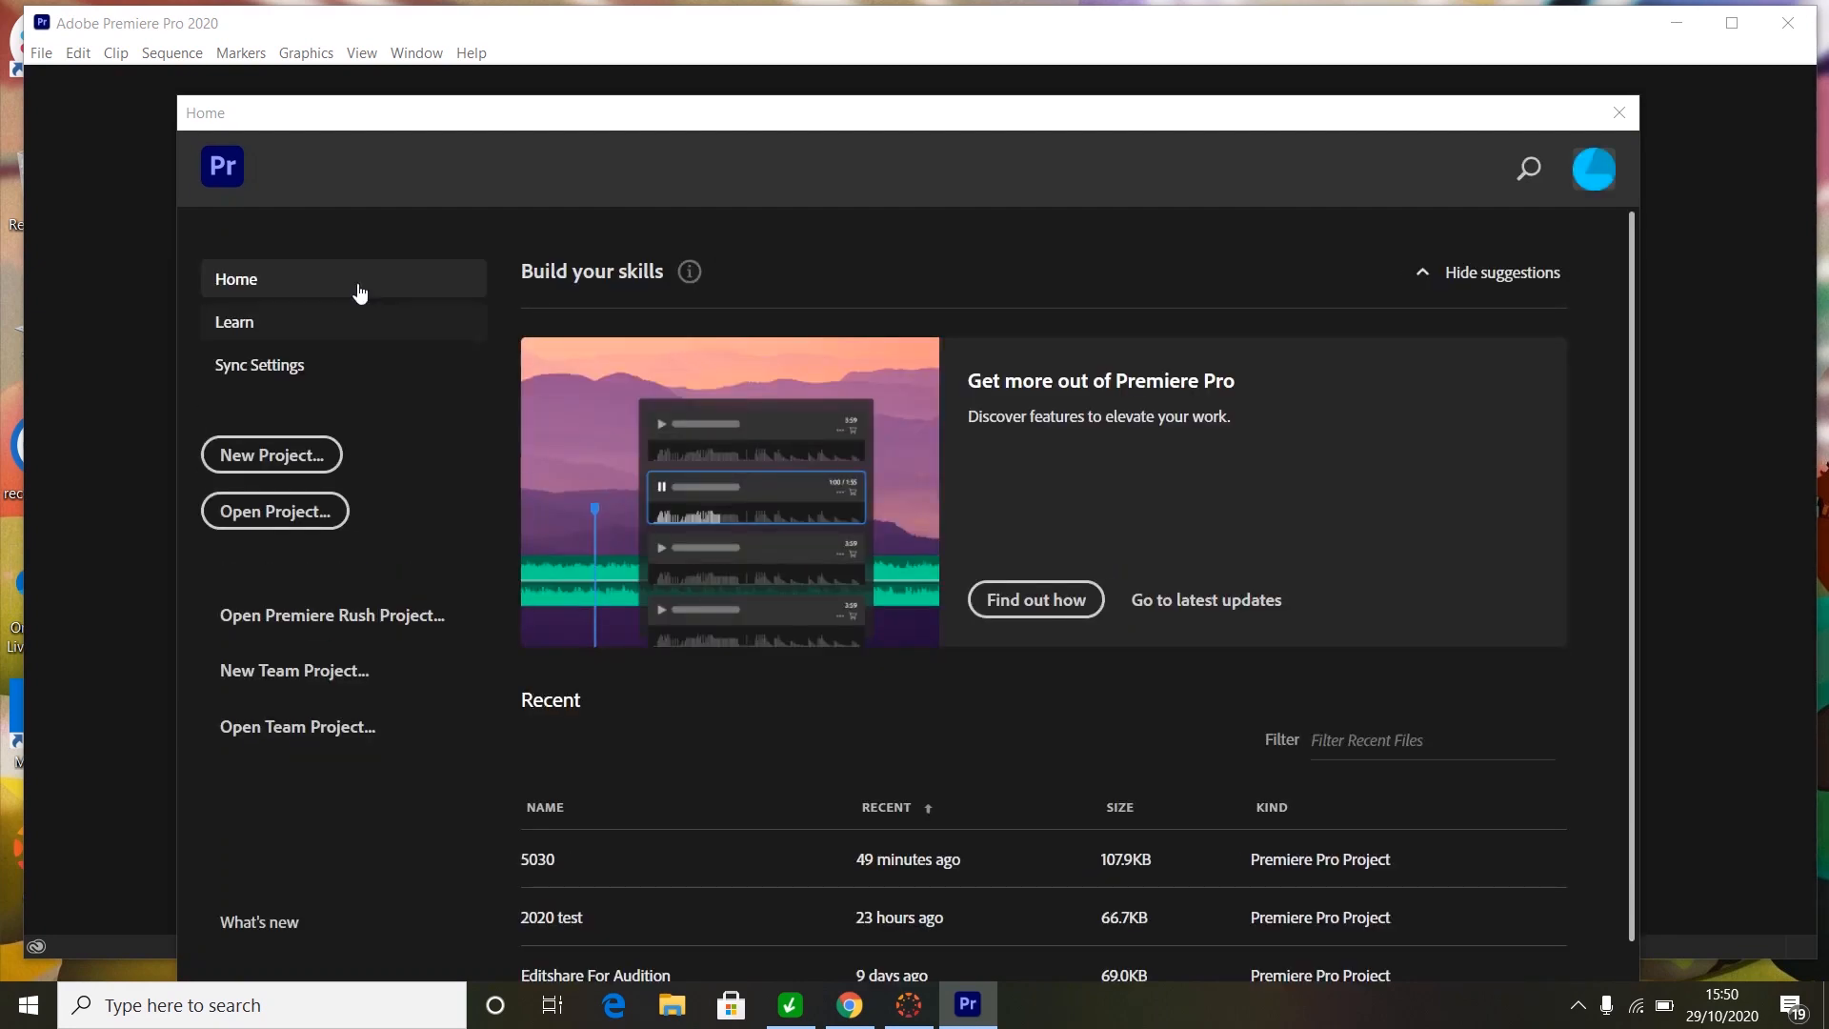
- Start a new project and name it 'Princes Avenue Cycle Lane Project'
left_click(290, 459)
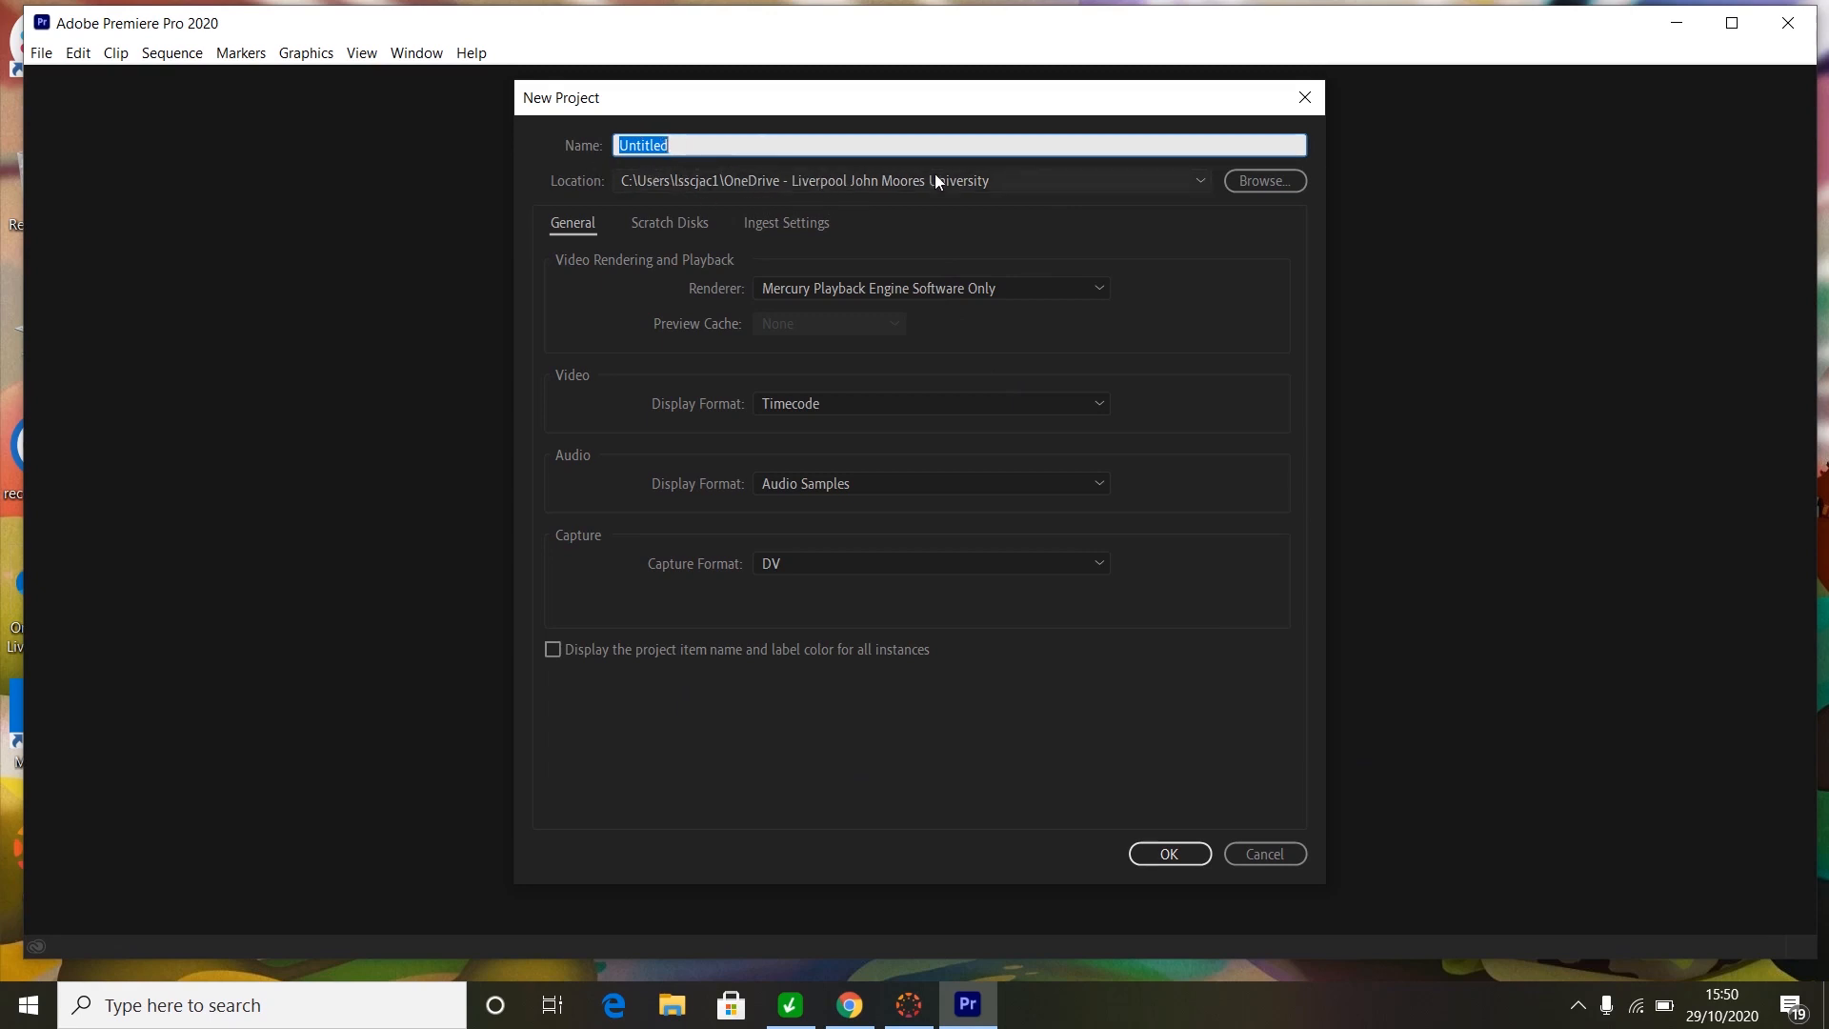
left_click(716, 143)
key("BackSpace")
key("BackSpace")
key("BackSpace")
key("BackSpace")
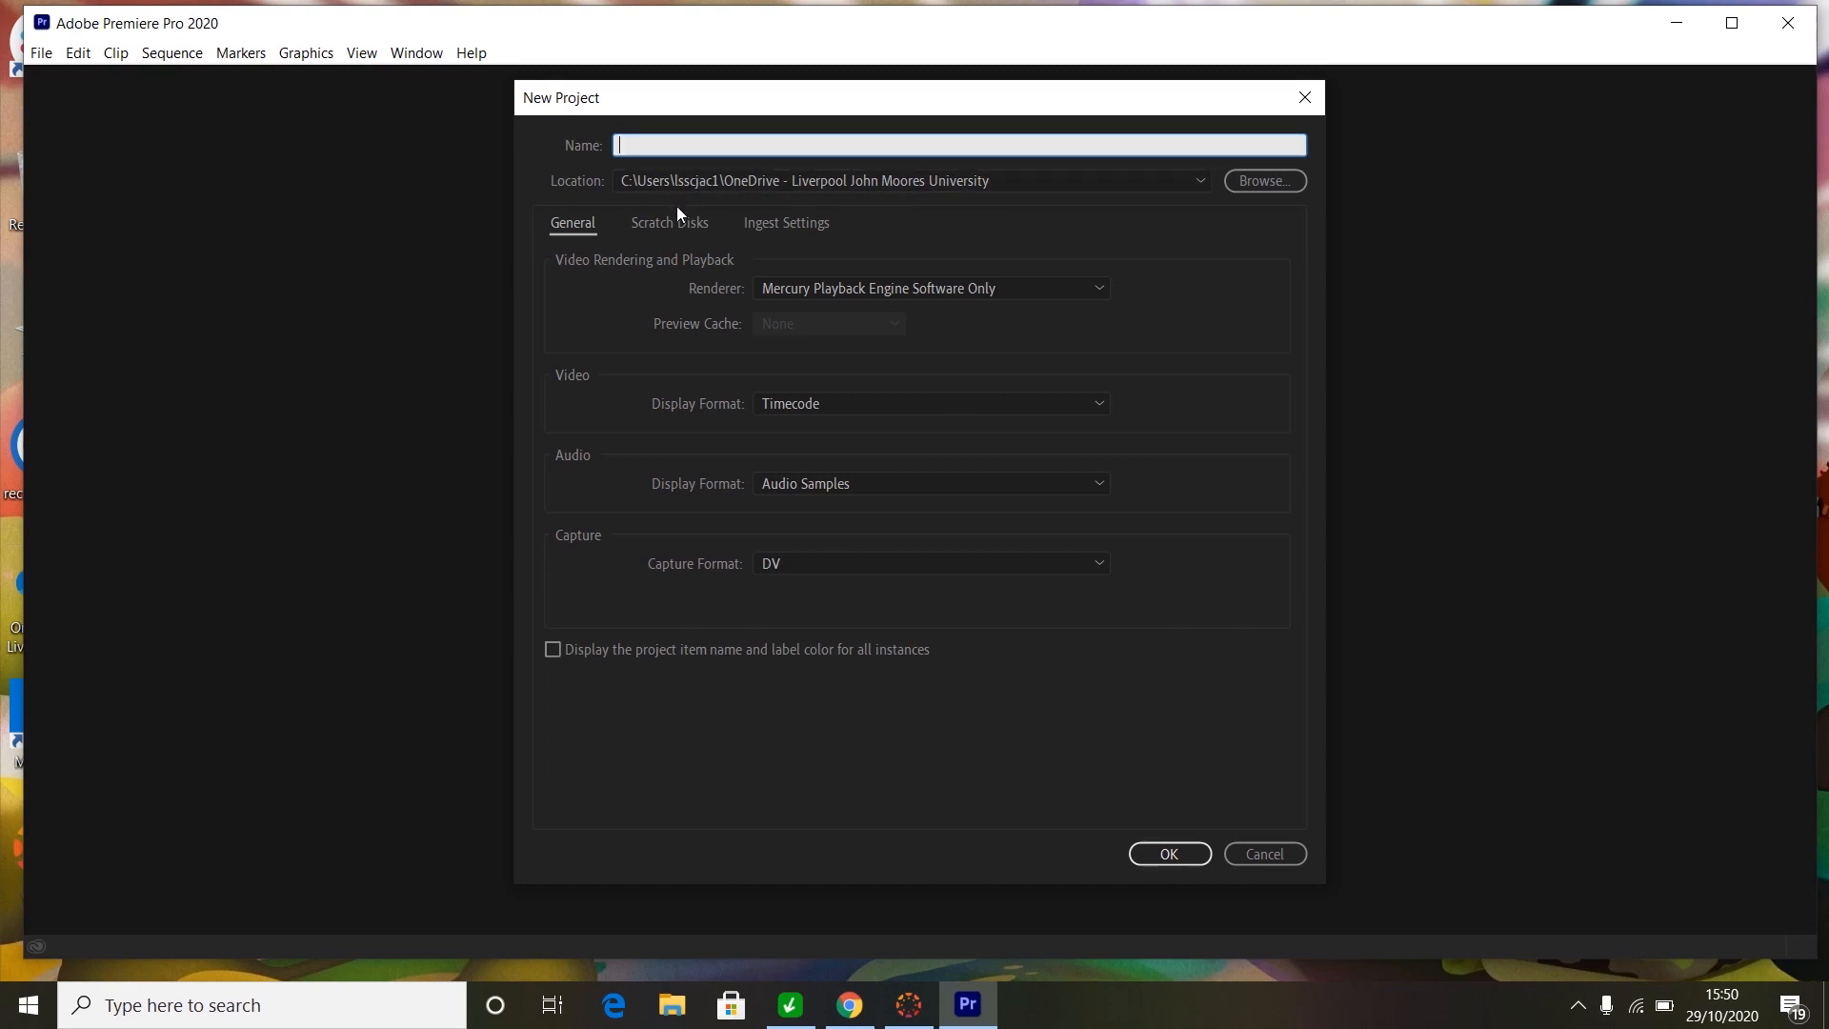
type("Princes Lan")
key("BackSpace")
key("BackSpace")
type("Avenue Cycle Lane Project")
- Set the project location to the OneDrive folder 'Adobe PREMIERE PRO CYCLE LANE'
left_click(1267, 183)
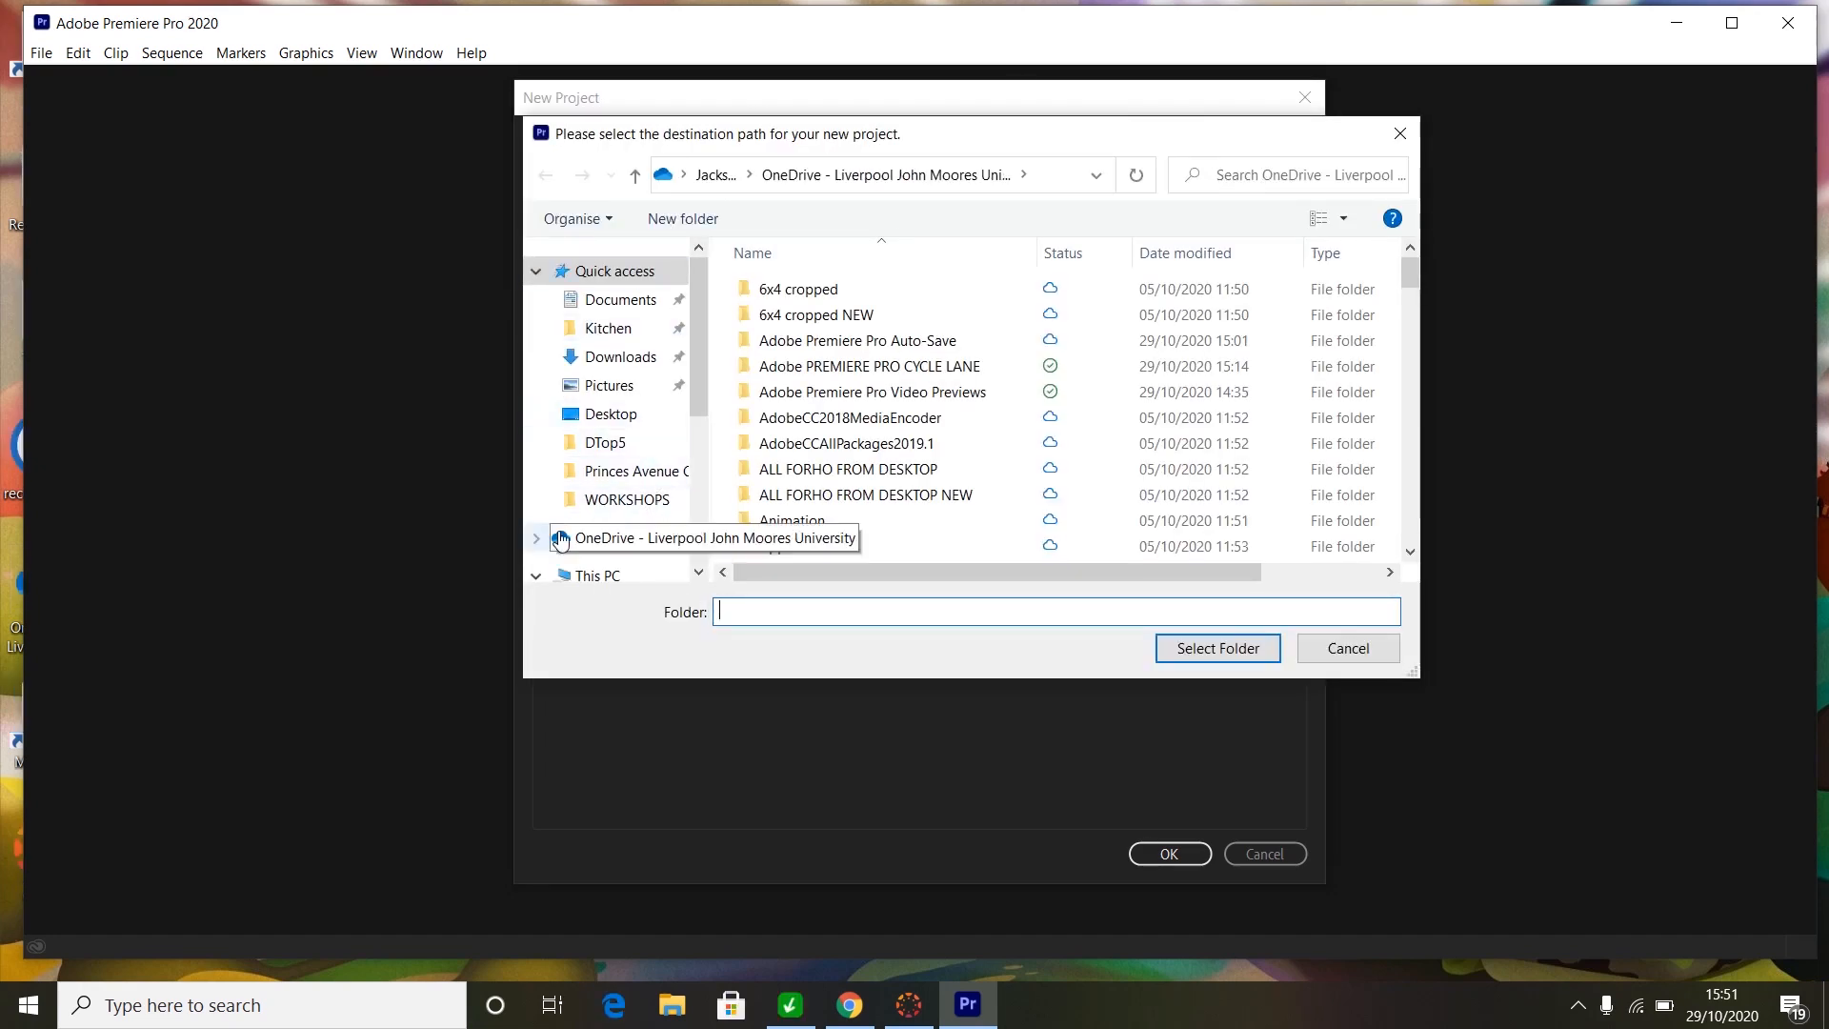
left_click(638, 539)
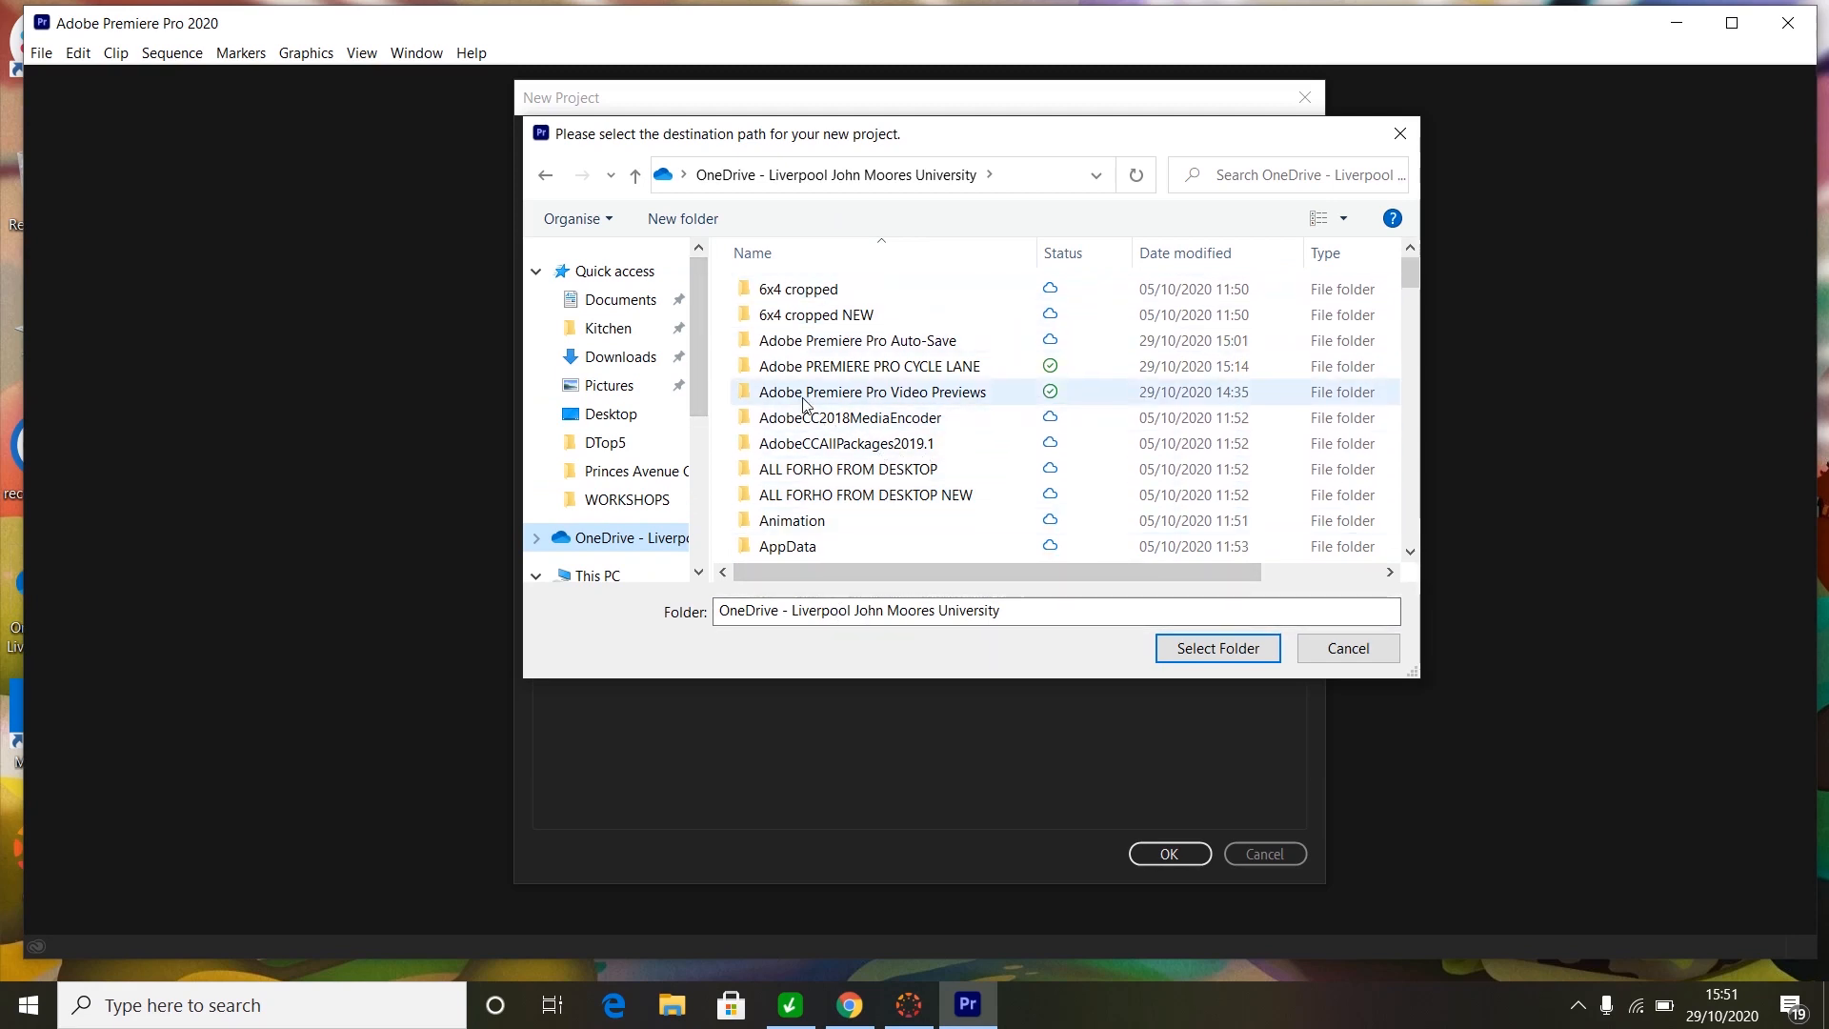
mouse_move(826, 374)
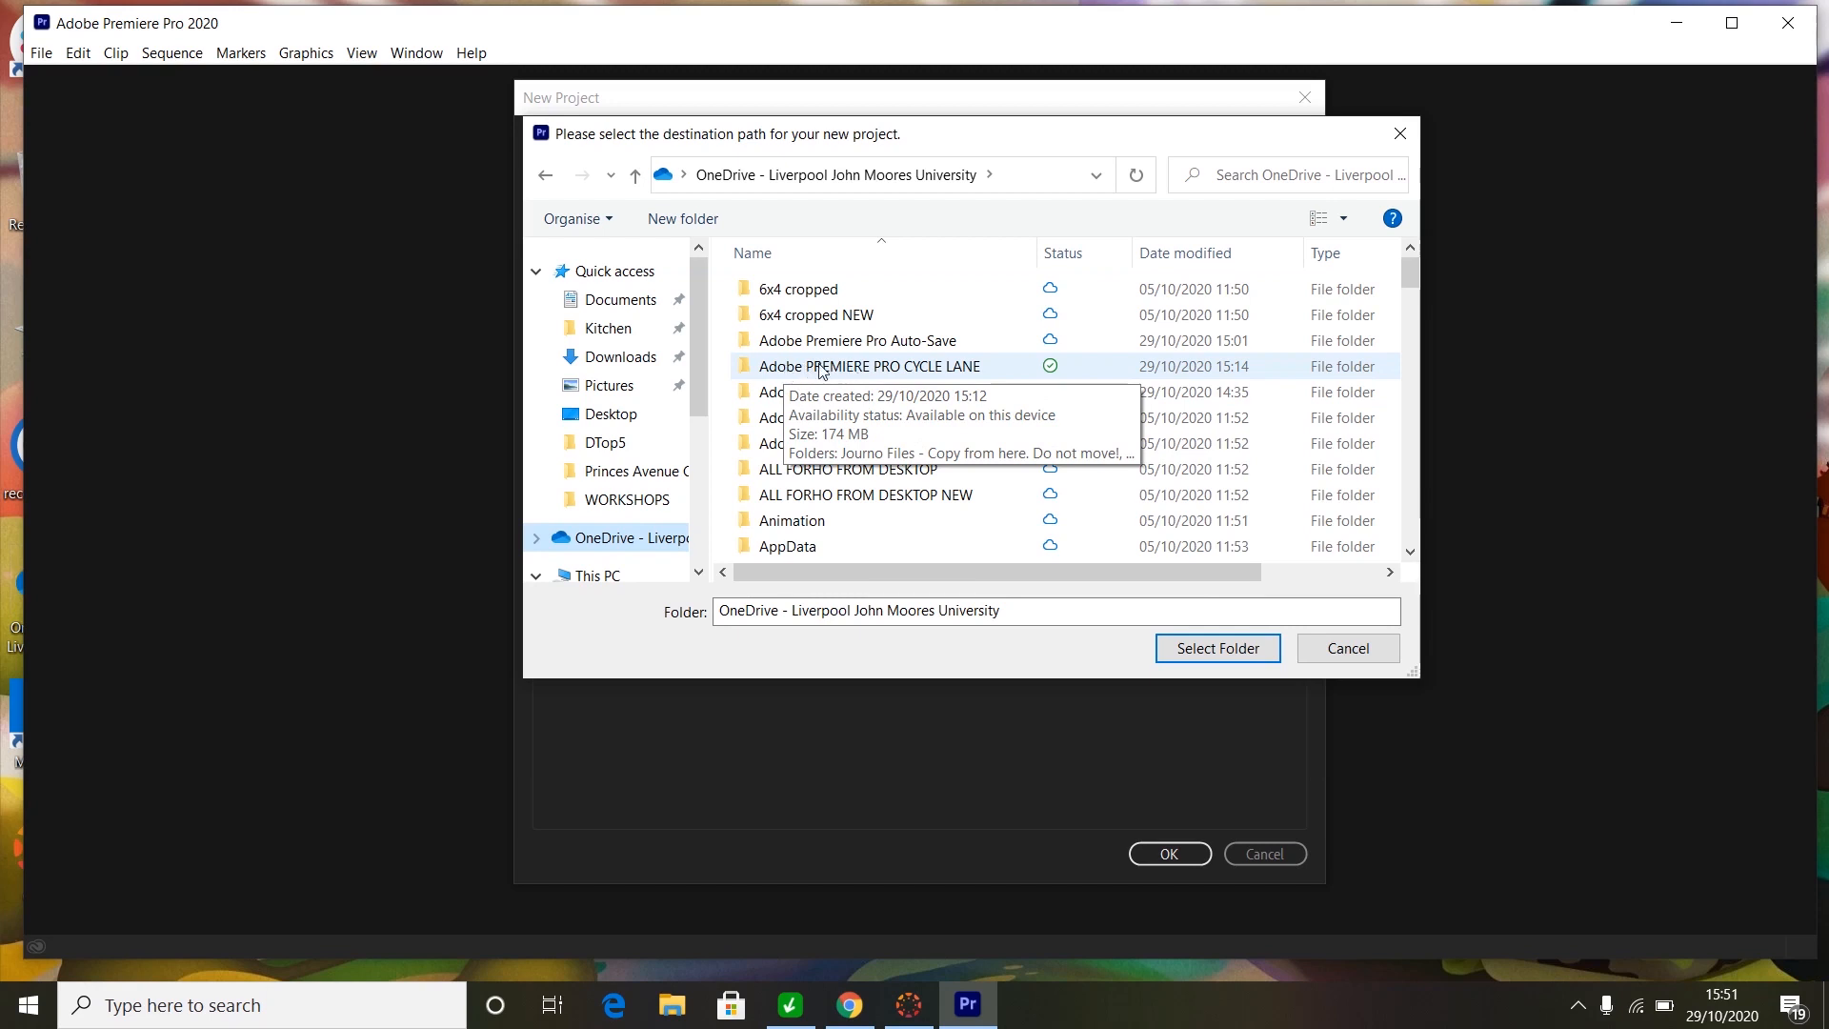
left_click(828, 377)
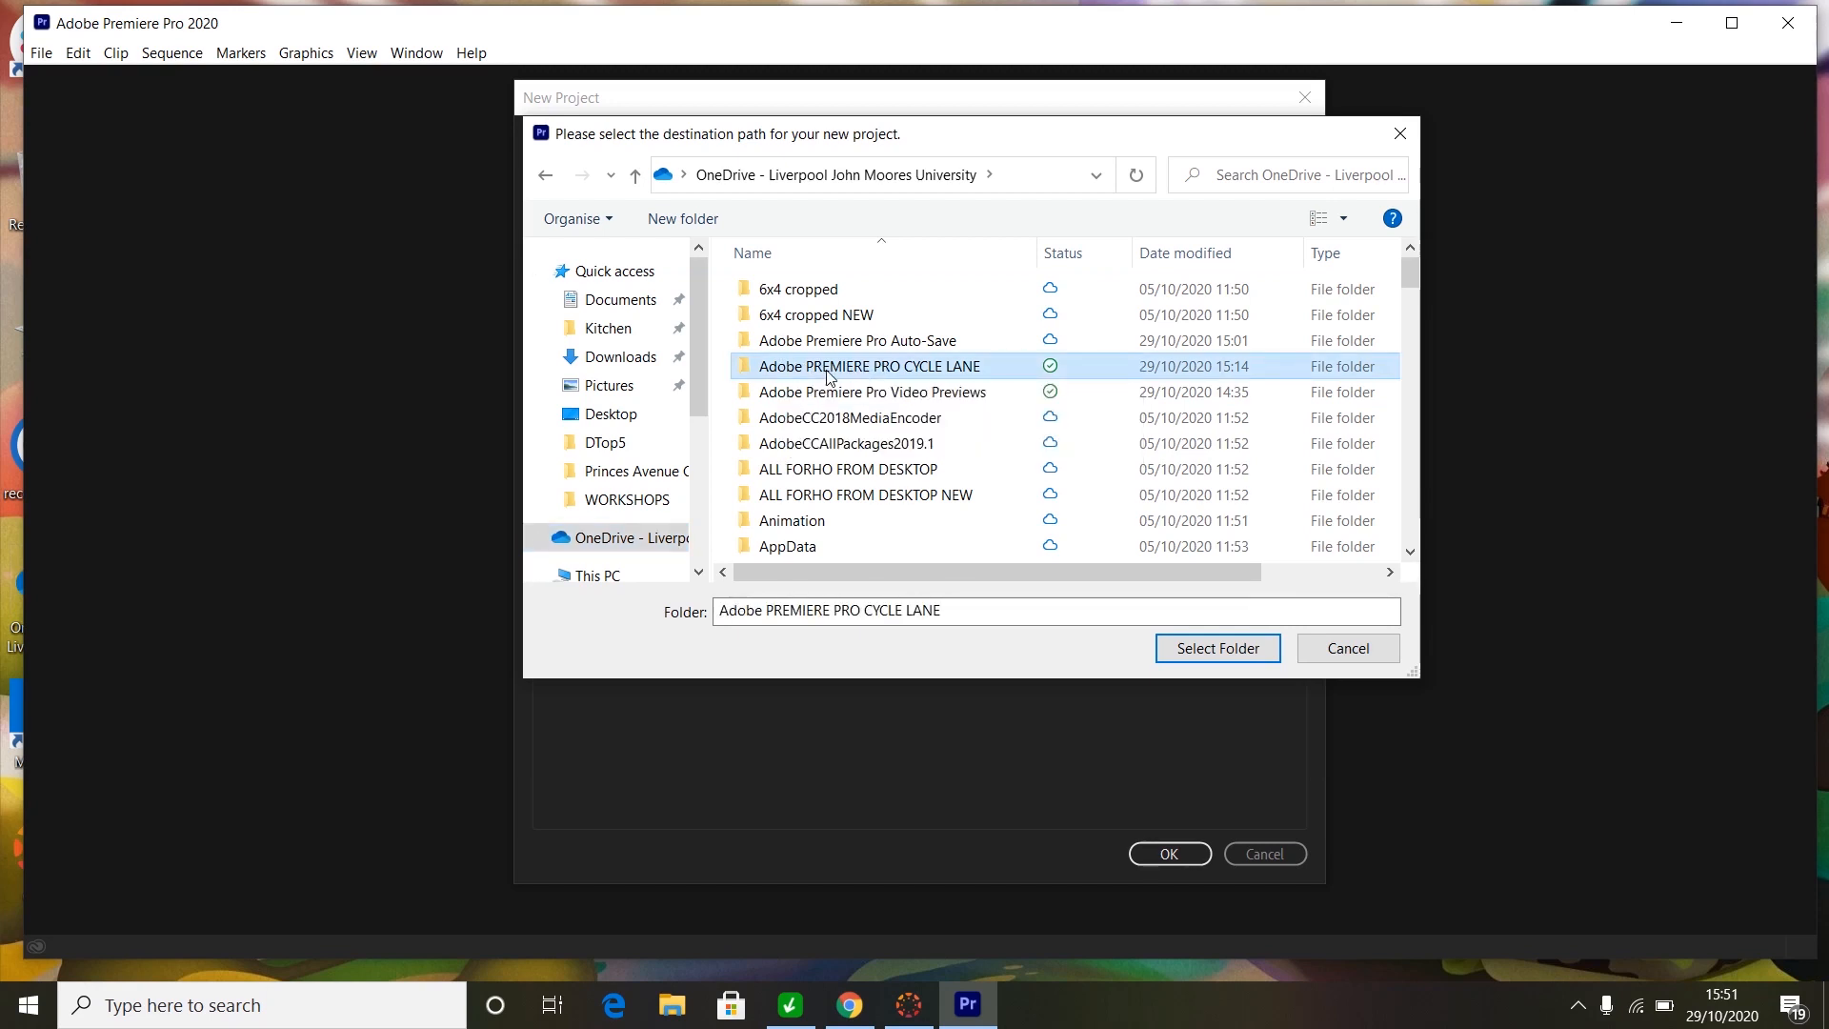
left_click(1193, 650)
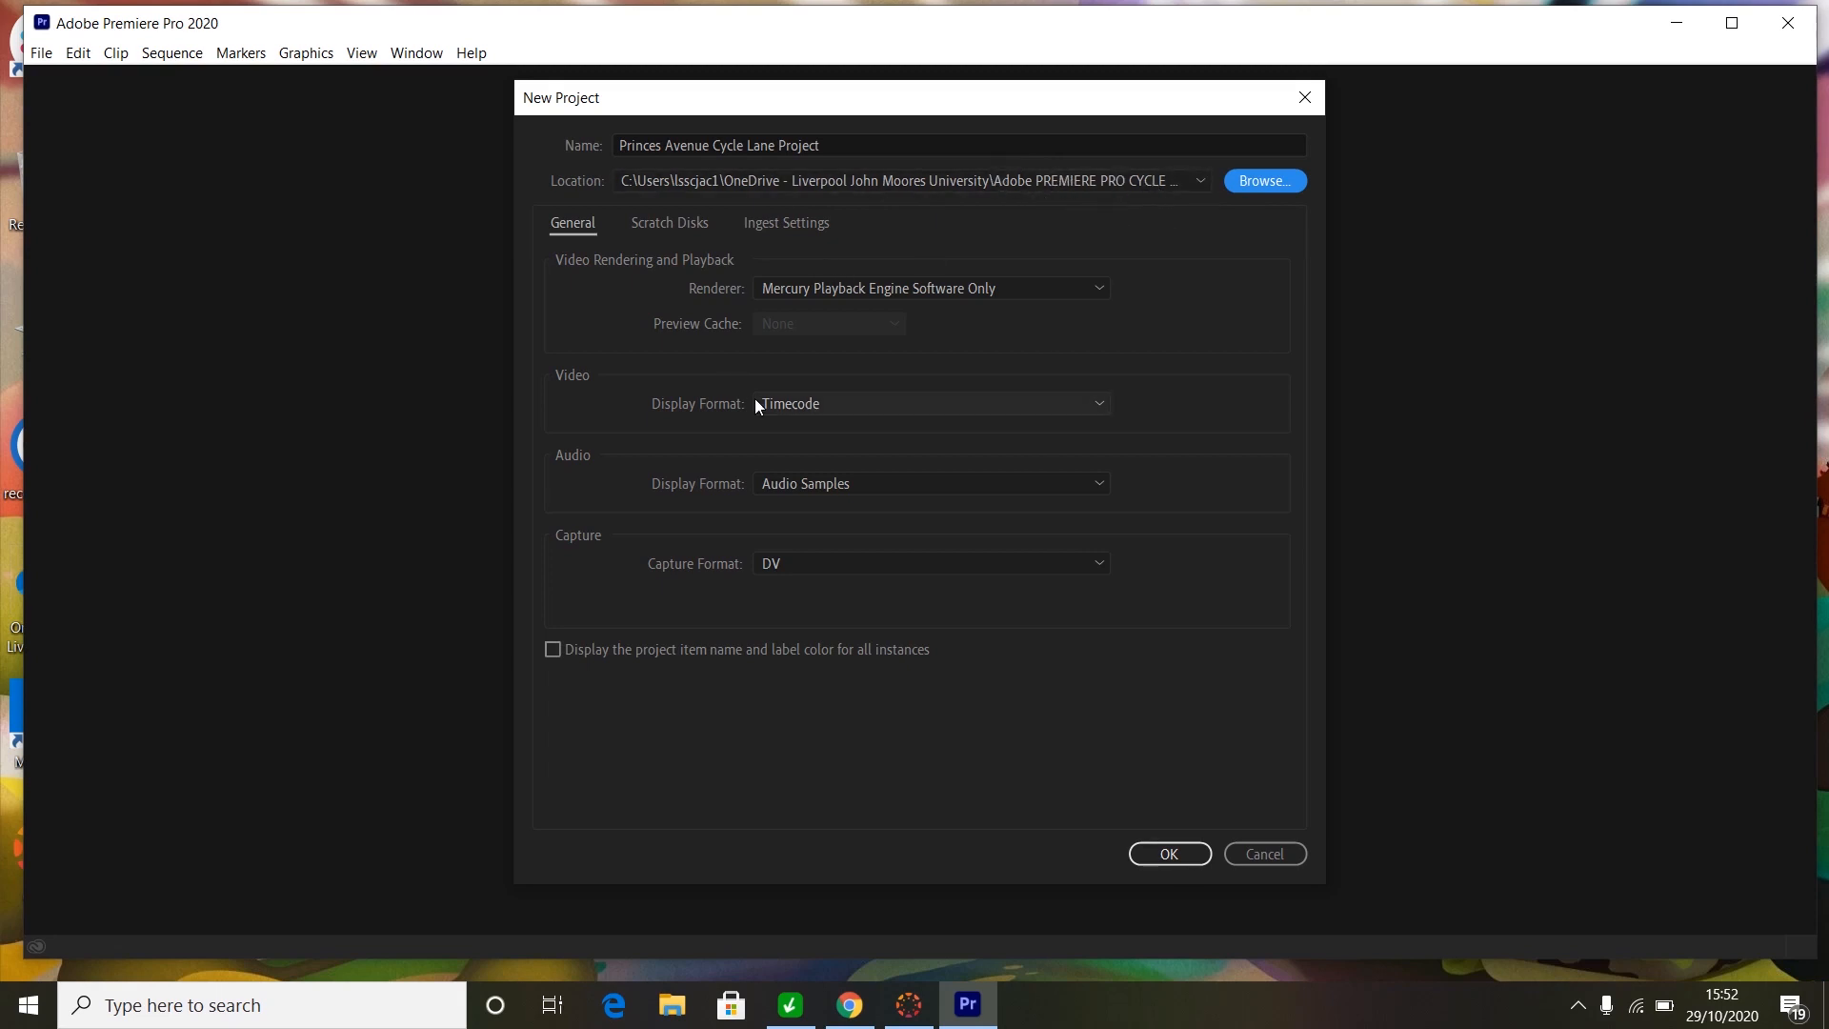
- Review the Scratch Disks settings, then create the project
left_click(667, 228)
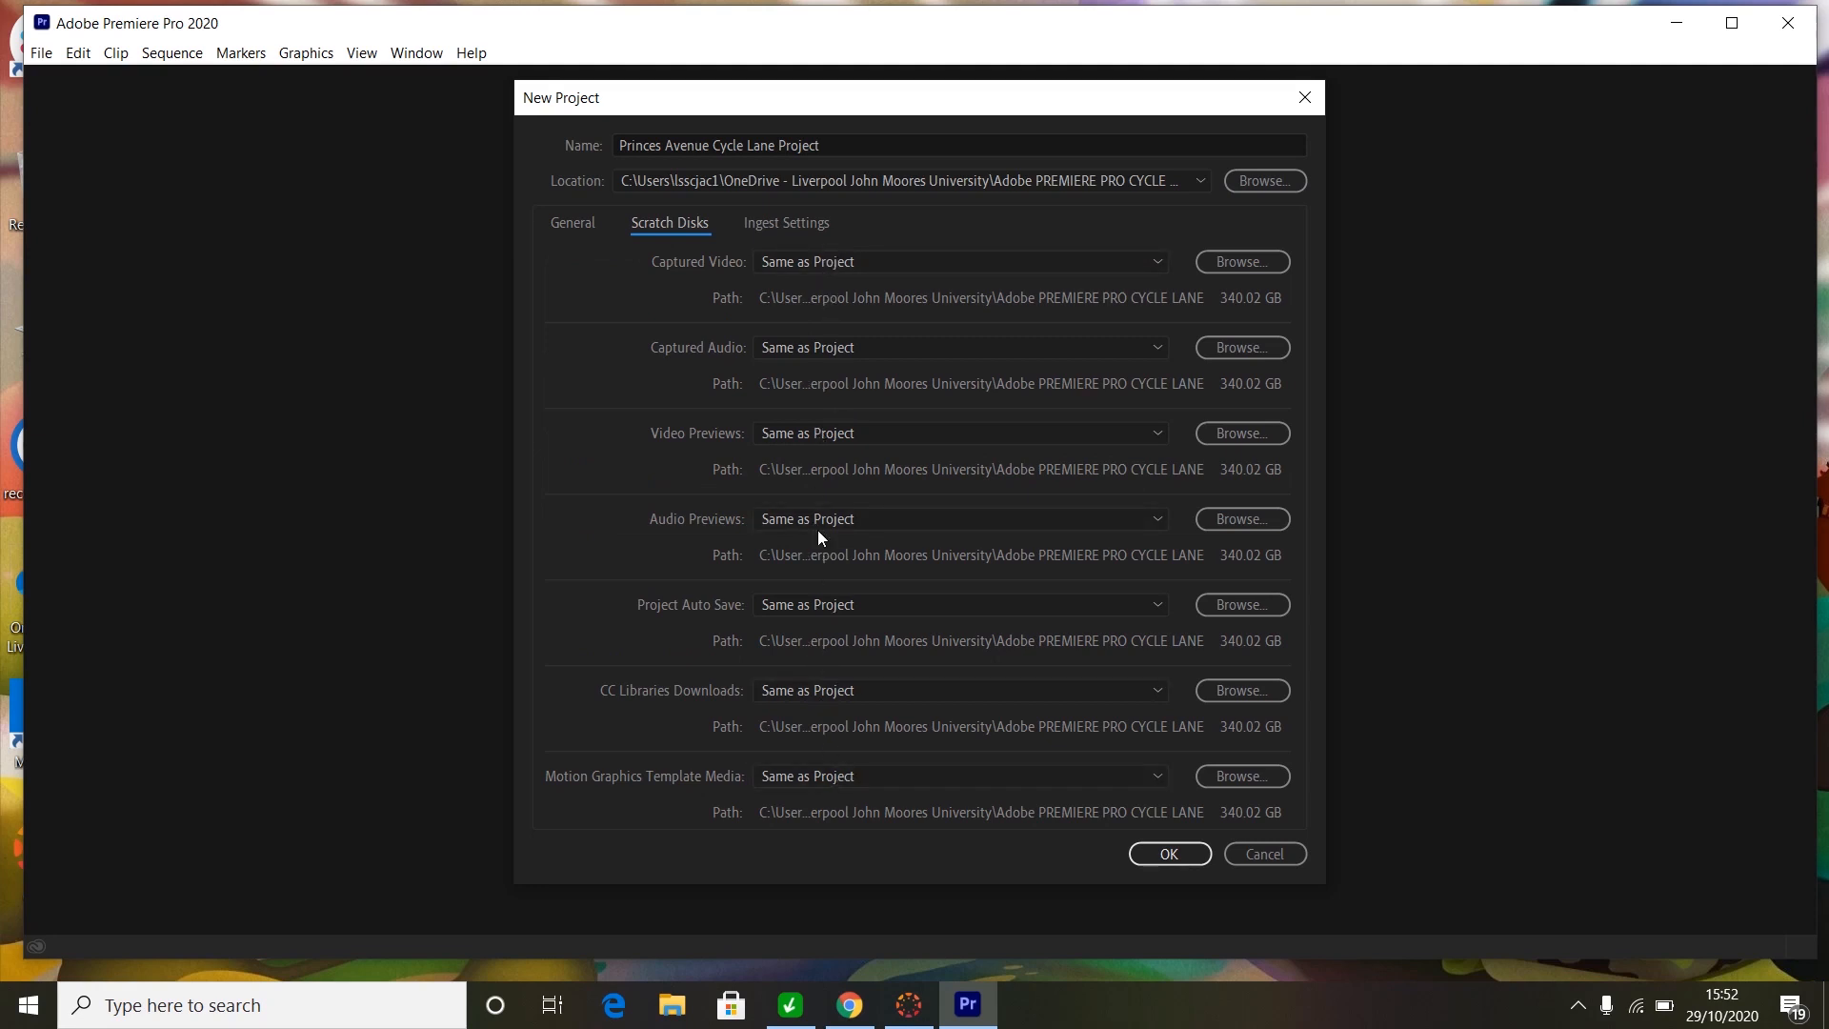
left_click(1172, 853)
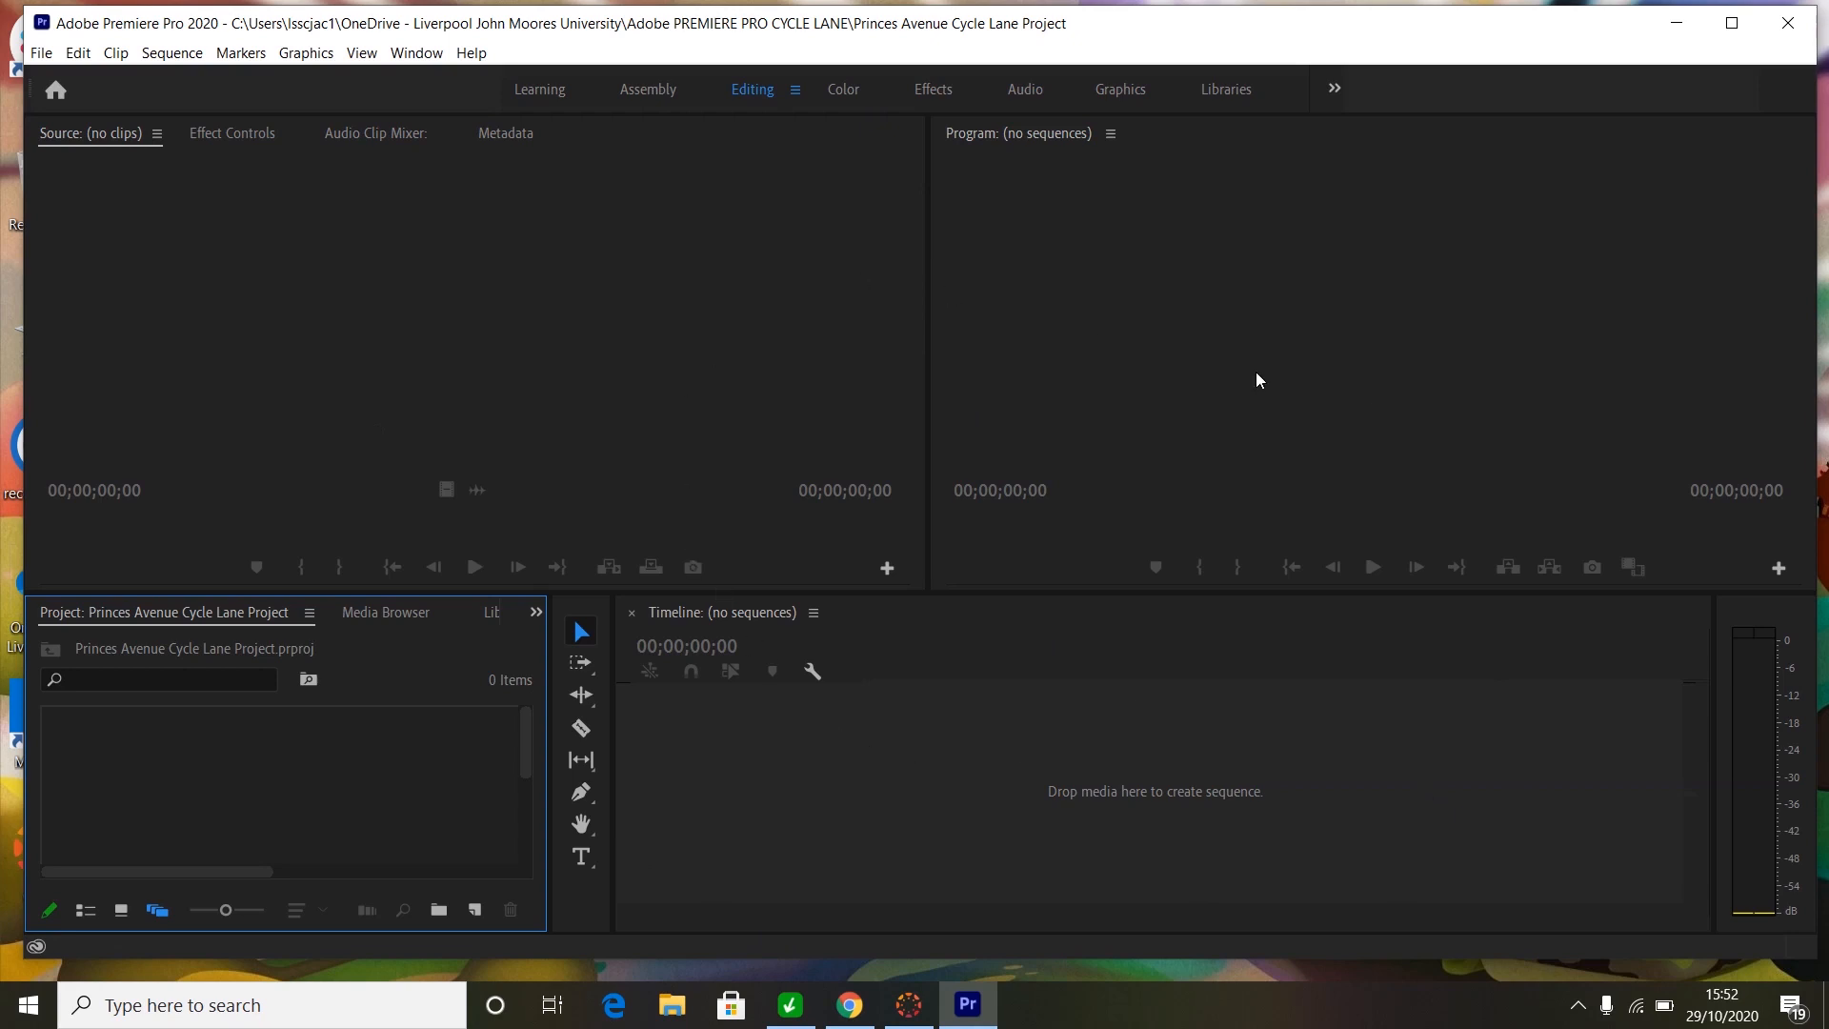
- Maximize the Premiere Pro window to fill the screen
left_click(1730, 23)
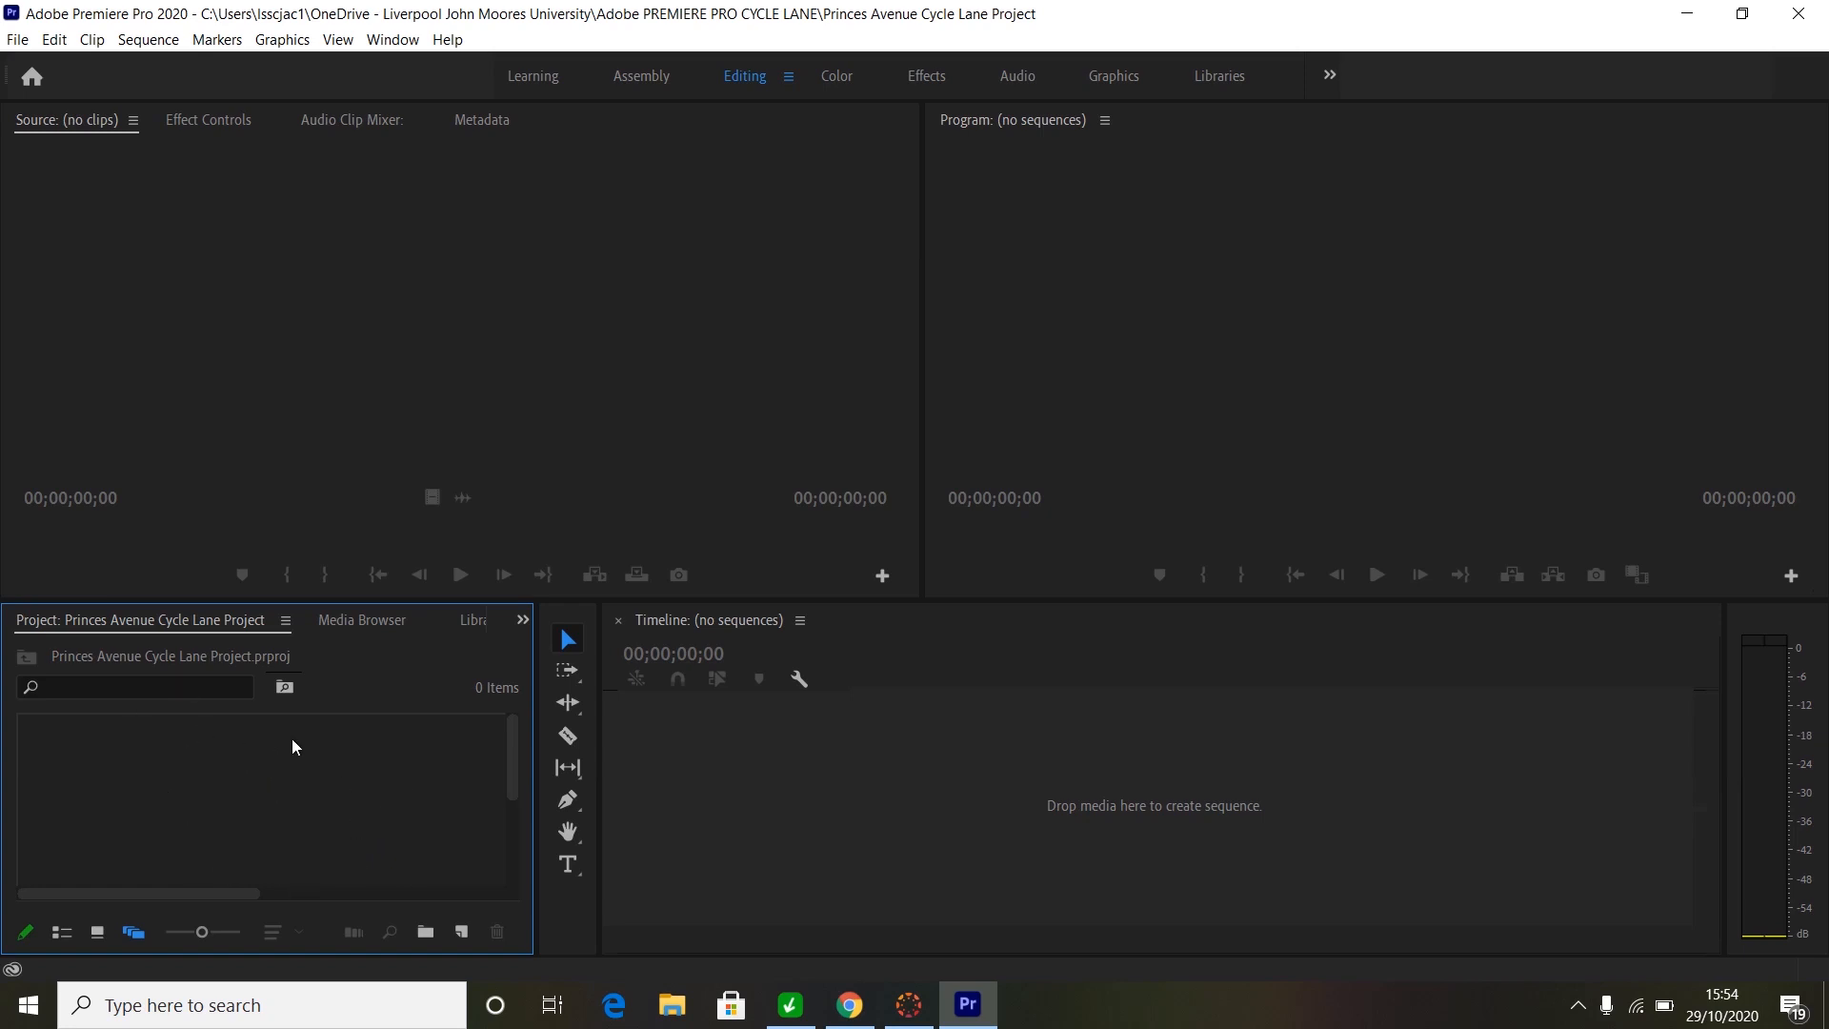
- Import clips 00006–00014 and the Princes Ave VO WAV from the OneDrive FOOTAGE folder
right_click(214, 785)
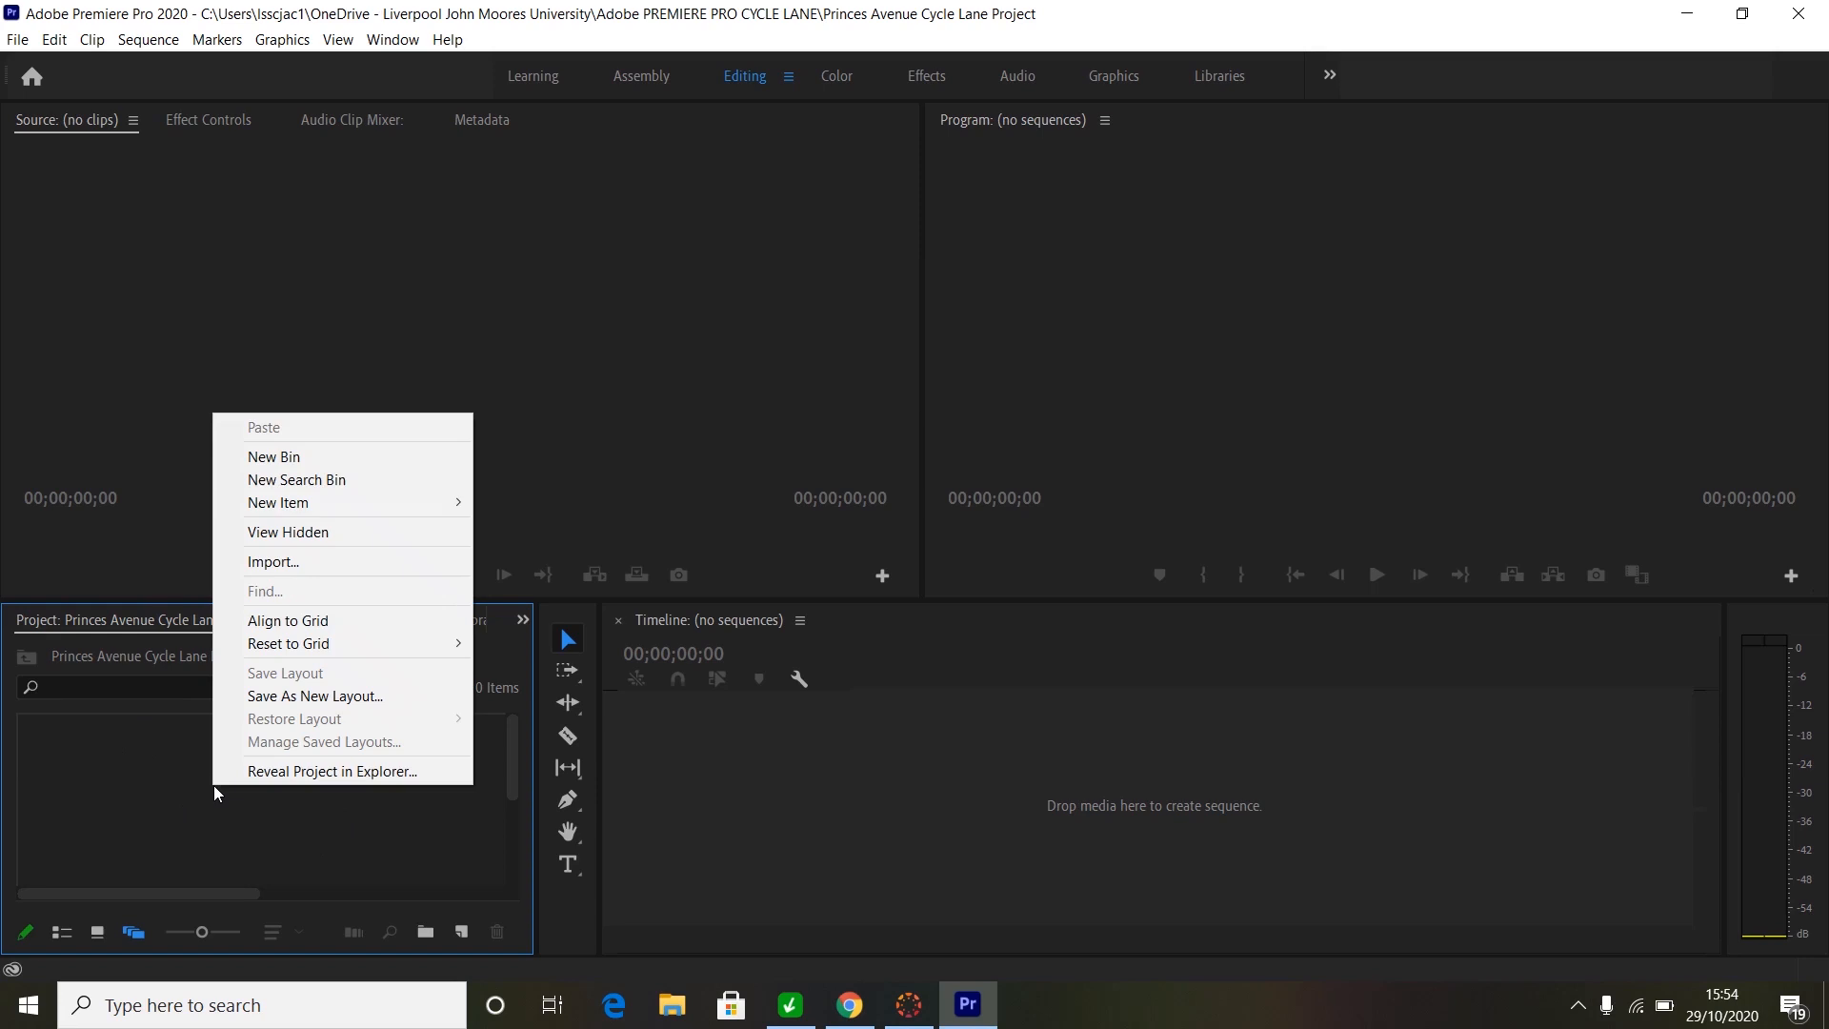
left_click(267, 564)
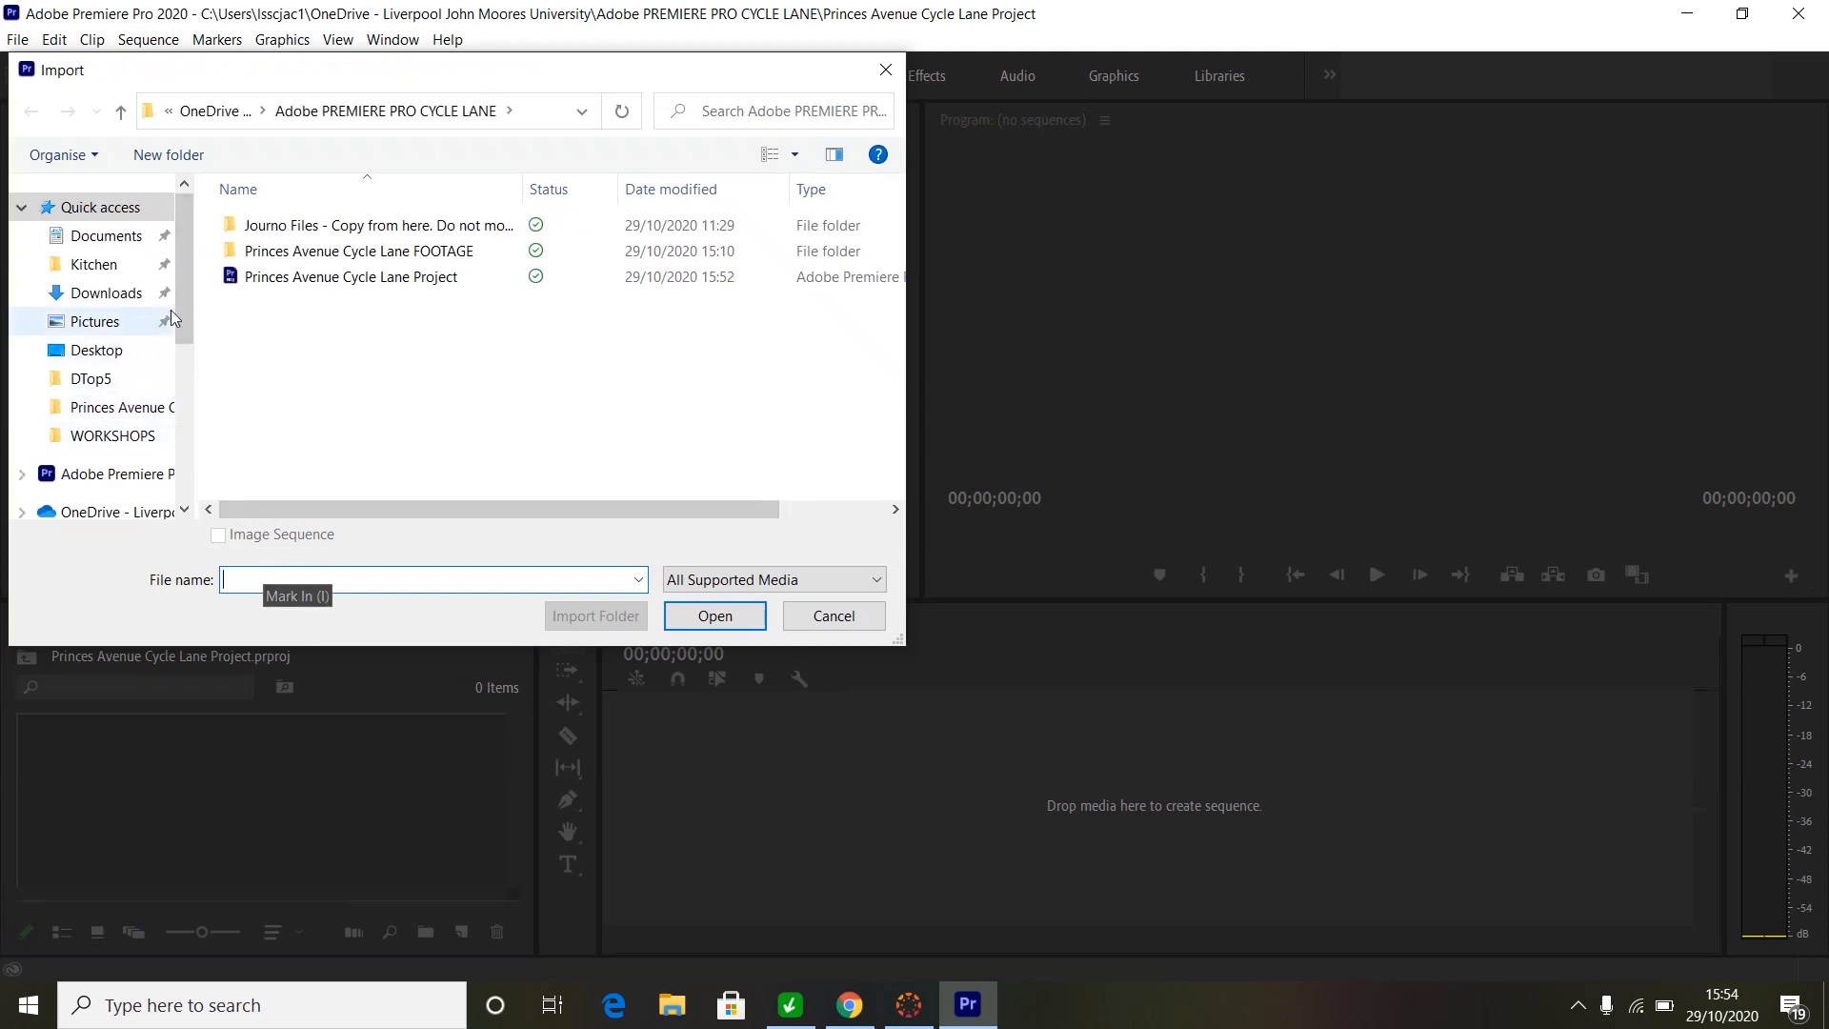
left_click_drag(186, 292, 186, 356)
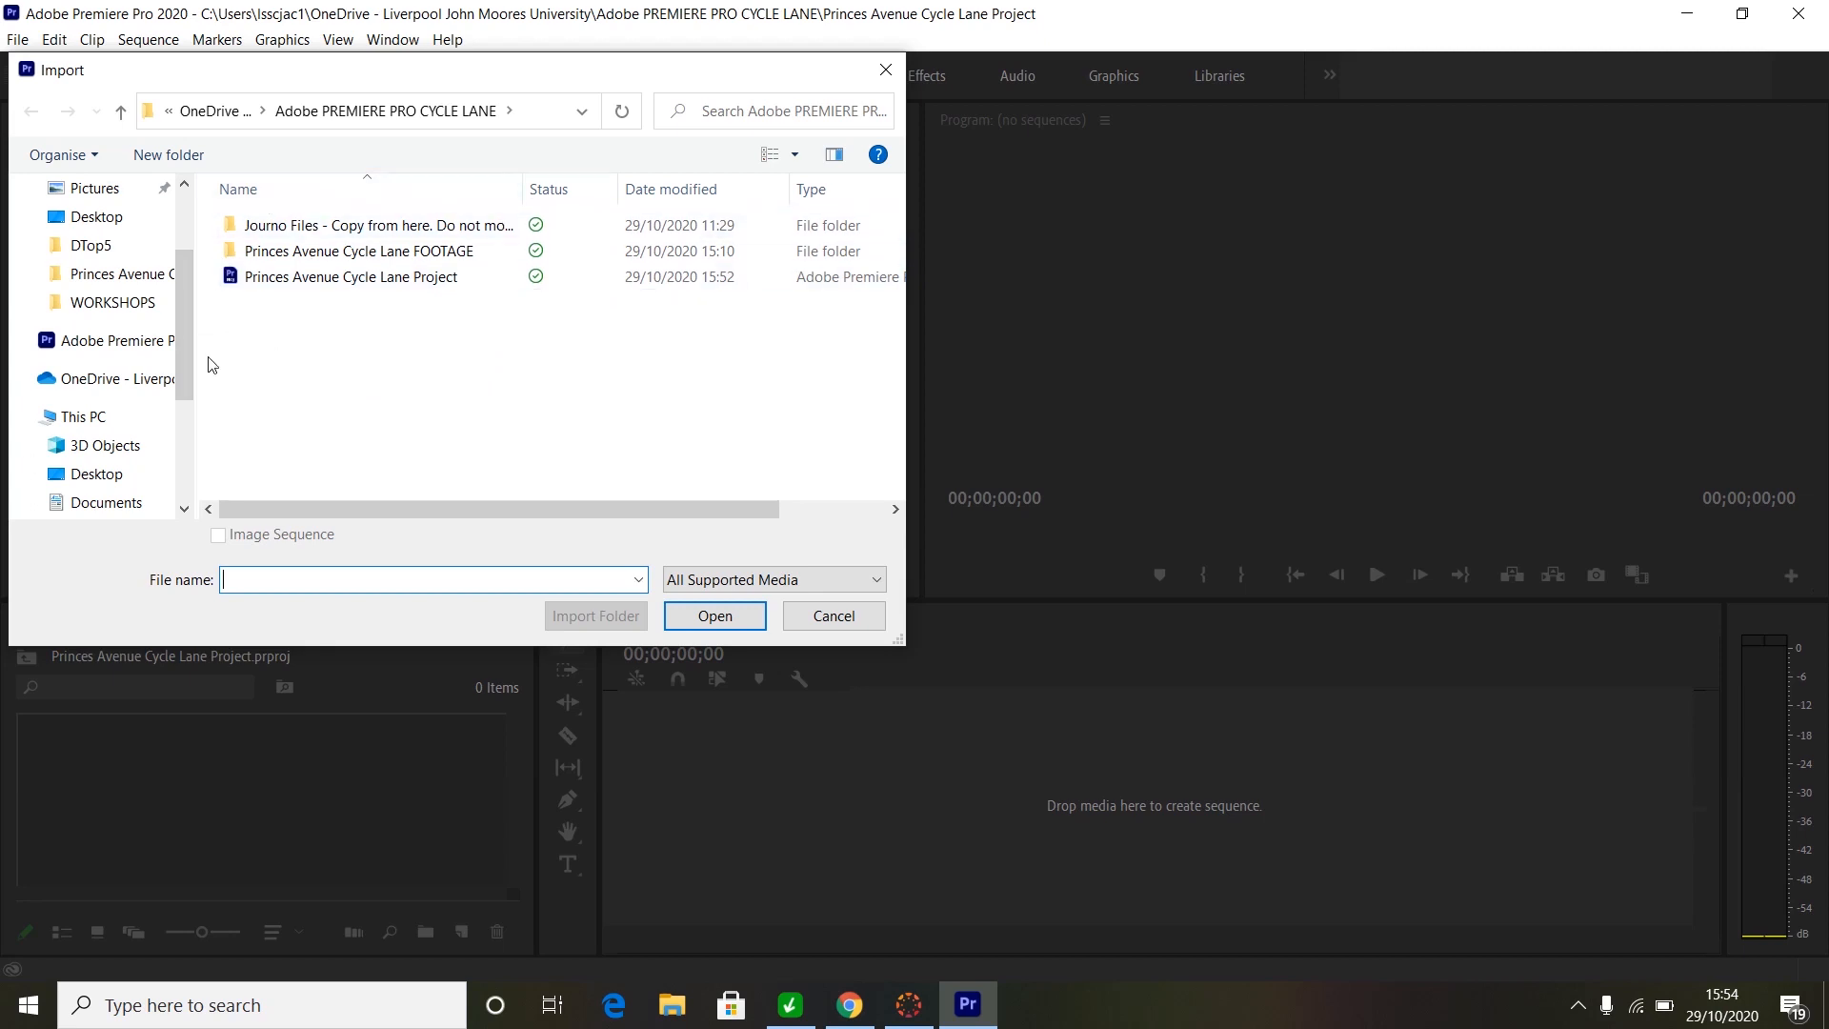
left_click(115, 385)
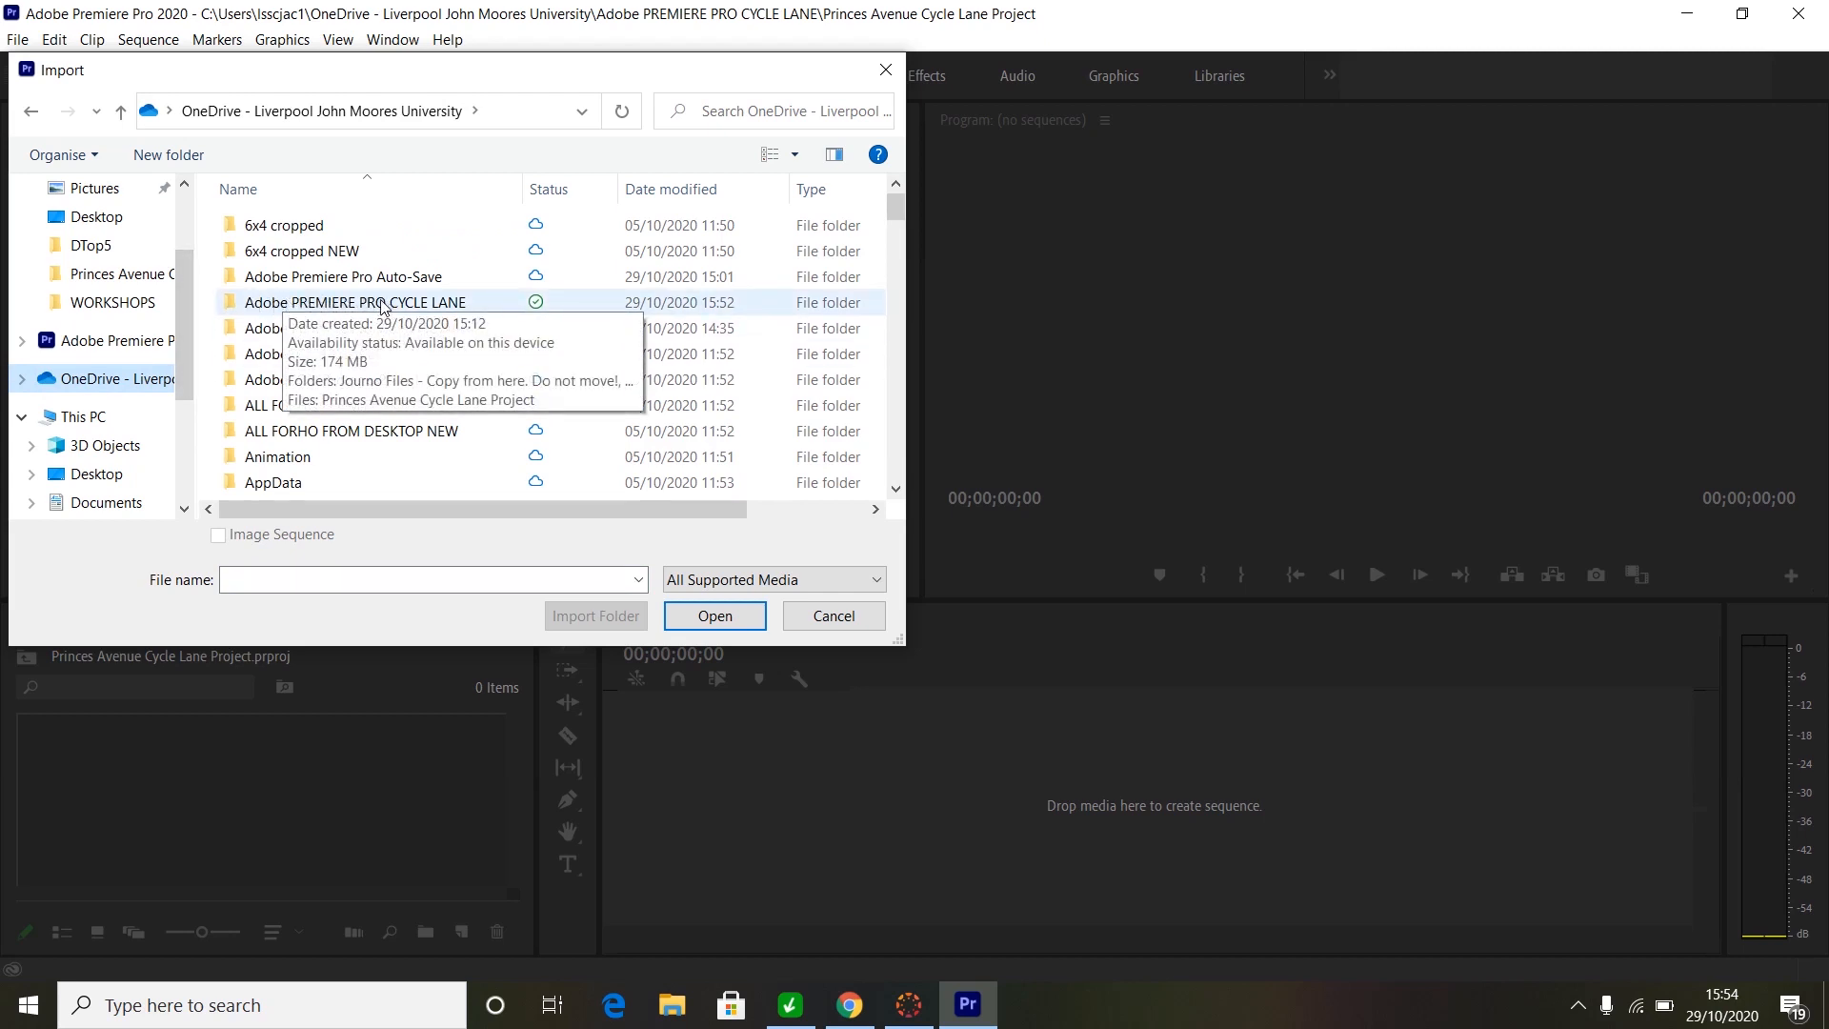
double_click(360, 305)
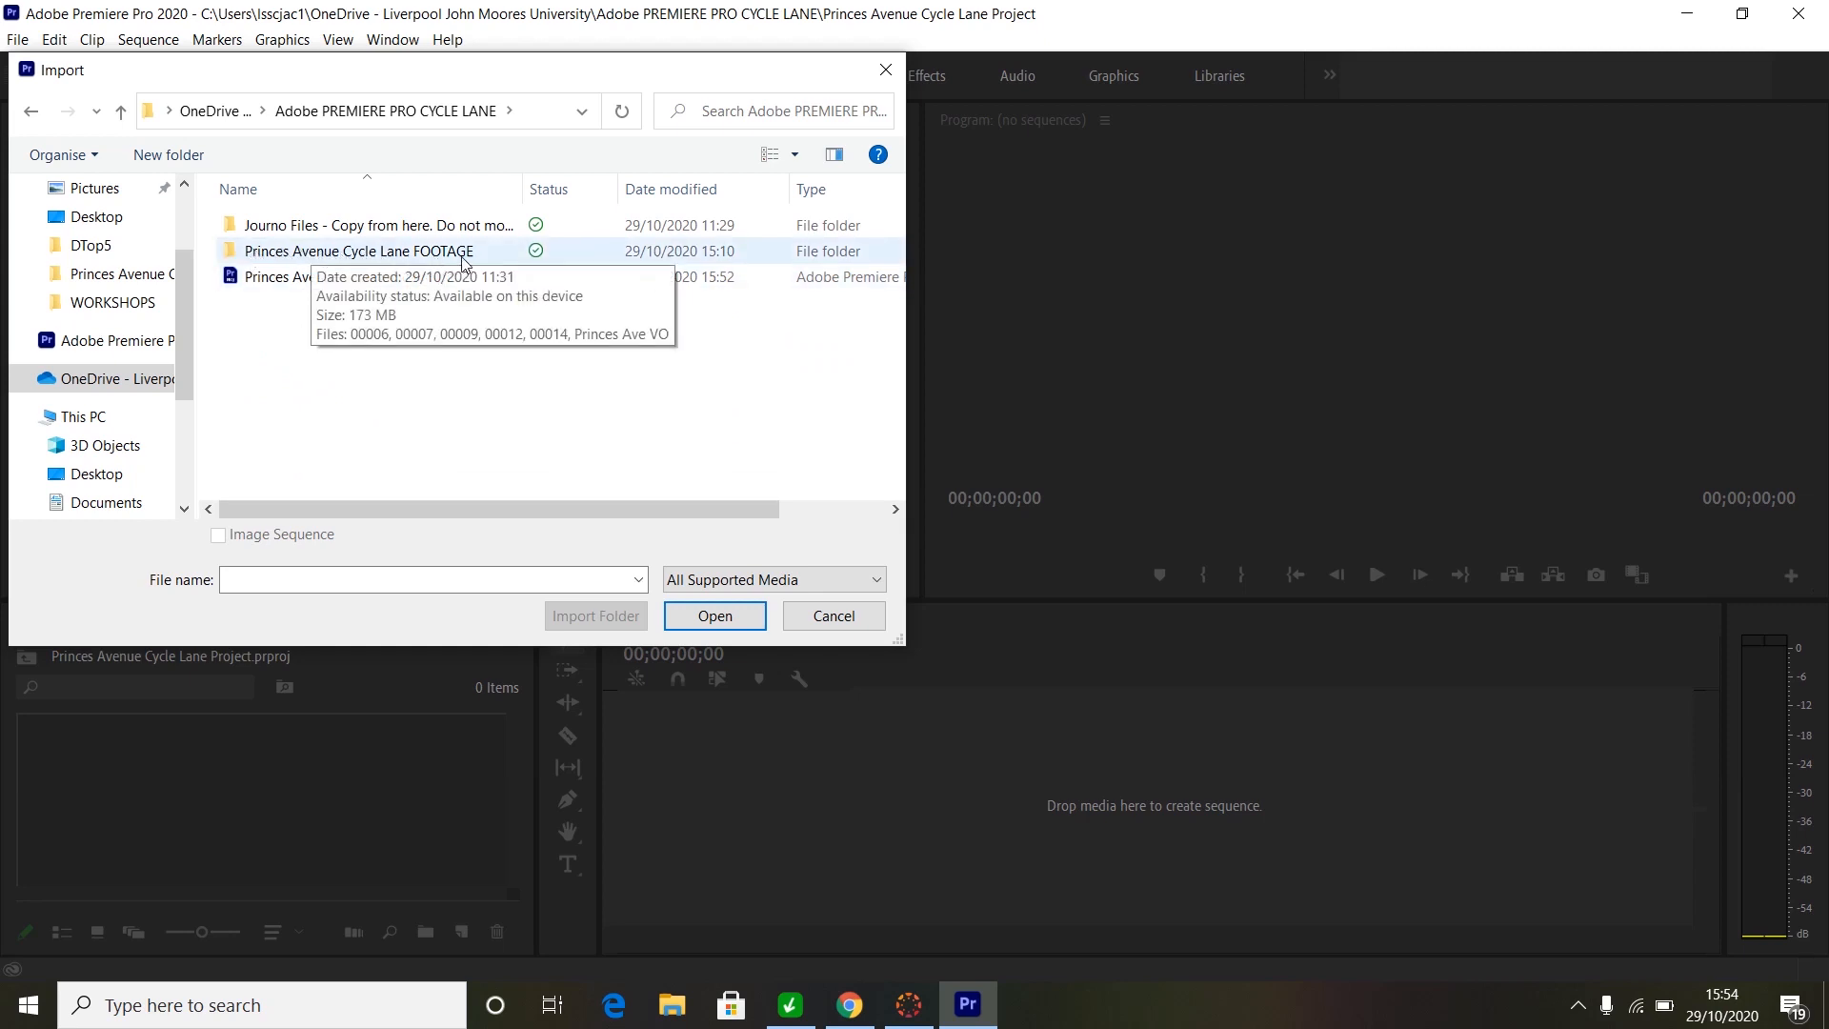
left_click(343, 253)
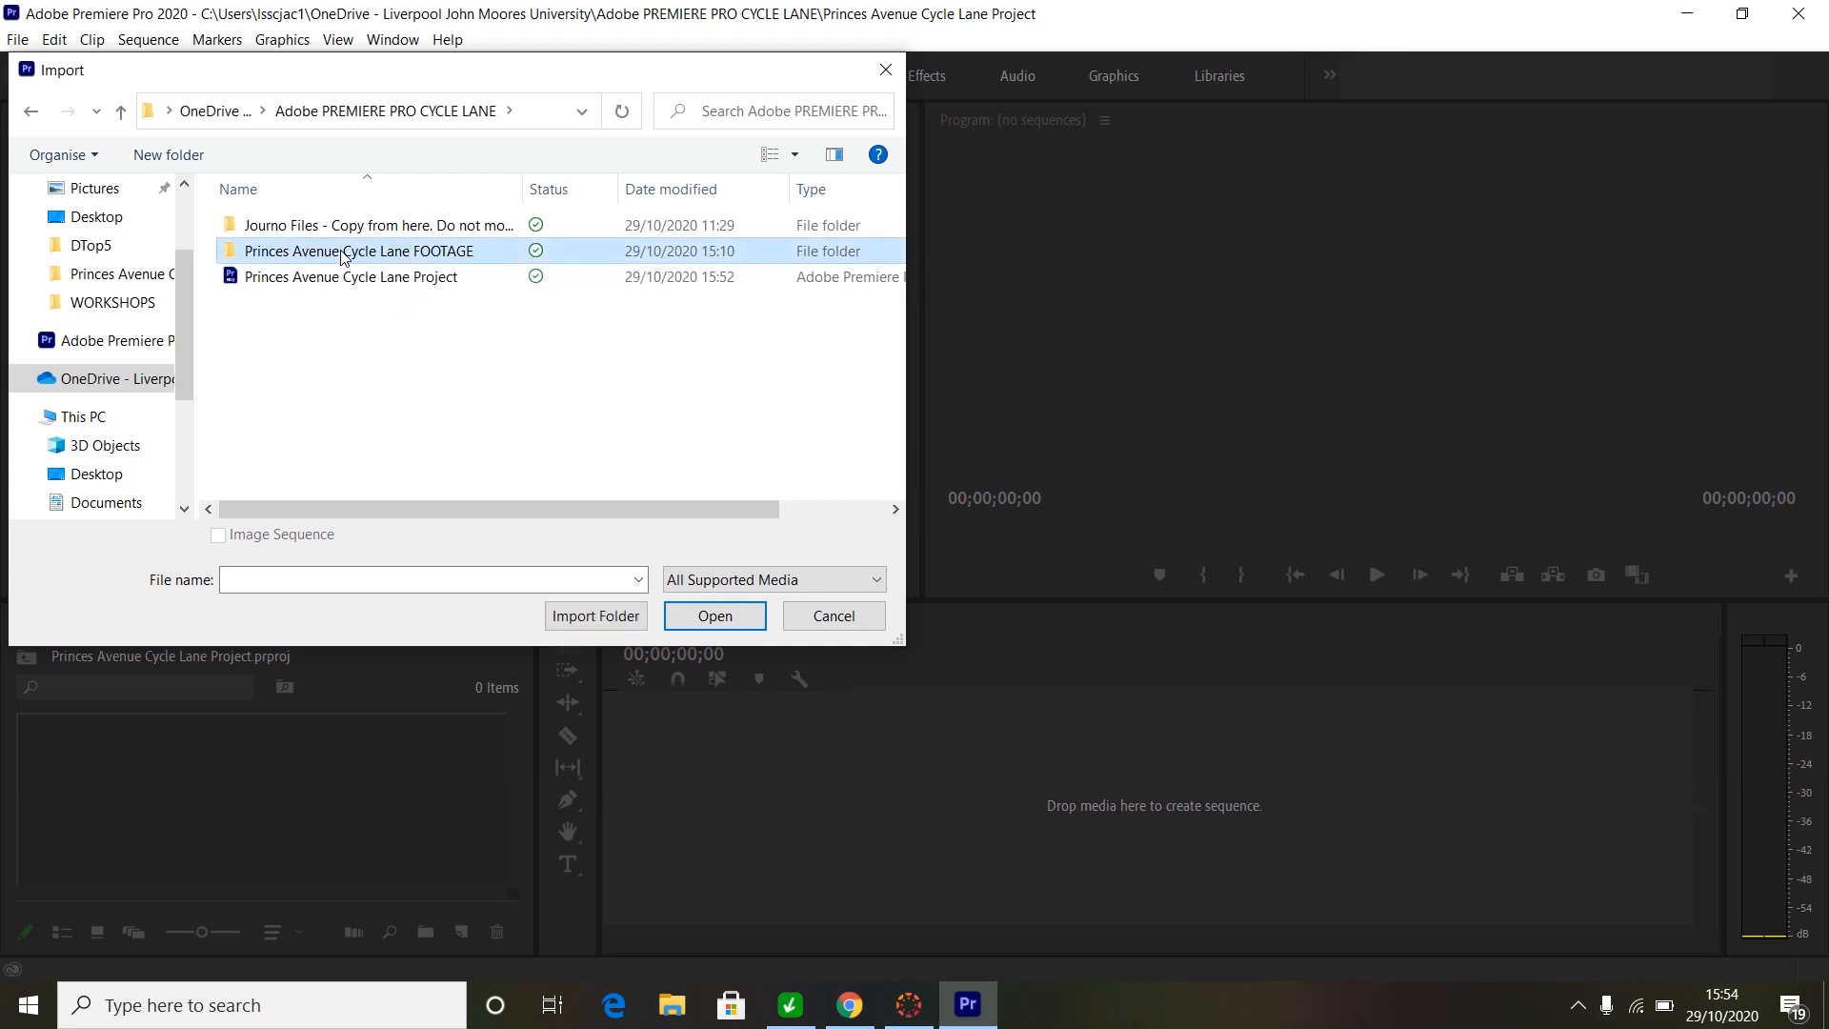
double_click(343, 253)
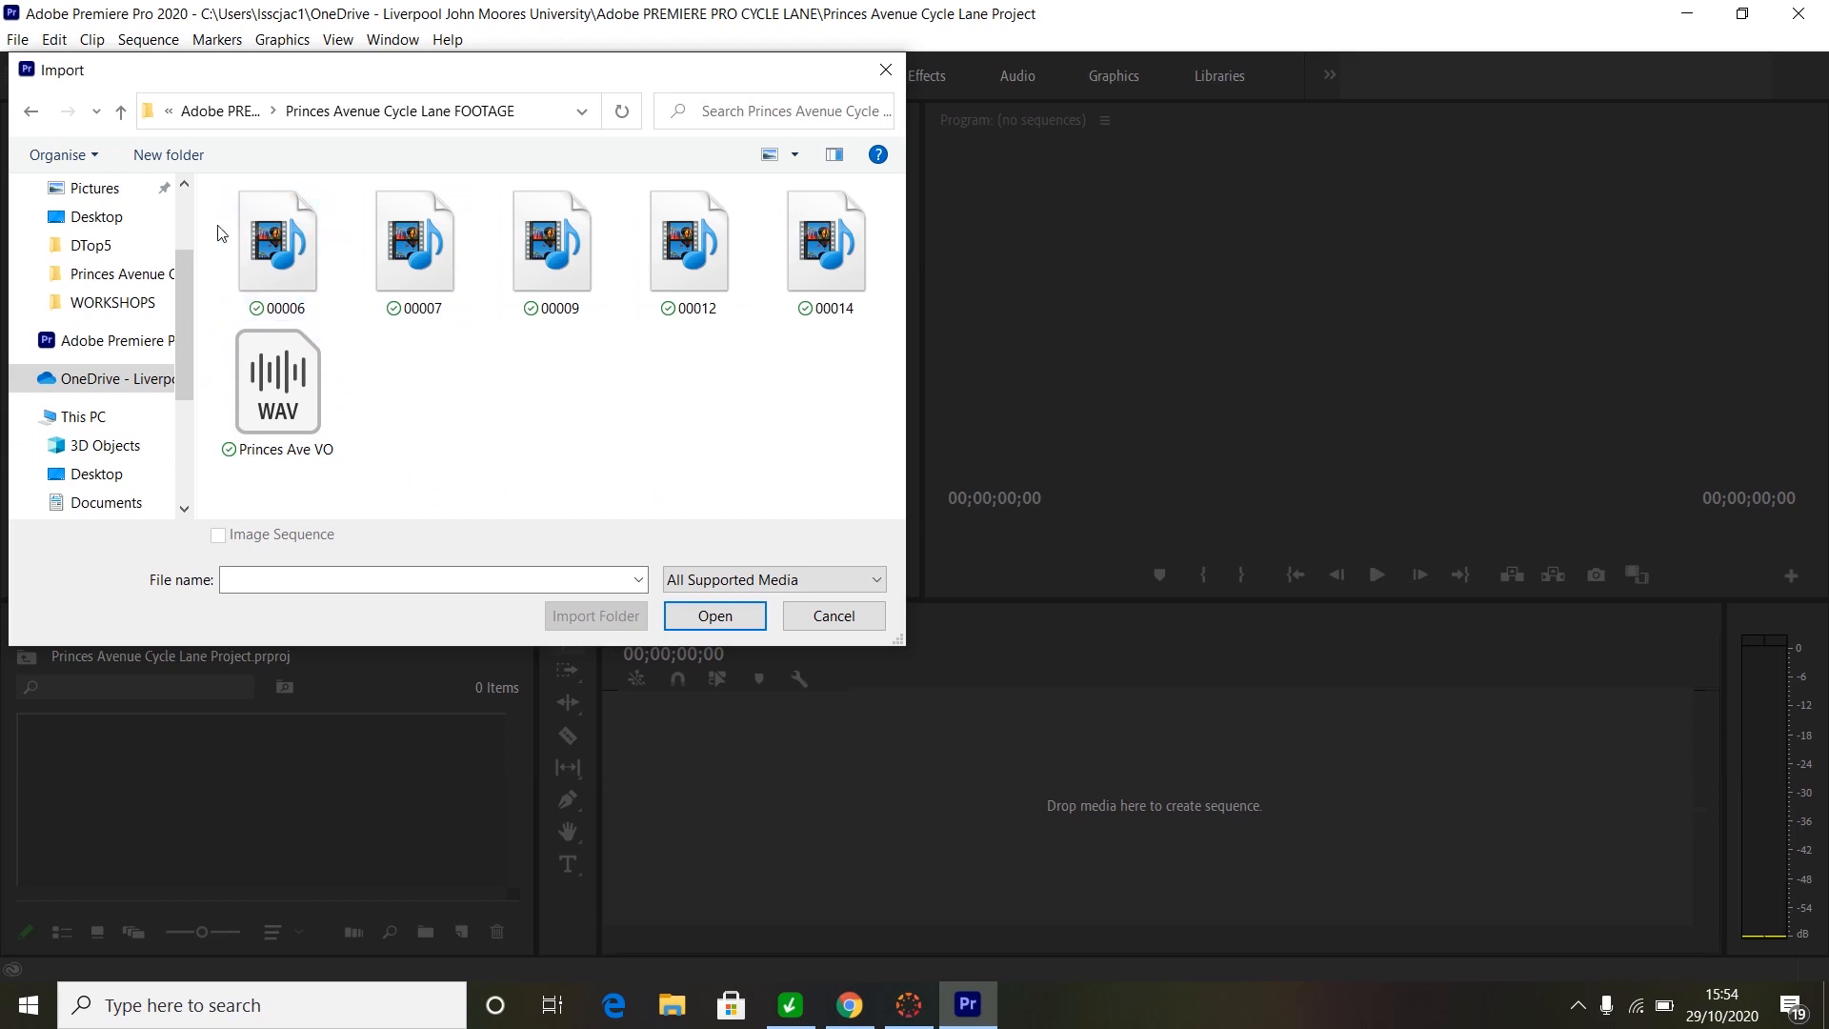
left_click_drag(866, 461, 192, 187)
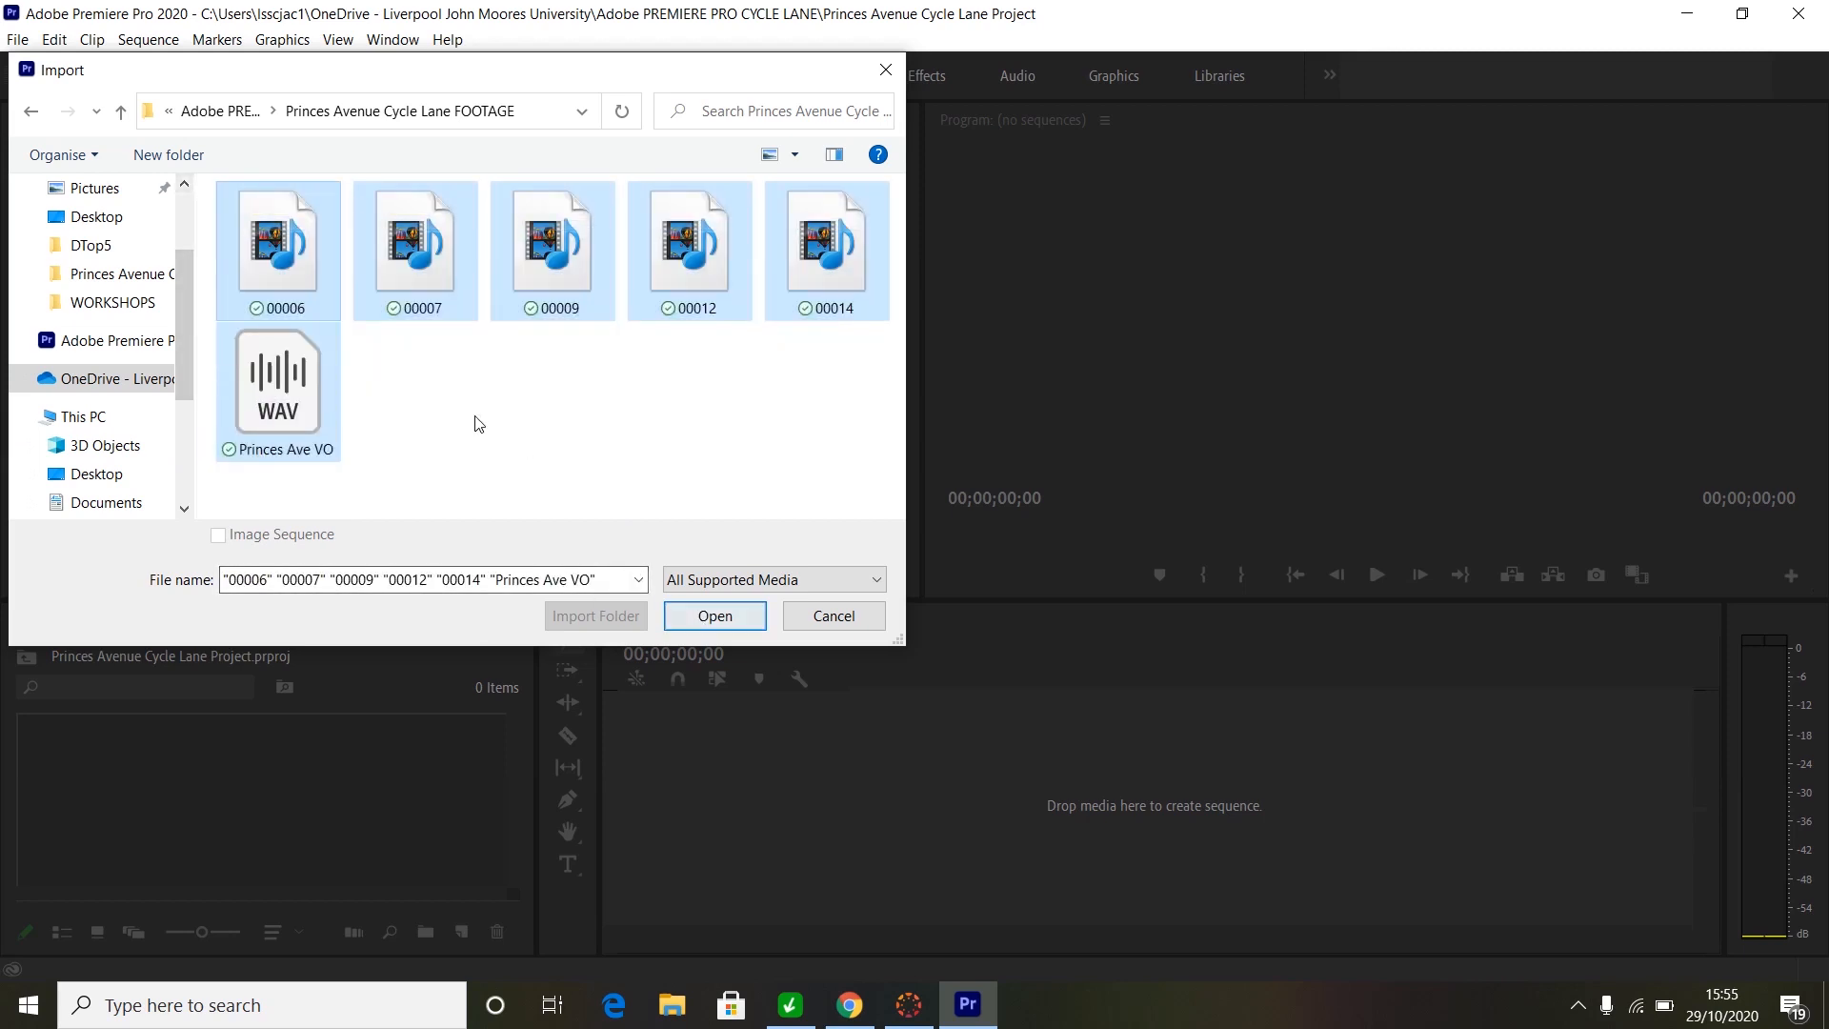
left_click(716, 619)
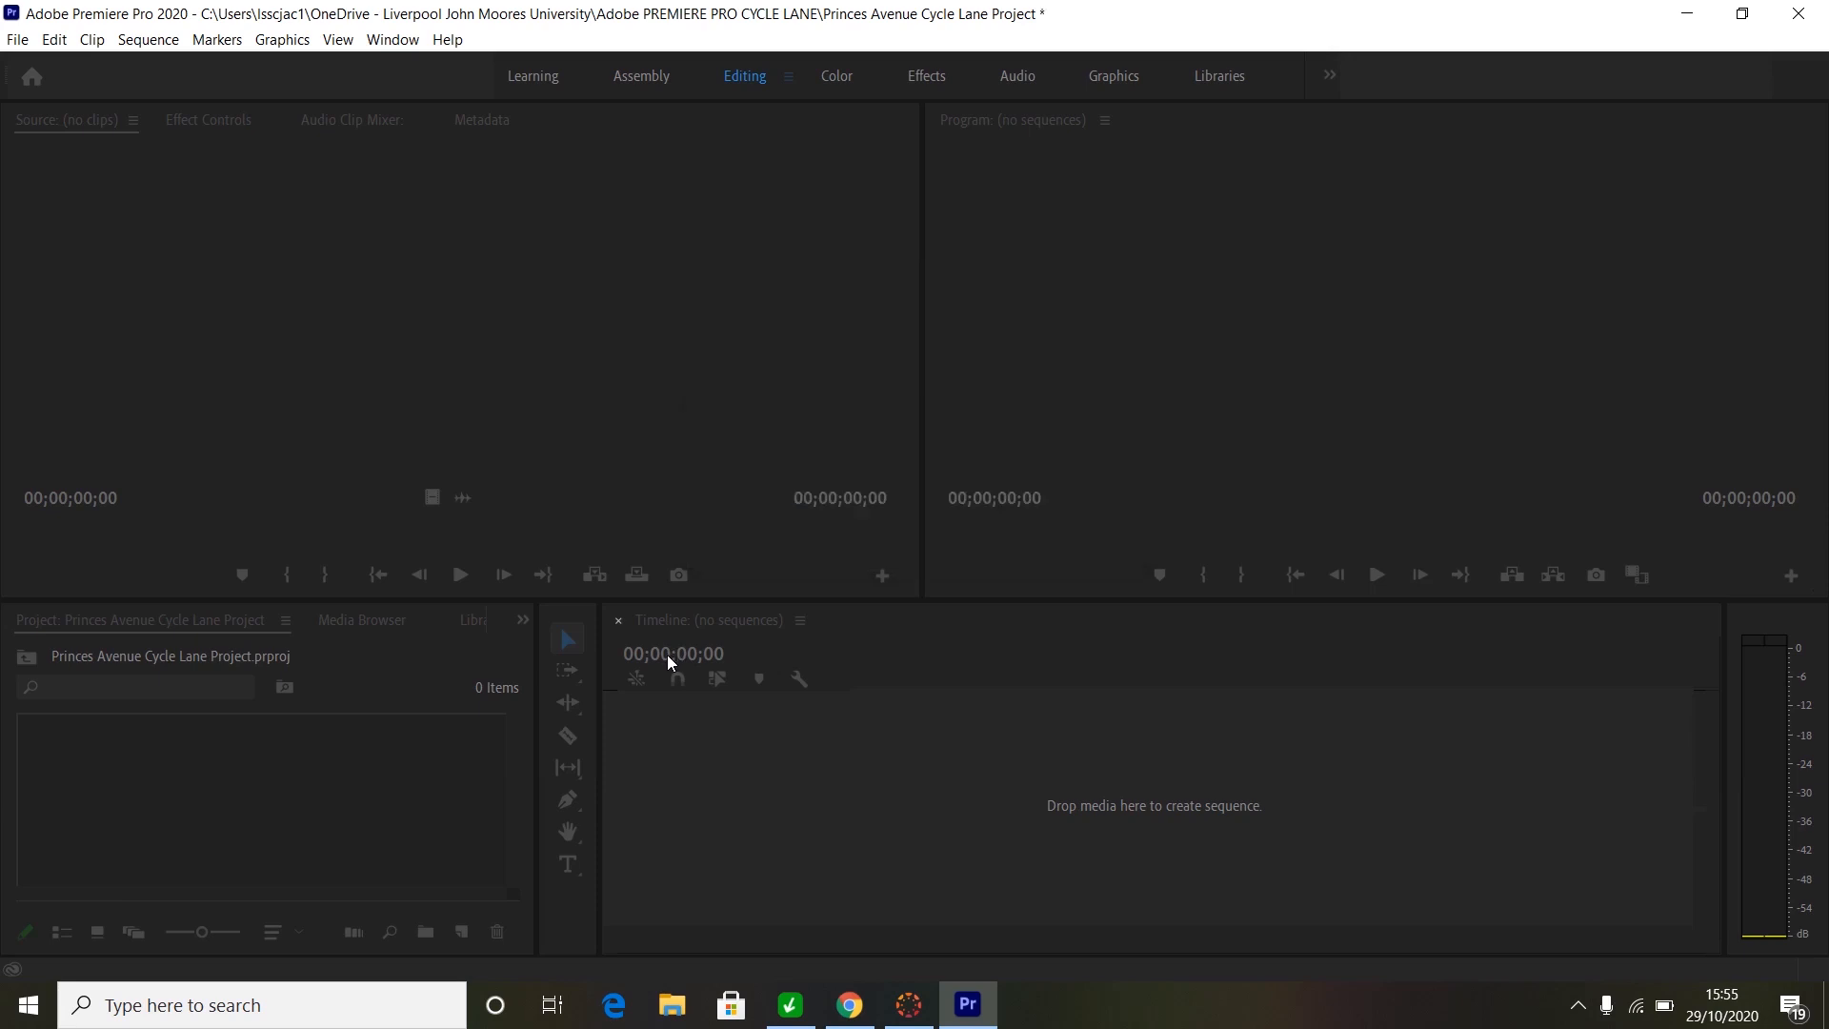
- Add a new bin to the Project panel alongside the imported media
left_click(440, 785)
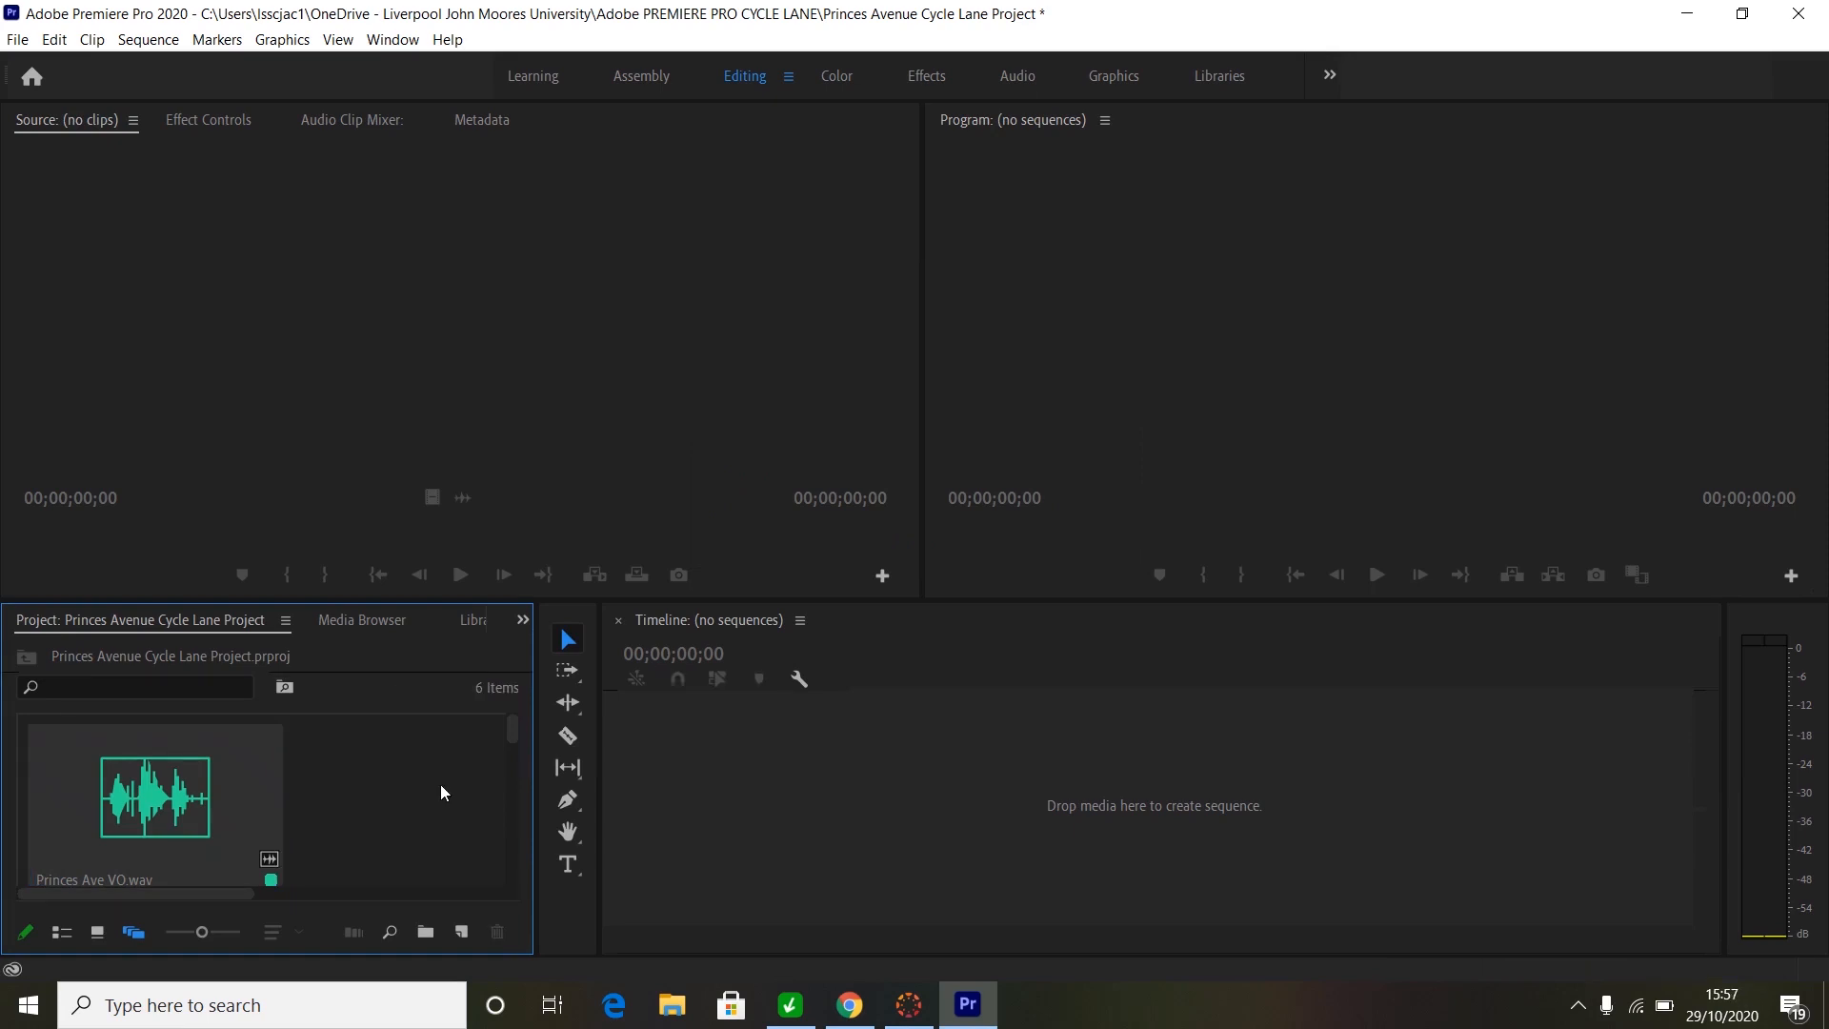
mouse_move(510, 723)
left_mouse_down()
mouse_move(493, 872)
mouse_move(523, 720)
left_mouse_up()
right_click(359, 772)
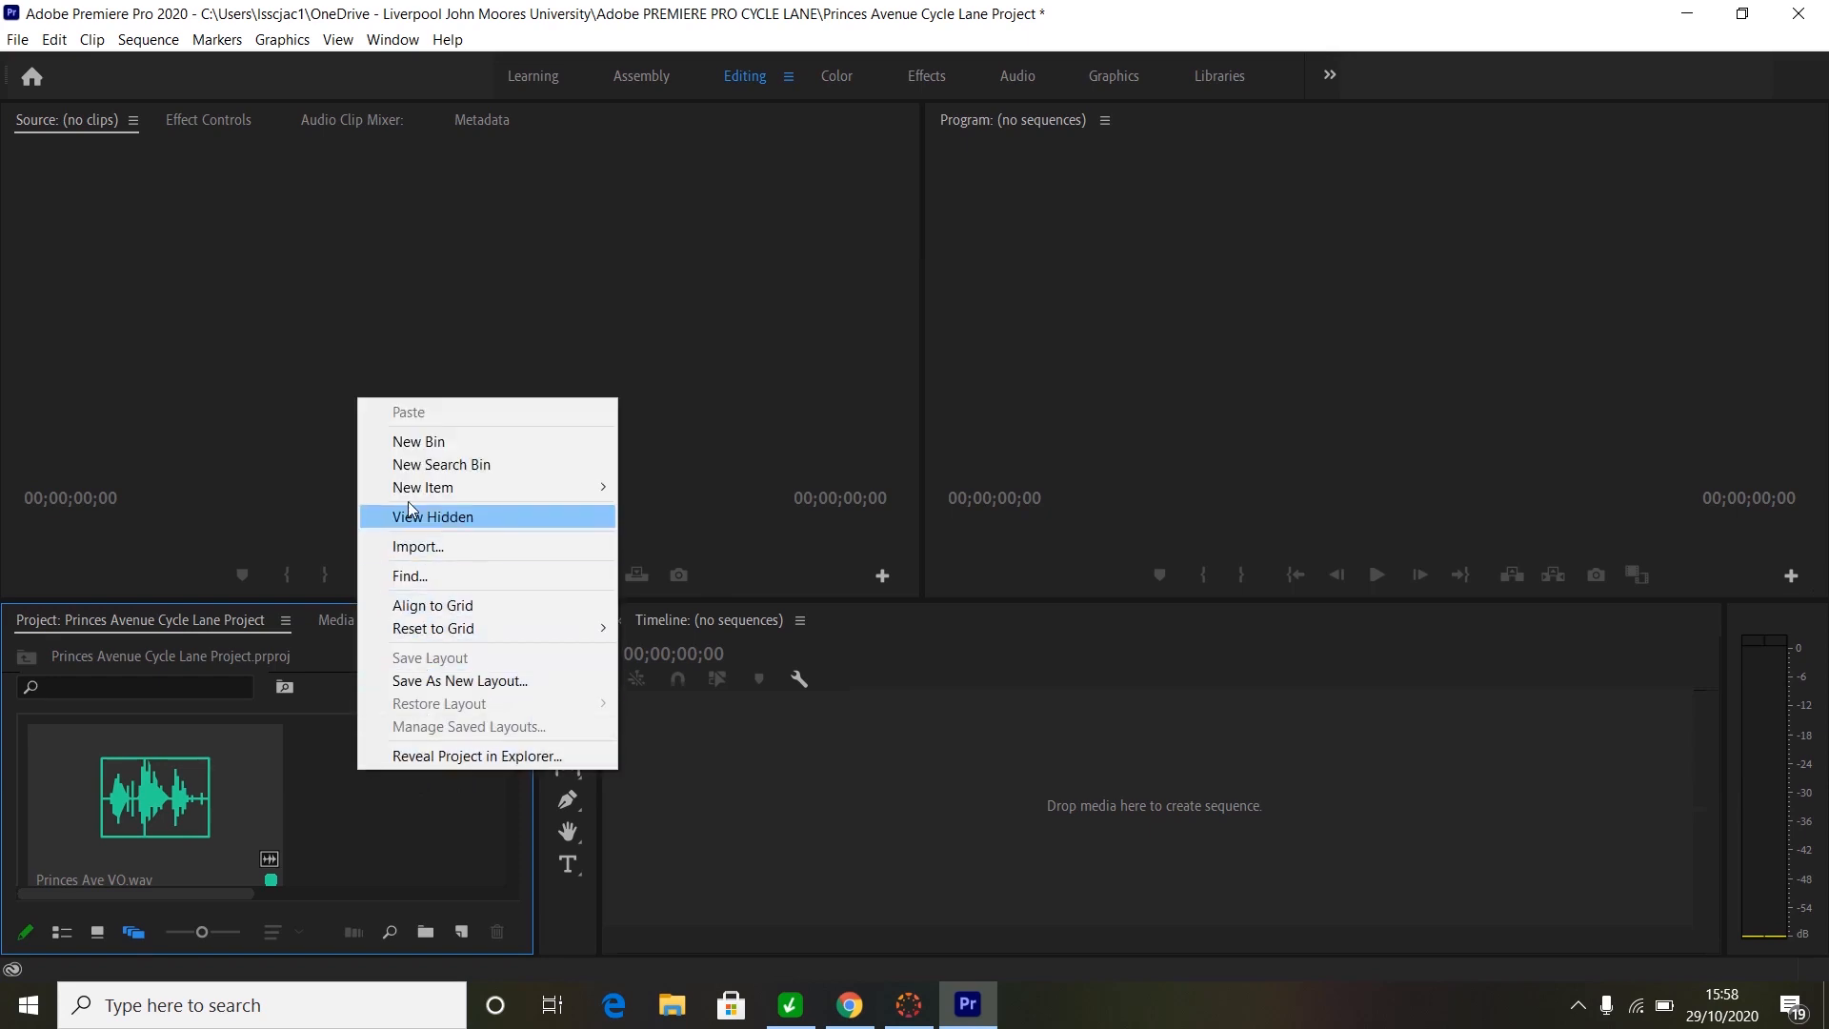
left_click(416, 442)
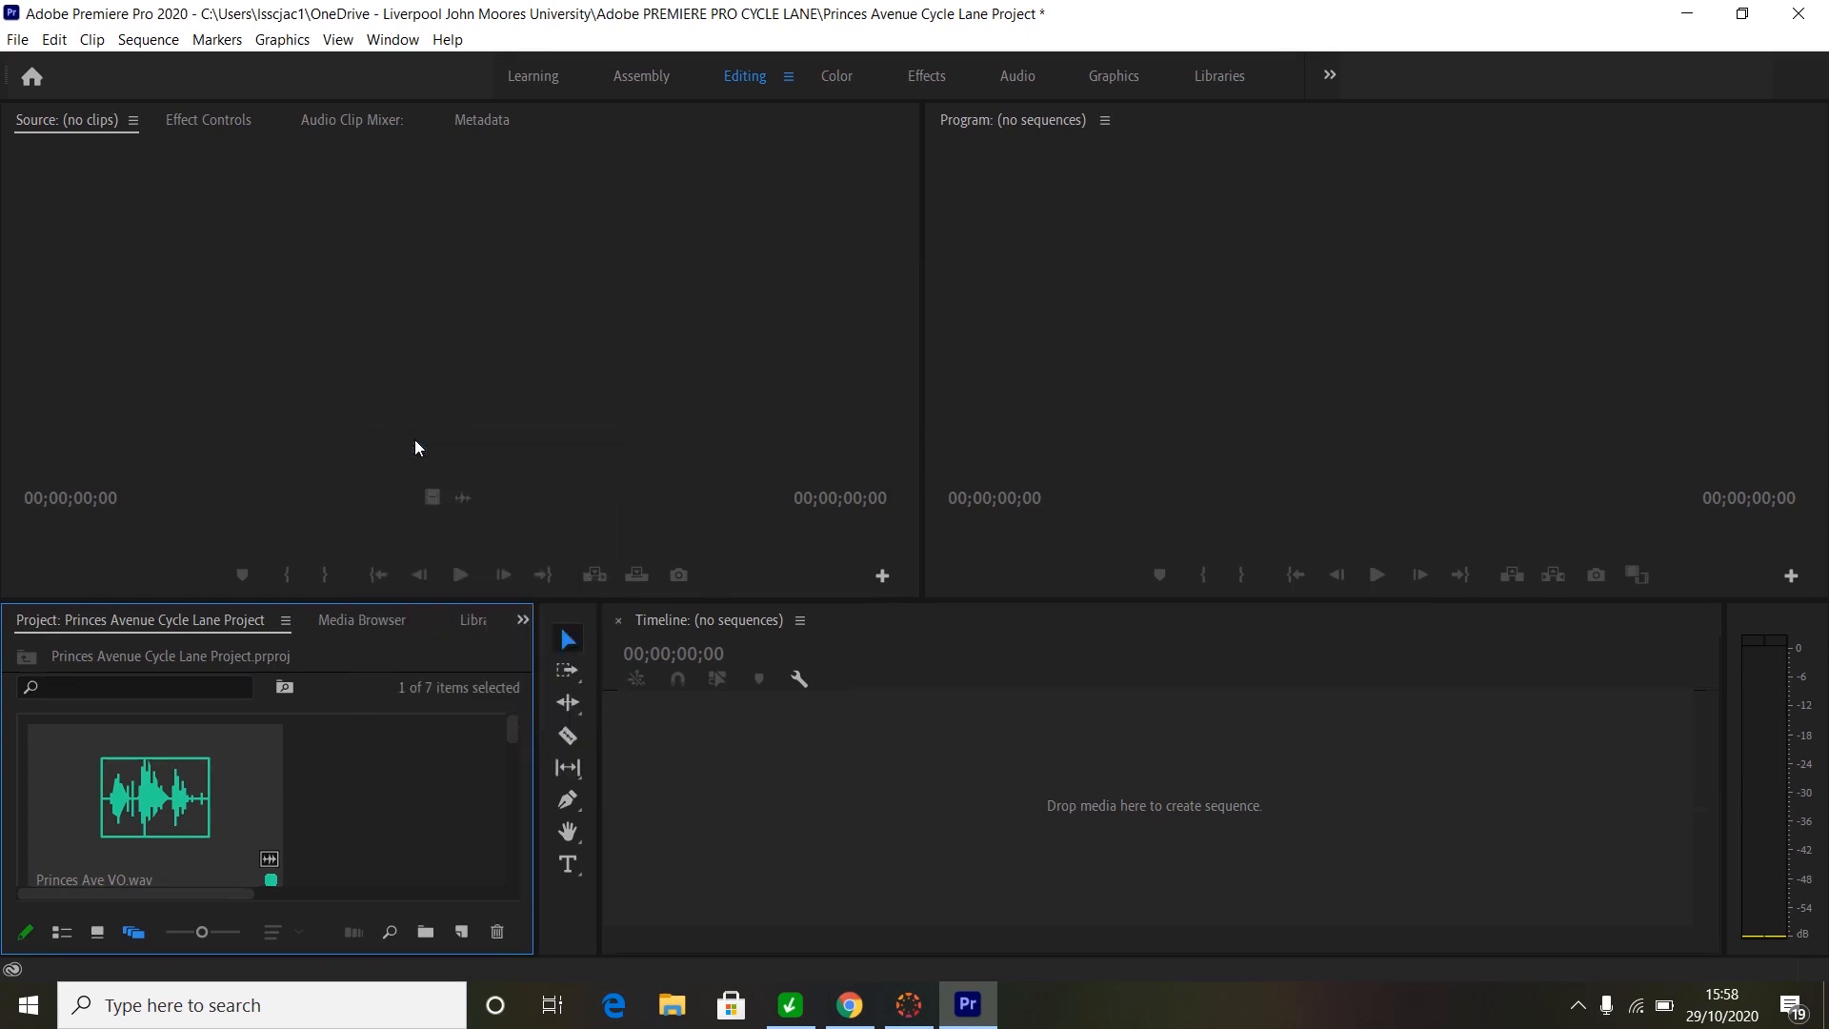
left_click_drag(512, 727, 499, 873)
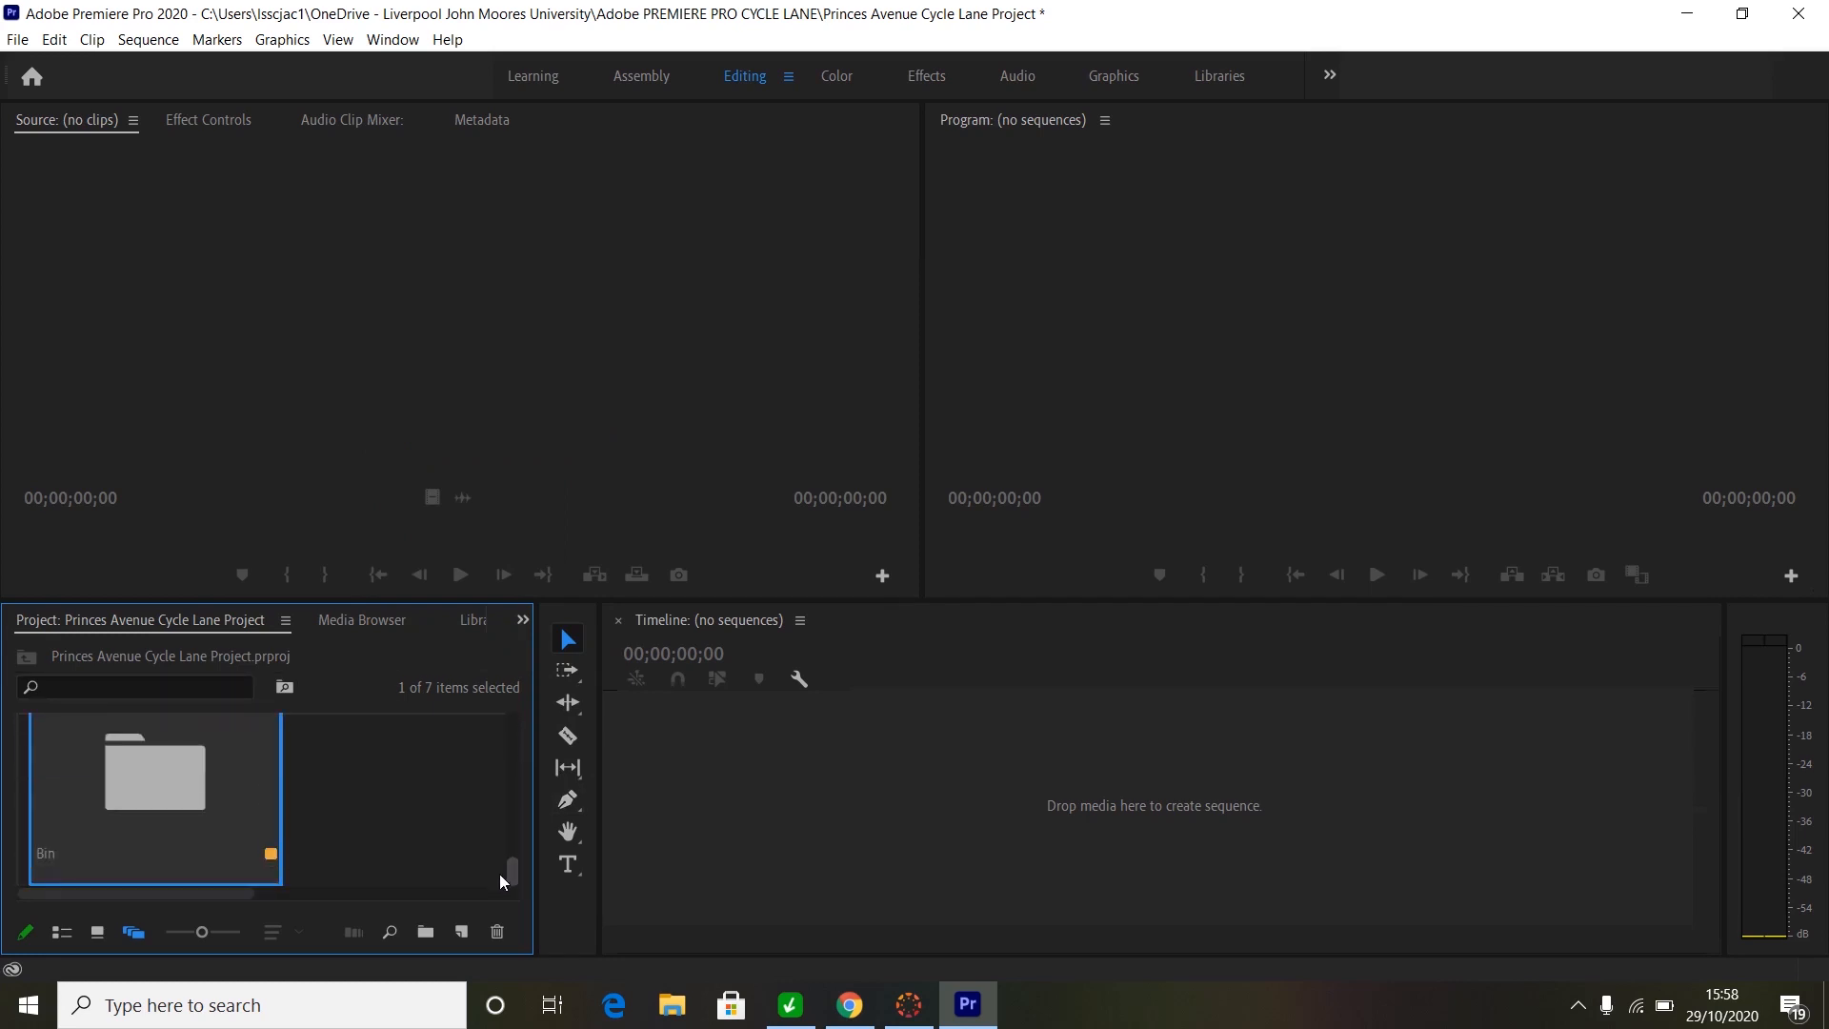
right_click(44, 852)
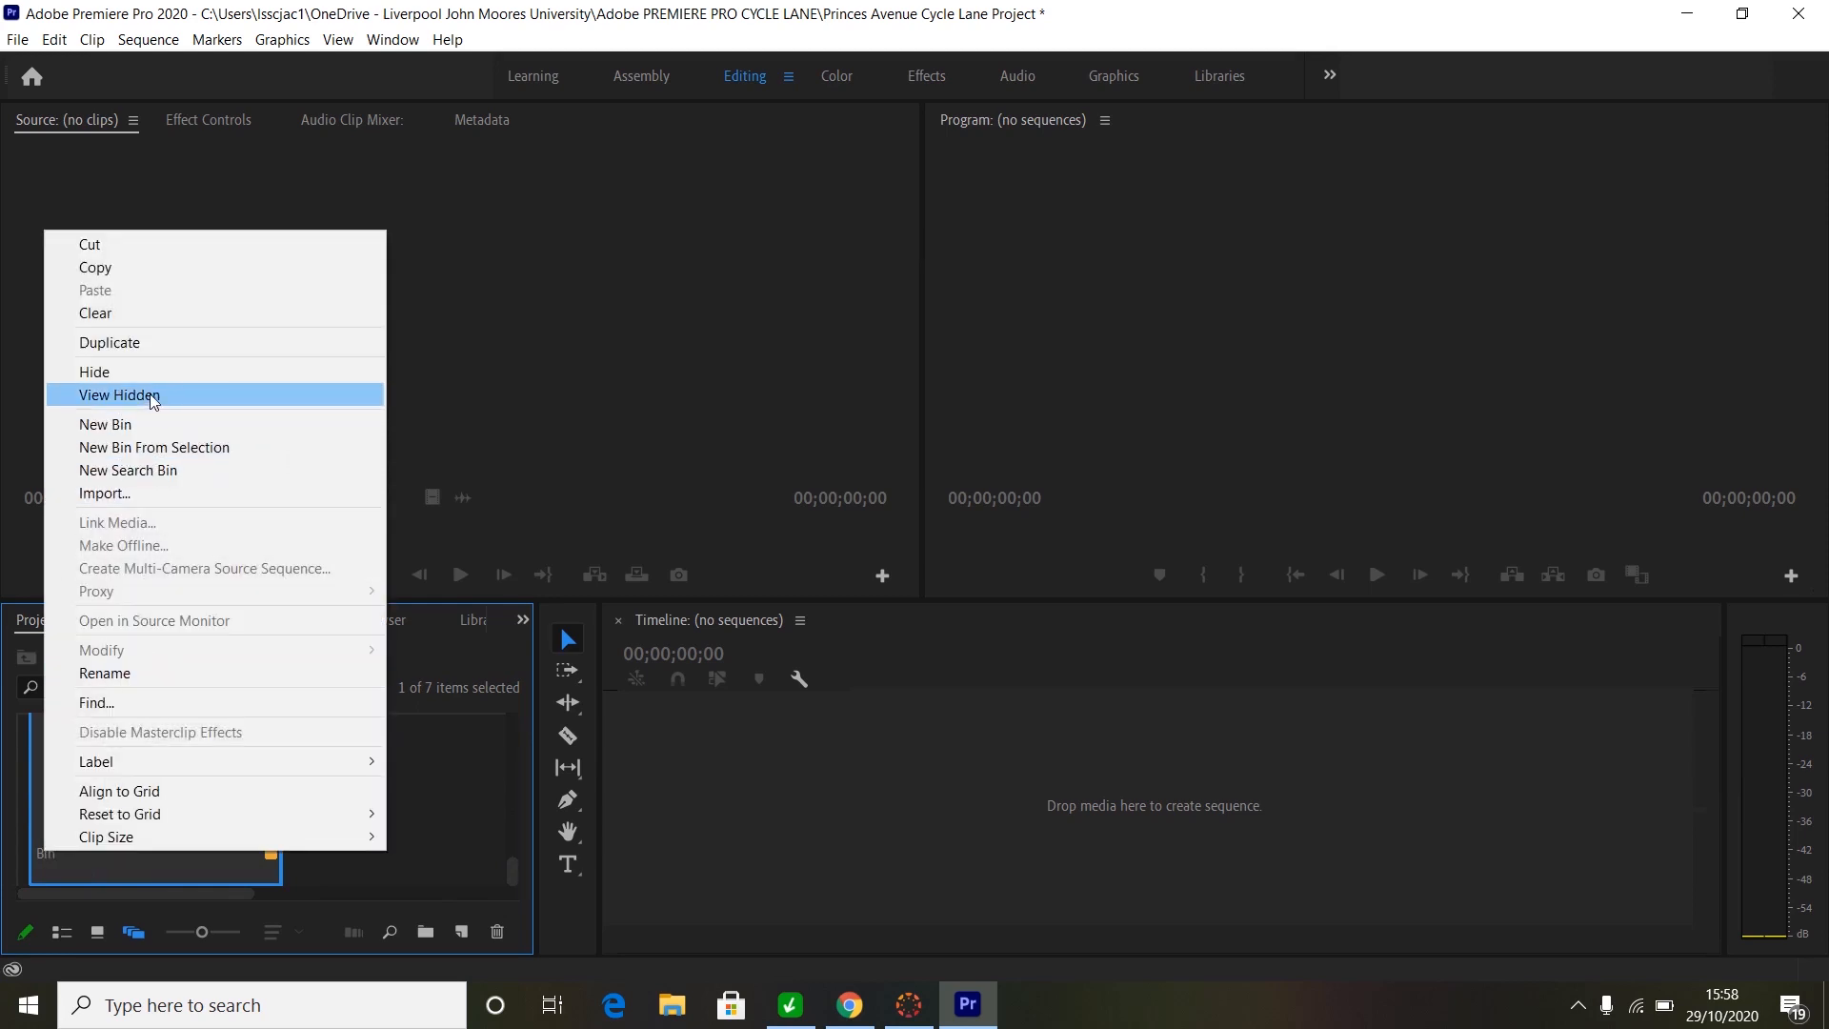
- Rename the new bin from 'Bin' to 'Sequences'
left_click(130, 674)
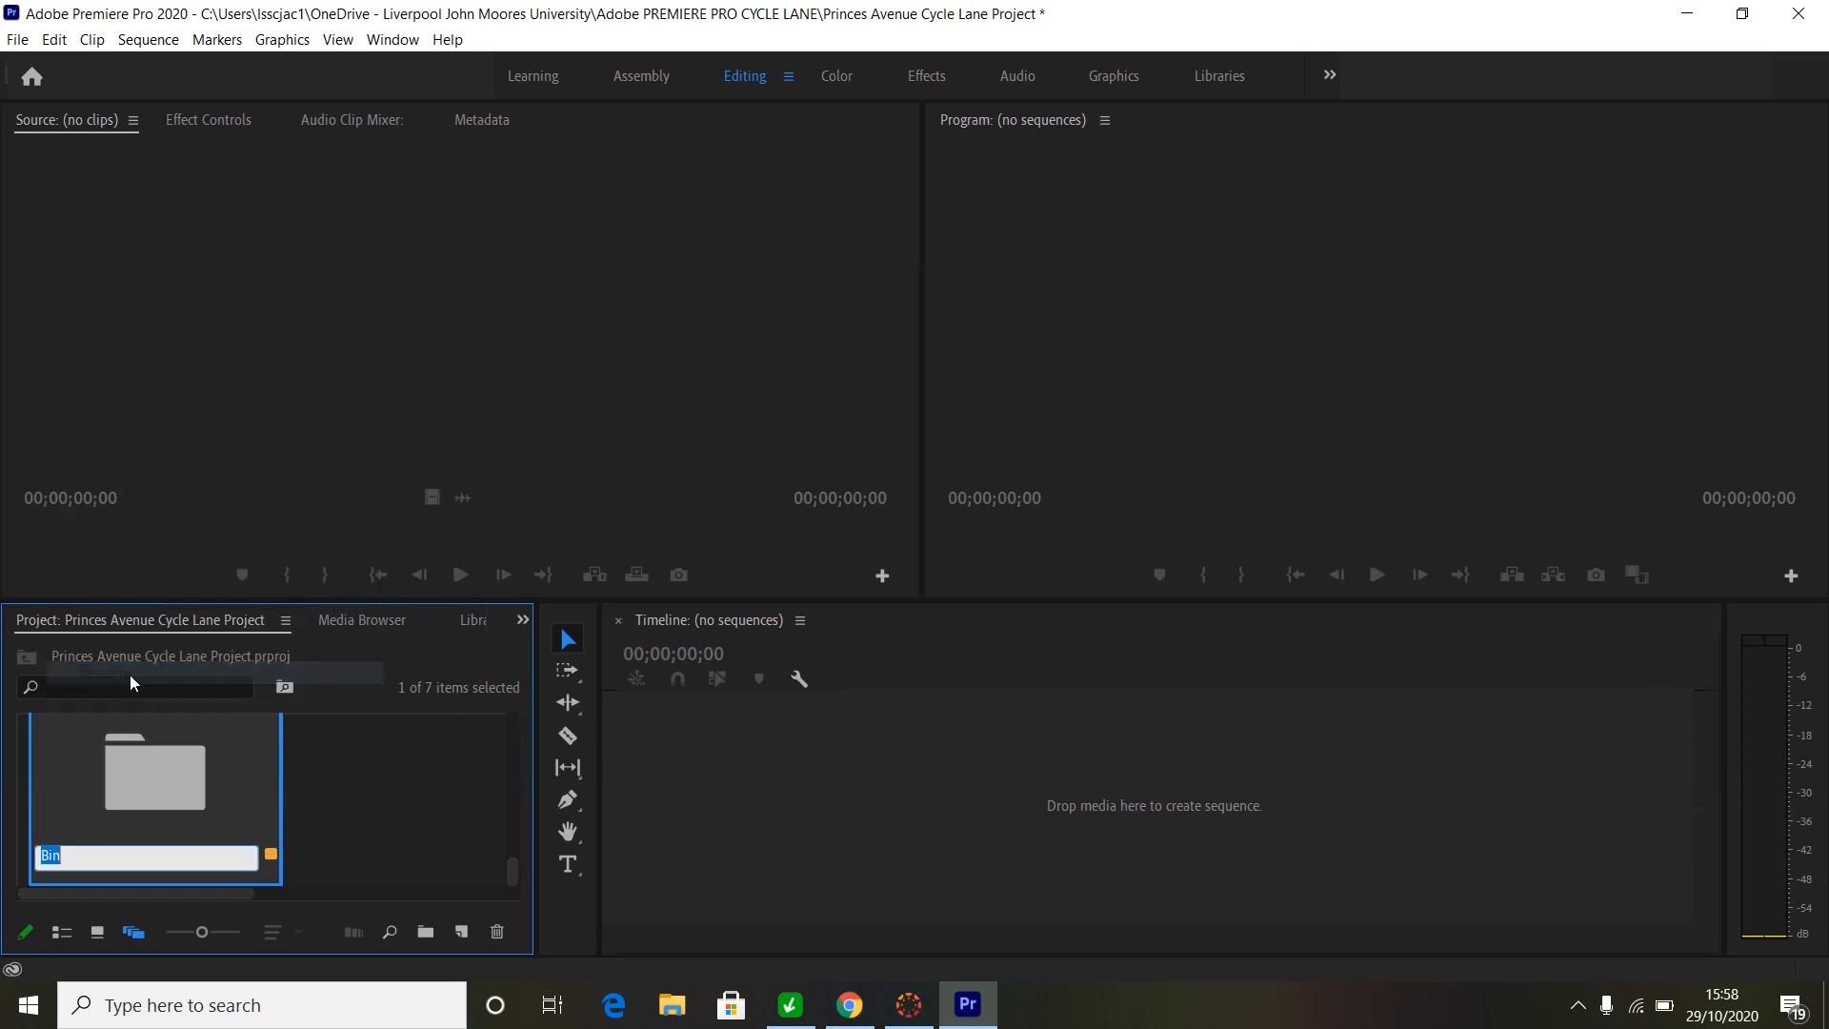
key("BackSpace")
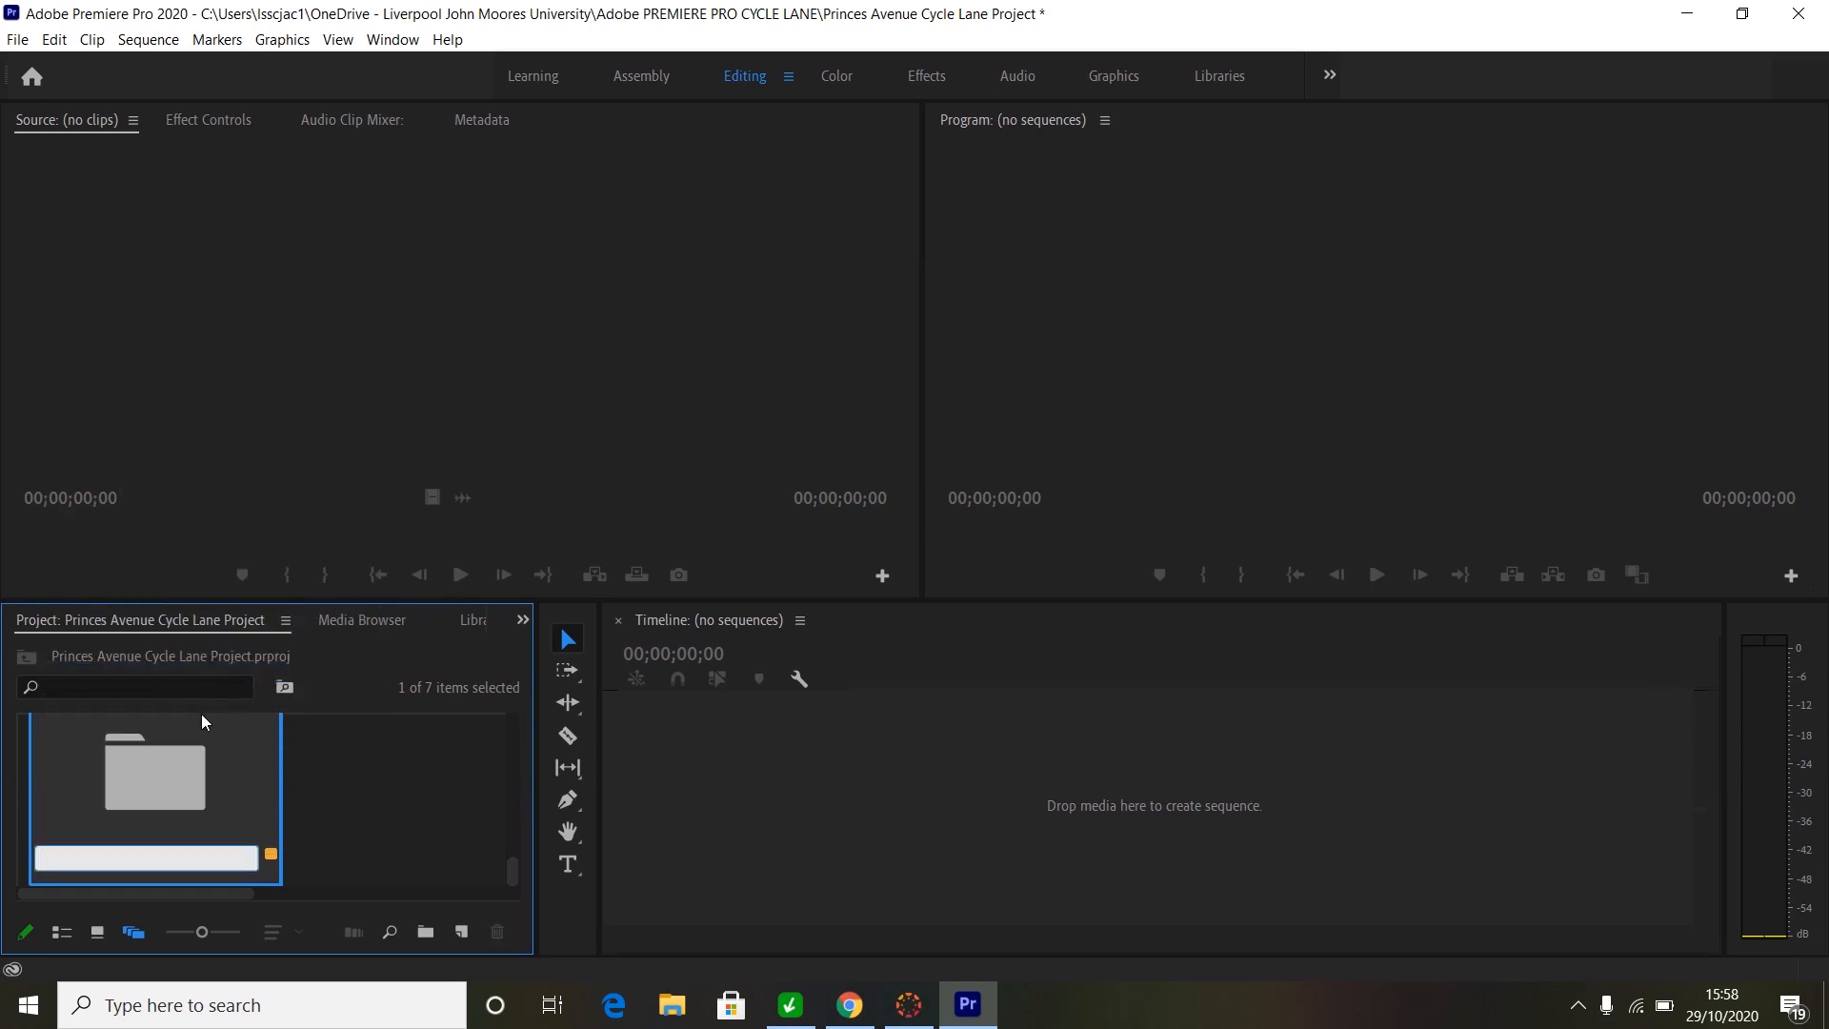
type("Sequences")
left_click(341, 806)
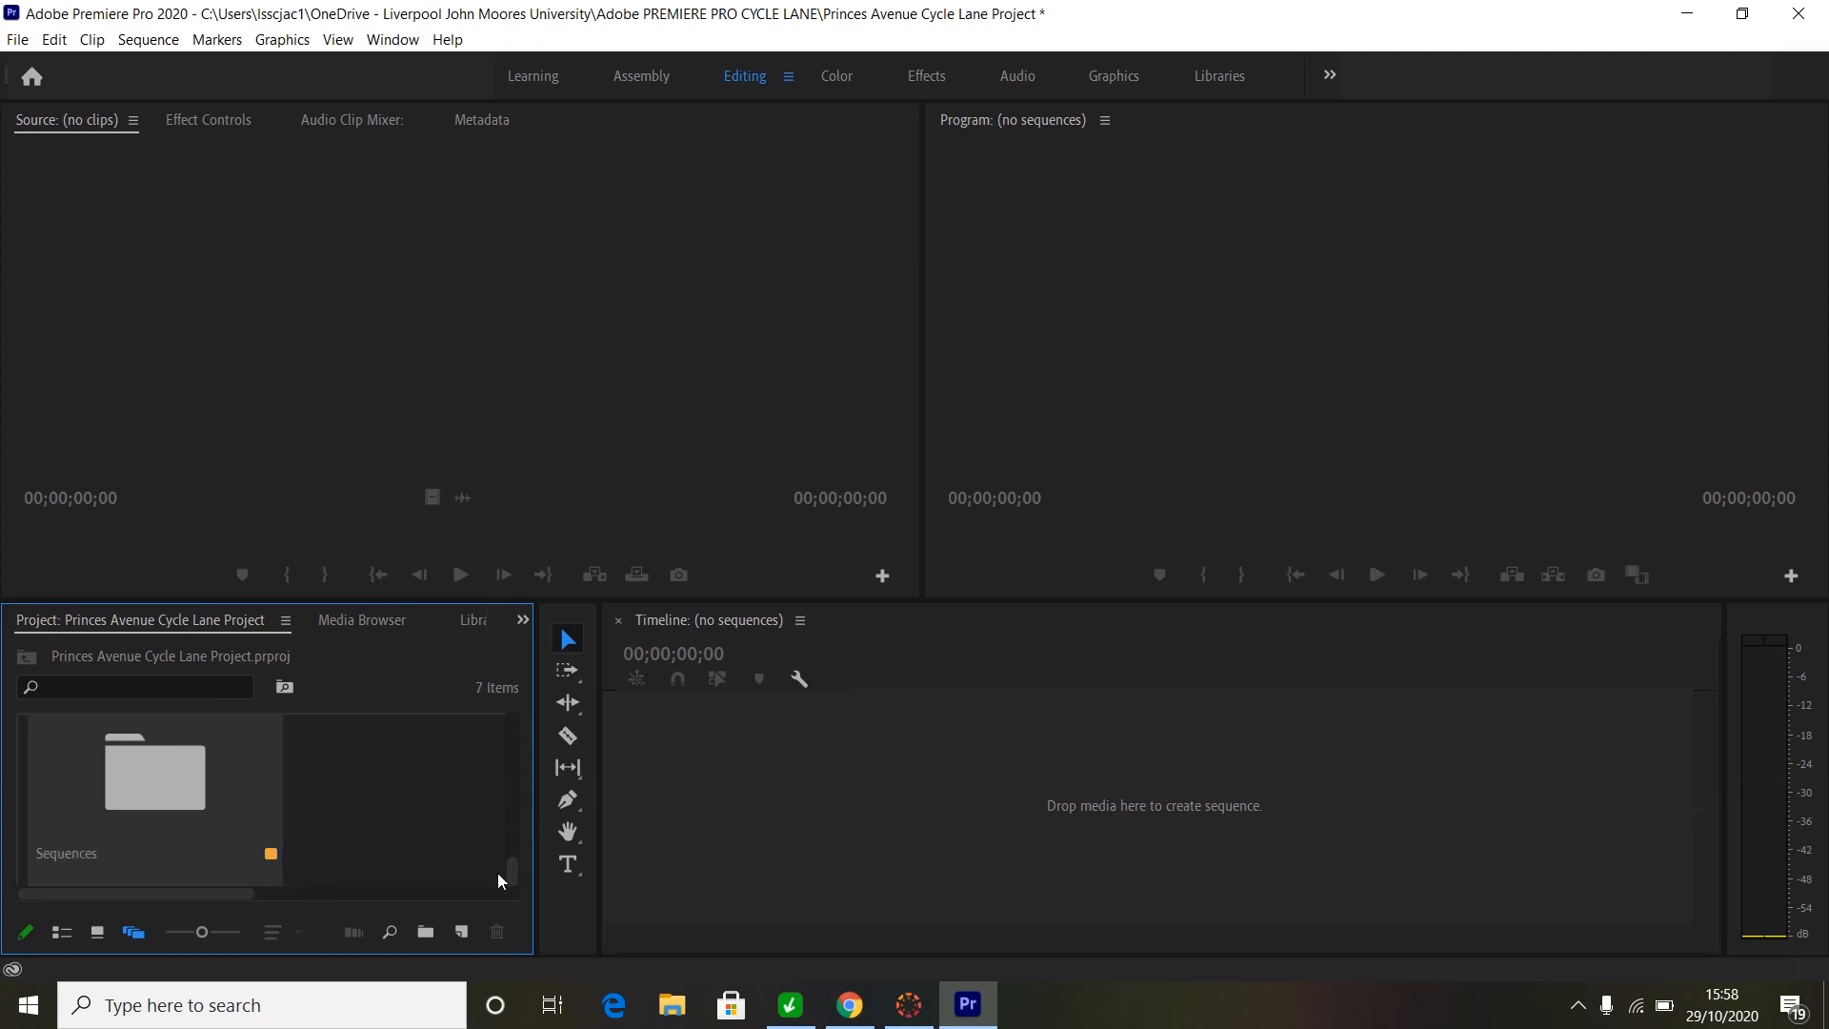
mouse_move(511, 861)
left_mouse_down()
mouse_move(505, 704)
mouse_move(500, 862)
left_mouse_up()
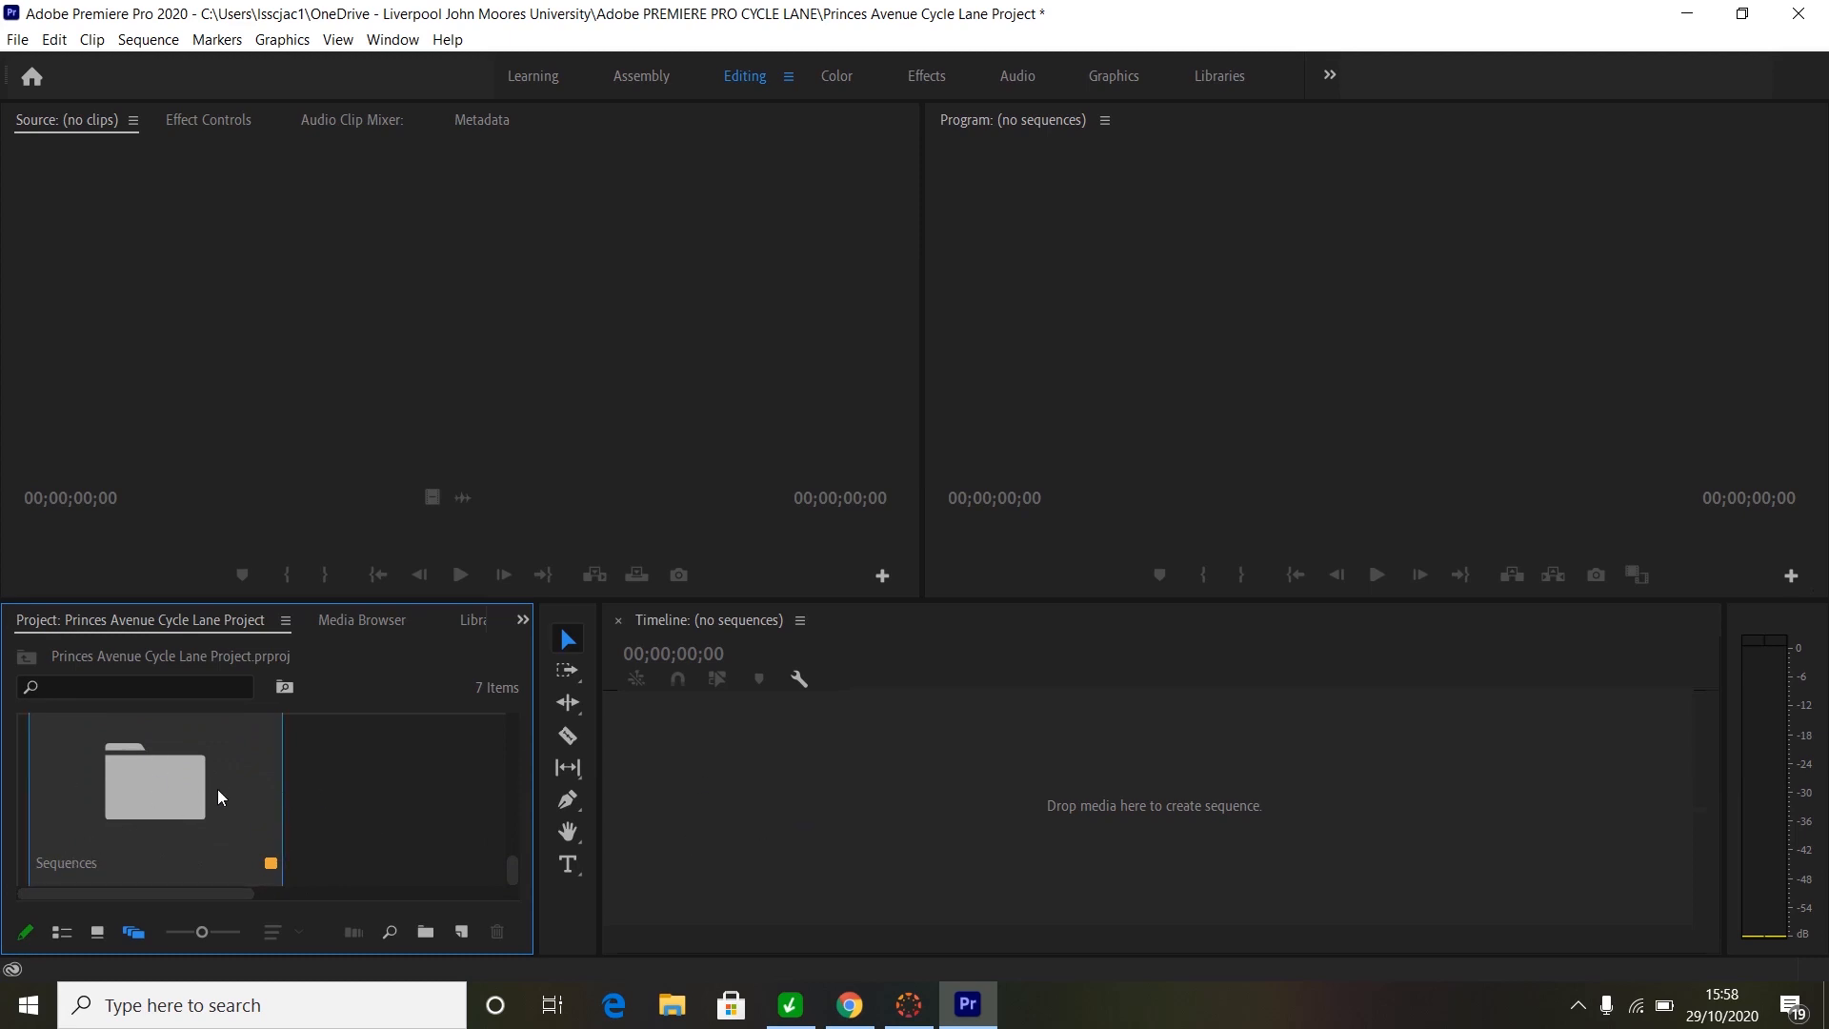
- Open the Sequences bin and begin a new sequence from New Item > Sequence
double_click(161, 794)
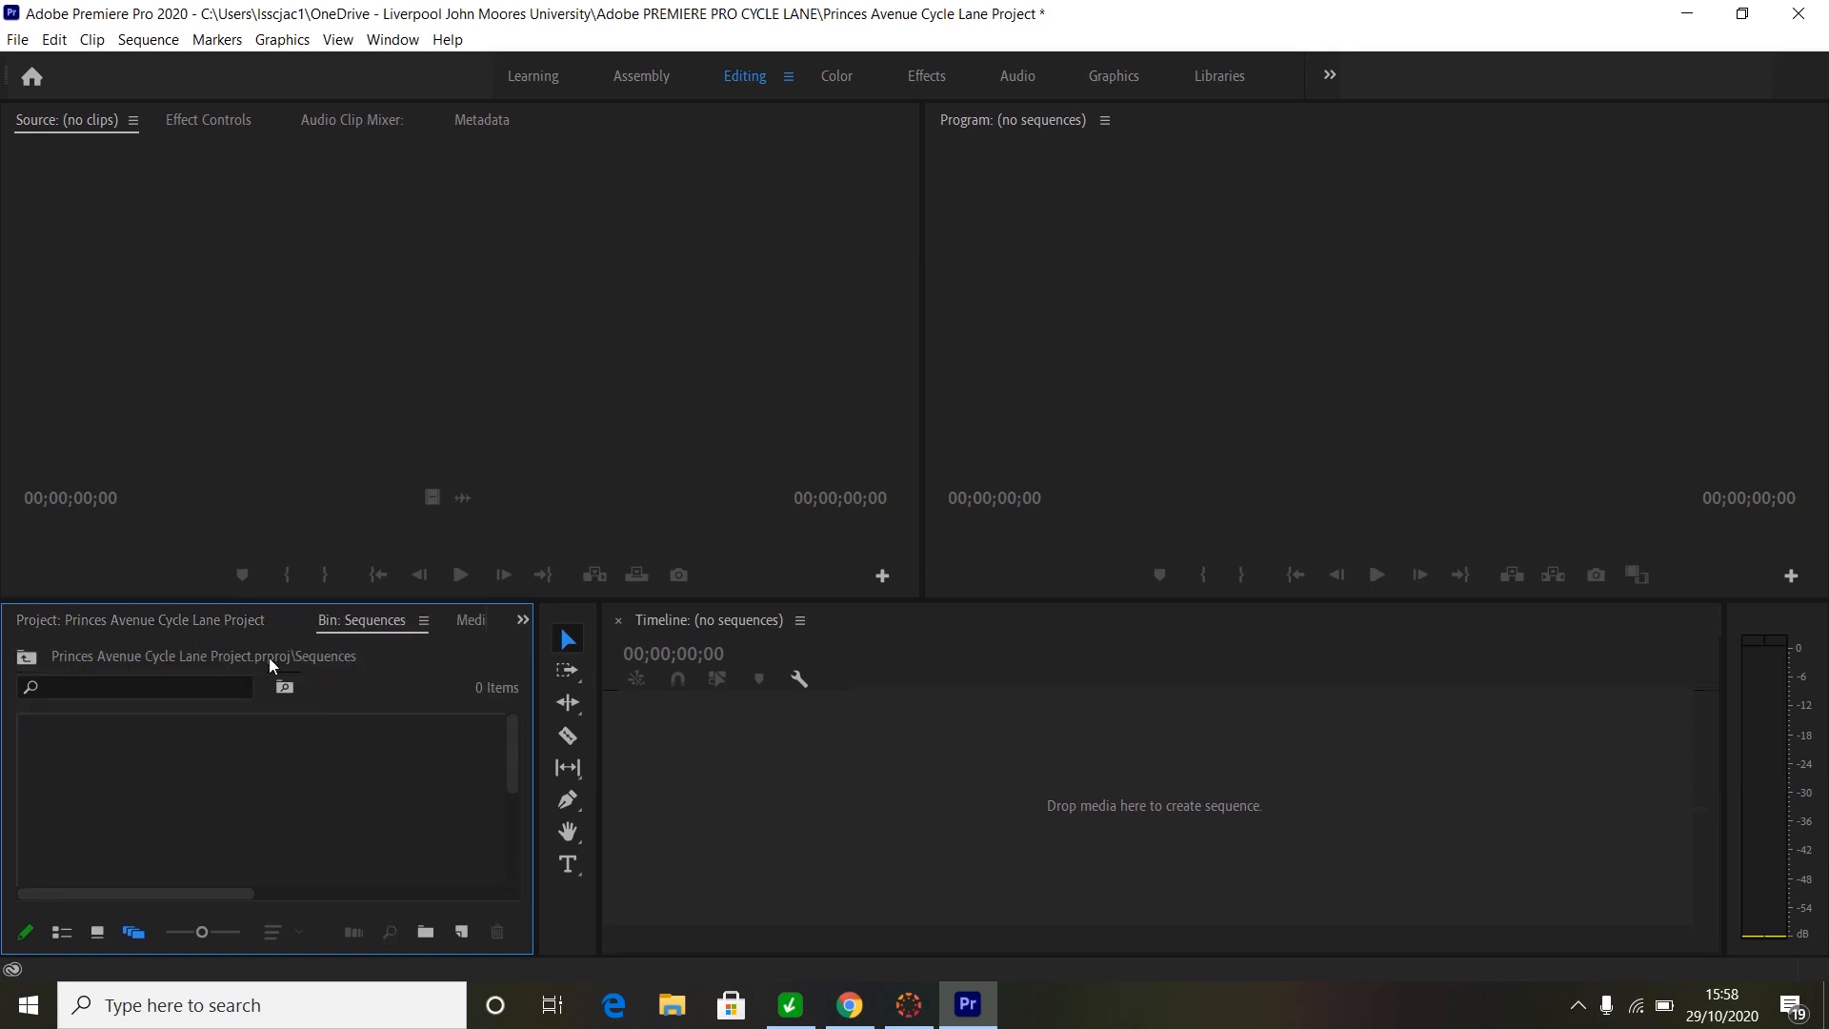
right_click(145, 795)
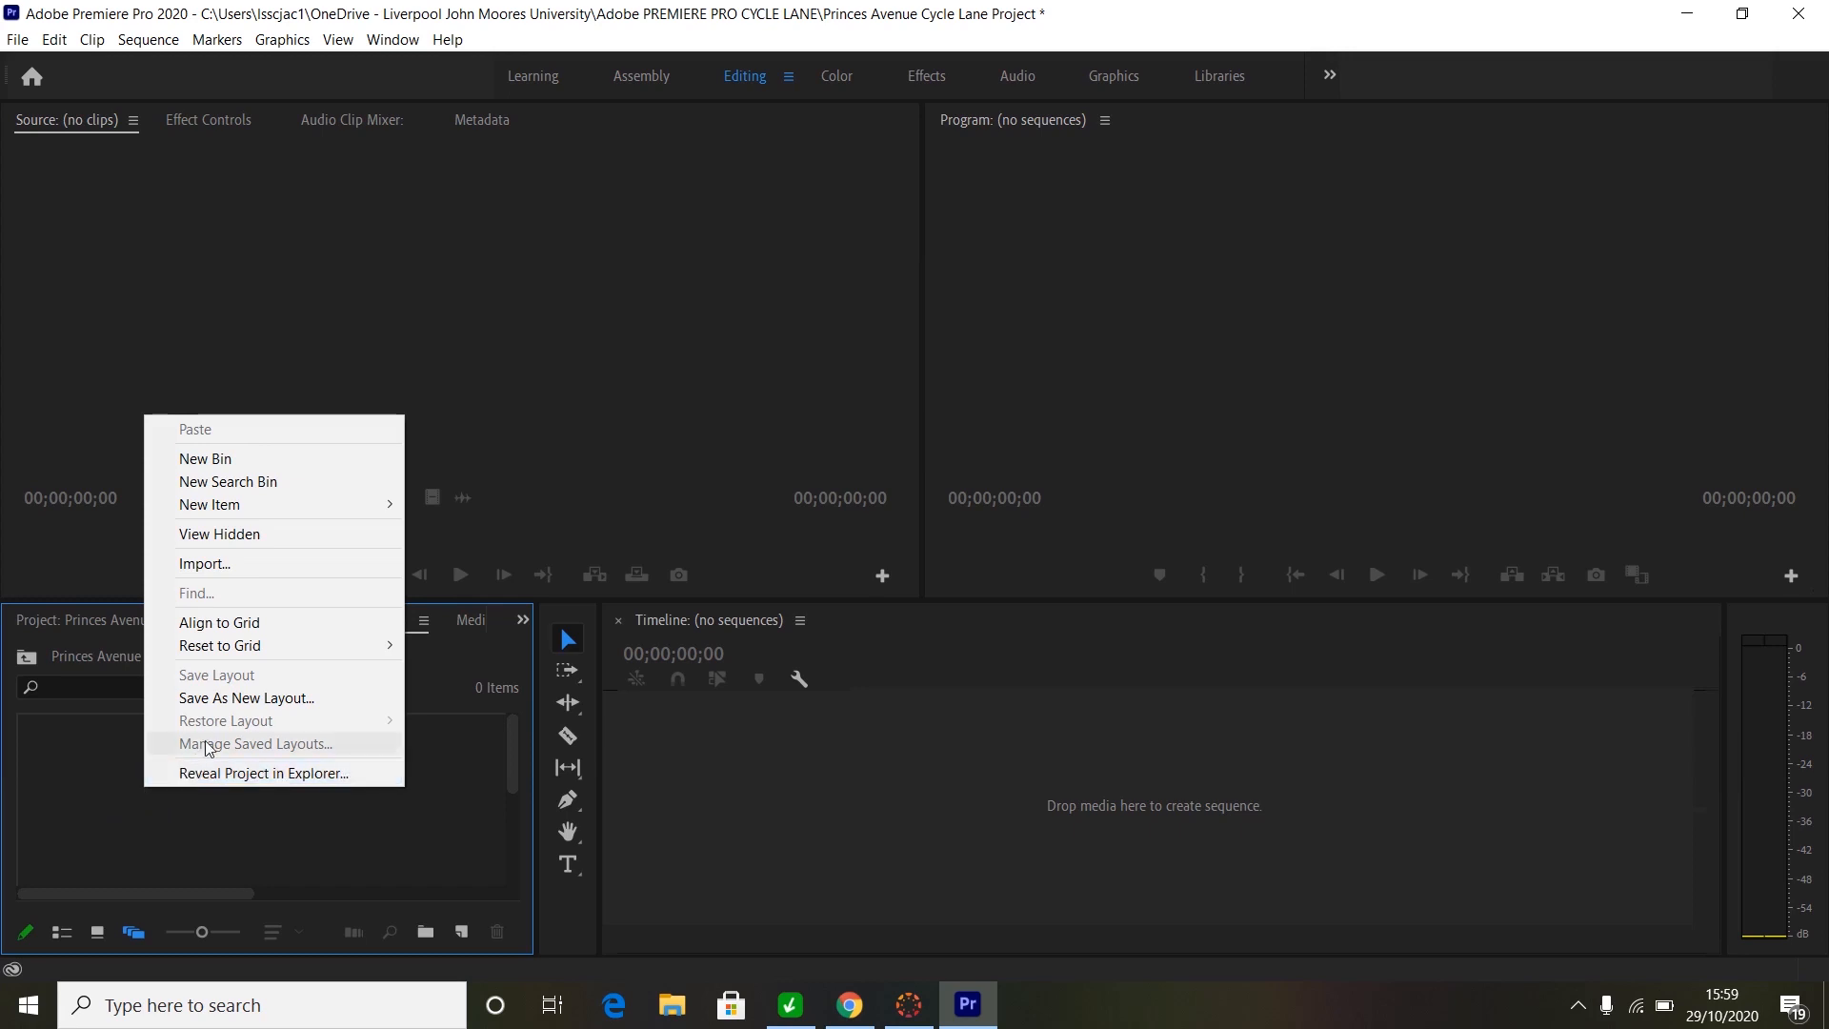
mouse_move(203, 515)
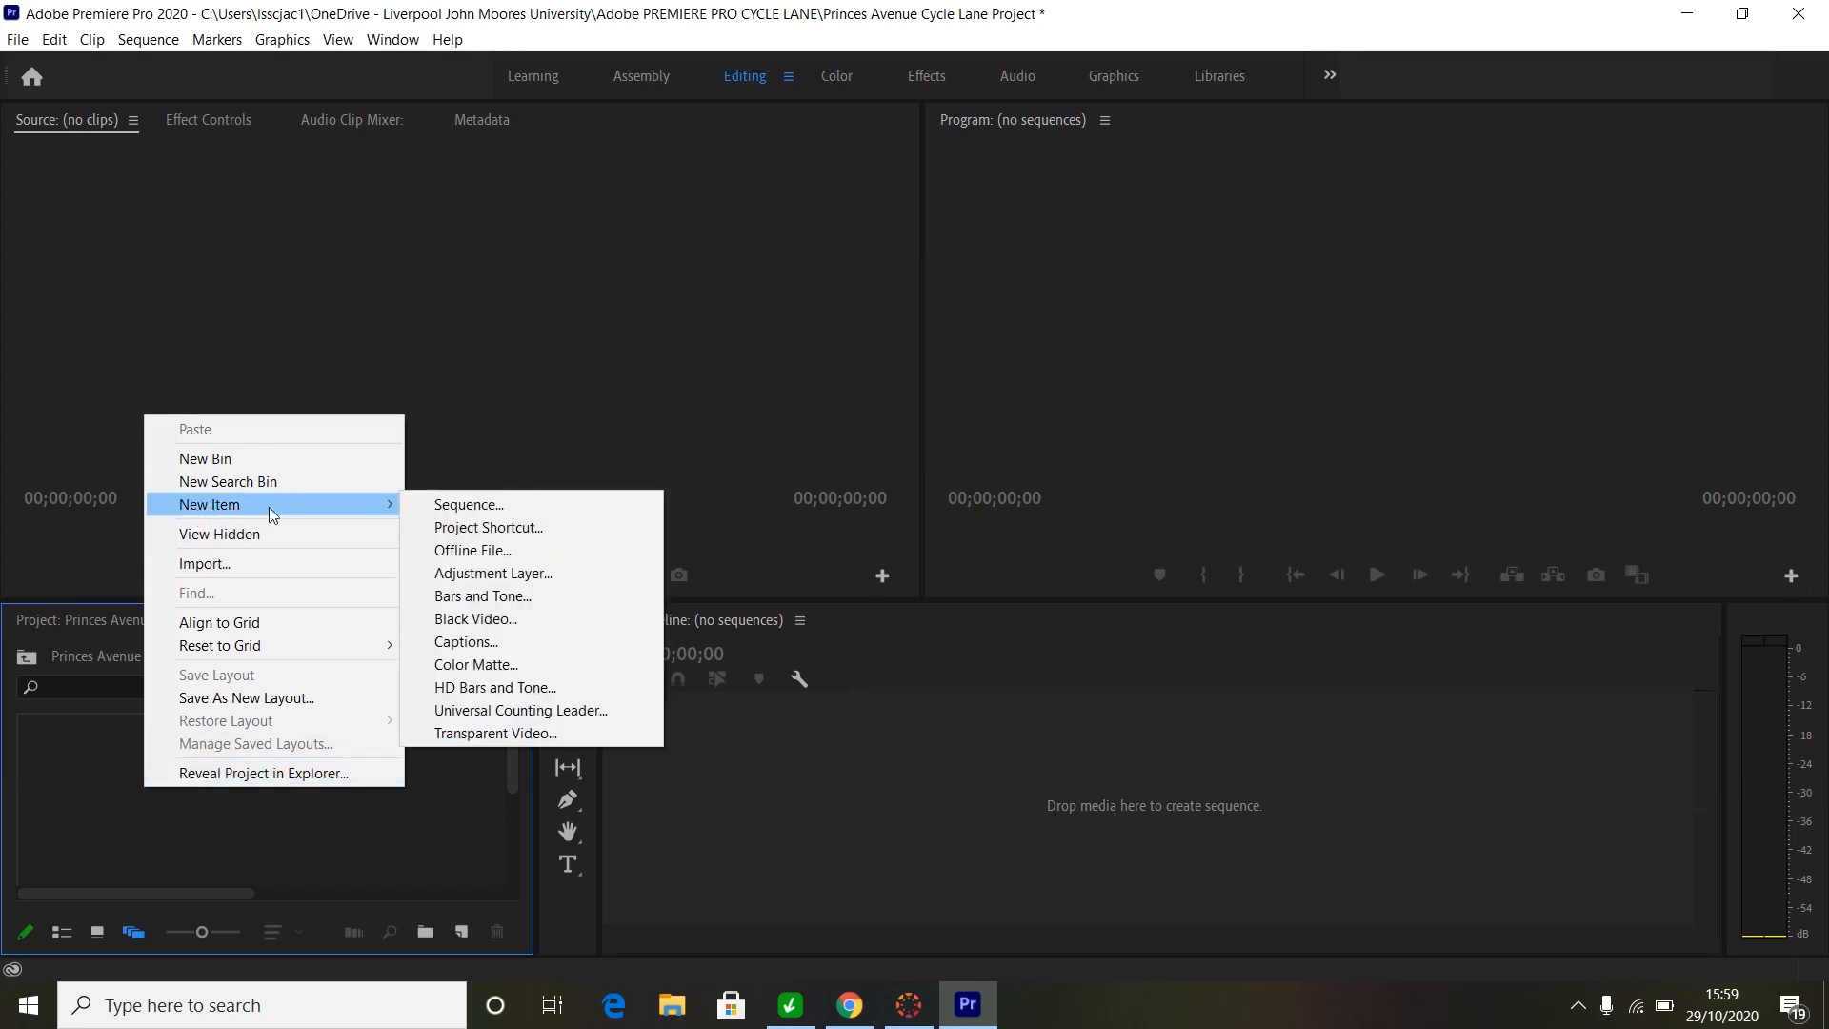
left_click(446, 508)
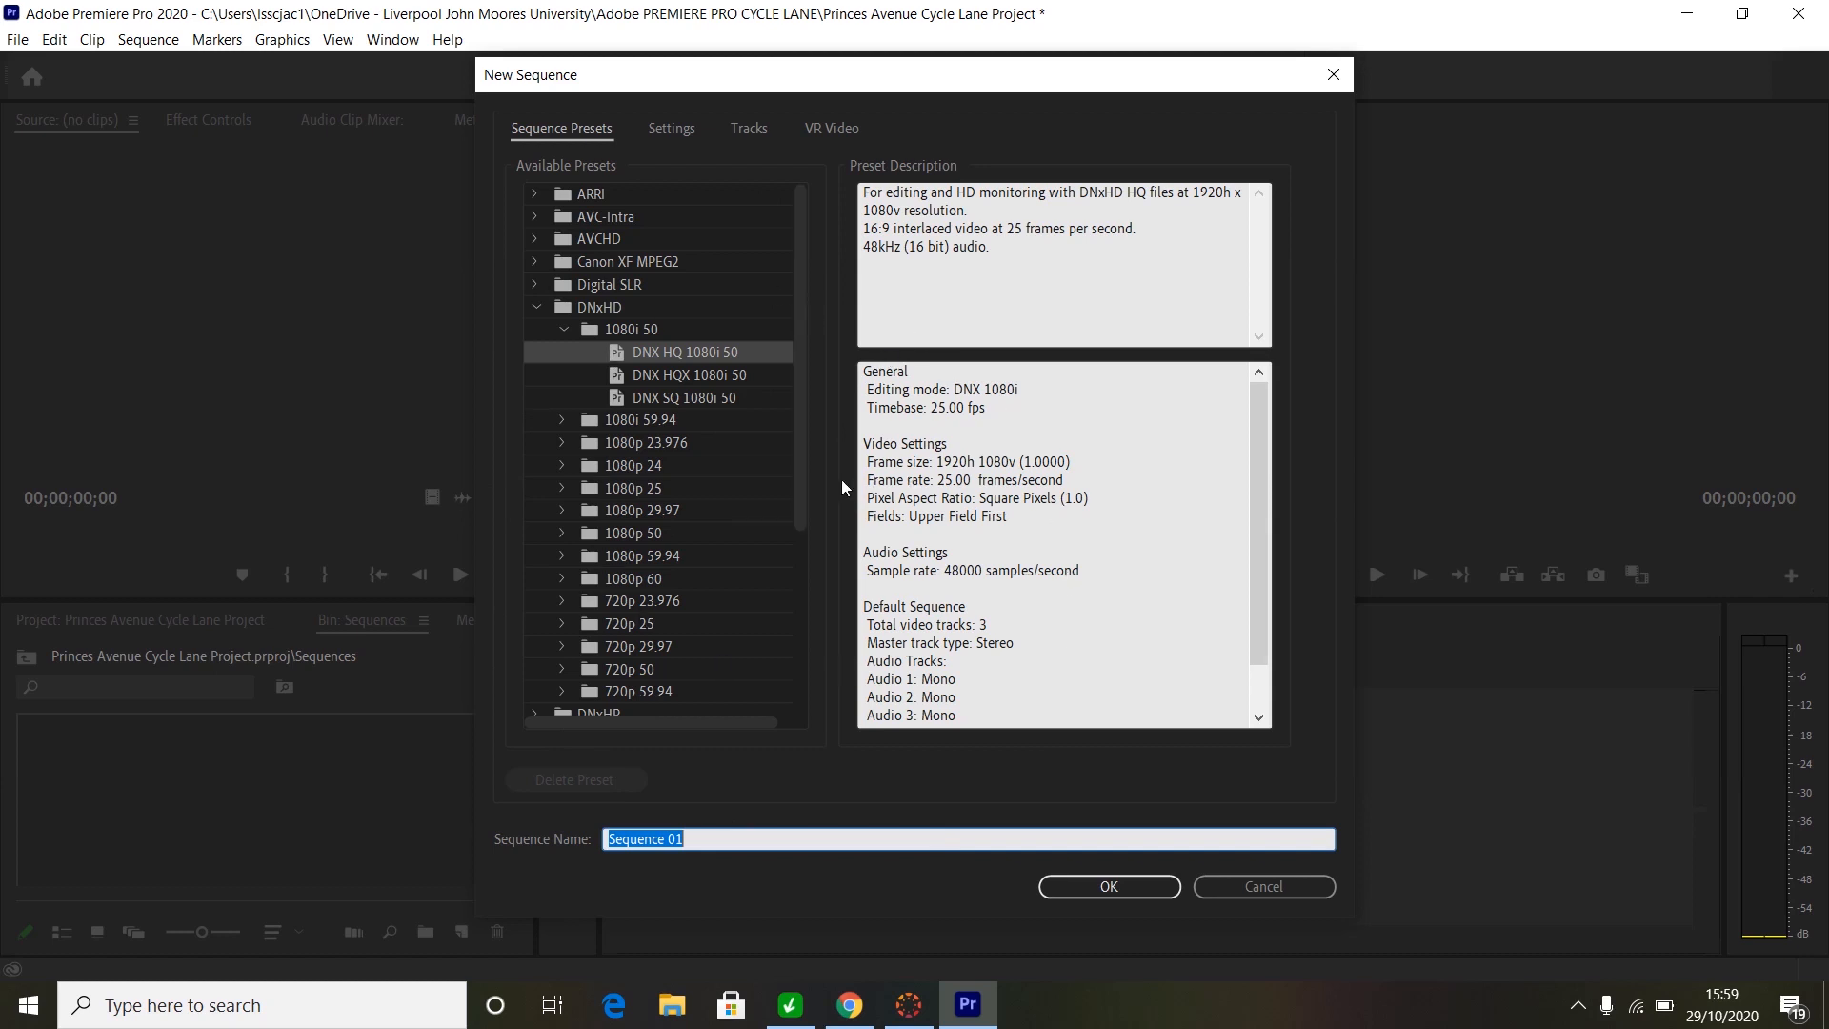
left_click(798, 475)
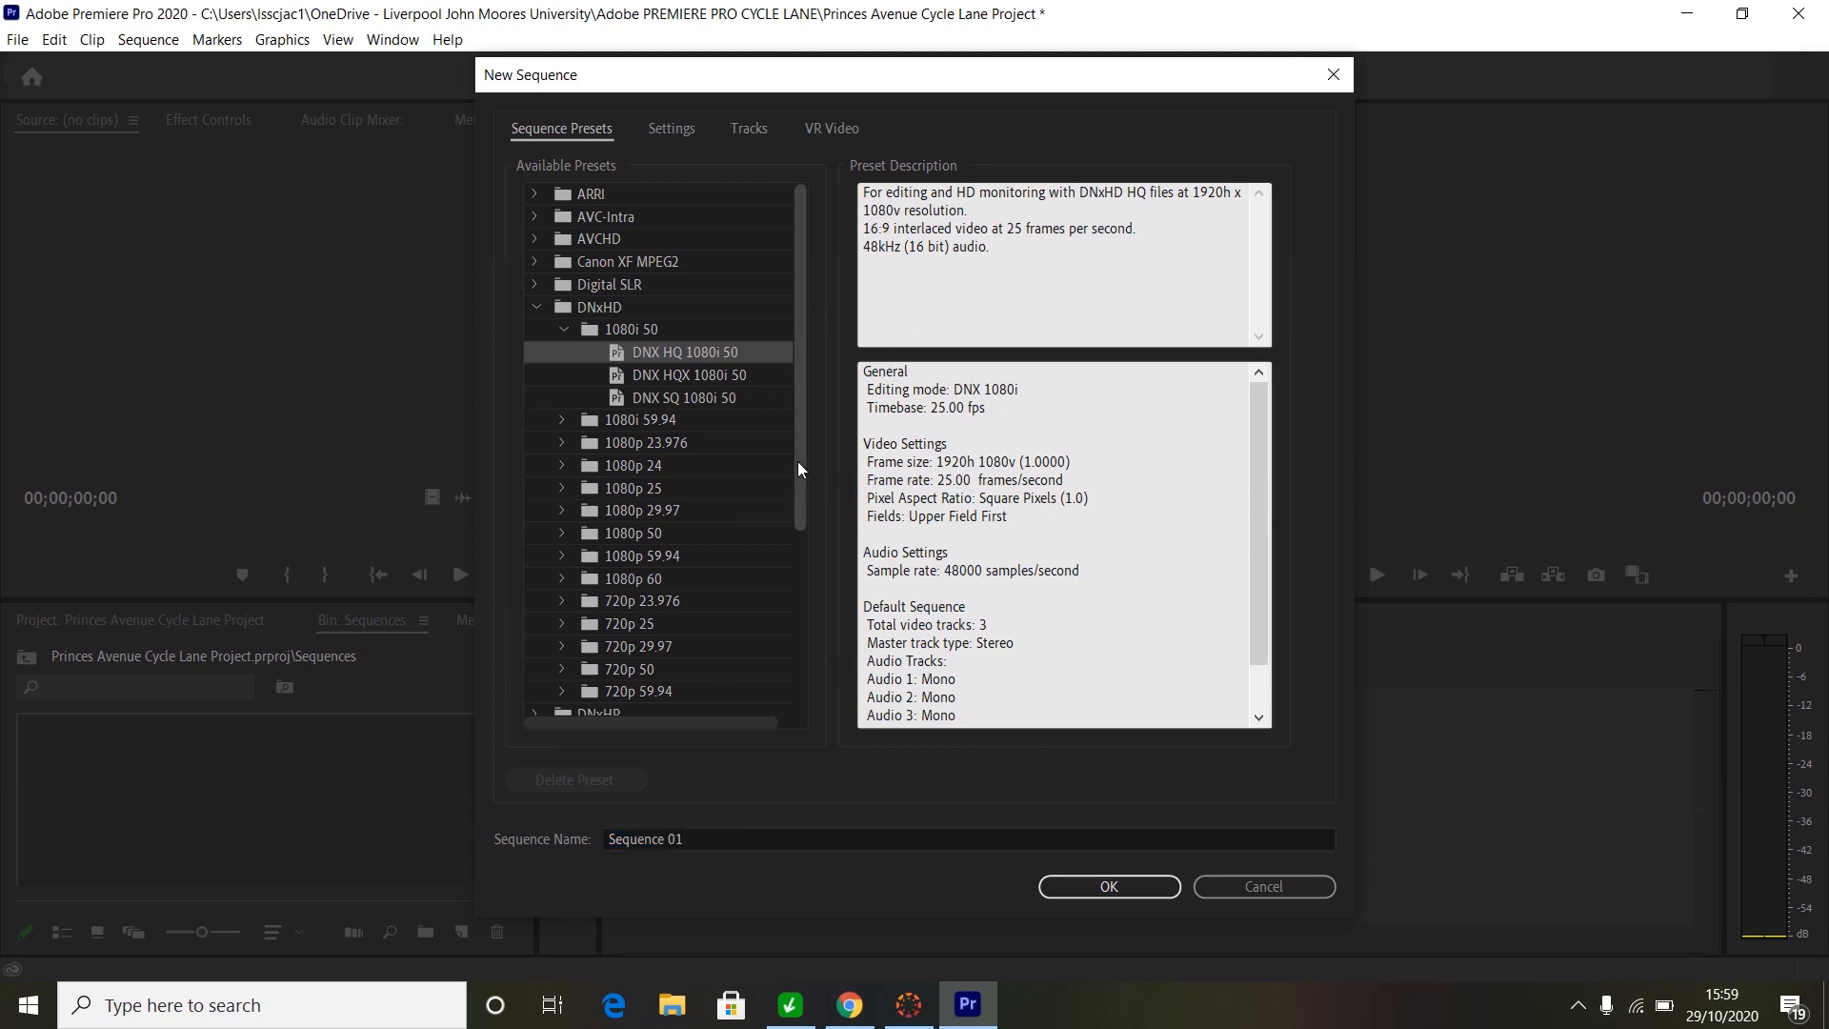
left_click(535, 308)
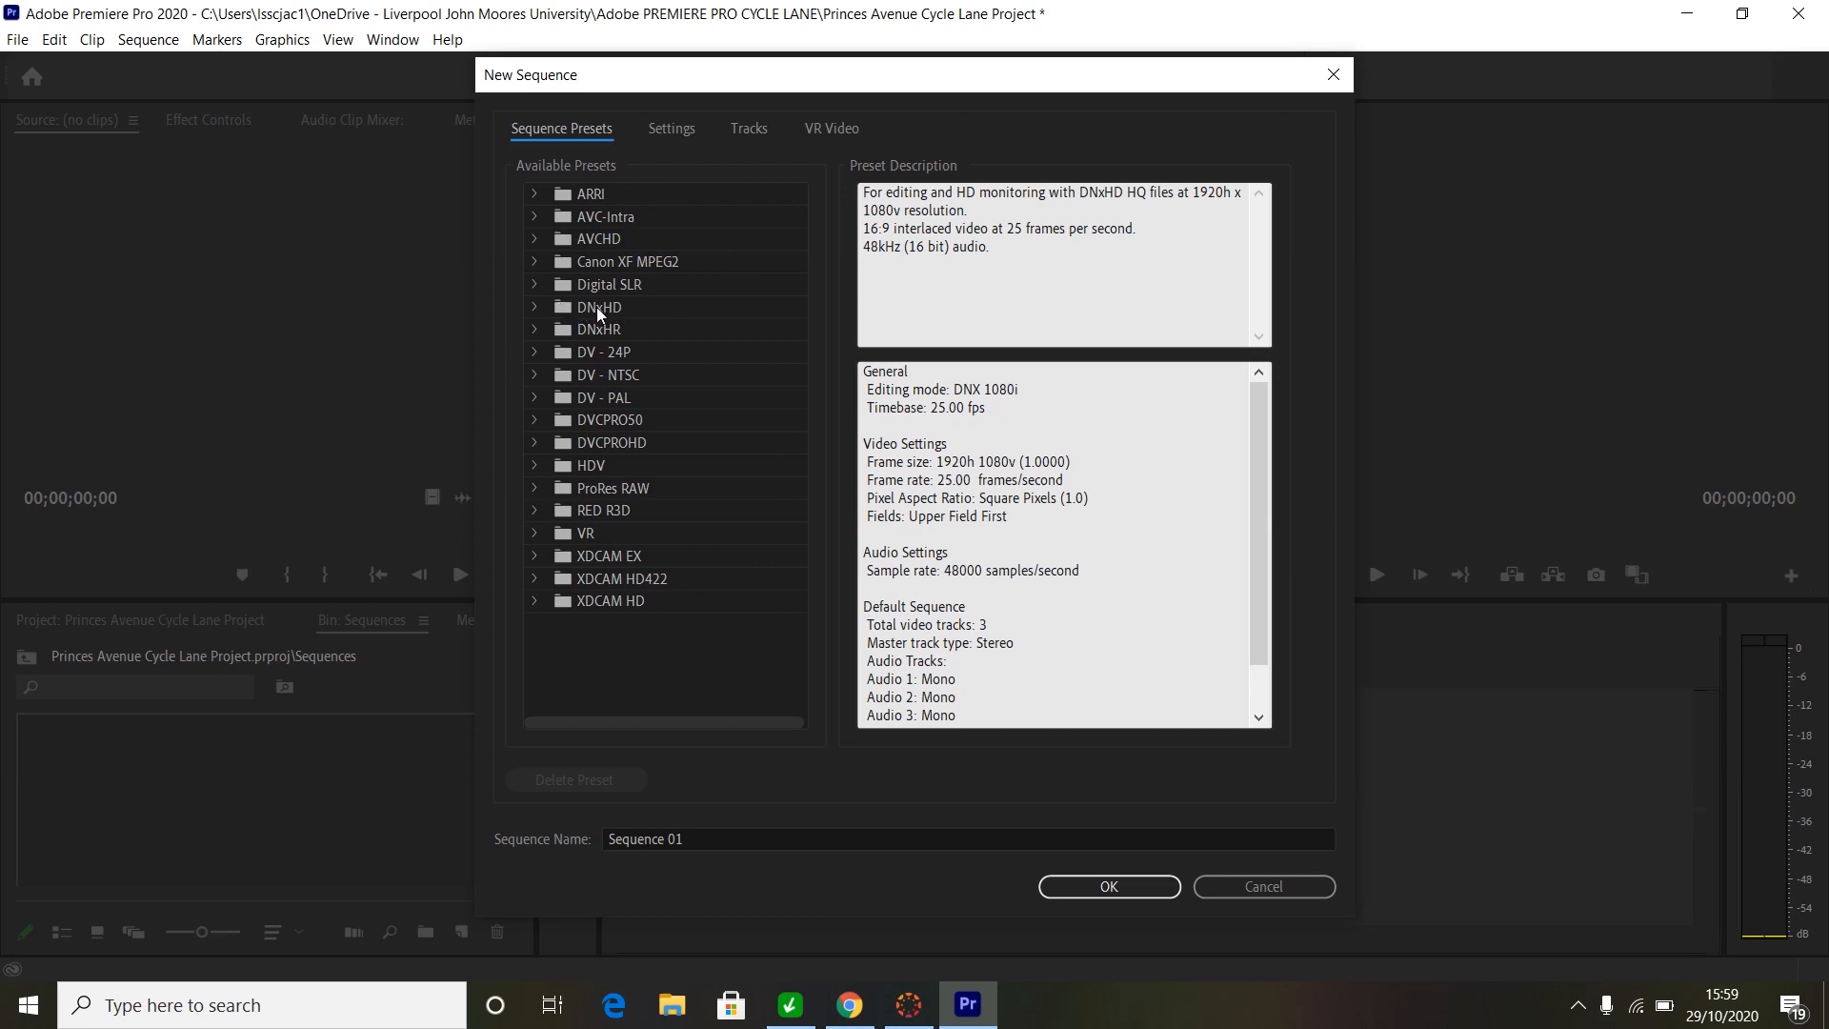
left_click(534, 307)
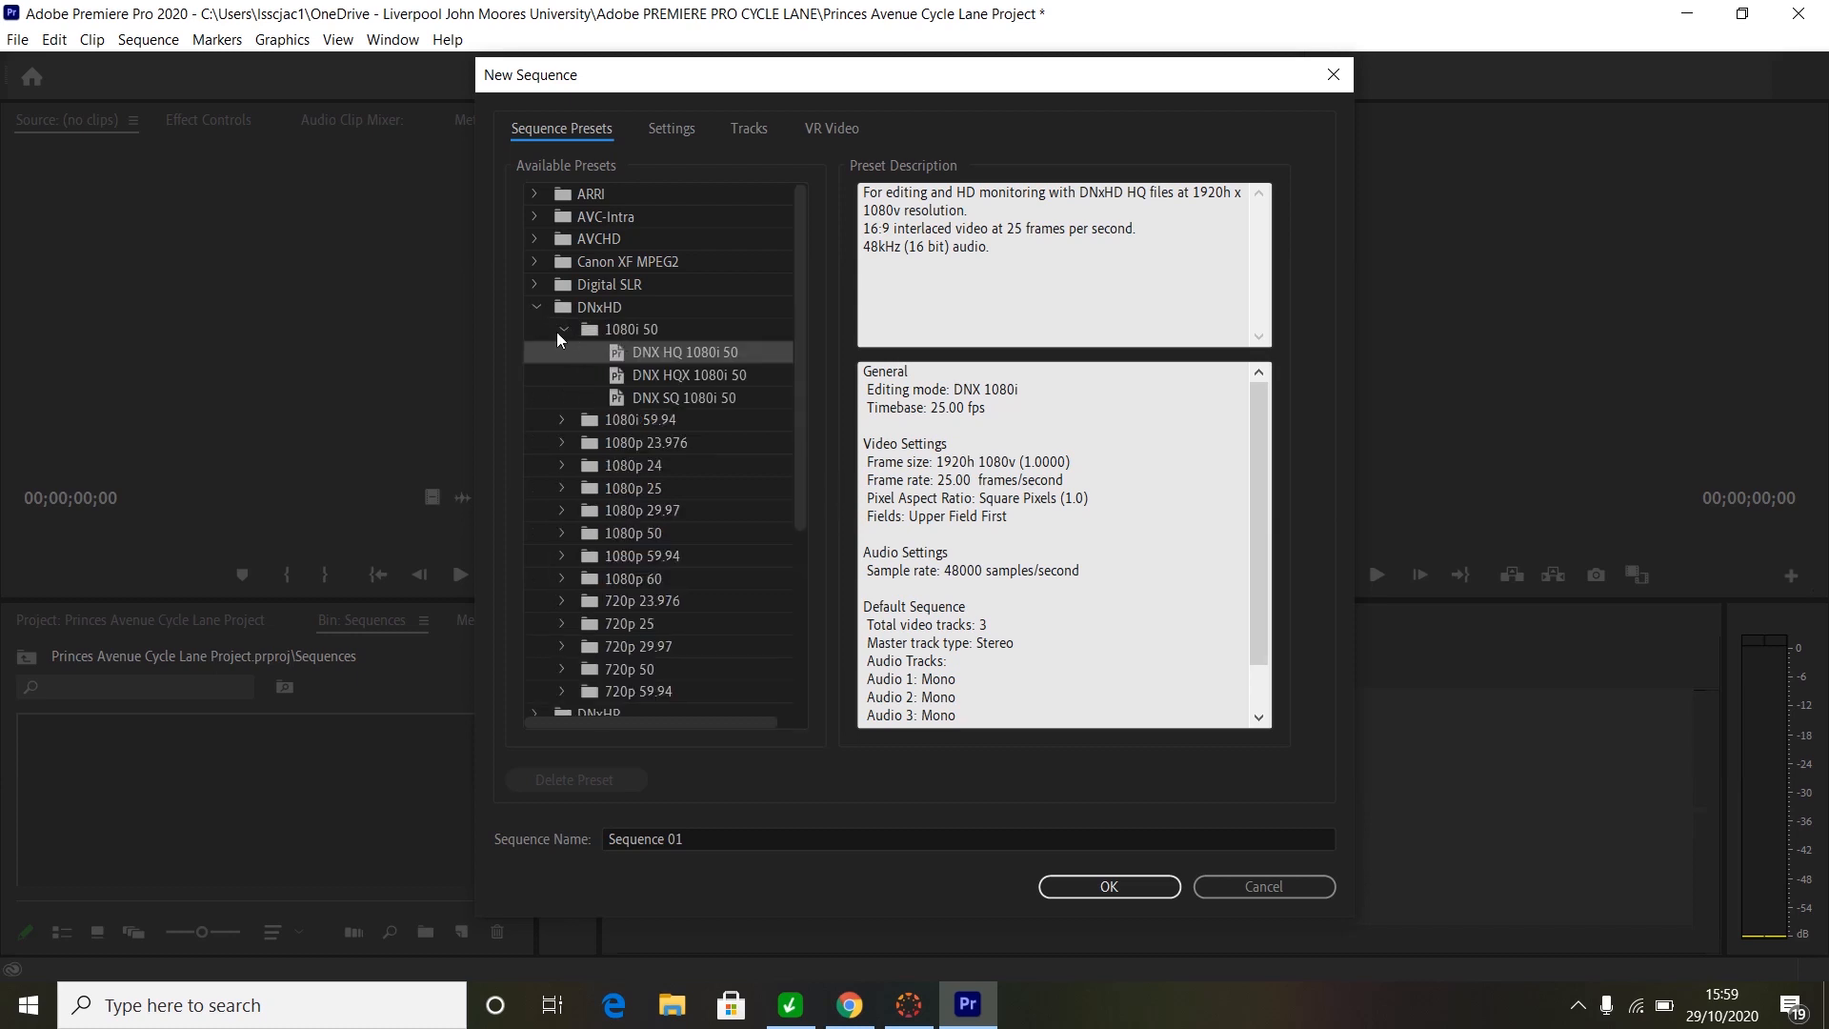
left_click(565, 329)
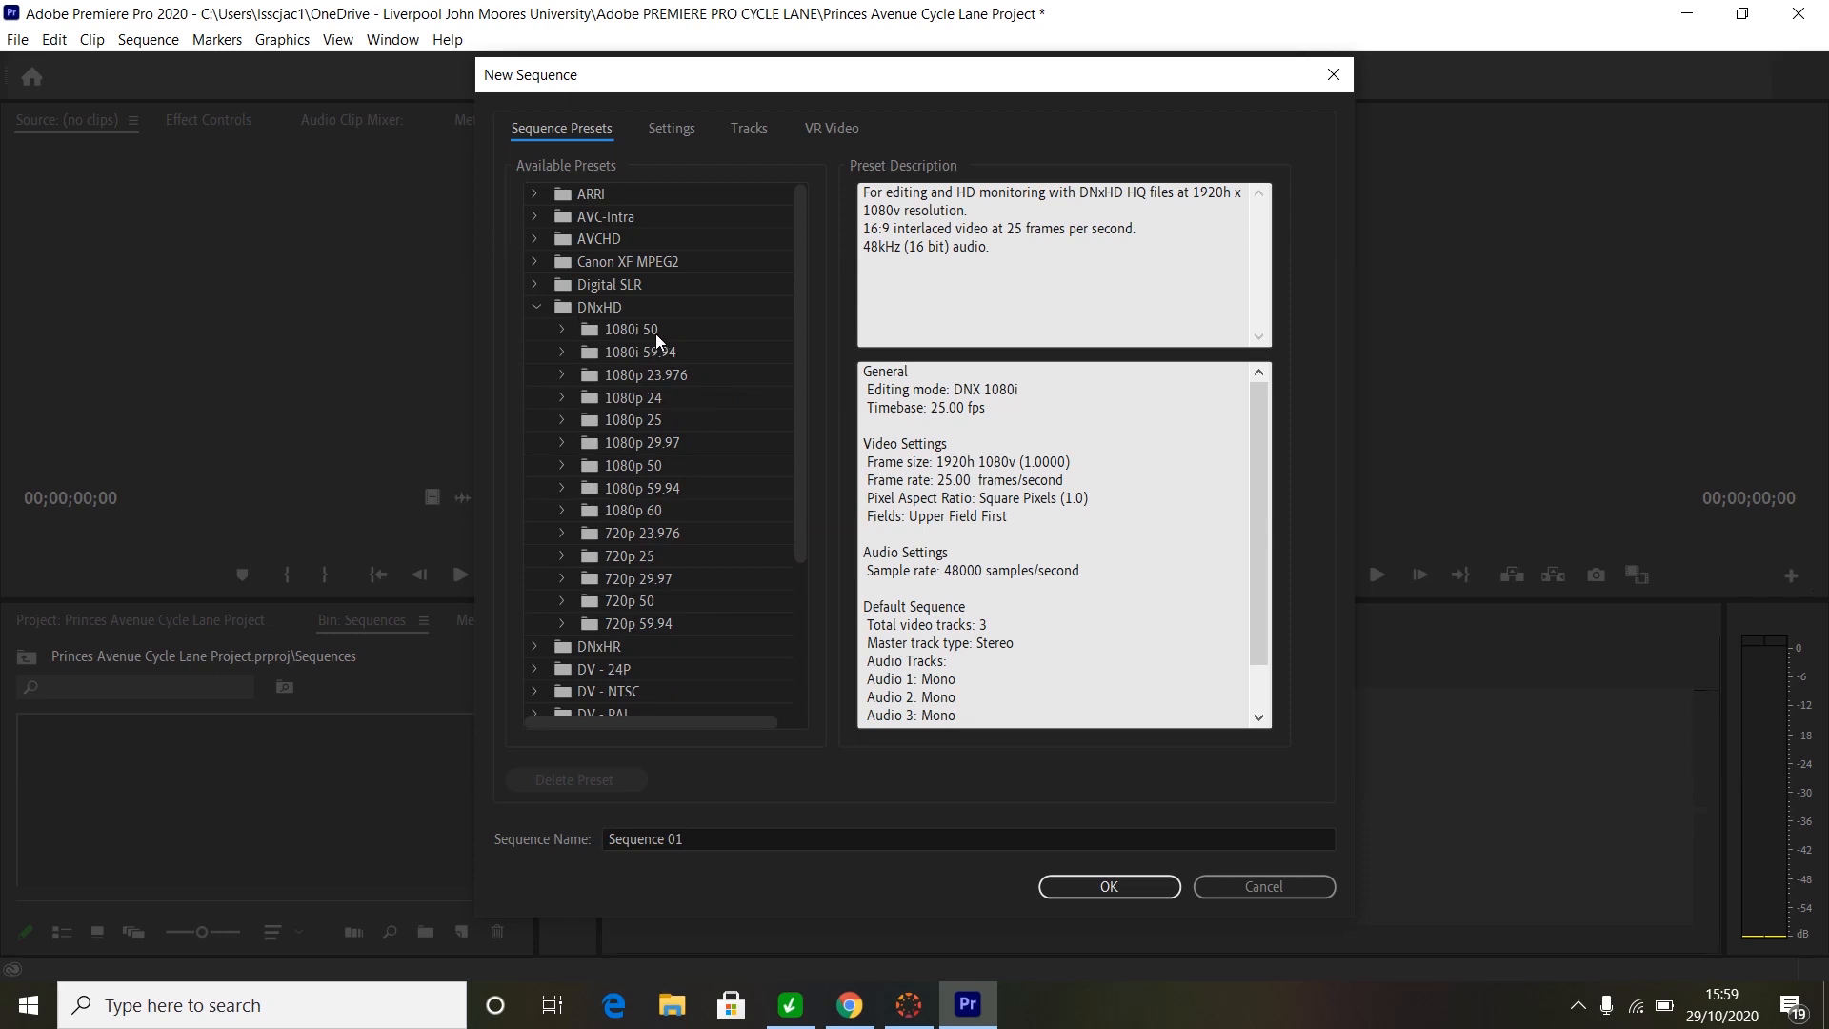
left_click(561, 328)
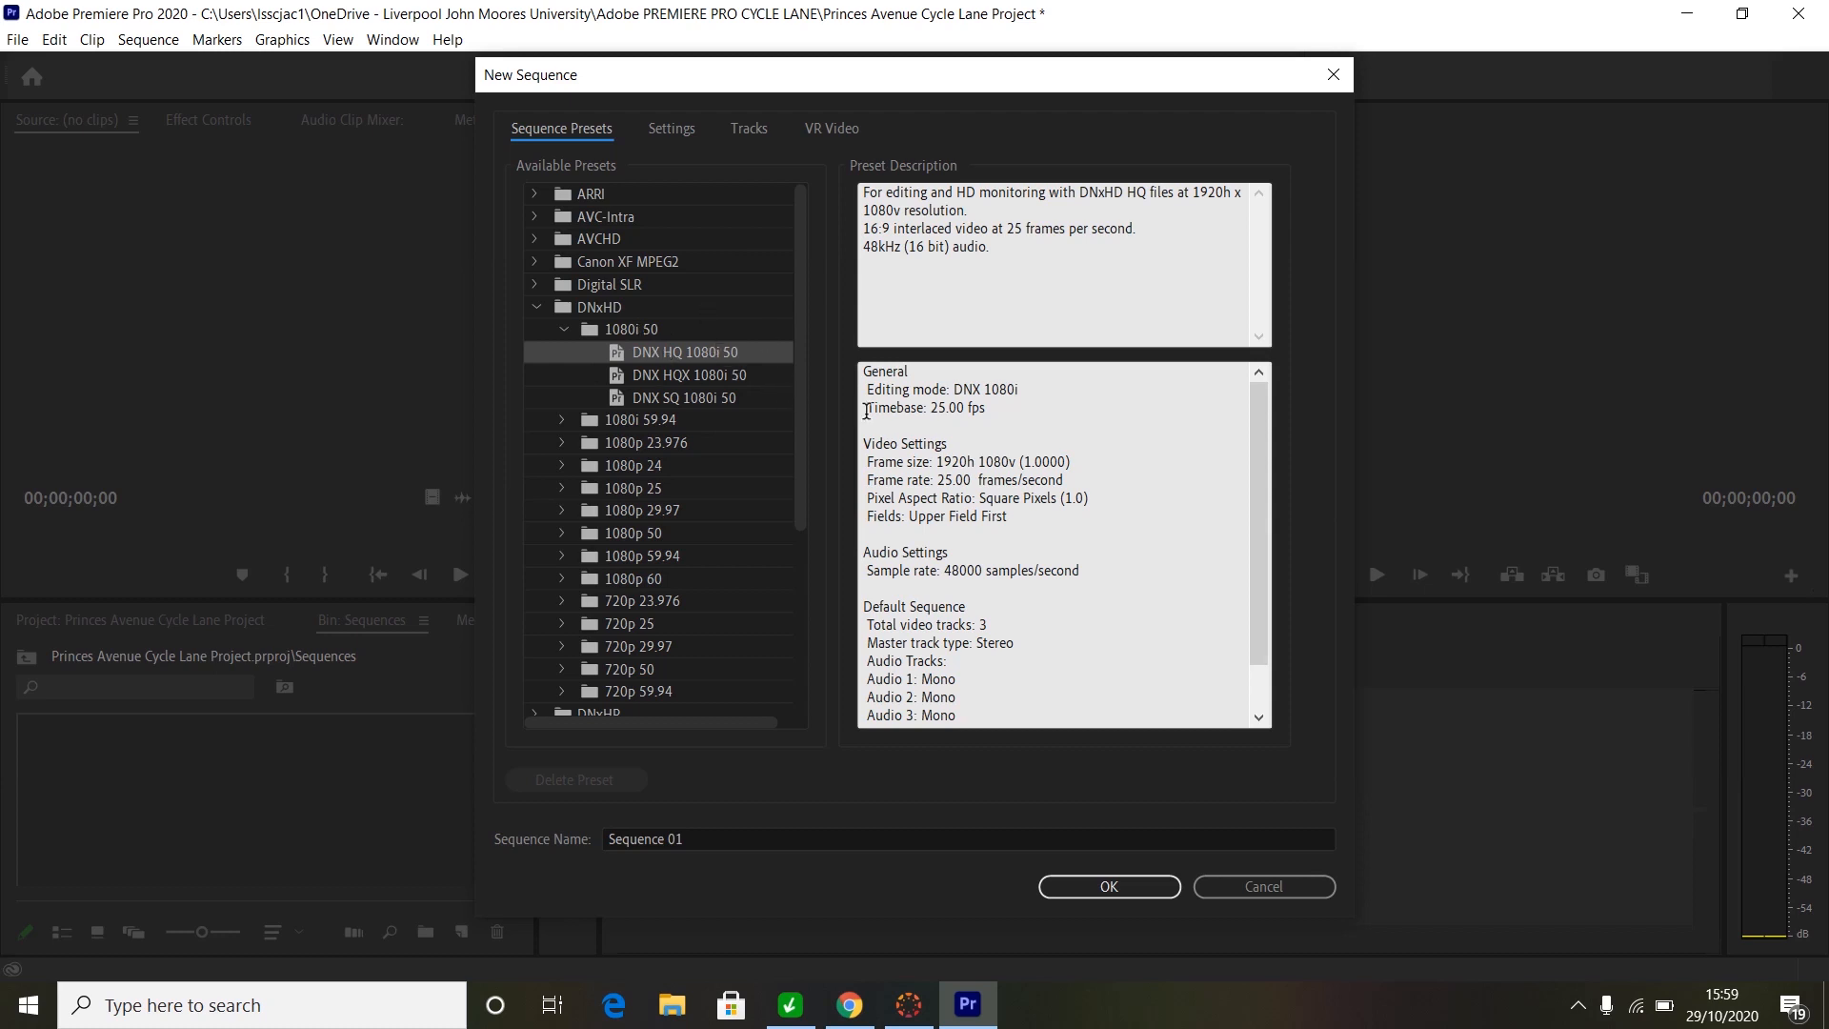
left_click(789, 837)
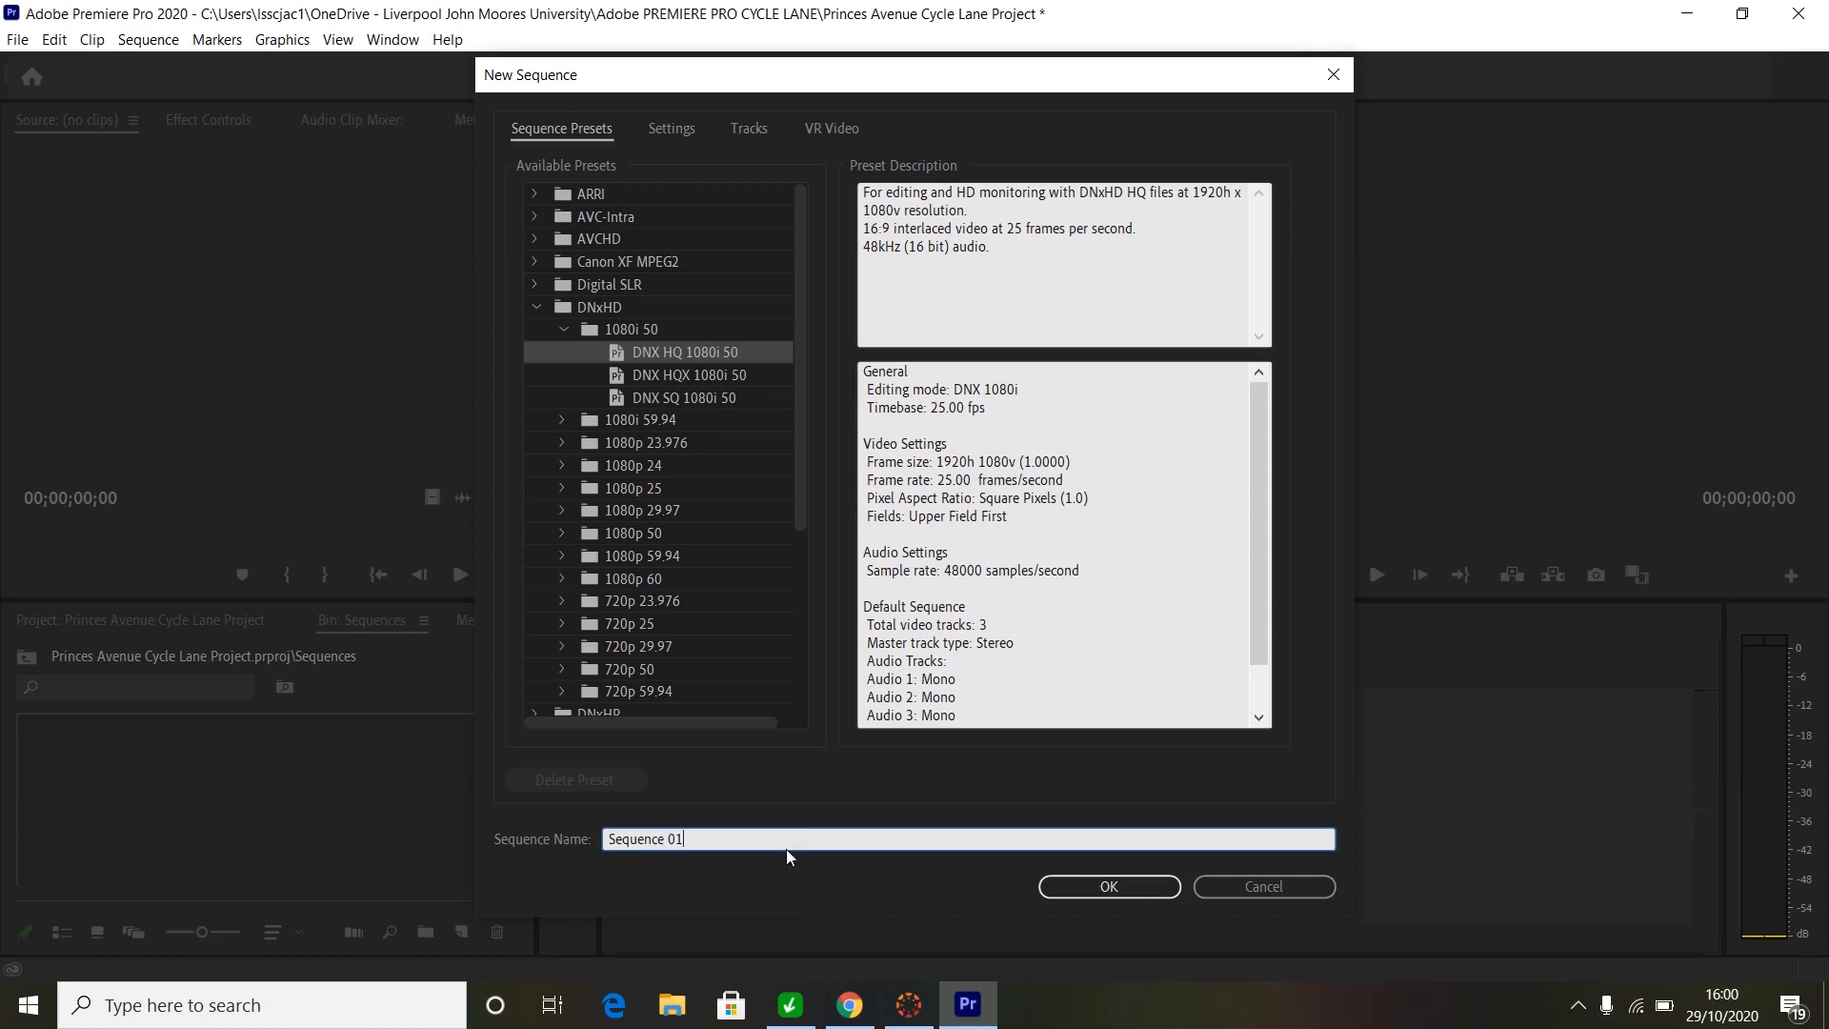
- Name the DNX HQ 1080i 50 sequence 'Princes Avenue Cycle Lane SEQUENCE' and create it
key("BackSpace")
key("BackSpace")
key("BackSpace")
key("BackSpace")
key("BackSpace")
key("BackSpace")
key("BackSpace")
key("BackSpace")
key("BackSpace")
key("BackSpace")
key("BackSpace")
type("Princes Avenue Cycle")
left_click(1124, 886)
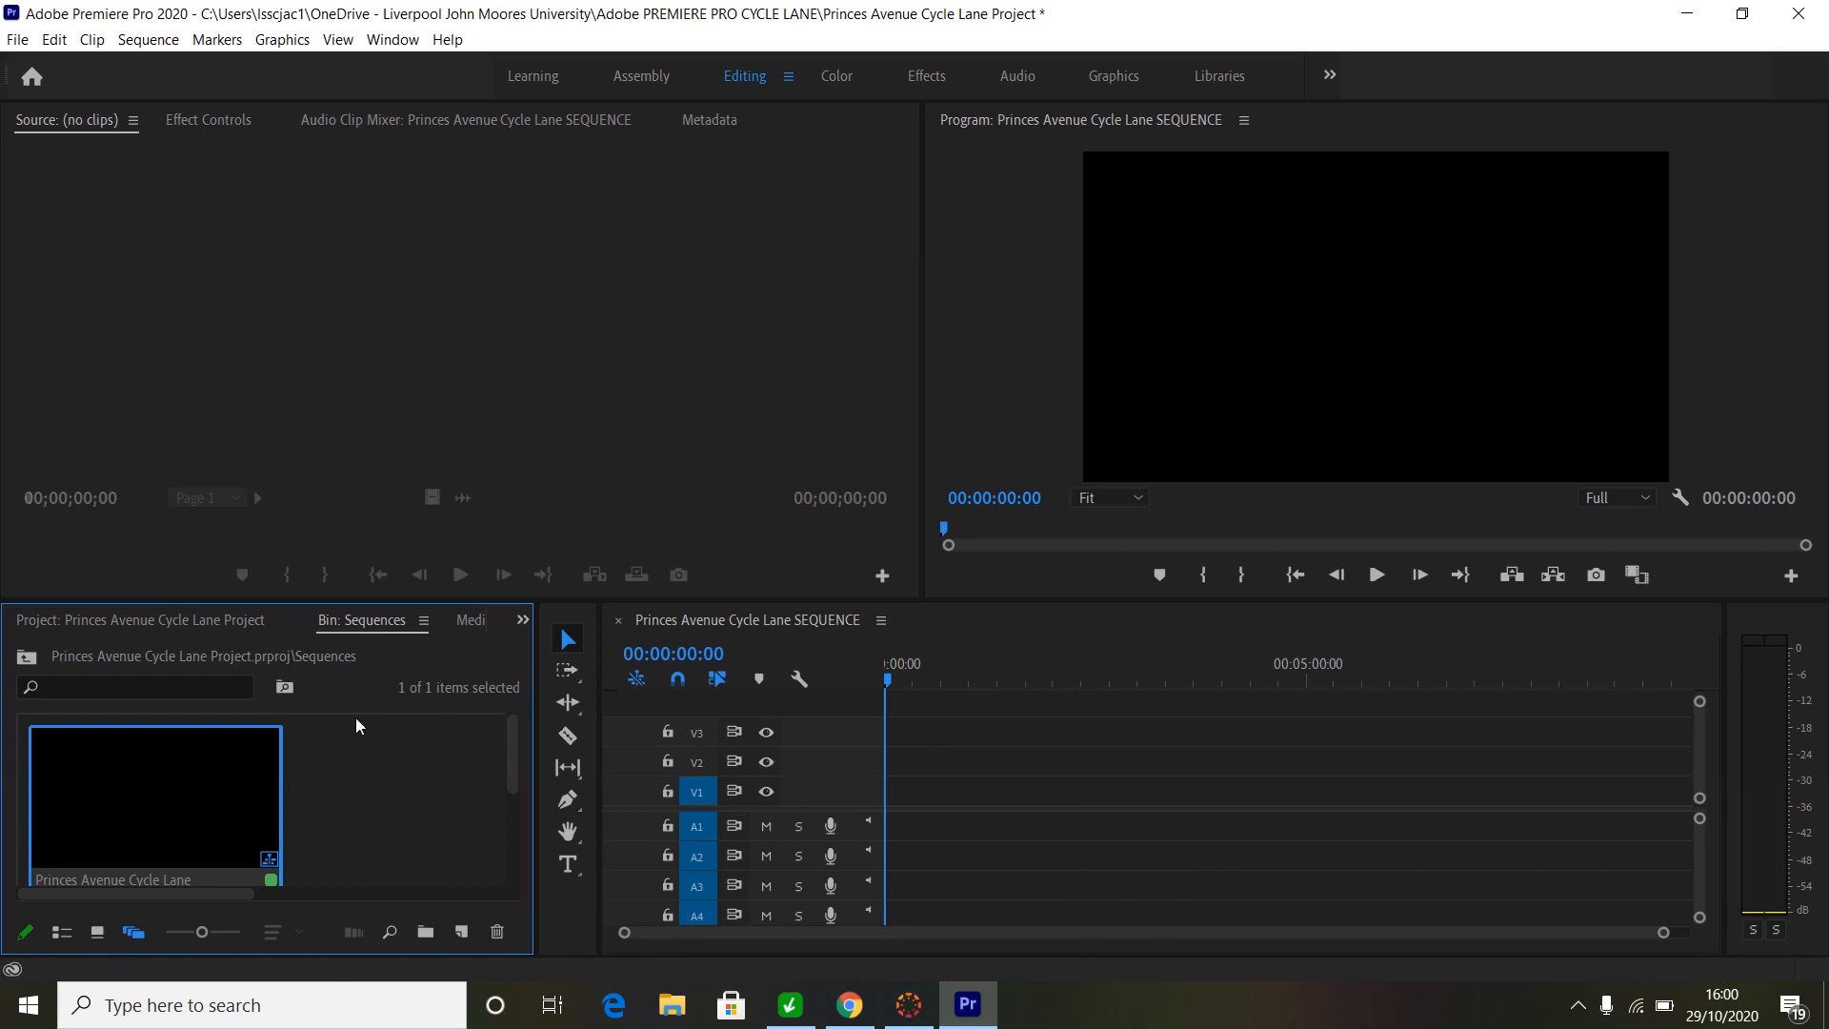
- Go back to the project root and load the interview clip 00007.mp4 into the Source monitor
left_click(28, 660)
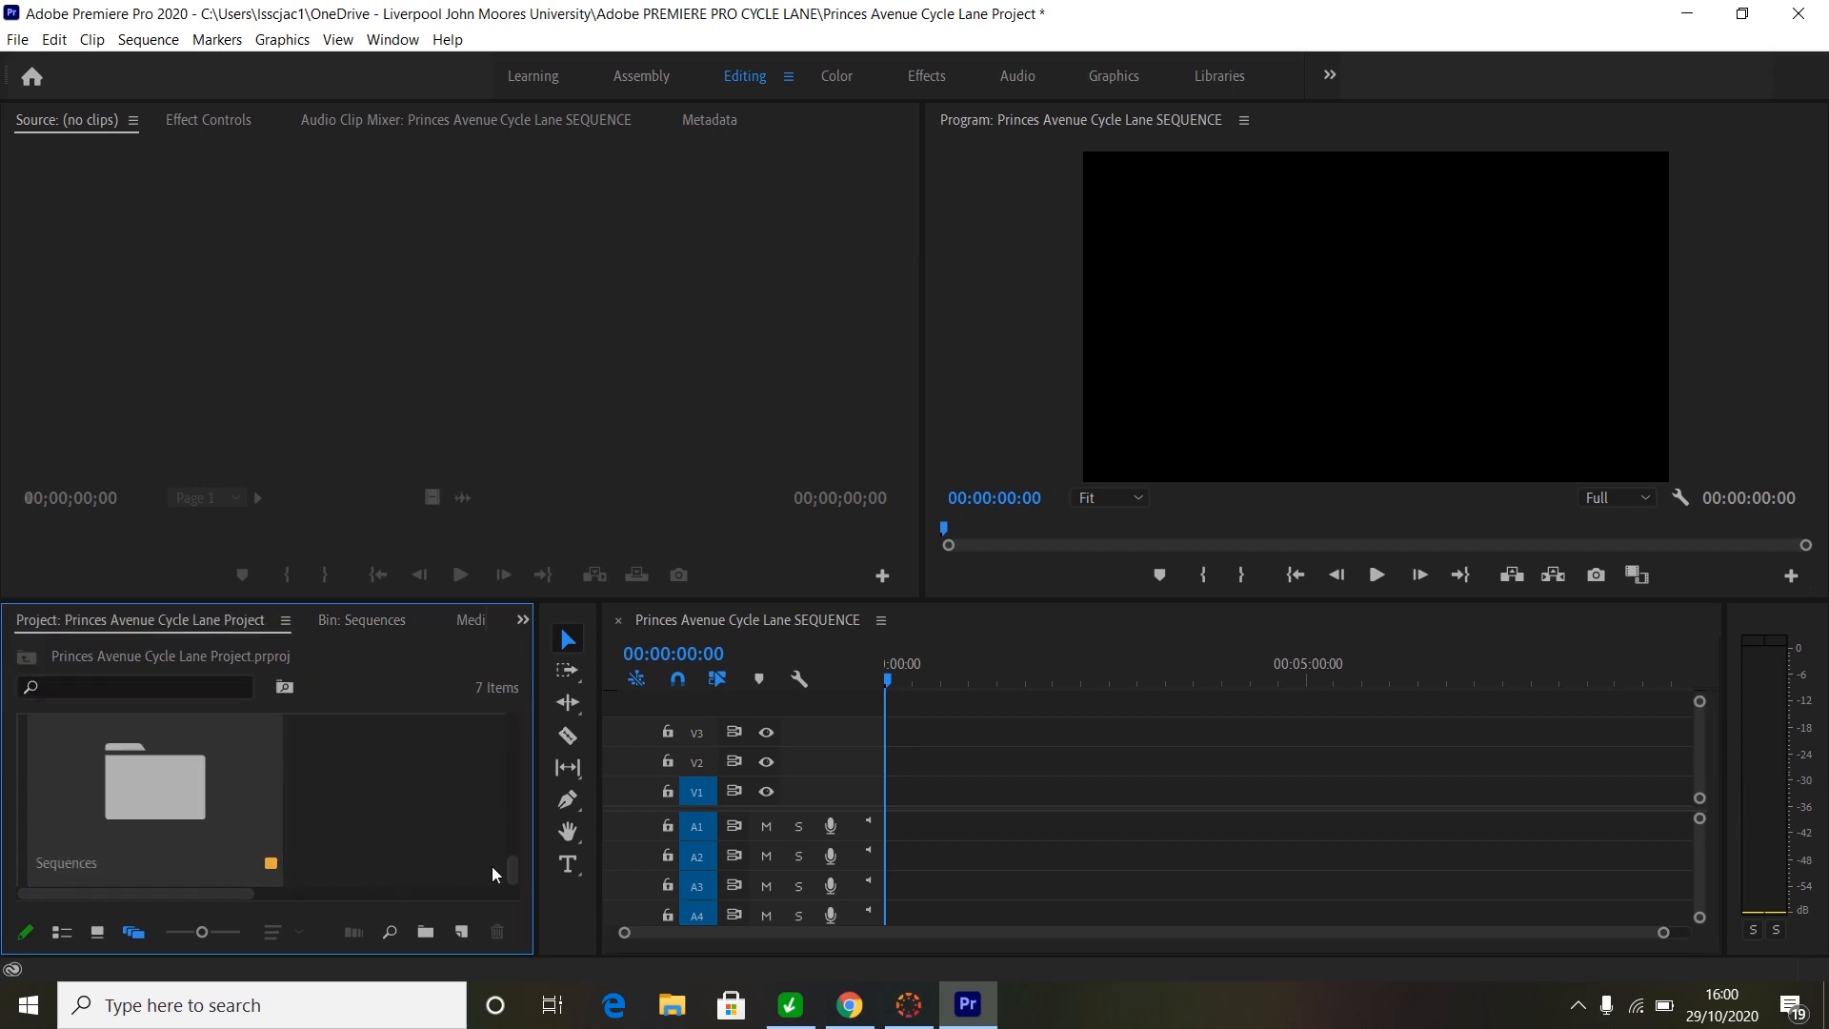
left_click_drag(511, 866, 489, 785)
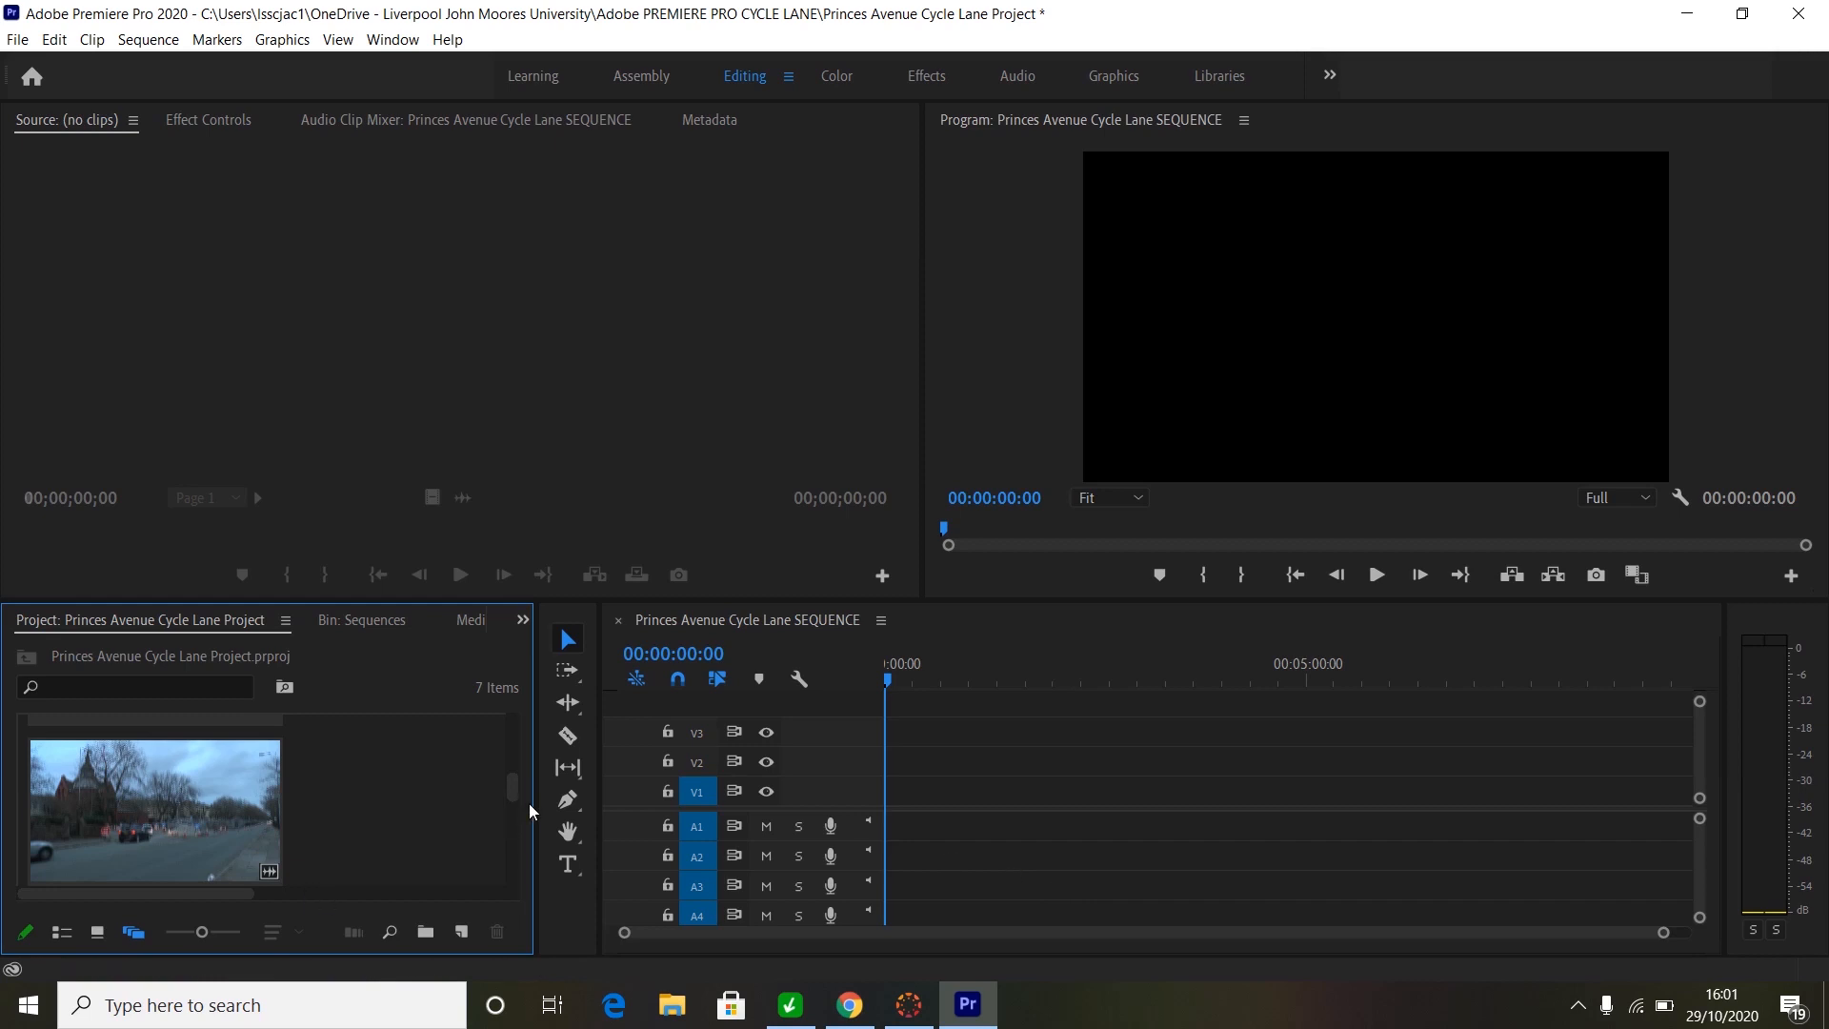
mouse_move(510, 792)
left_mouse_down()
mouse_move(497, 728)
mouse_move(489, 815)
left_mouse_up()
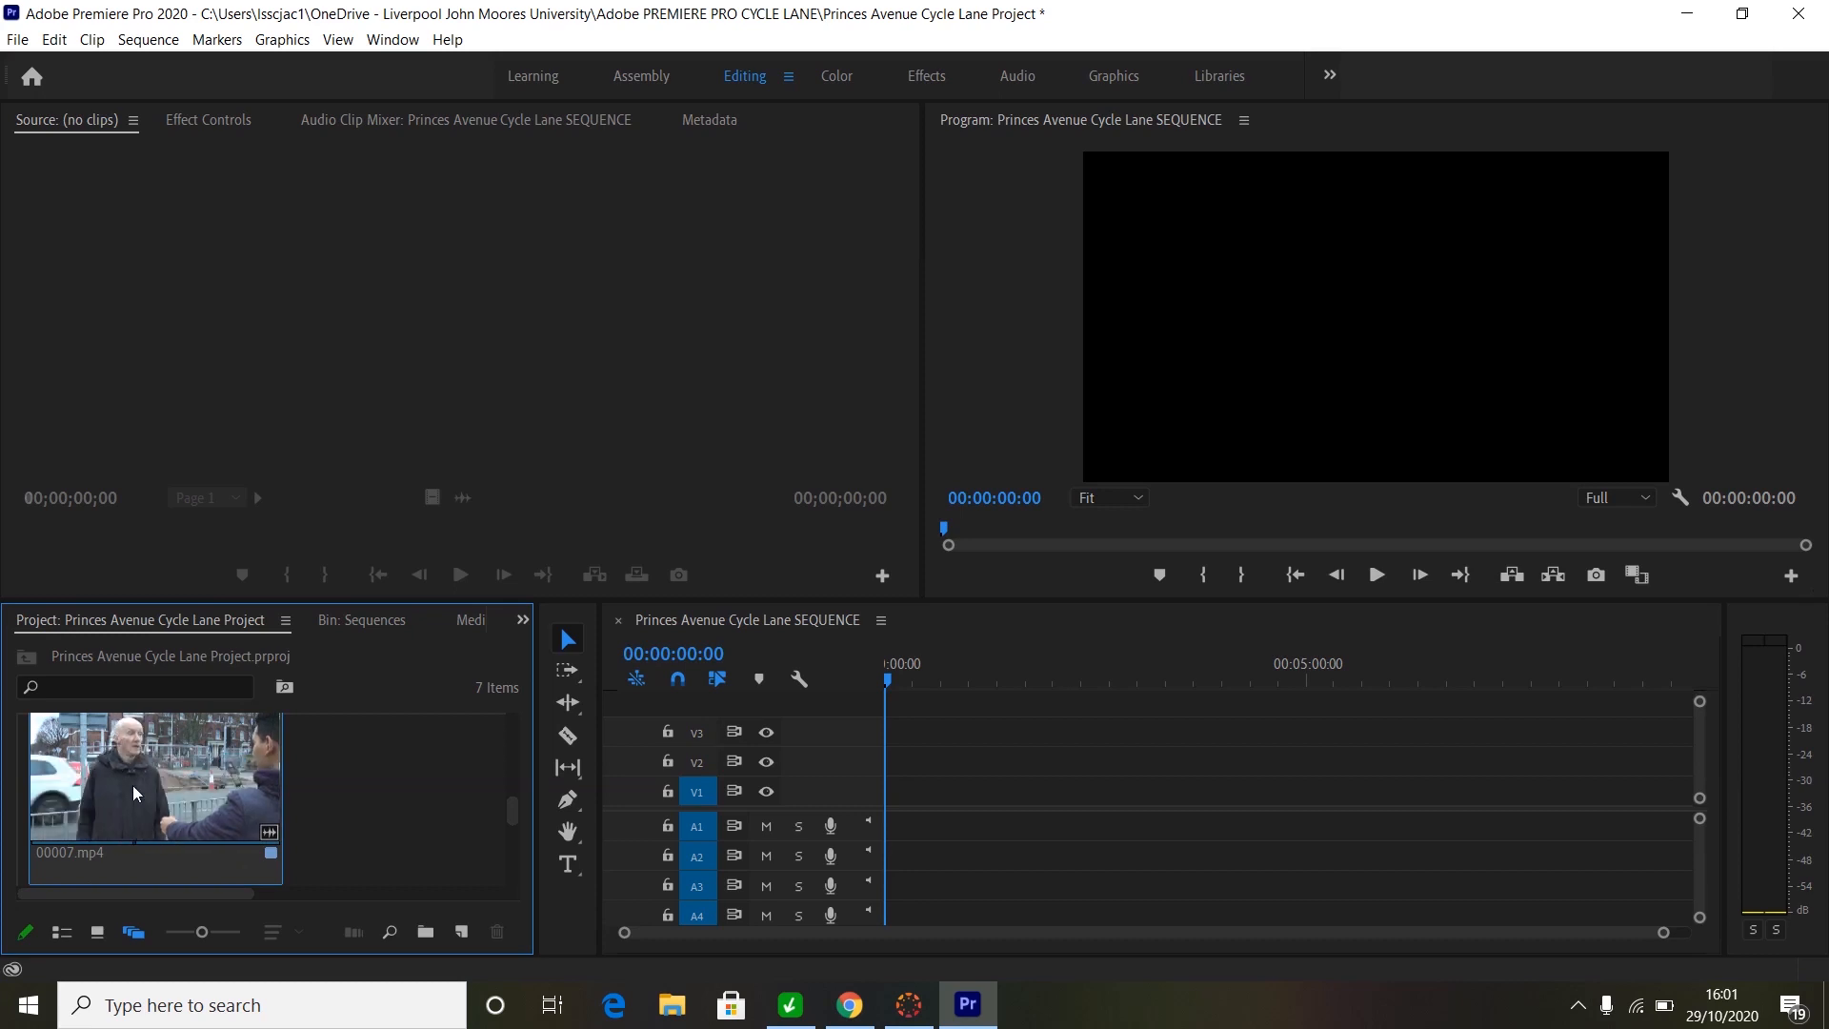
left_click_drag(133, 785, 229, 339)
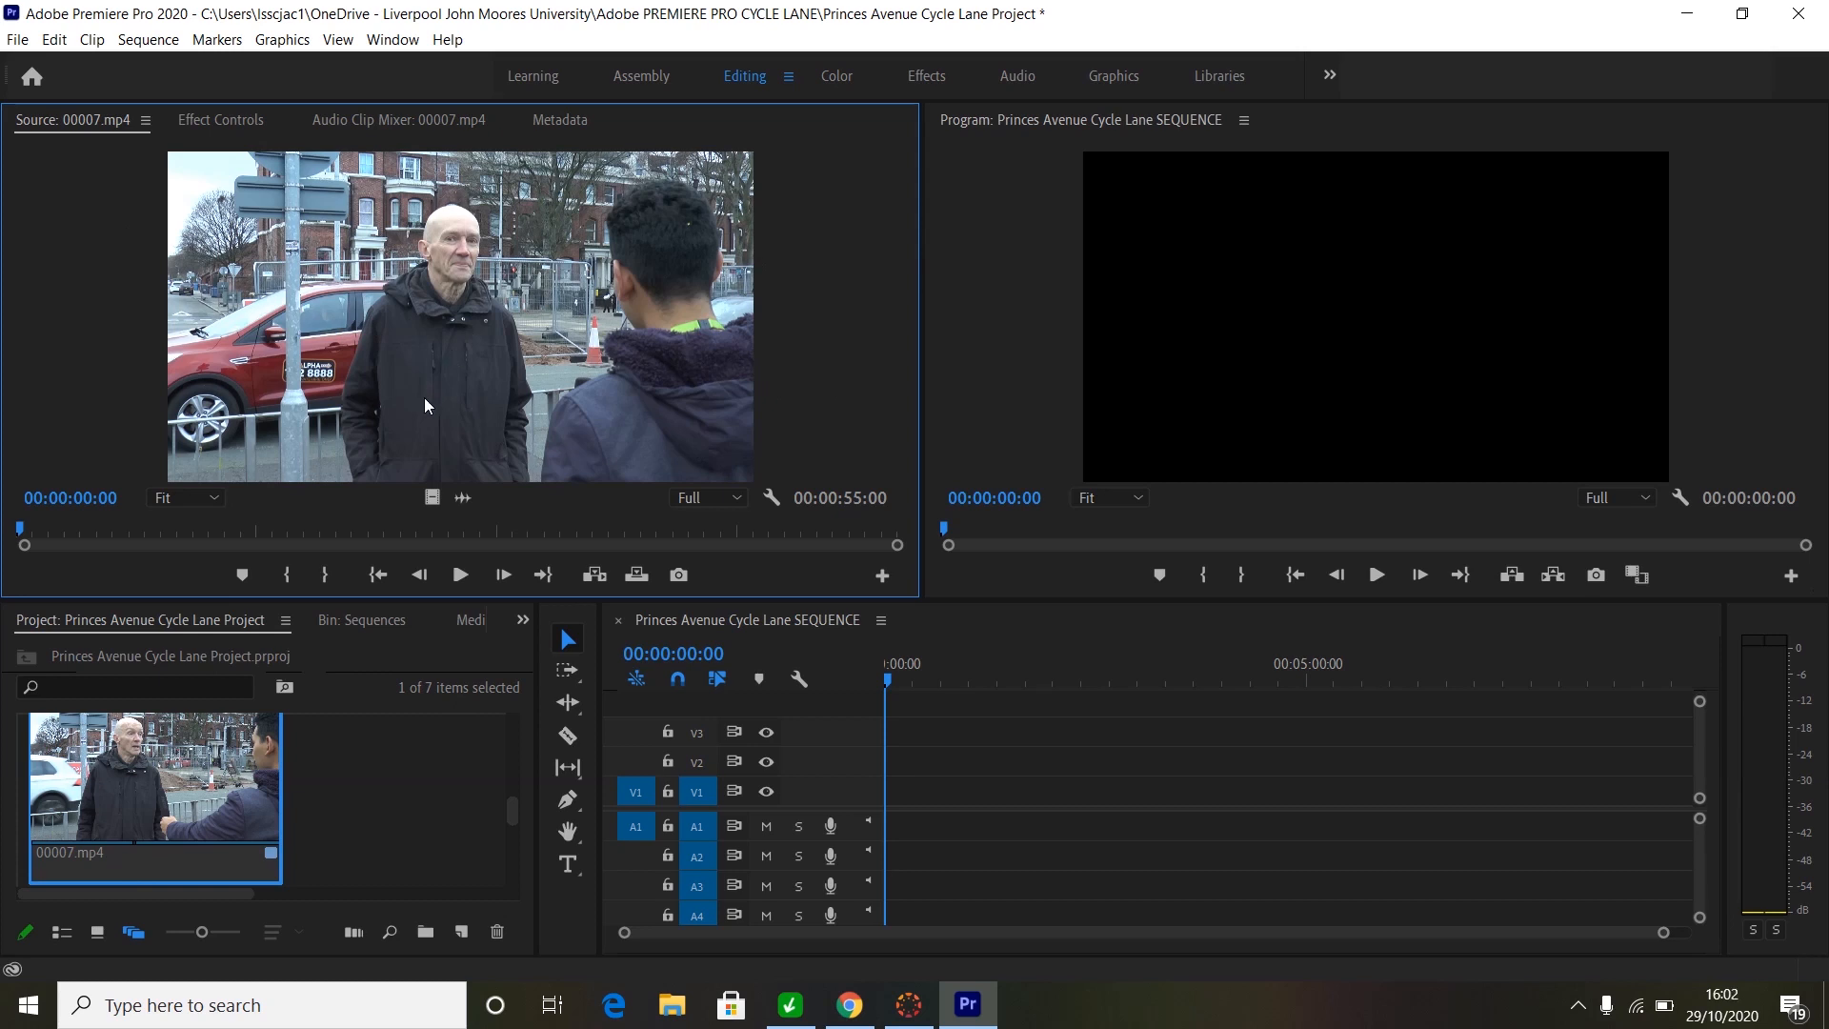
key("space")
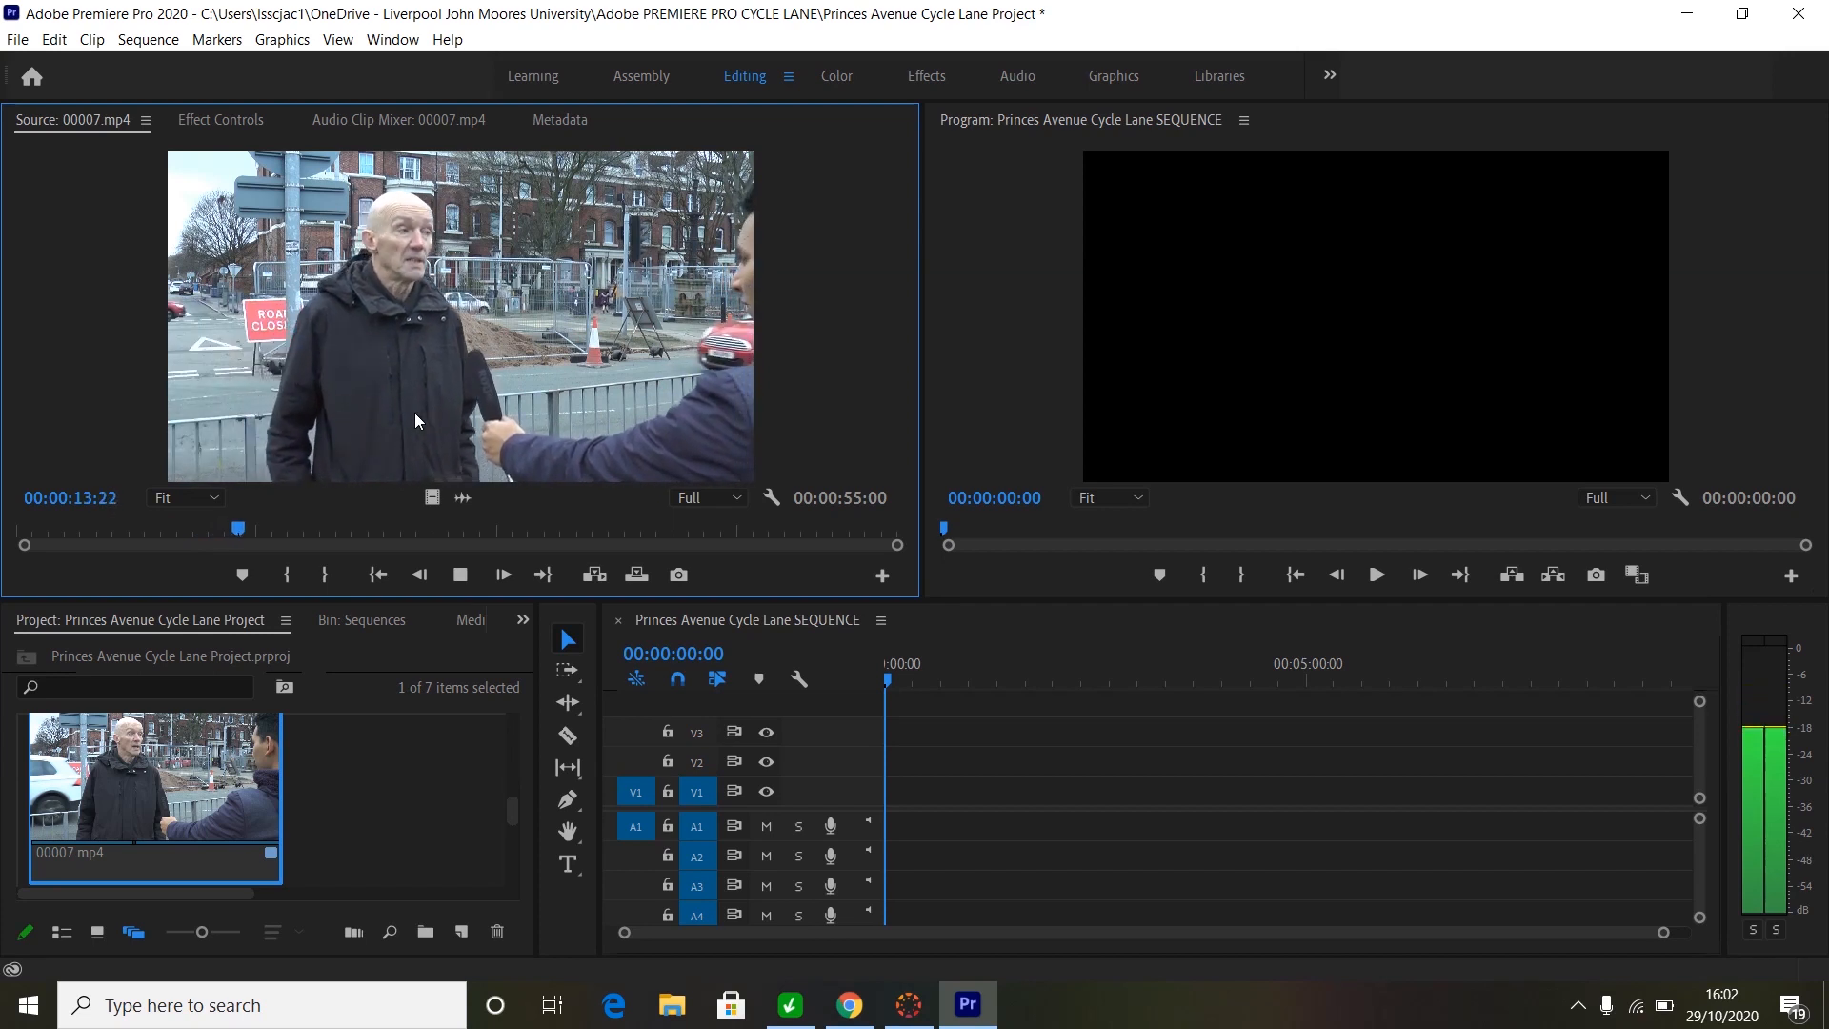
key("space")
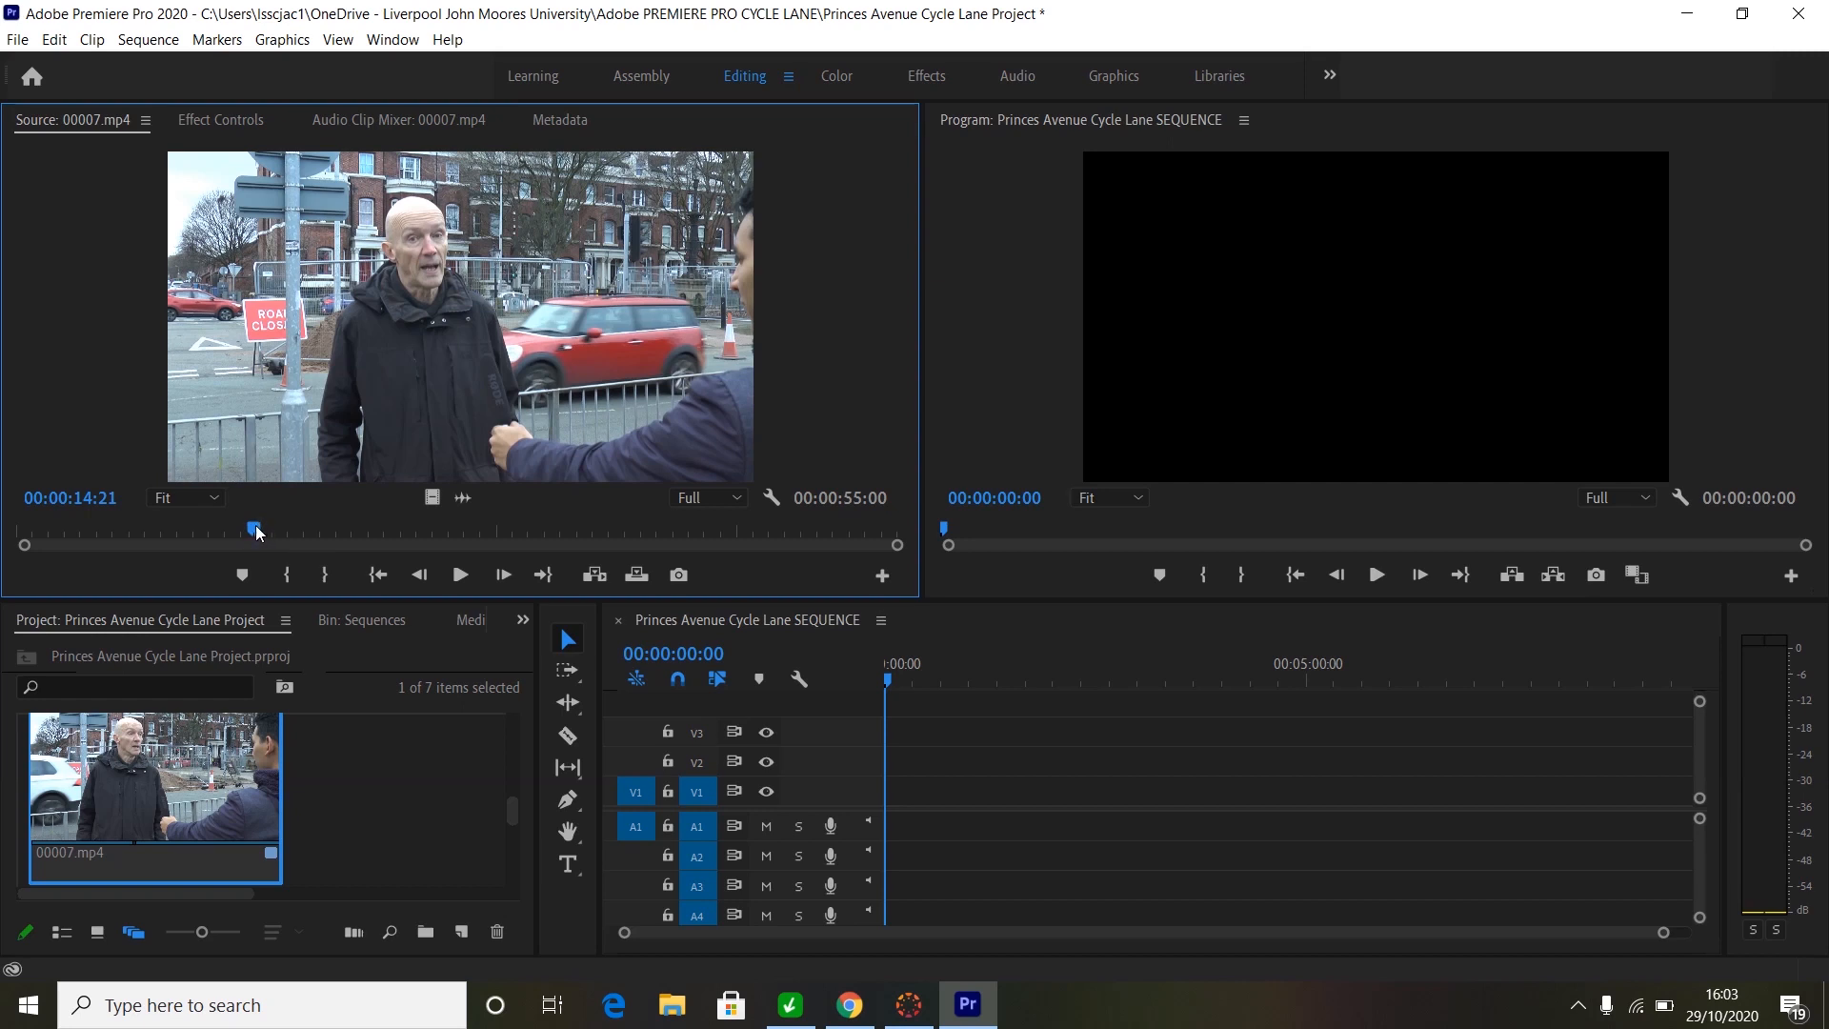
- Set an In point on 00007.mp4 at 00:00:09:00
left_click_drag(256, 523, 105, 540)
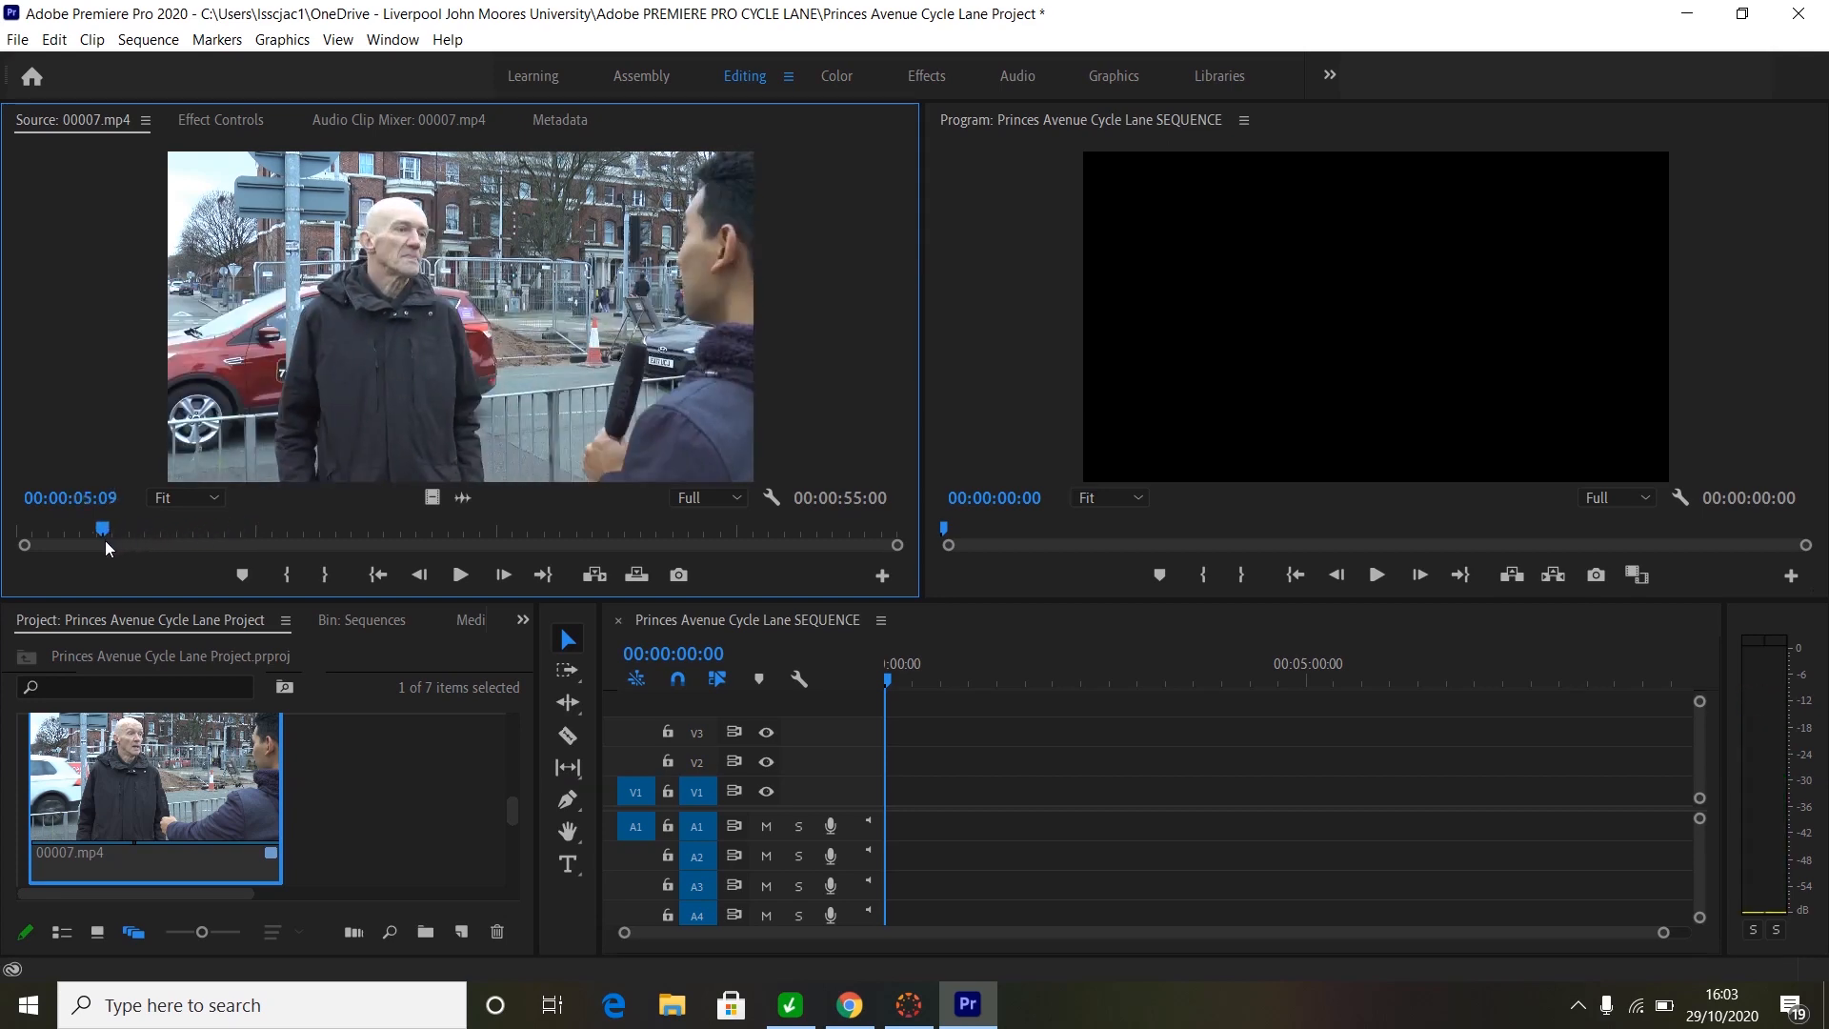
key("space")
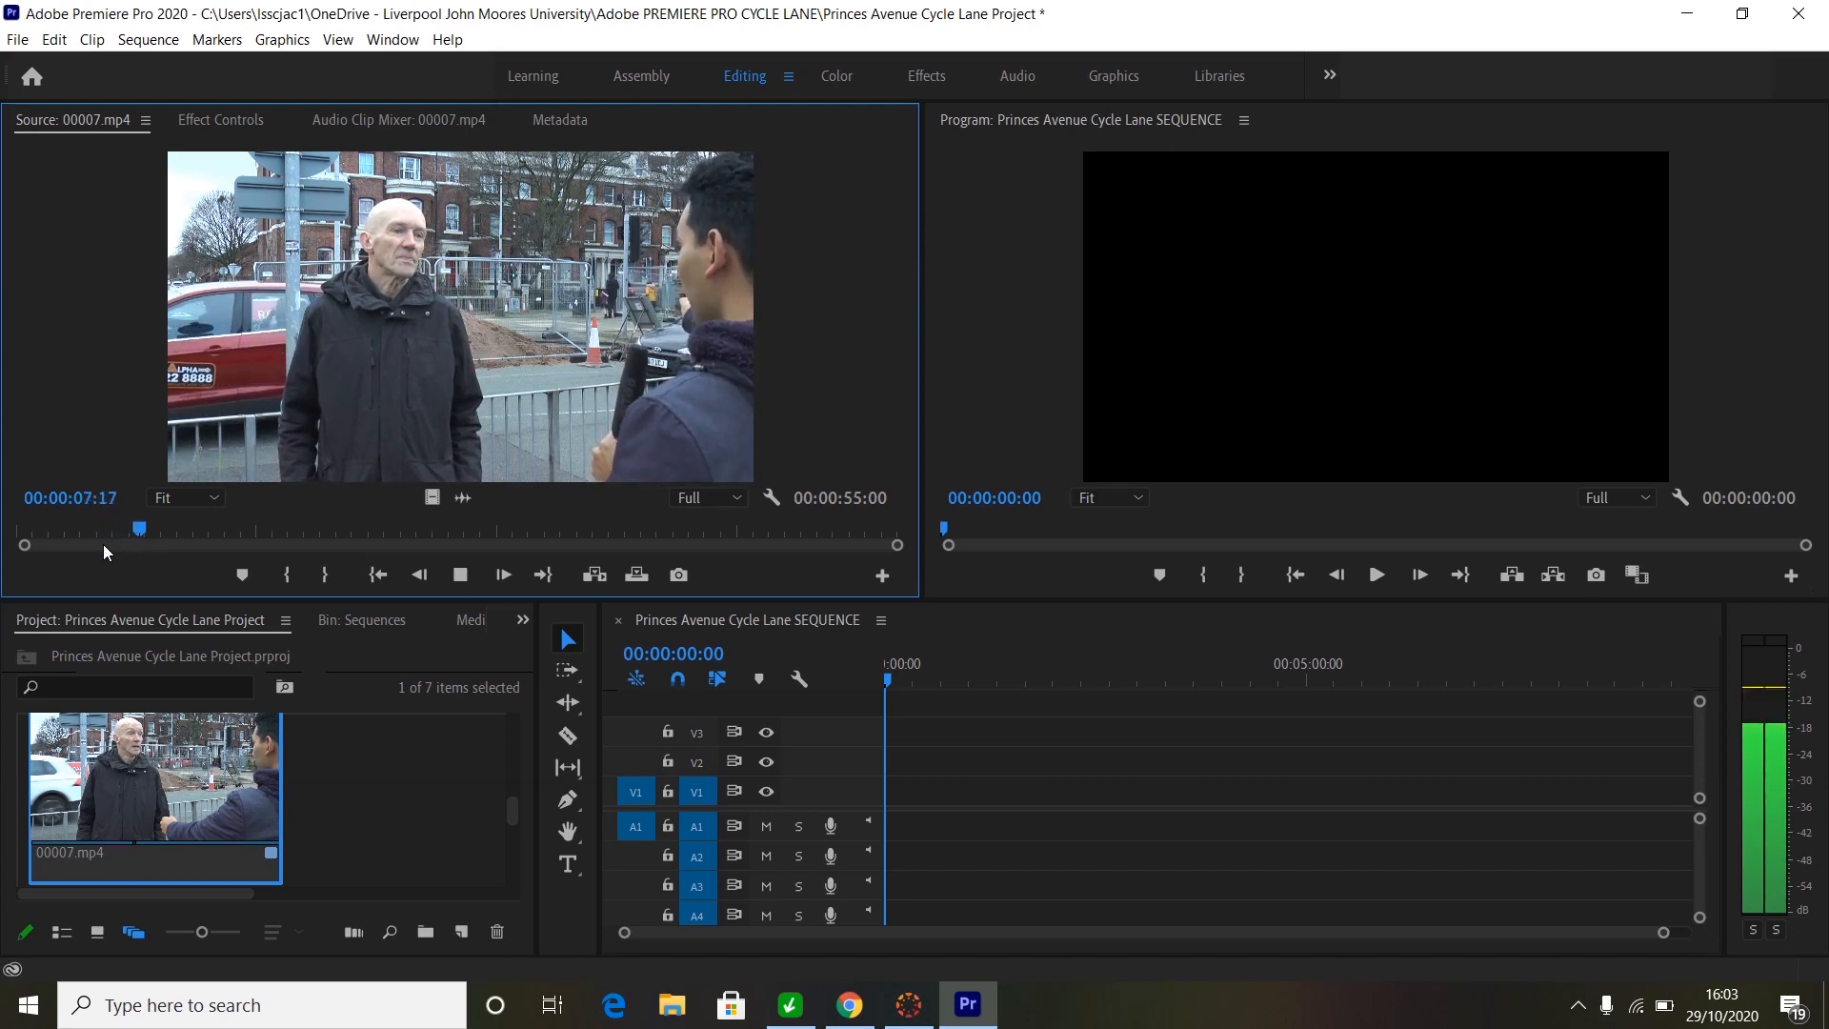
key("space")
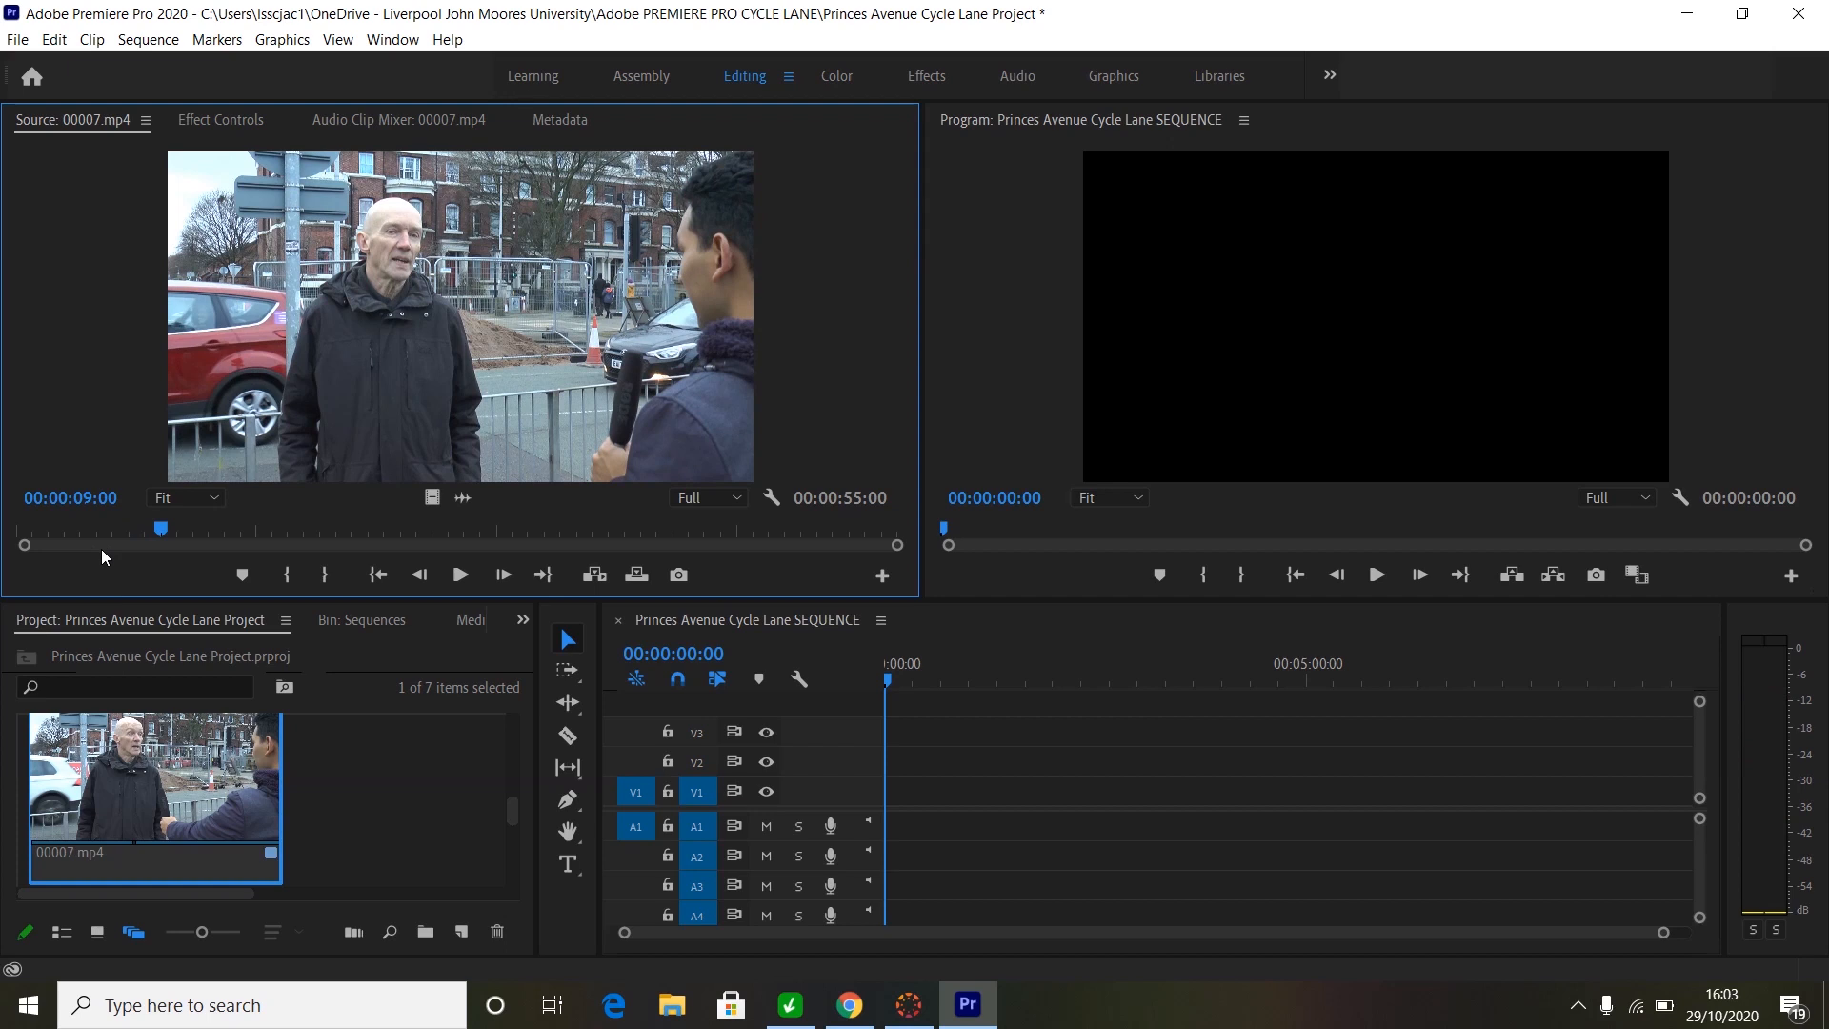
key("i")
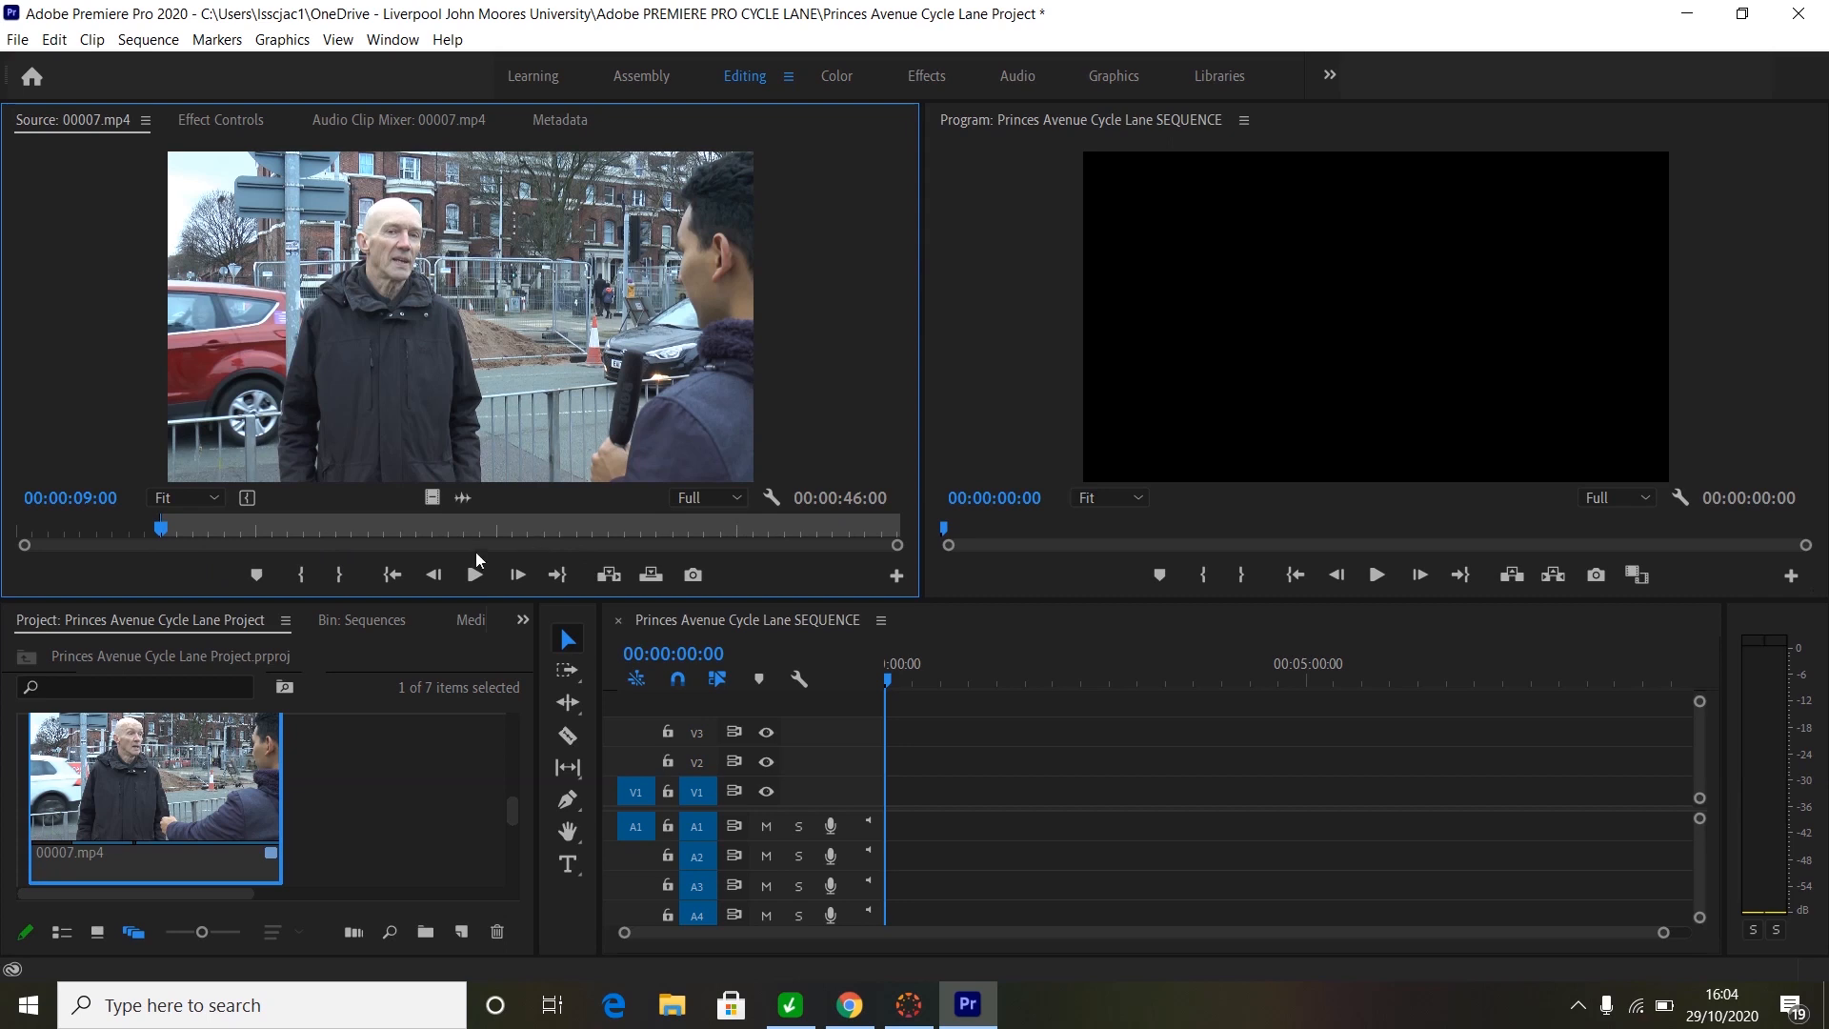
- Mark the Out point at 00:00:48:04 and place the 00:00:39:05 section at the sequence start on V1/A1
left_click(727, 528)
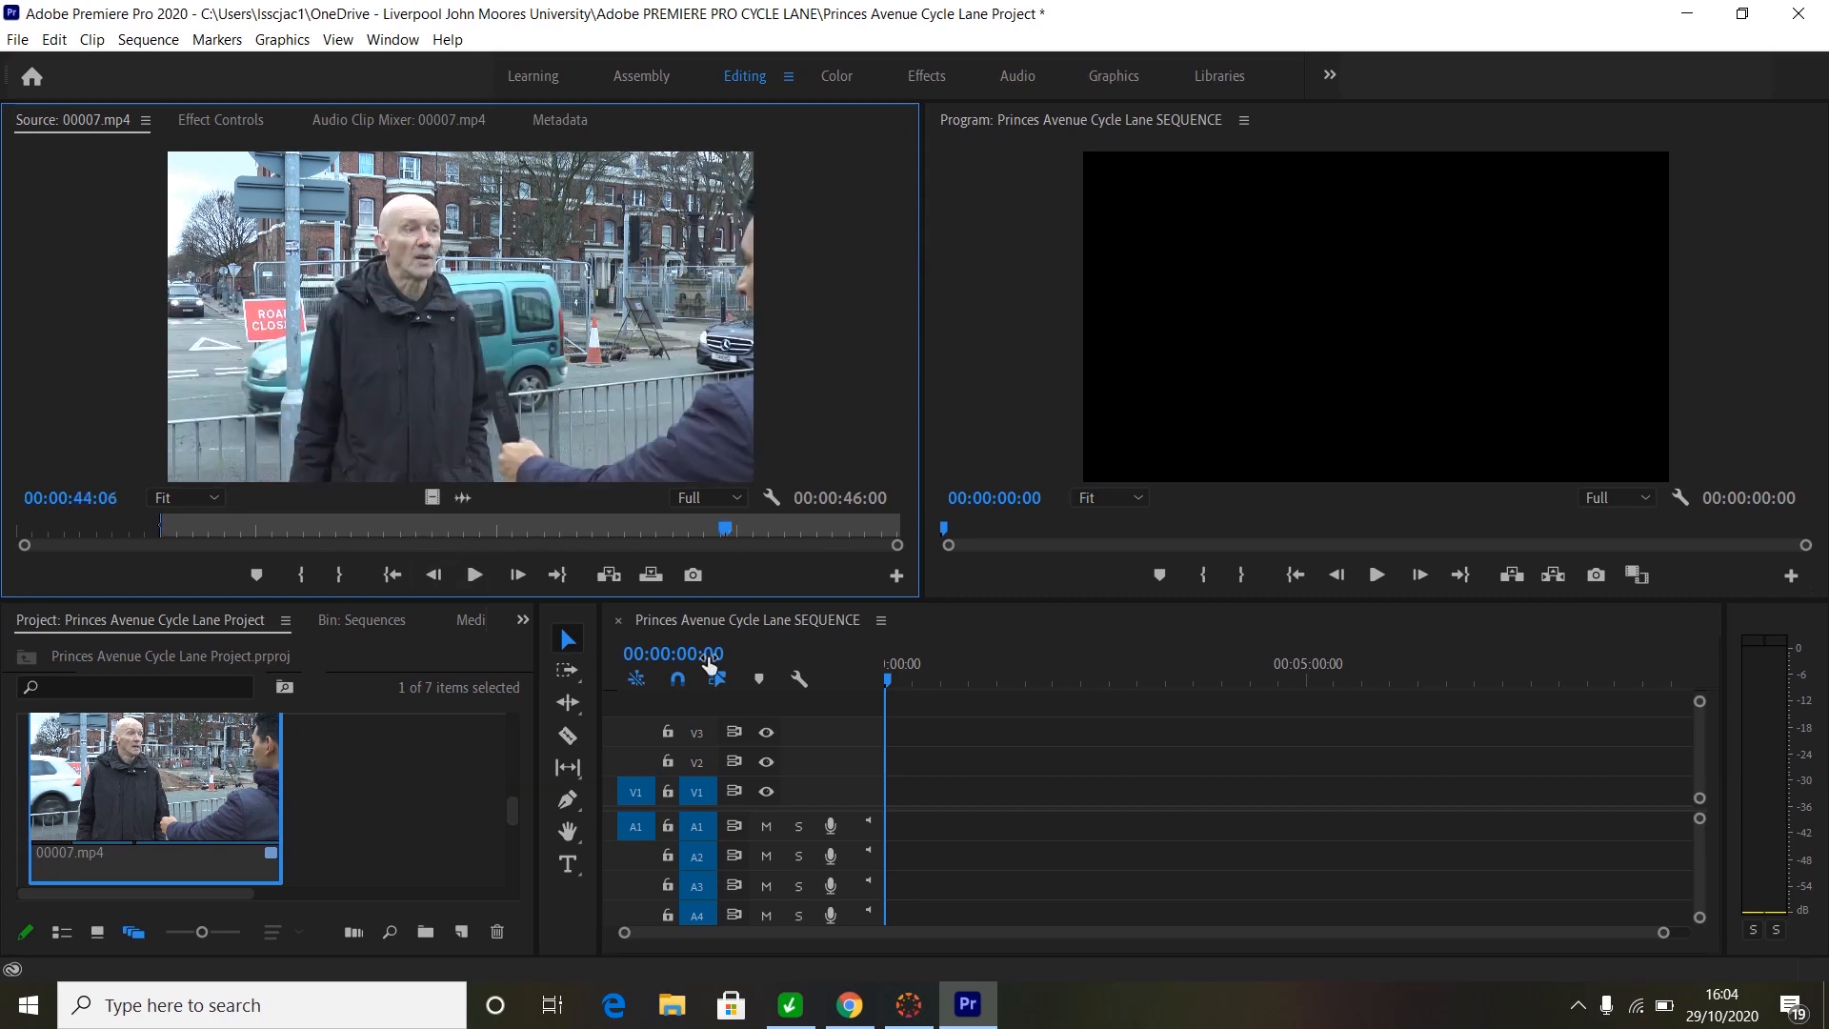
key("space")
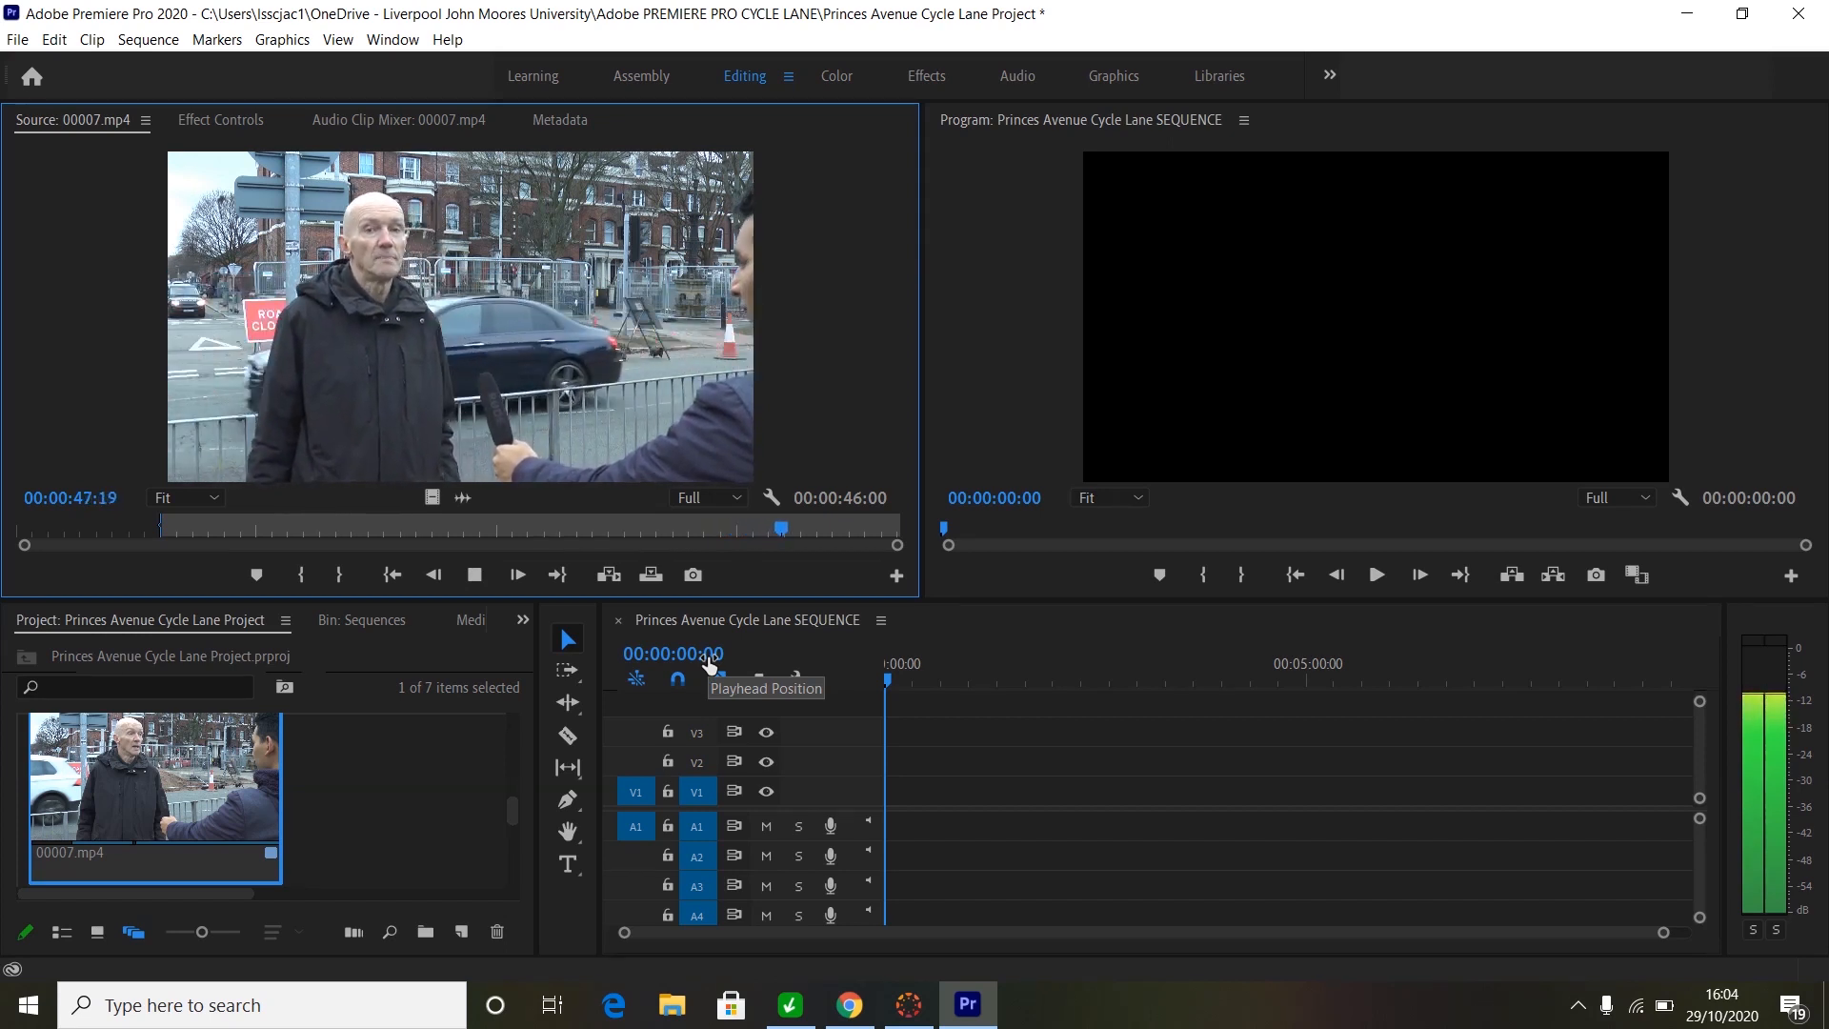
key("space")
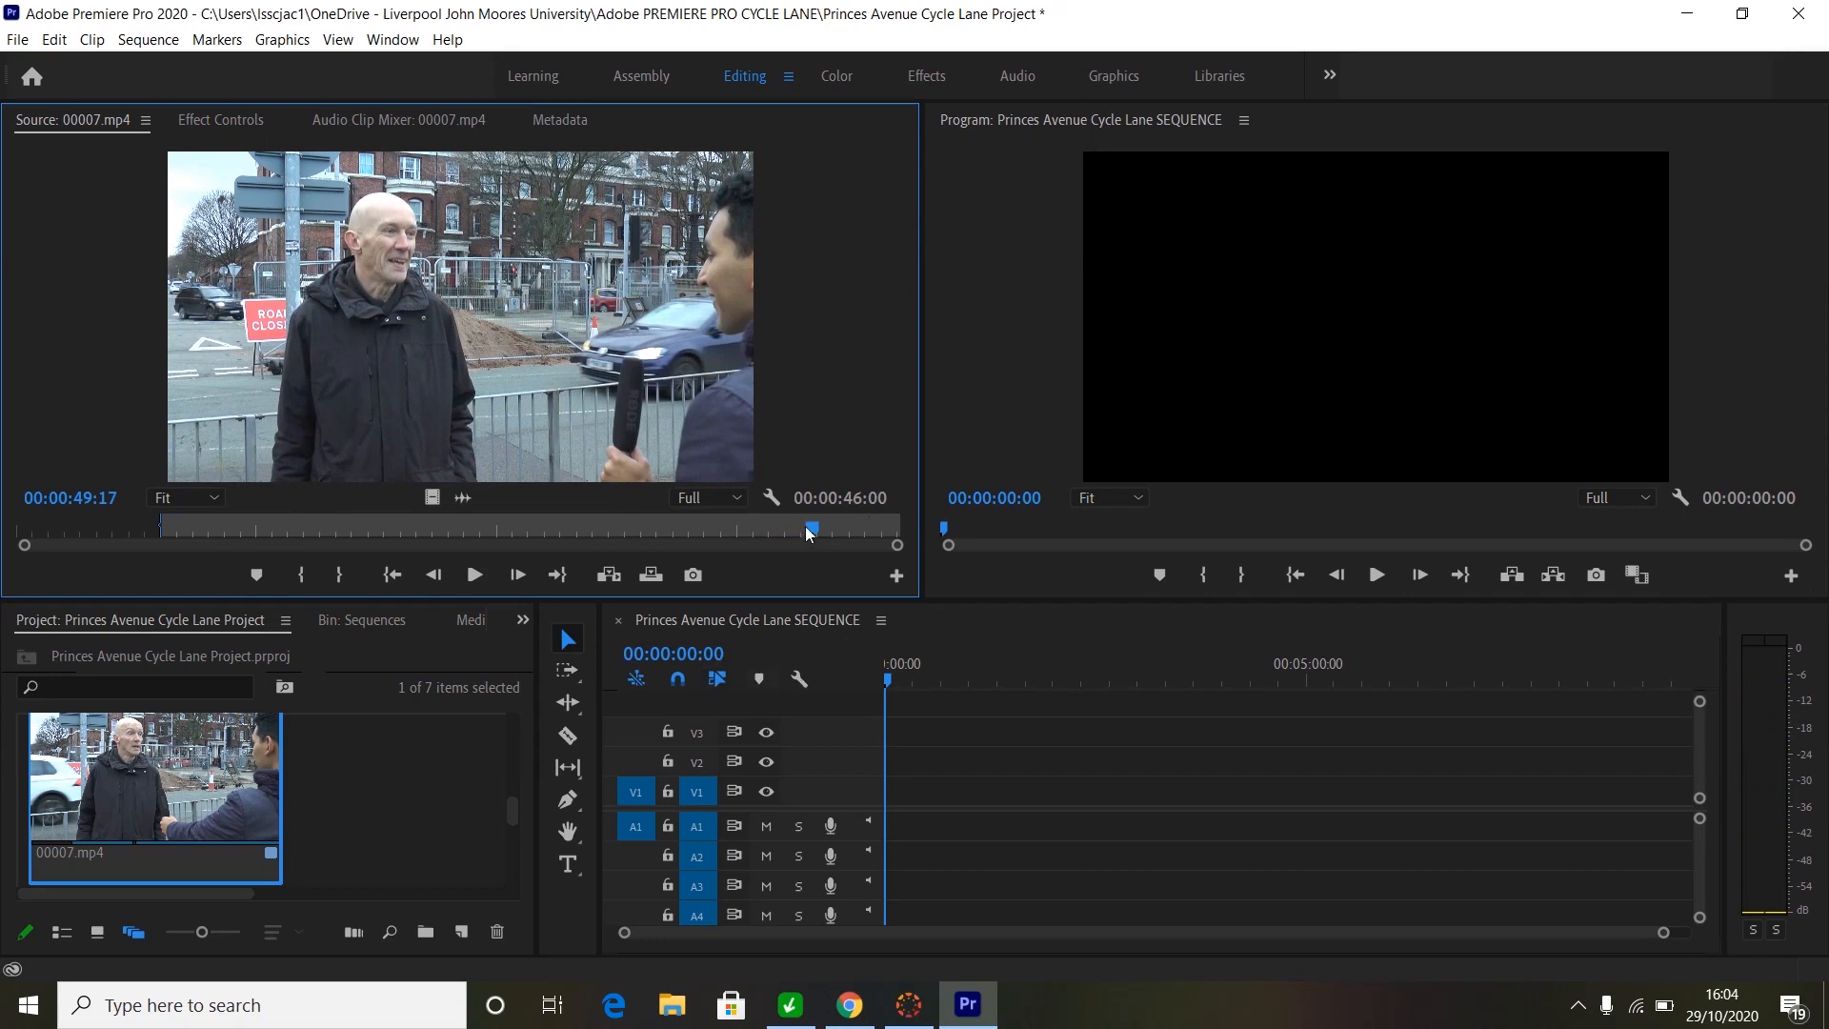
left_click_drag(808, 532, 789, 536)
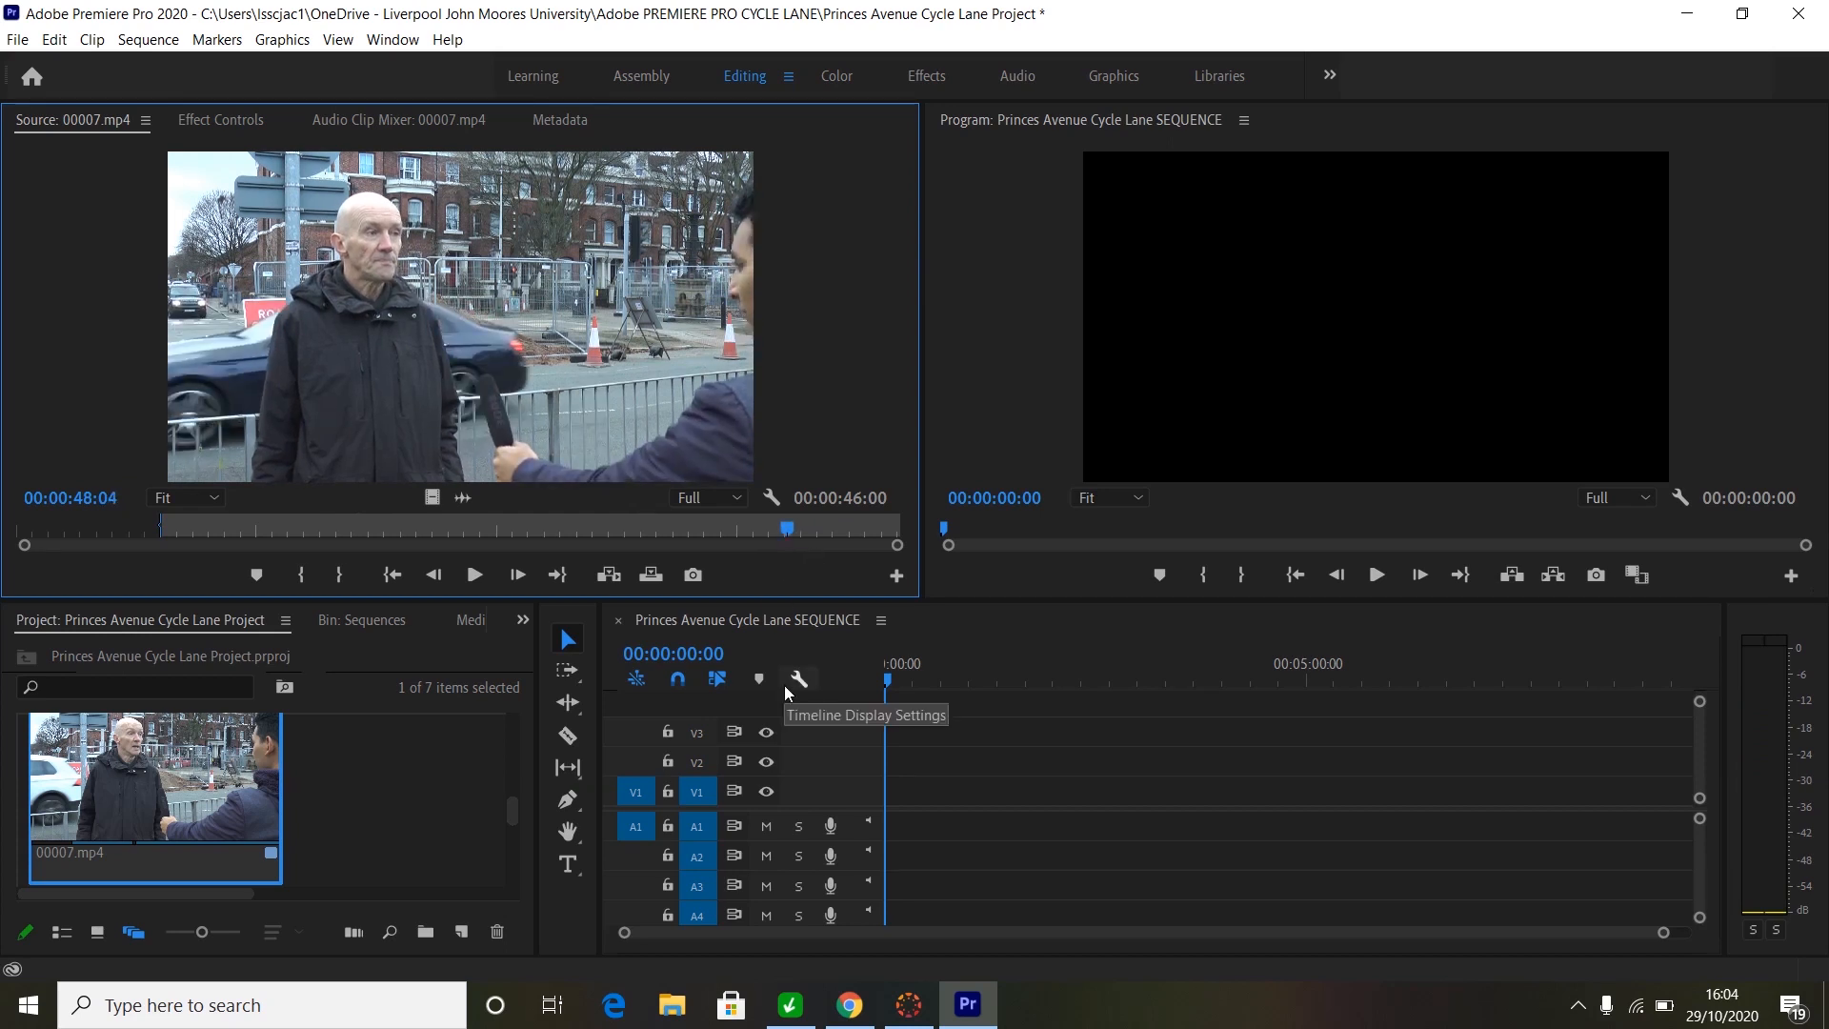
key("o")
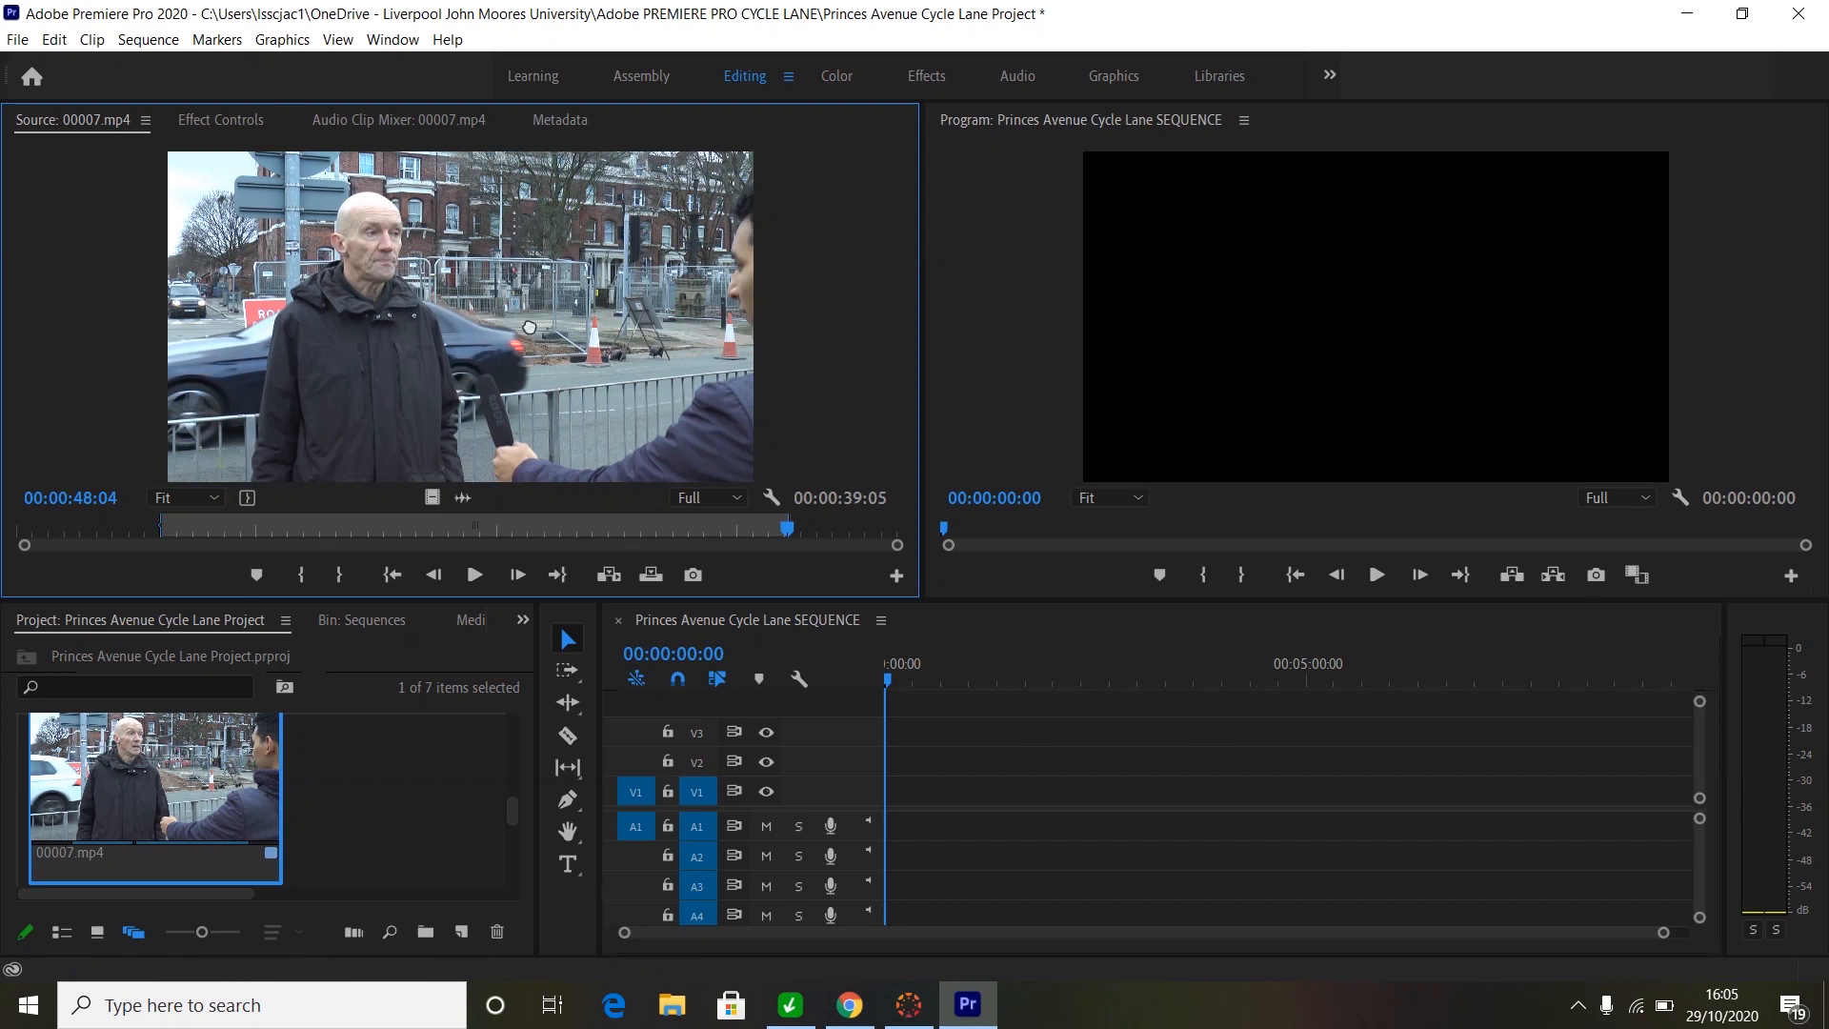
left_click_drag(773, 615, 892, 791)
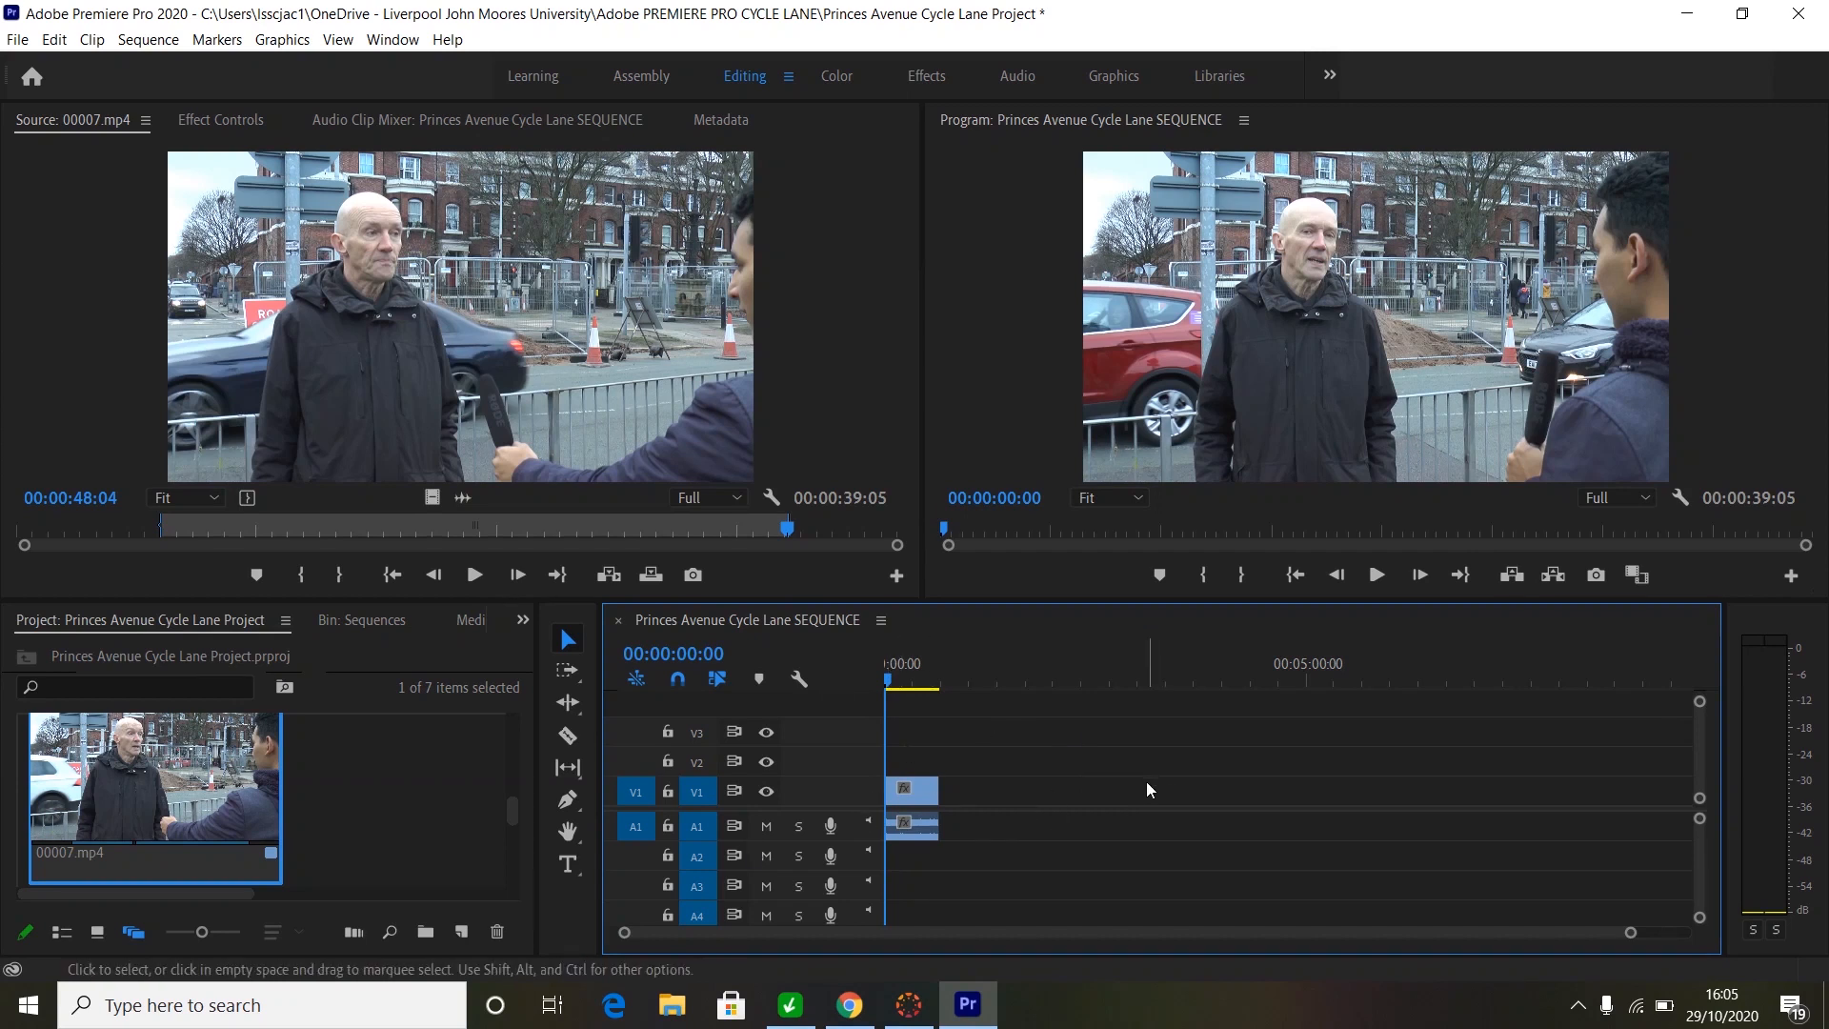
key("space")
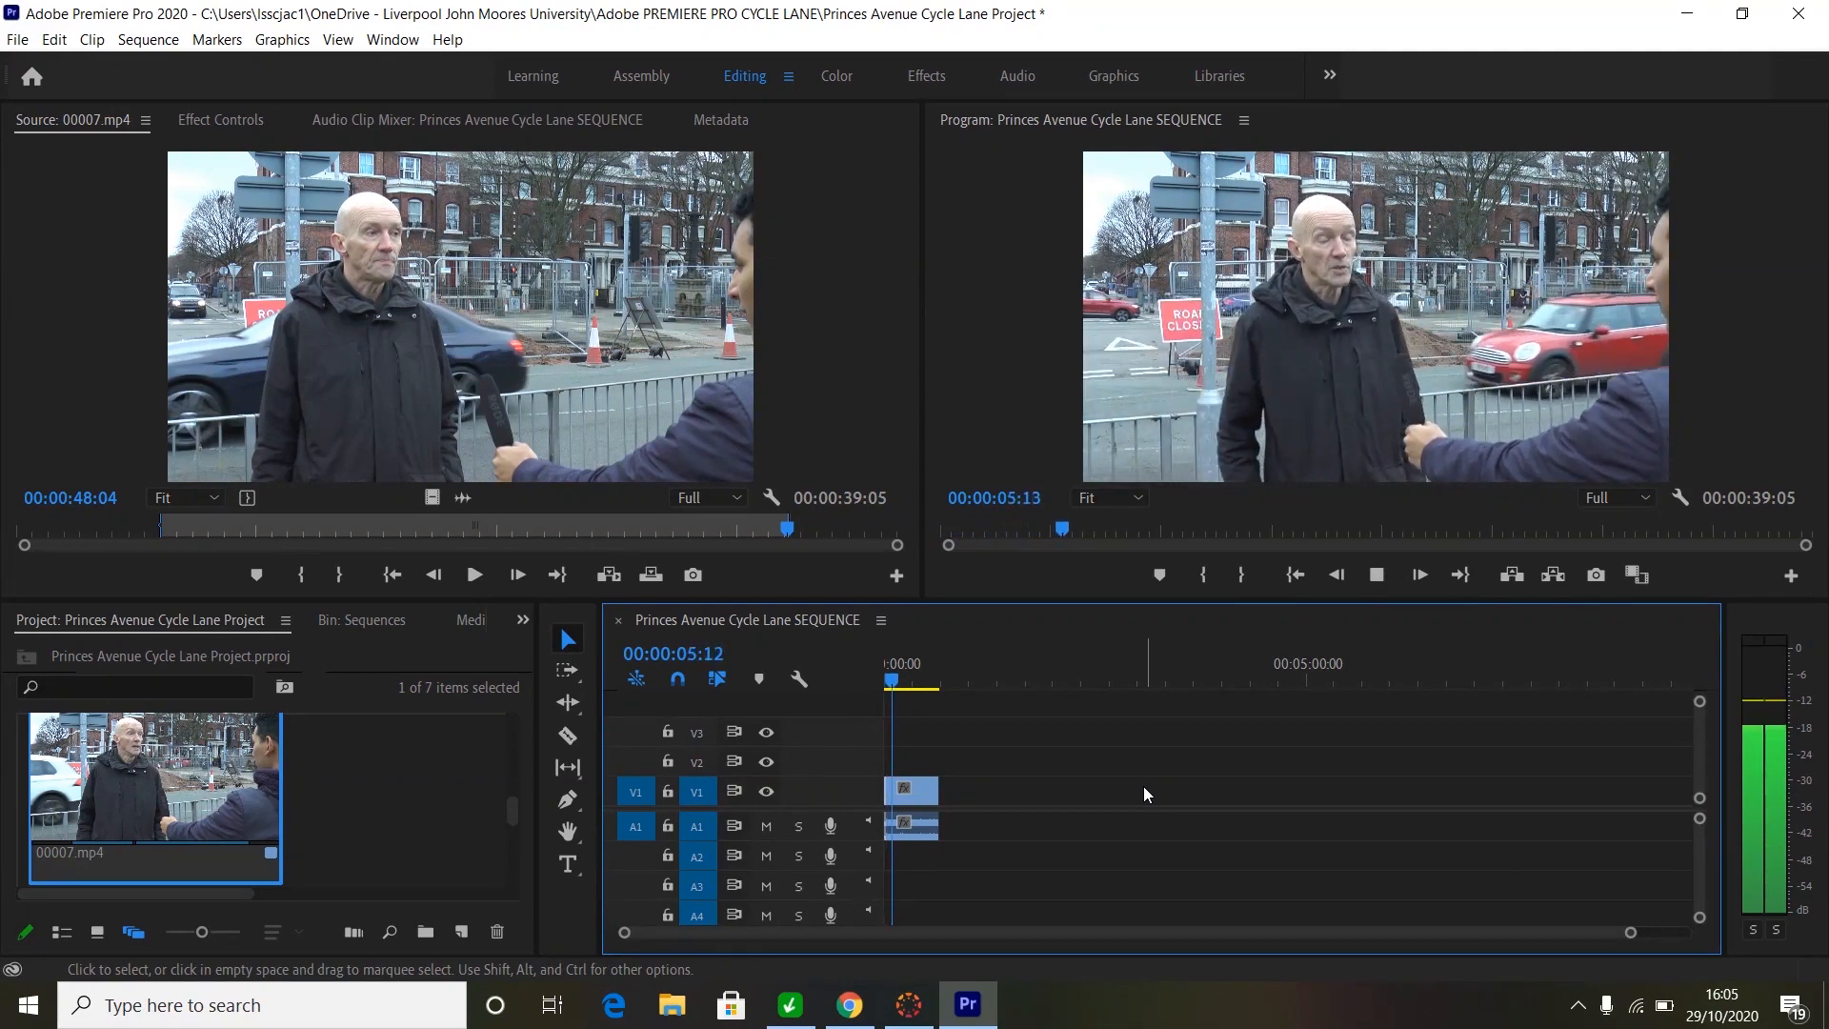
key("space")
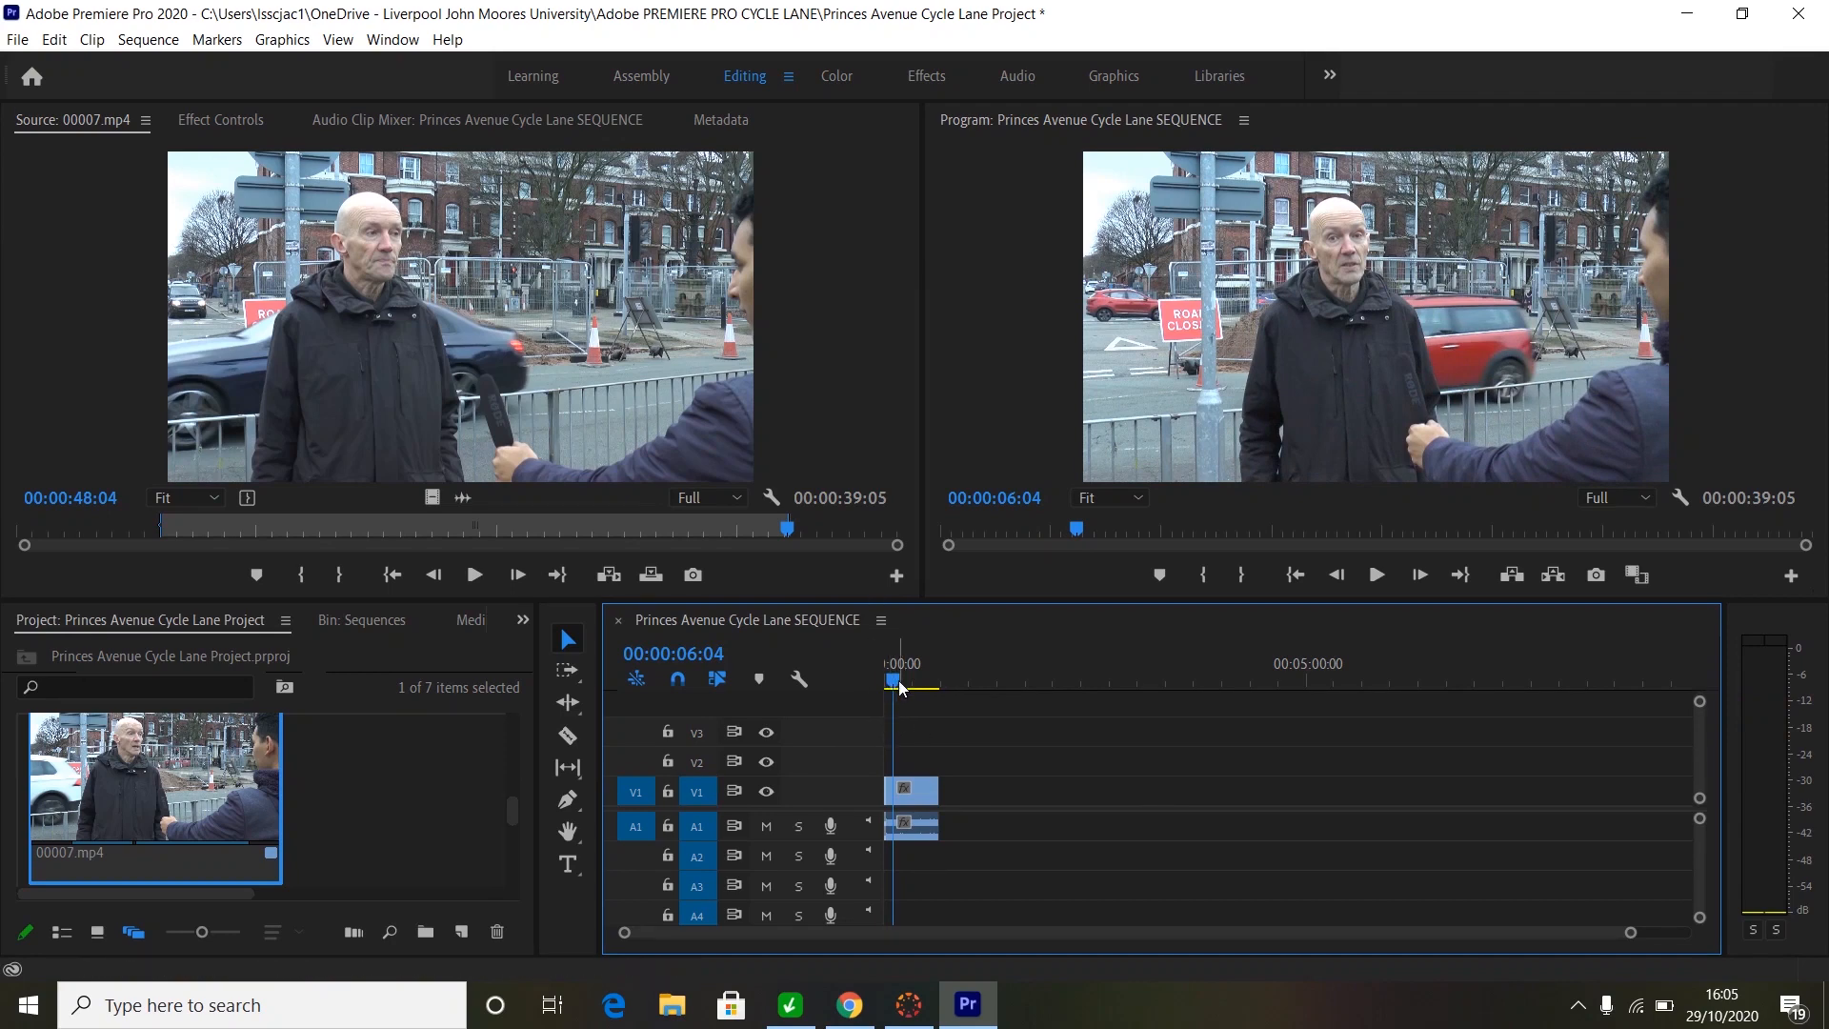
left_click_drag(899, 692, 924, 692)
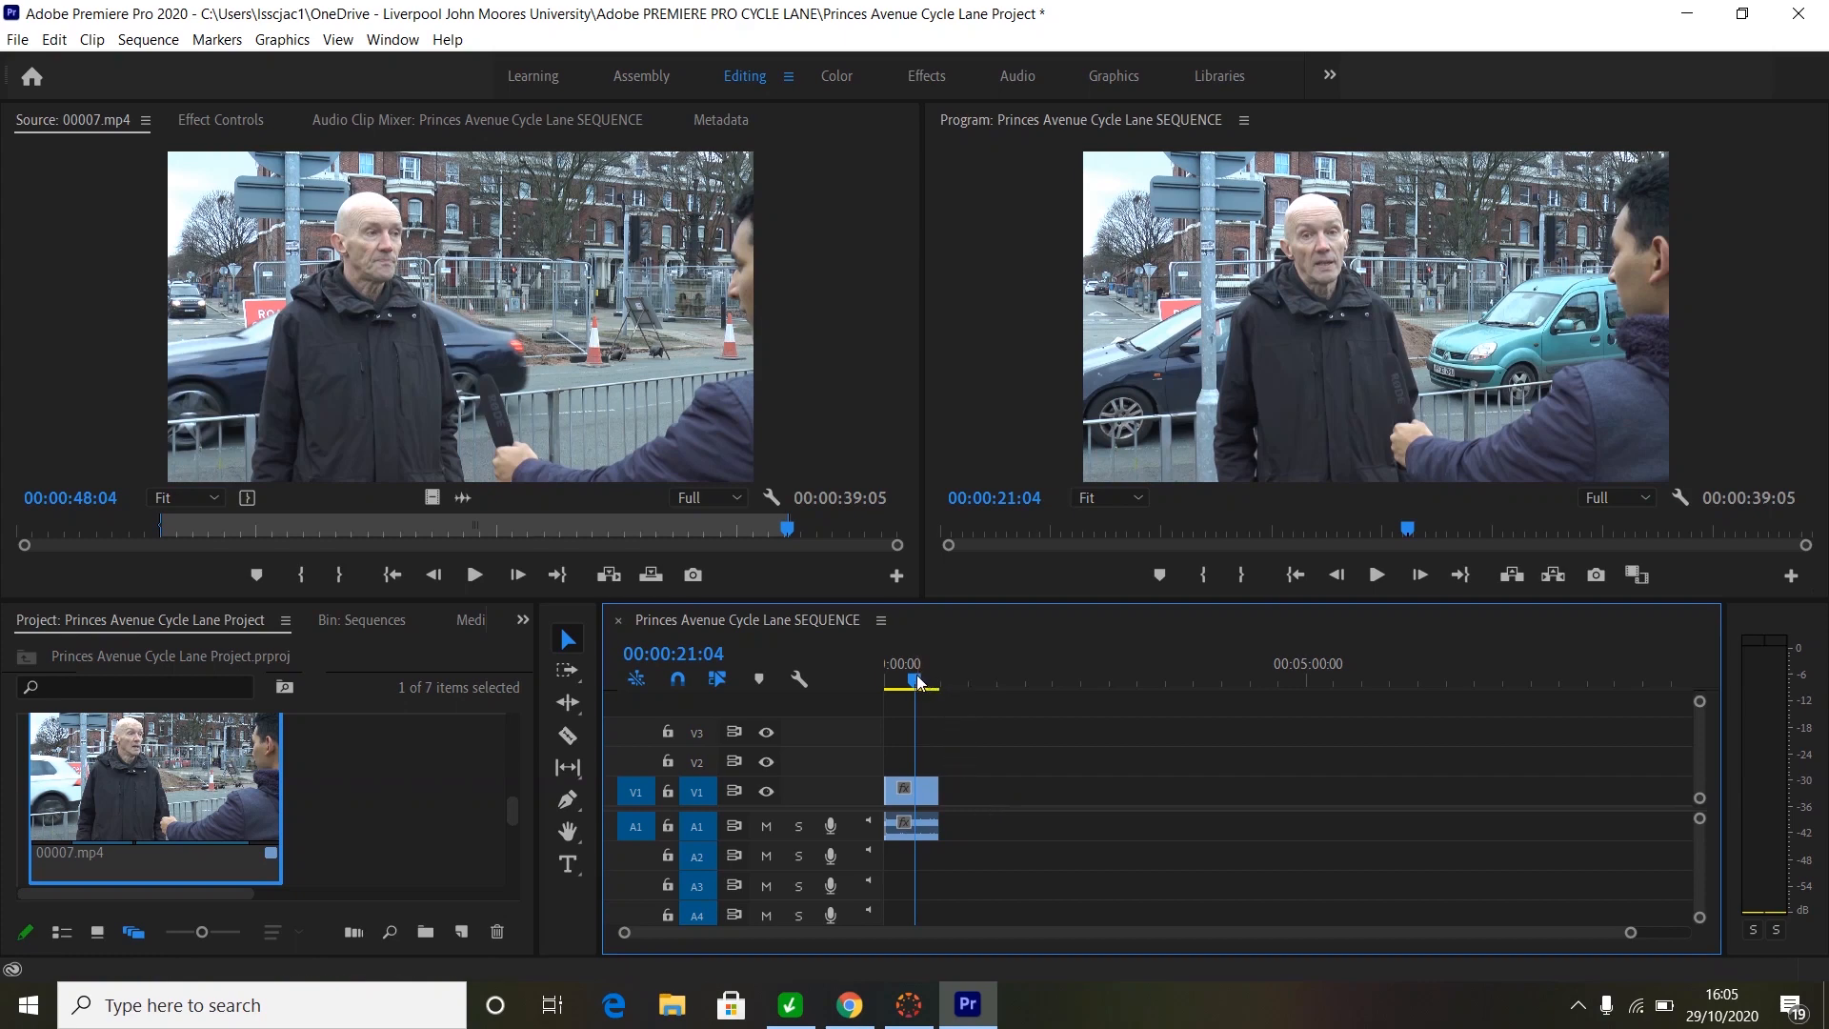
left_click_drag(918, 681, 888, 686)
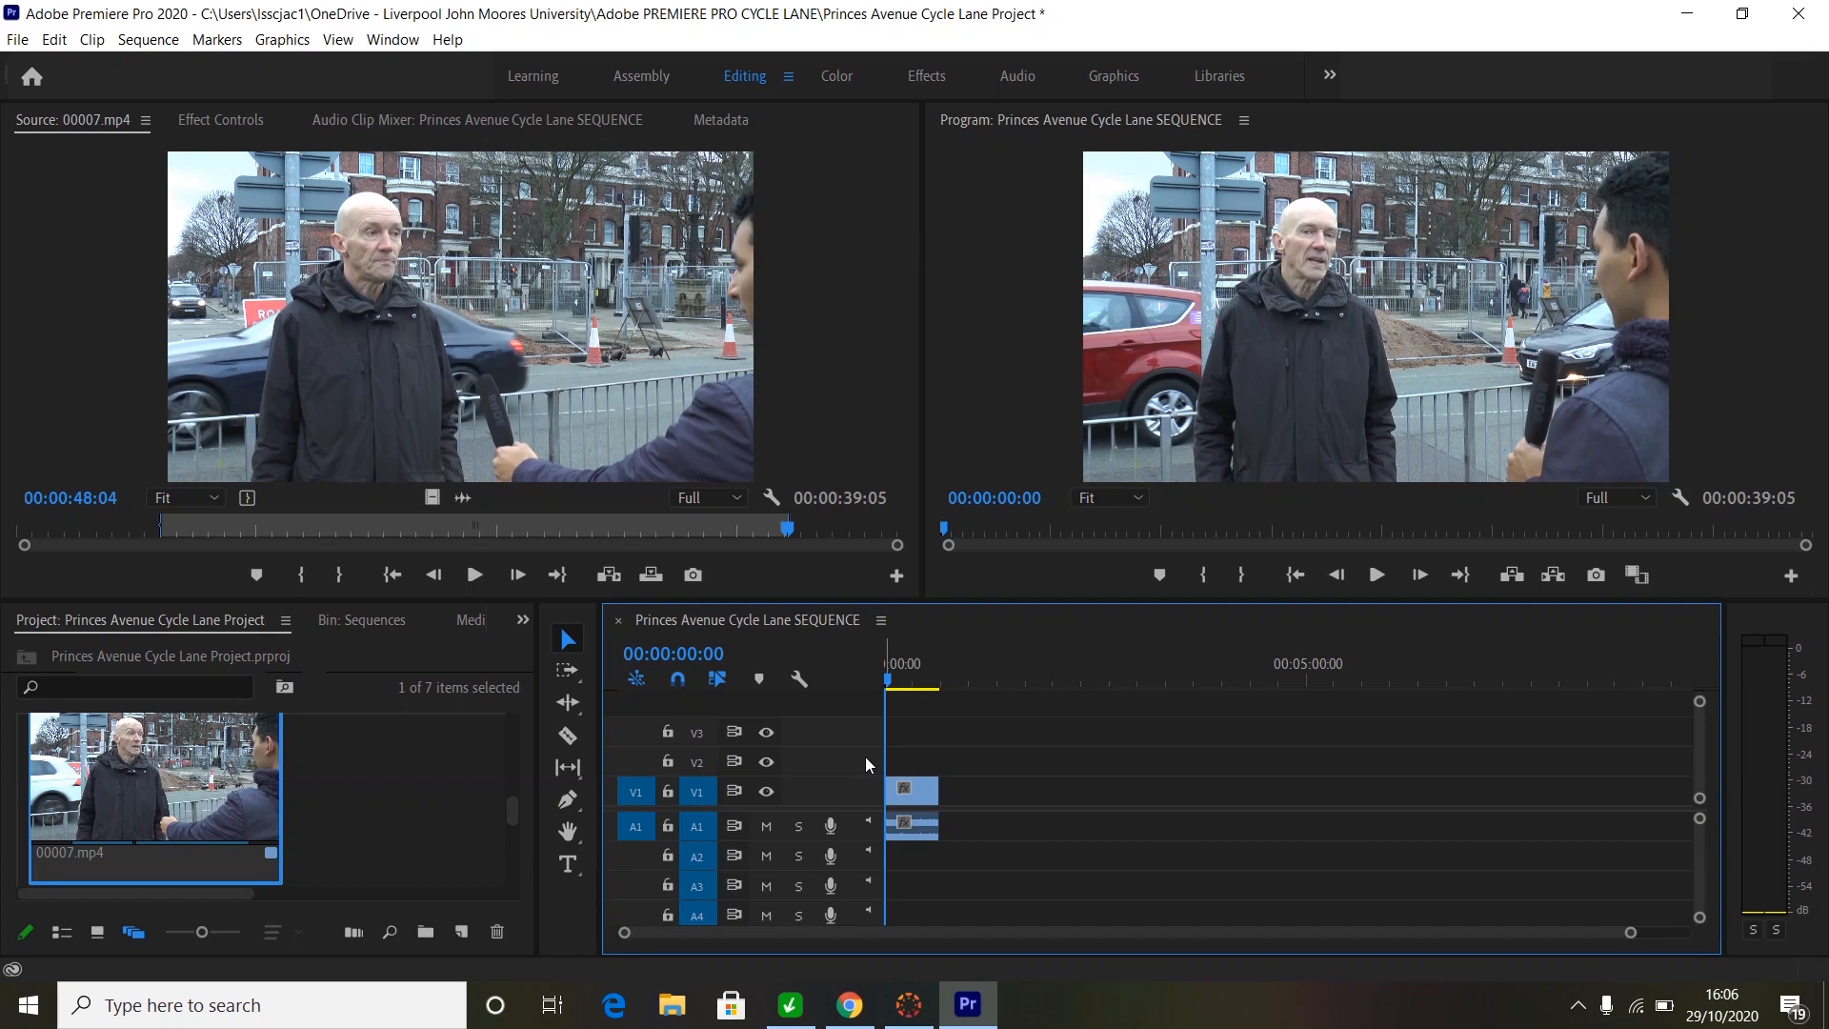
key("space")
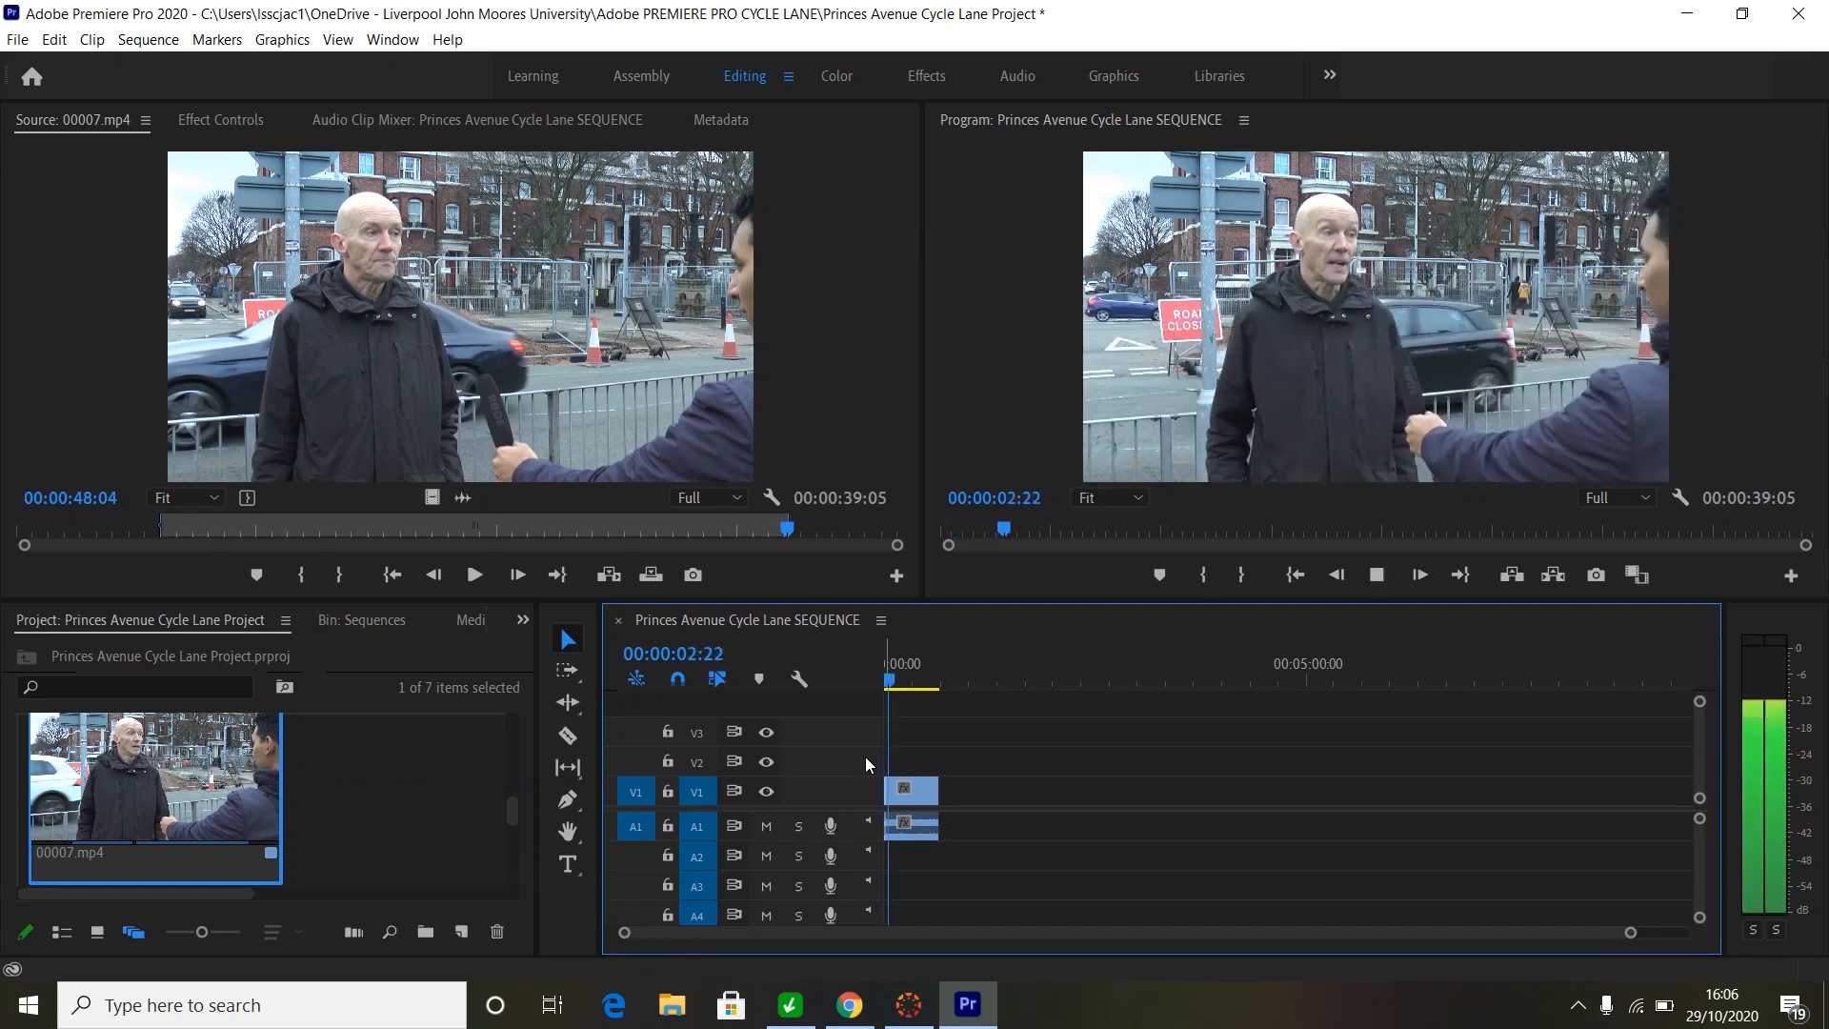
key("l")
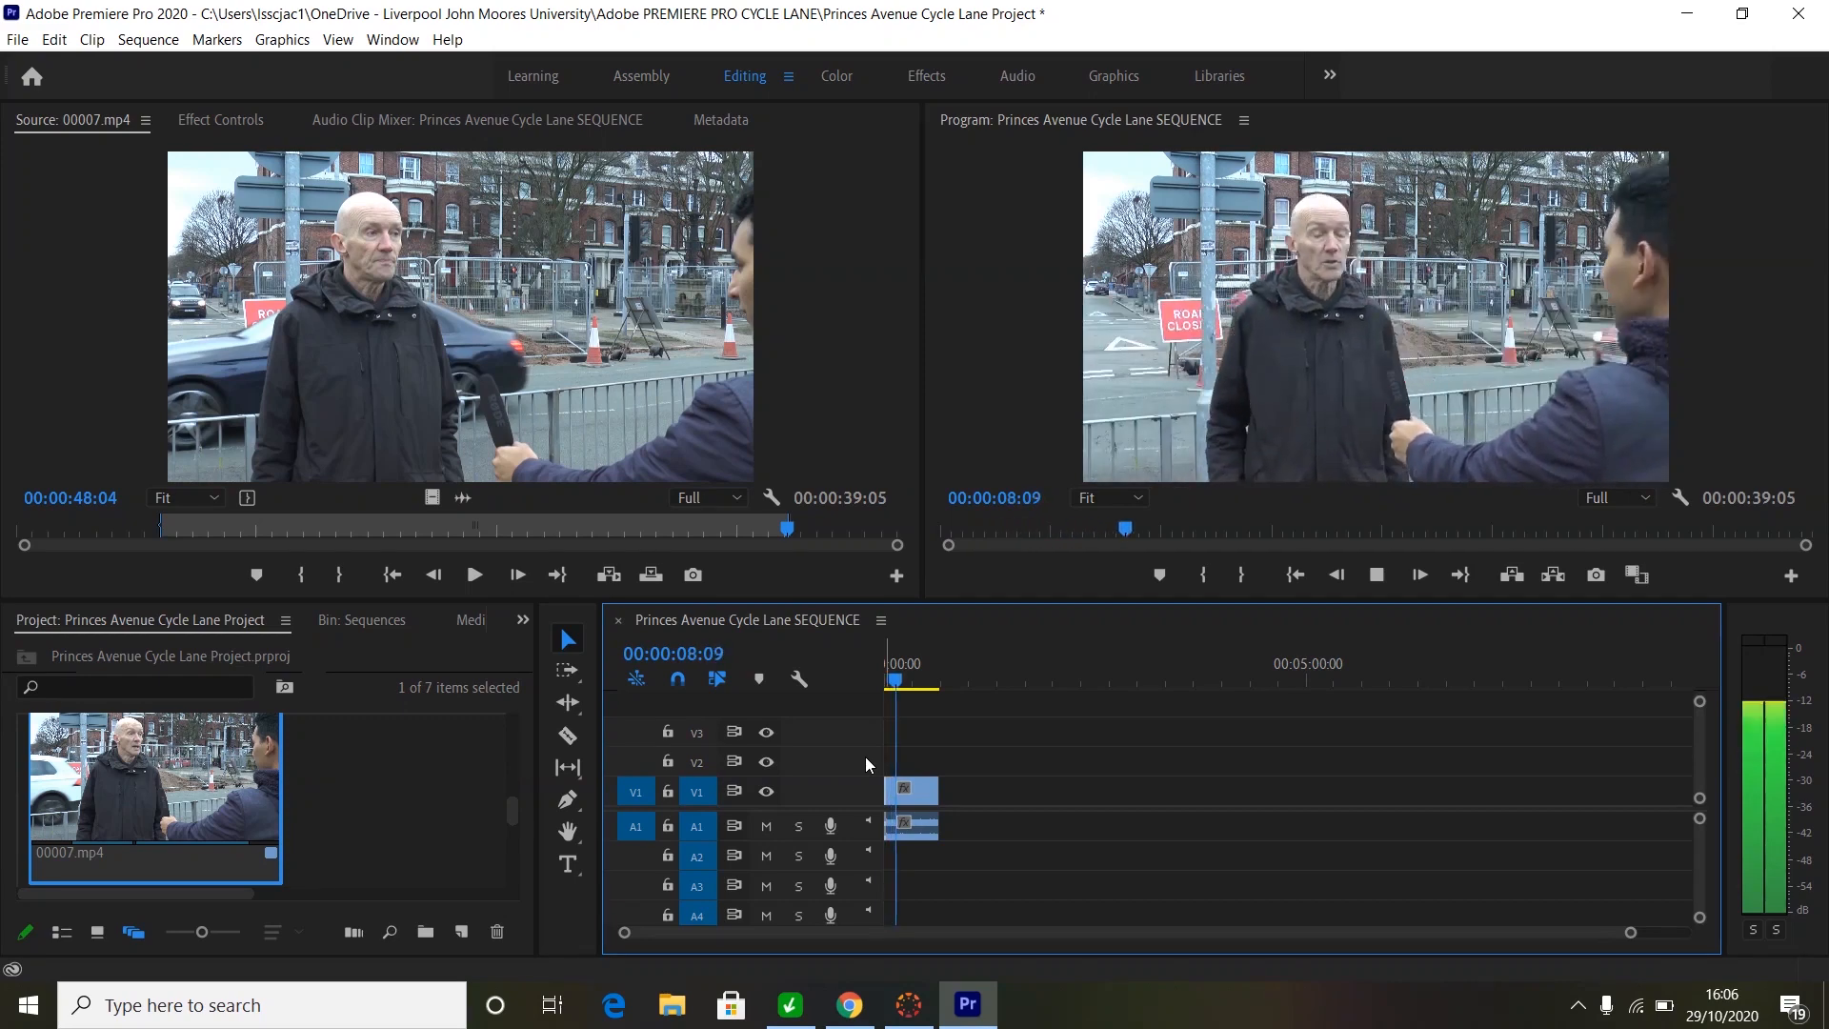
key("space")
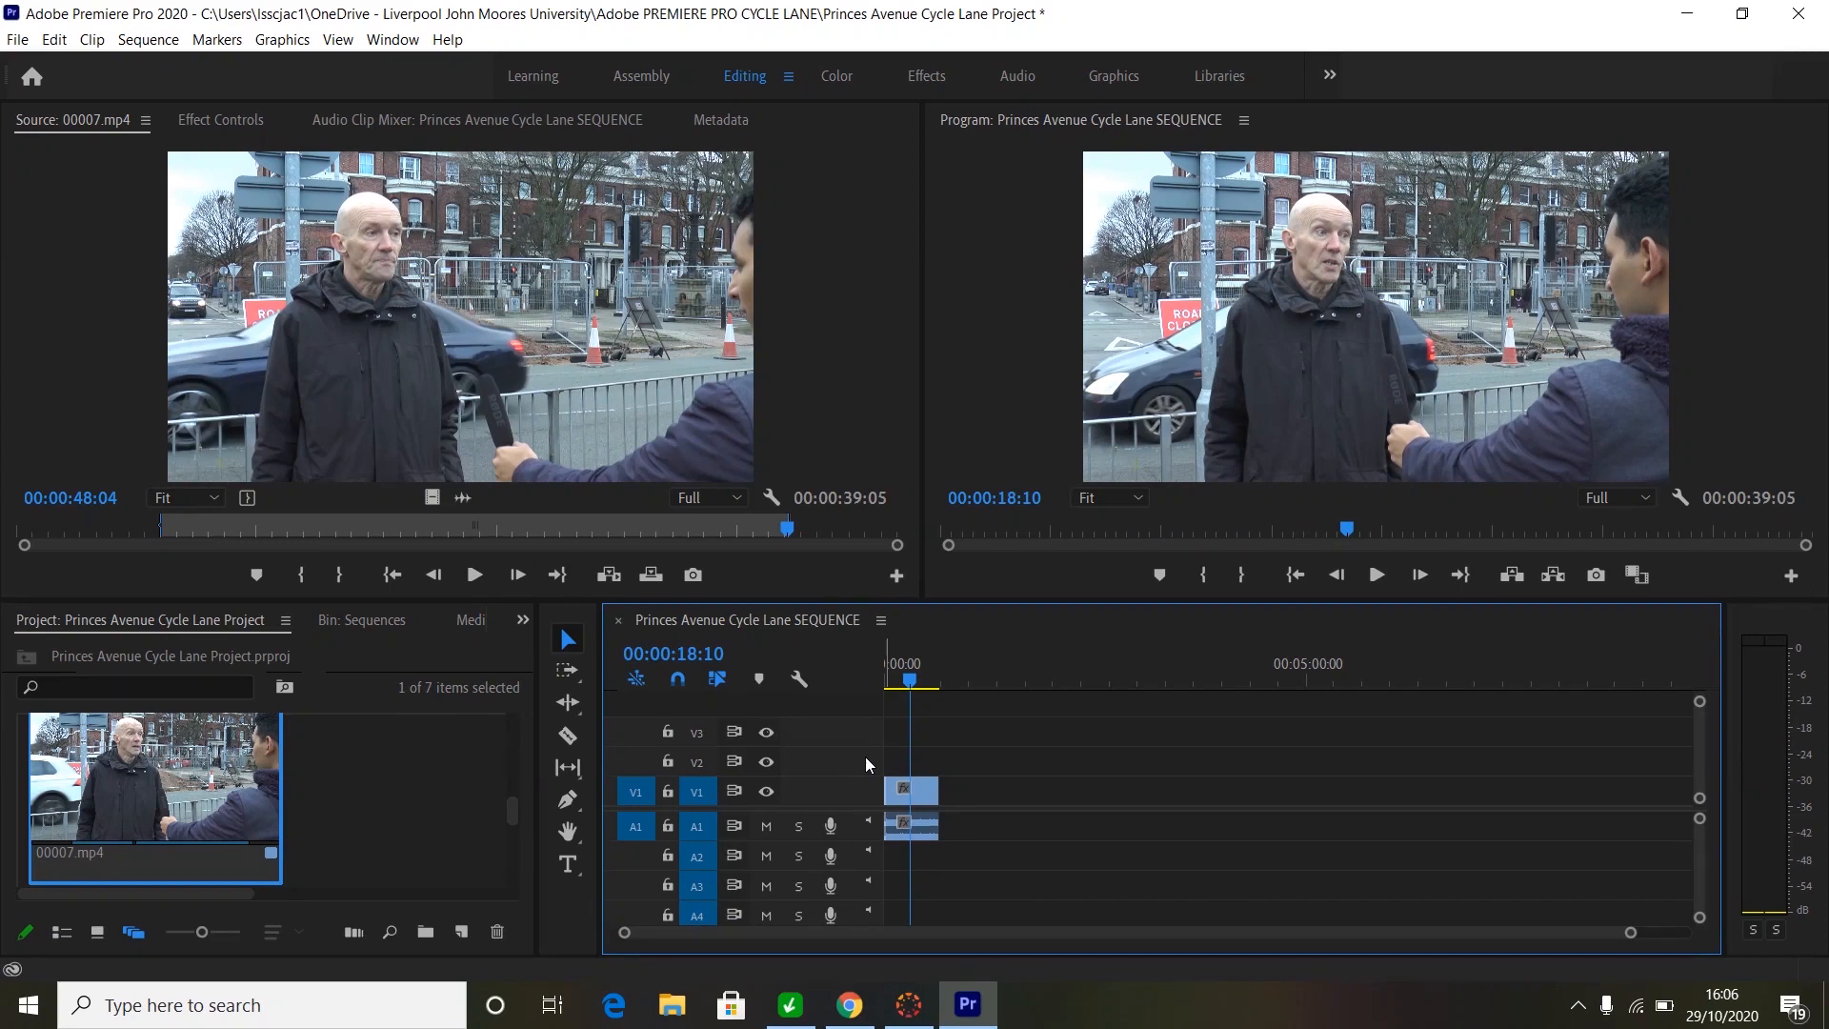
key("space")
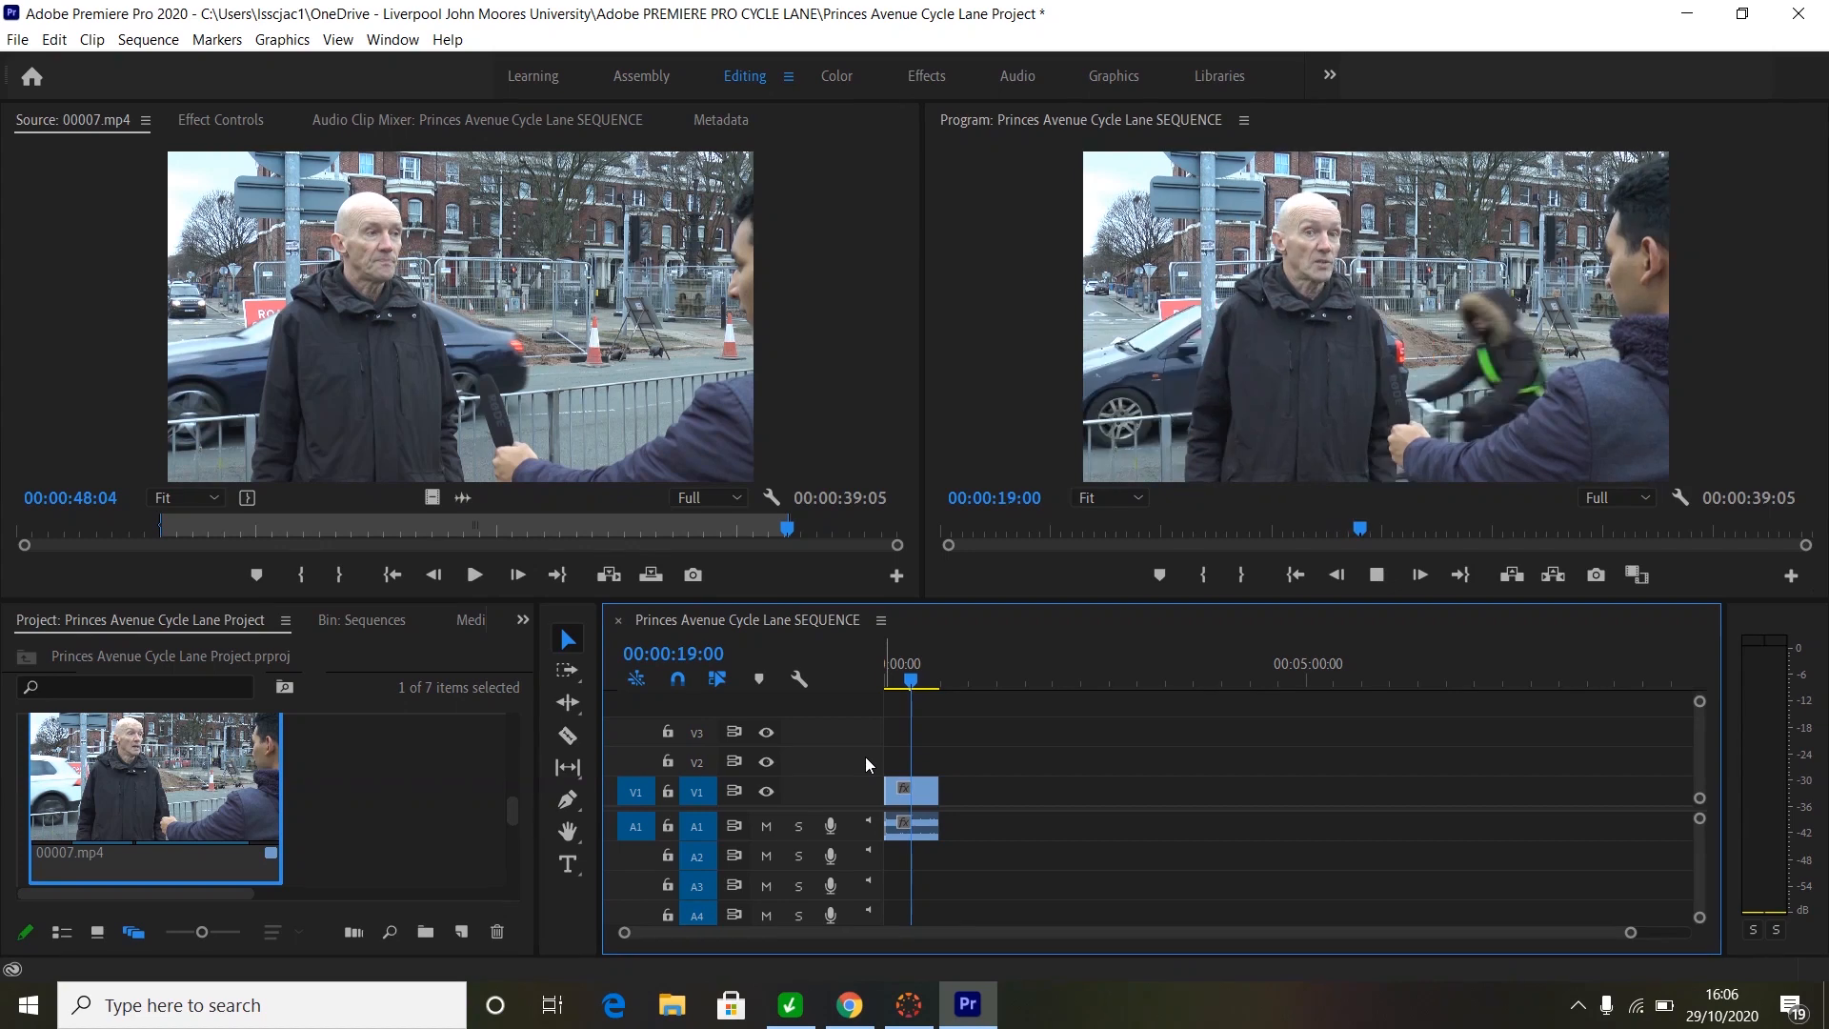
key("Home")
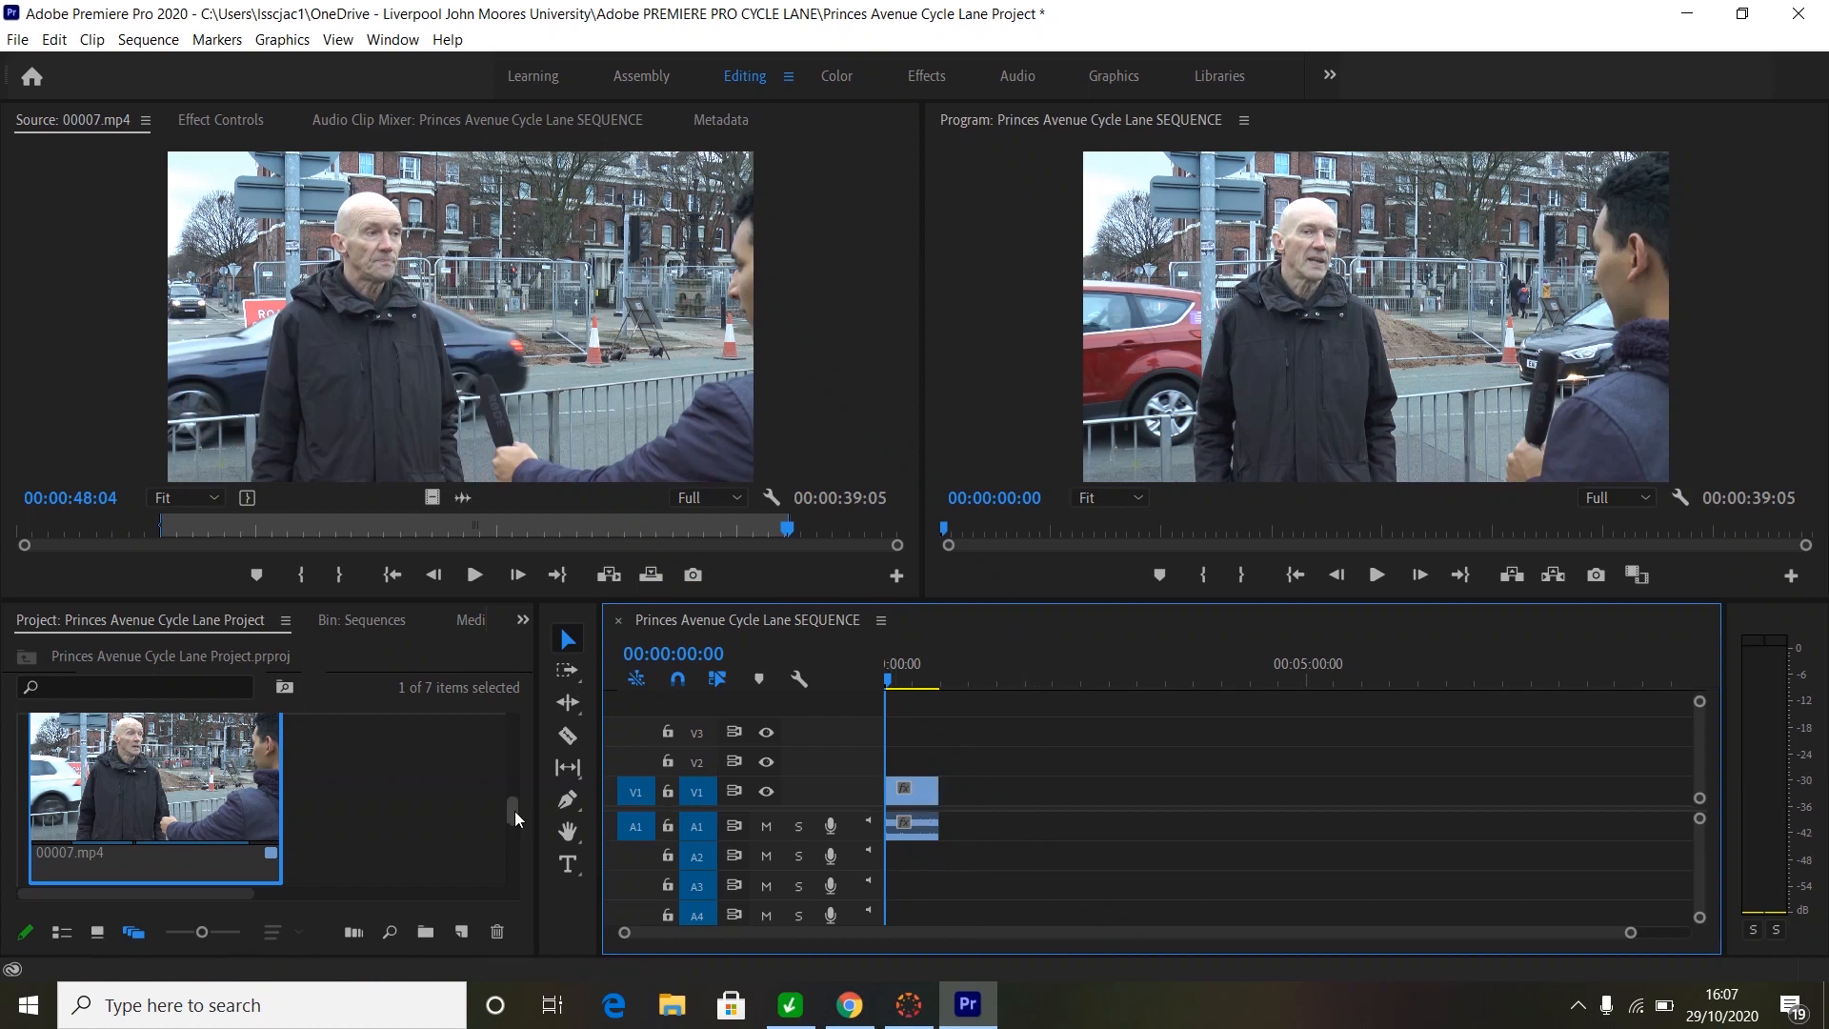
- Load the 00:00:24:12 road-scene clip 00014.mp4 into the Source monitor
mouse_move(512, 810)
left_mouse_down()
mouse_move(503, 848)
mouse_move(507, 711)
mouse_move(505, 796)
left_mouse_up()
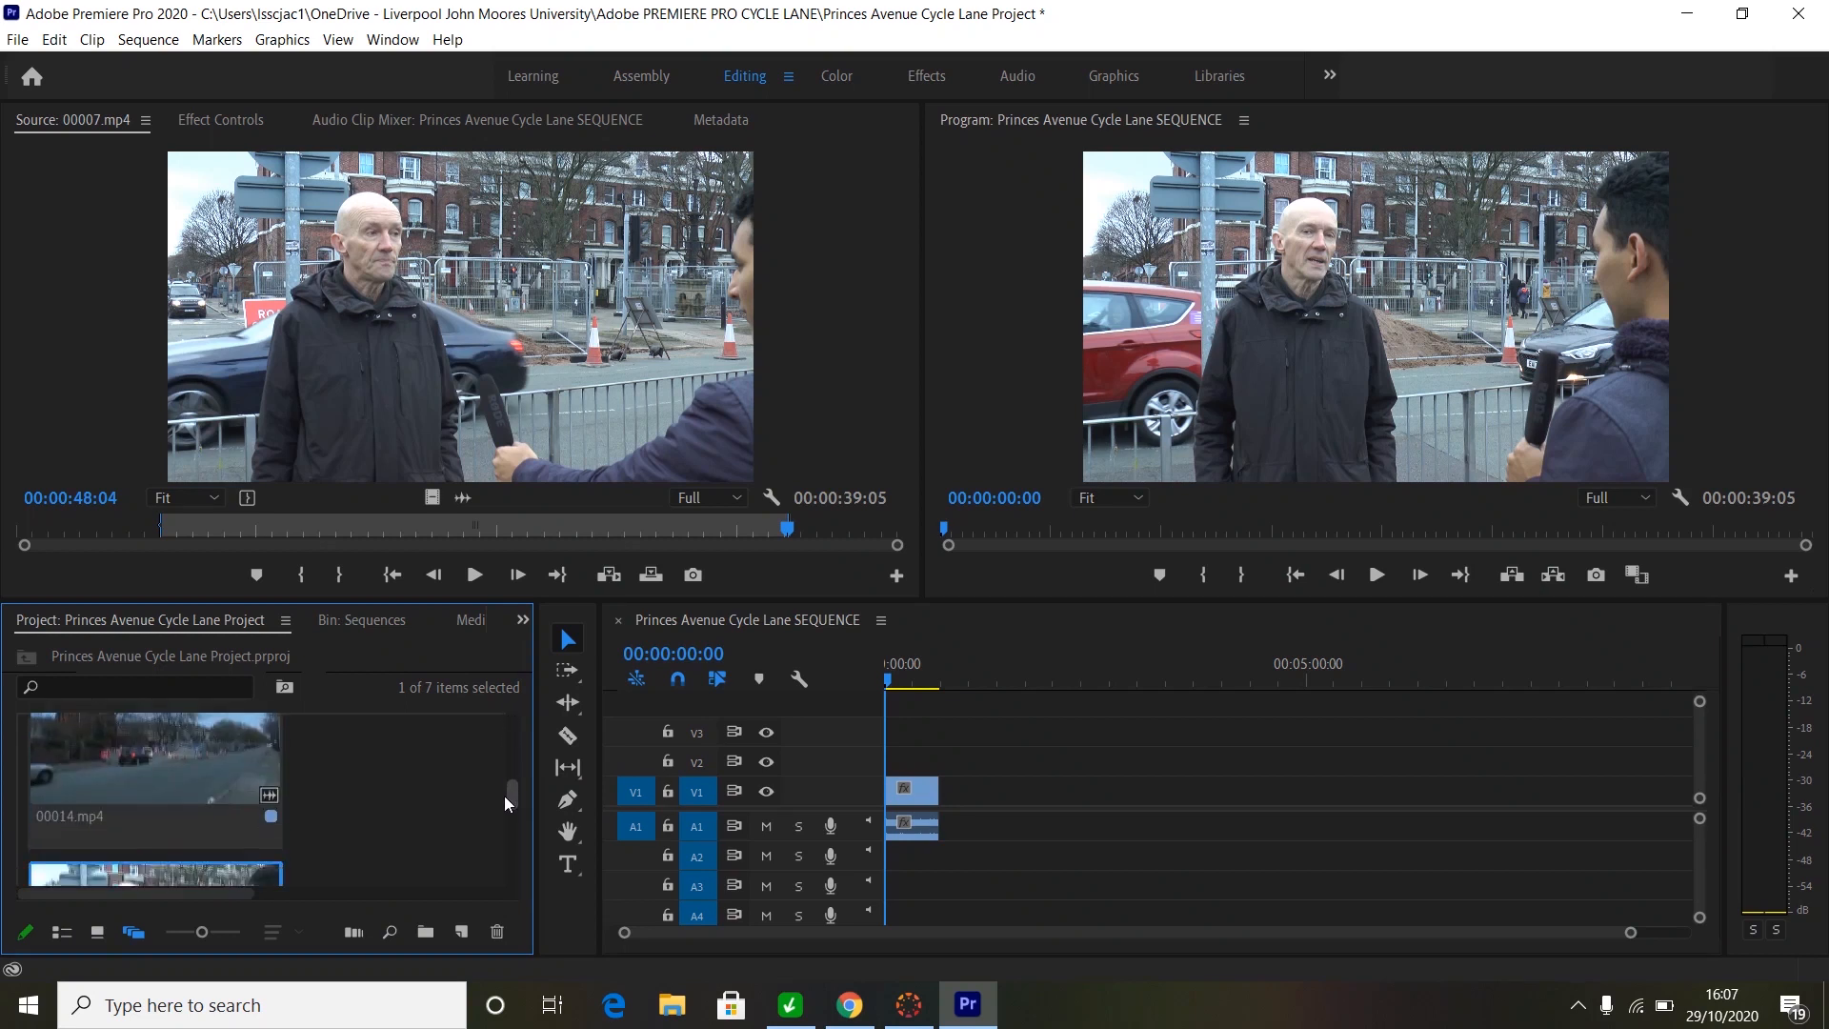
left_click(105, 751)
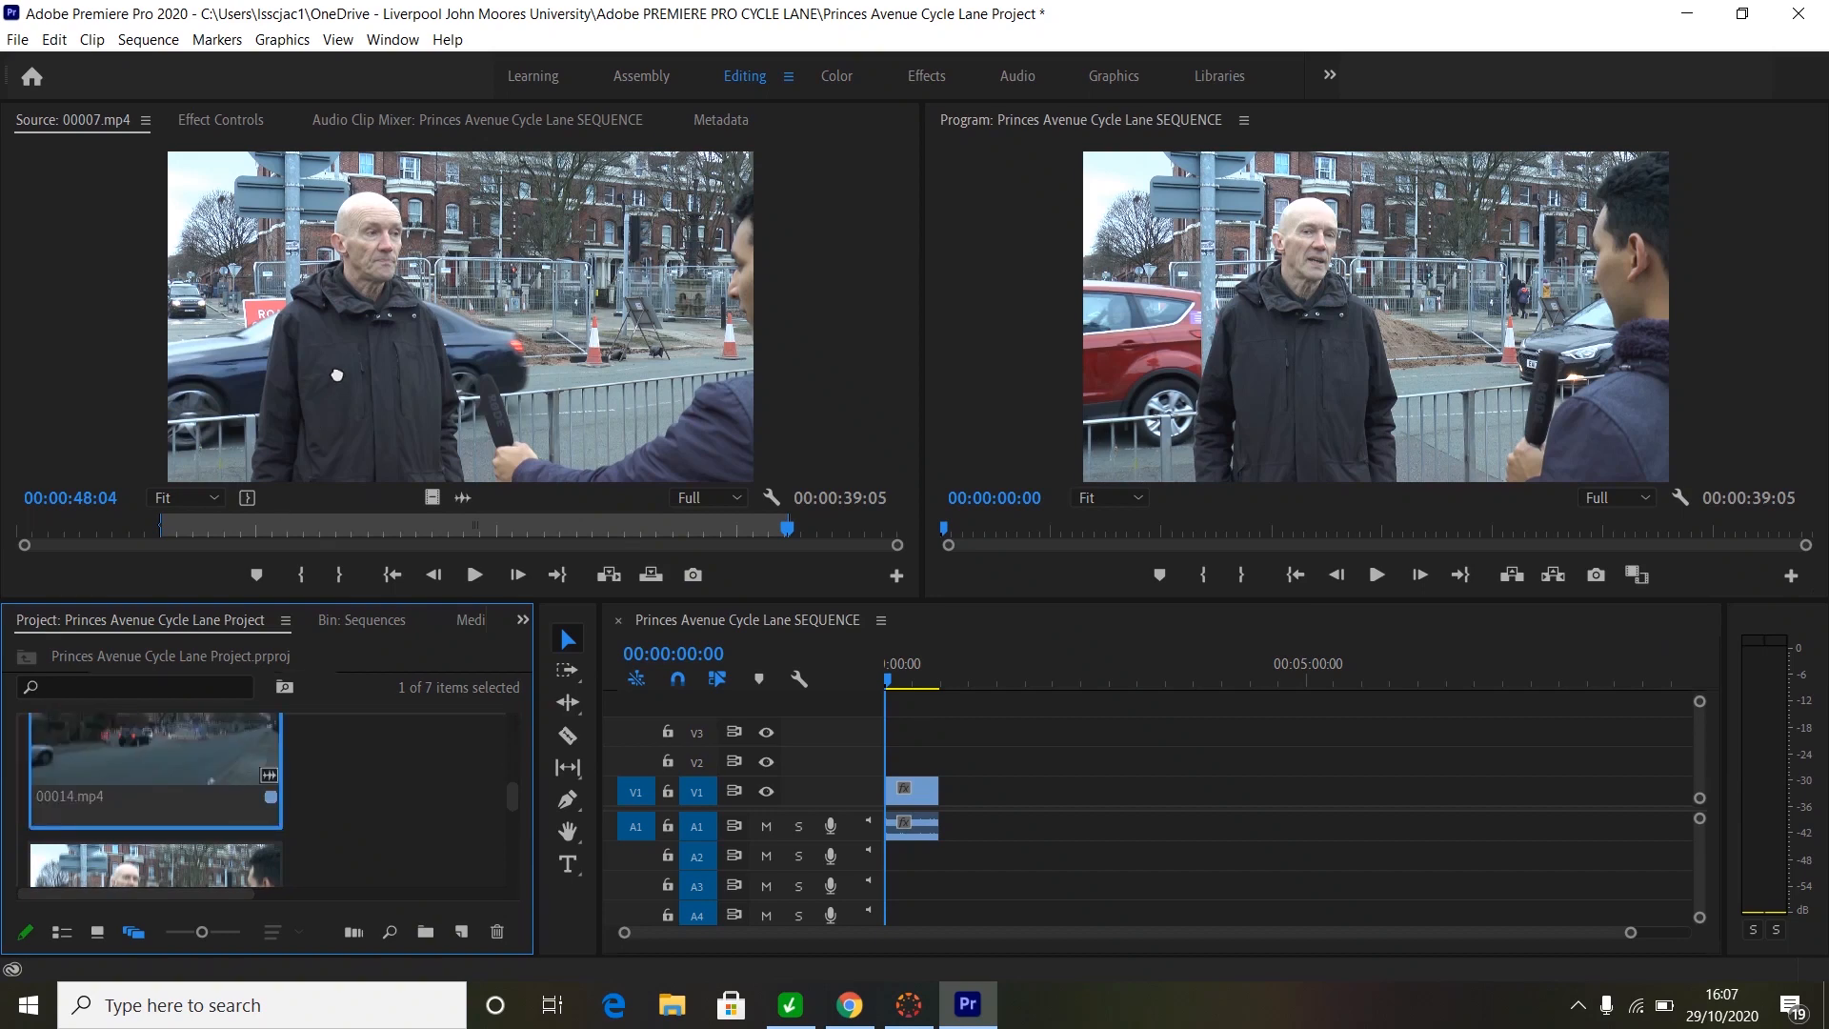
left_click_drag(337, 375, 337, 373)
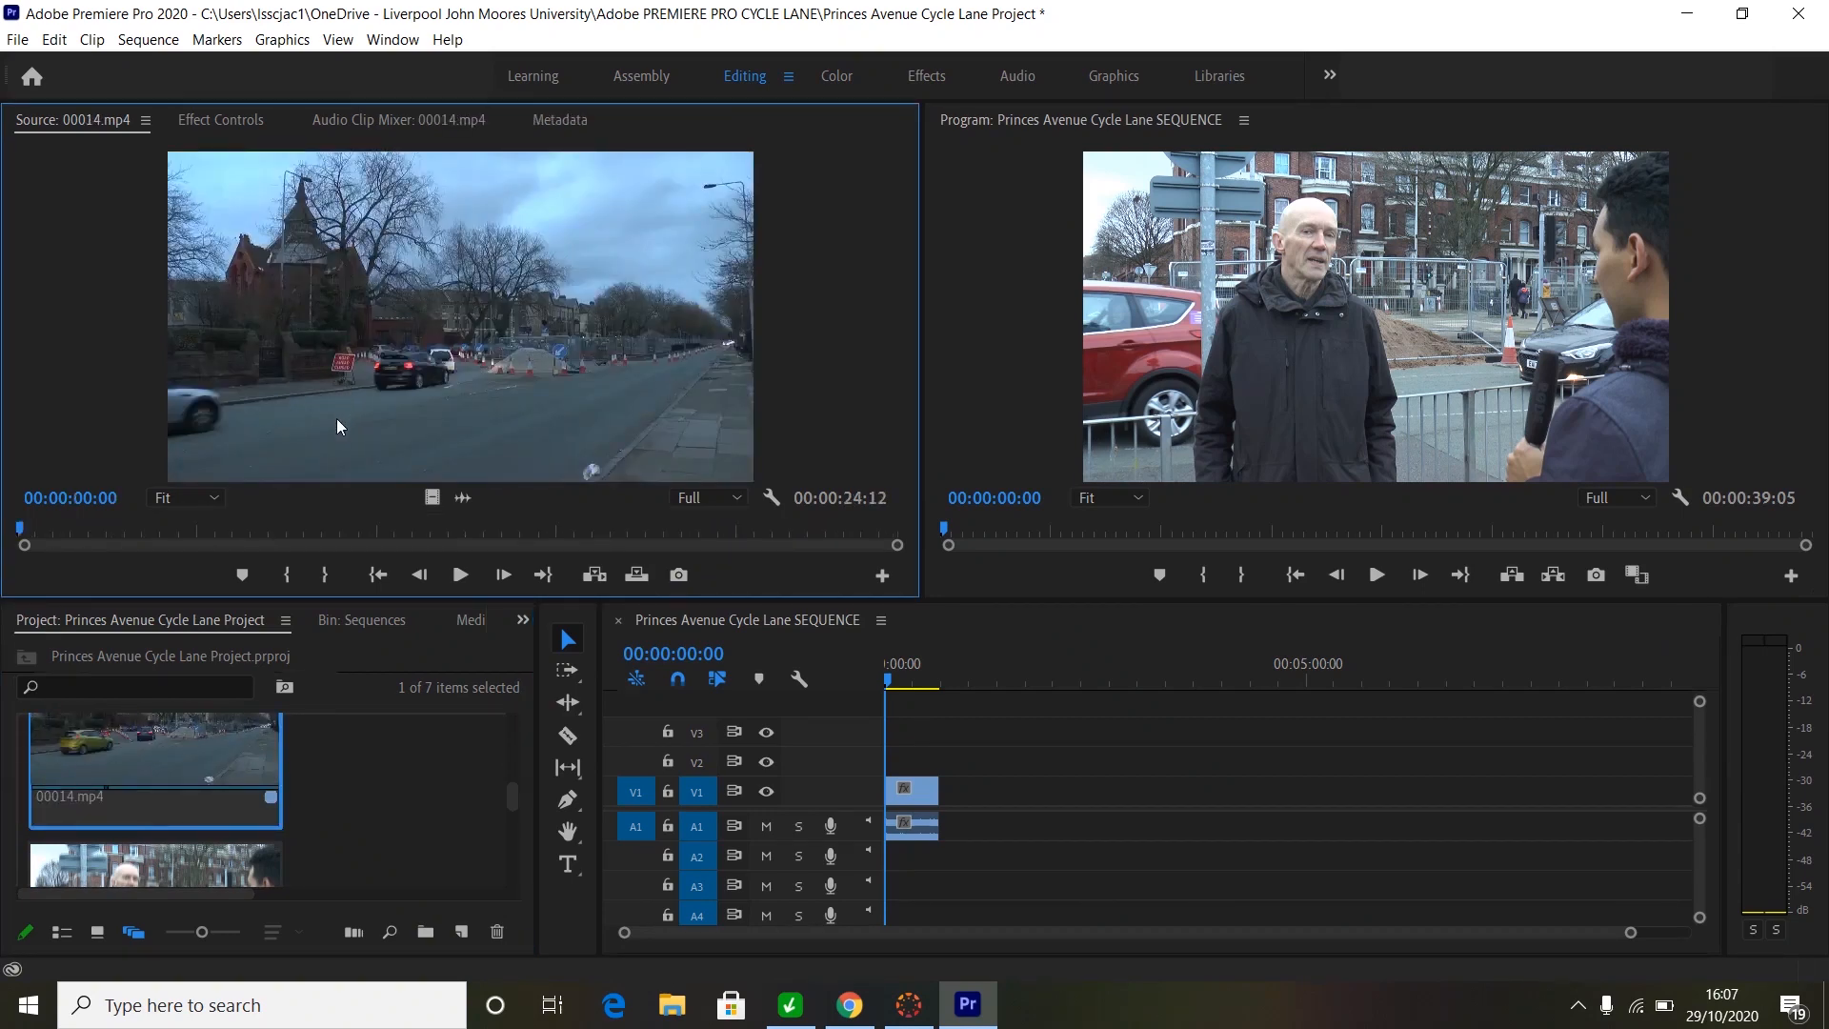
- Mark an 00:00:08:20 cutaway in 00014.mp4, with the In point at 00:00:05:16
key("space")
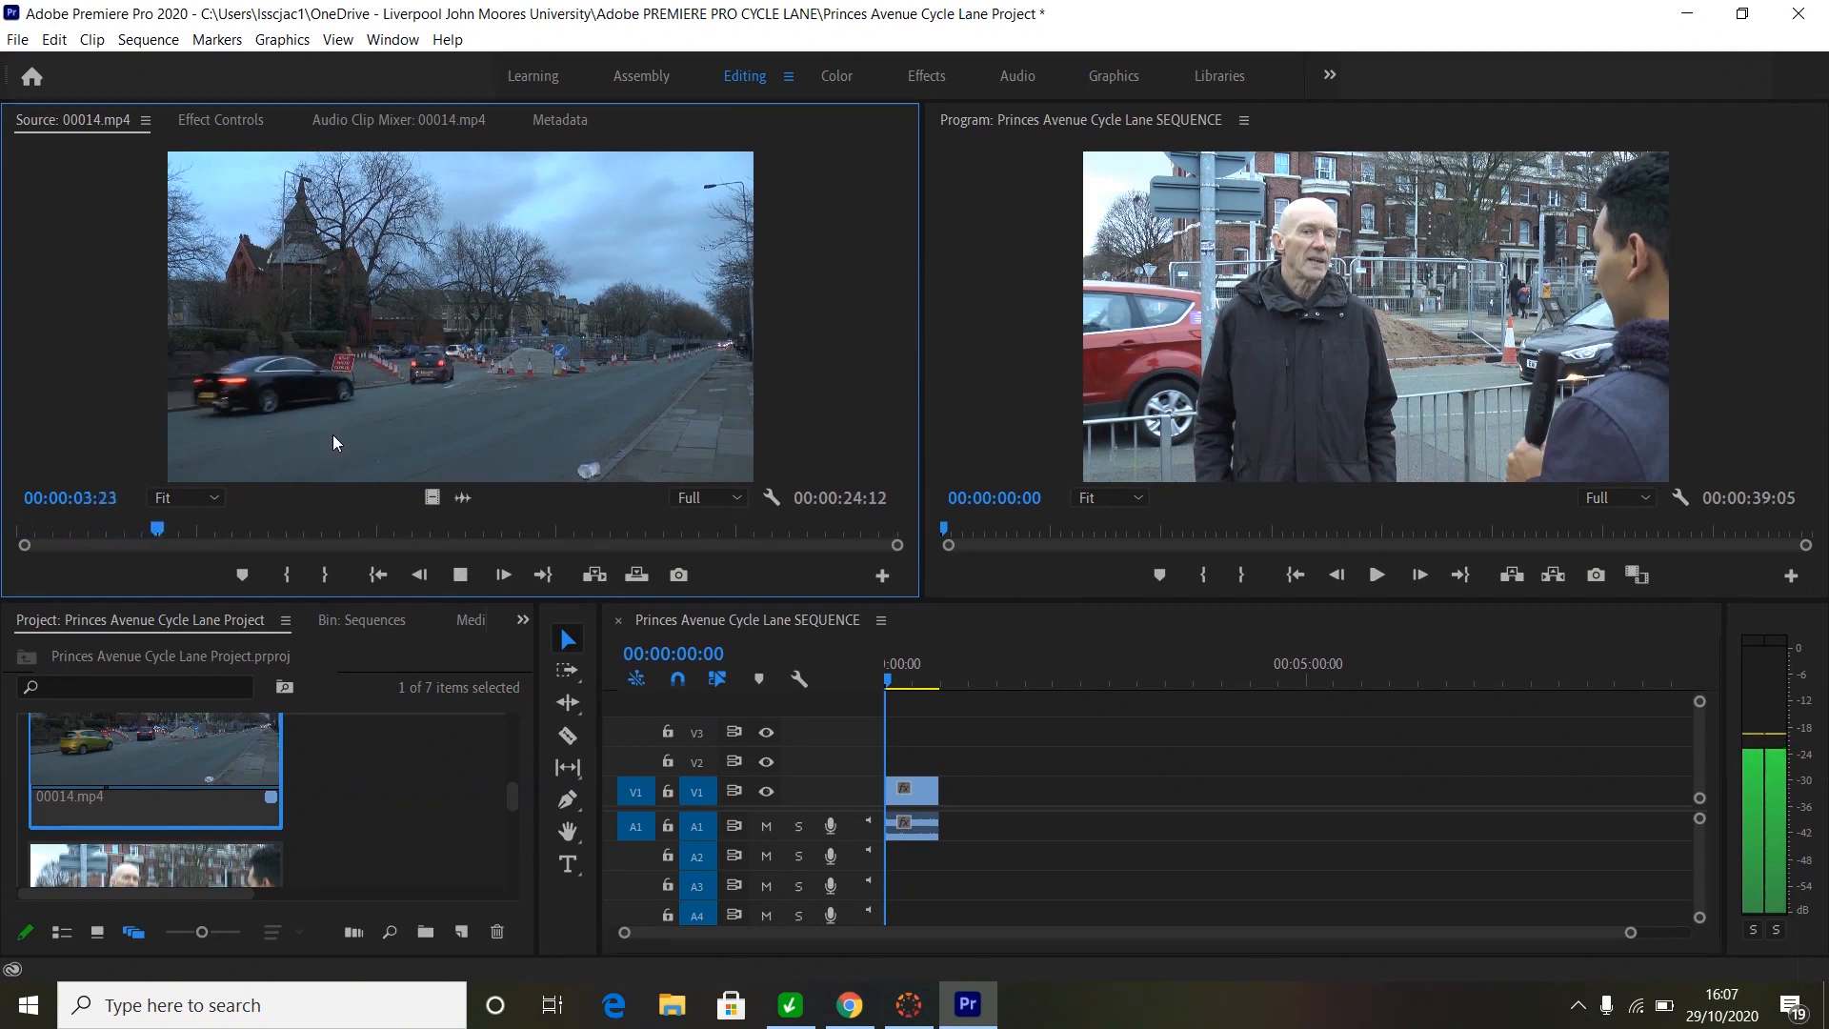
key("space")
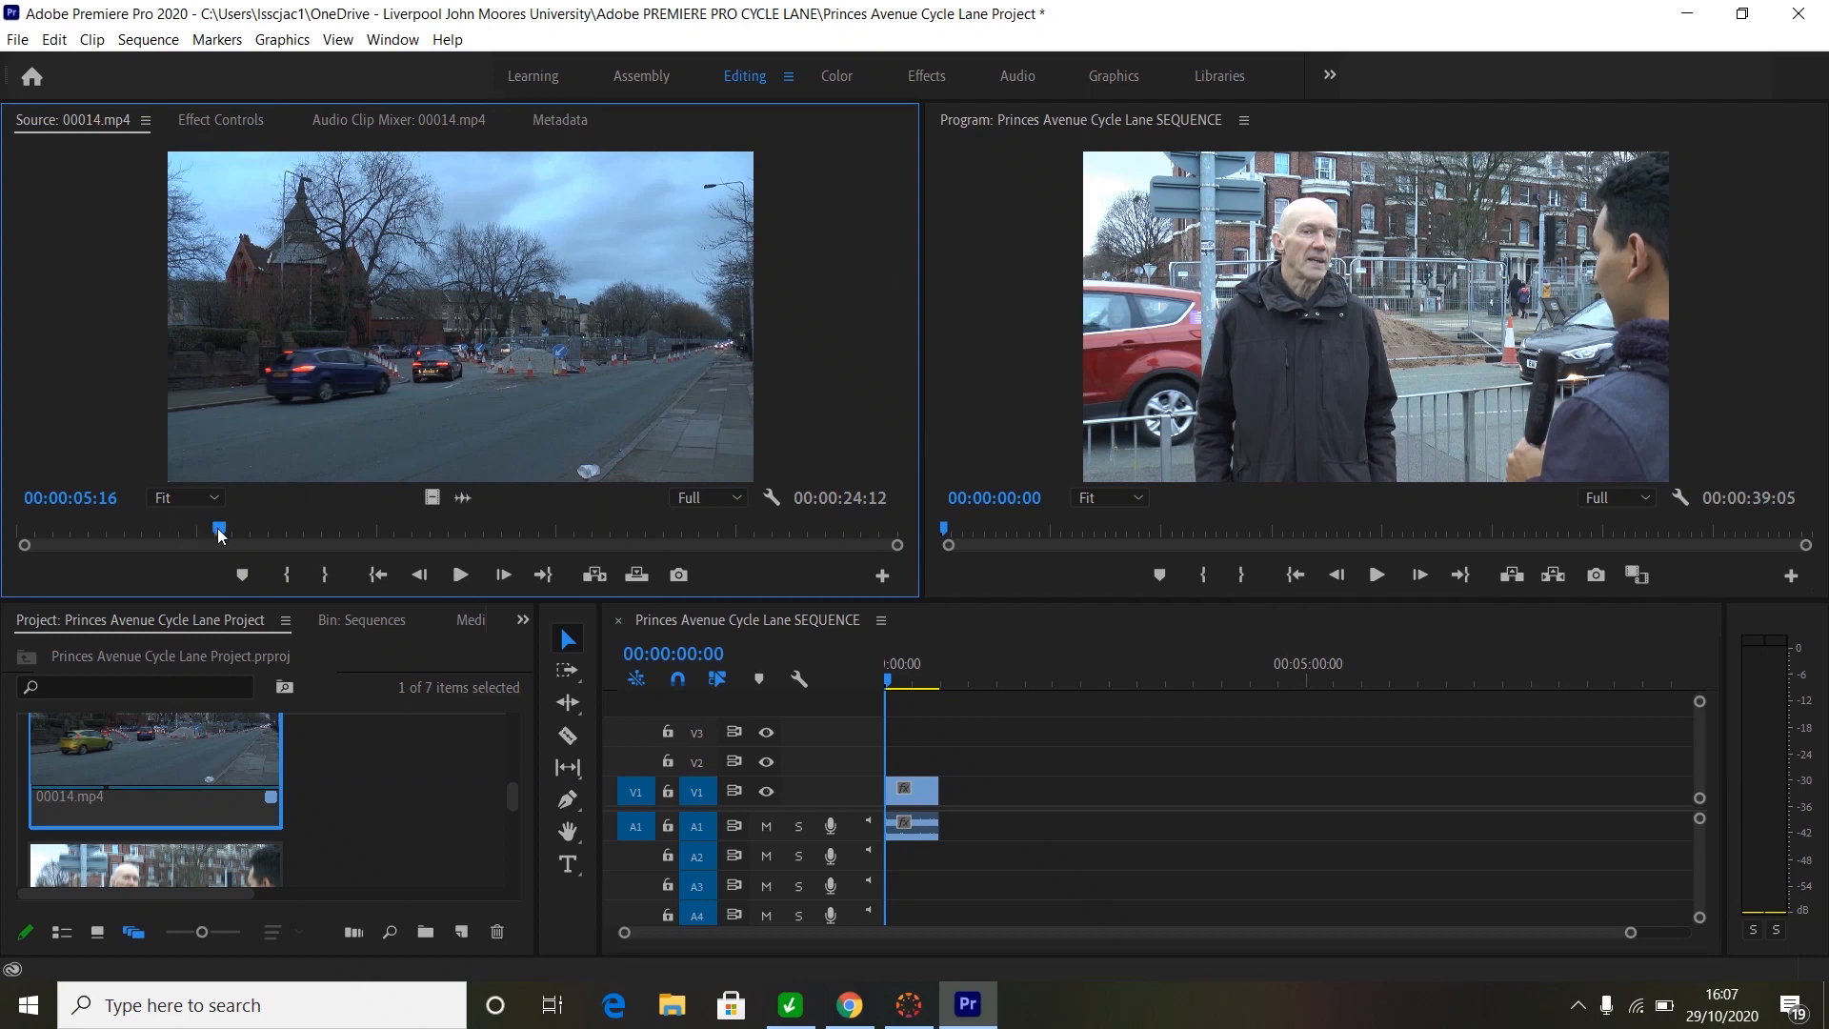
key("i")
key("space")
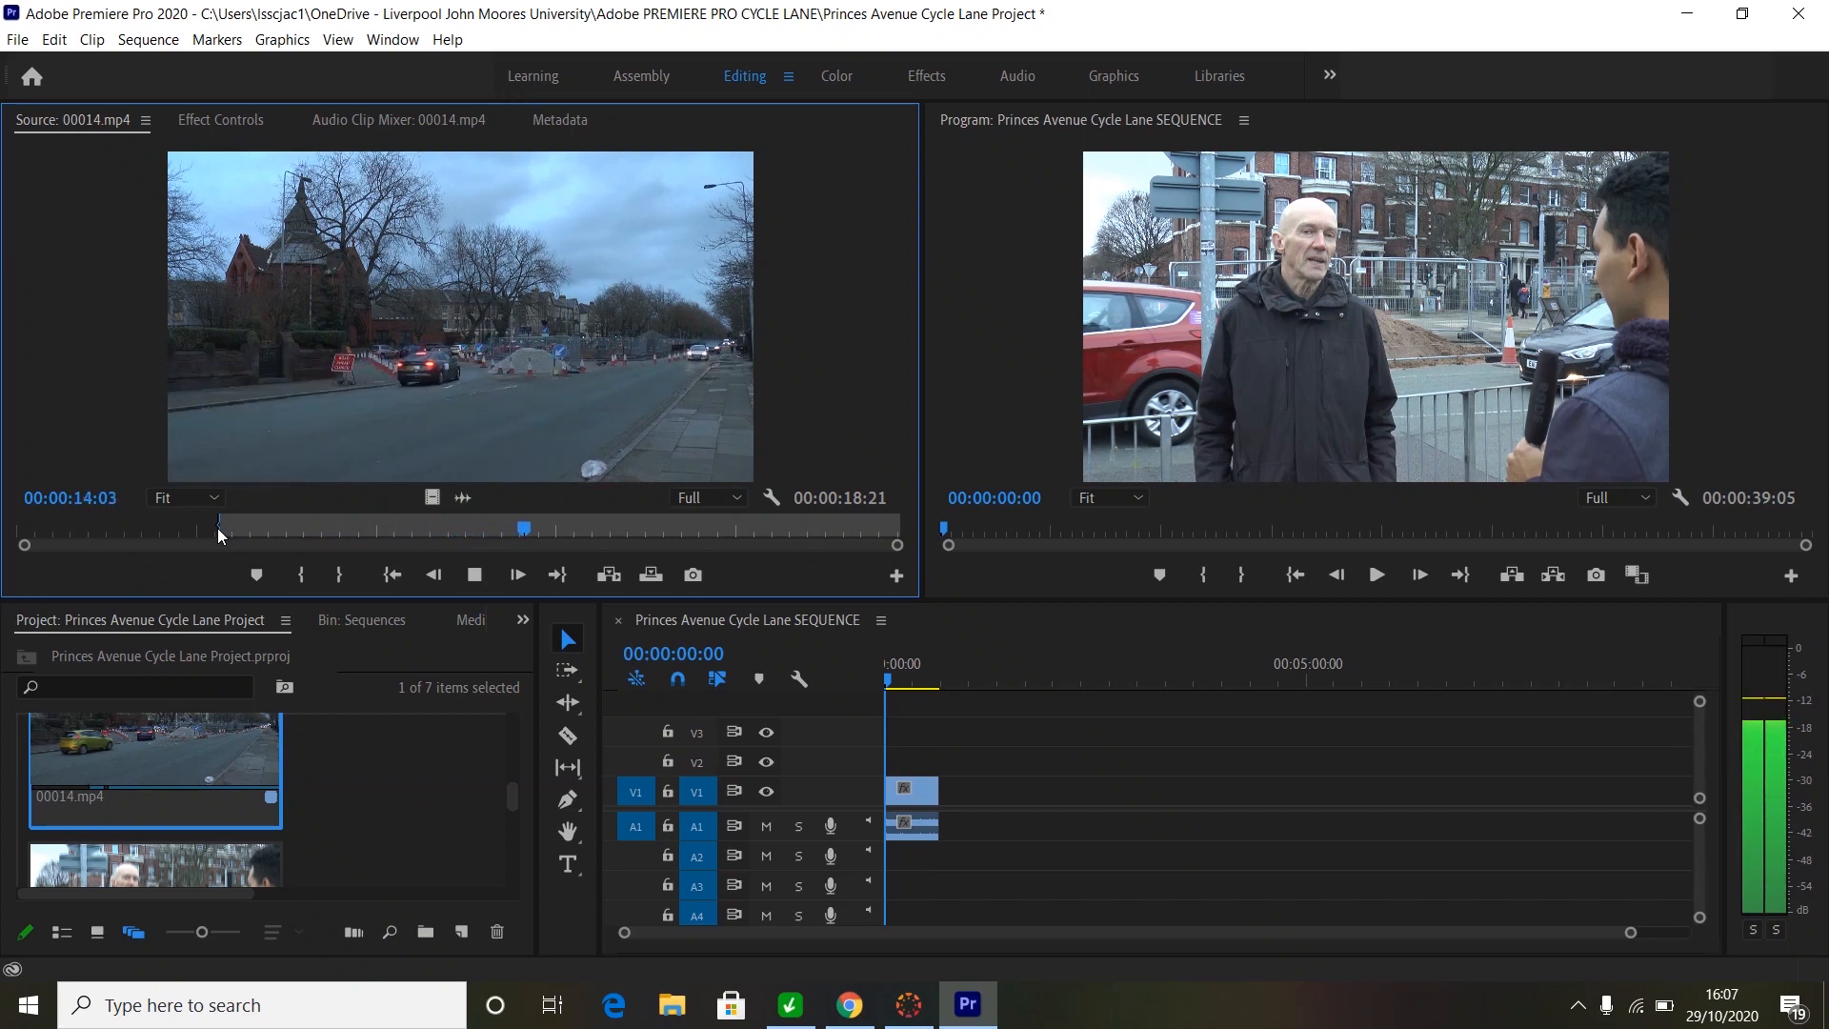
key("o")
key("space")
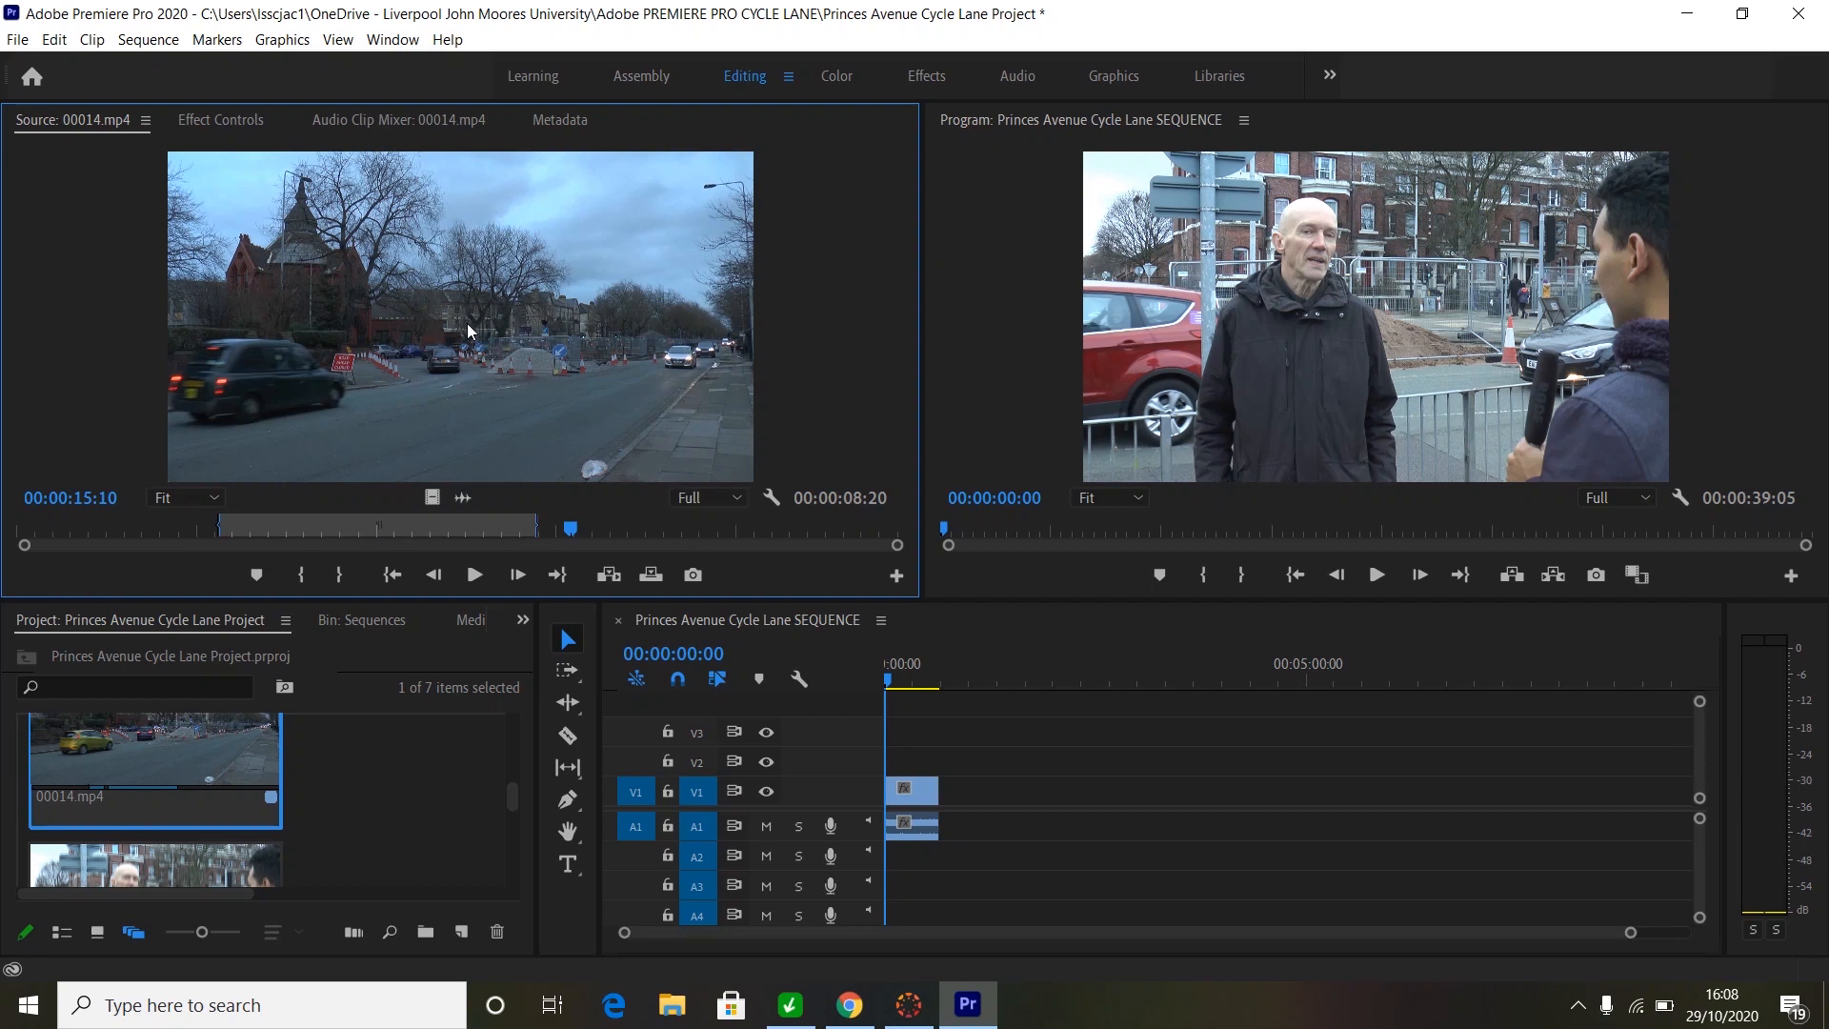
- Overwrite the sequence opening with the marked 00014.mp4 road section and play it back
left_click_drag(466, 323, 897, 801)
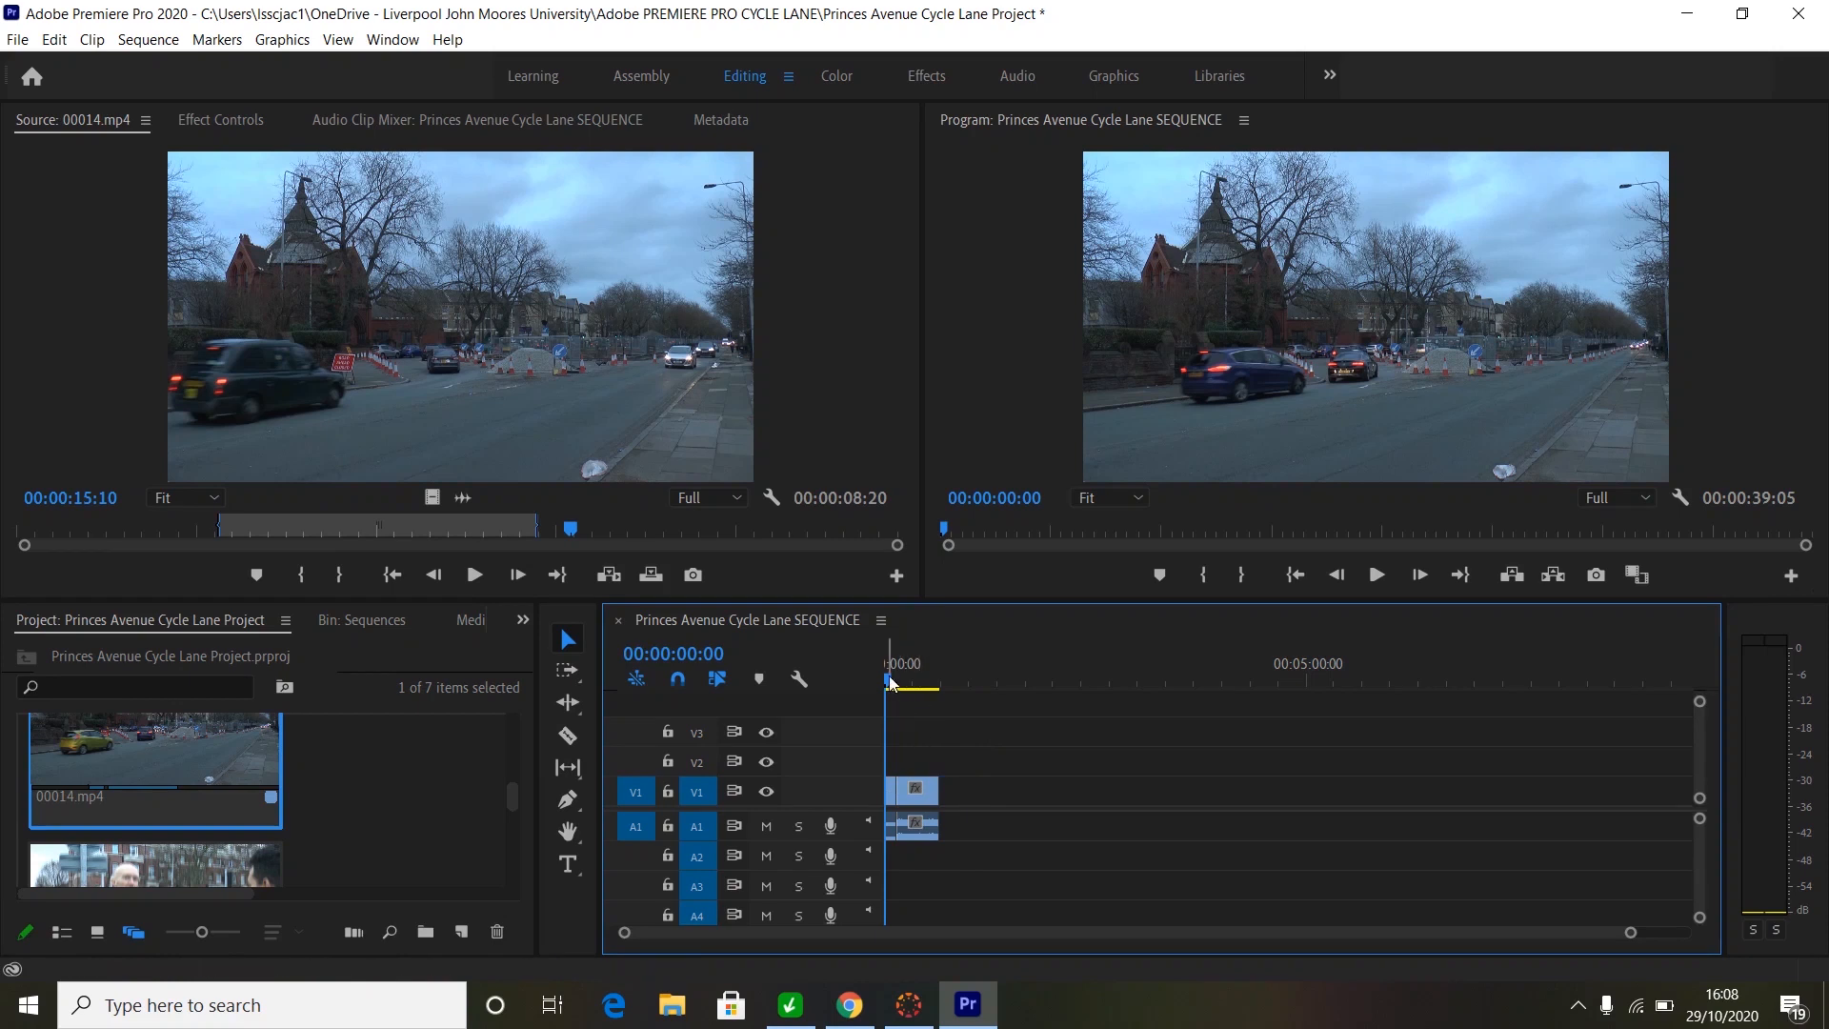
key("space")
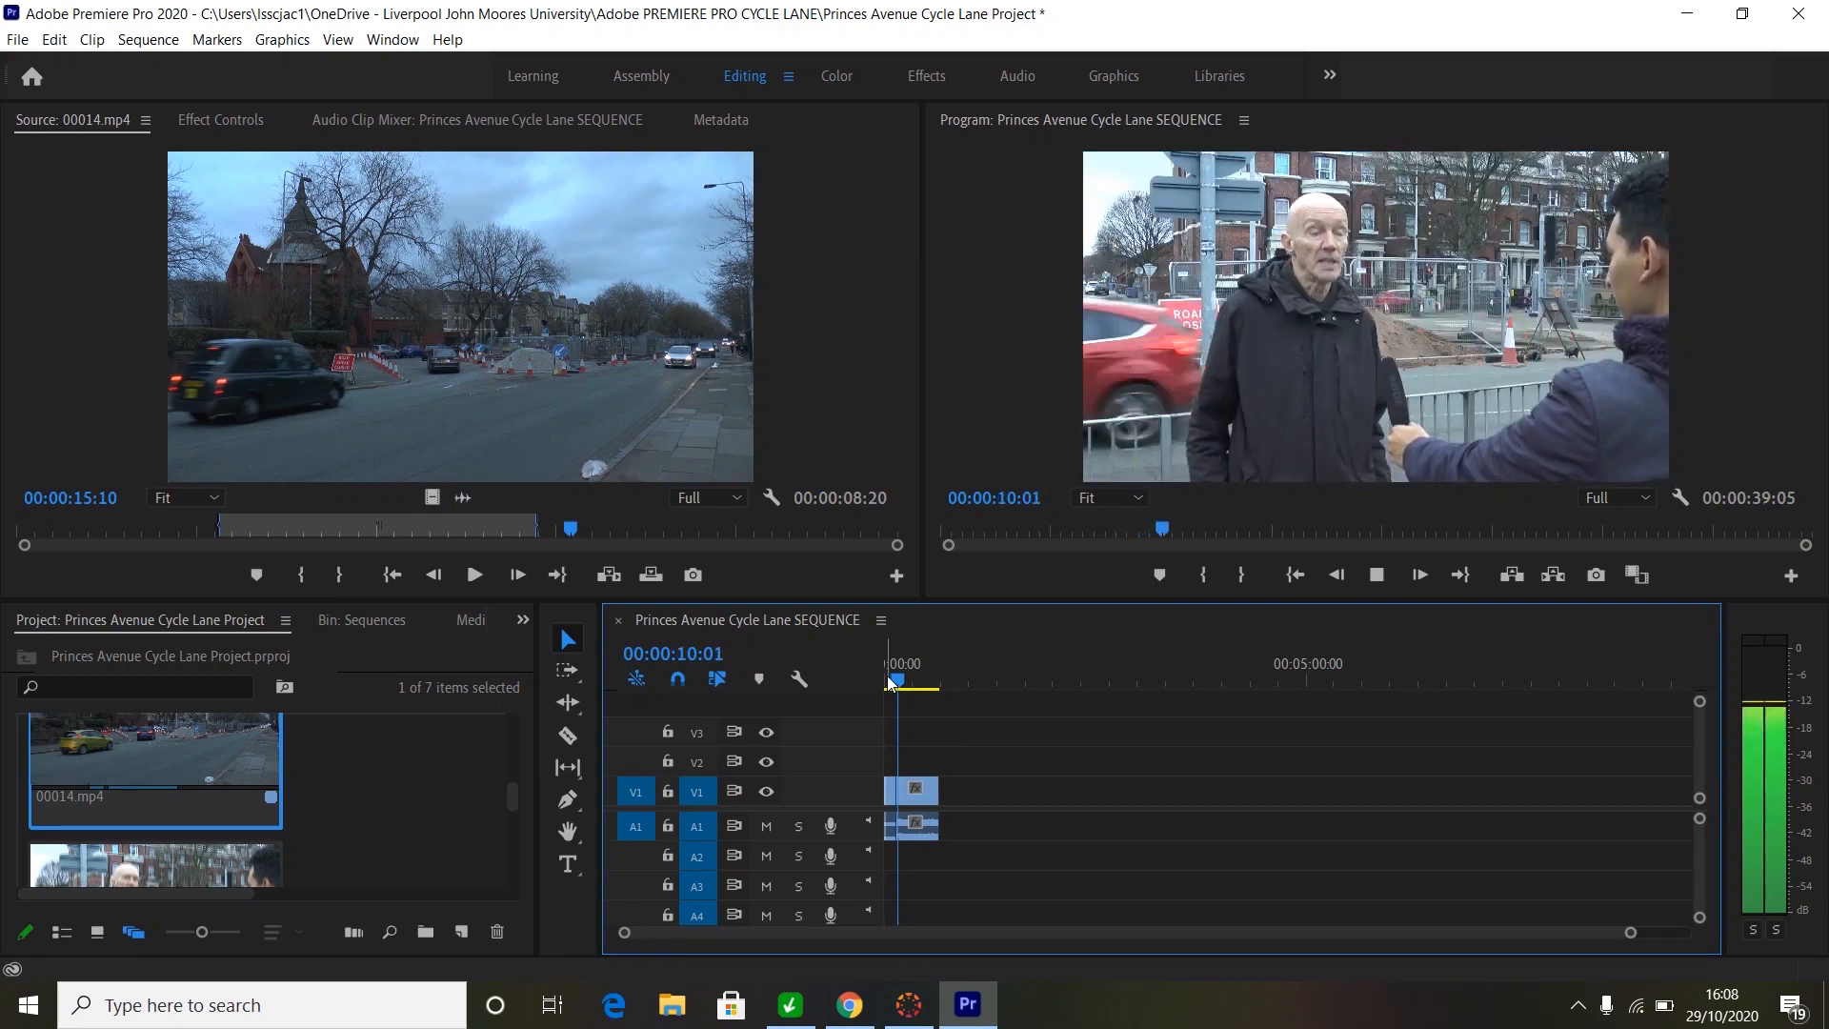
- Stop the review at 00:00:11:14 and bring the playhead back to the start of the sequence
key("space")
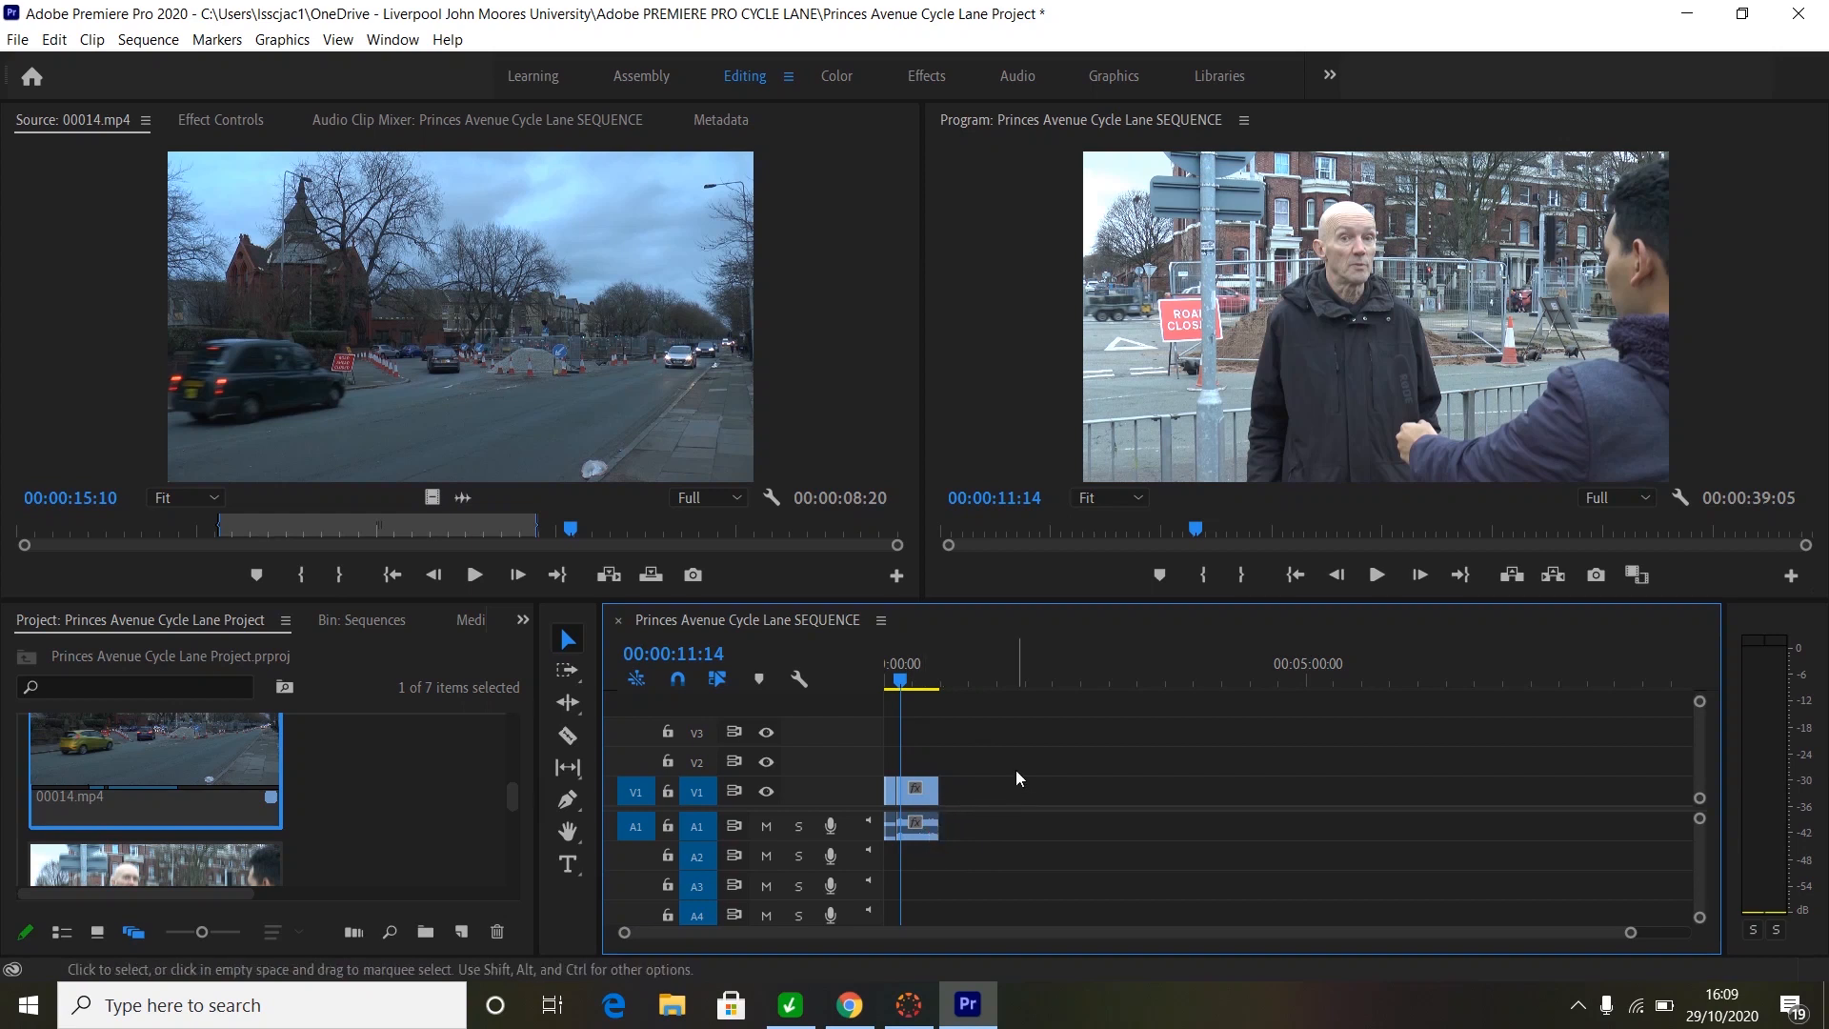
key("Home")
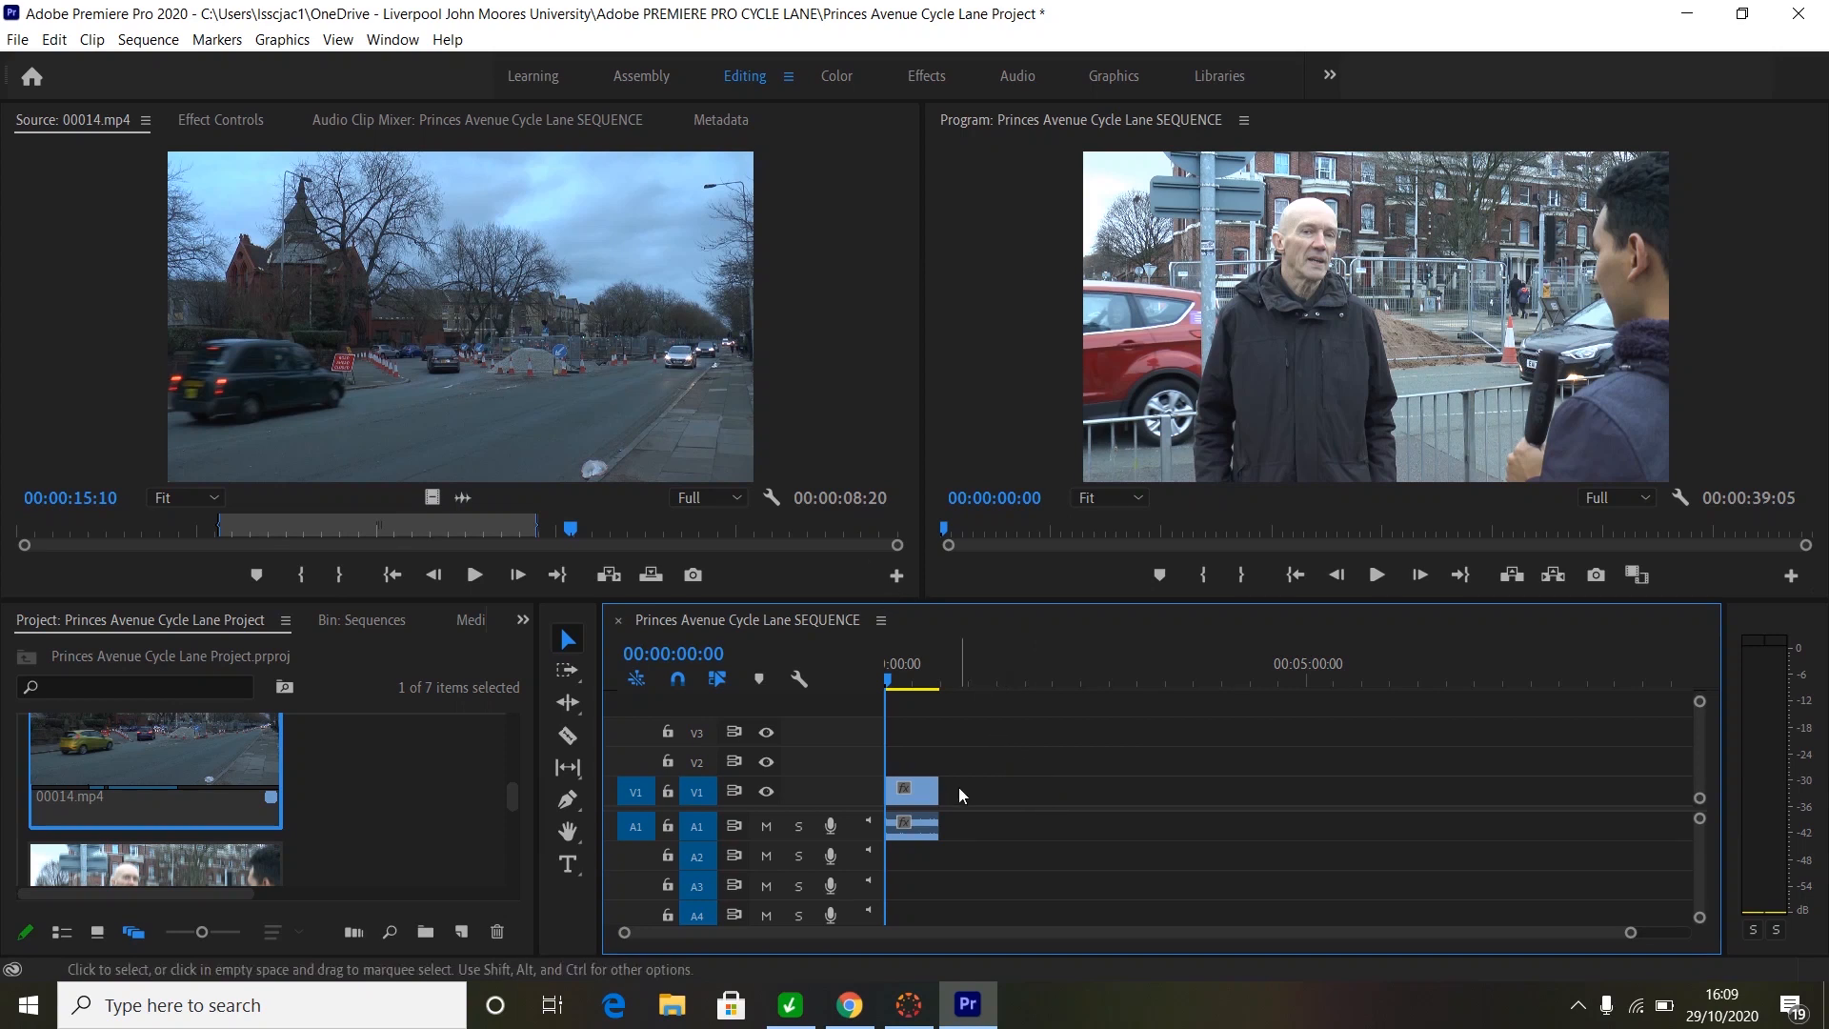
mouse_move(886, 682)
left_mouse_down()
mouse_move(901, 687)
mouse_move(879, 682)
left_mouse_up()
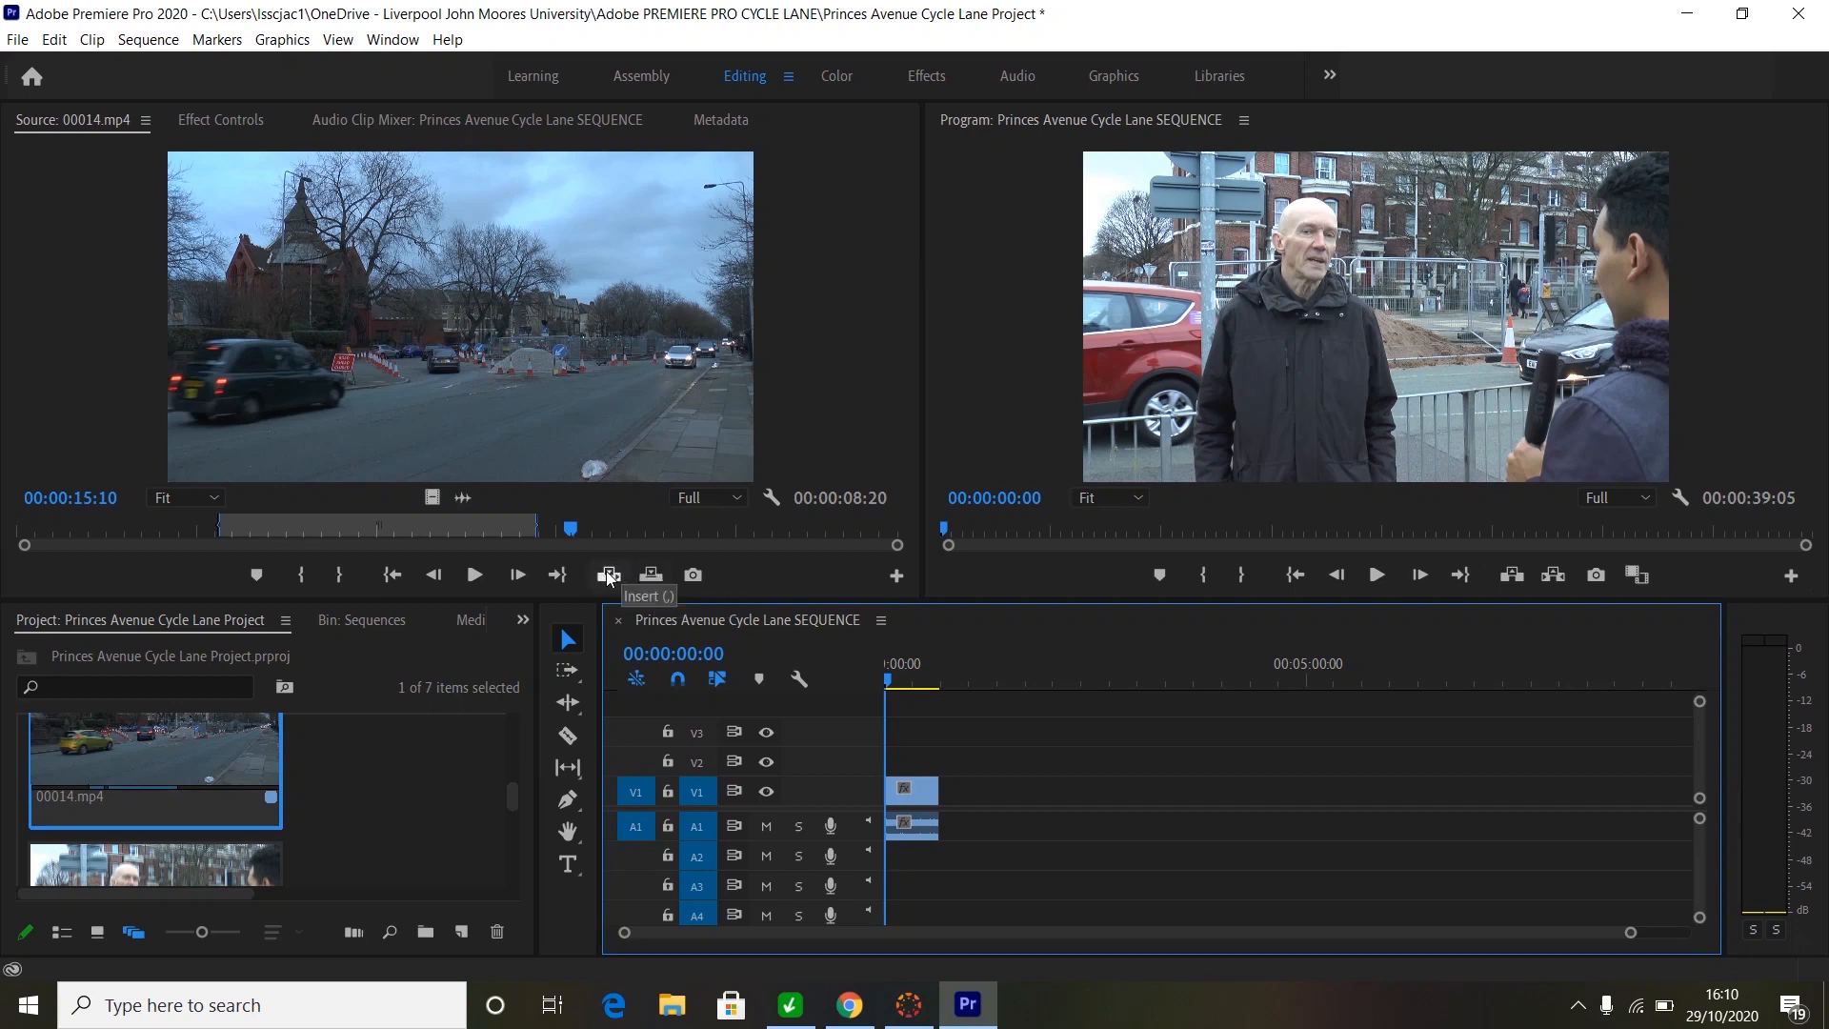
- Insert the road-scene section at the sequence start and play the result from the beginning
left_click(609, 575)
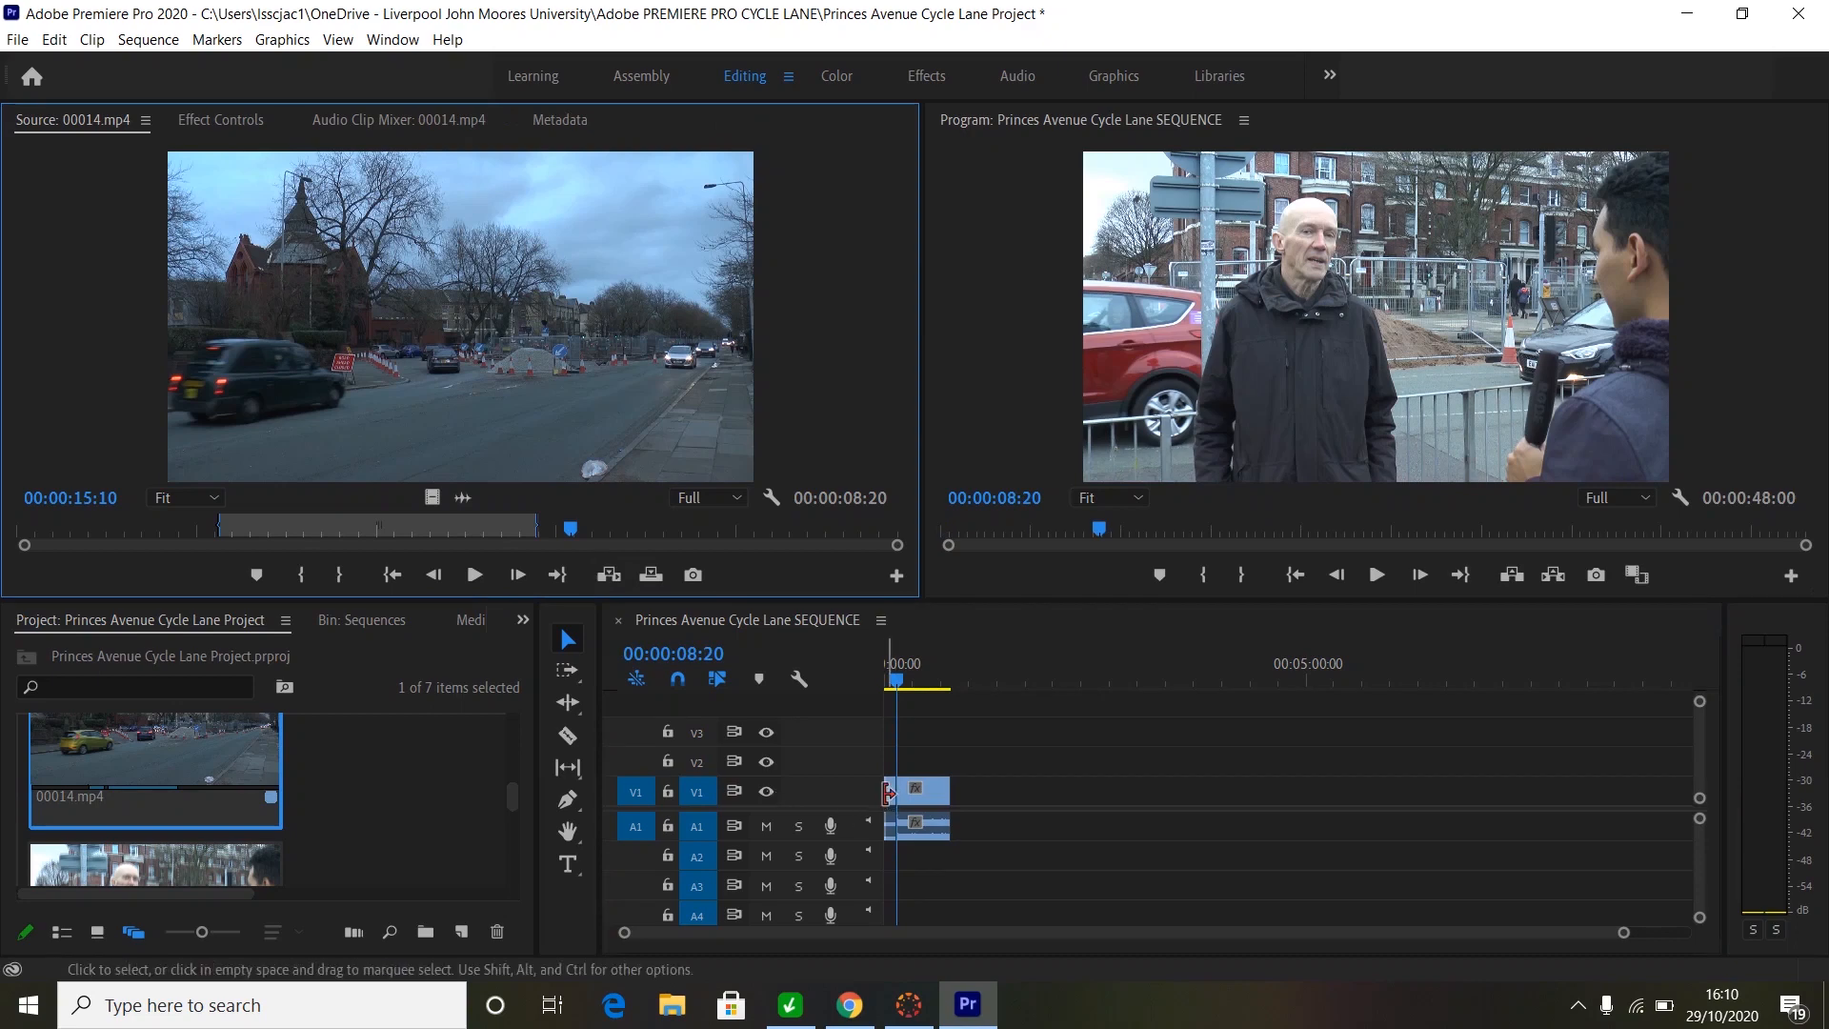
left_click(896, 681)
left_click_drag(896, 681, 886, 681)
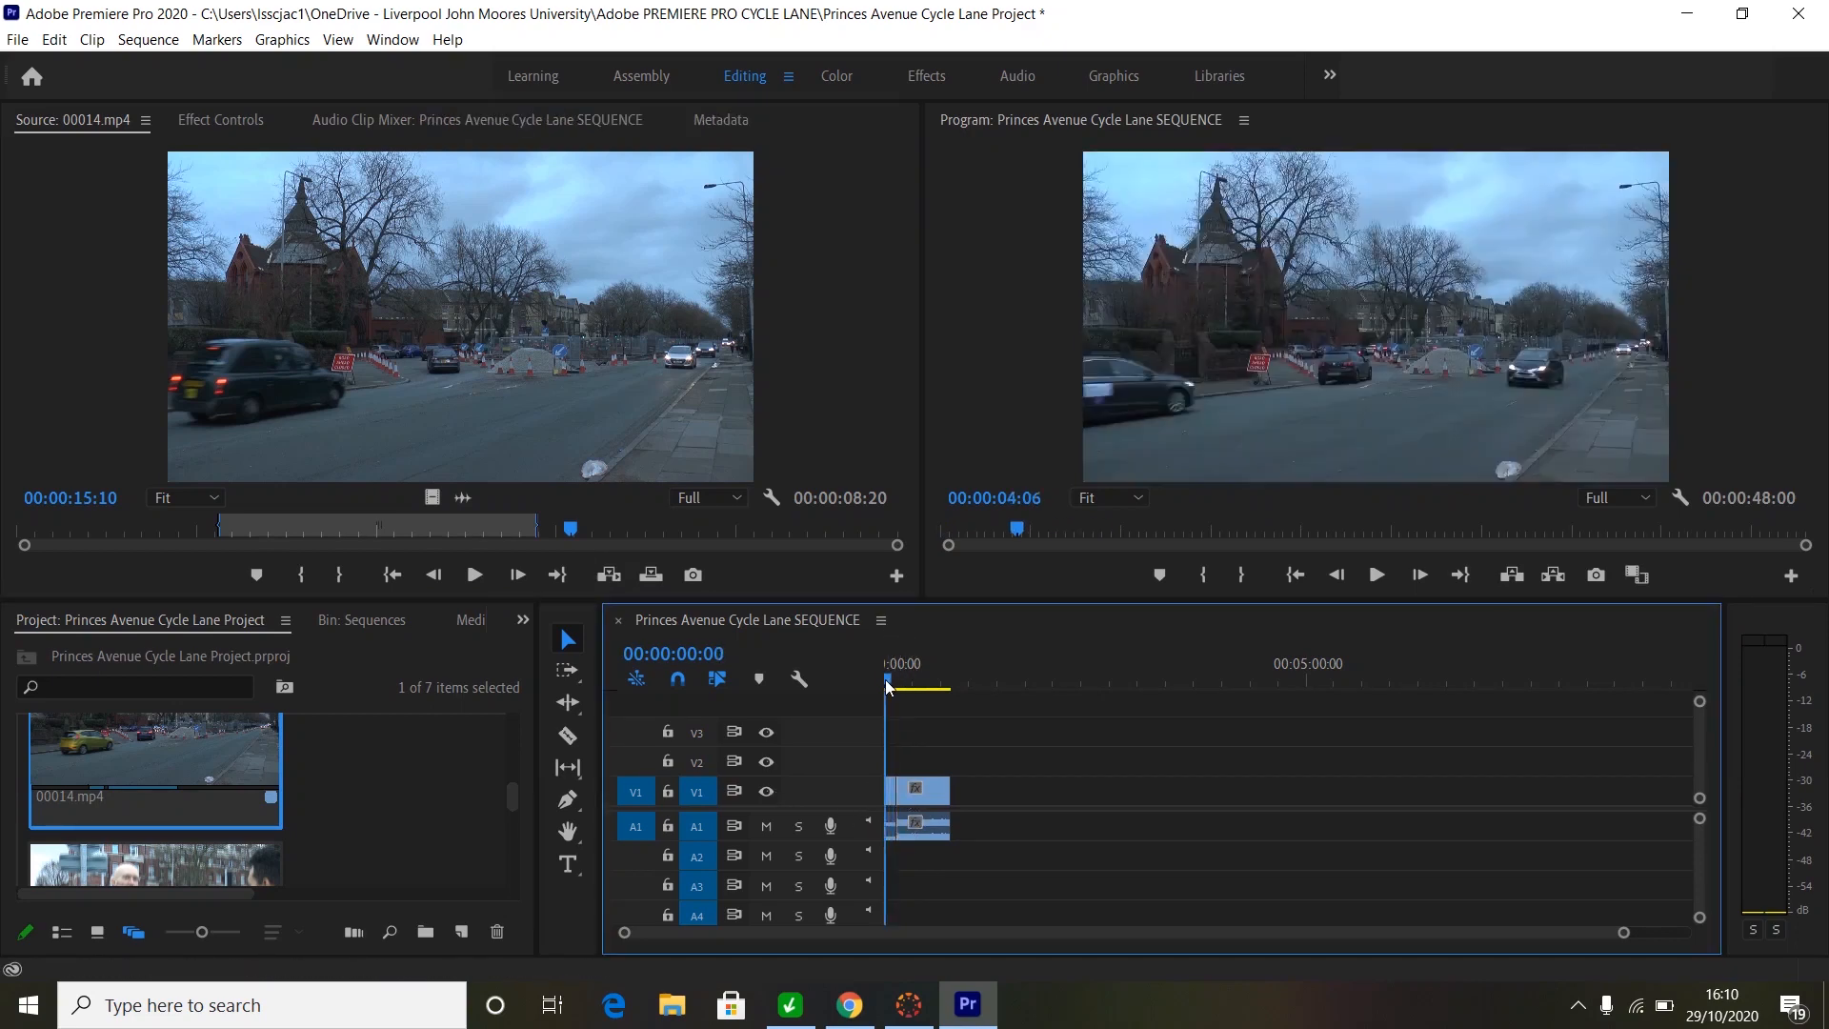
key("space")
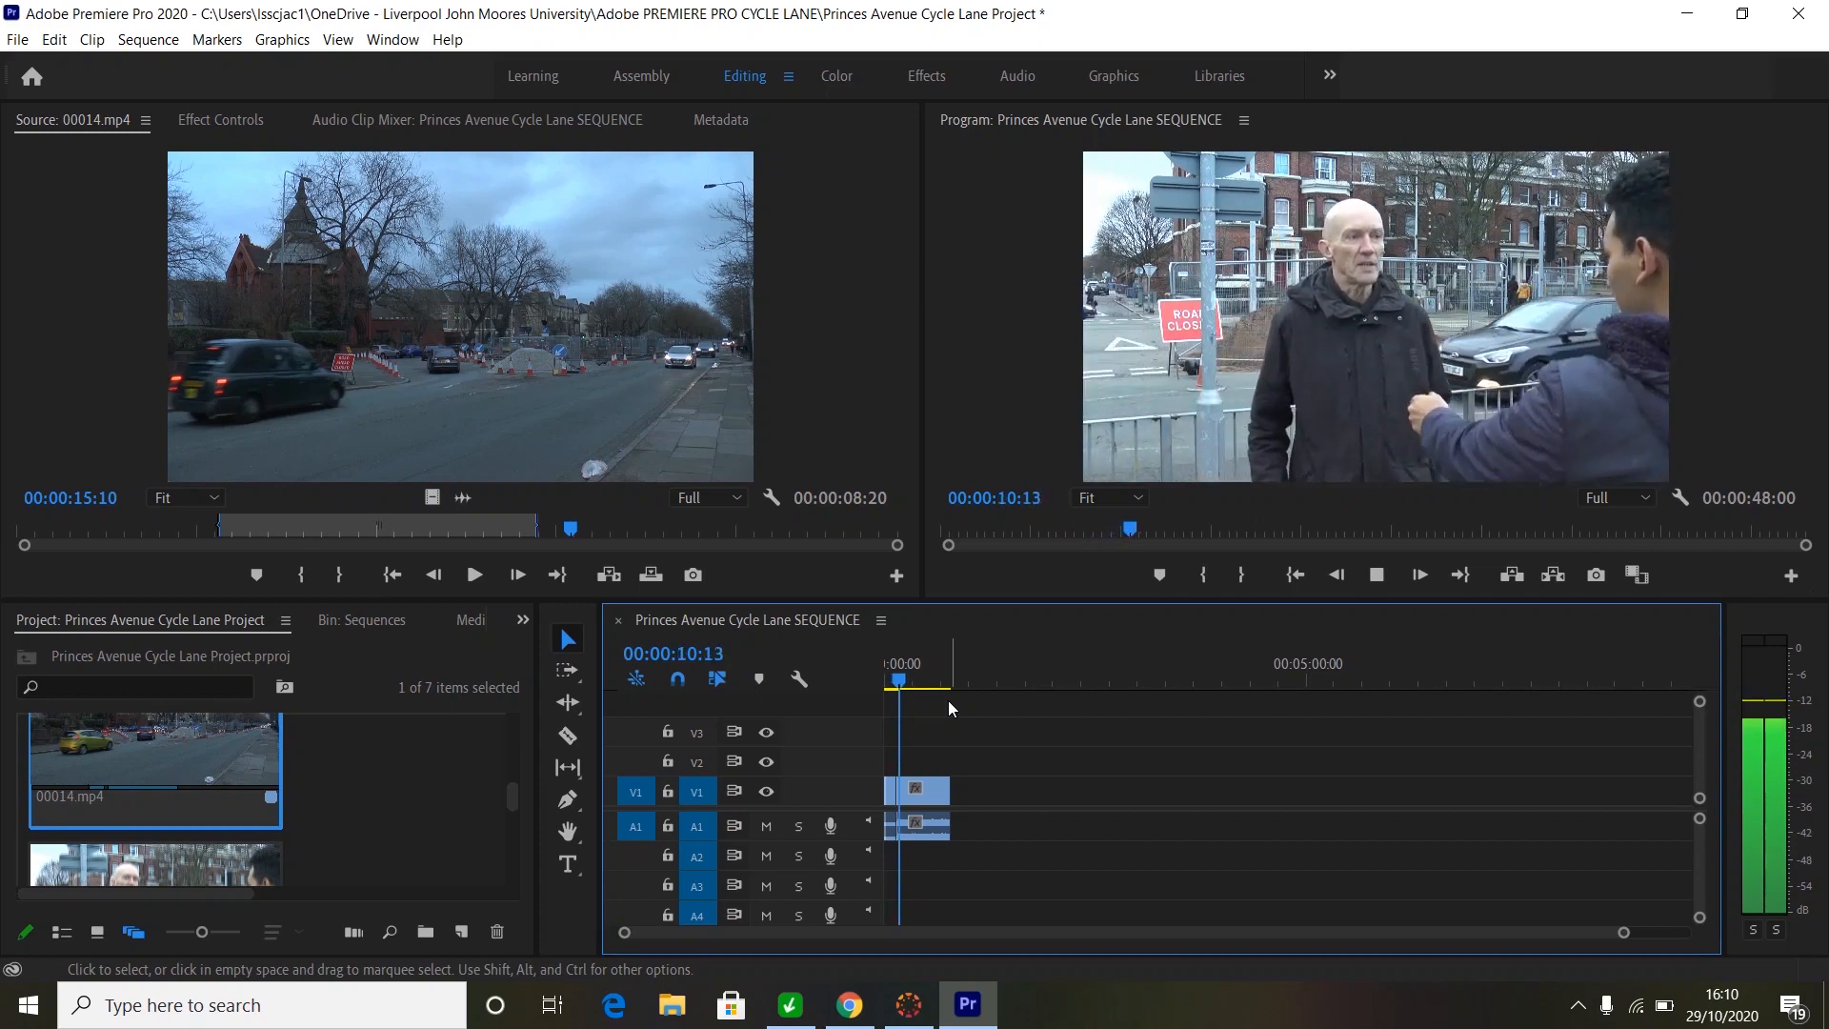
key("space")
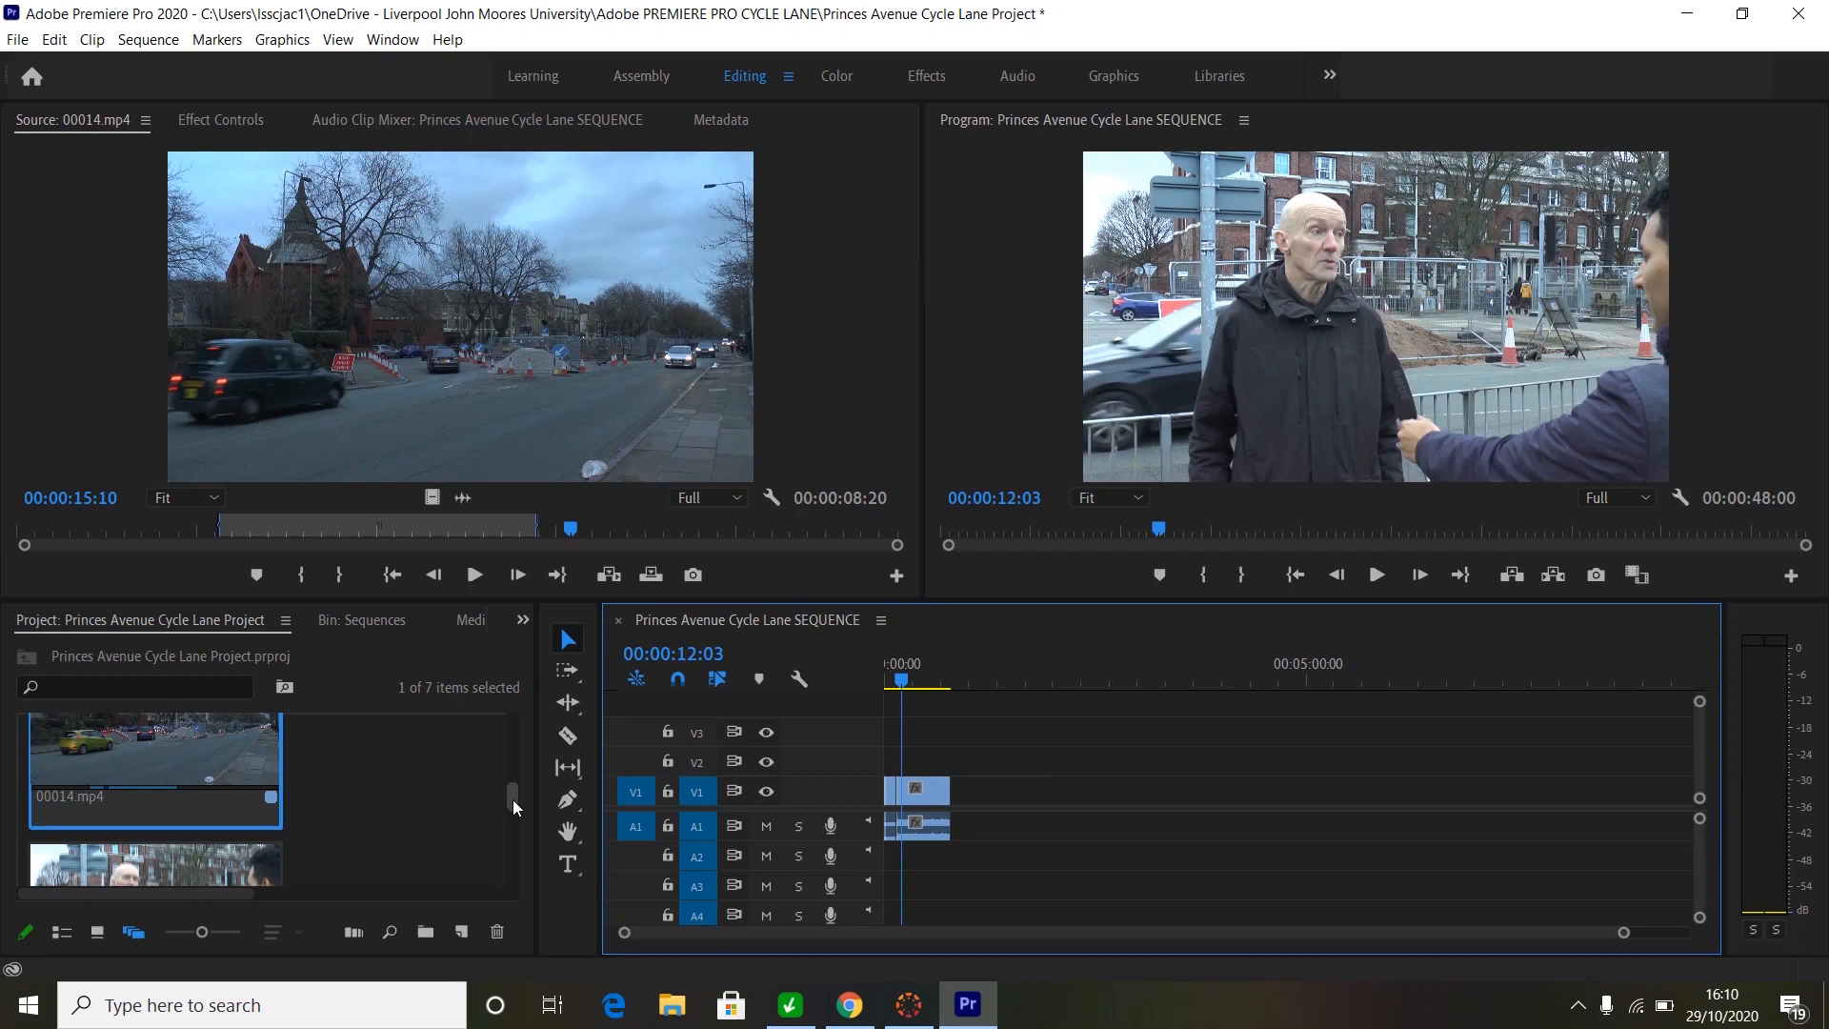
- Load the fenced-hut clip 00012.mp4 into the Source monitor
left_click_drag(512, 798, 515, 774)
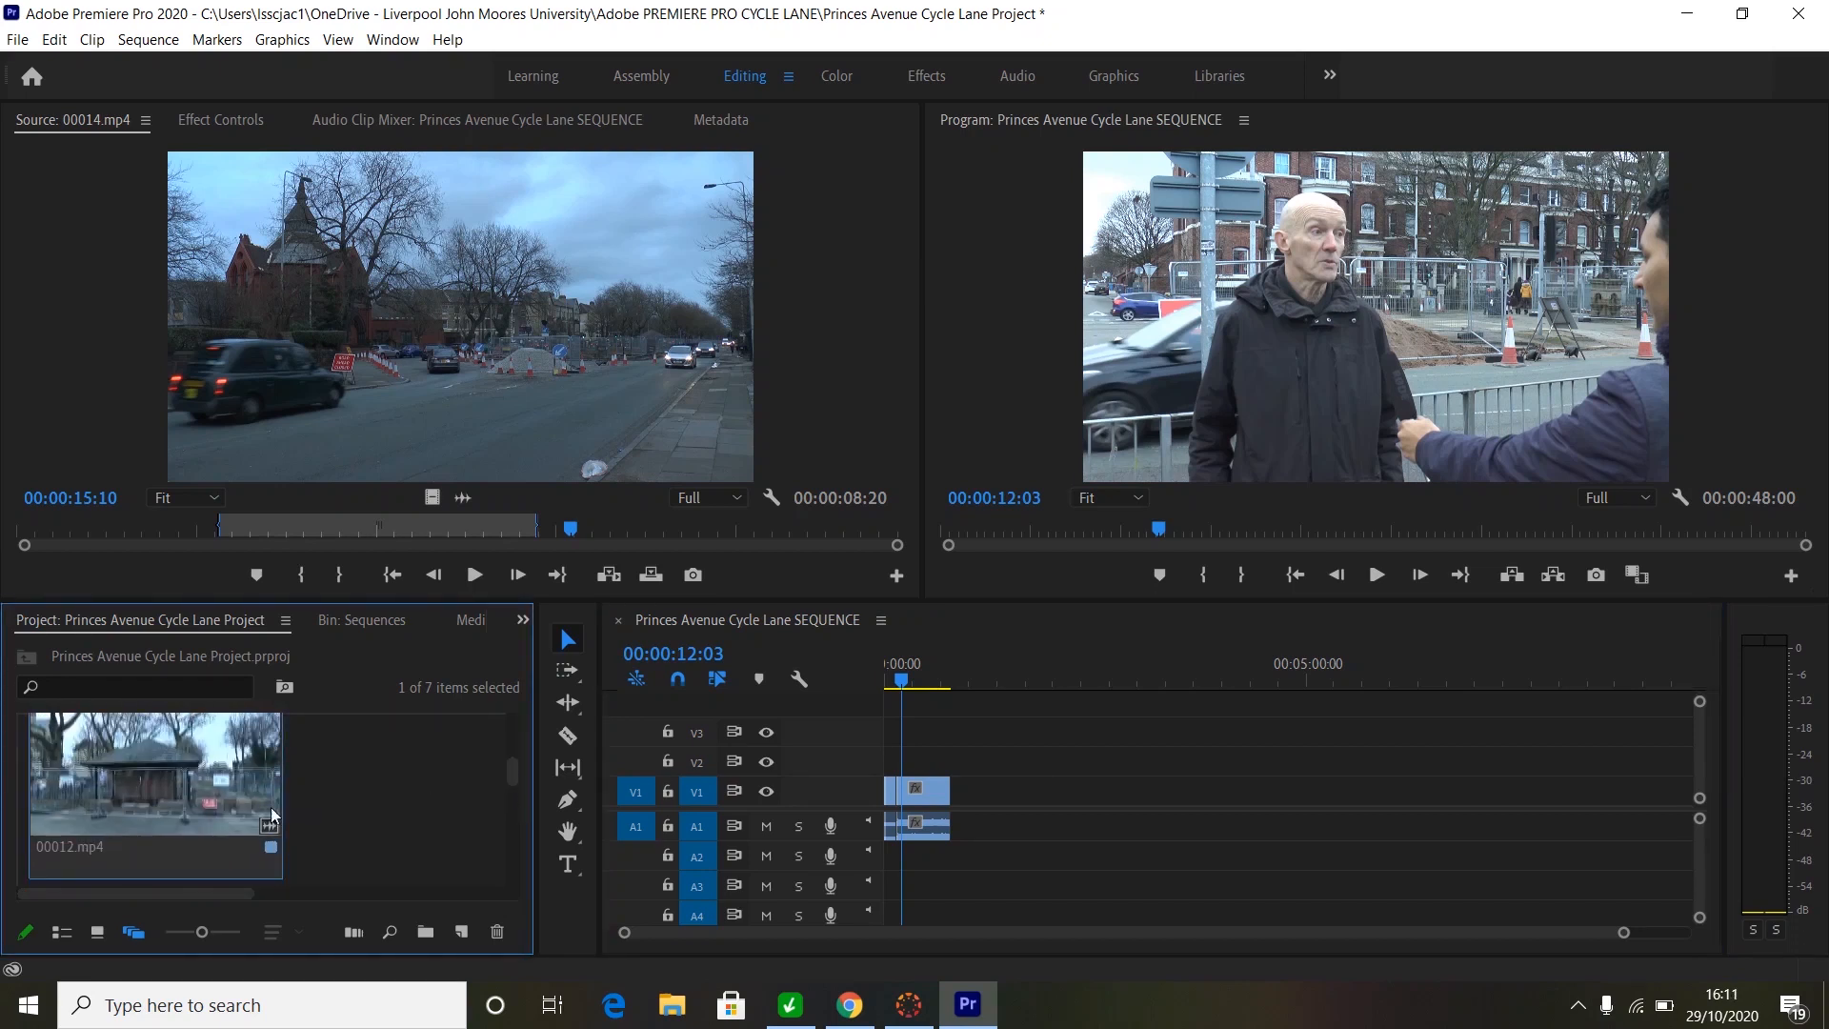
left_click(126, 787)
left_click_drag(378, 299, 389, 353)
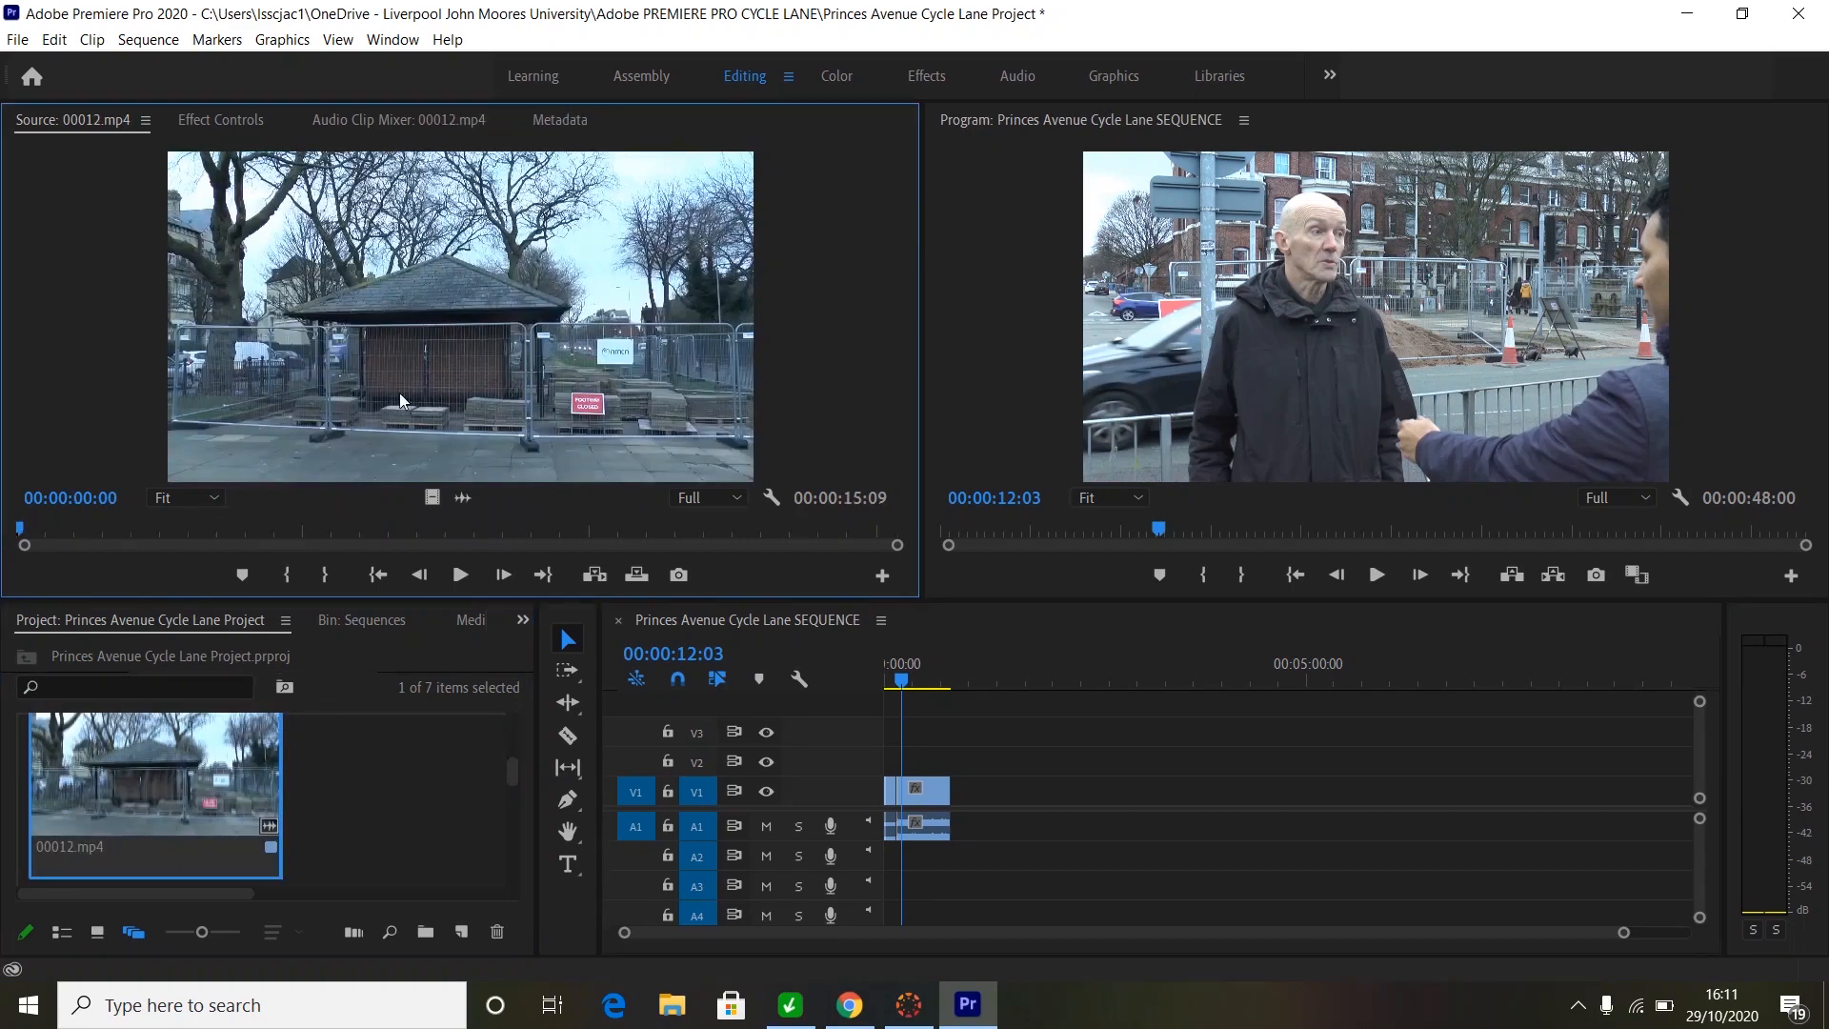
- Mark 00012.mp4 with an In point at 00:00:04:14 and an Out point at 00:00:11:11
key("space")
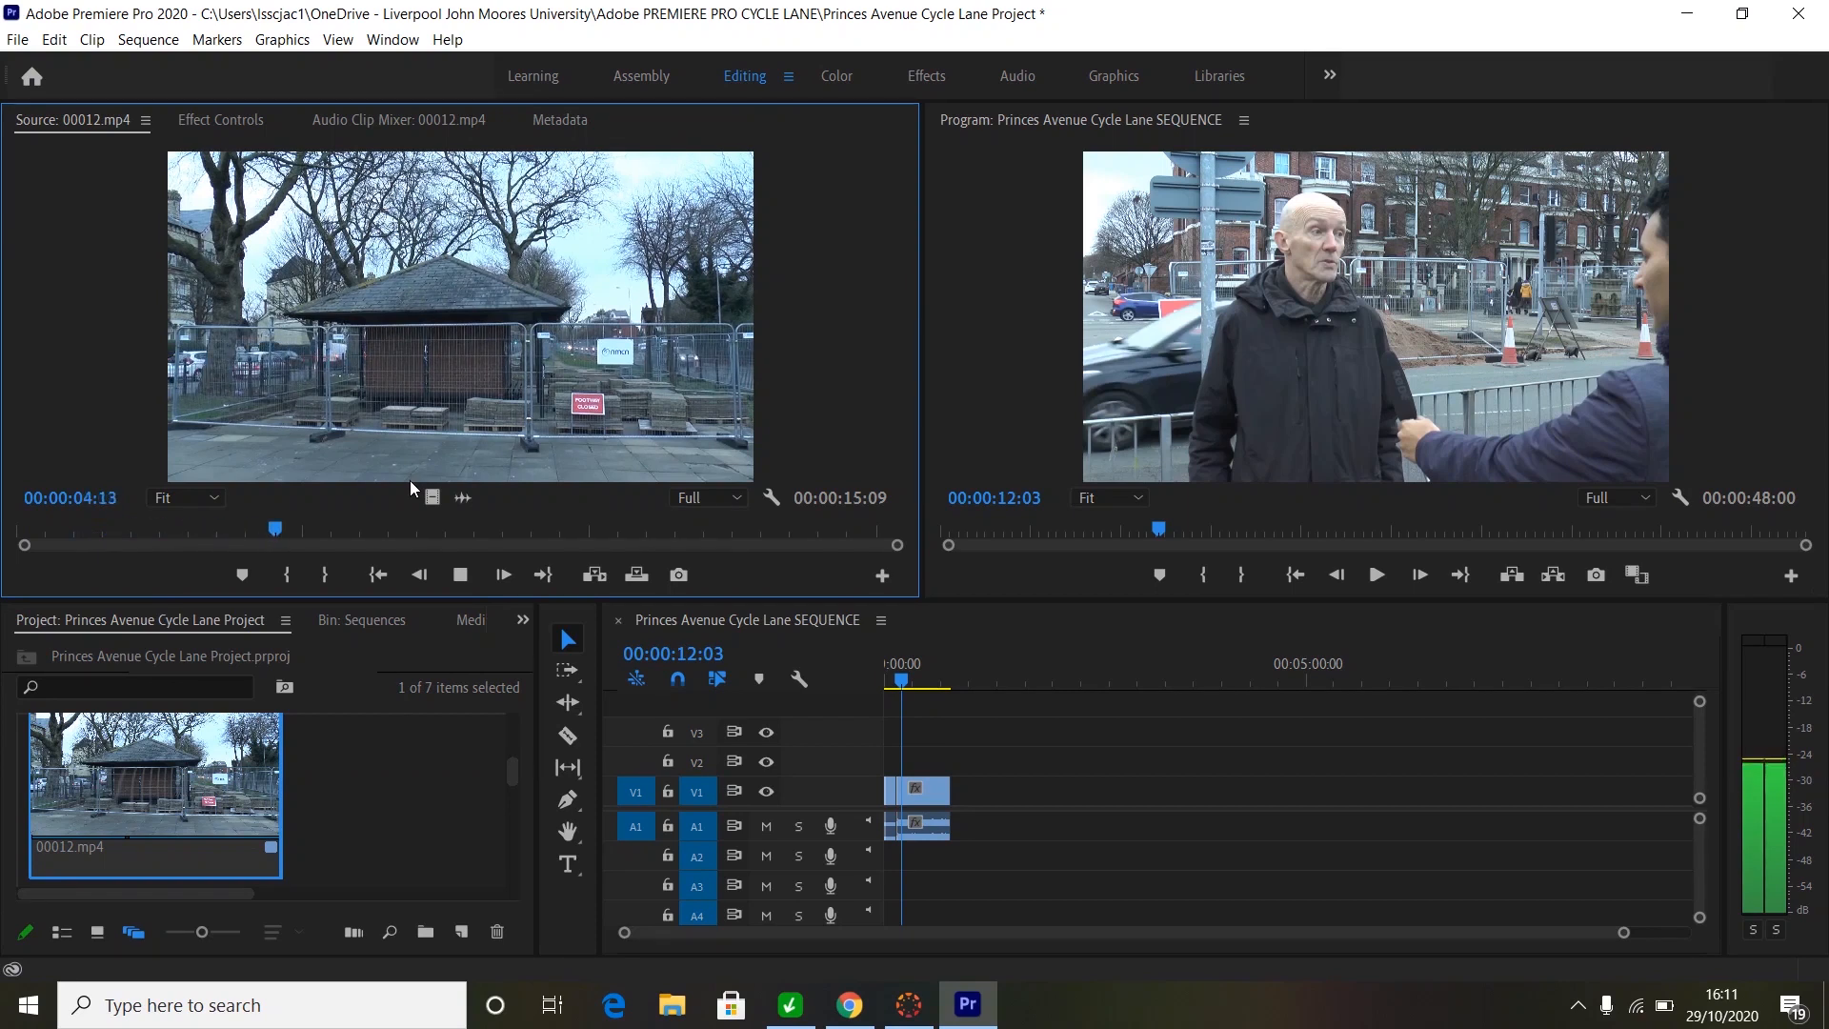
key("space")
key("i")
key("space")
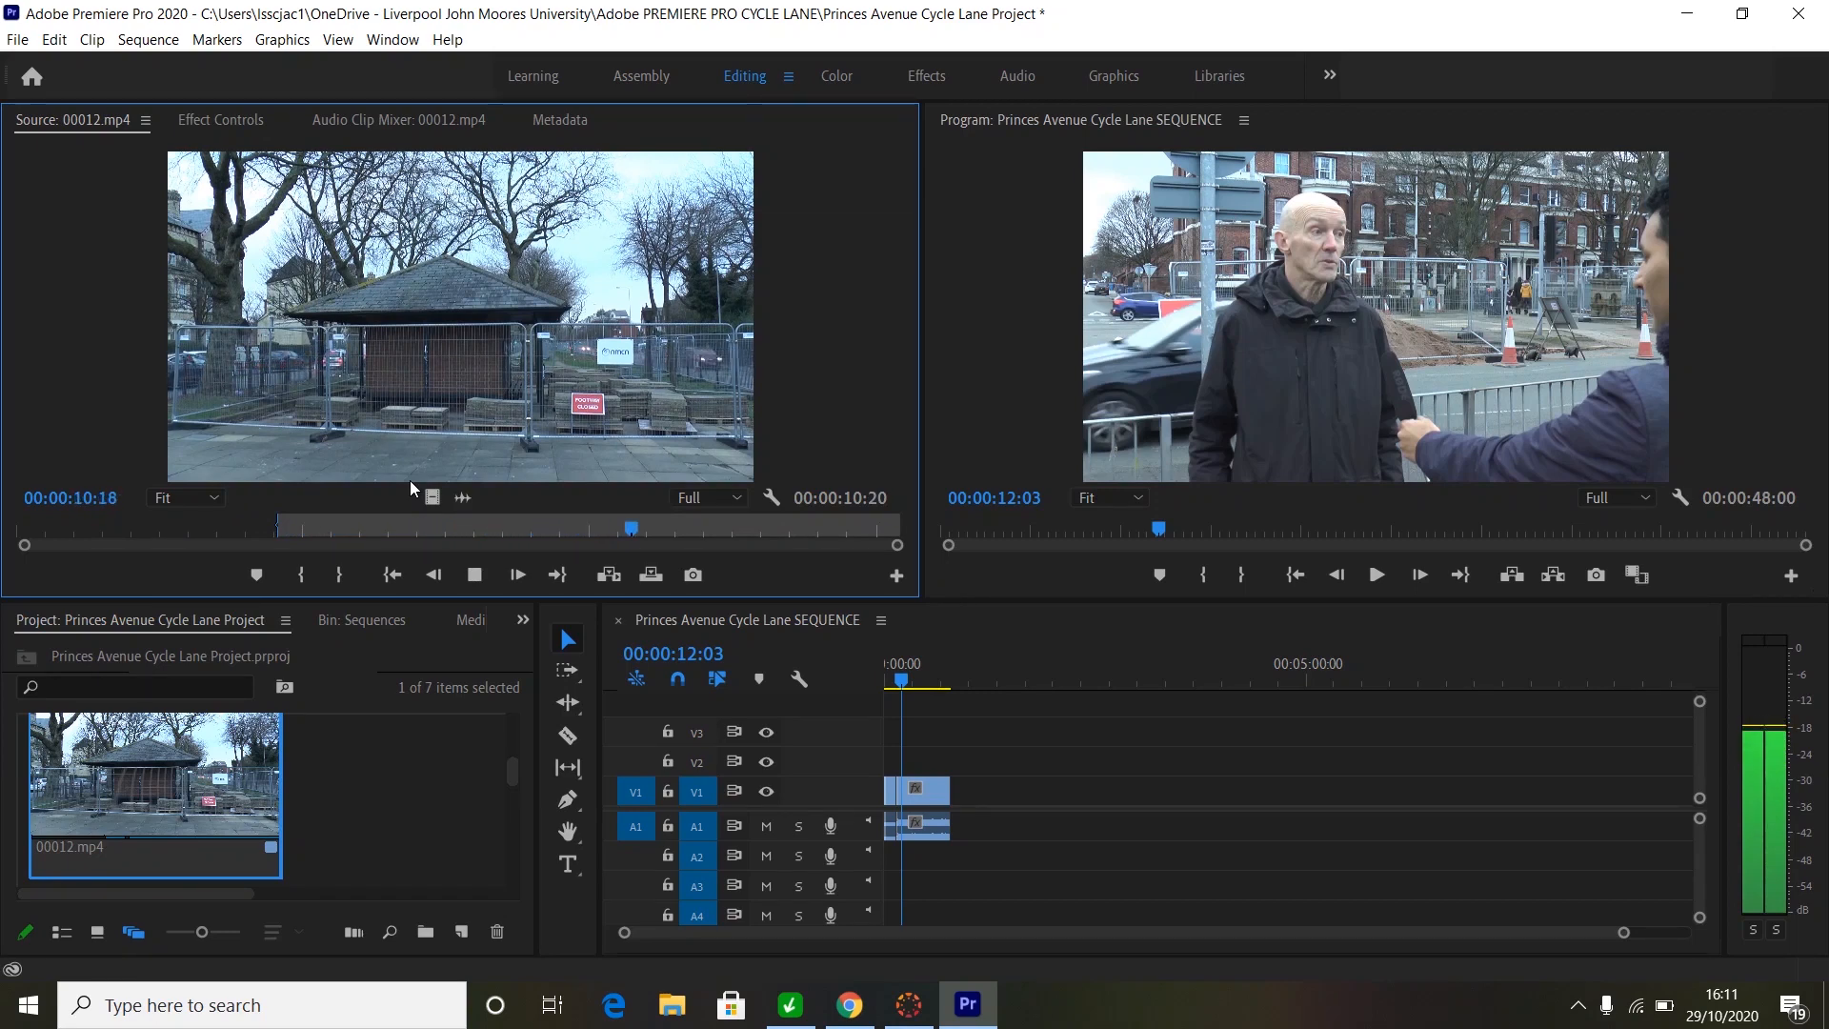
key("space")
key("o")
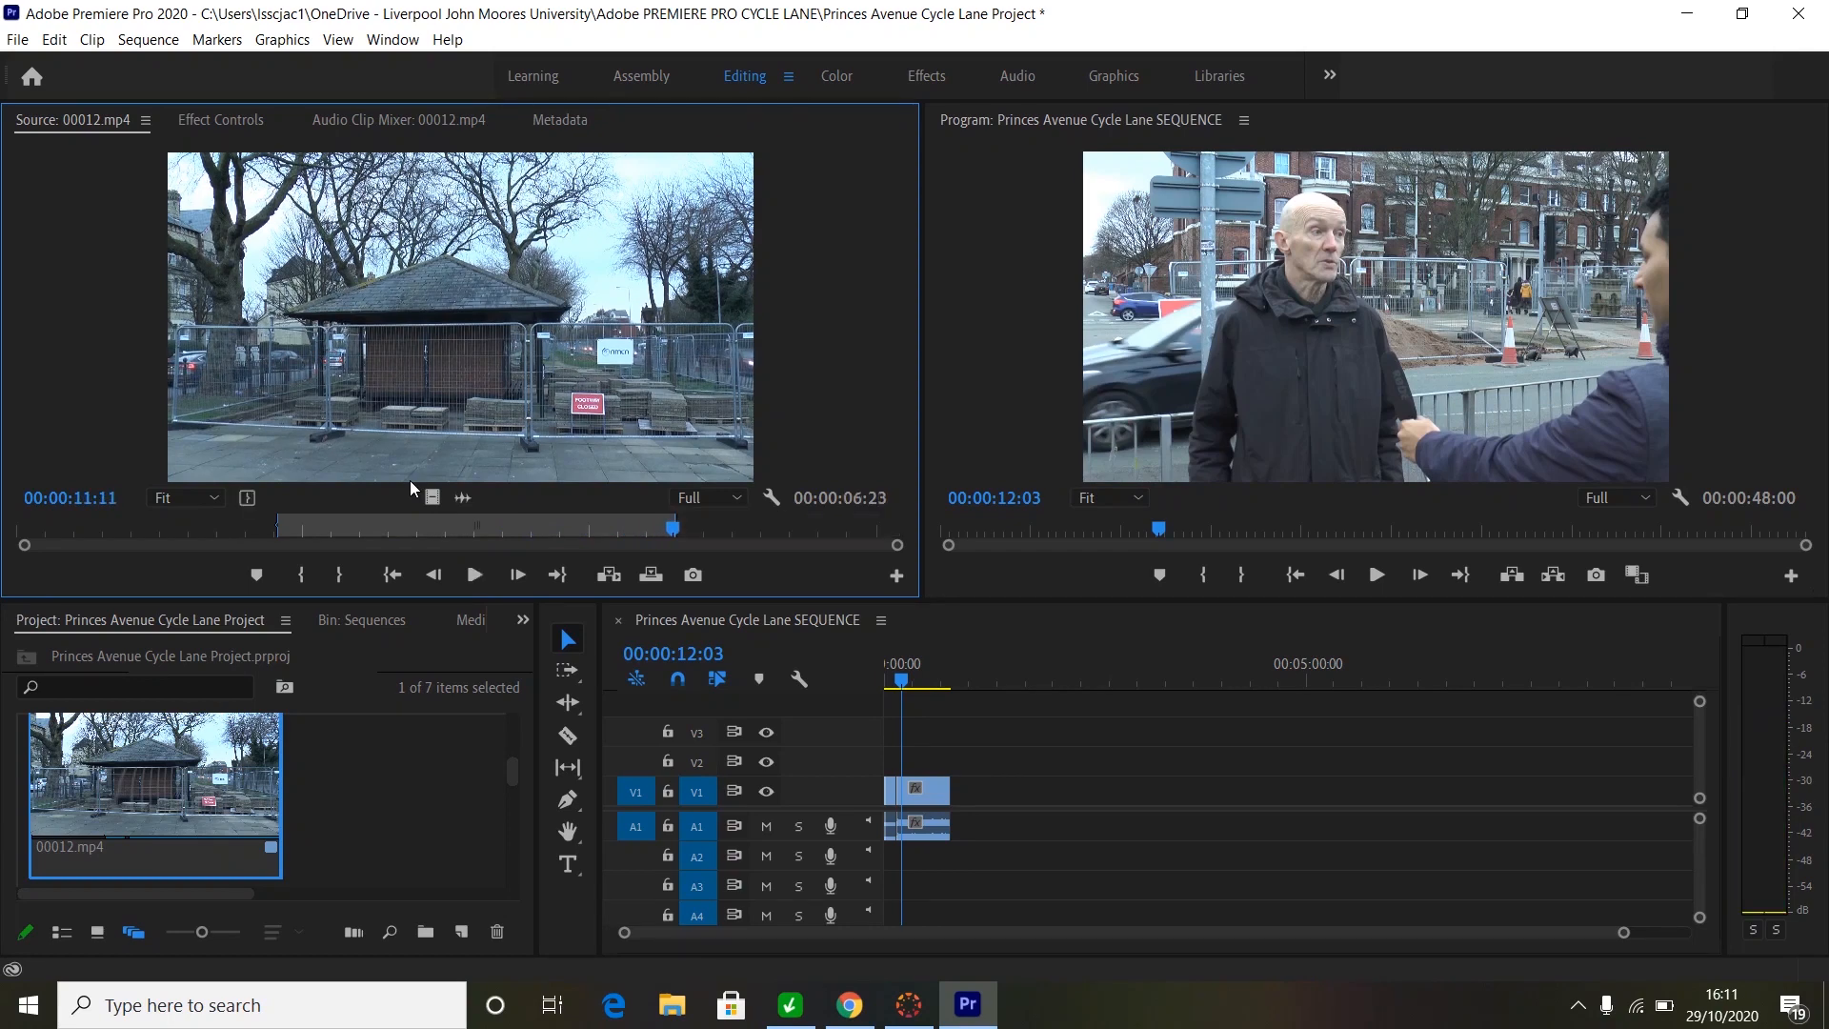
- Step the sequence playhead frame by frame to the first interview frame at 00:00:08:20
left_click(902, 684)
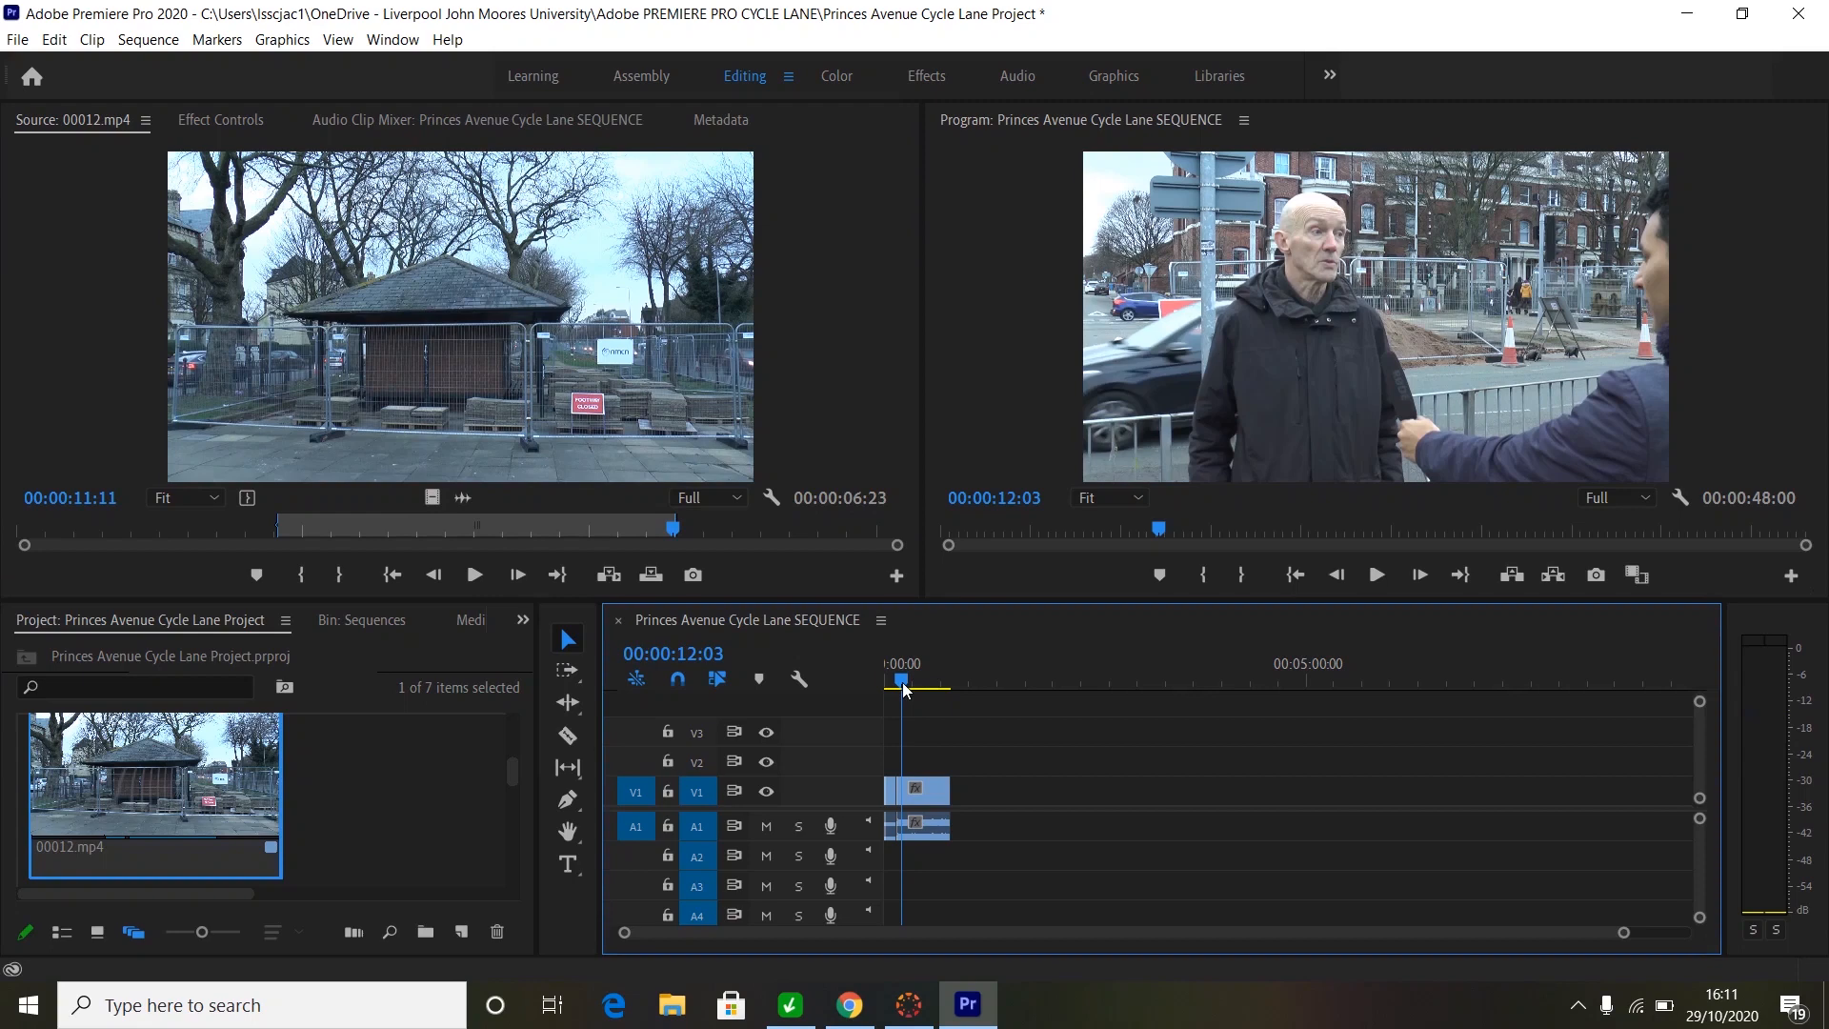
left_click_drag(903, 685, 894, 684)
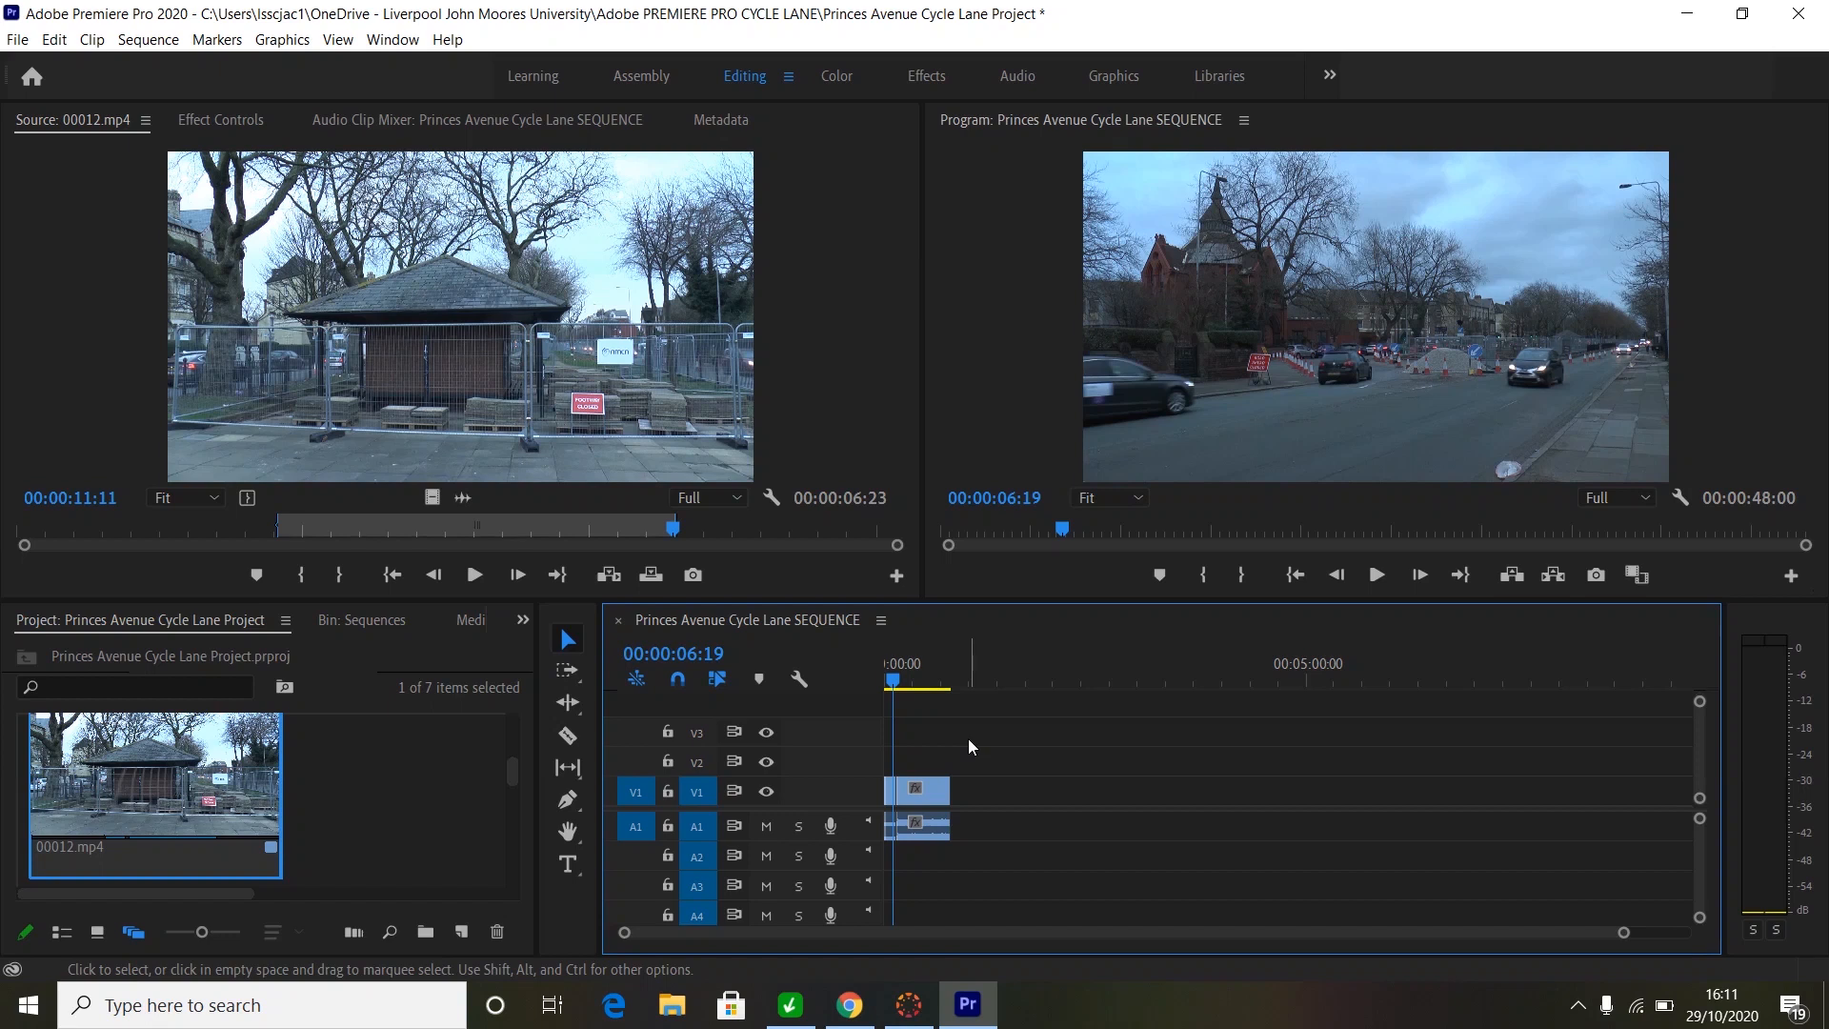
key("Right")
key("Right")
key("Right")
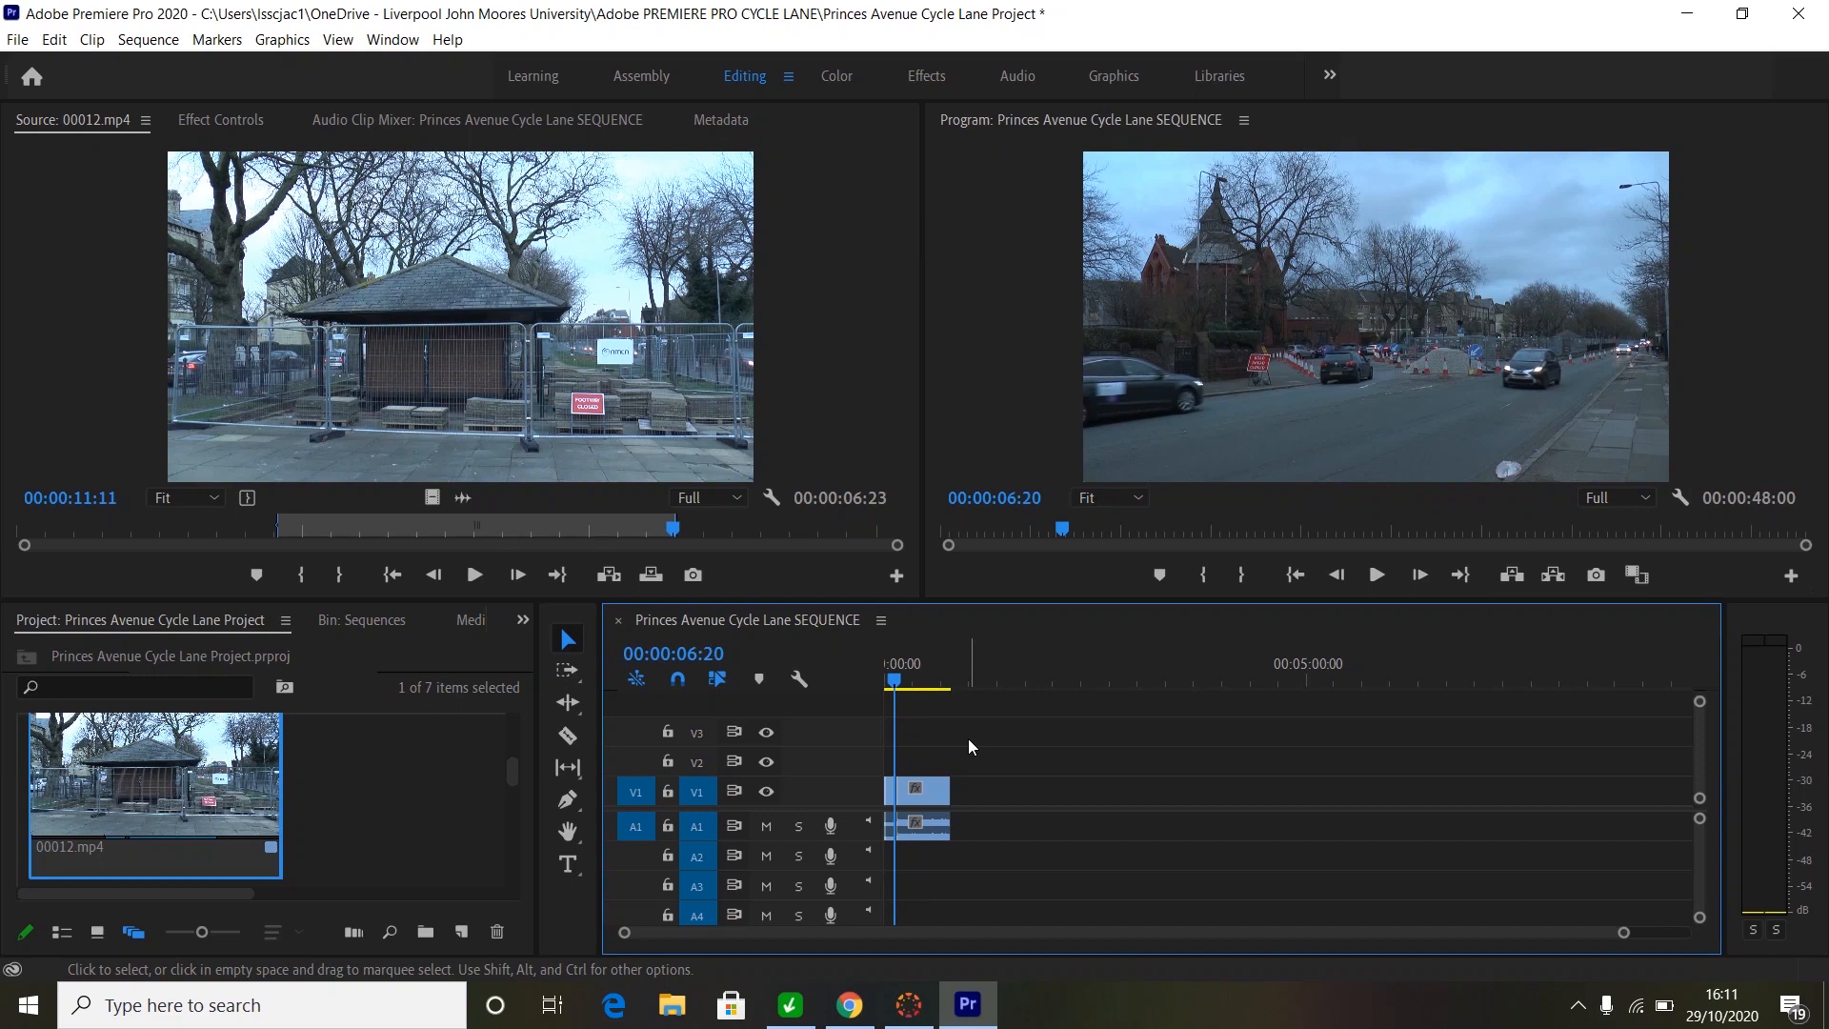
key("Right")
key("Right")
key("Right")
key("Right")
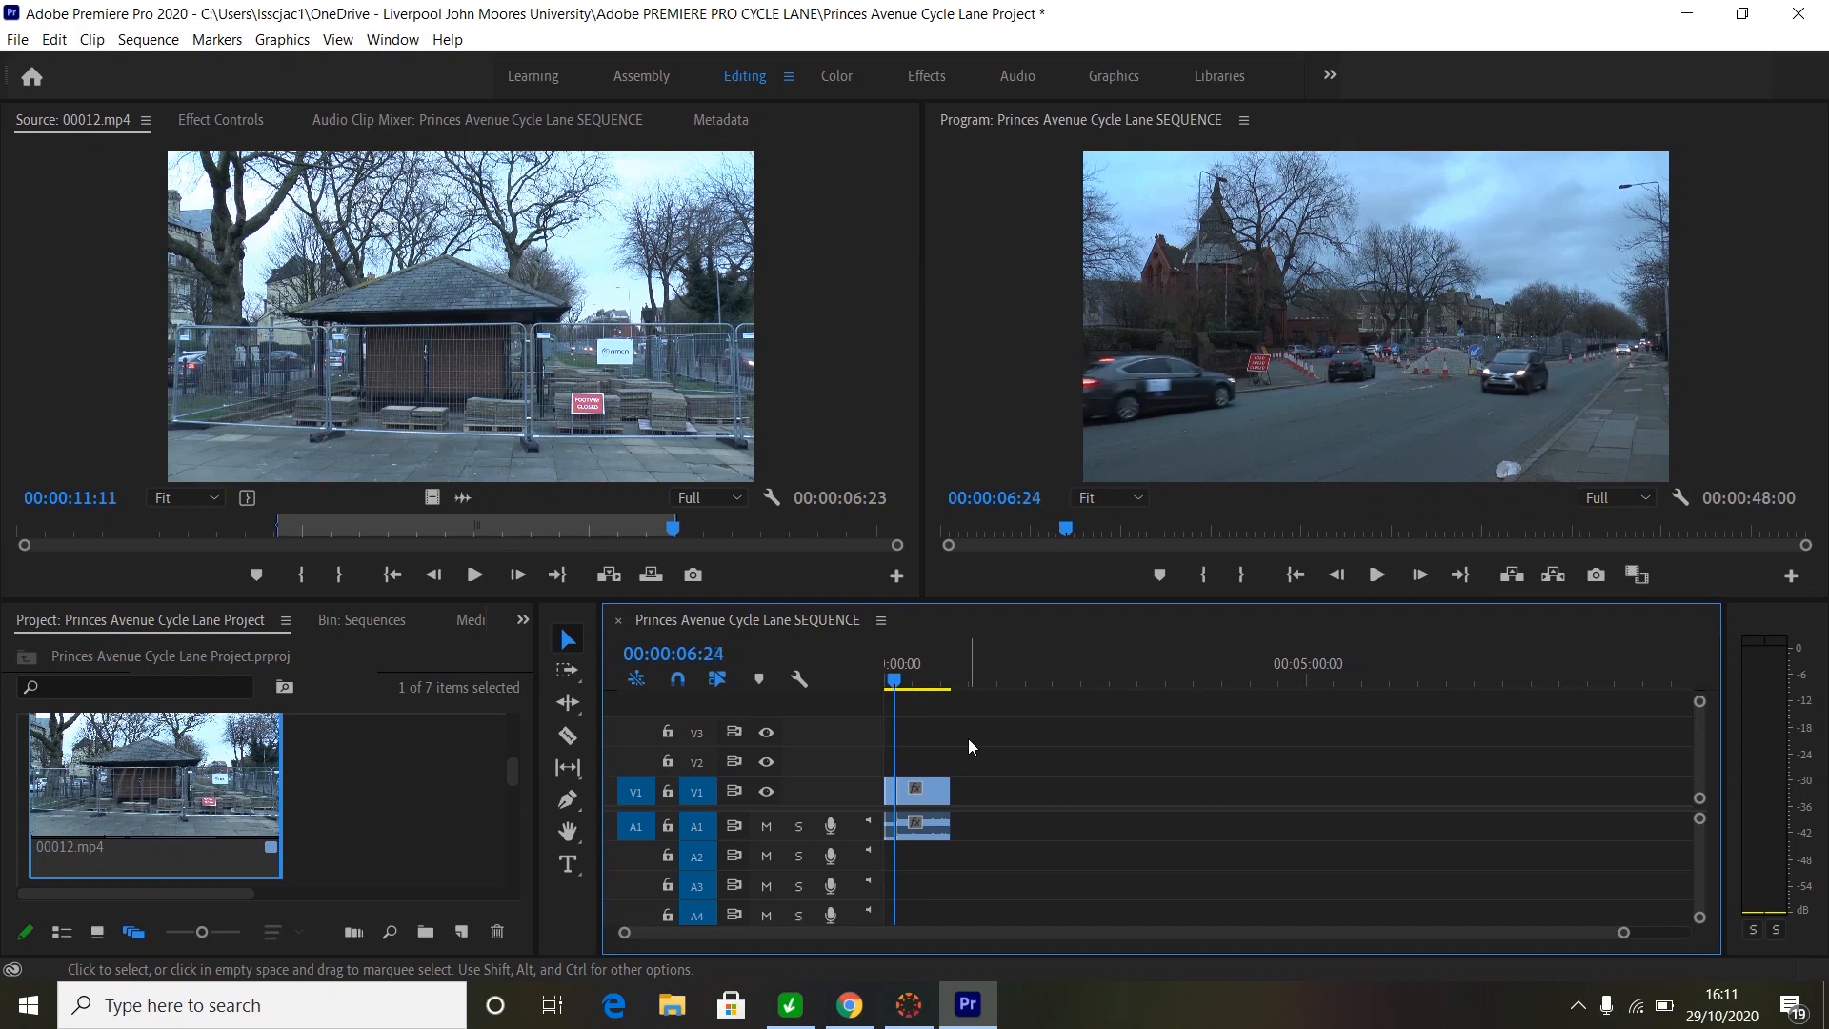
key("Right")
key("Right")
key("Right")
key("Right")
key("Right")
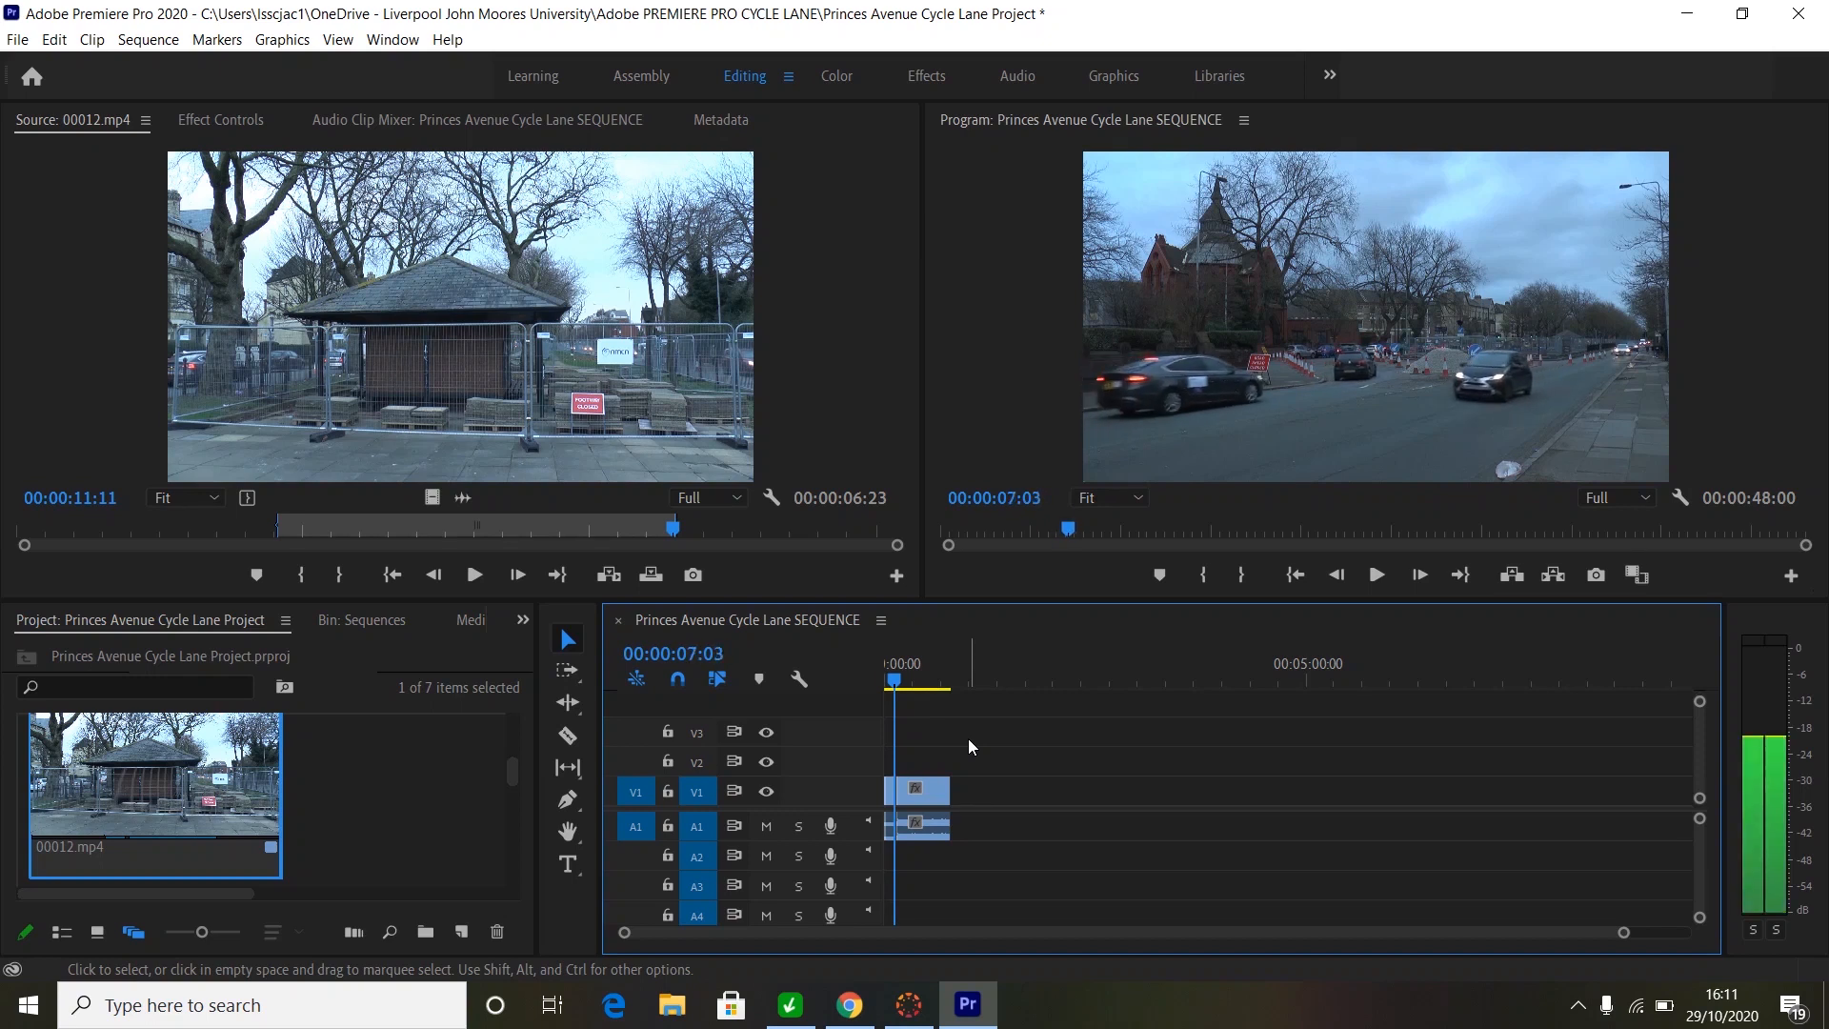
key("Right")
key("Right")
key("Right")
key("Right")
key("Right")
key("Right")
key("Right")
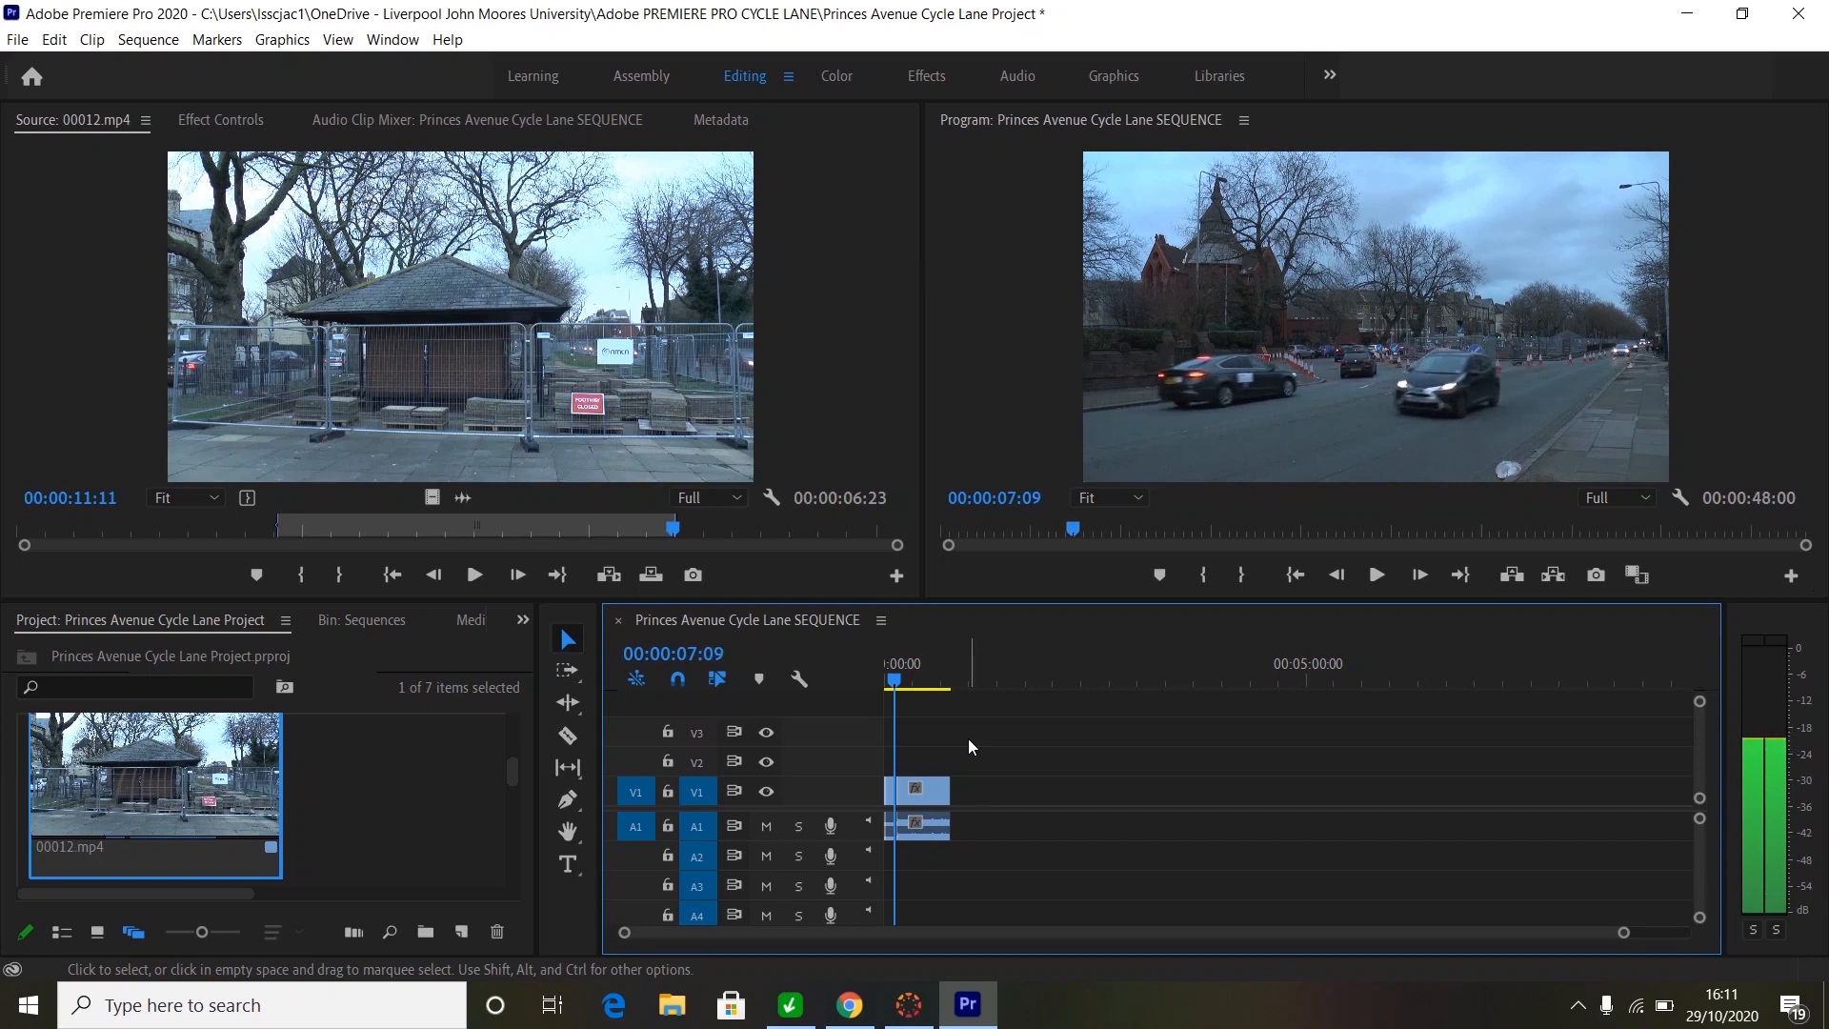
key("Right")
key("Right")
key("Right")
key("Right")
key("Right")
key("Right")
key("Right")
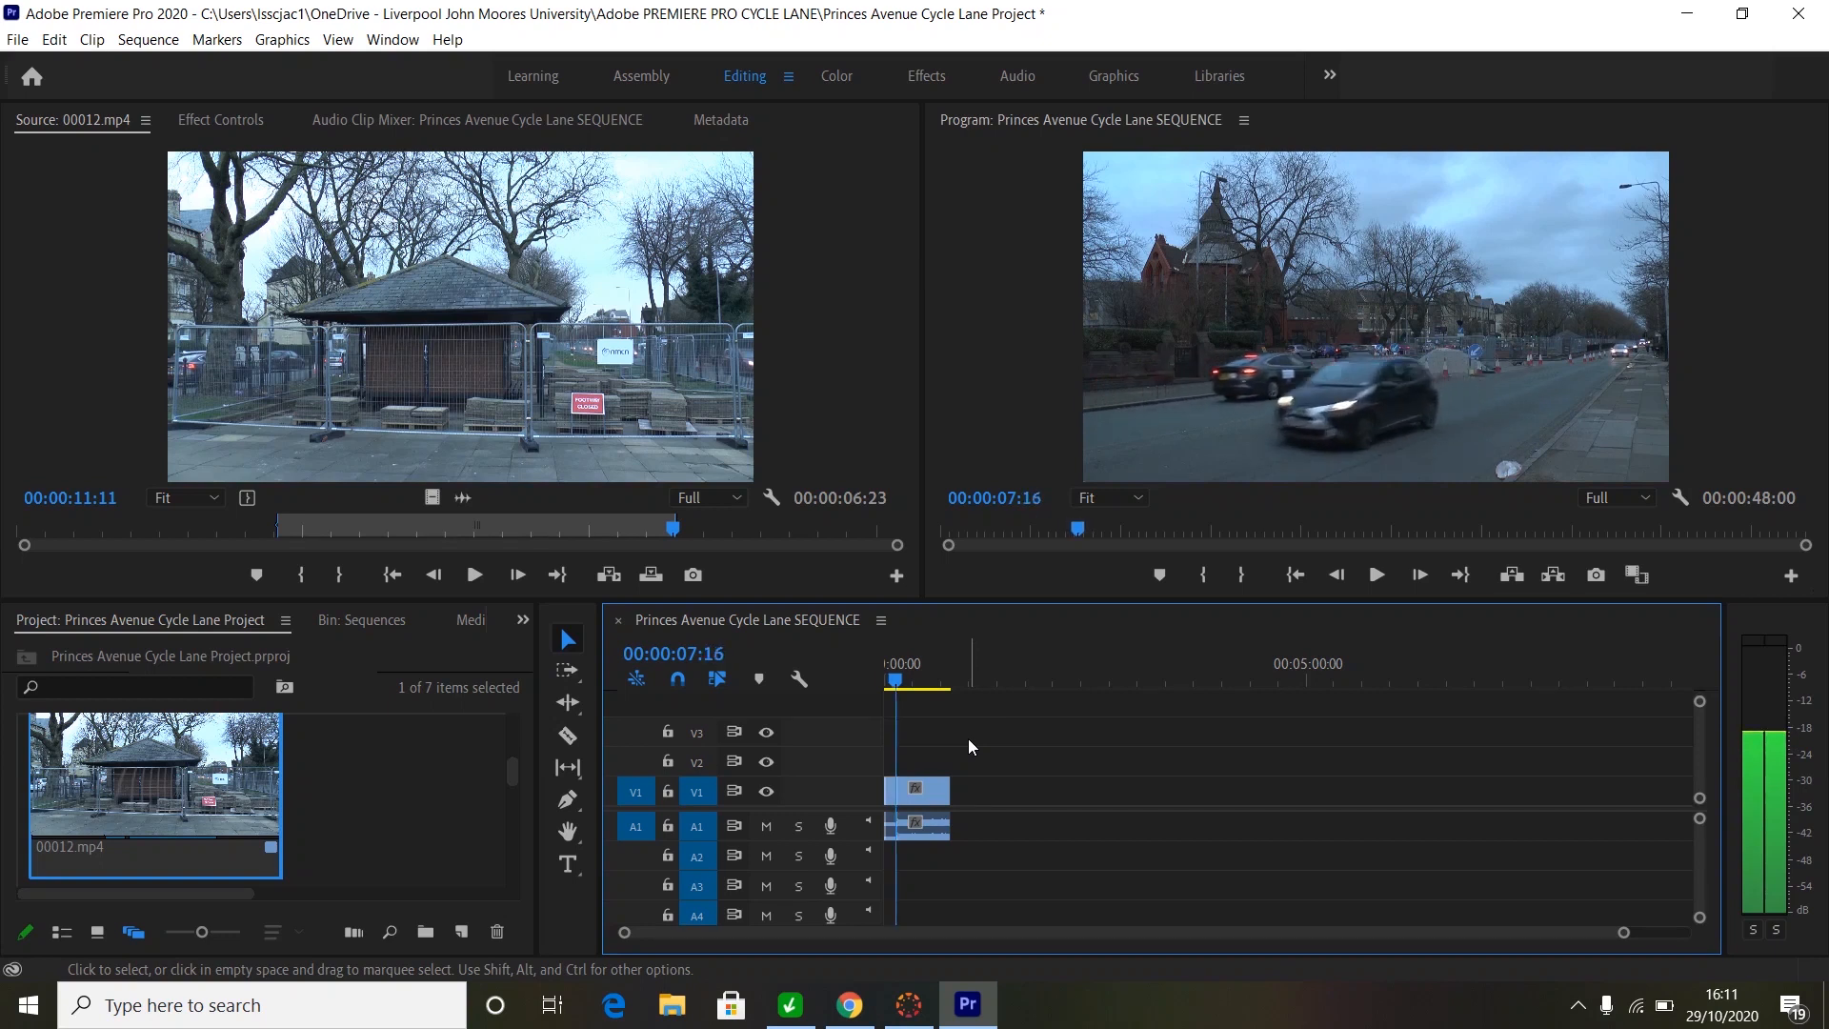
key("Right")
key("Right")
key("Right")
key("Right")
key("Right")
key("Right")
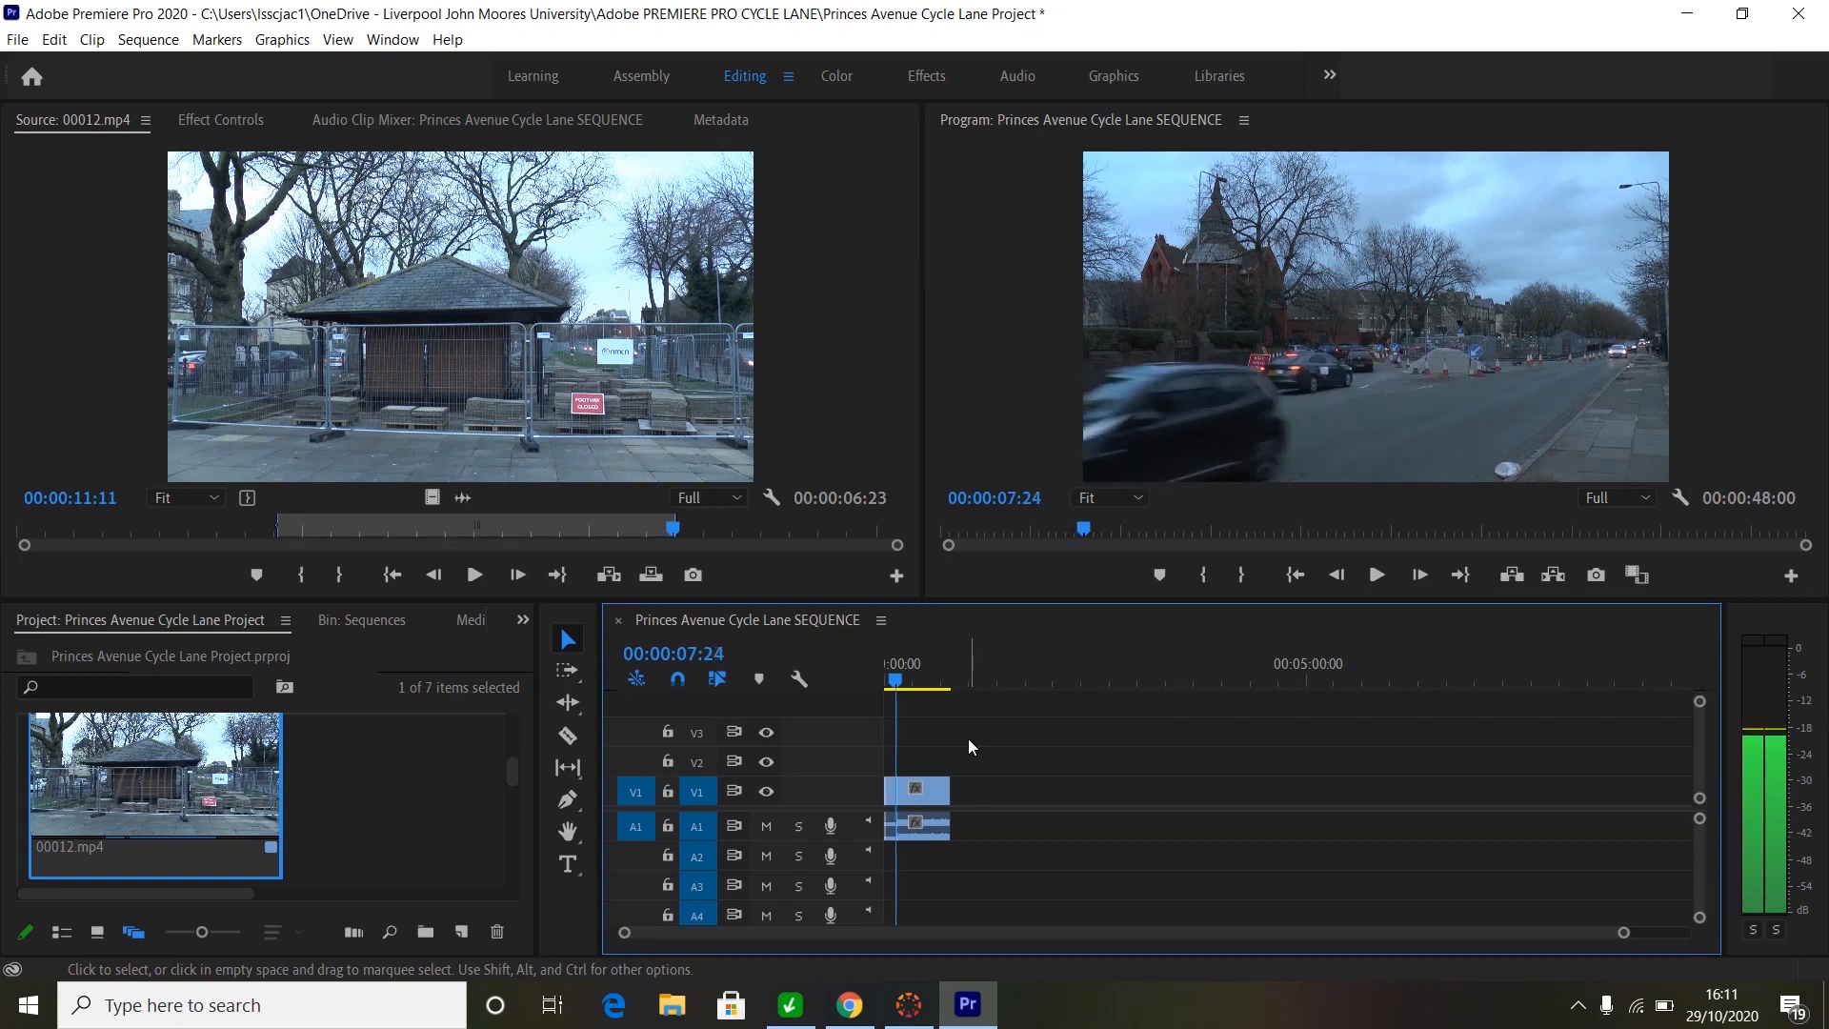
key("Right")
key("Right")
key("Right")
key("Right")
key("Right")
key("Right")
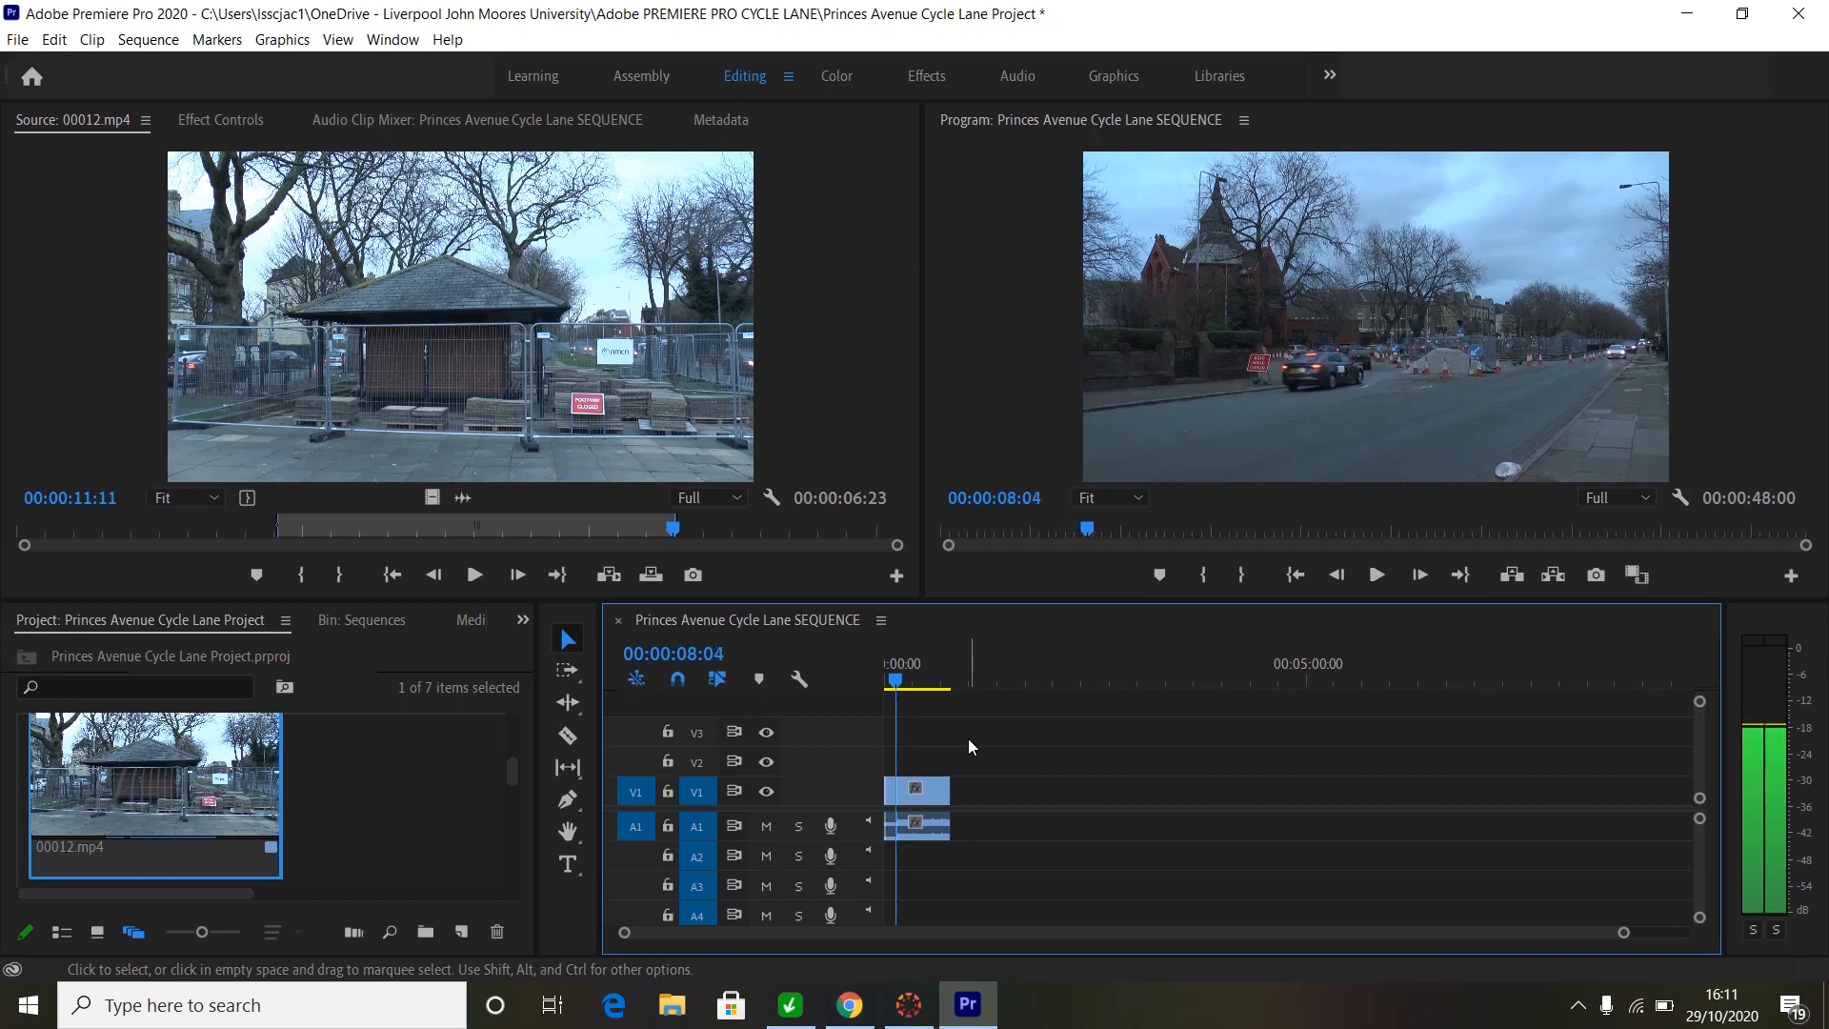
key("Right")
key("Right")
key("Right")
key("Right")
key("Right")
key("Right")
key("Right")
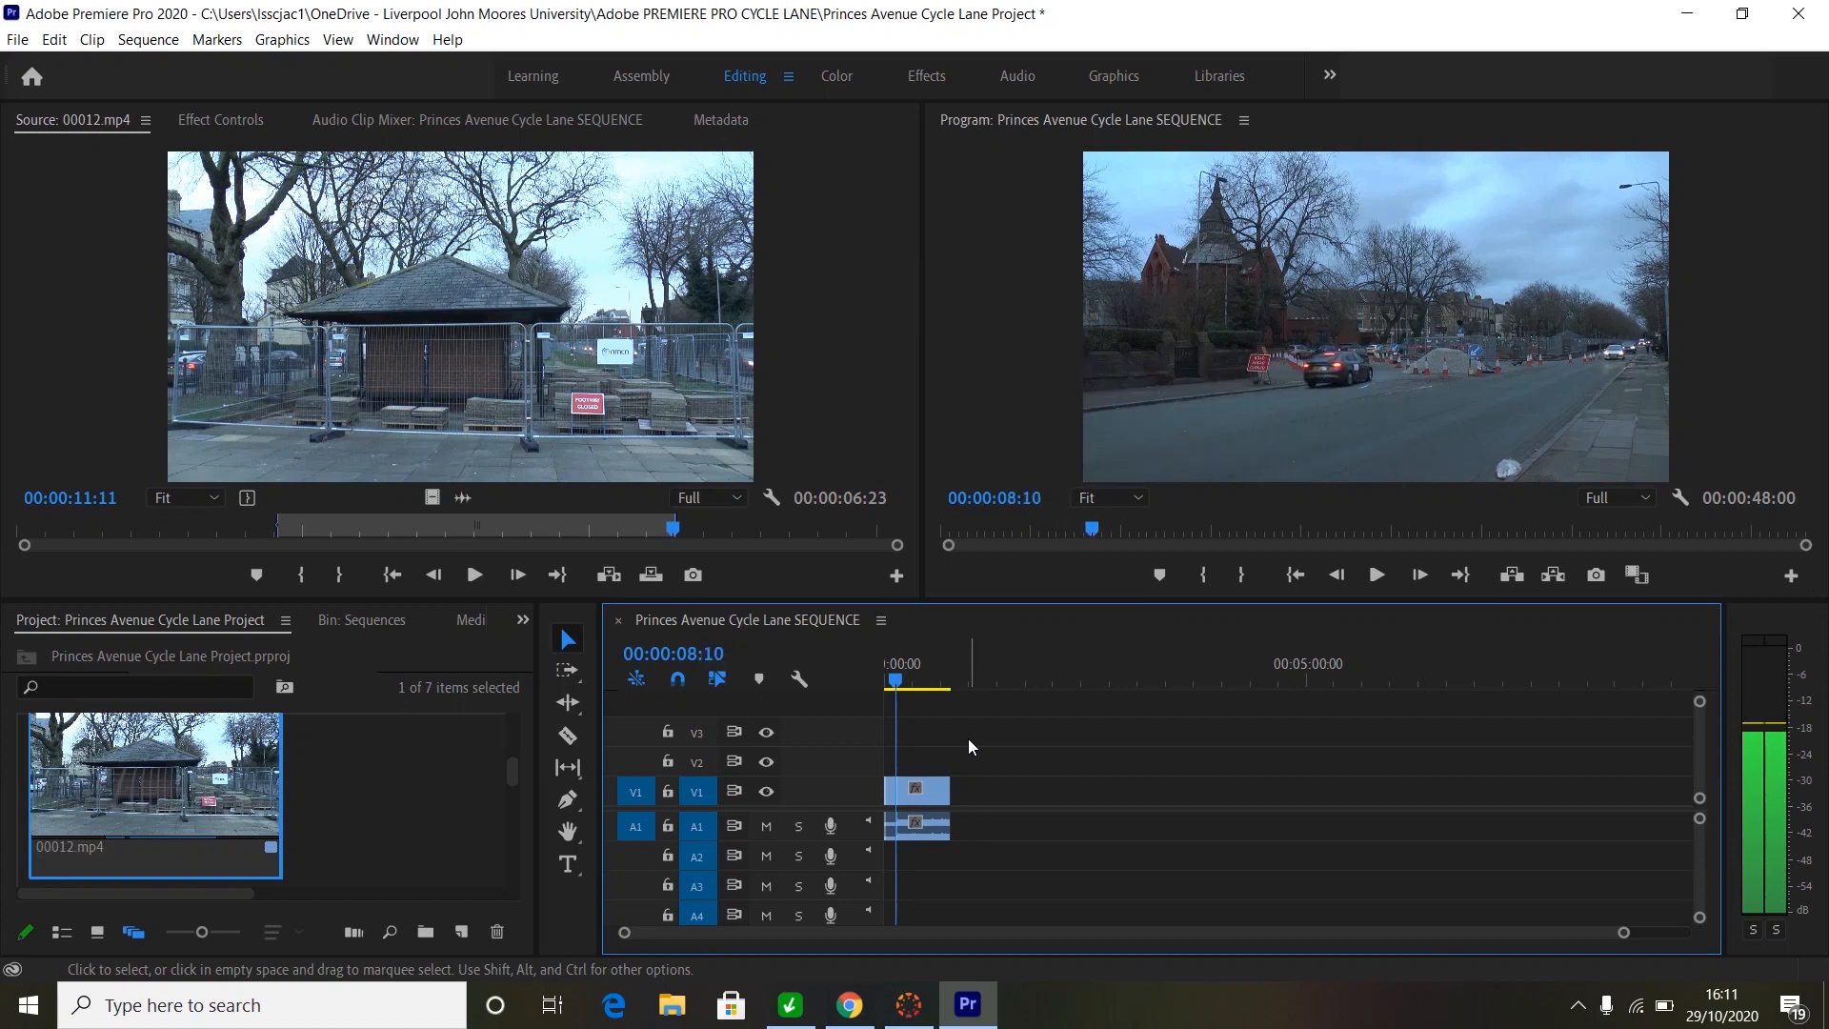
key("Right")
key("Right")
key("Right")
key("Right")
key("Right")
key("Right")
key("Right")
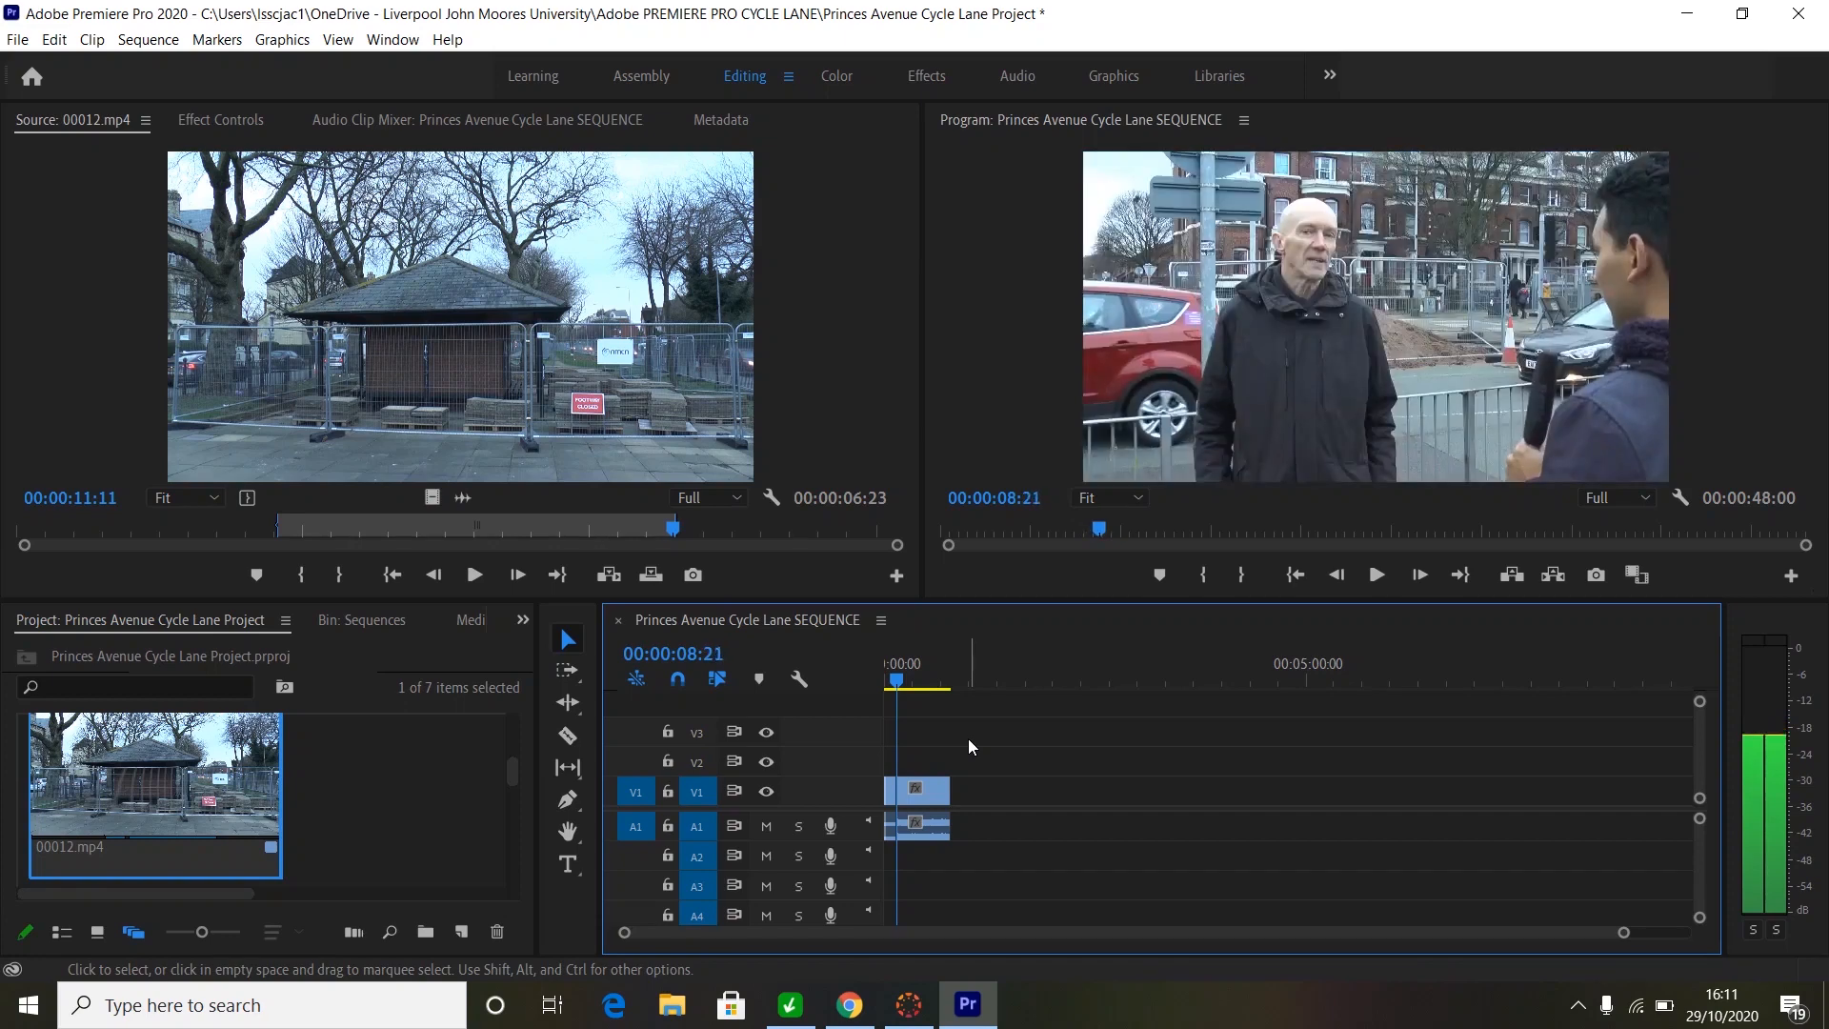
key("Left")
key("Left")
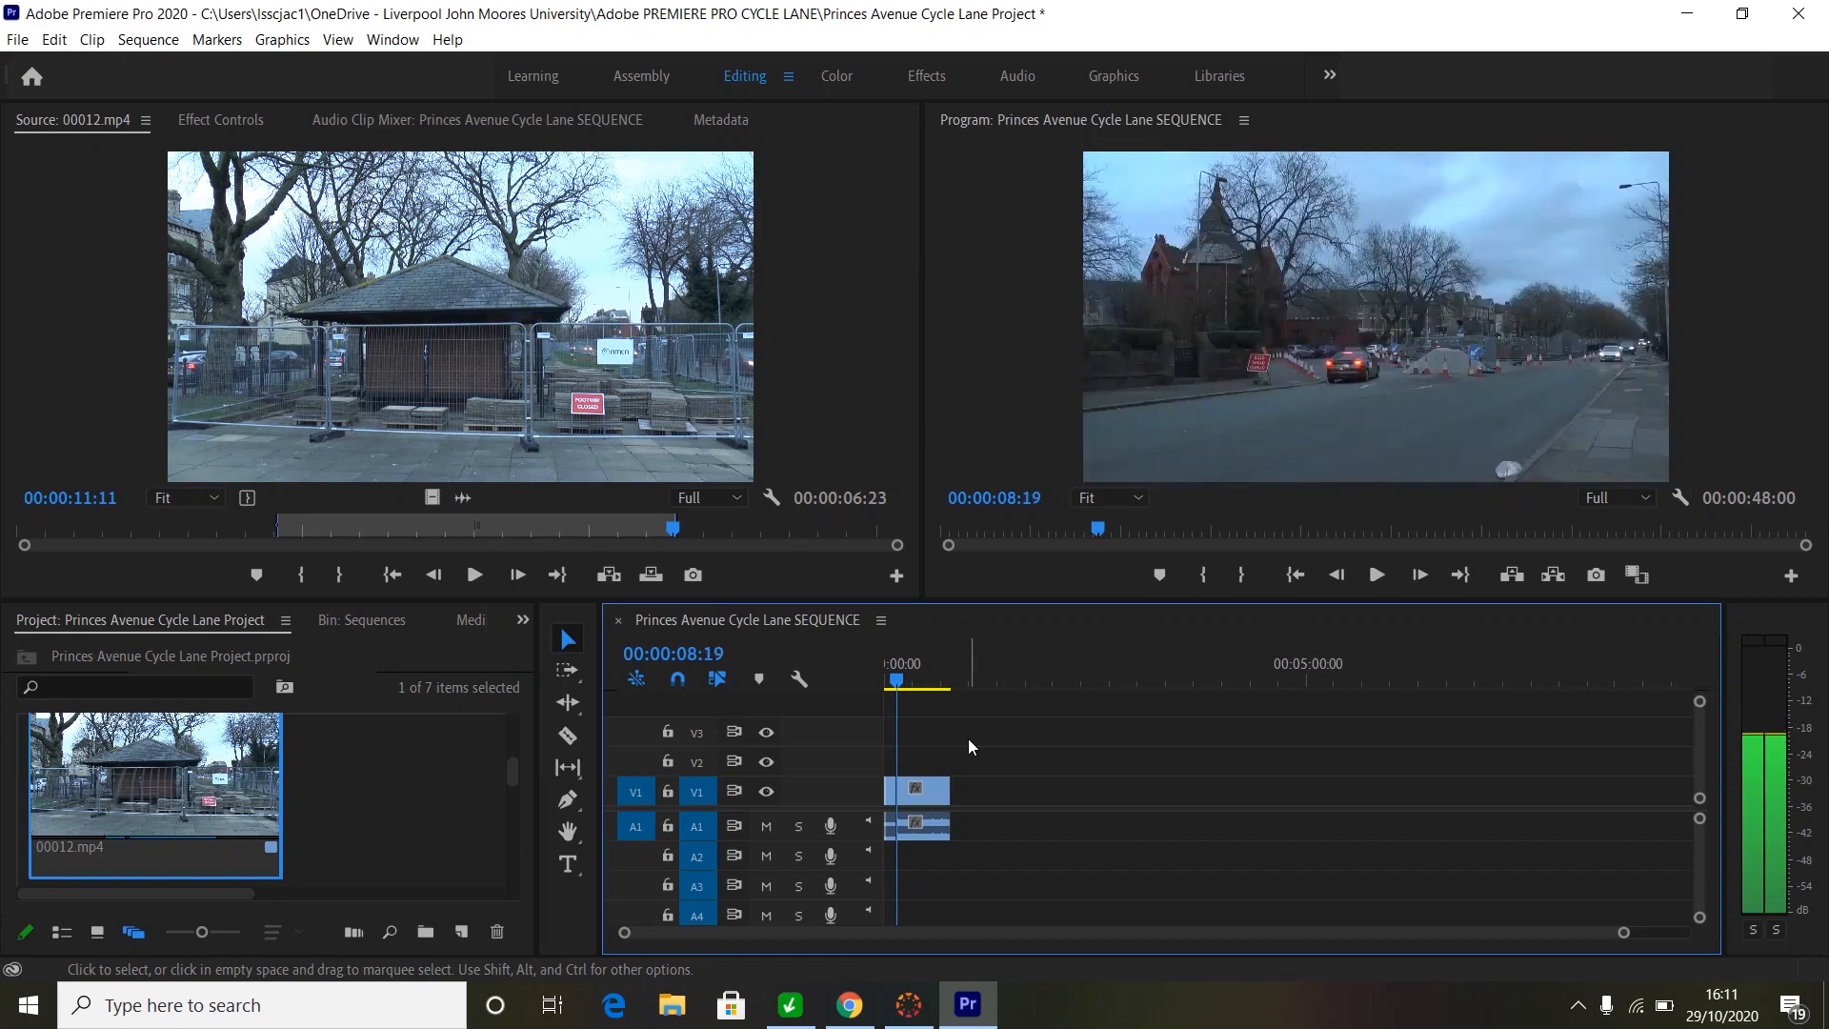
key("Right")
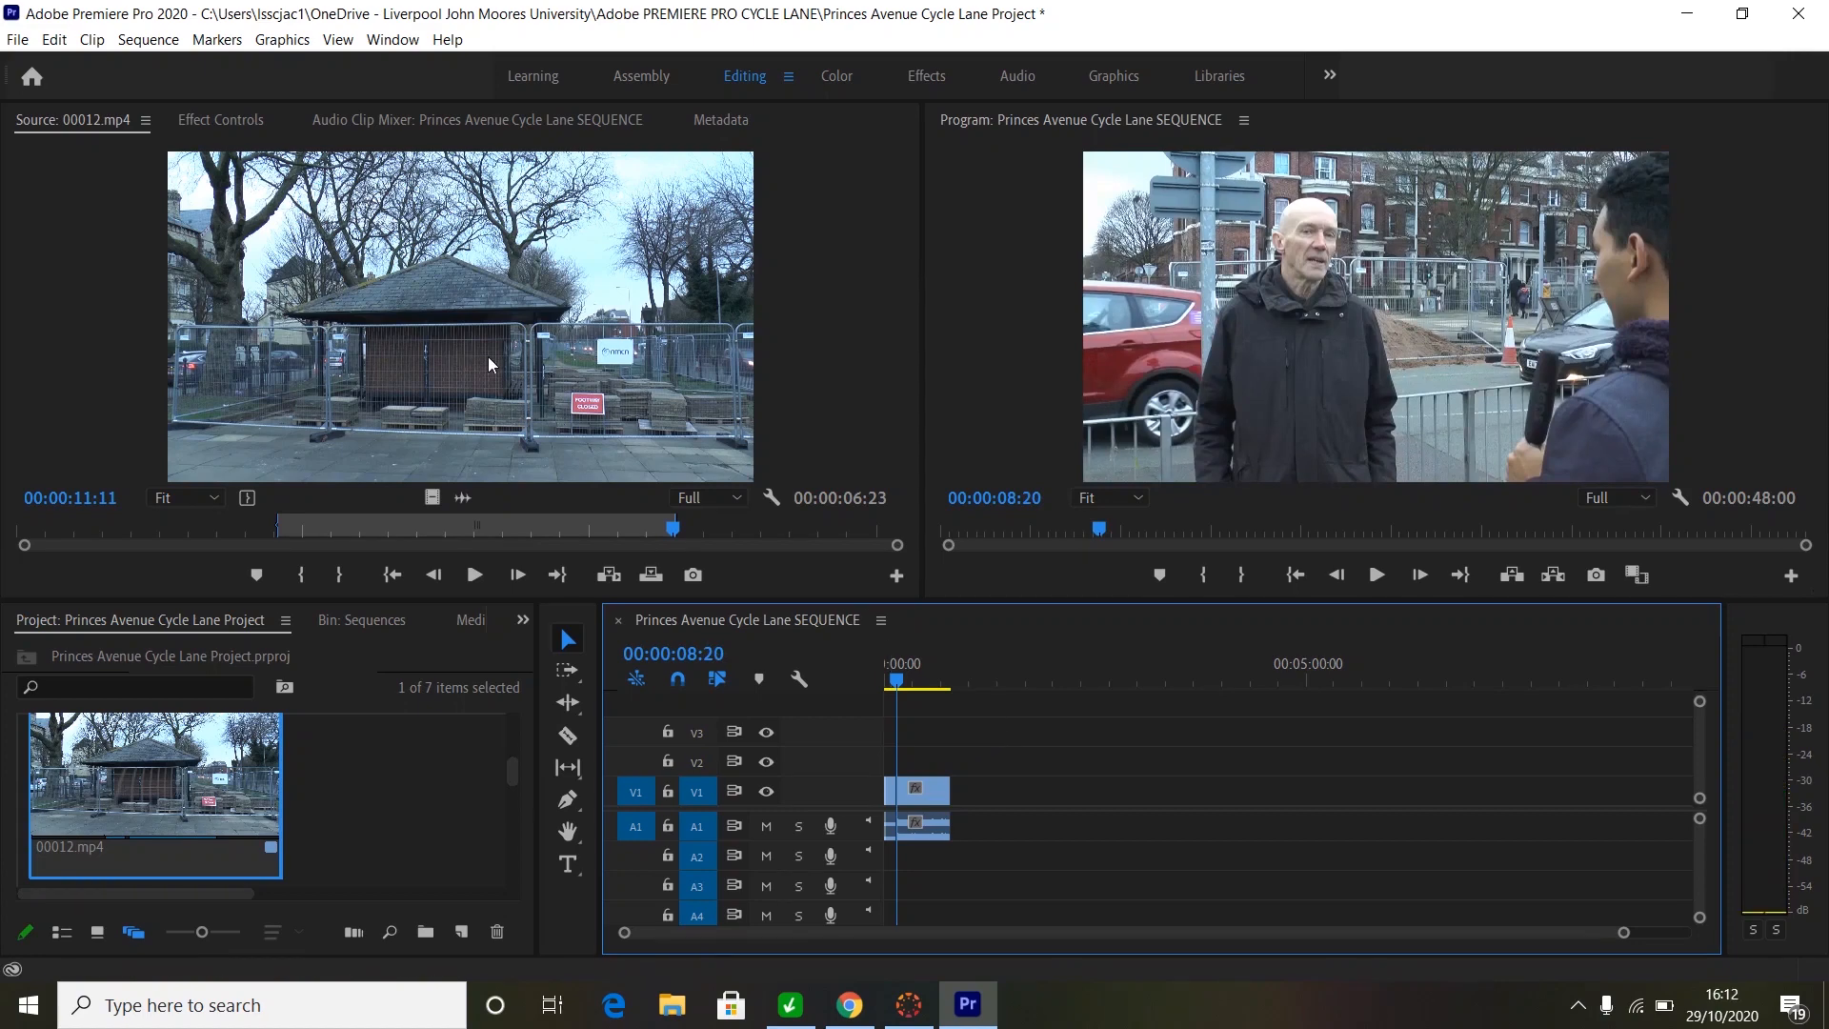
- Insert the shelter cutaway at 00:00:08:20 and play the sequence from 00:00:11:00 to review it
left_click(608, 575)
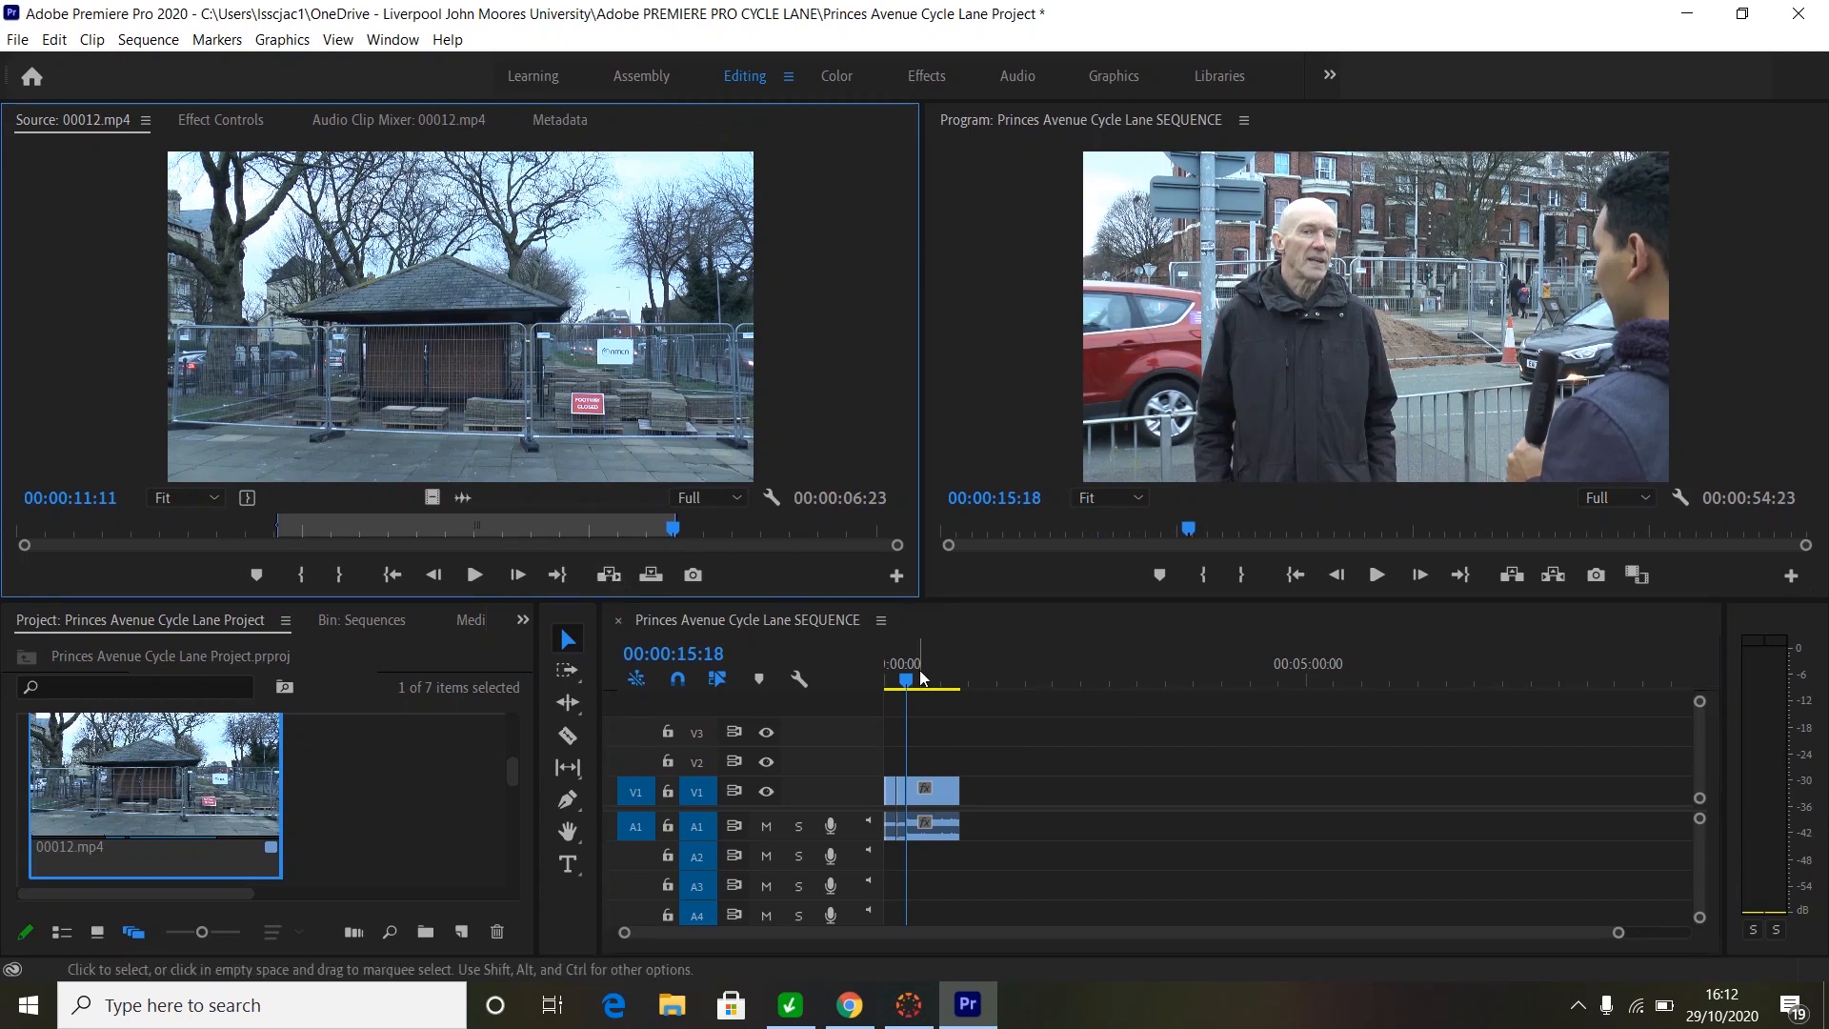
left_click(903, 682)
left_click_drag(903, 682, 902, 682)
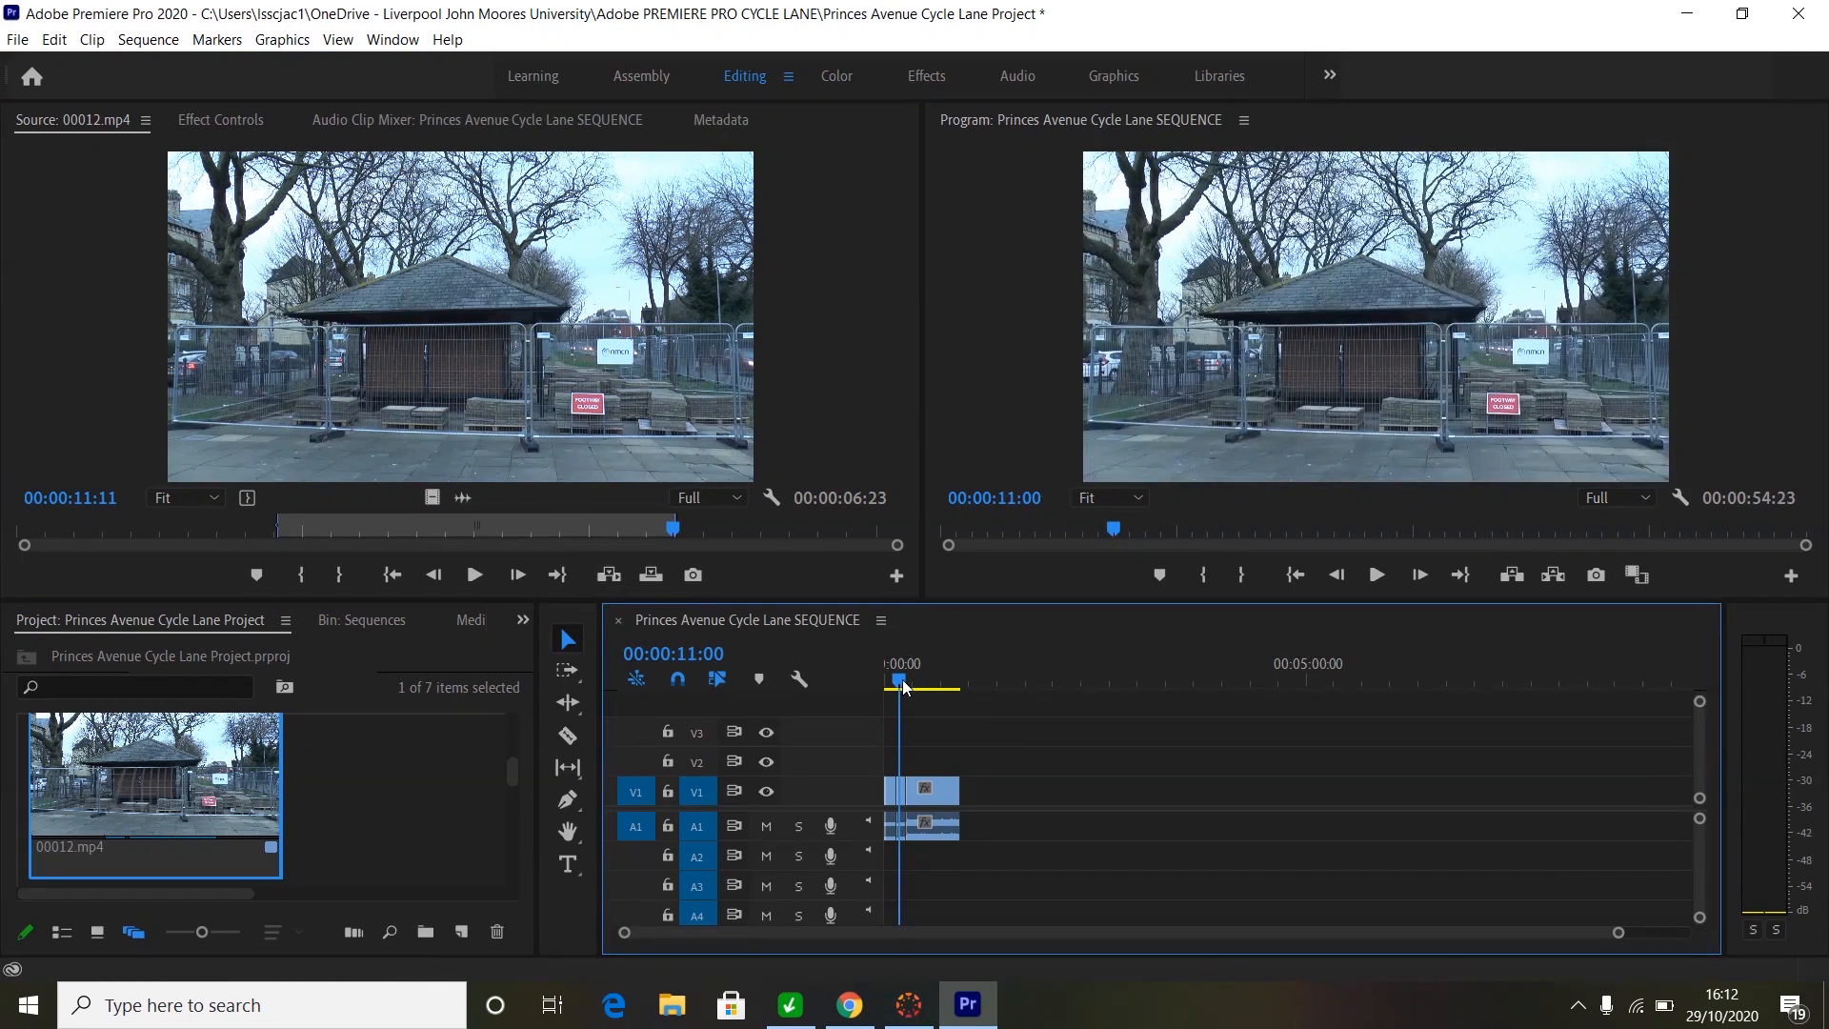
key("space")
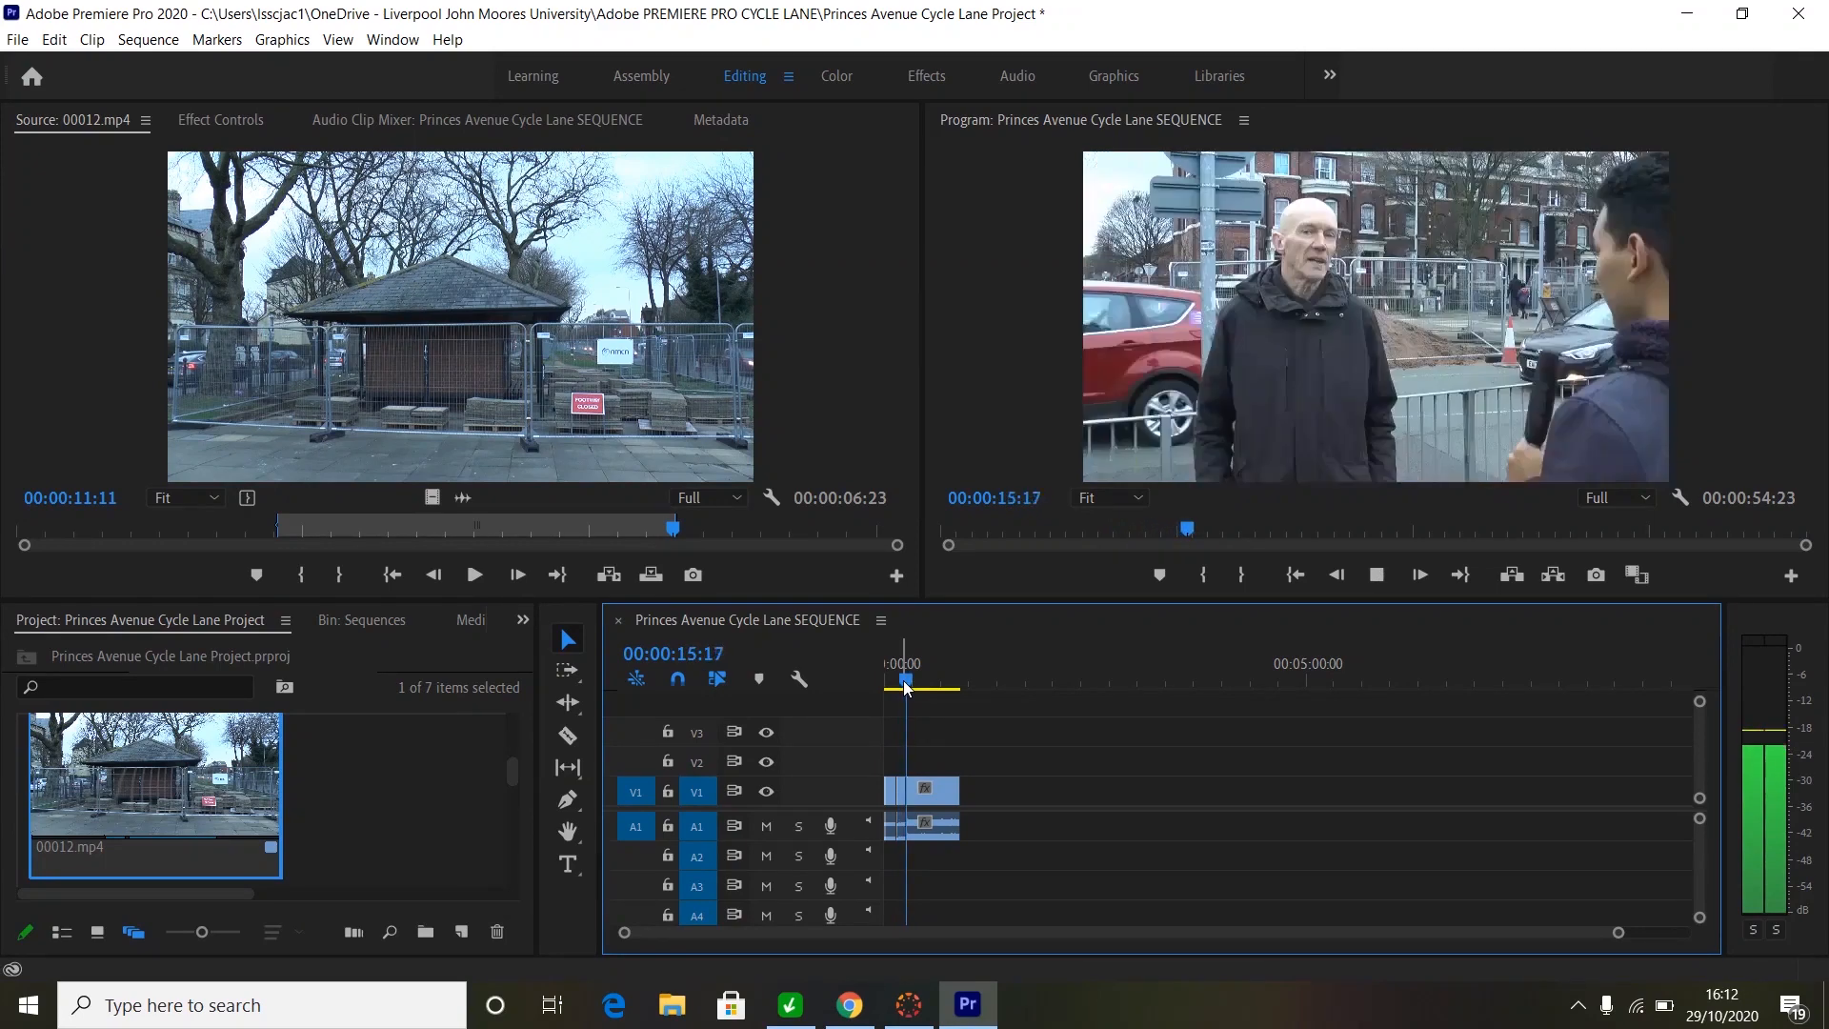
key("space")
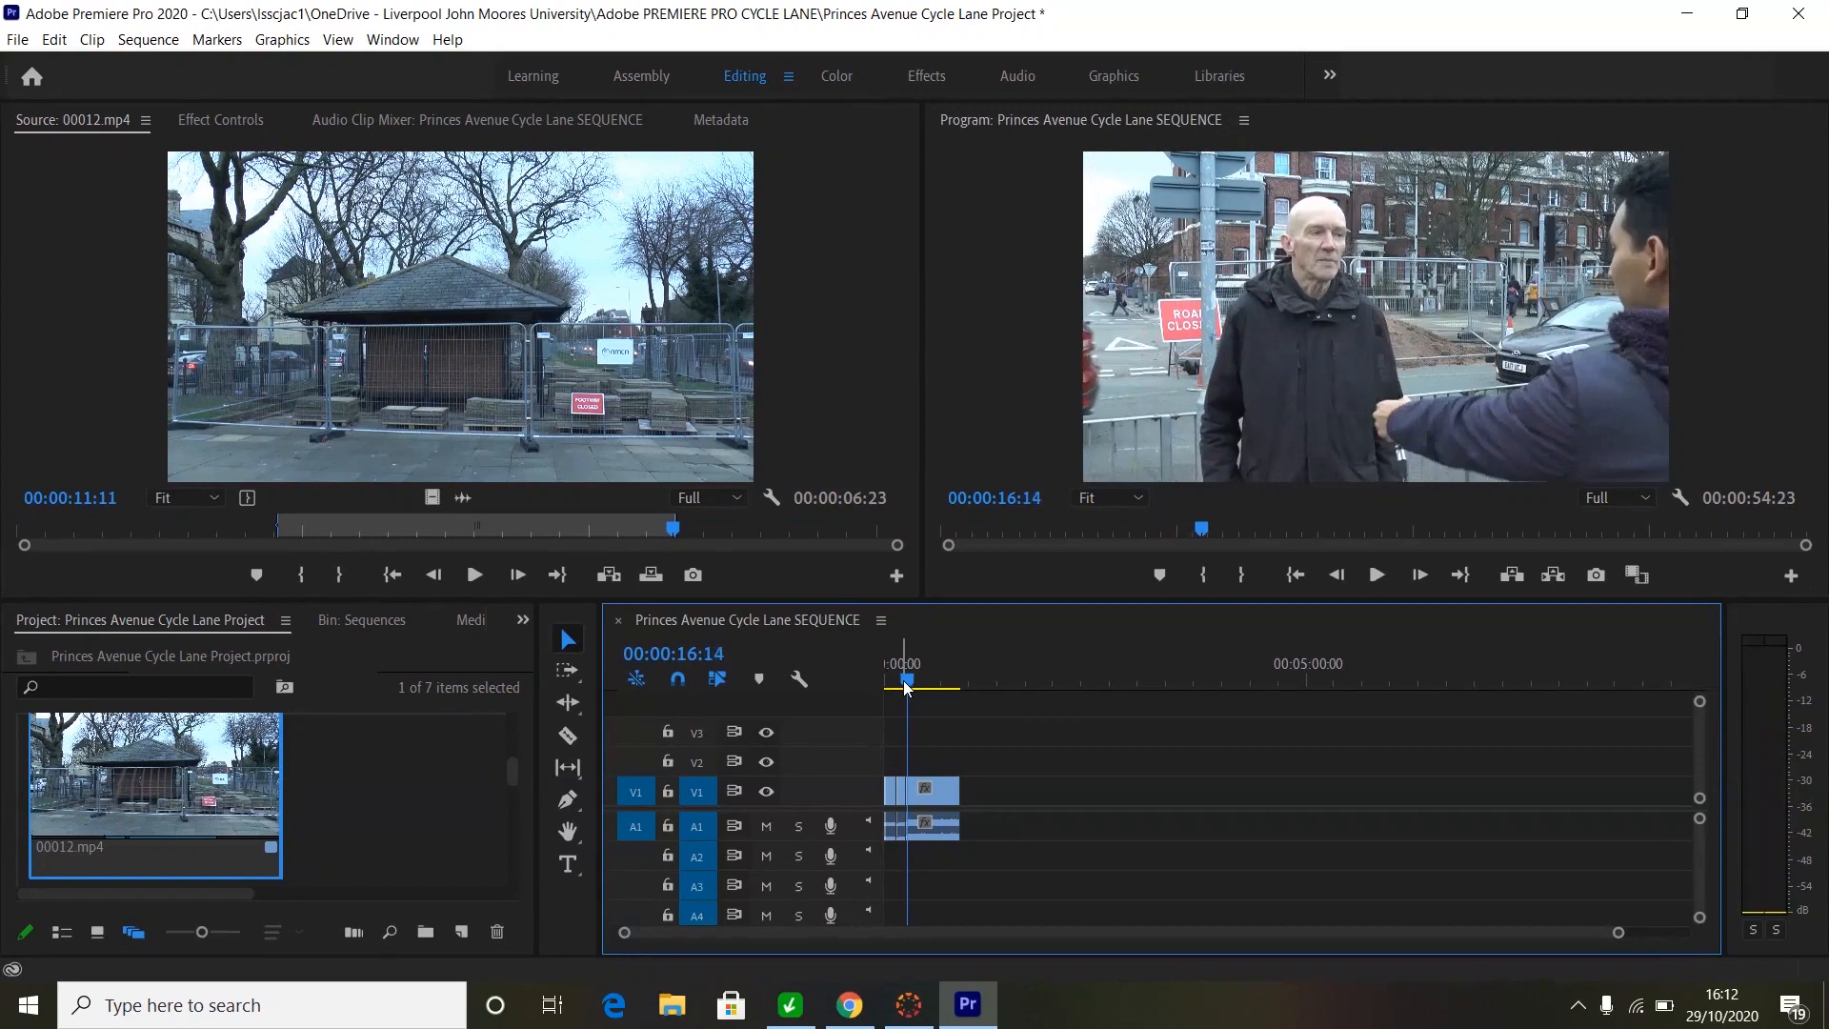
left_click_drag(512, 773, 516, 852)
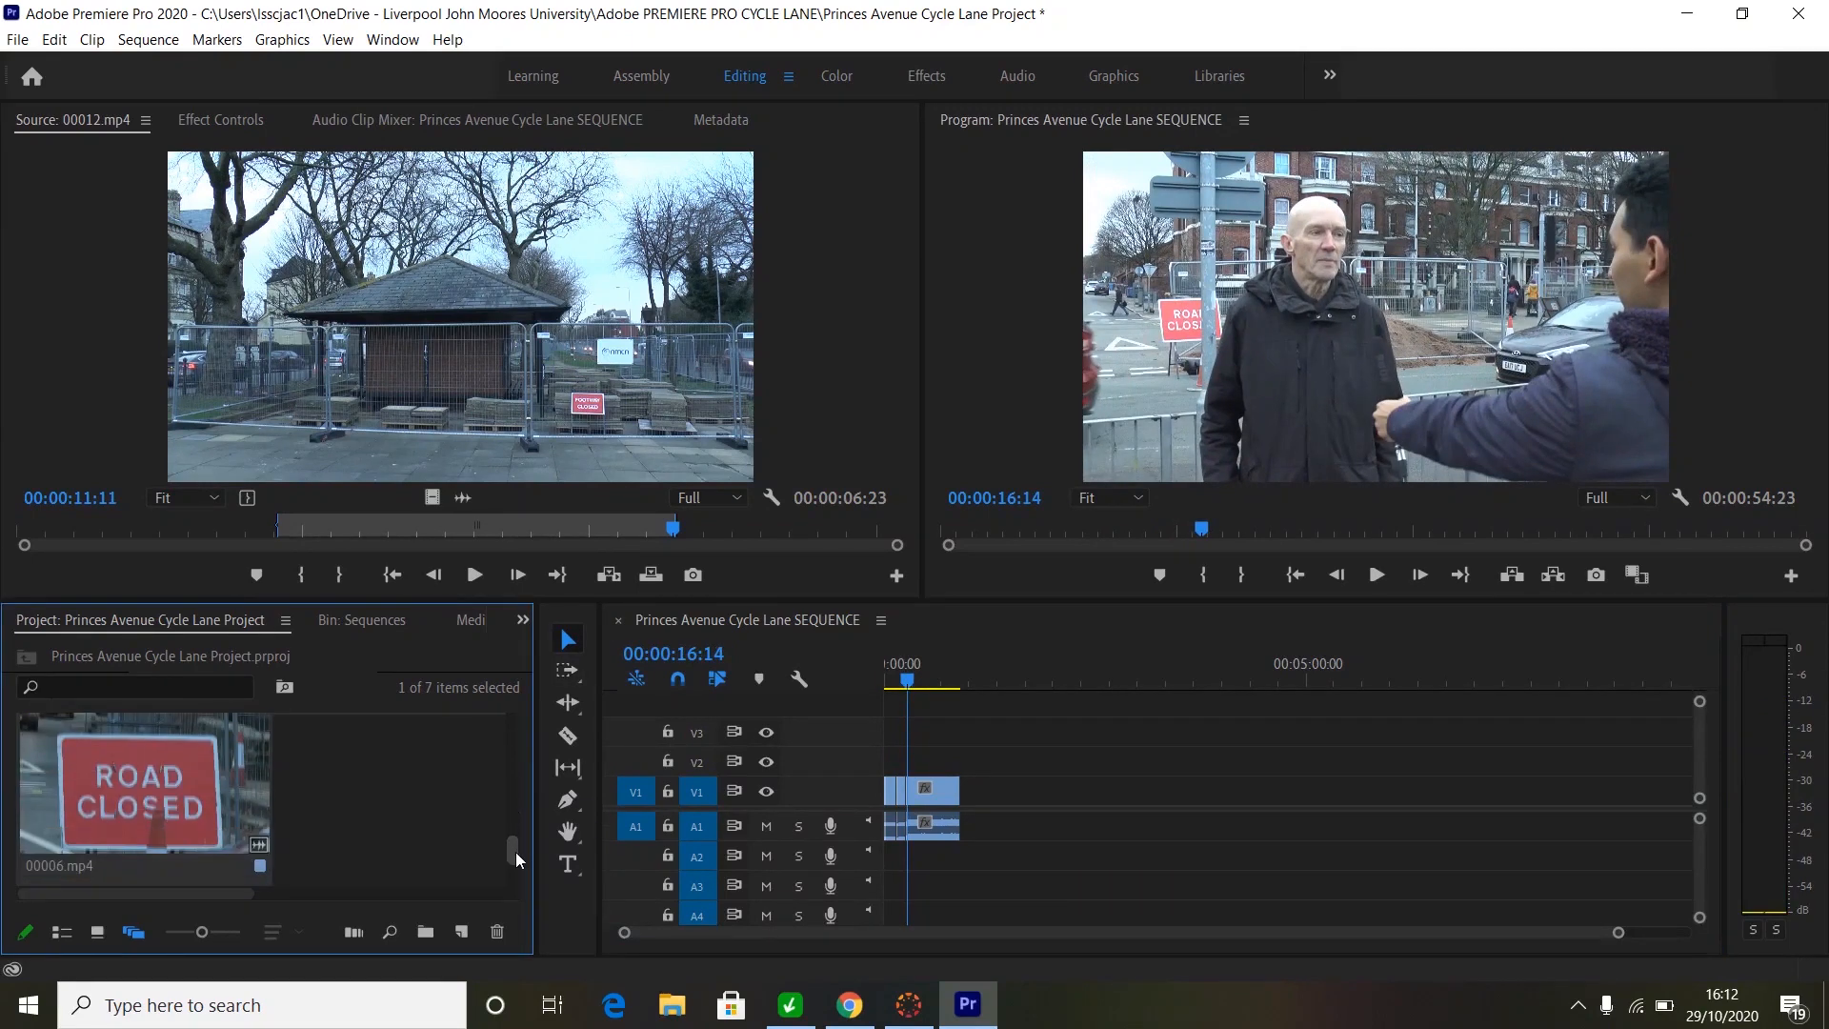
- Load the ROAD CLOSED clip 00006.mp4 into the Source monitor and mark In 00:00:01:04, Out 00:00:03:18
left_click(141, 800)
left_click_drag(141, 800, 421, 392)
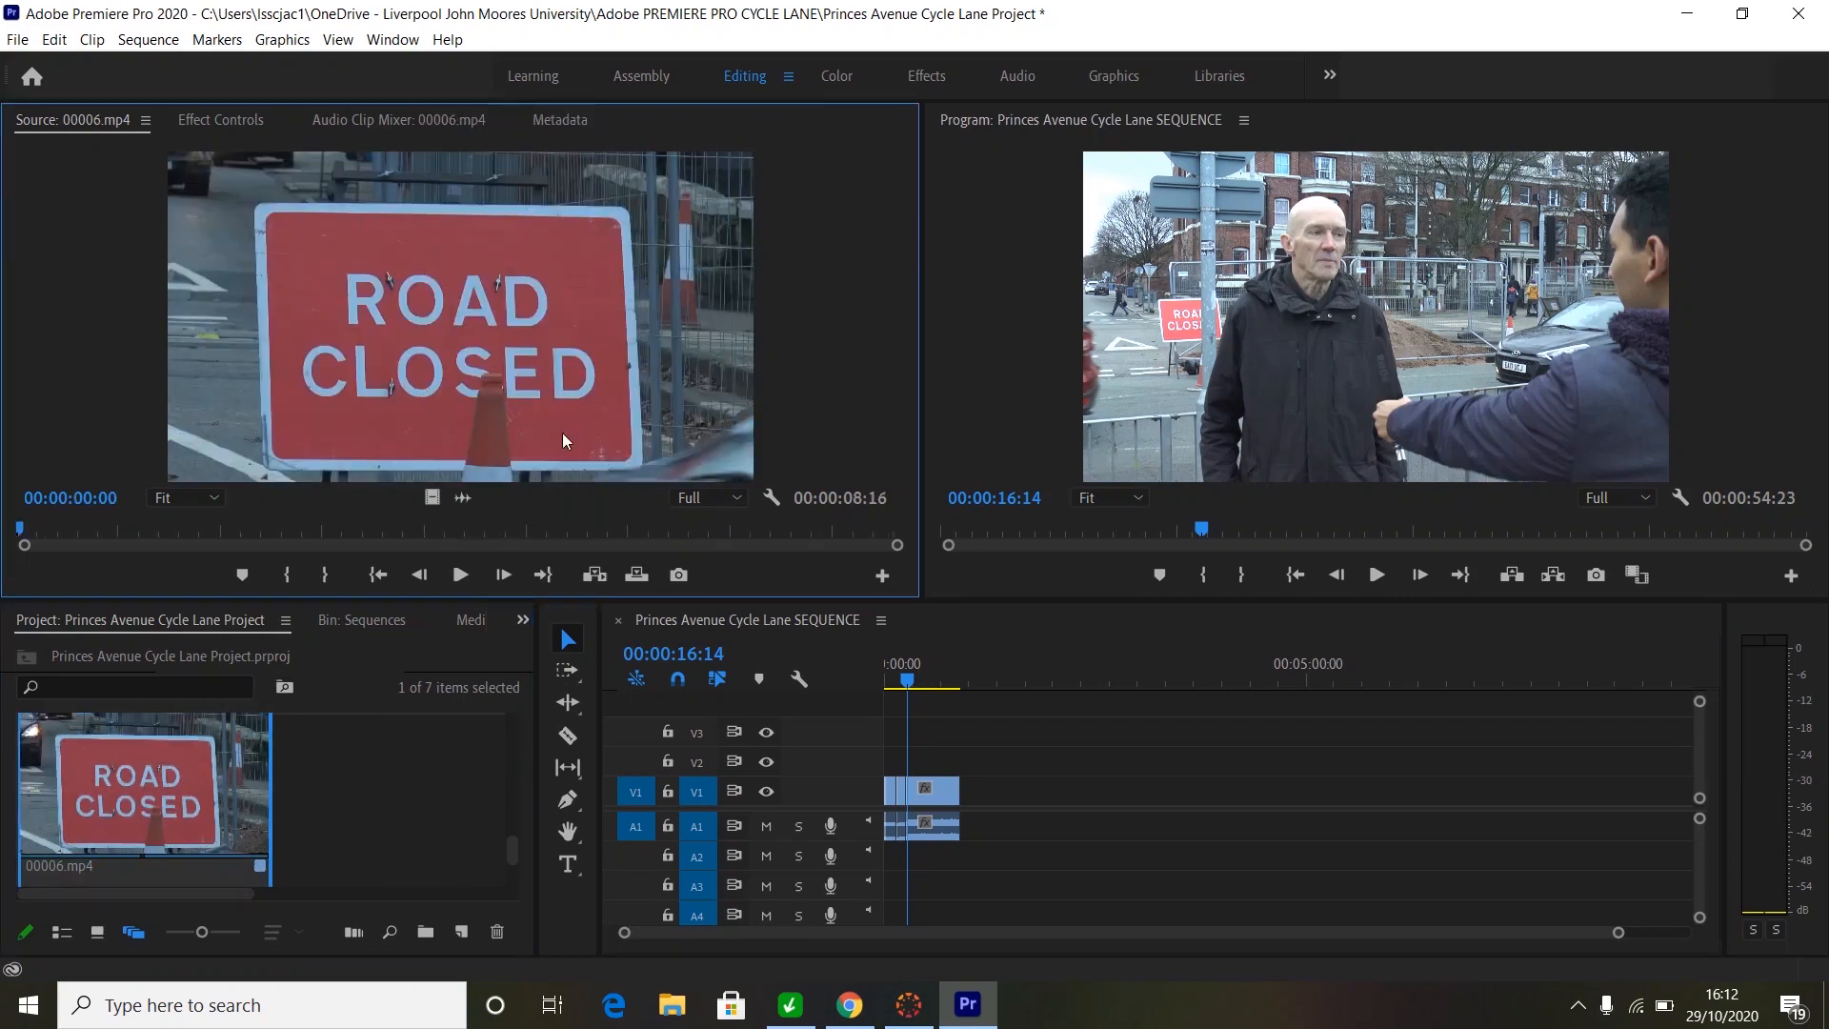
key("space")
key("space")
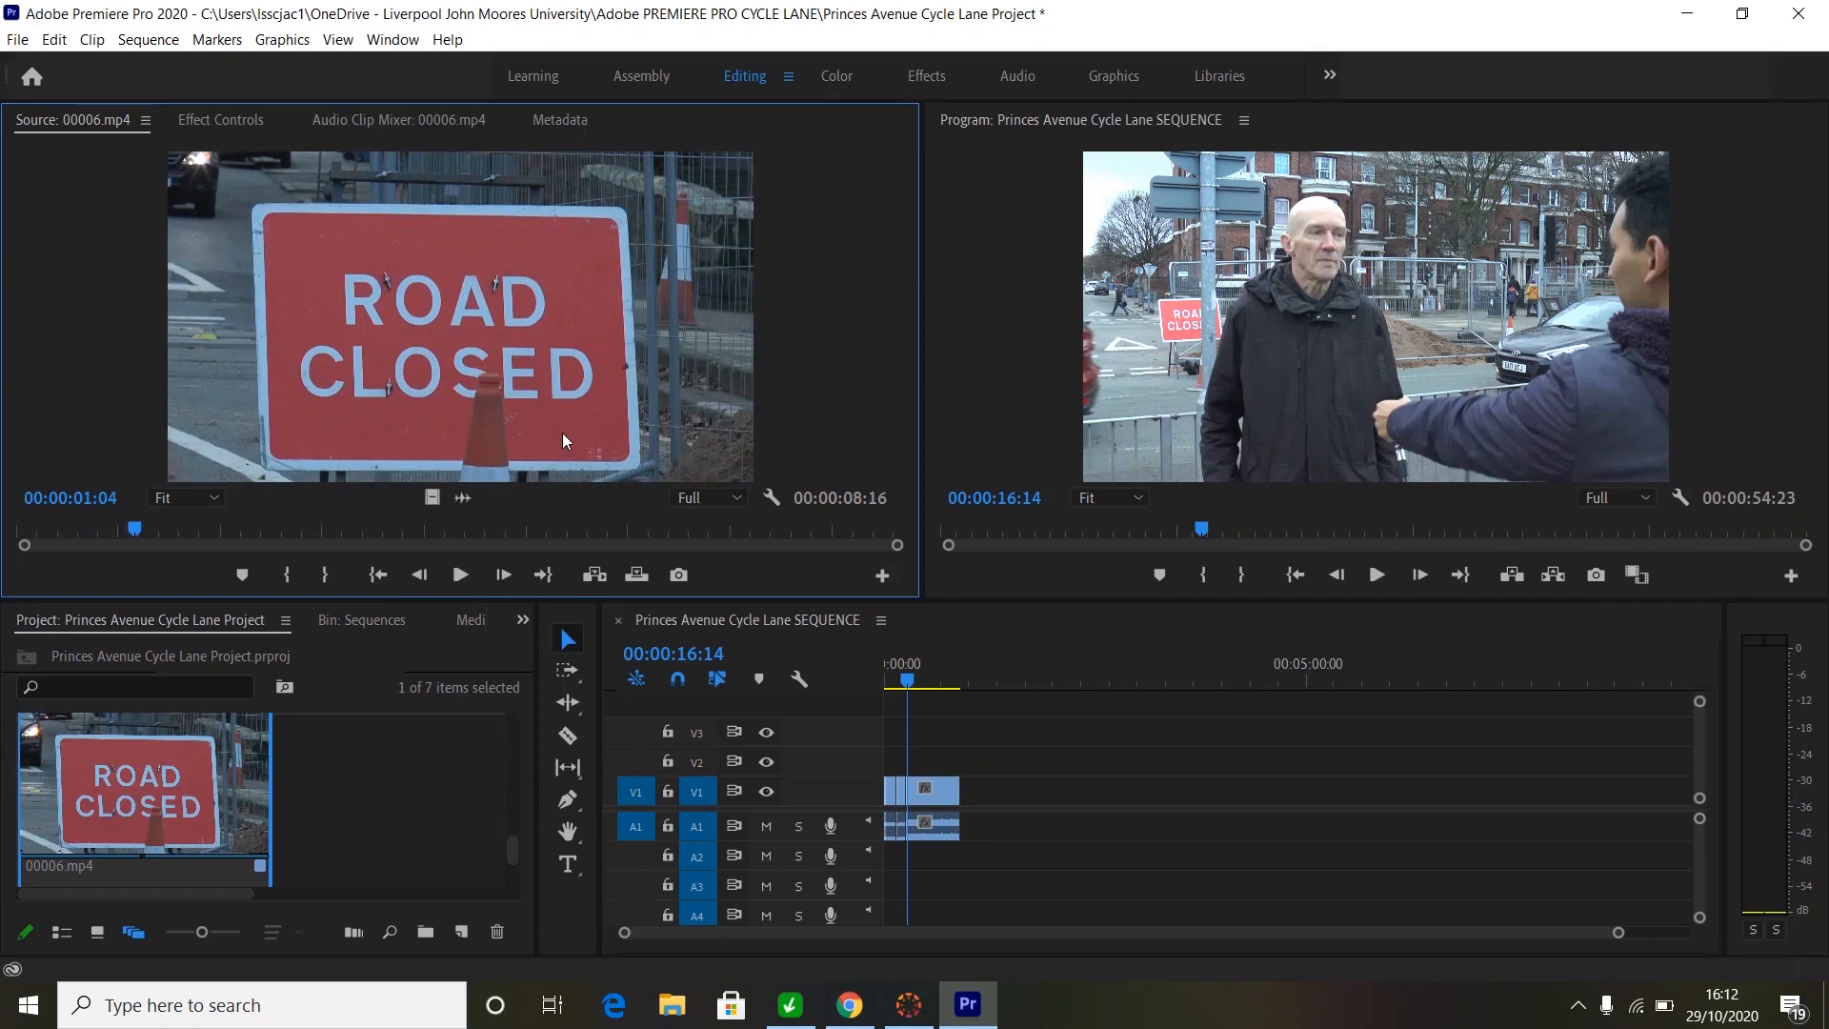
key("i")
key("space")
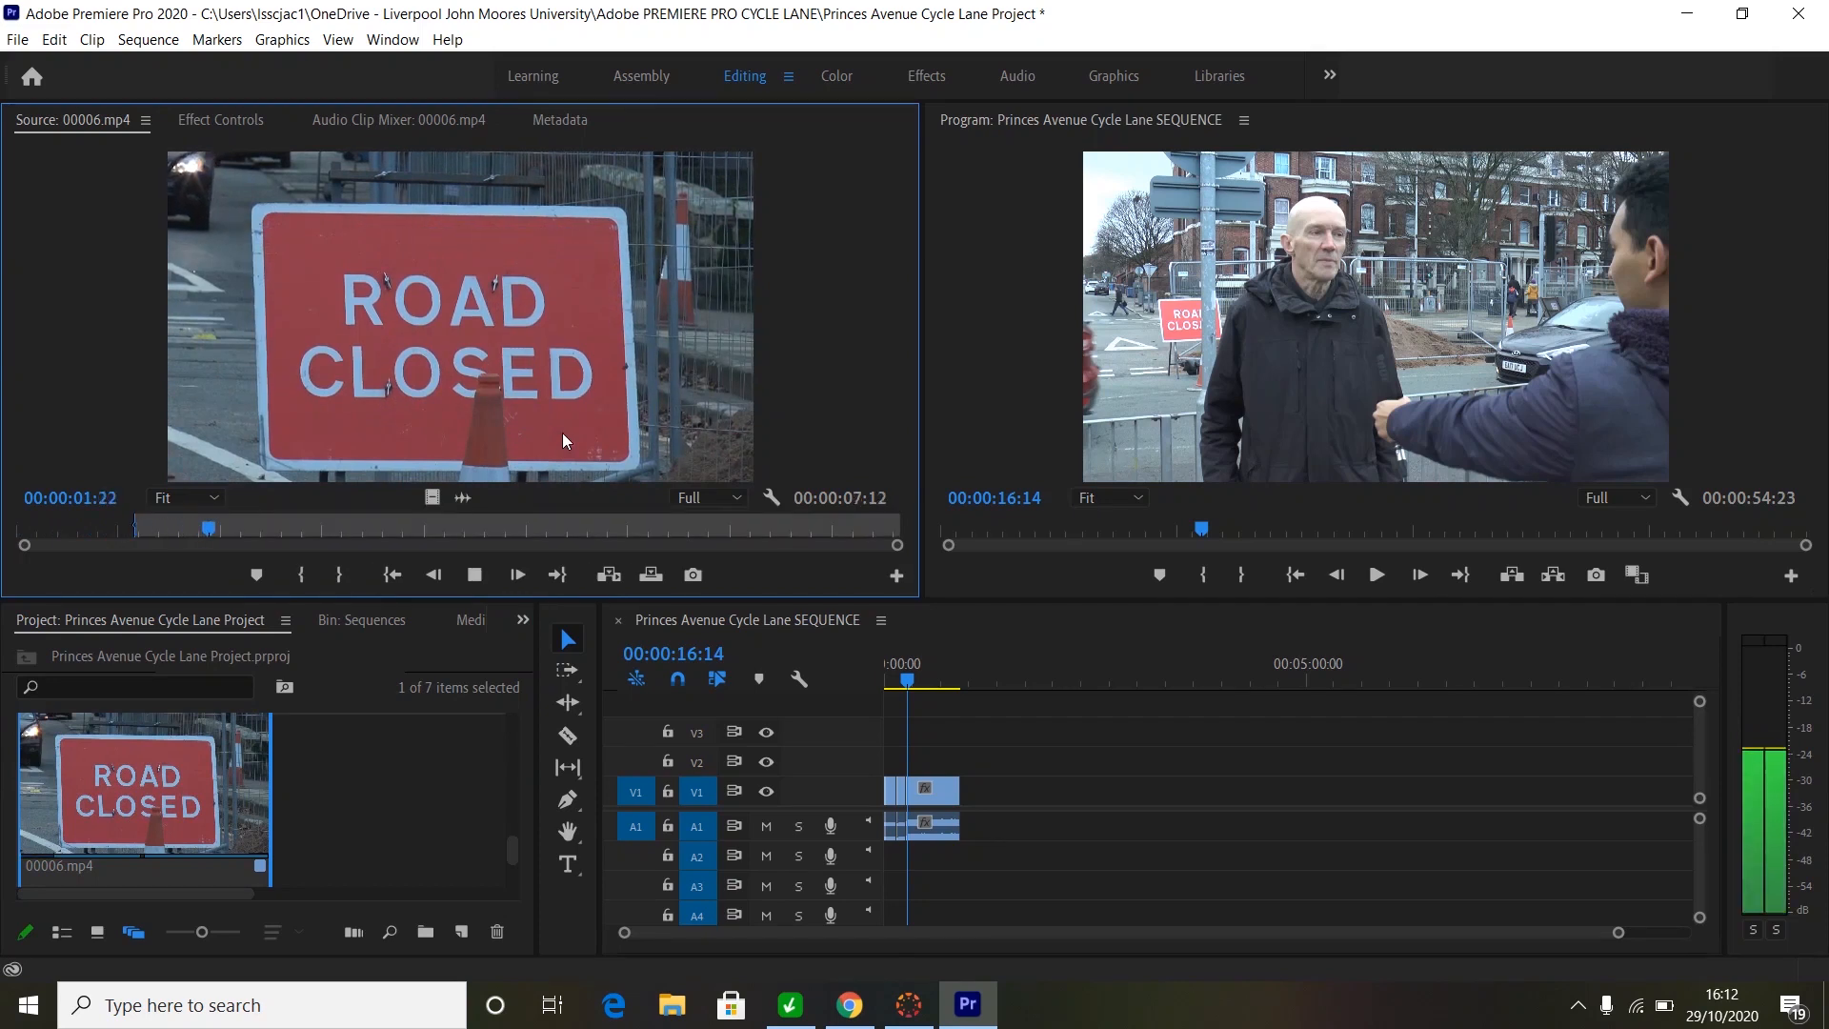
key("space")
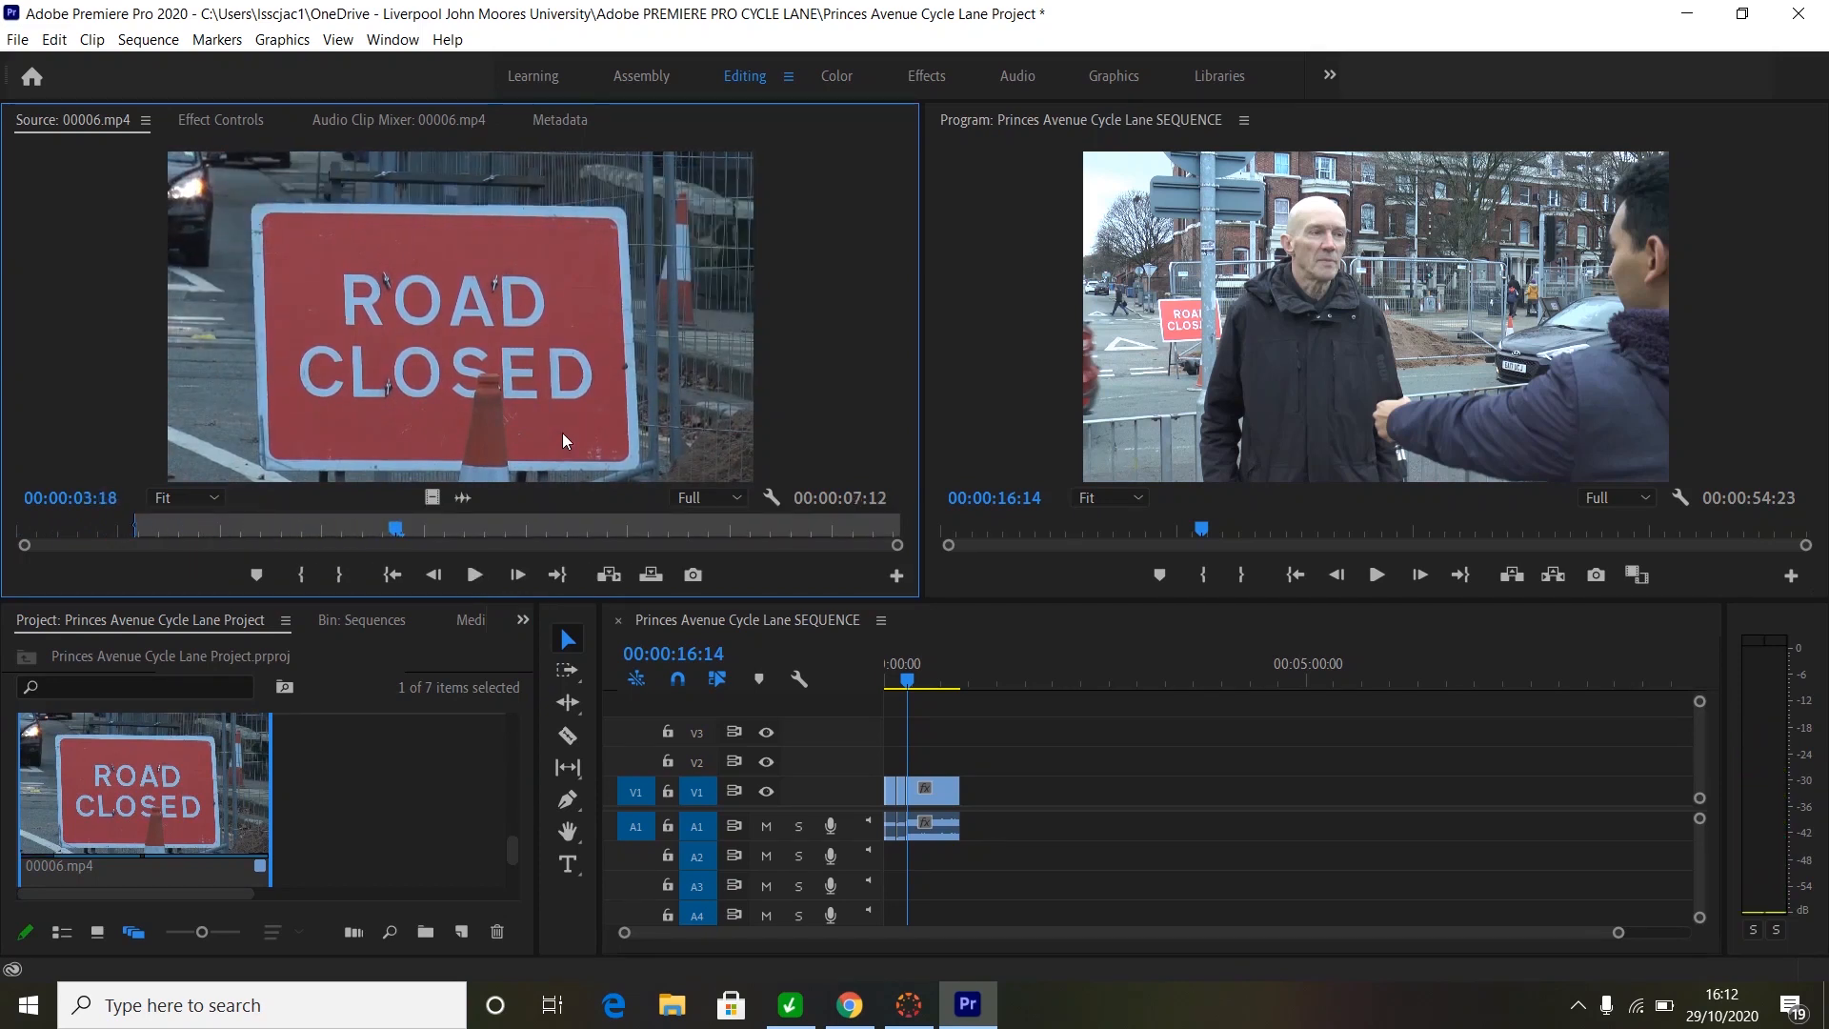
key("o")
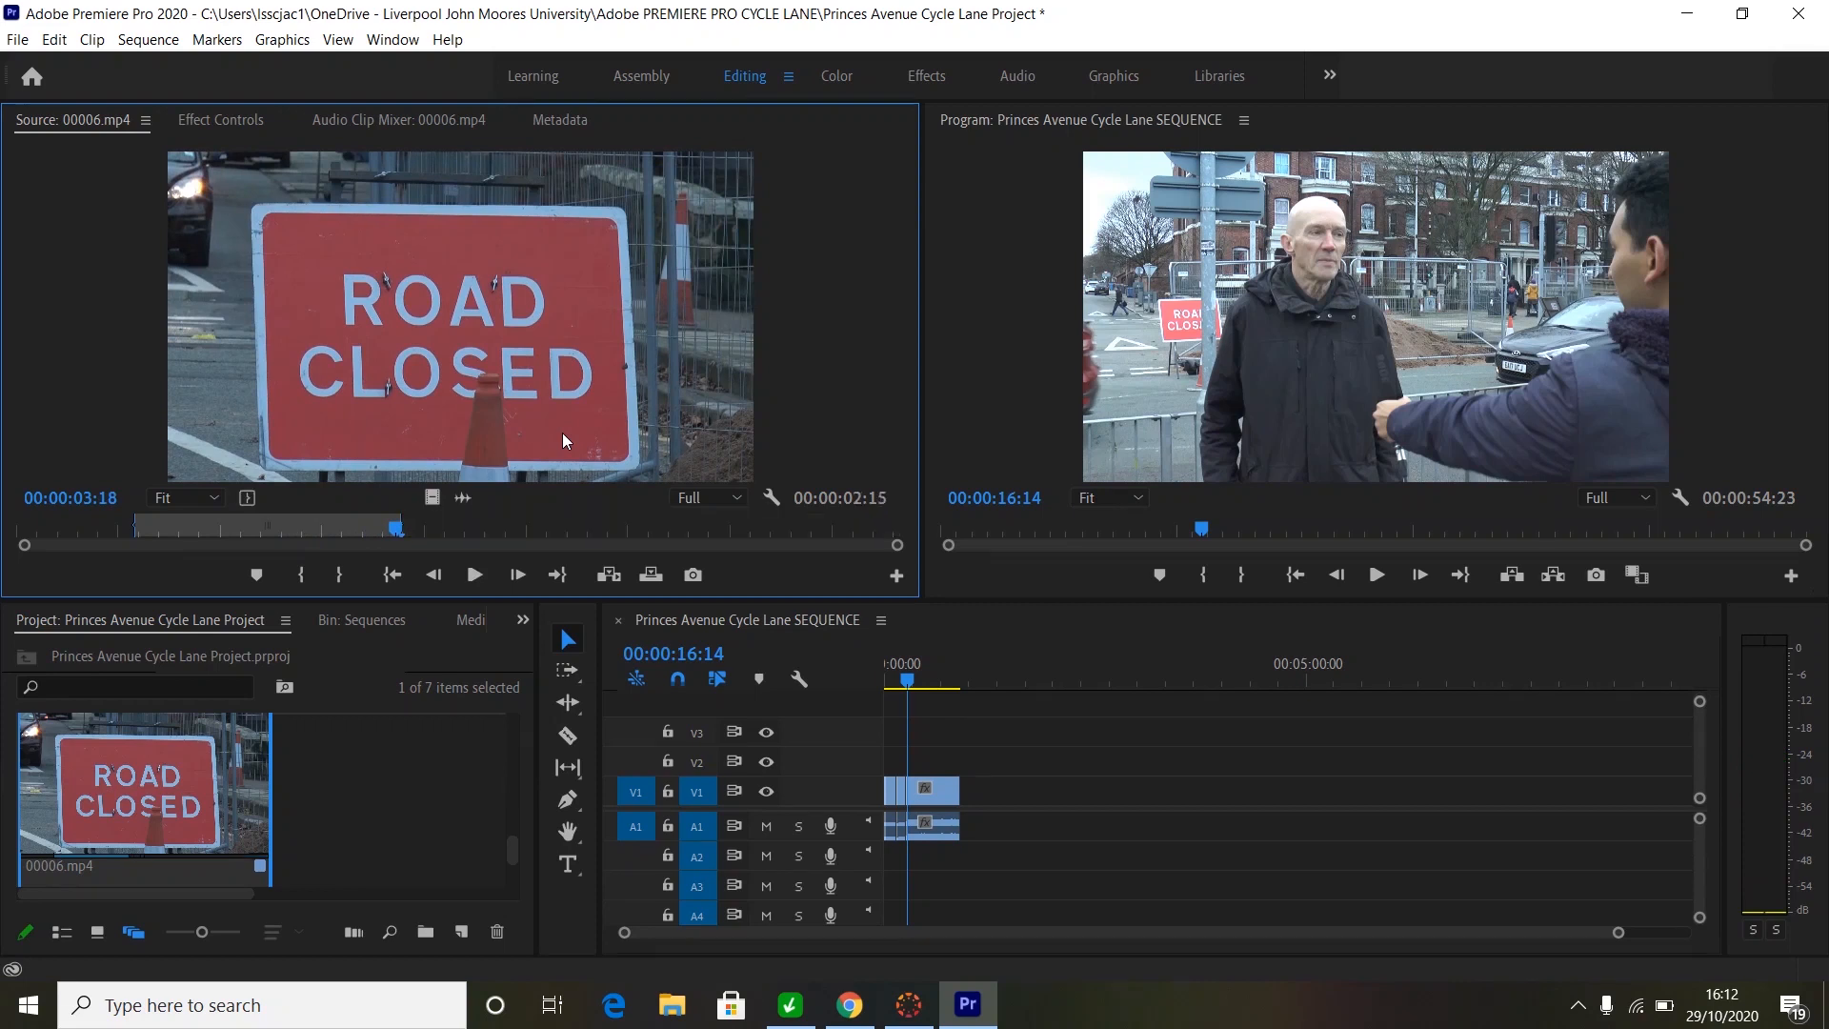
- Move the sequence playhead back toward 00:00:15:17, just onto the shelter cutaway
left_click_drag(616, 458, 972, 622)
left_click(909, 686)
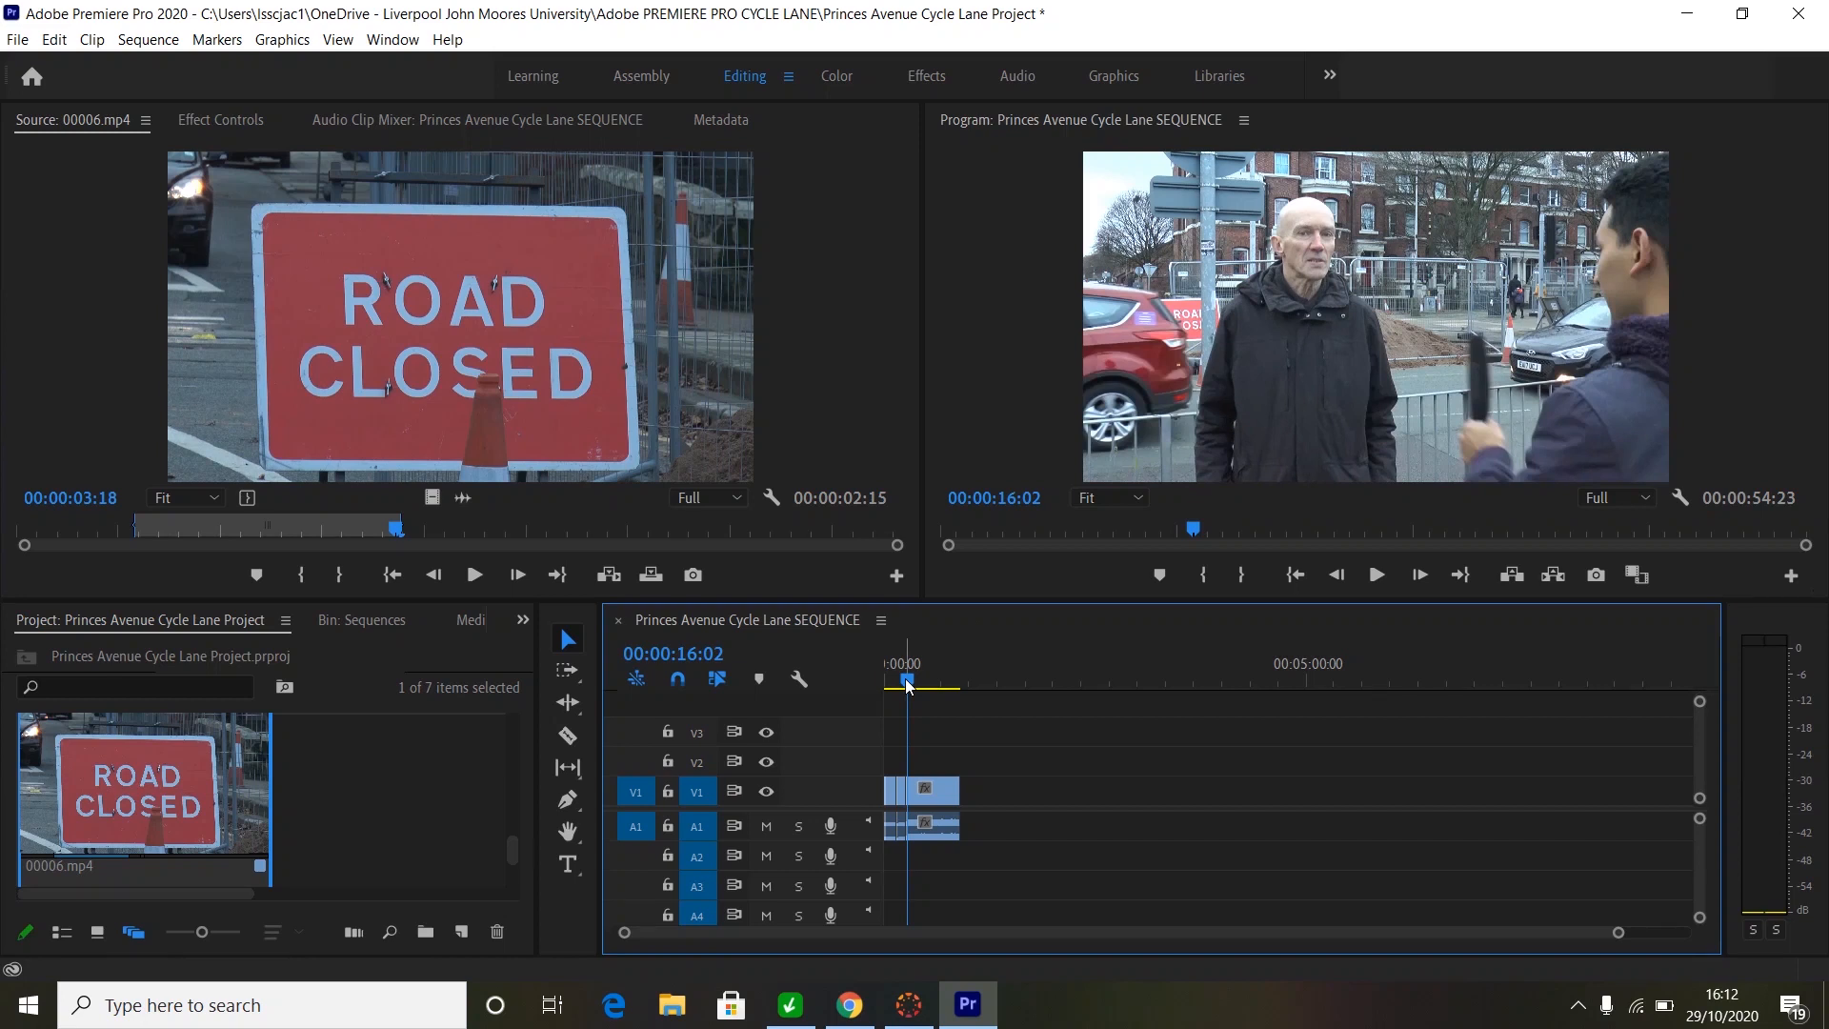
key("Left")
key("Left")
key("Left")
key("Left")
key("Left")
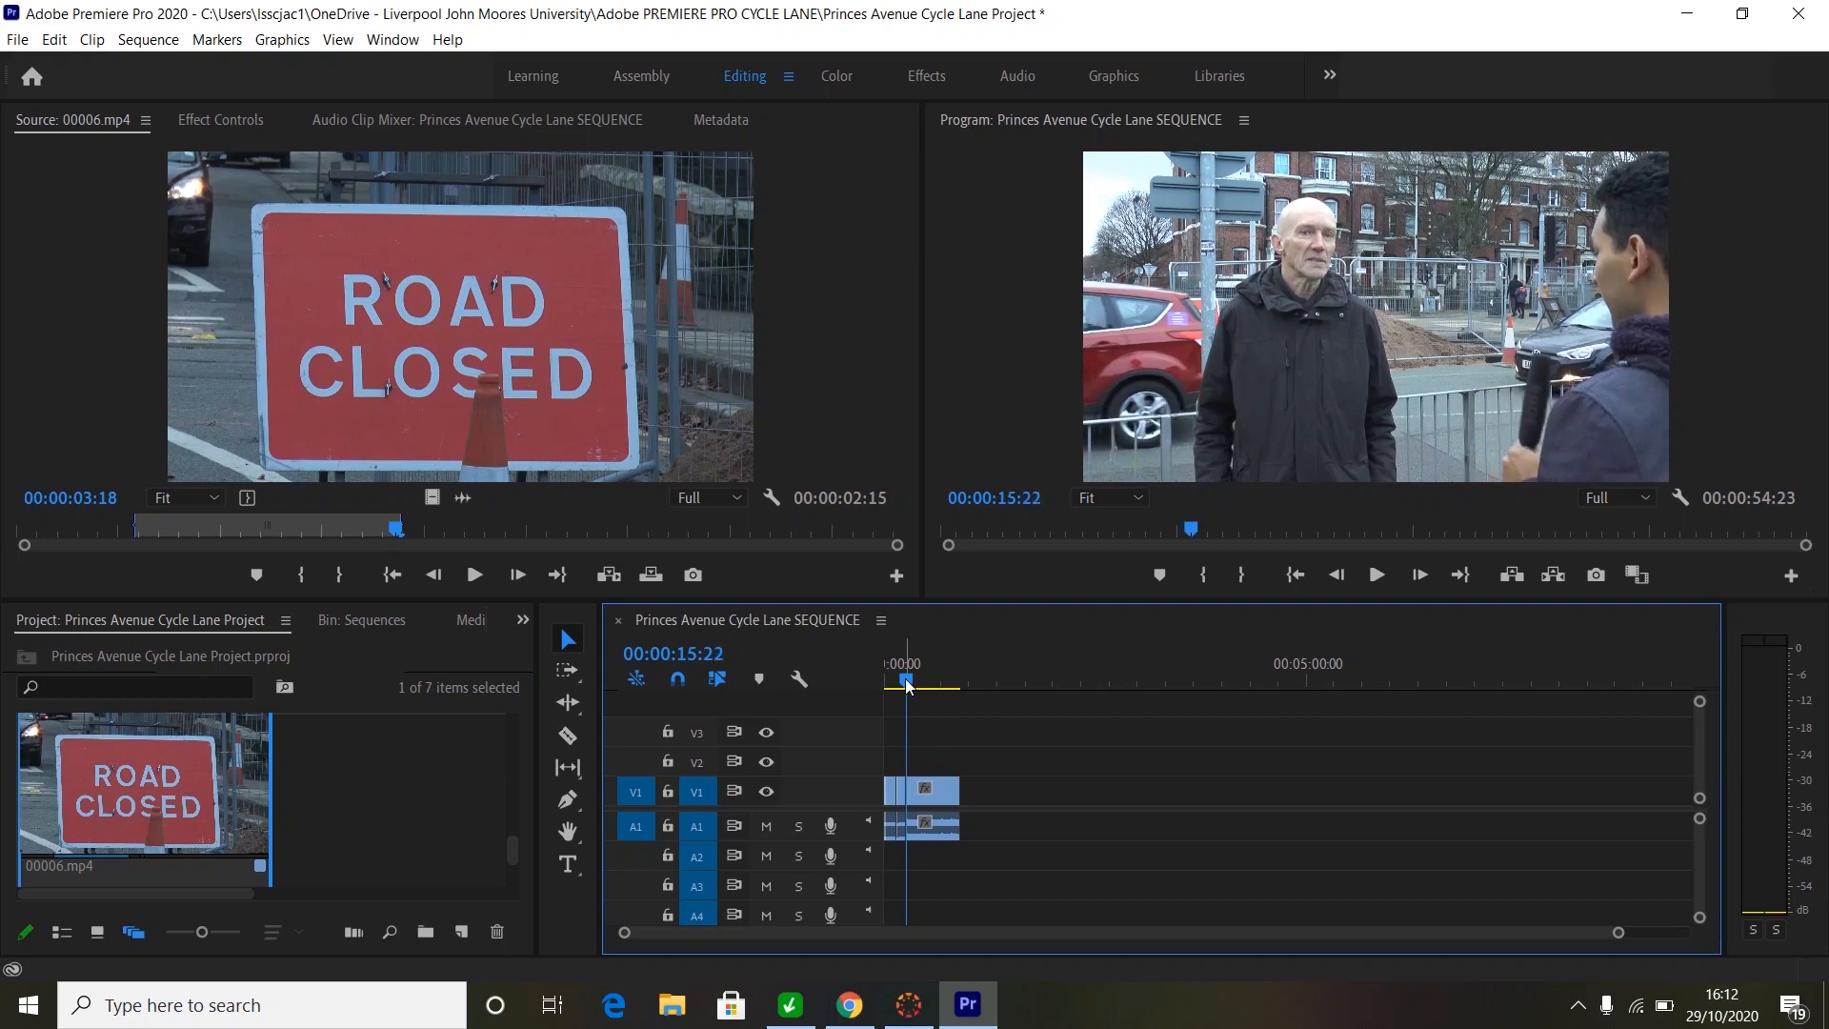
key("Left")
key("Left")
key("Left")
key("Left")
key("Left")
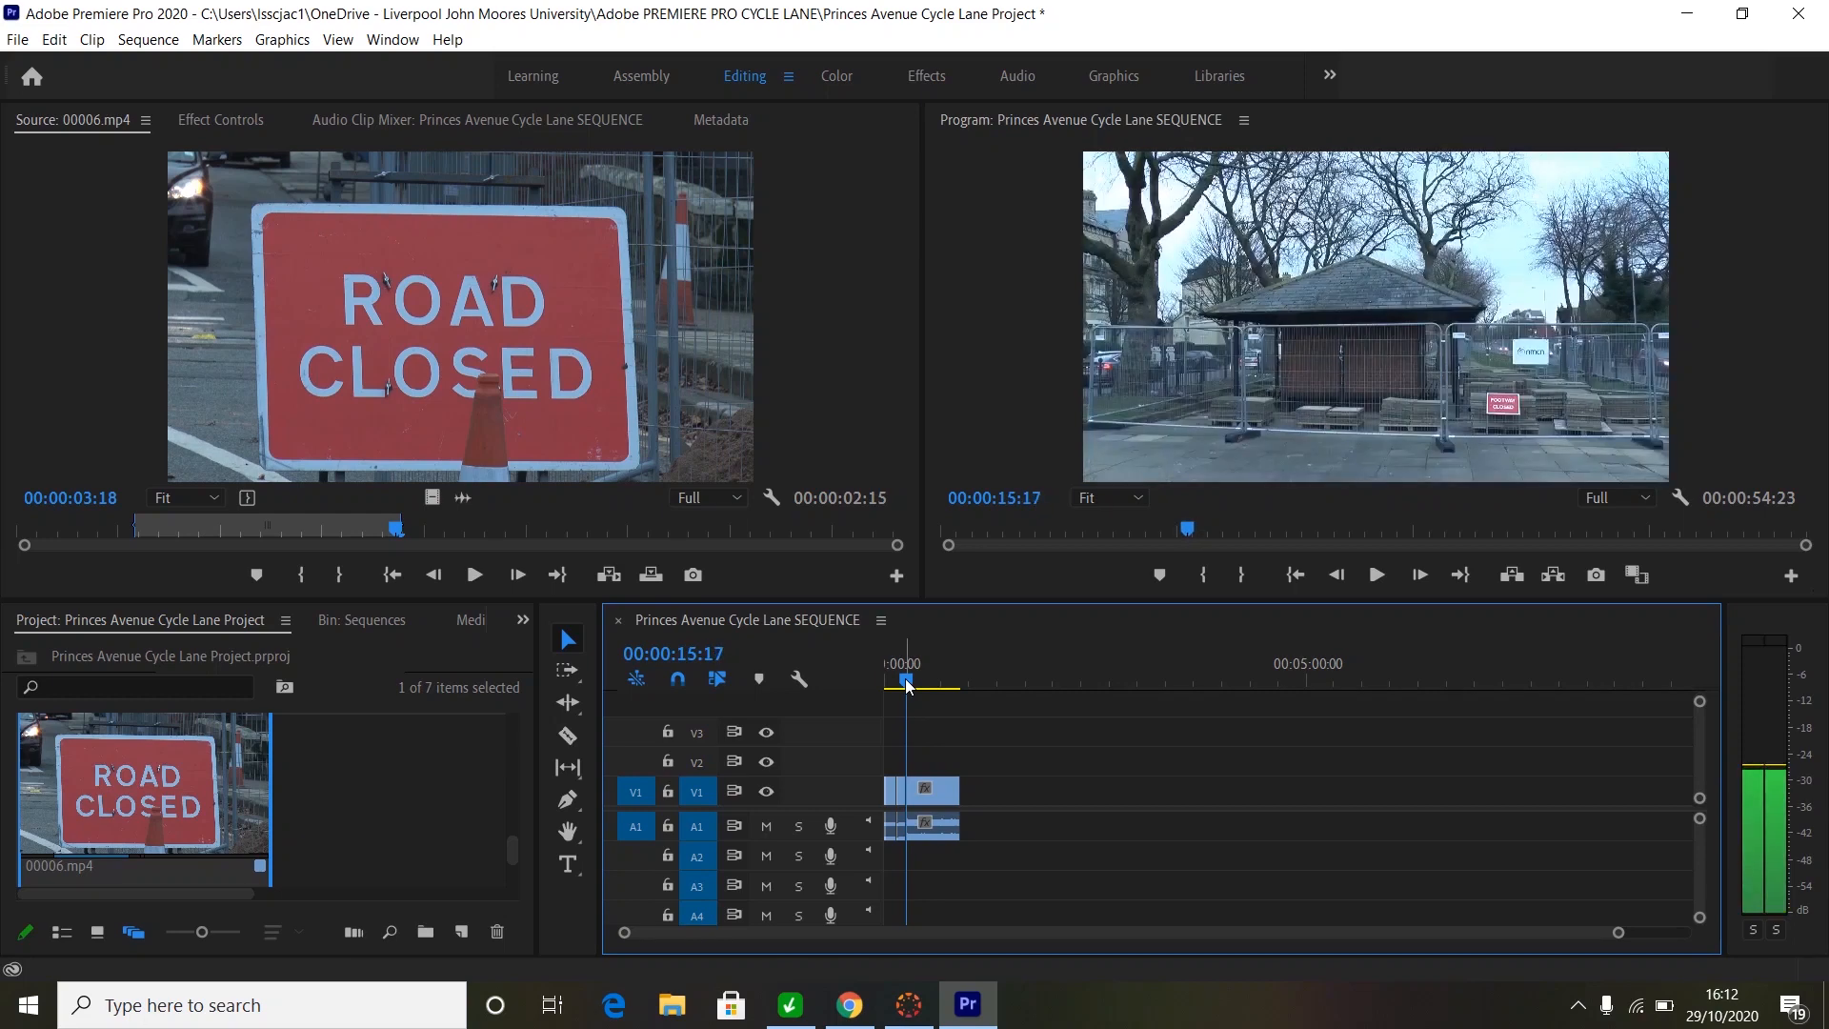
- Insert the 02:15 ROAD CLOSED portion at 00:00:15:18, then move the playhead to 00:00:45:17
key("Right")
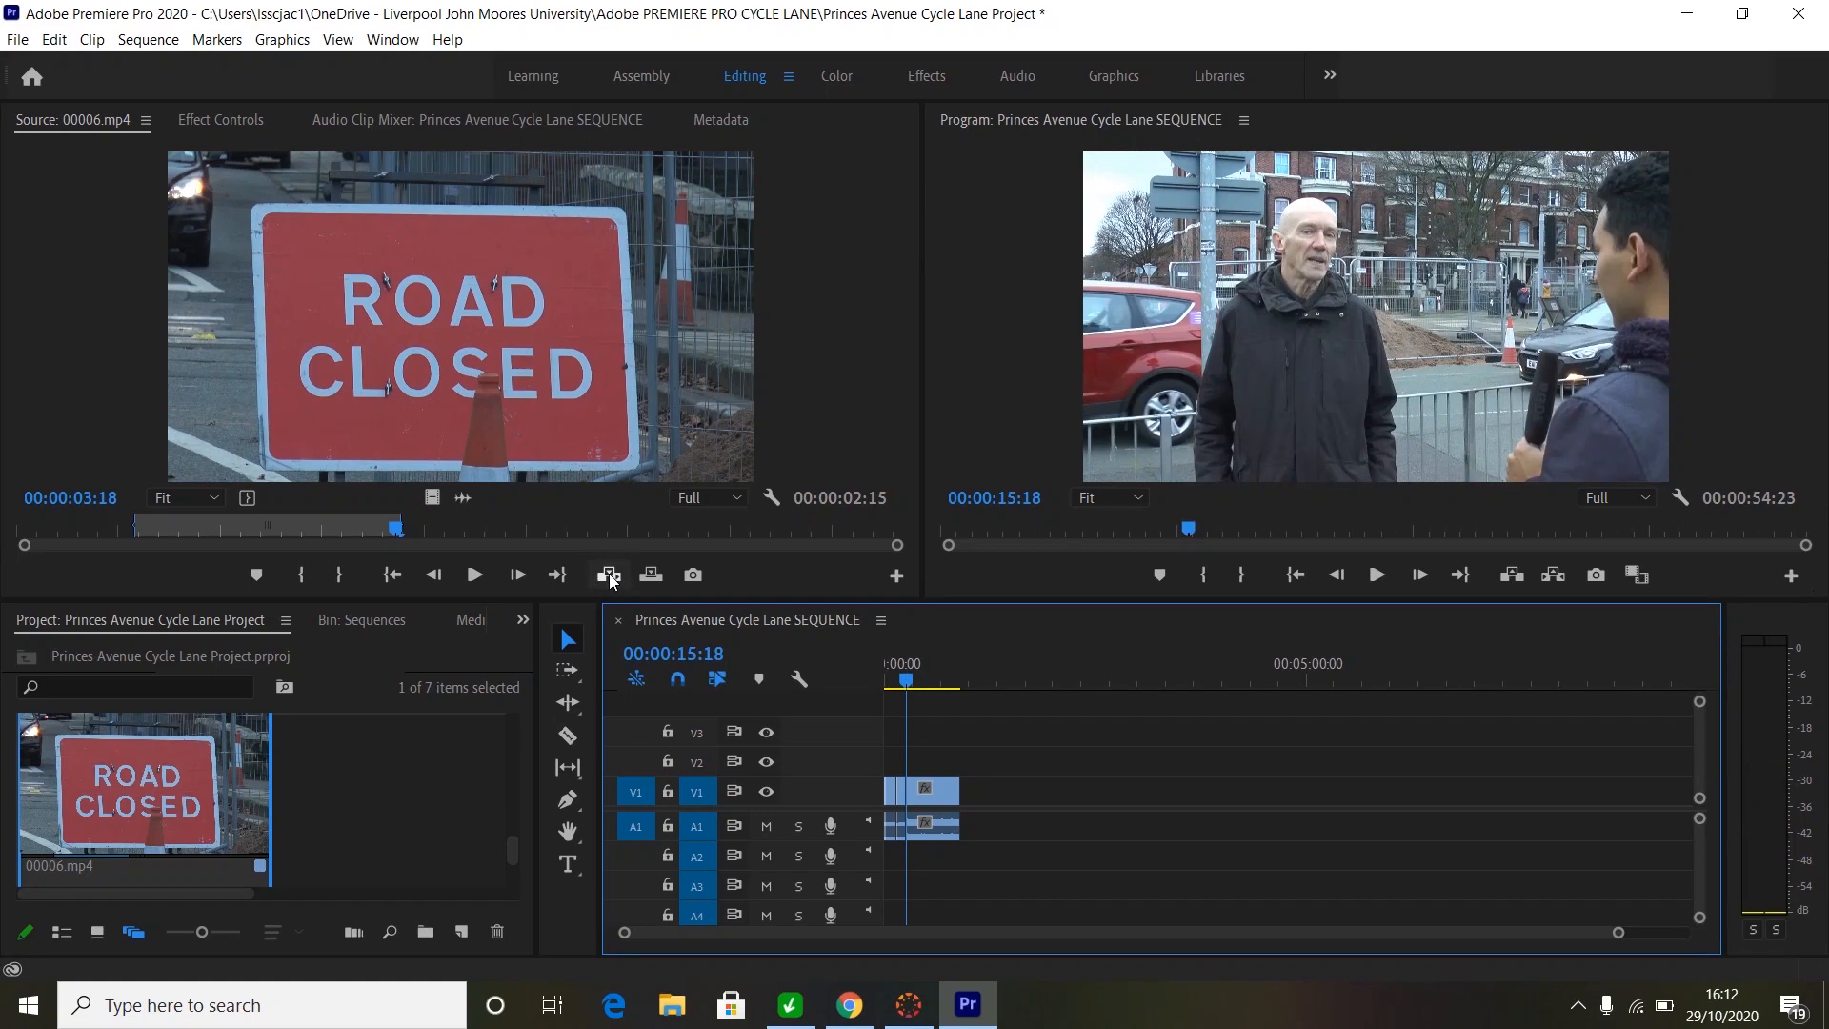
left_click(609, 574)
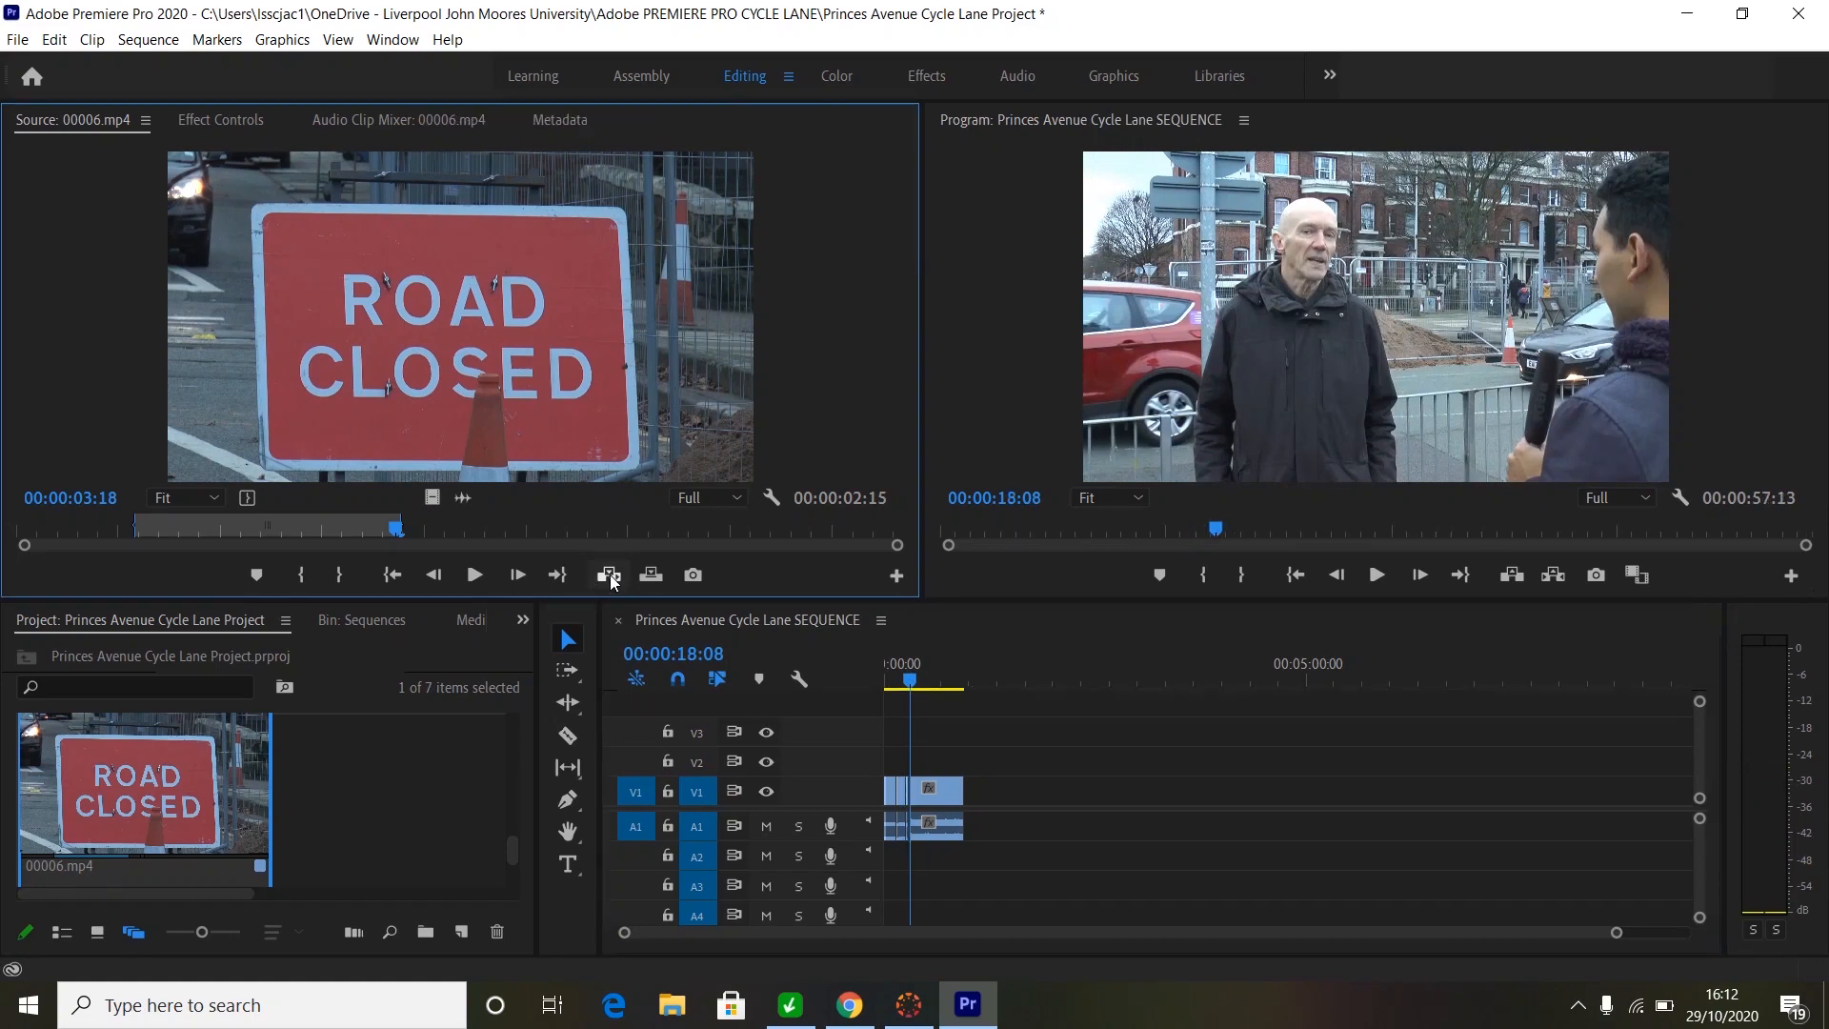
left_click(946, 669)
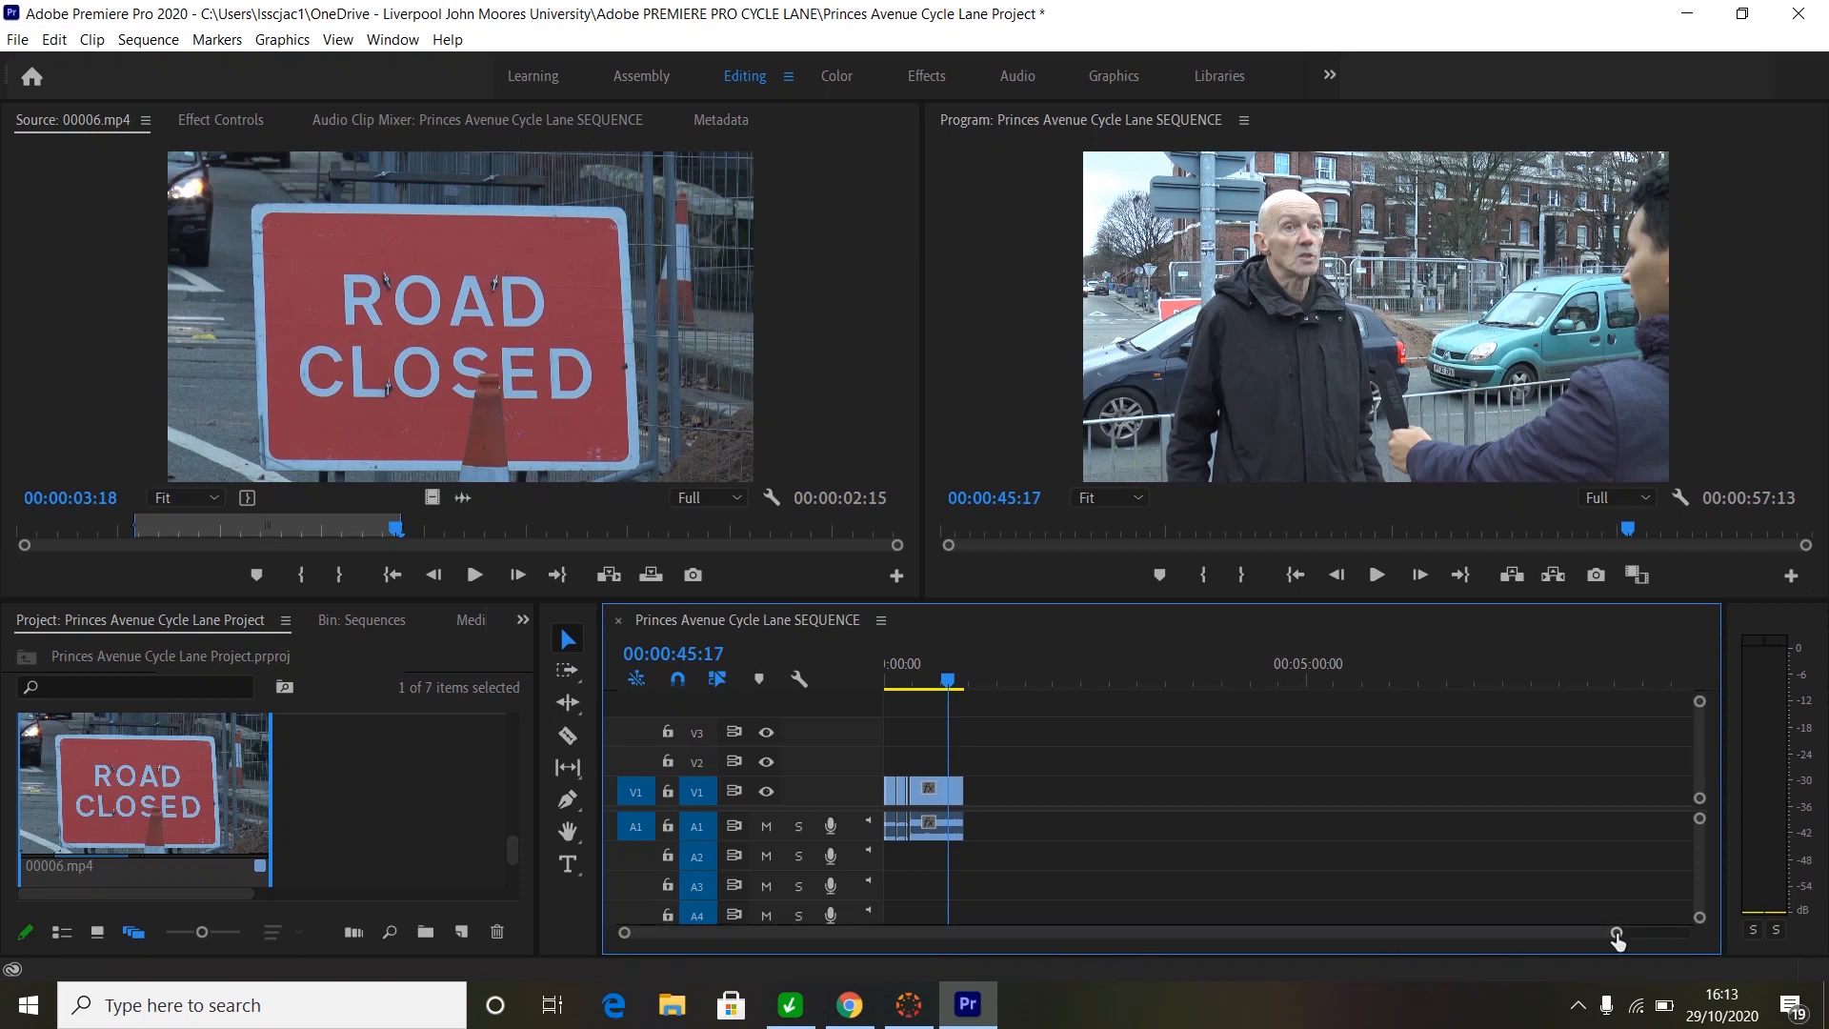
- Zoom into the timeline, enlarge the V1 and A1 track heights, and park the playhead at 00:00:47:00
left_click_drag(1617, 936, 1320, 932)
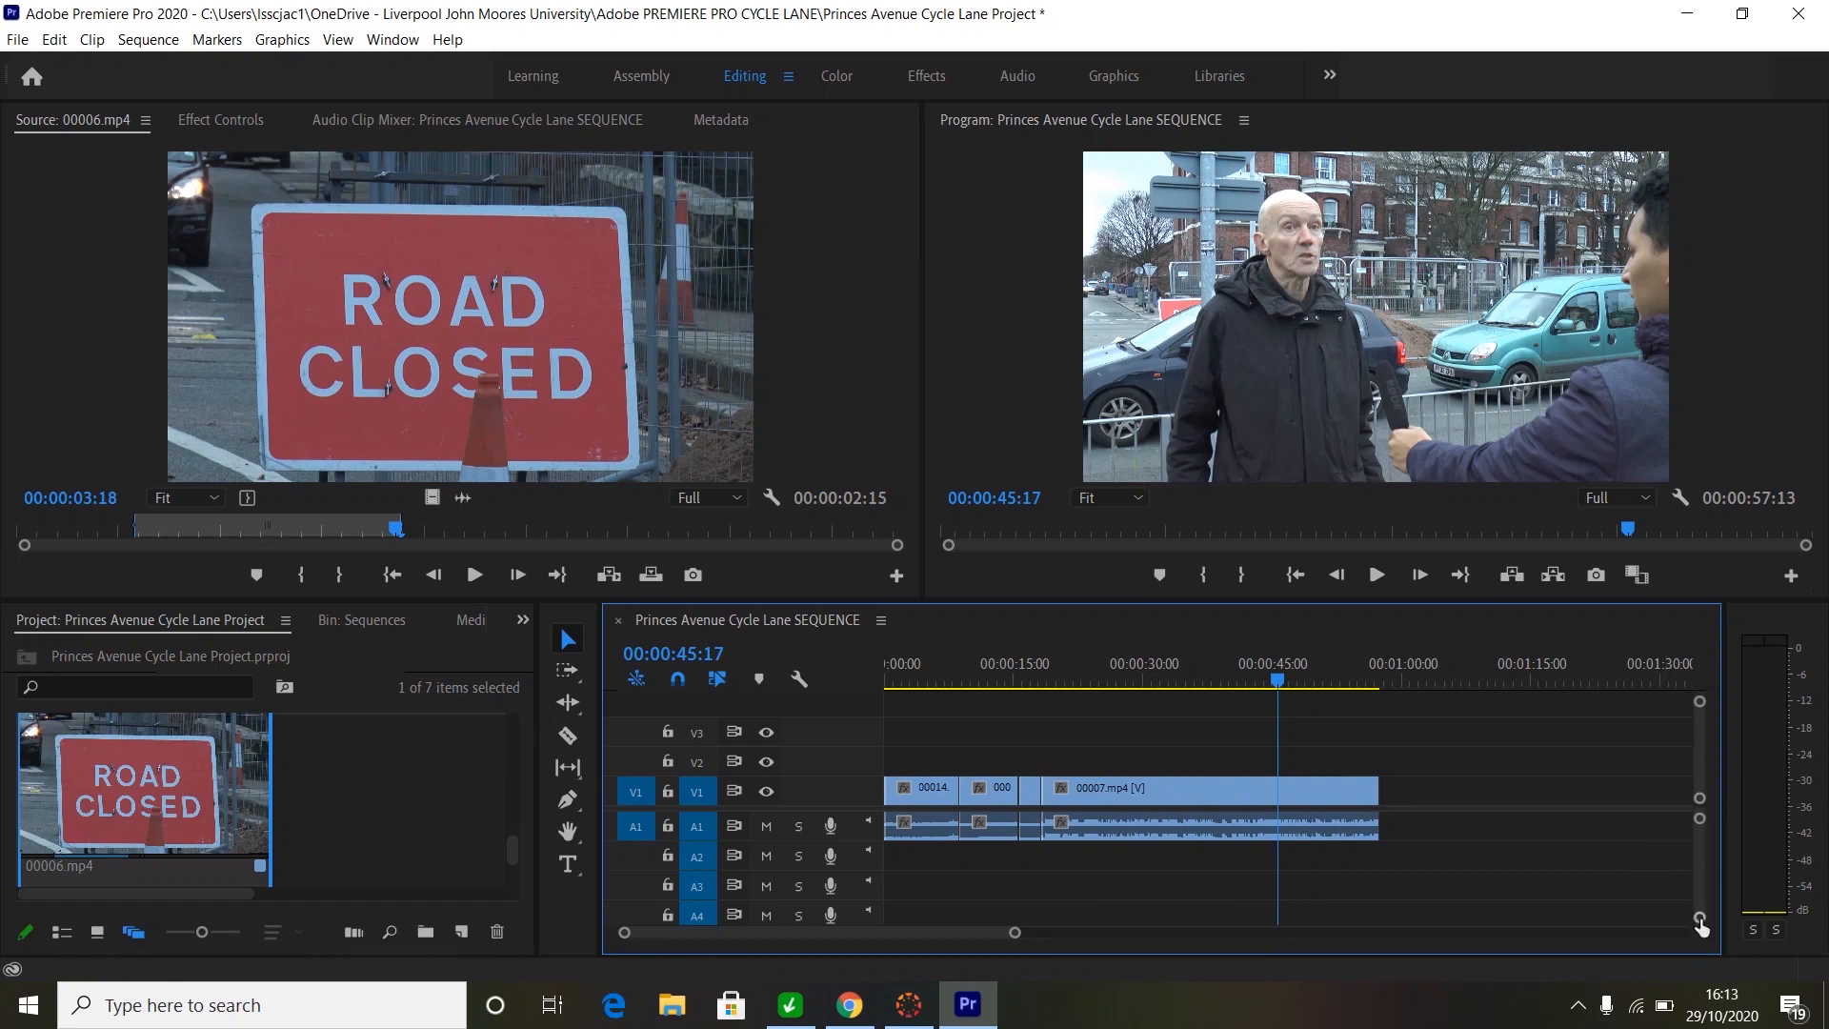
left_click_drag(1700, 922, 1700, 908)
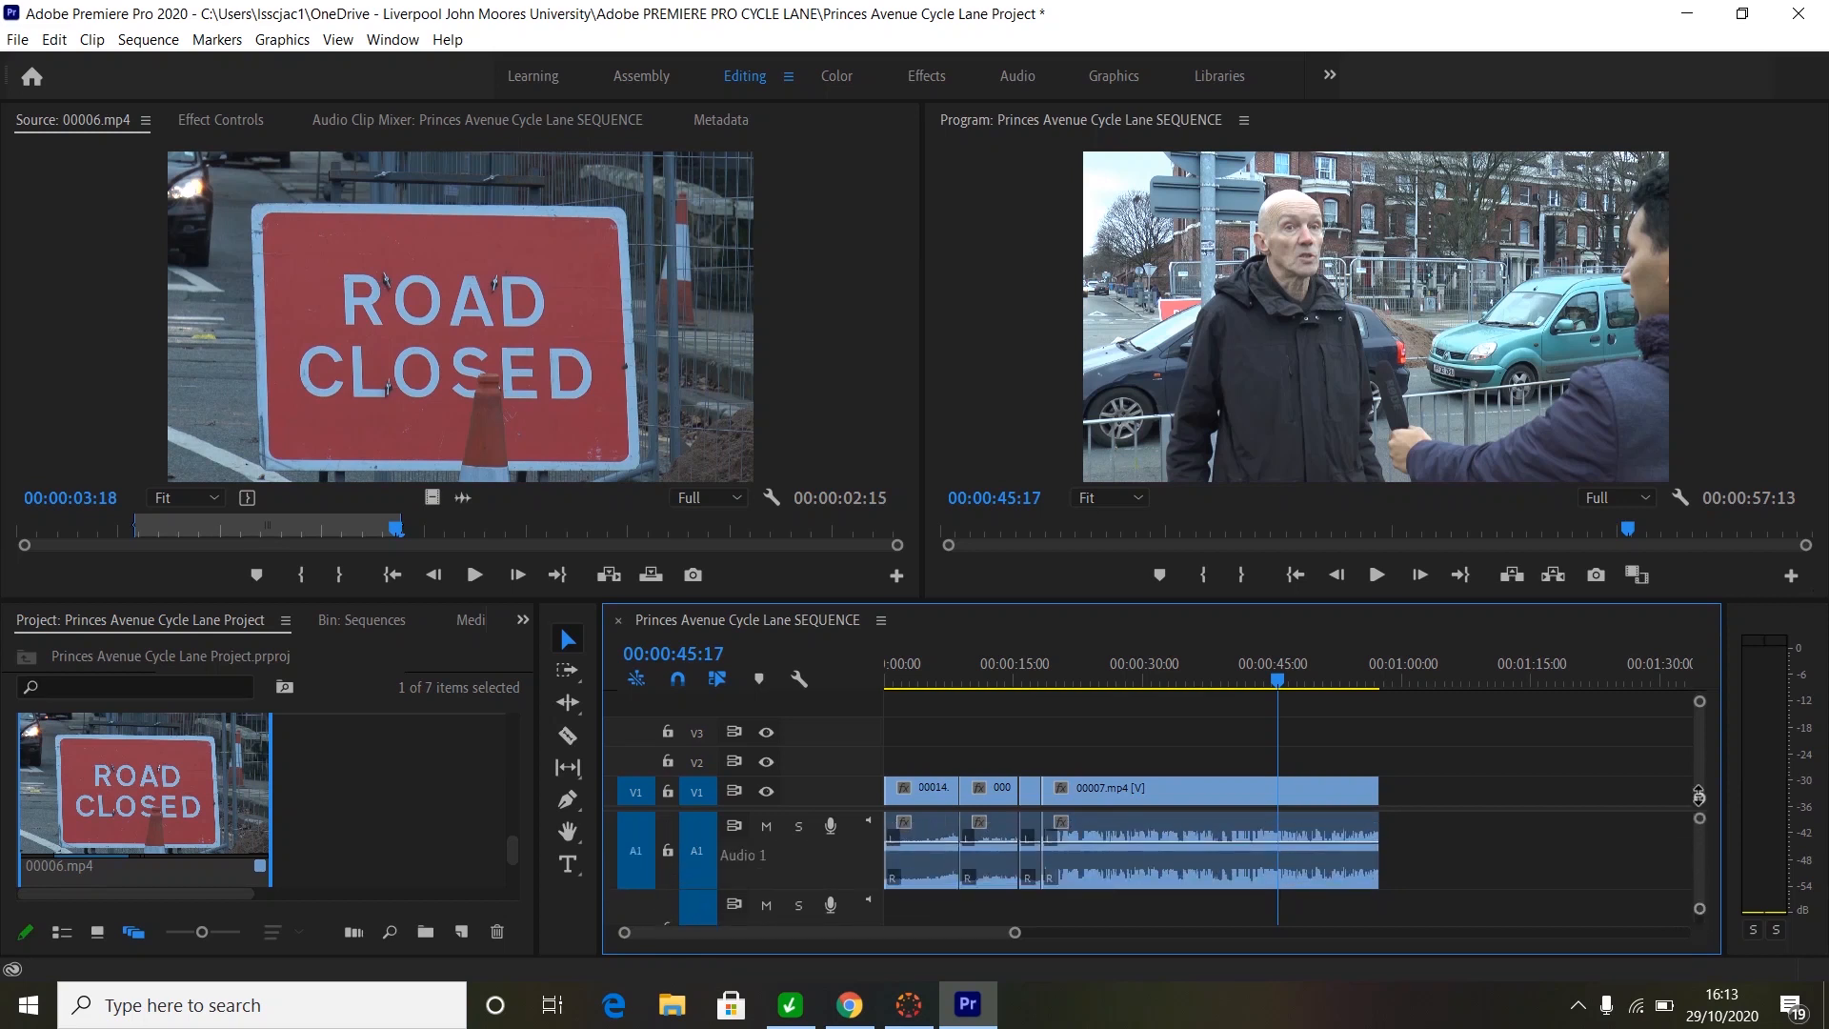
left_click_drag(1700, 816, 1702, 798)
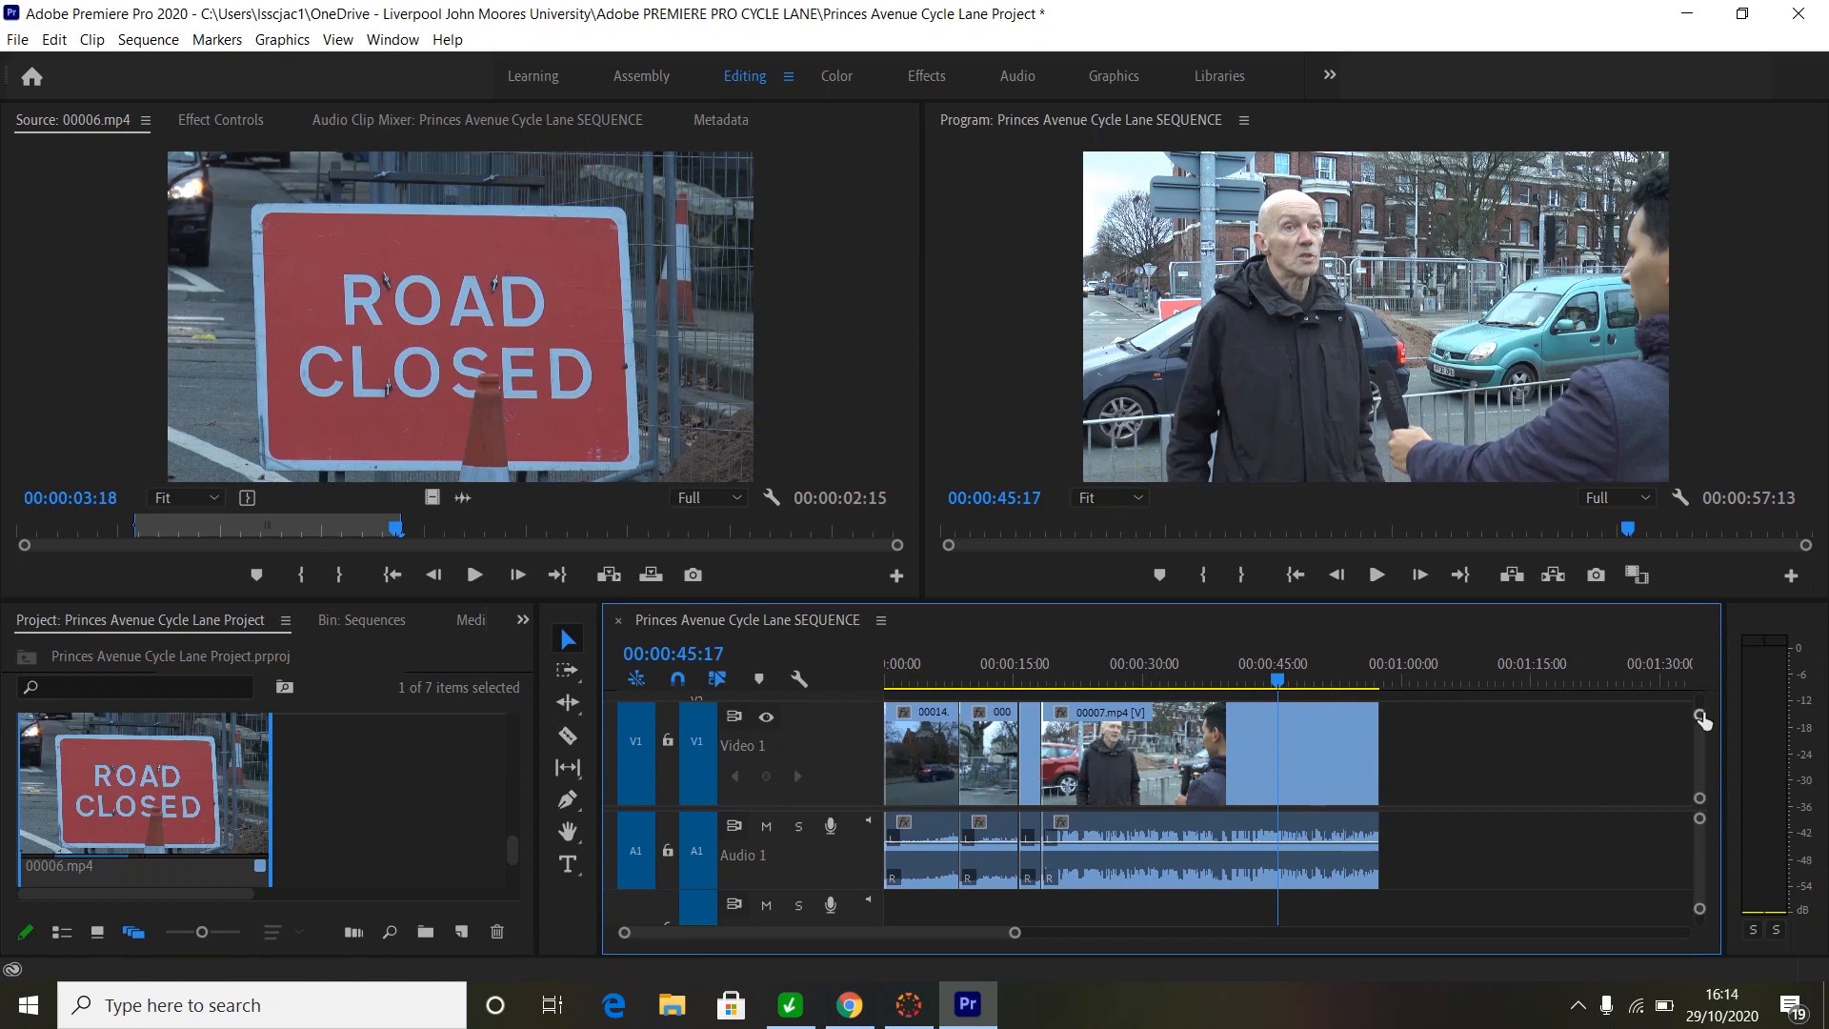
left_click_drag(1701, 716, 1694, 704)
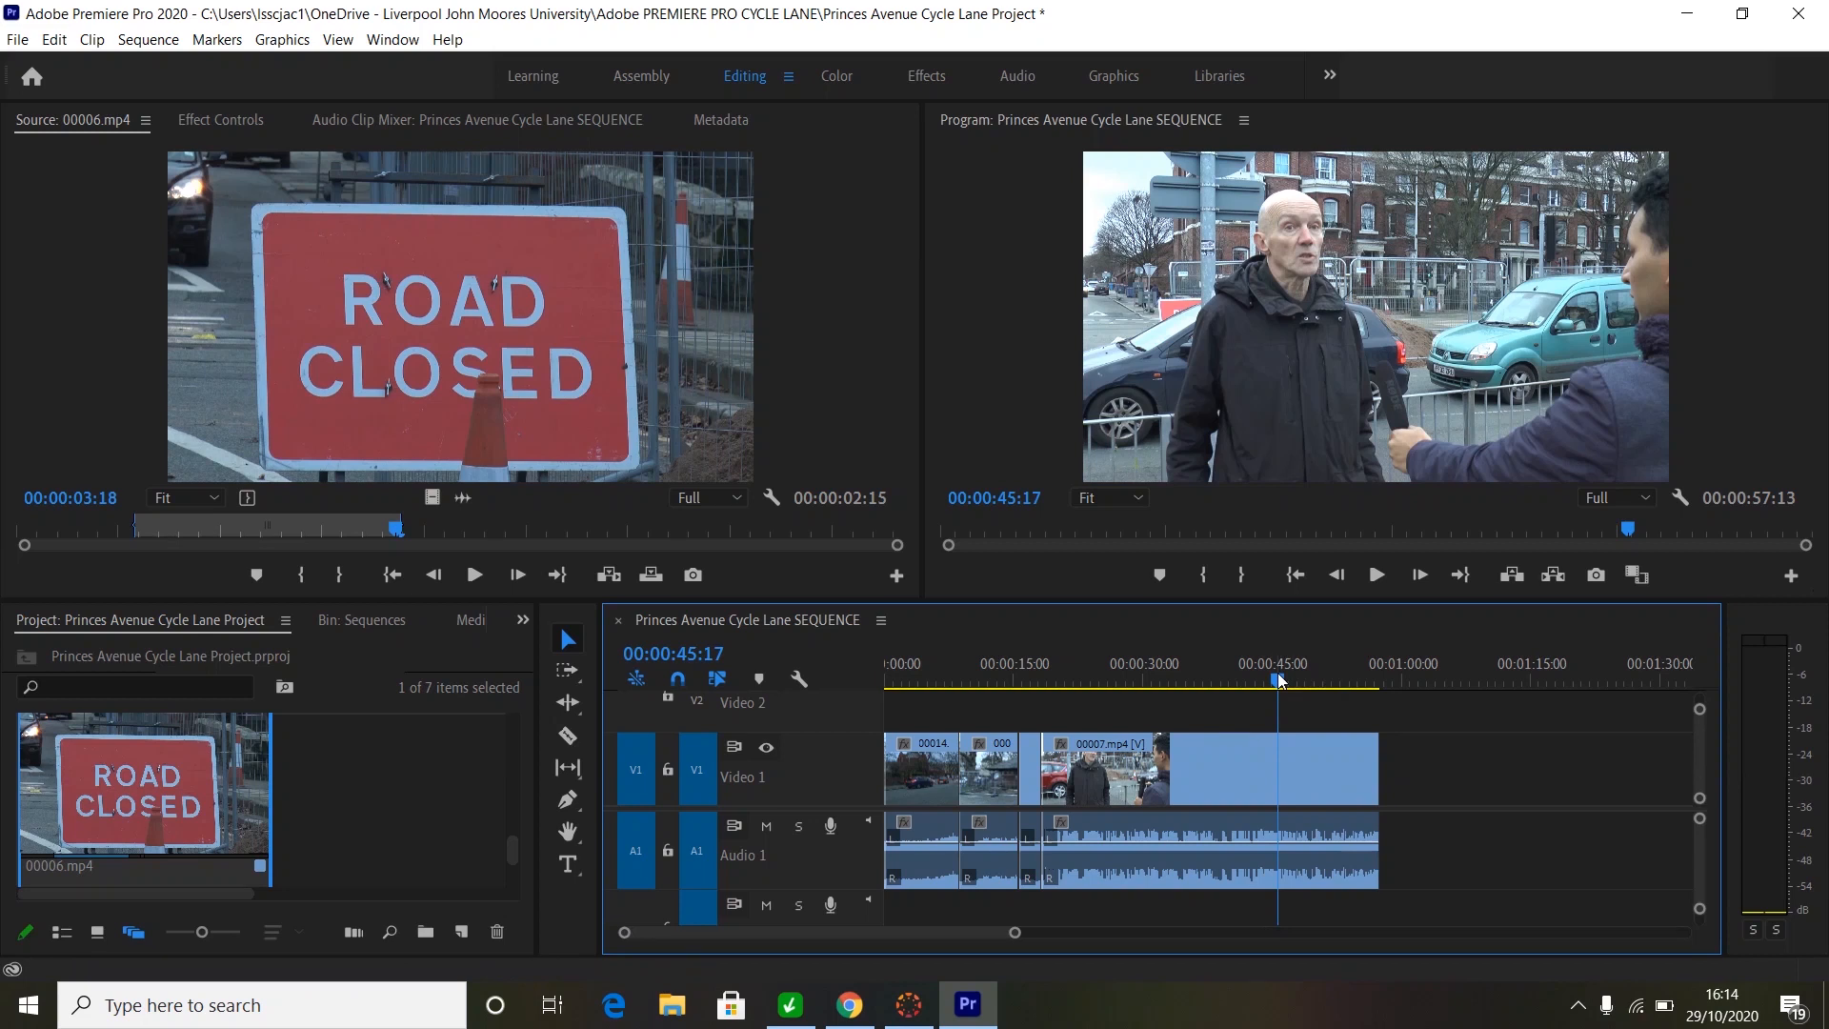
left_click_drag(1279, 679, 1290, 679)
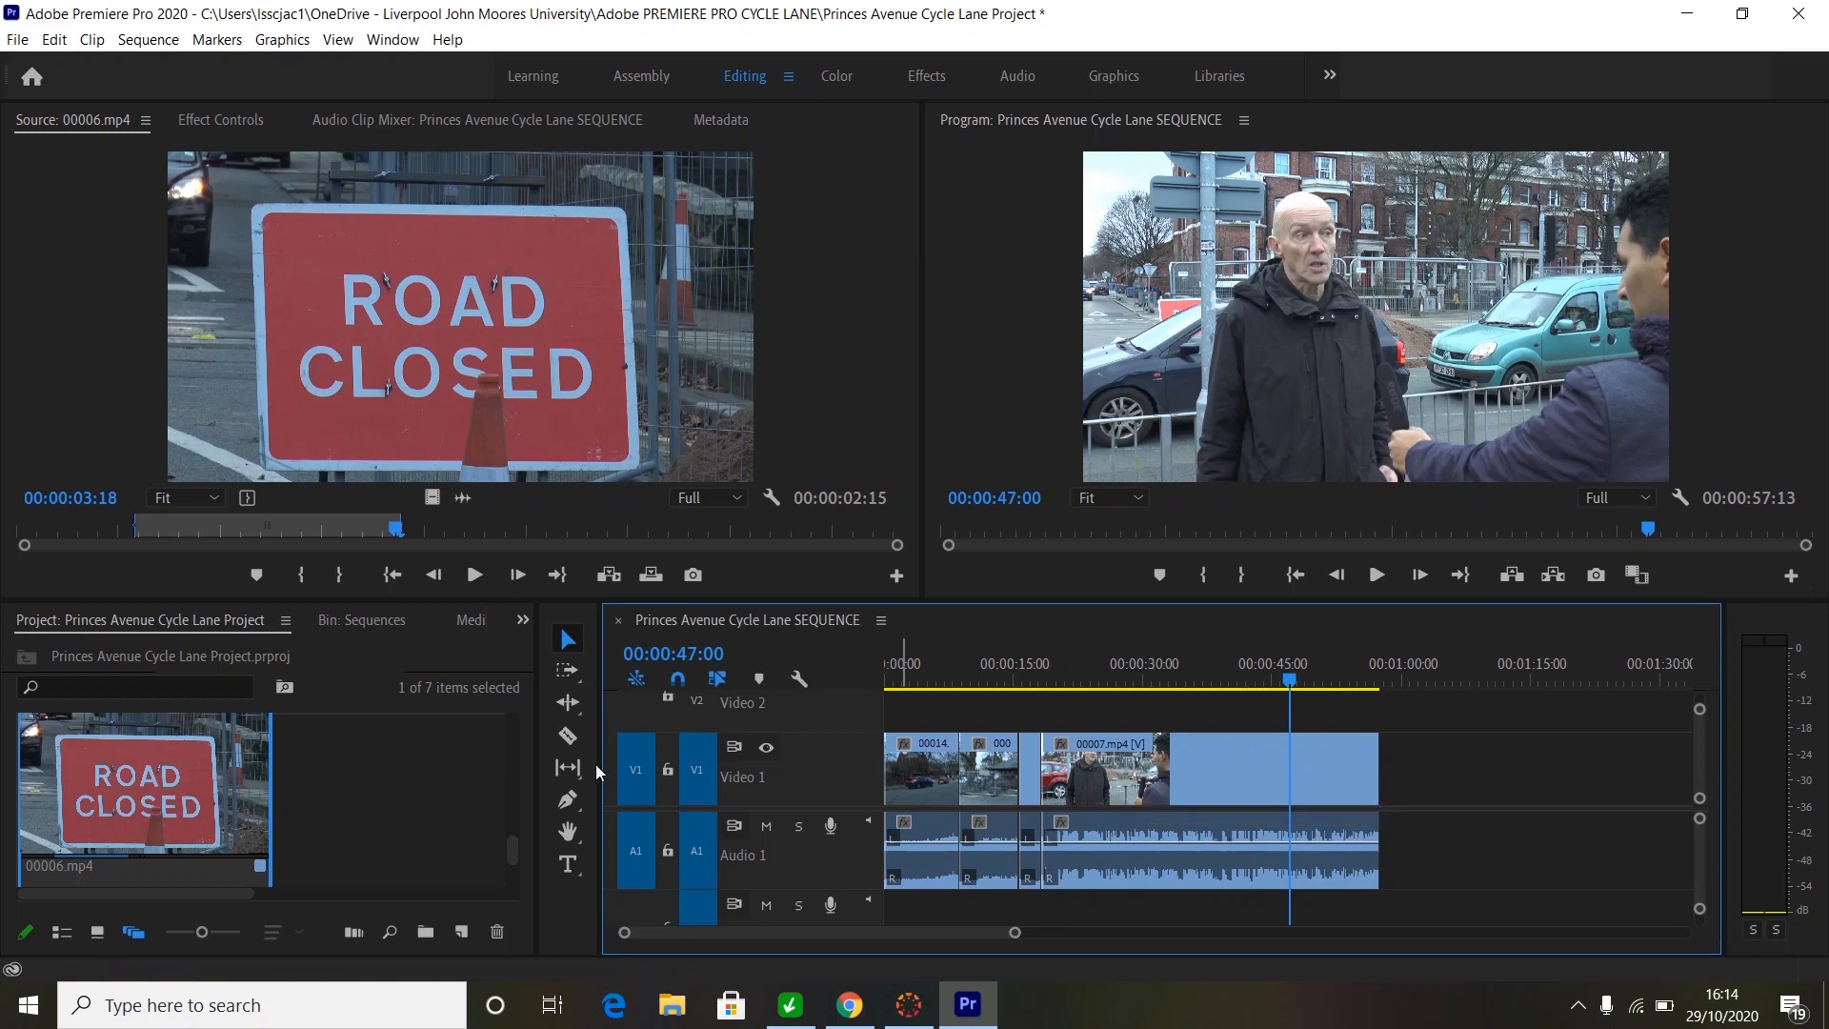
left_click(514, 852)
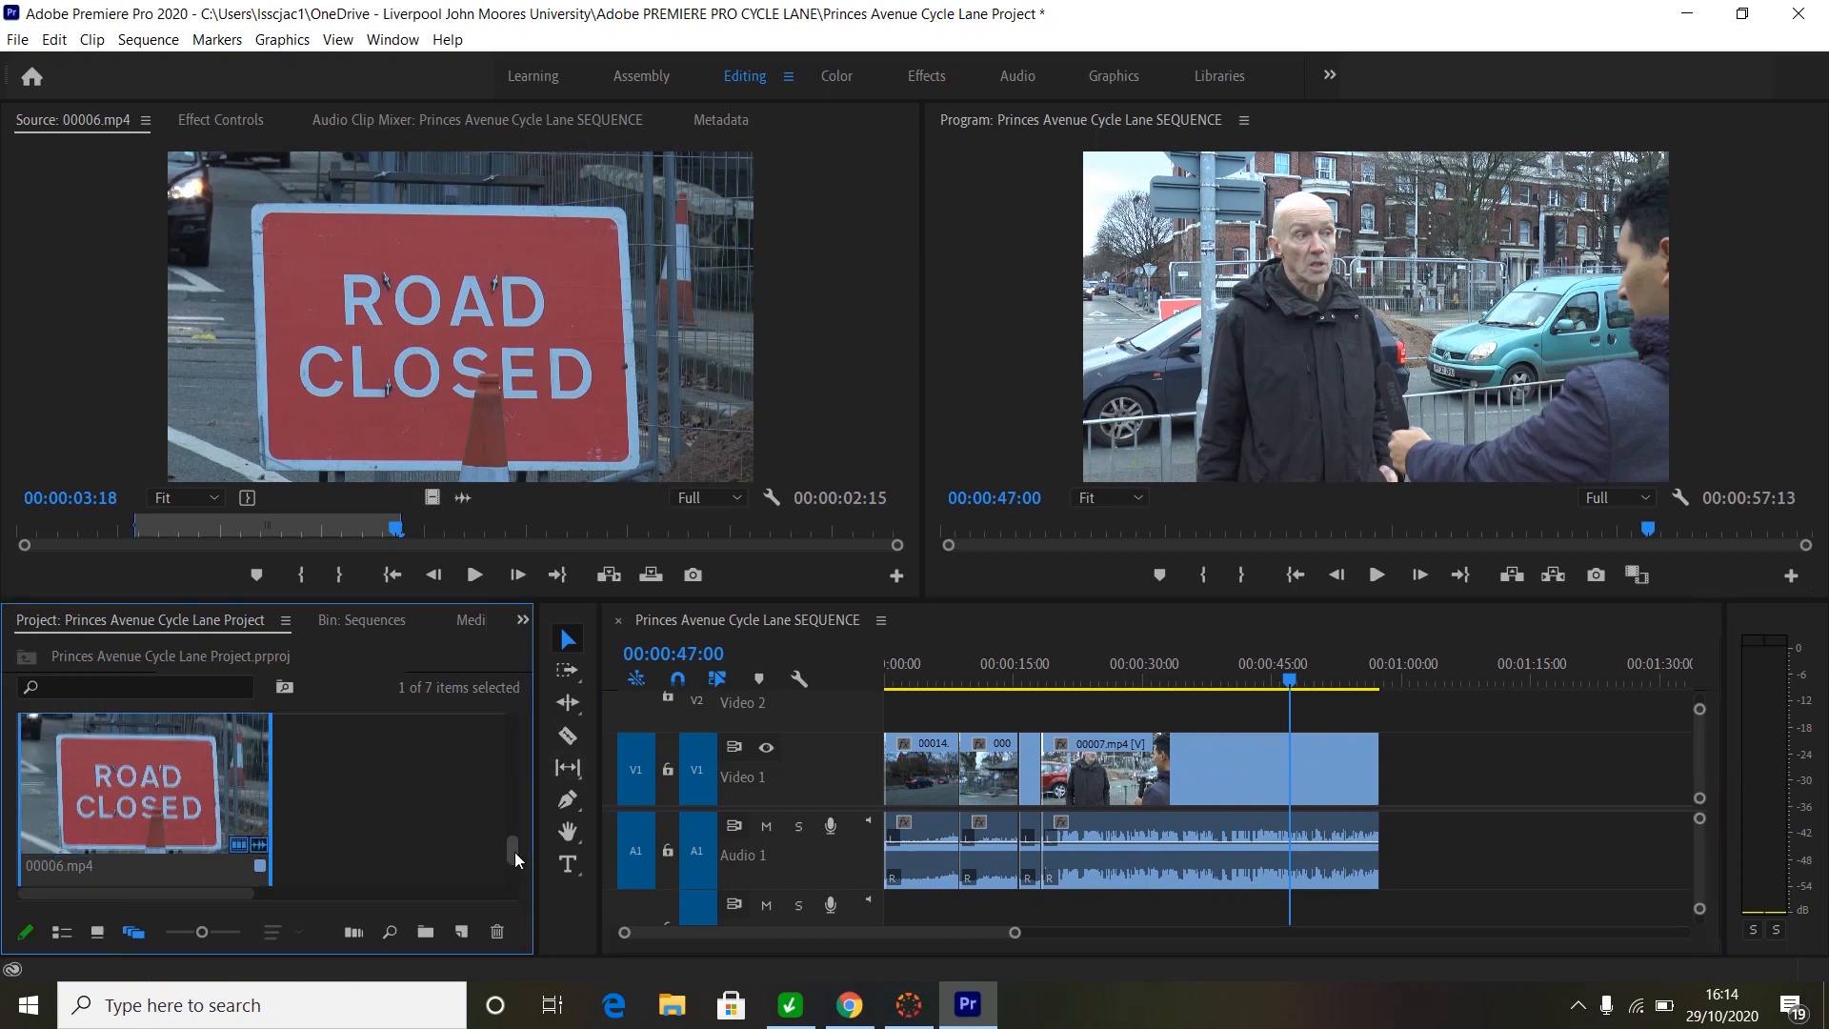
- Load Princes Ave VO.wav from the Project panel into the Source monitor to show its waveform
left_click_drag(515, 852, 522, 726)
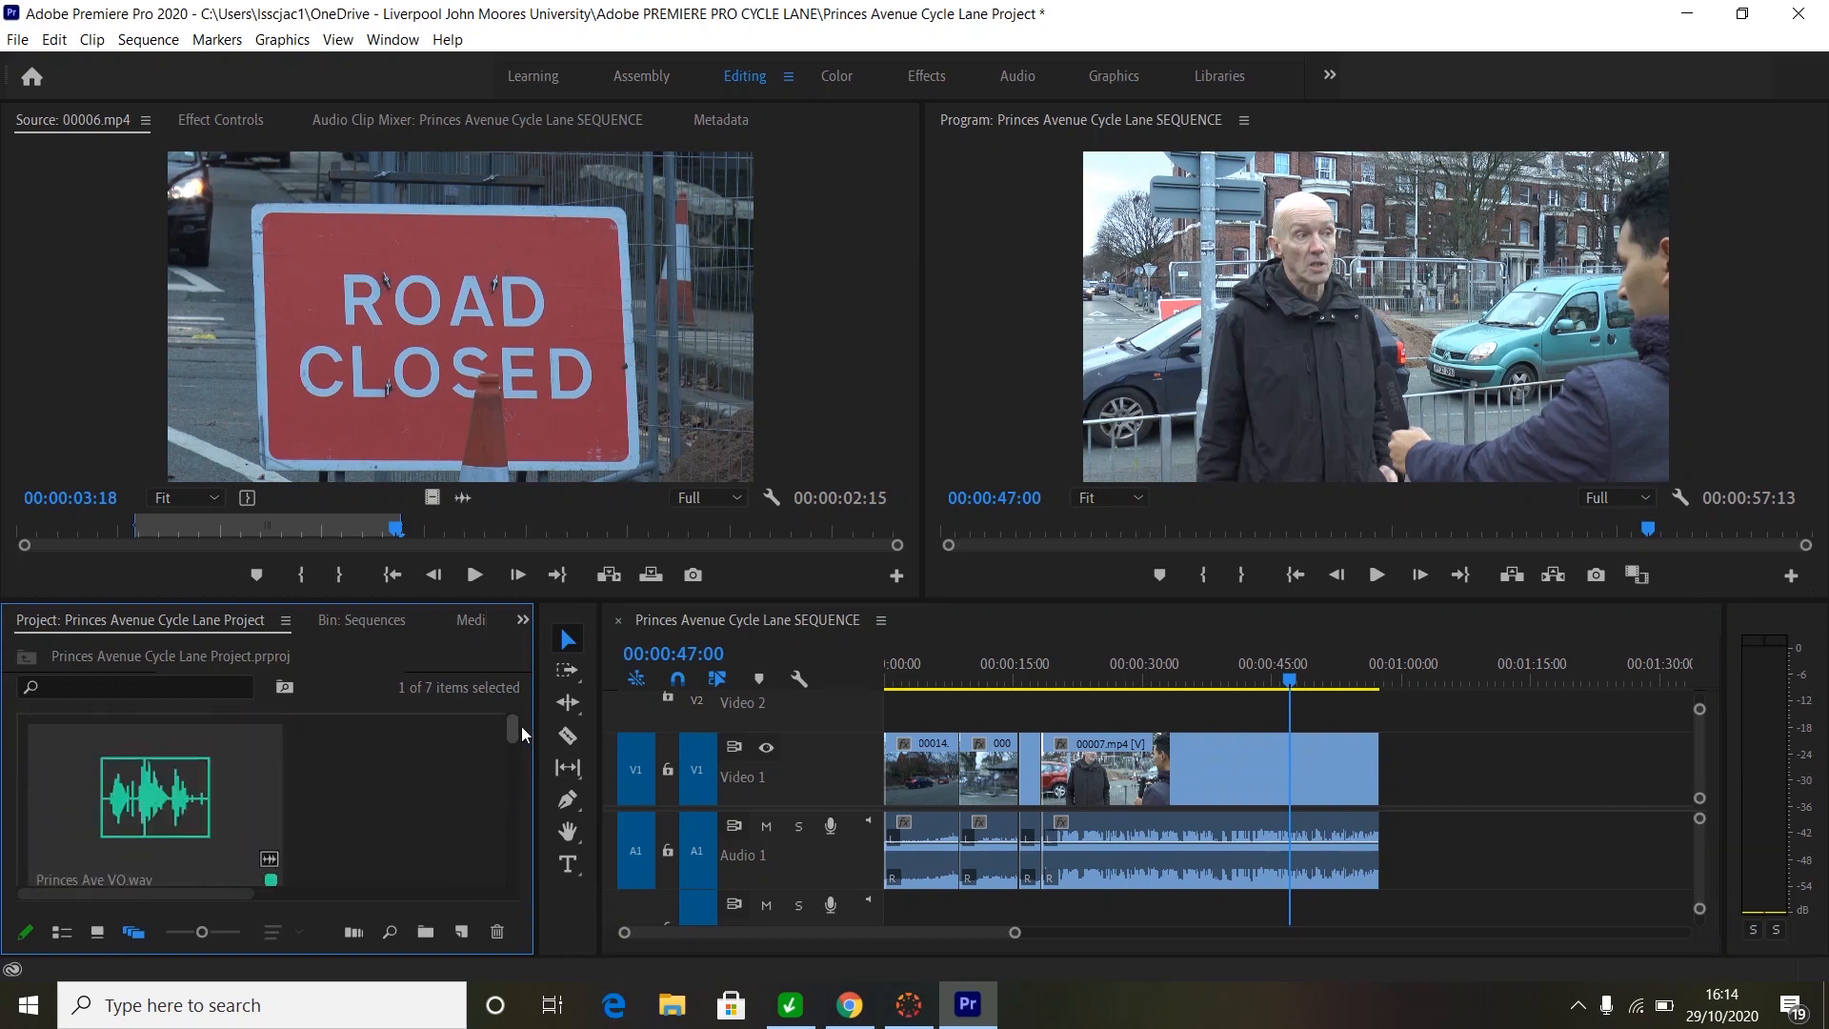
left_click(152, 788)
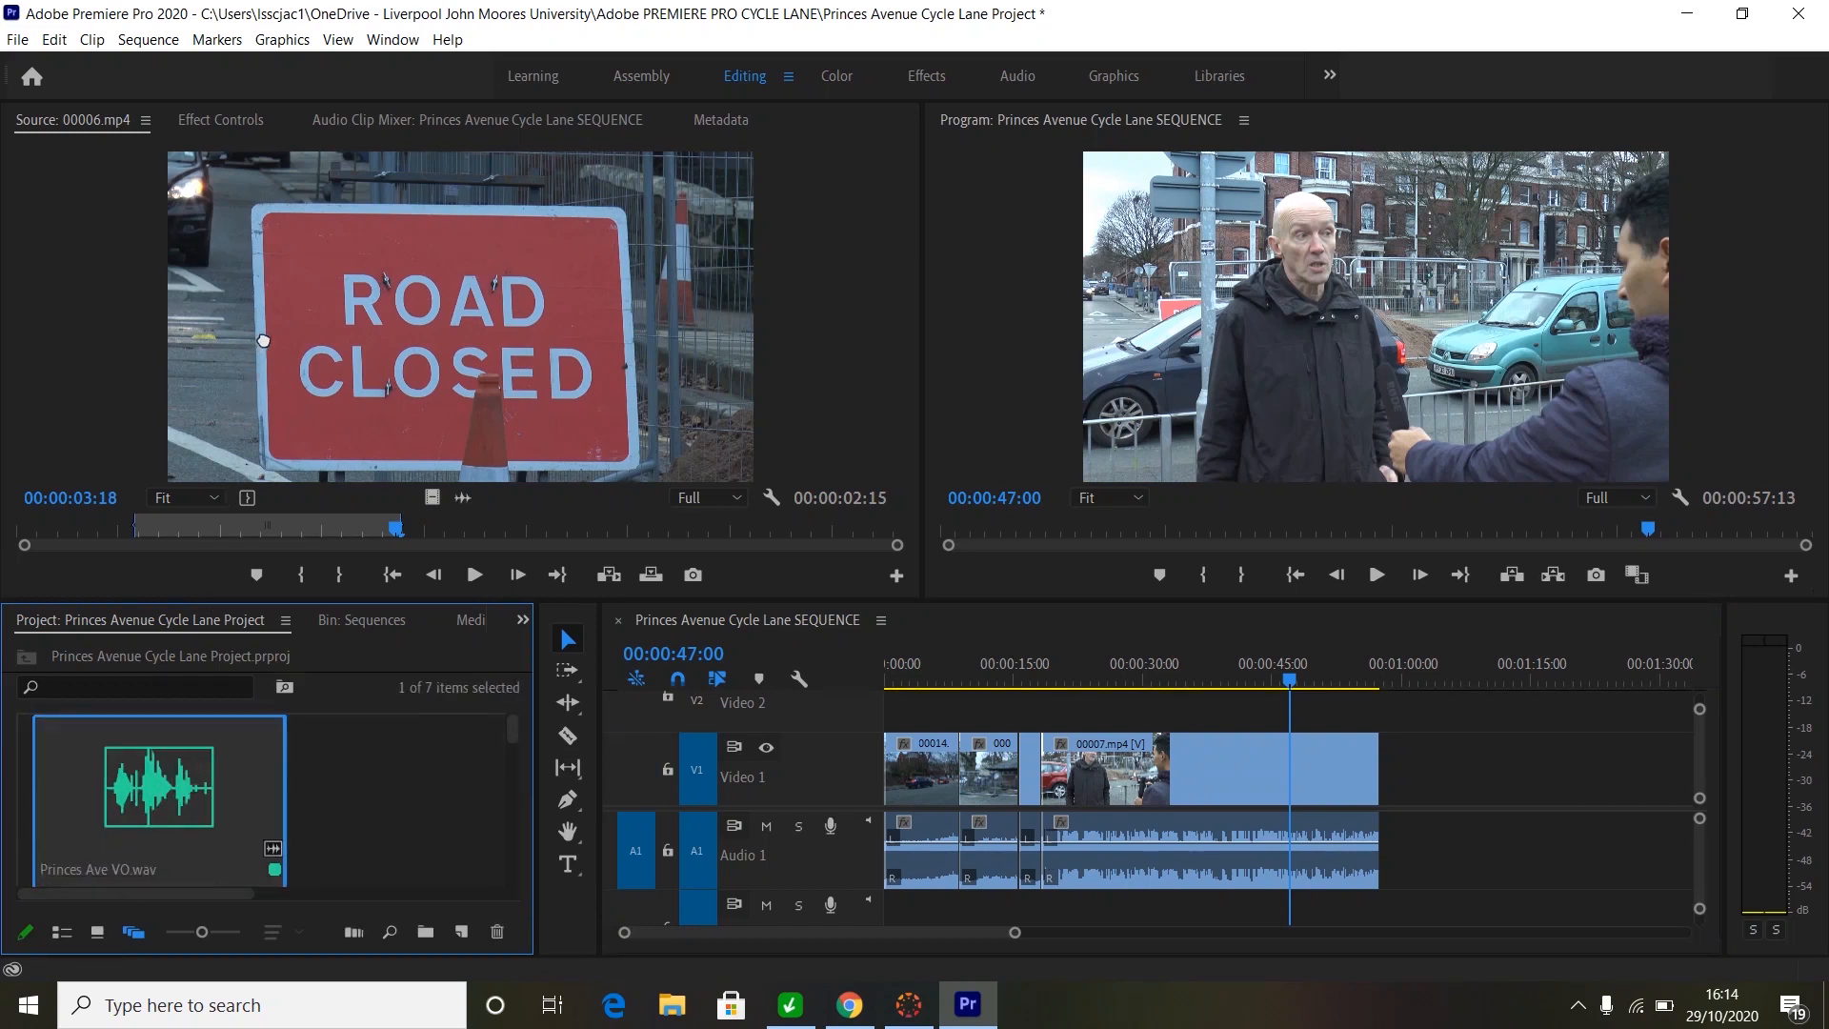
left_click_drag(263, 340, 265, 339)
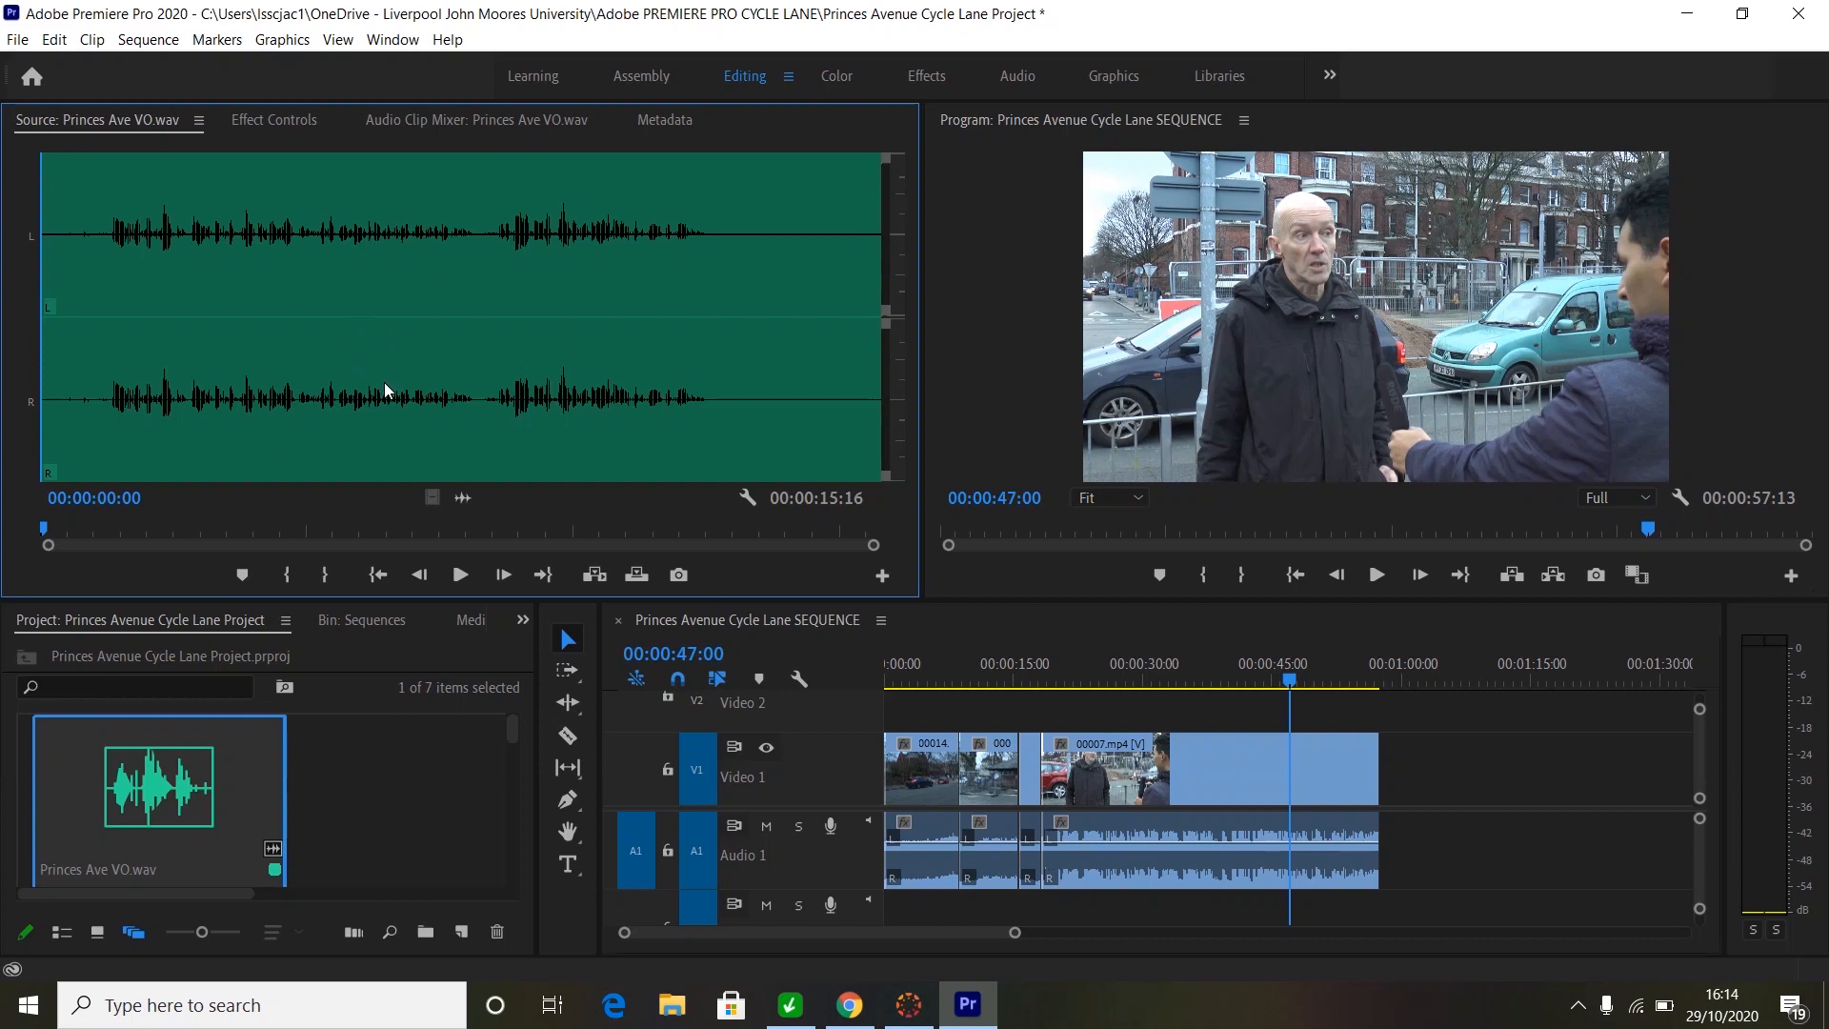
- Listen to the voiceover and set its In point at 00:00:02:19, where speech begins
key("space")
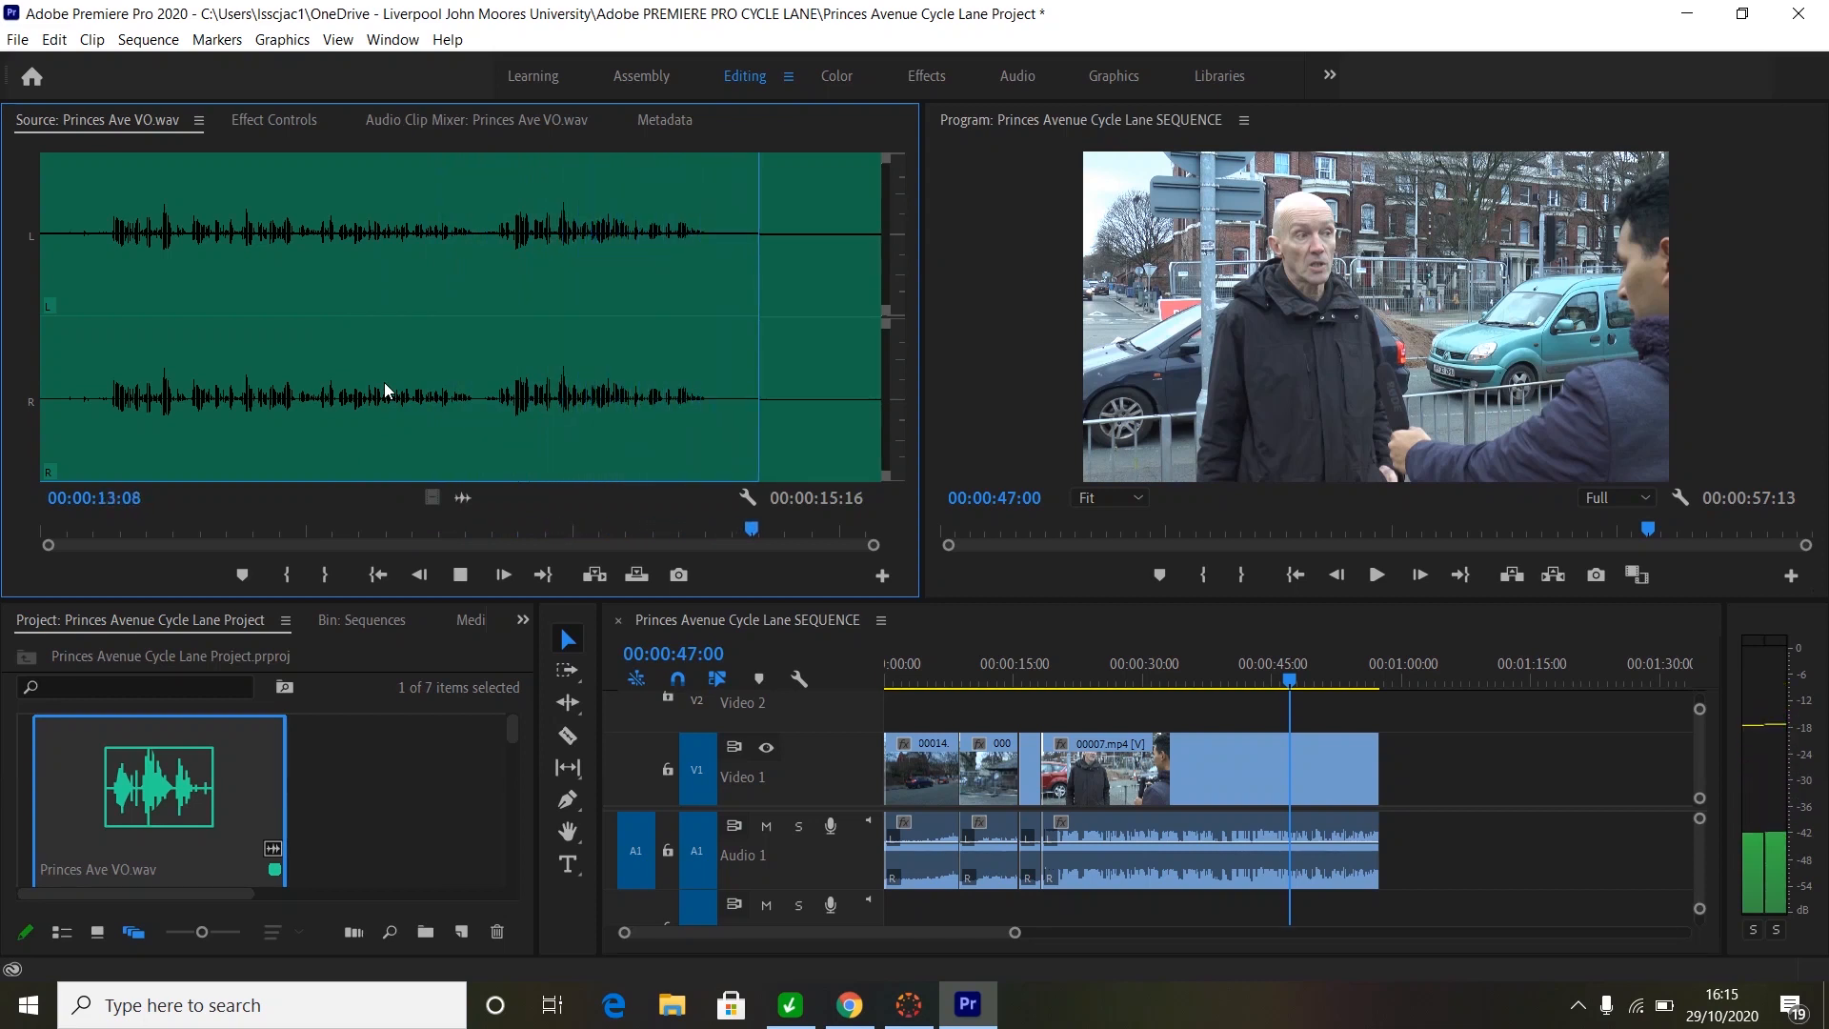
key("space")
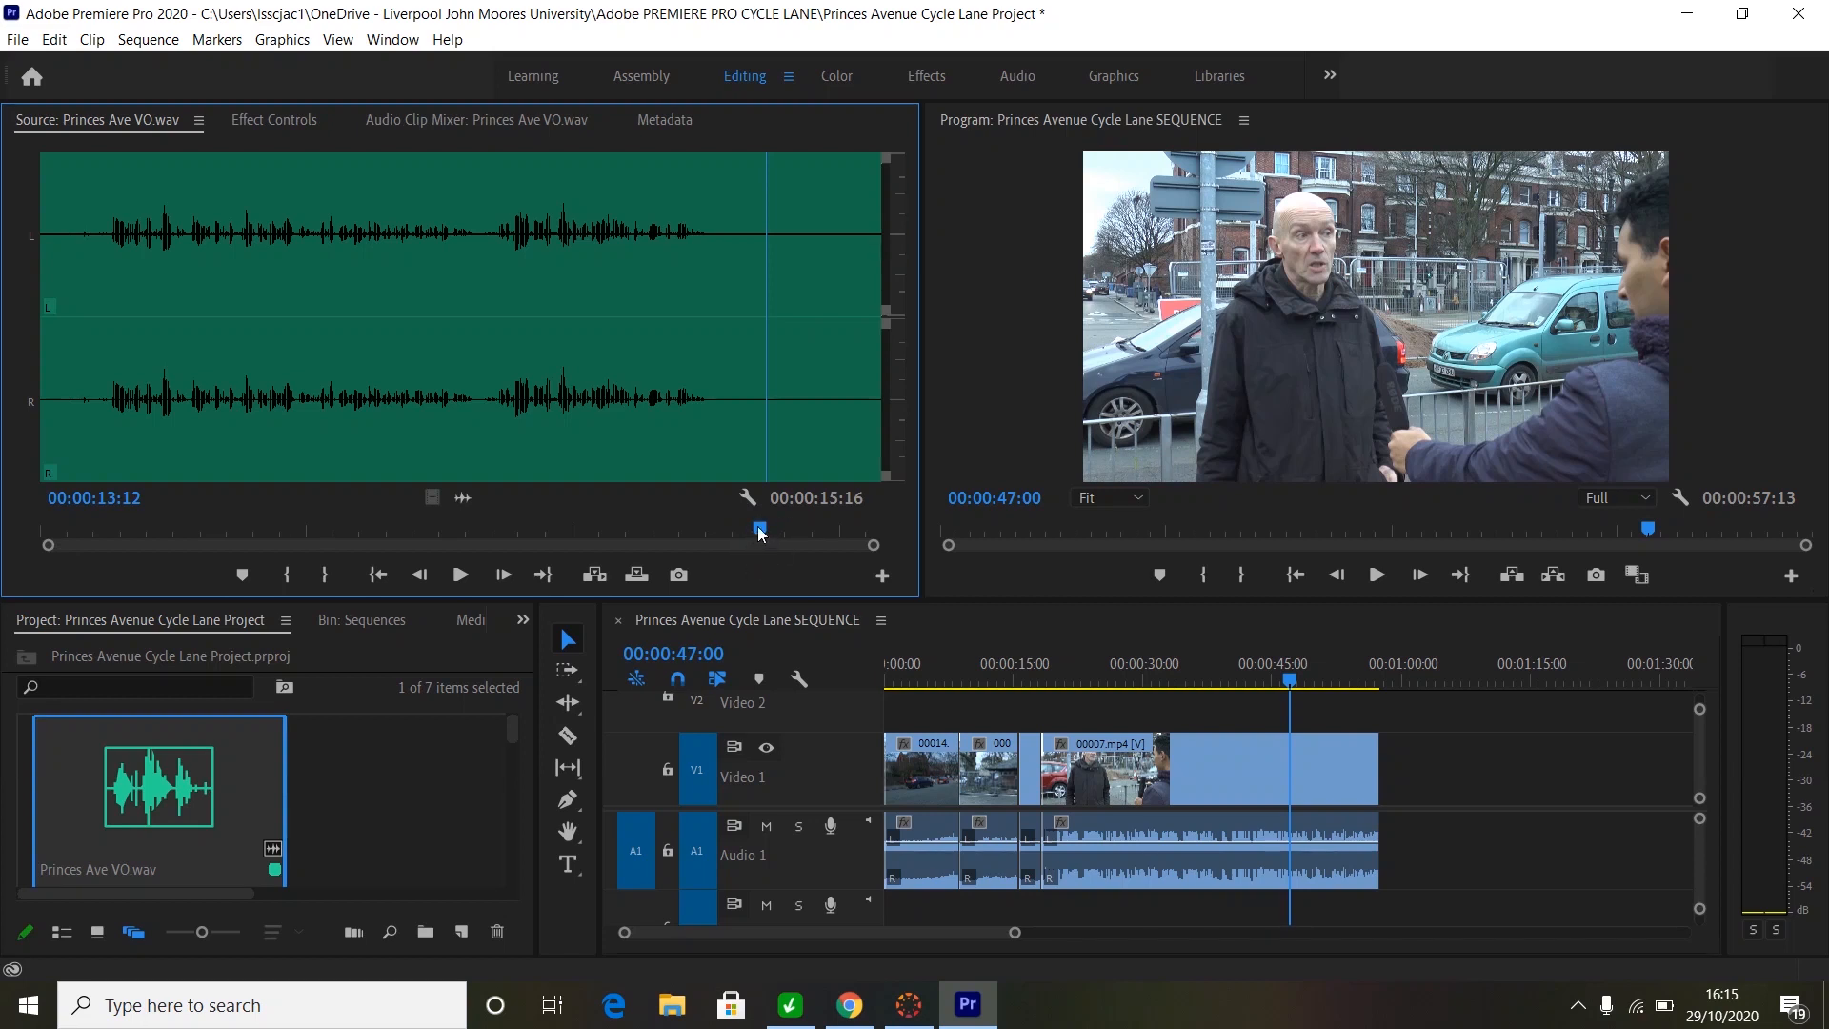
left_click_drag(755, 535, 105, 549)
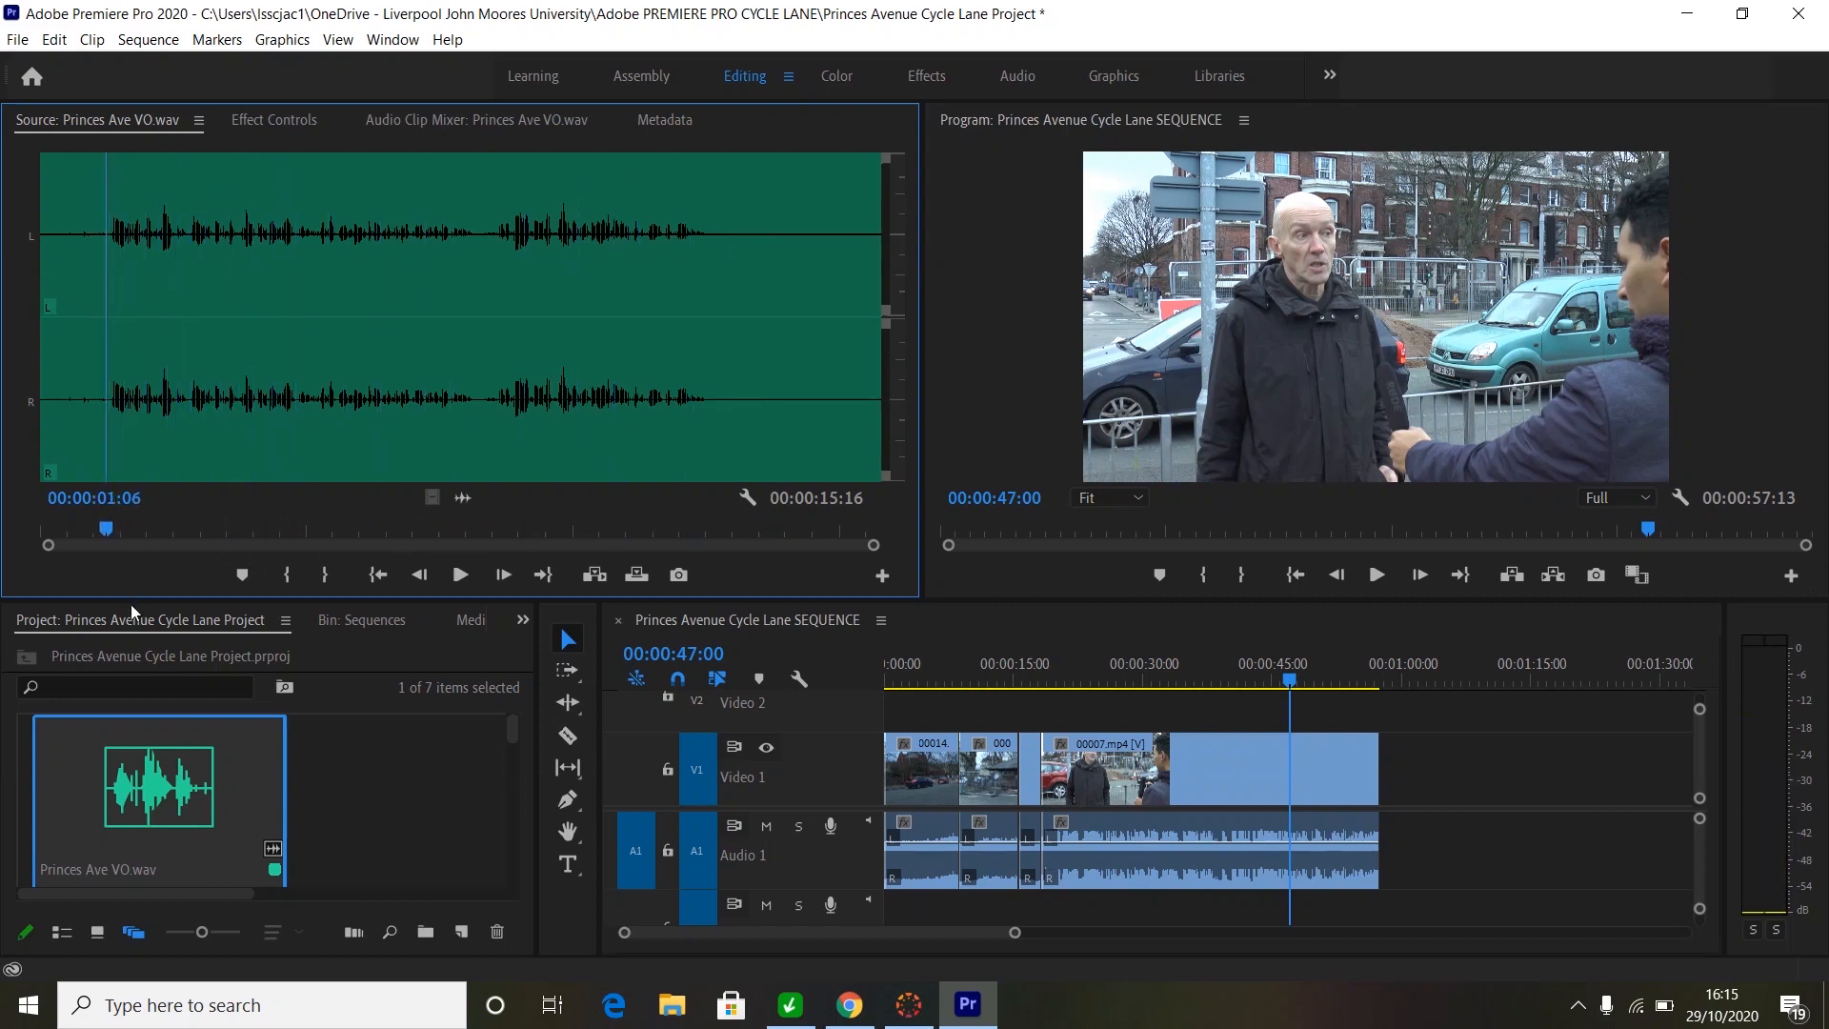
key("space")
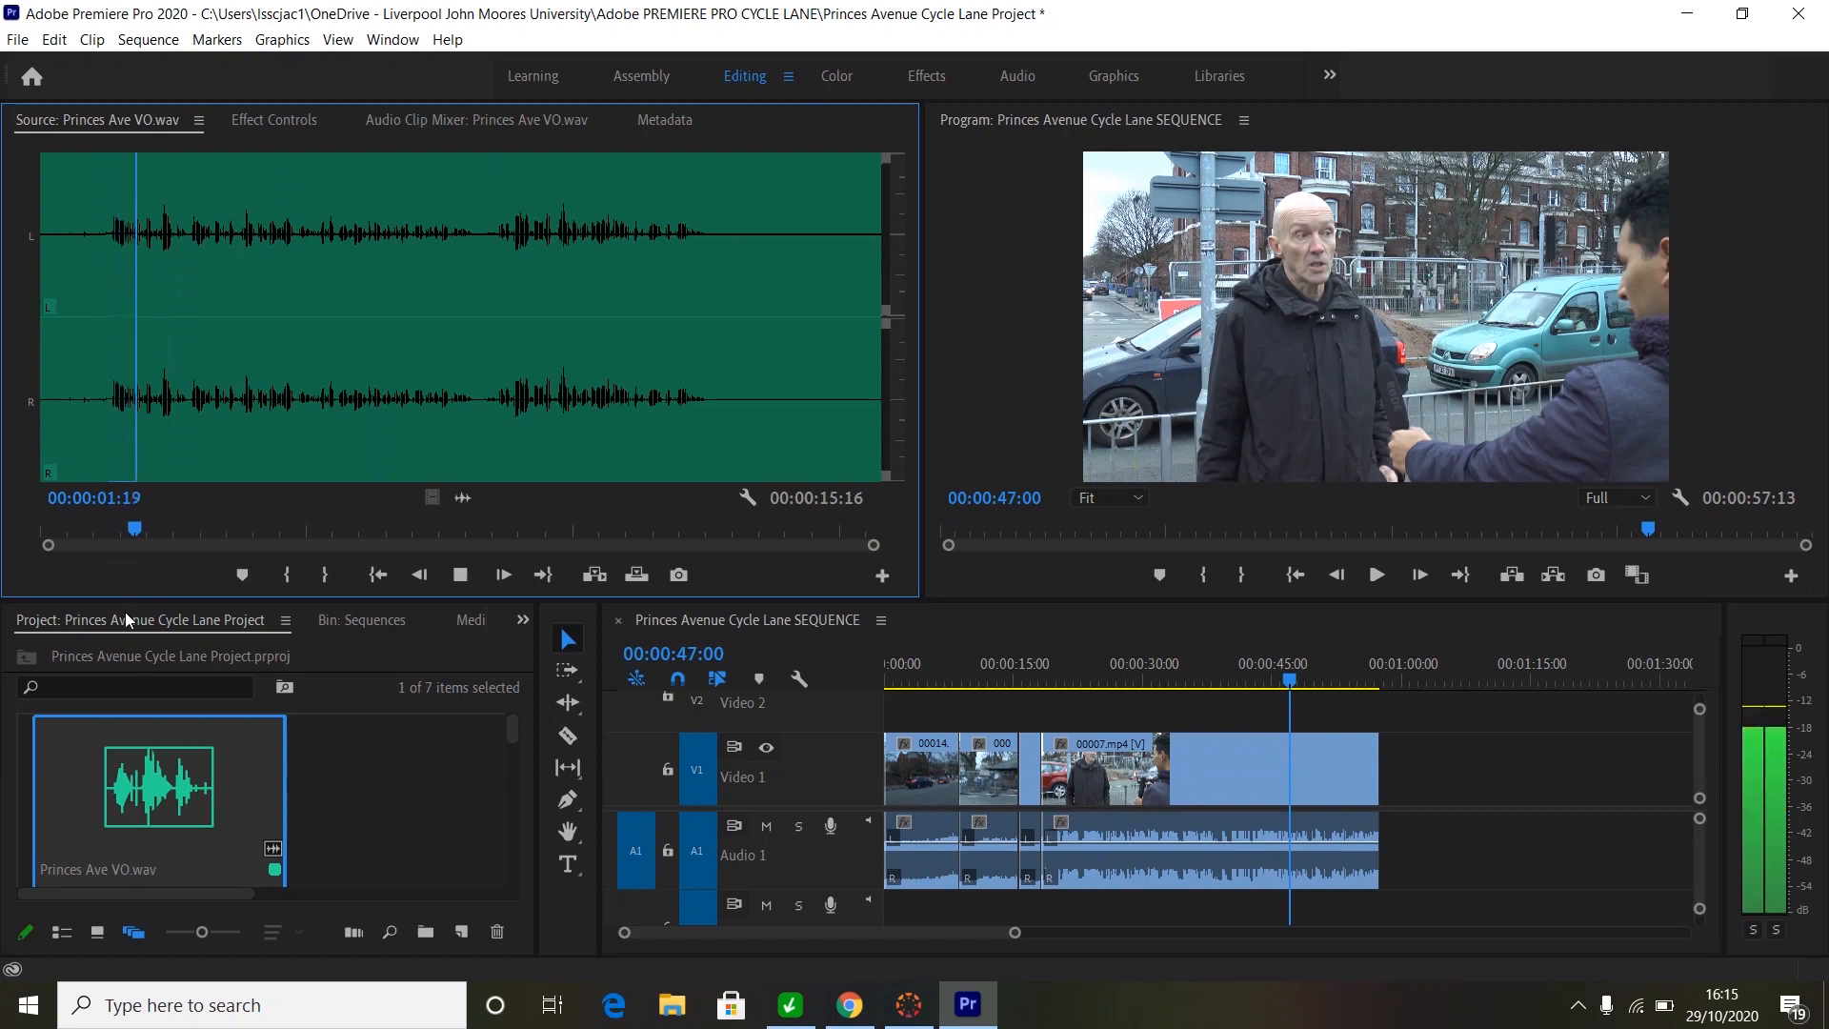
key("space")
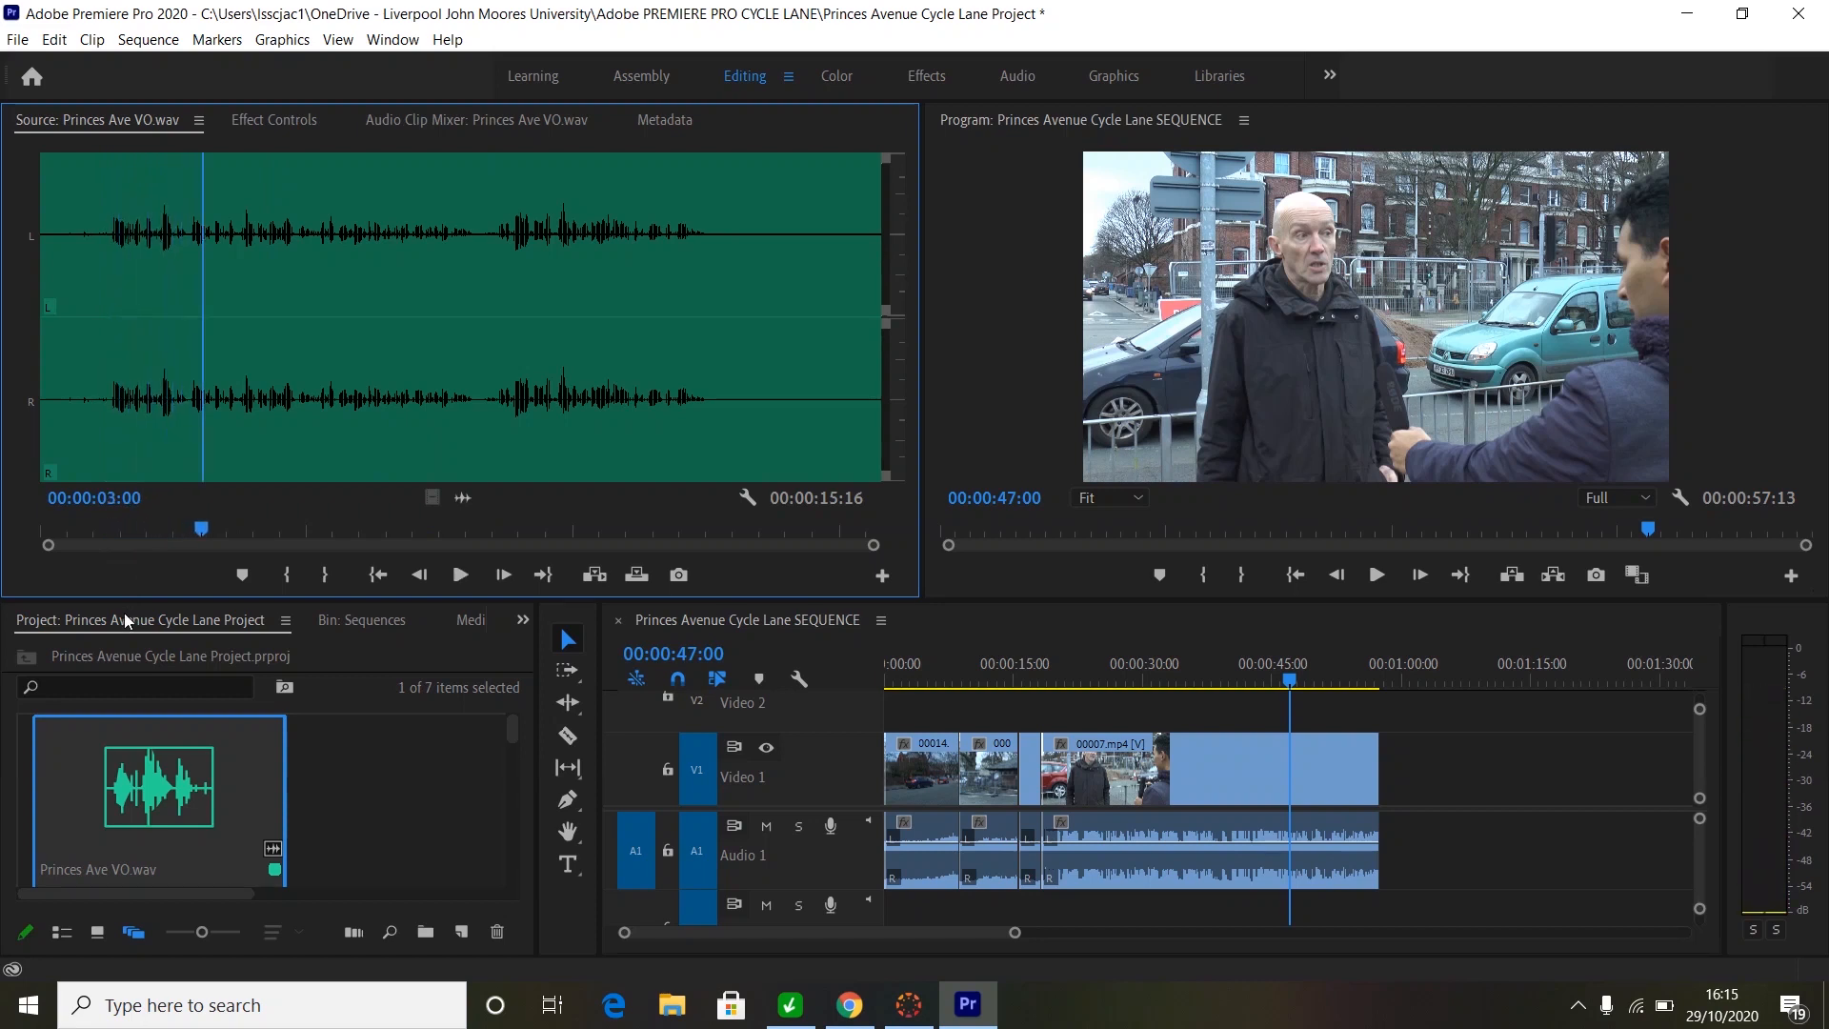
key("Left")
key("Left")
key("Left")
key("Left")
key("Left")
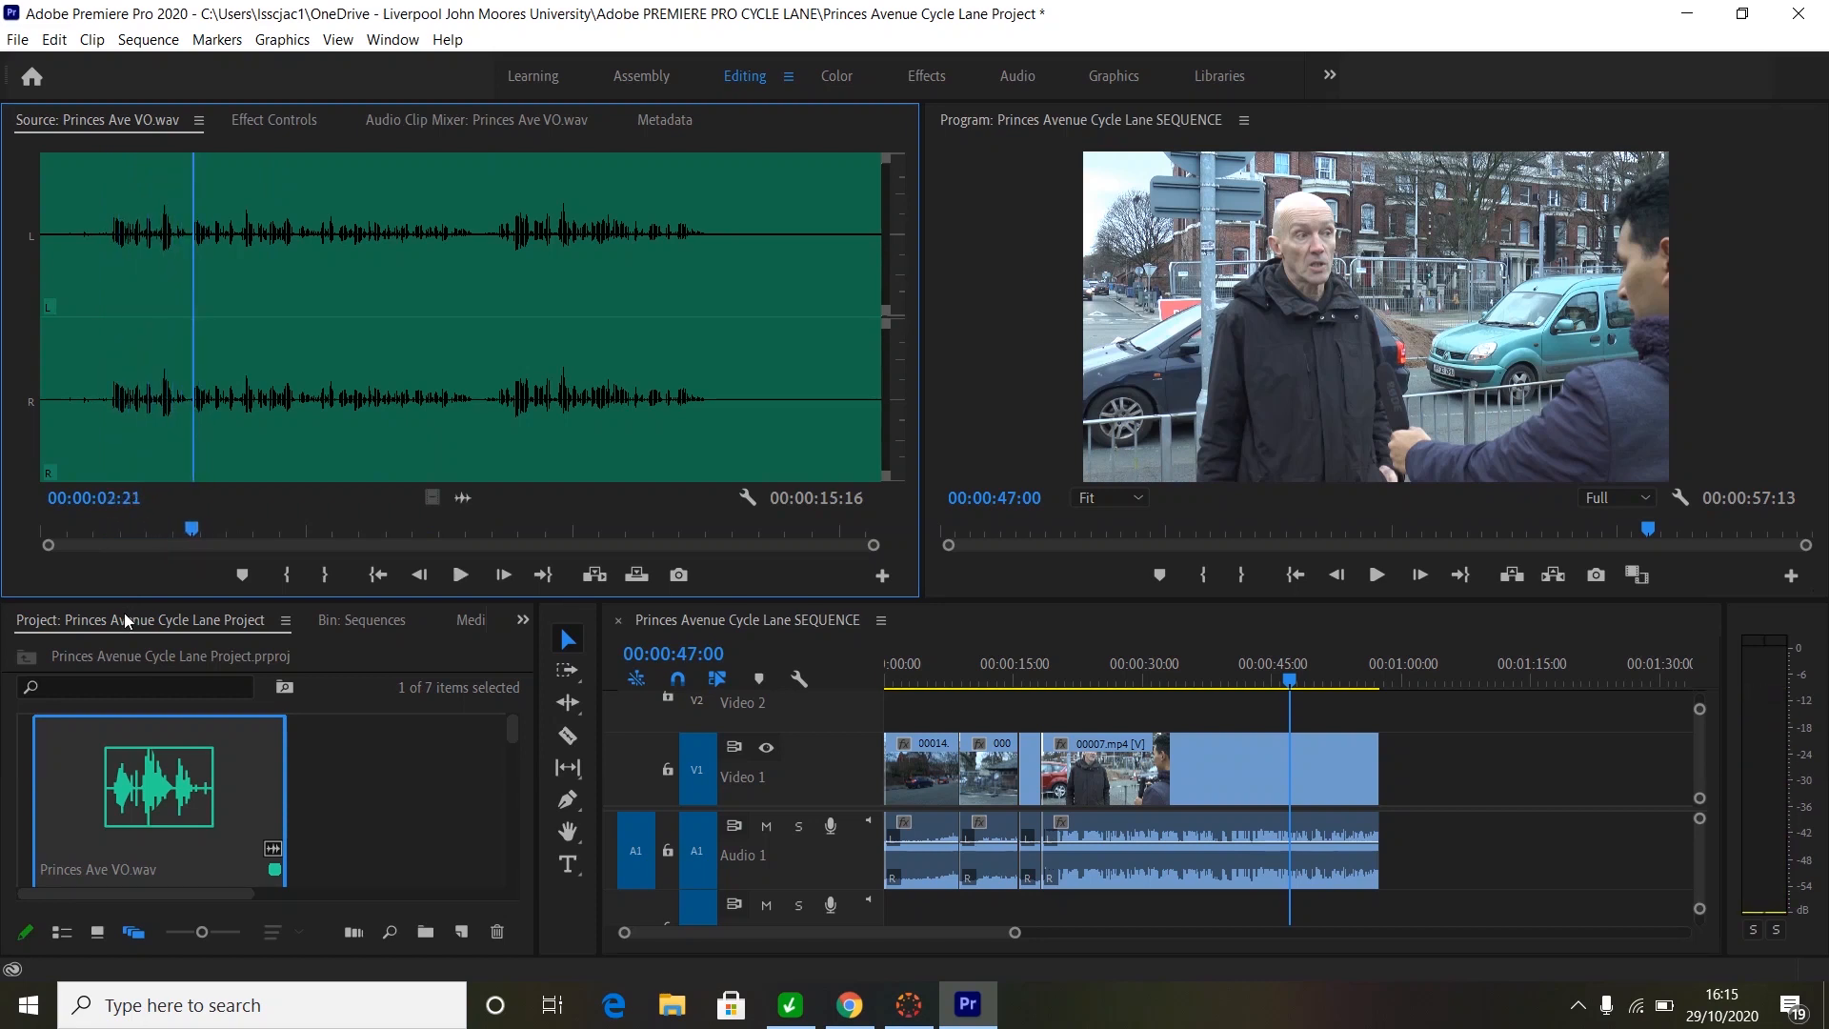
key("Left")
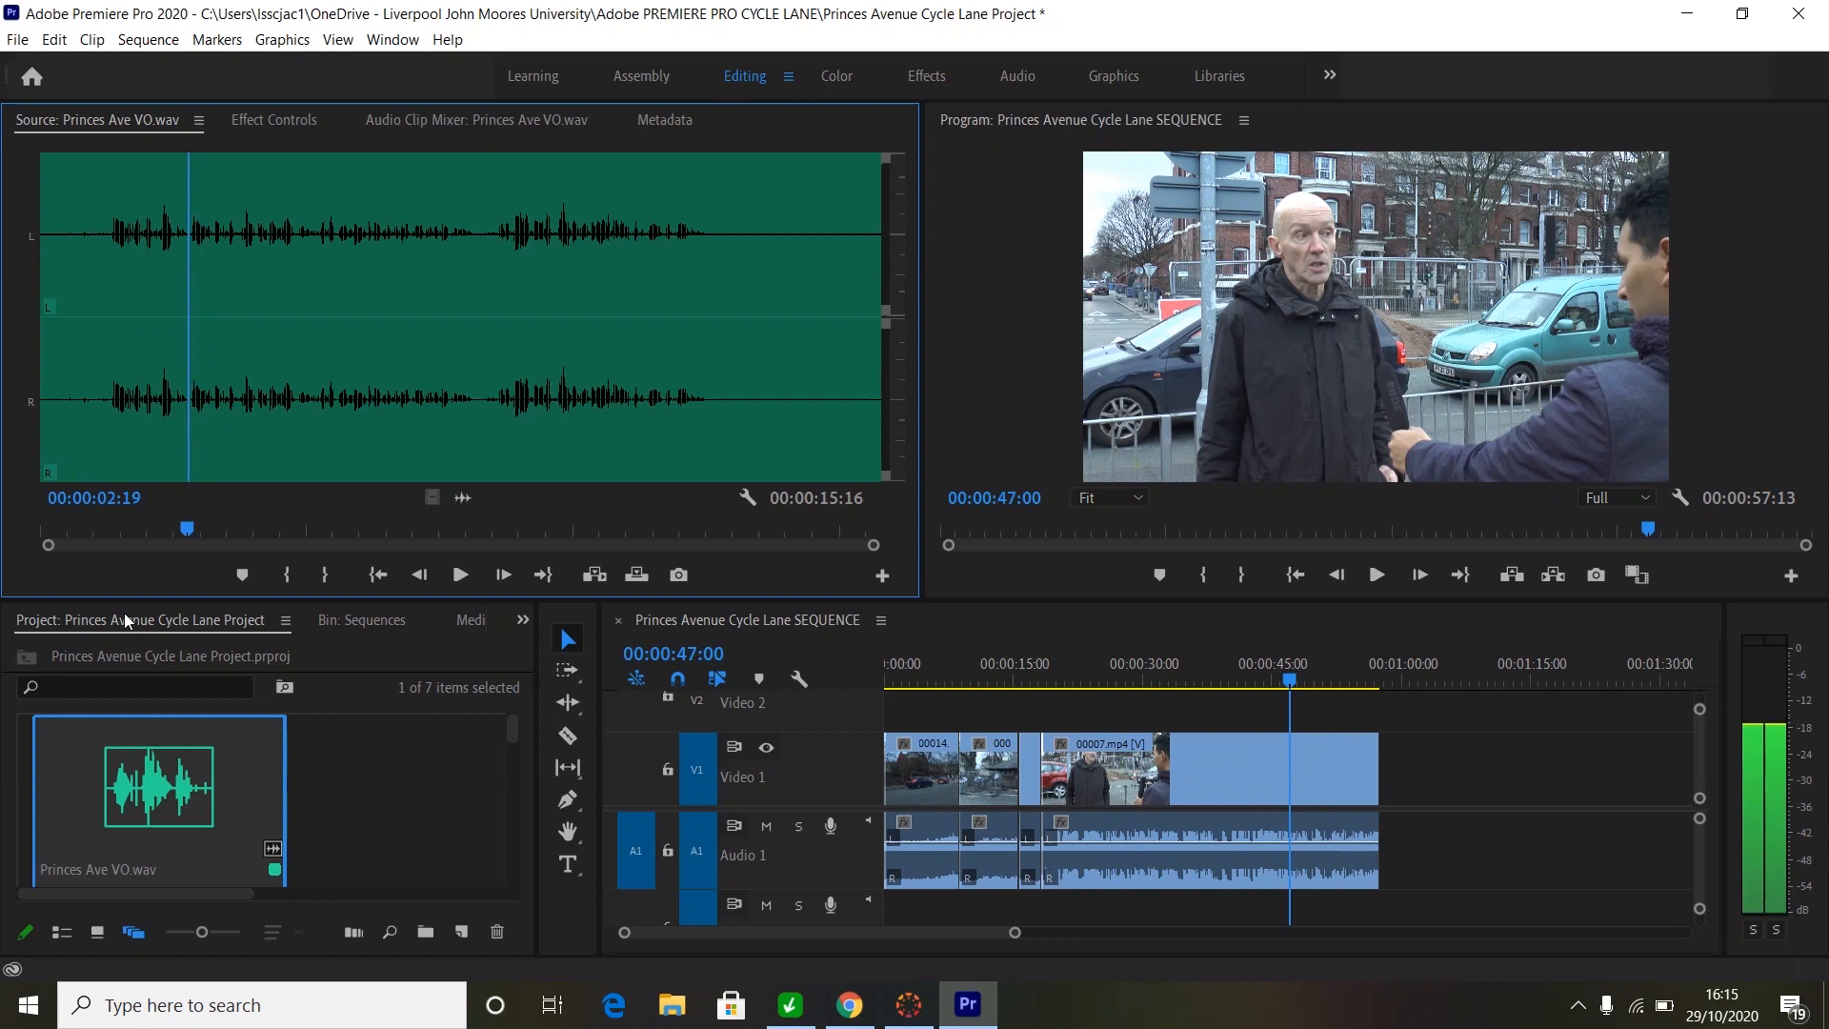
key("i")
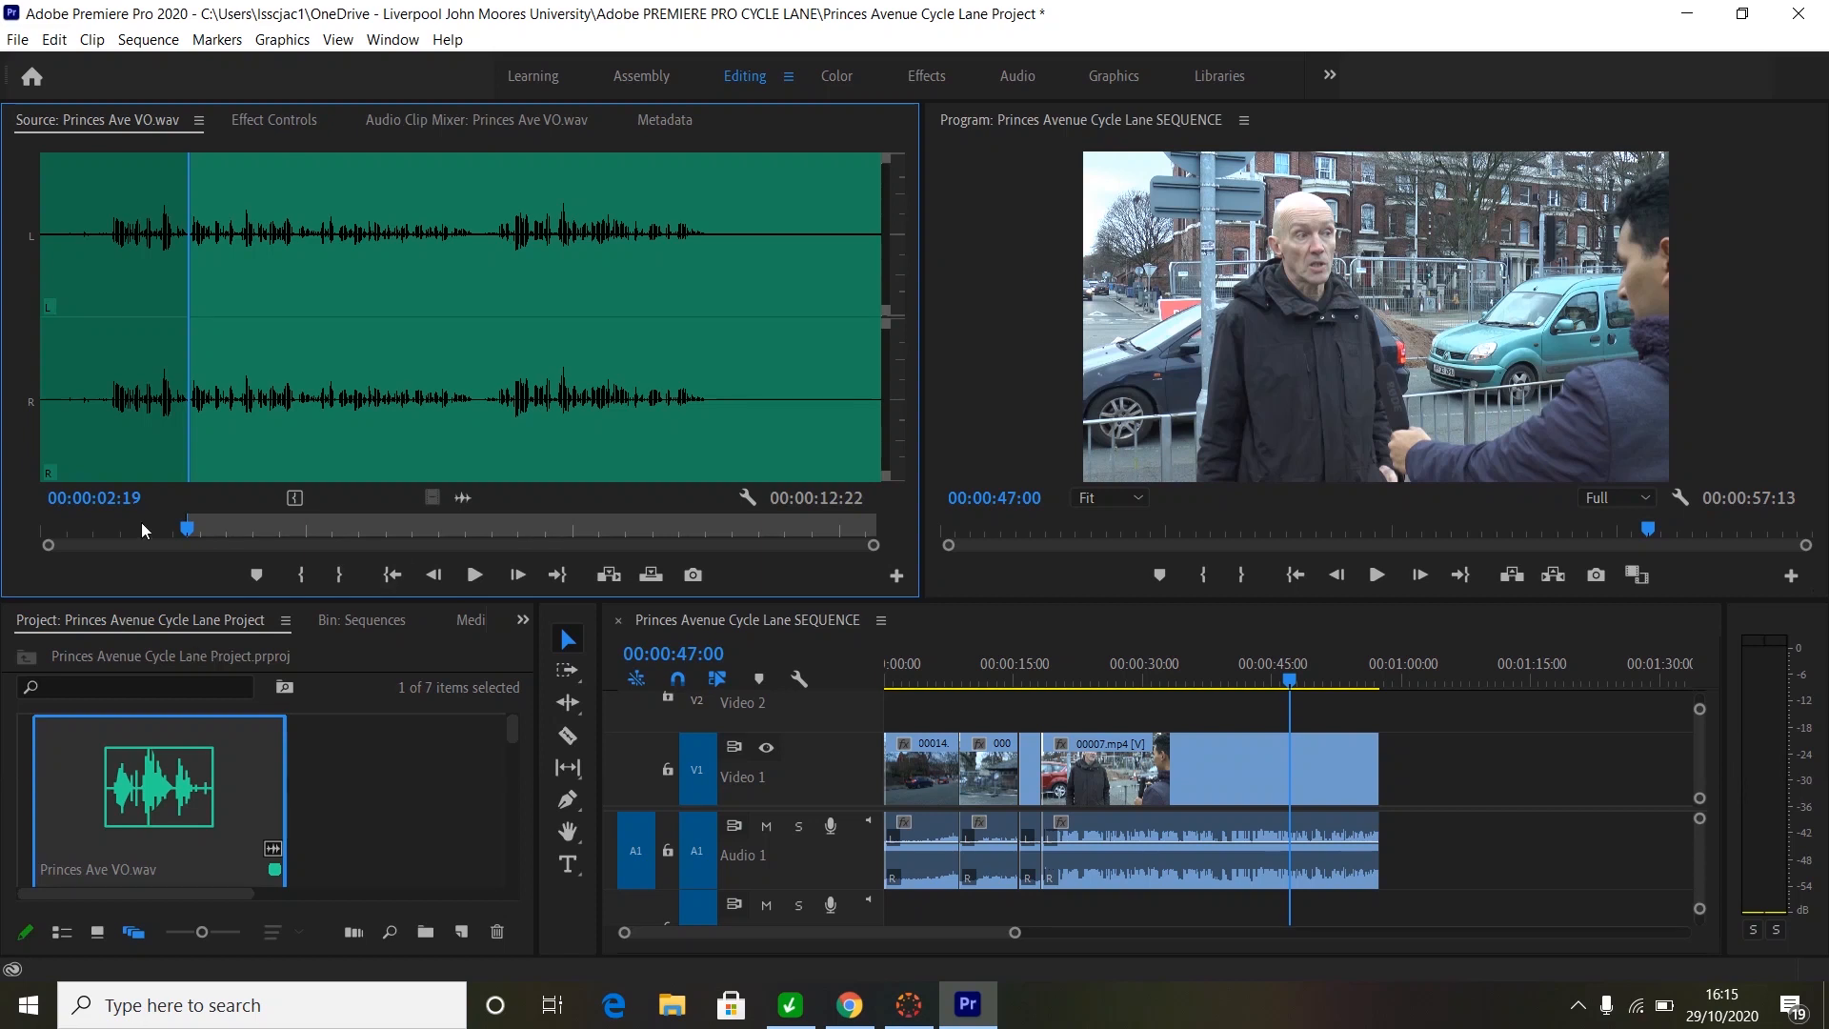
- Set the voiceover Out point at 00:00:13:02 and play past it to check
left_click_drag(194, 530, 749, 523)
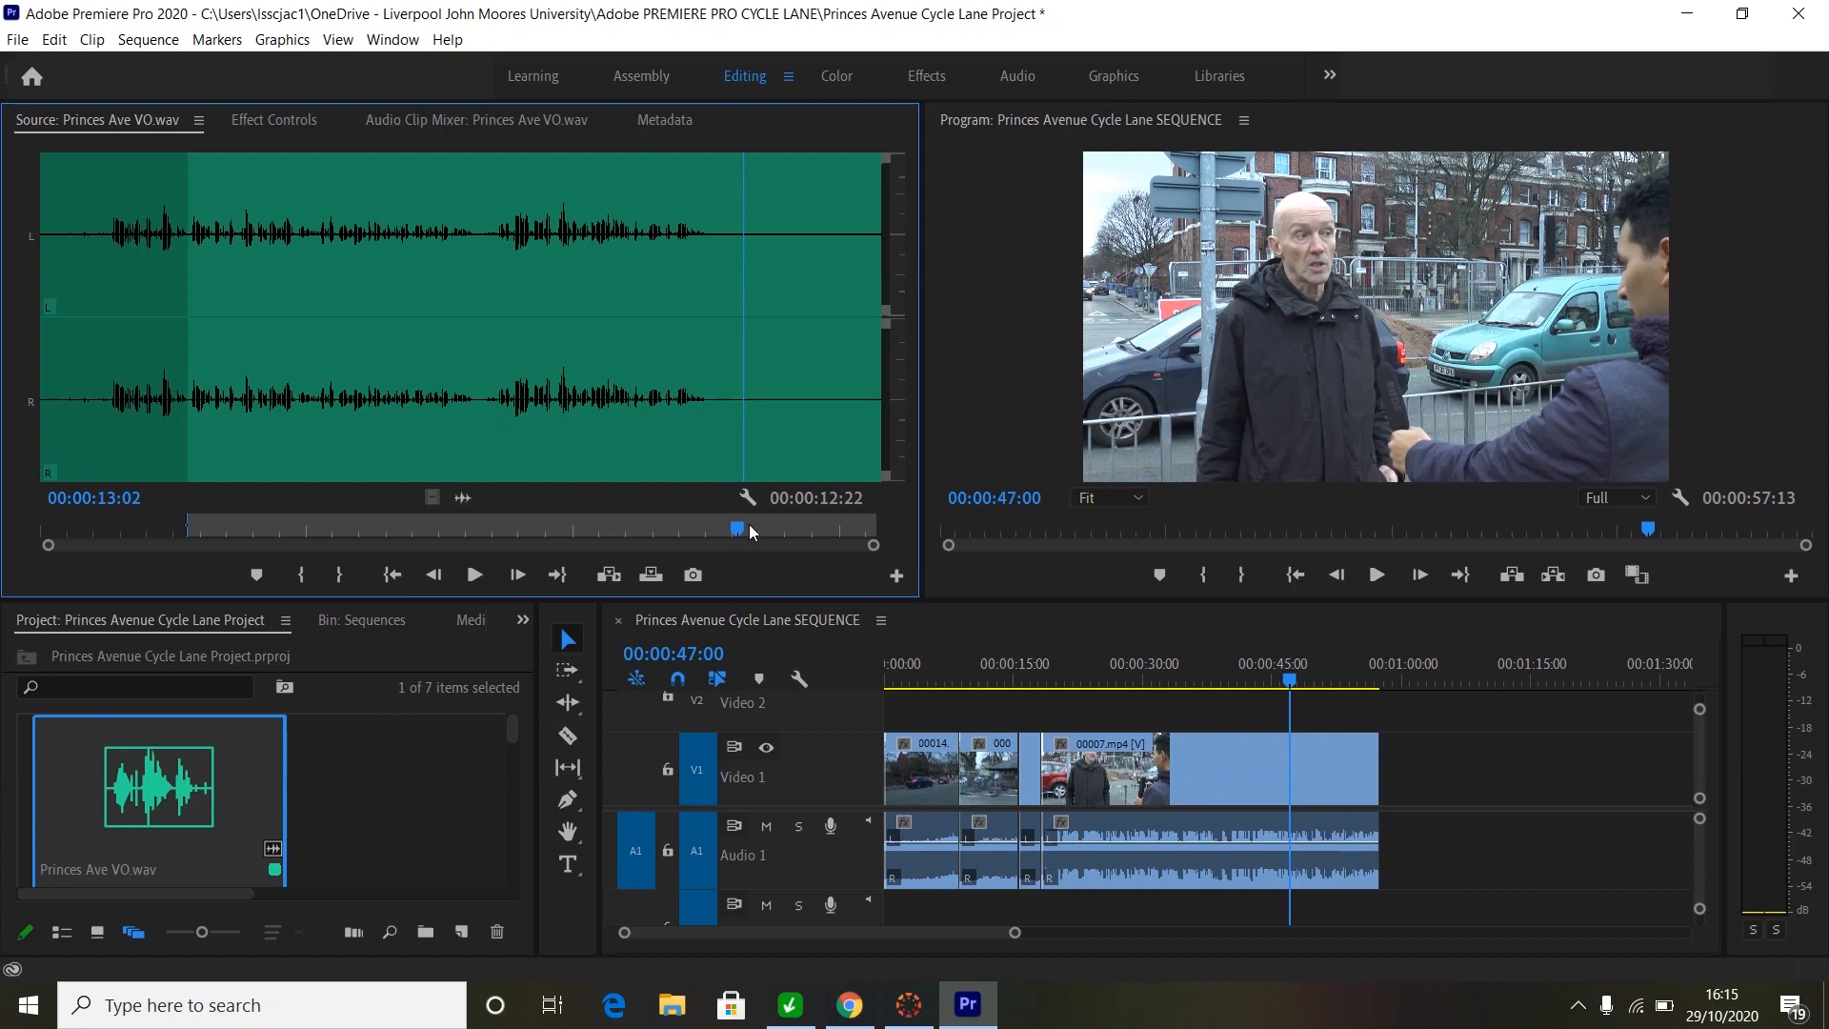
key("o")
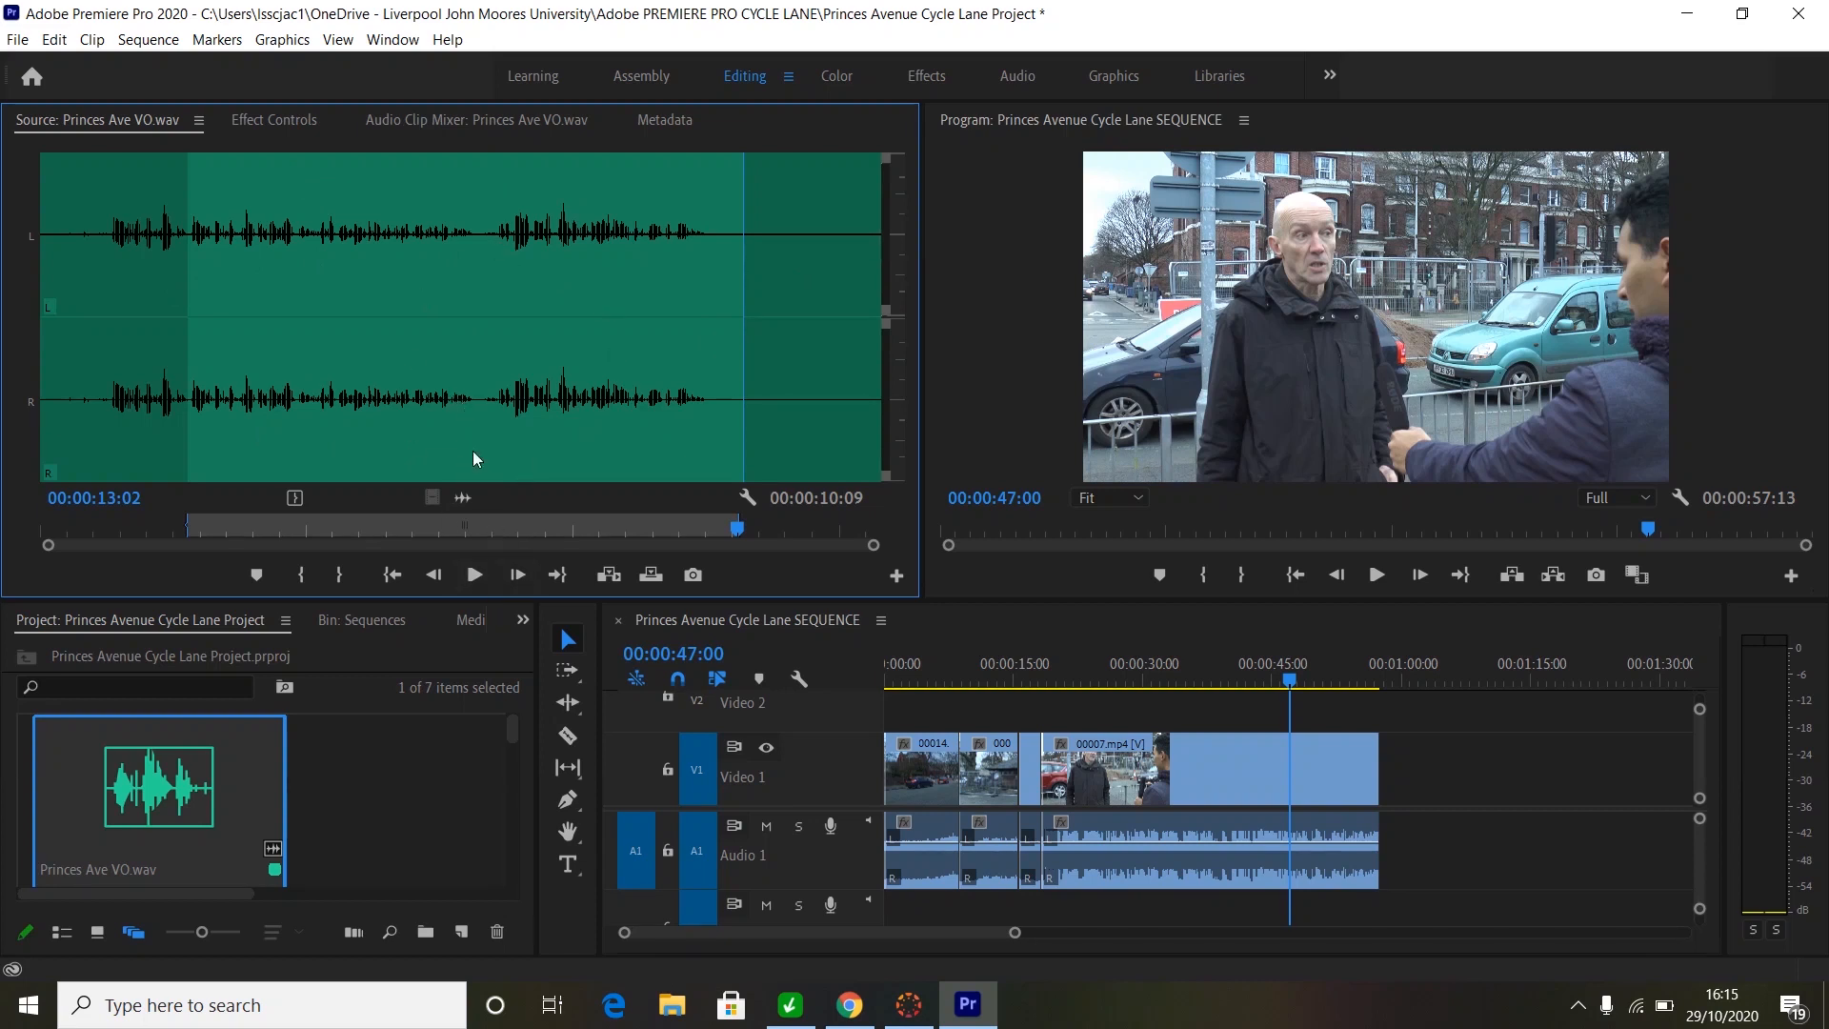
key("space")
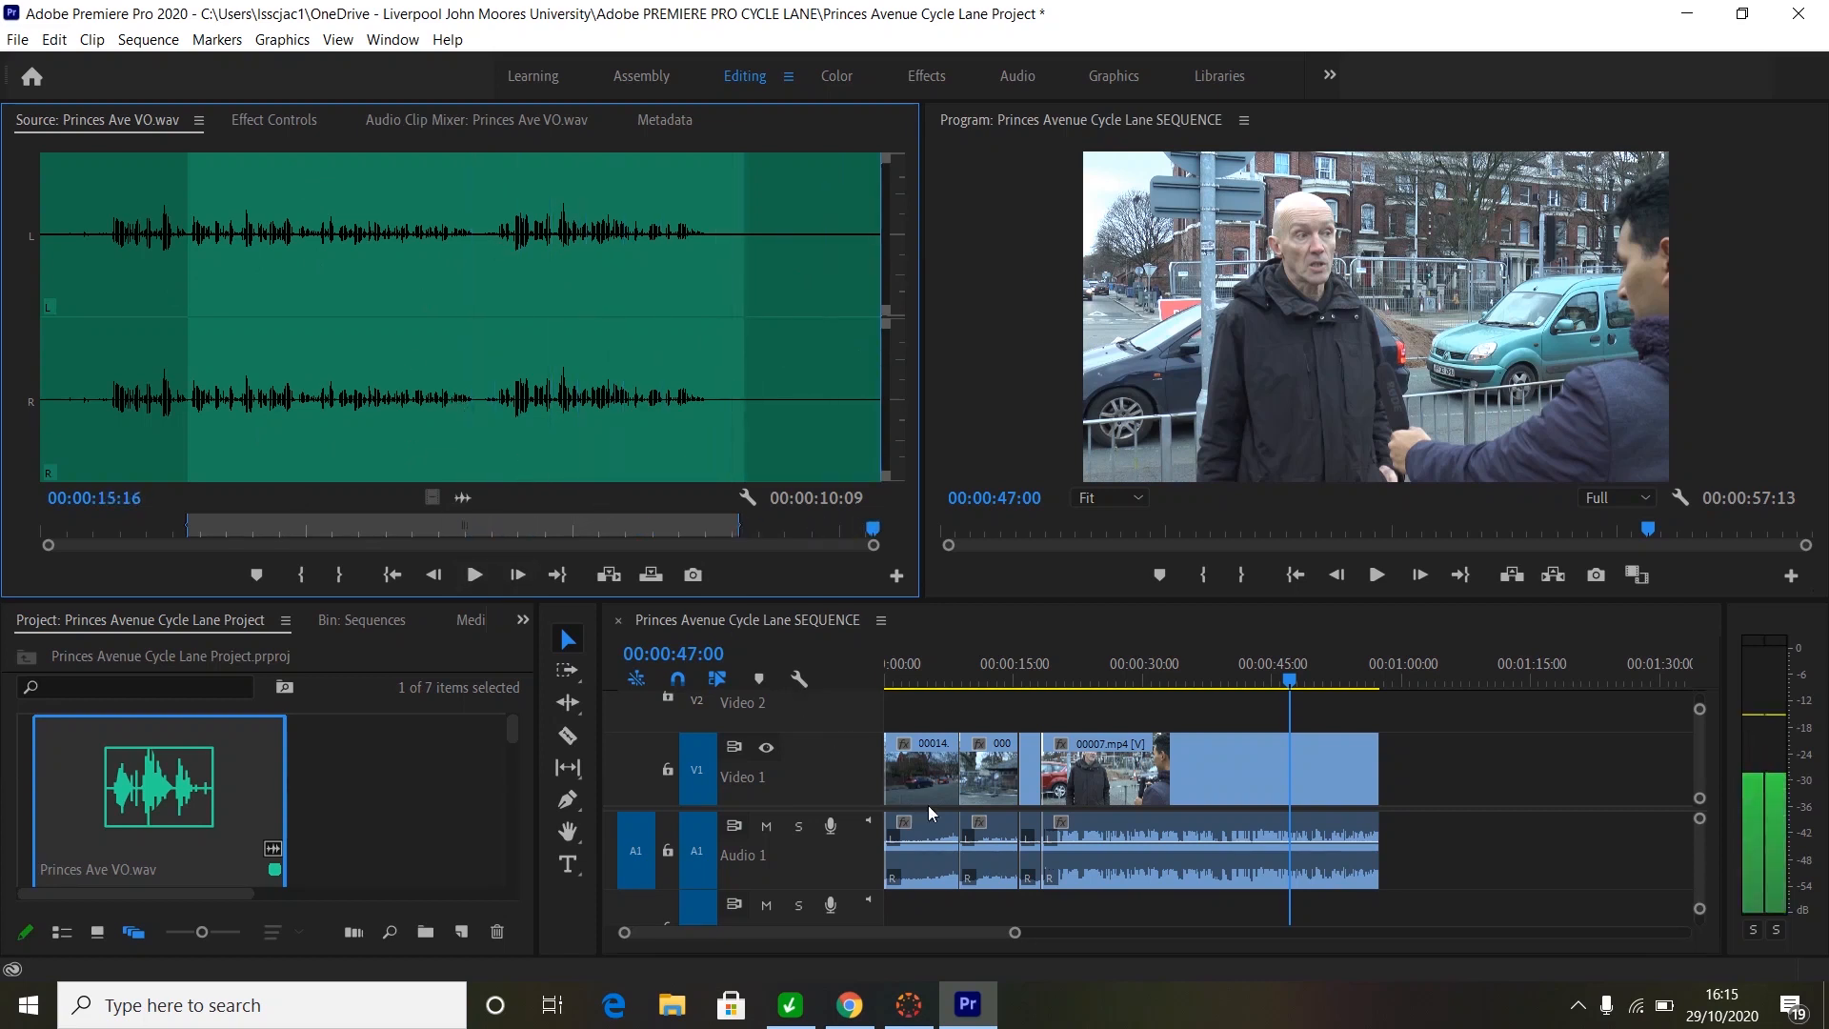
- Place the trimmed voiceover audio only on track A2 at the start of the sequence
left_click(426, 400)
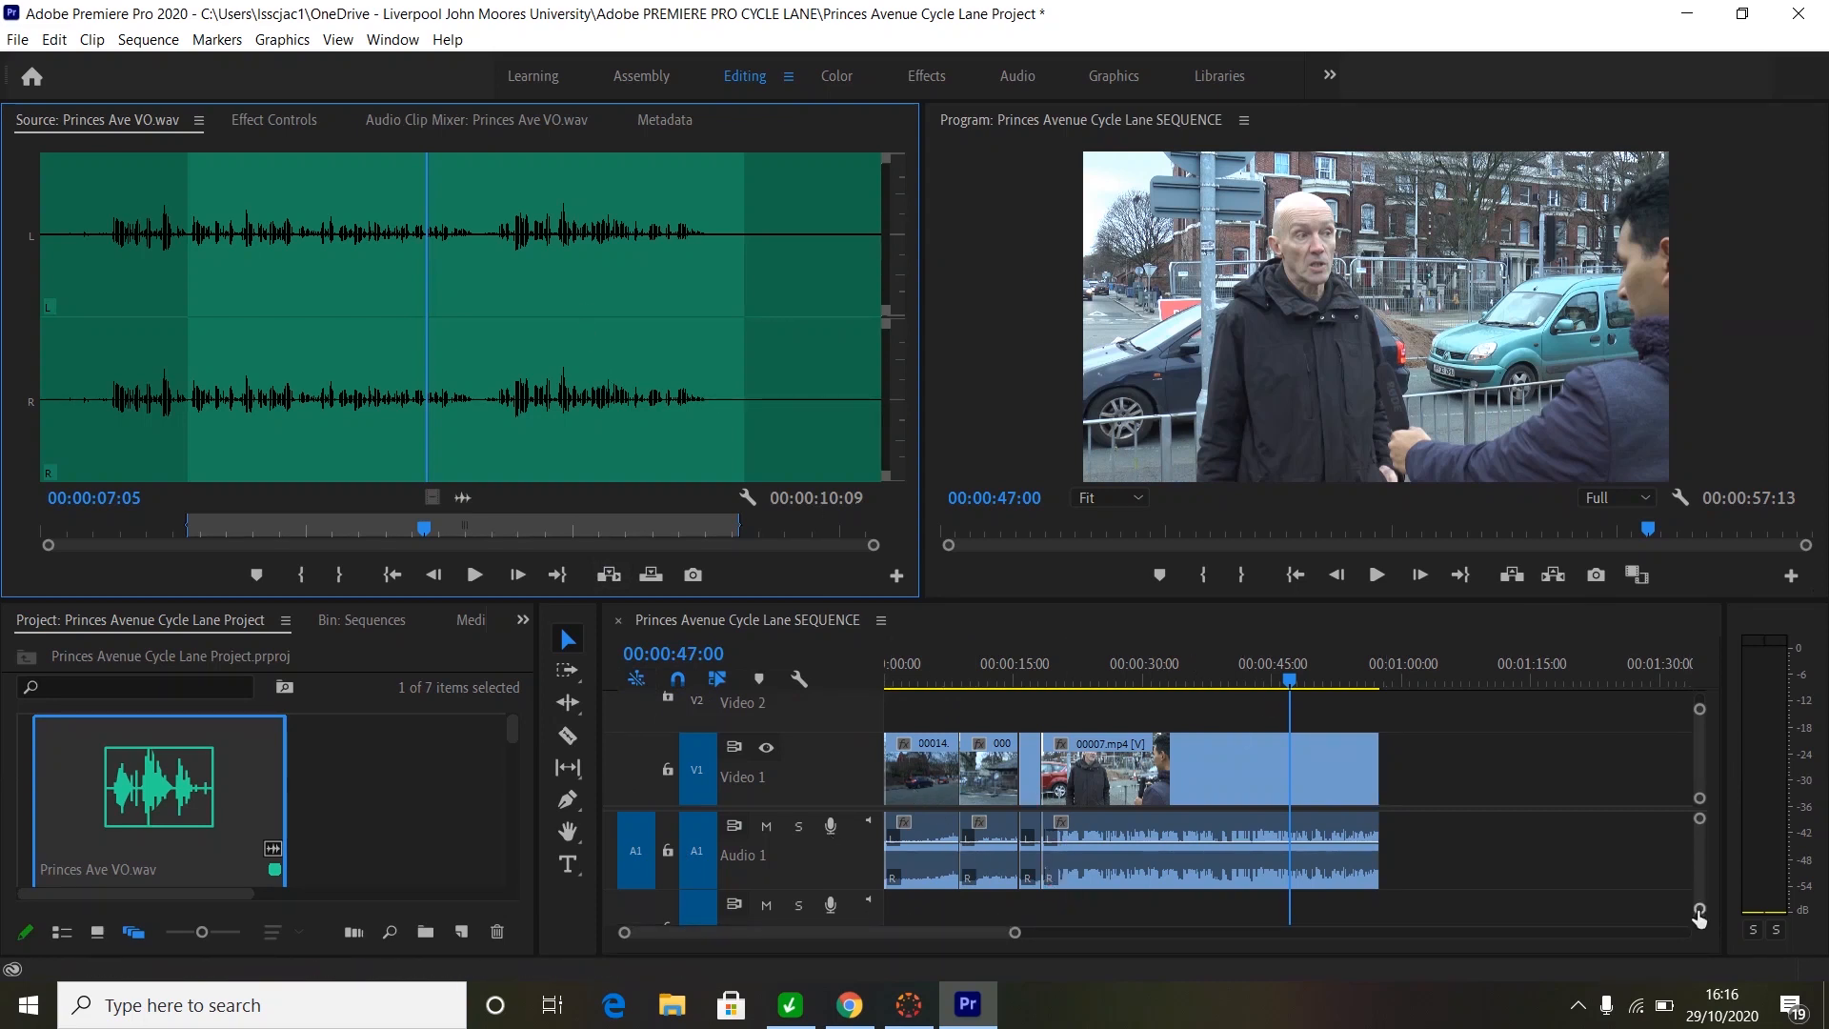
left_click_drag(1700, 907, 1694, 919)
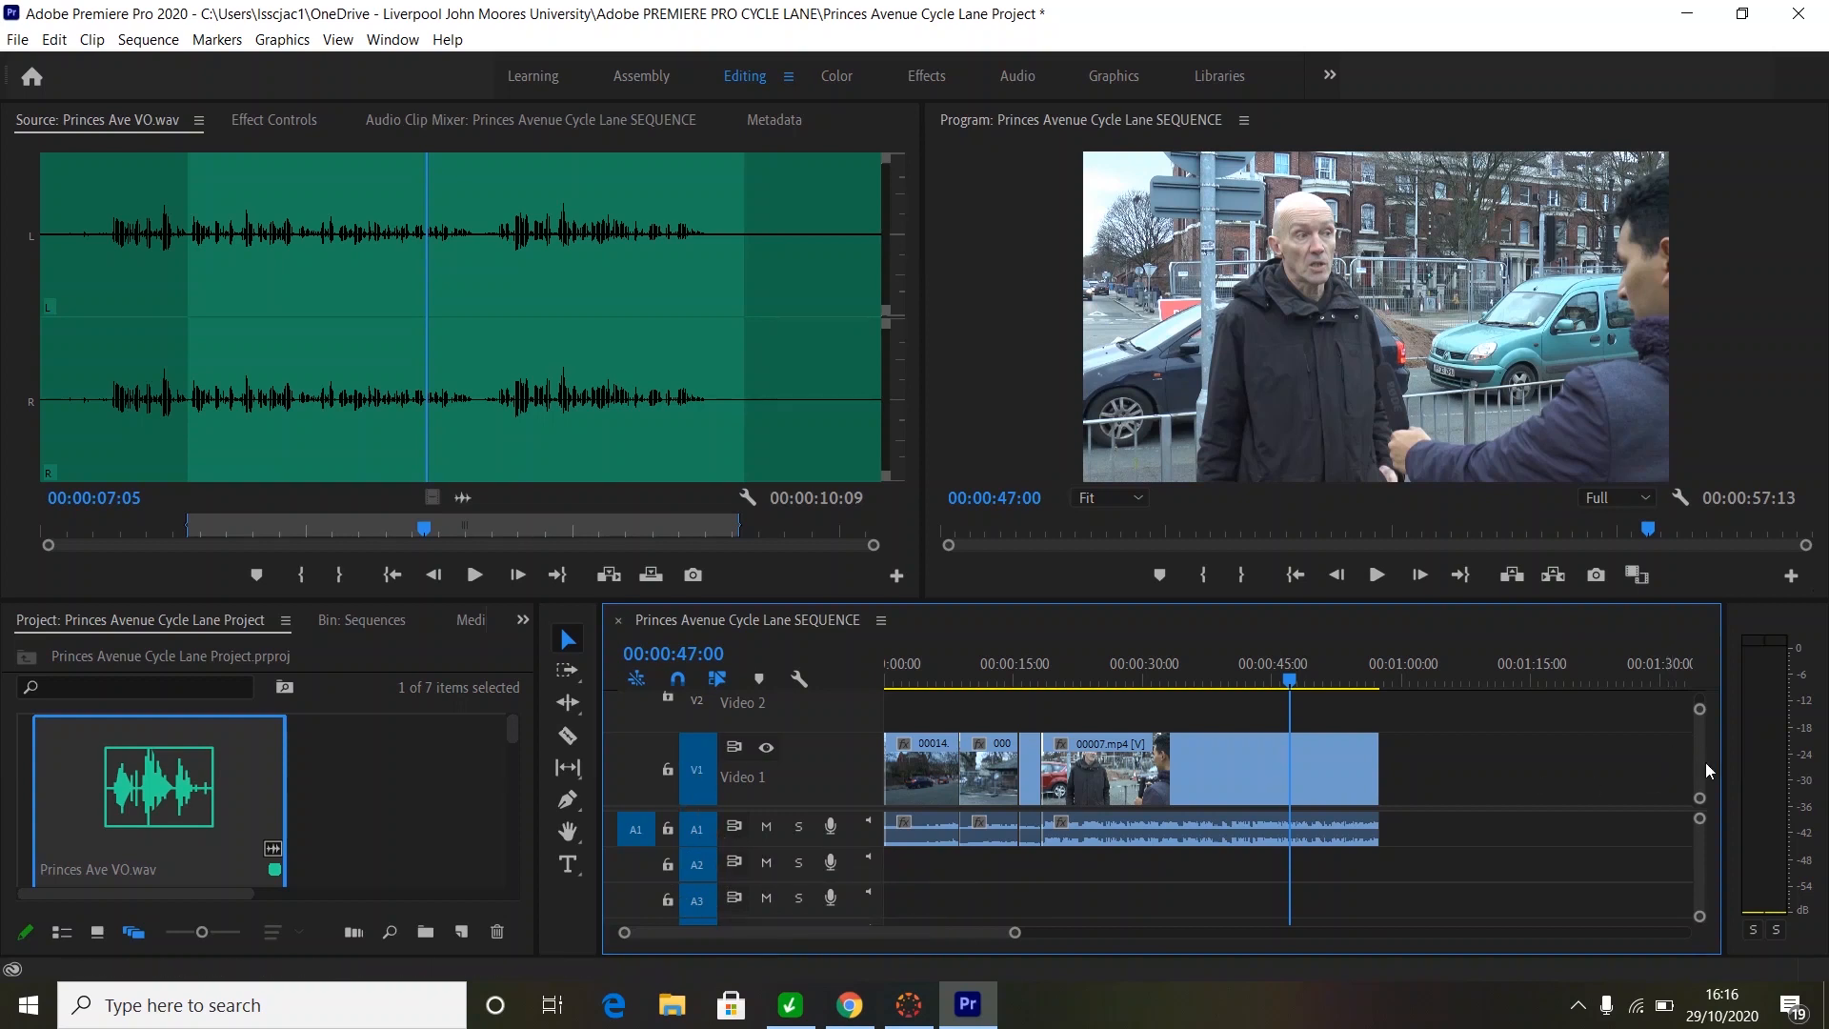
mouse_move(1701, 710)
left_mouse_down()
mouse_move(1701, 727)
mouse_move(1699, 700)
left_mouse_up()
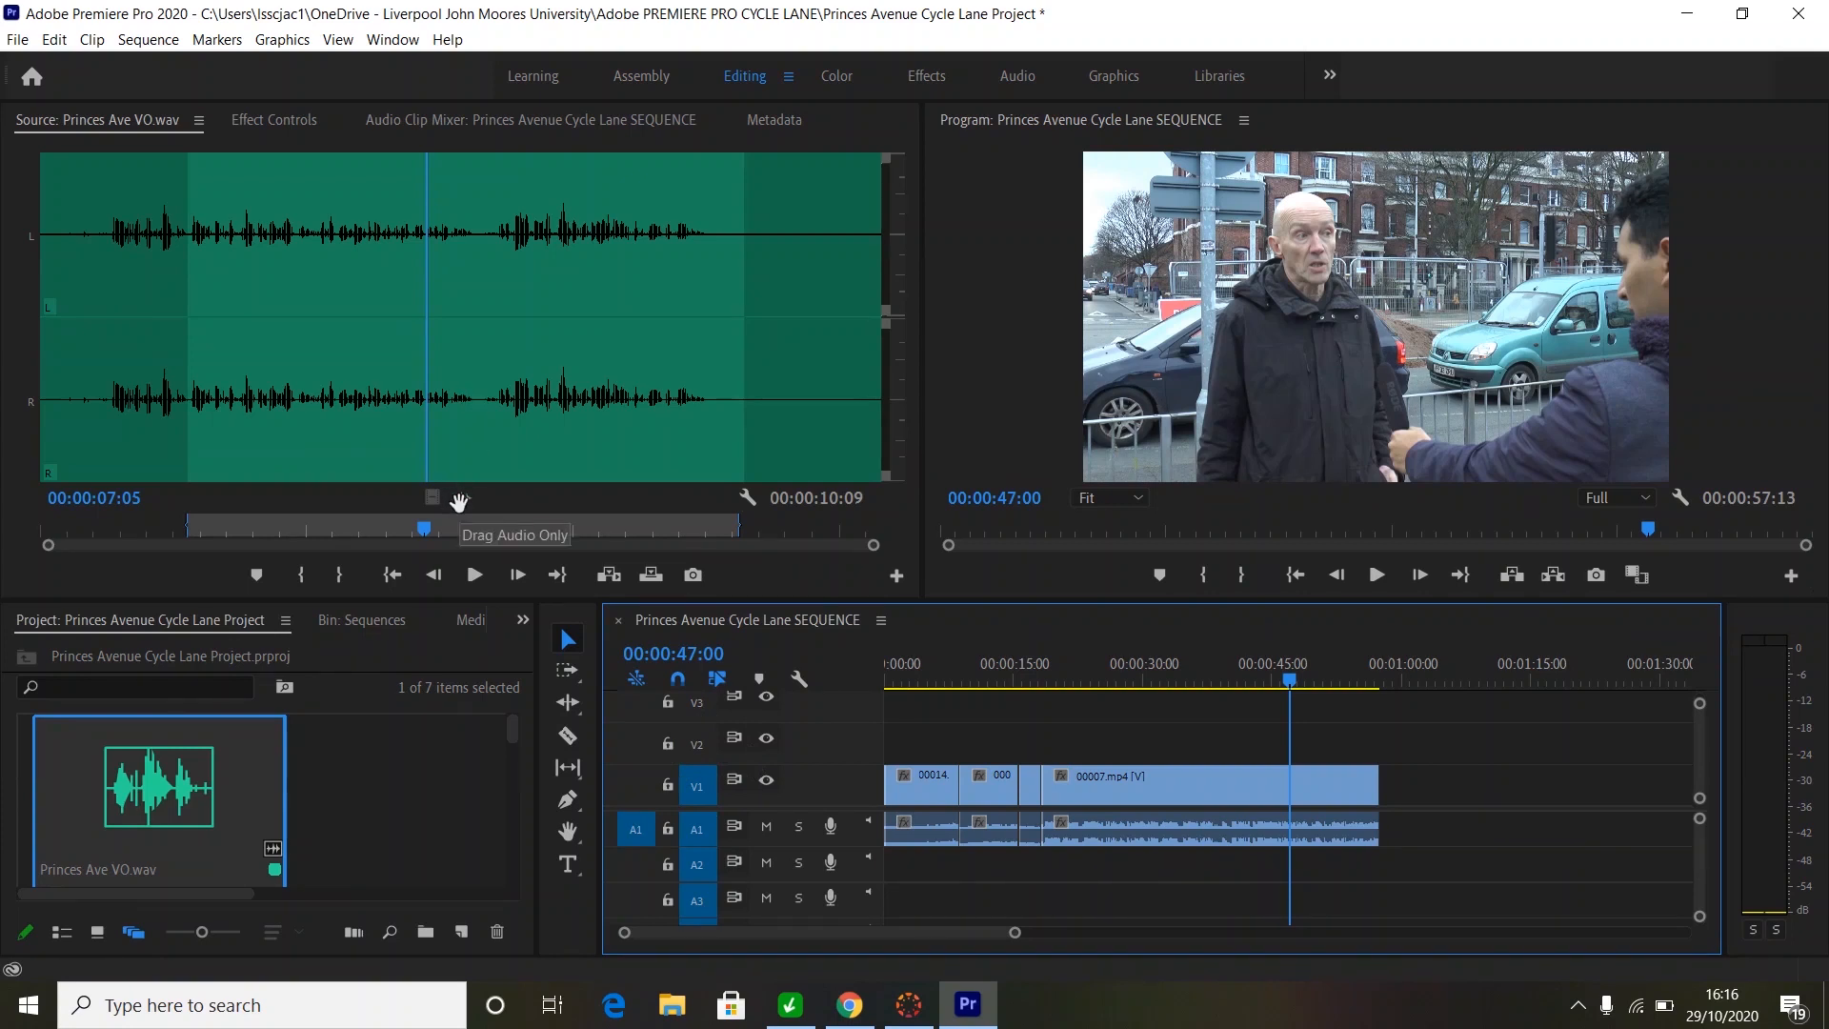
left_click_drag(458, 502, 893, 869)
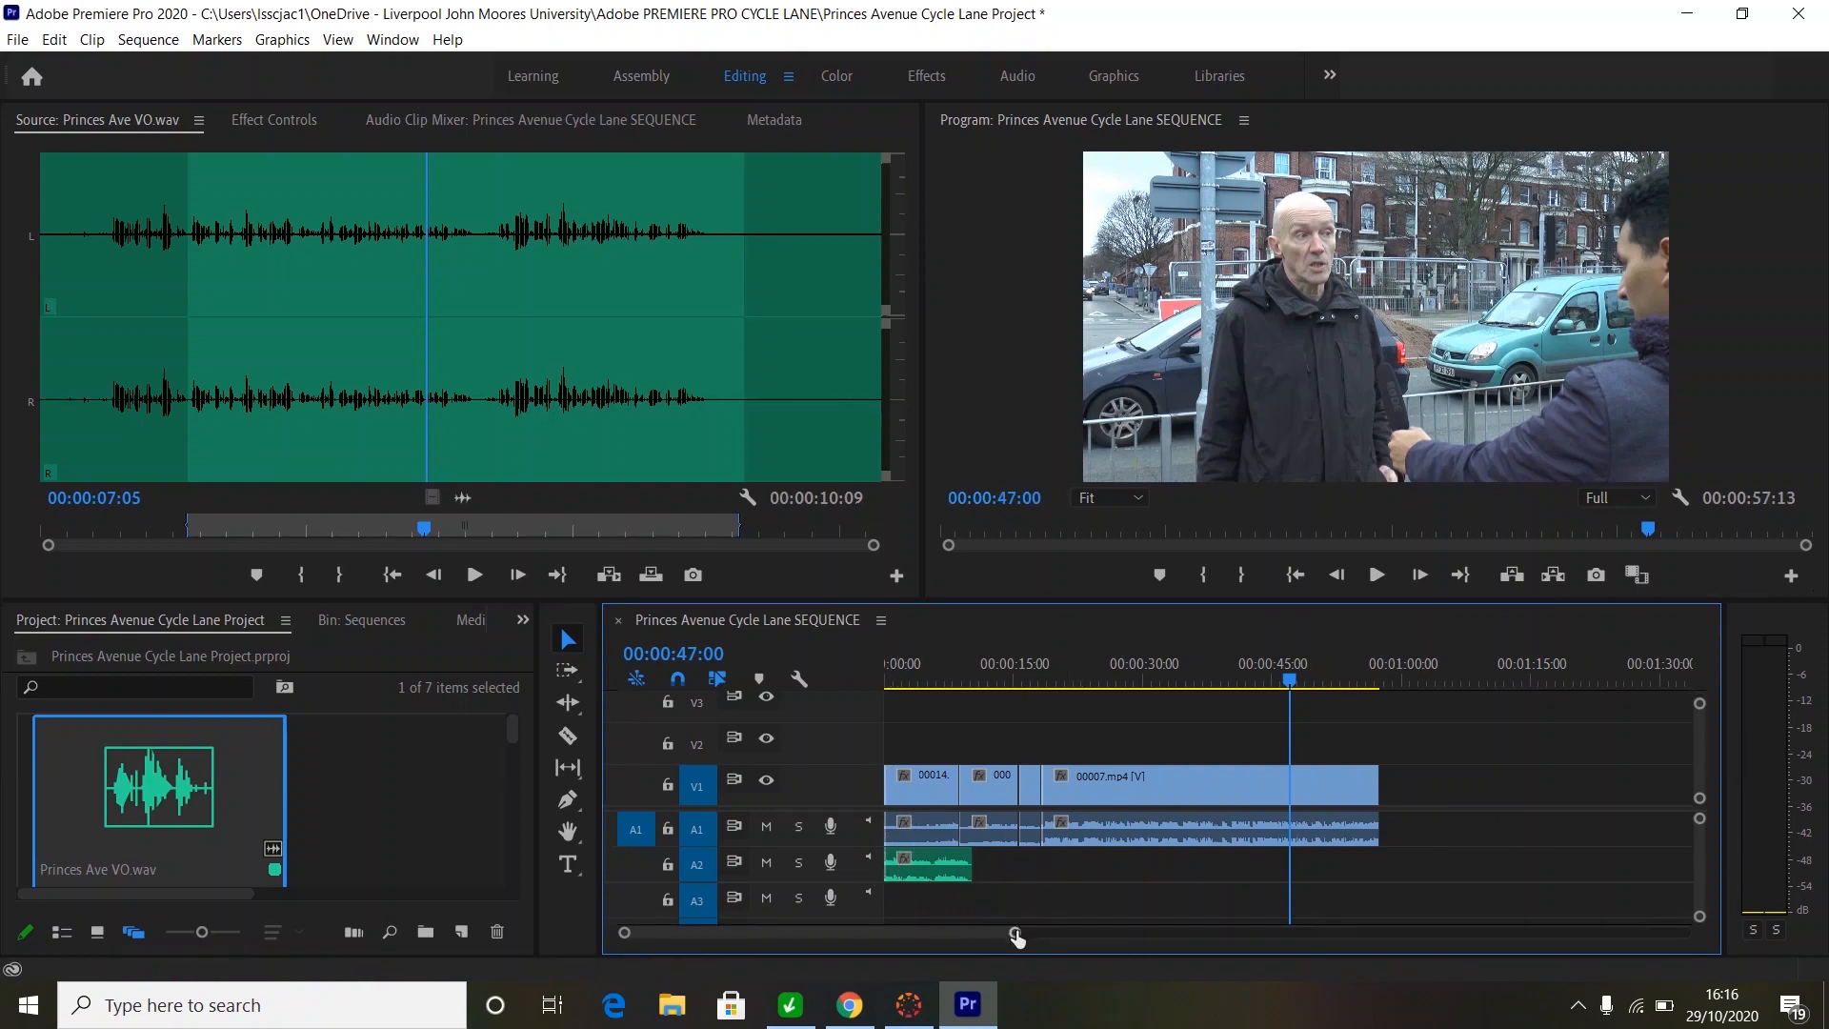
left_click_drag(1016, 937, 997, 939)
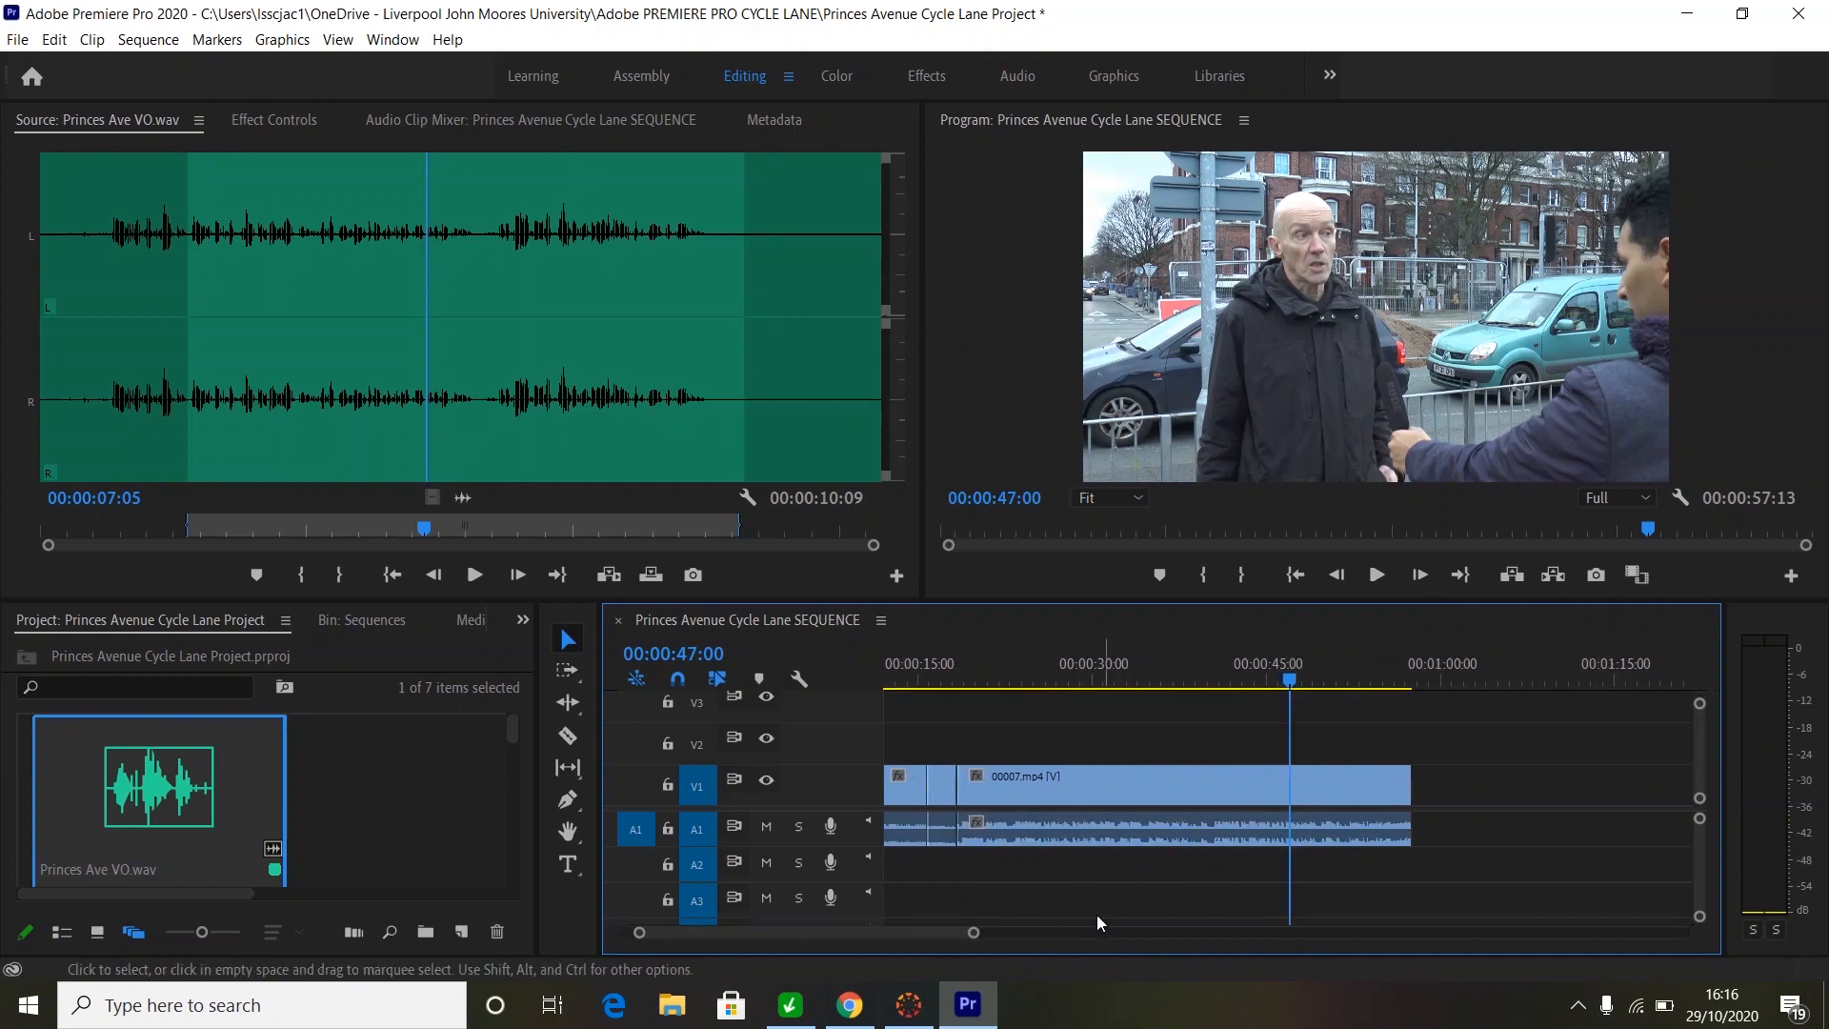
left_click_drag(1289, 680, 923, 725)
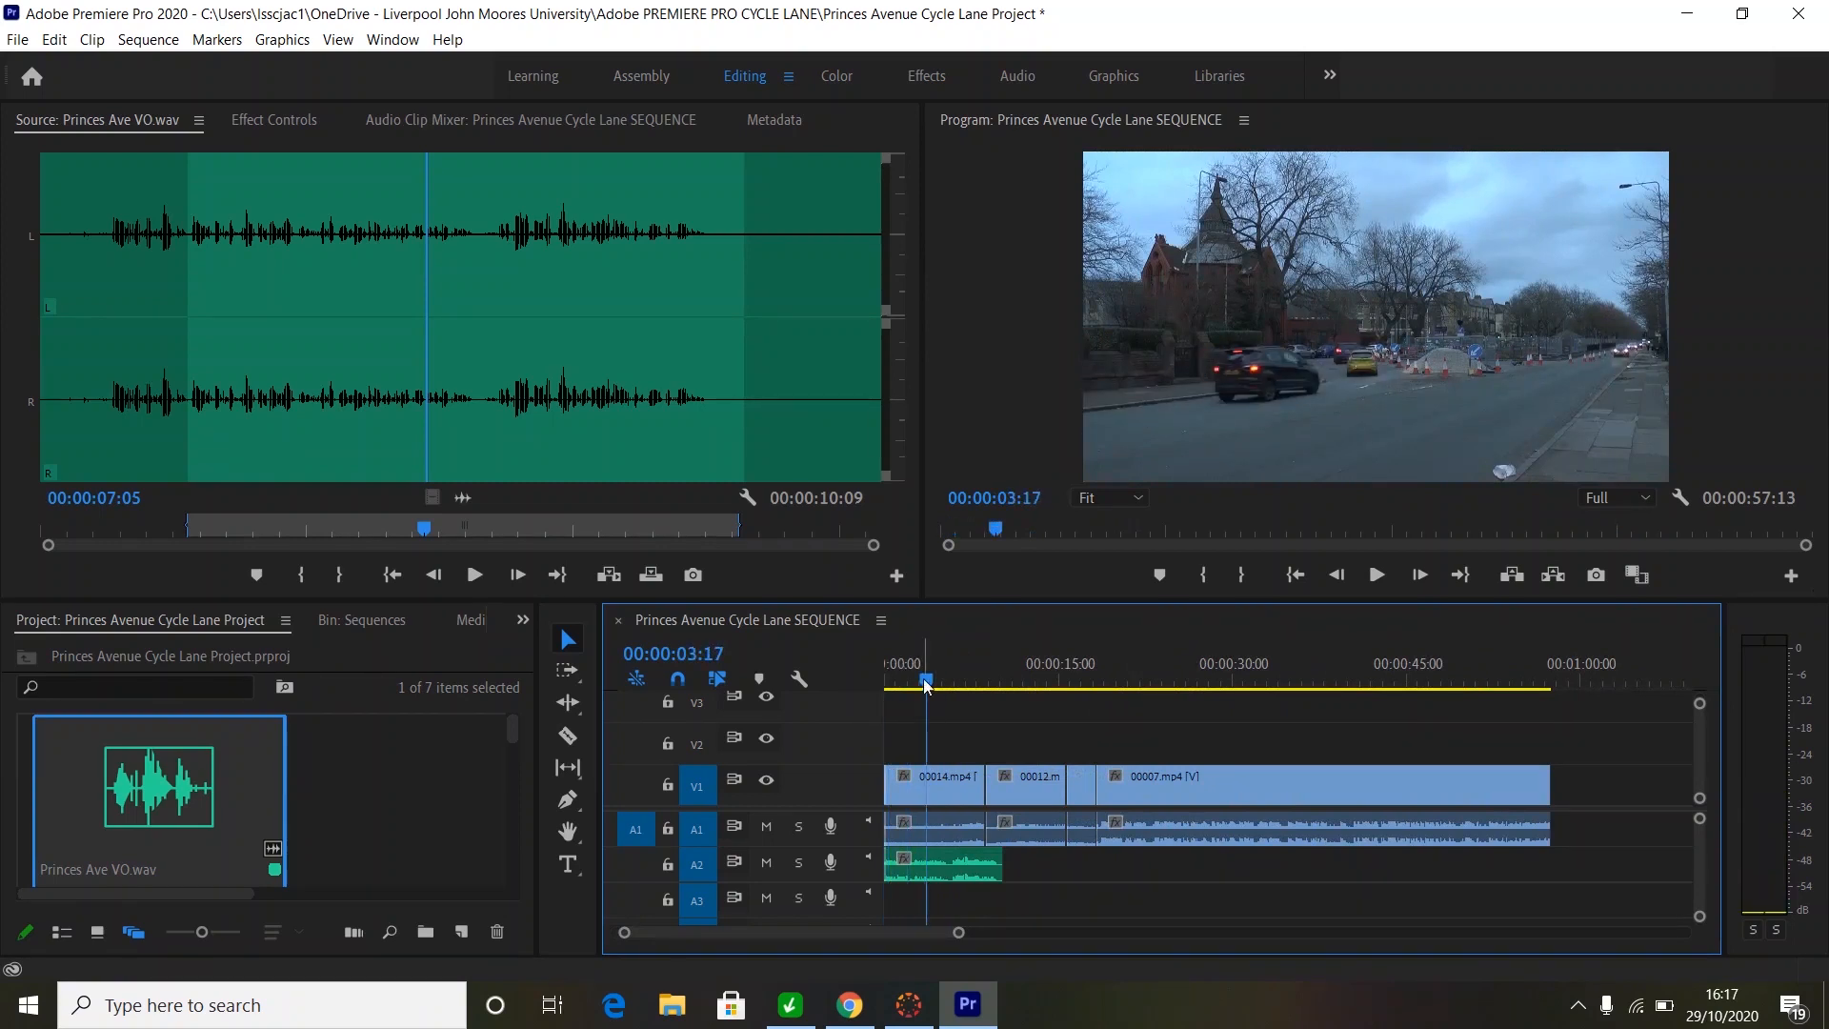
left_click_drag(926, 685, 838, 677)
key("space")
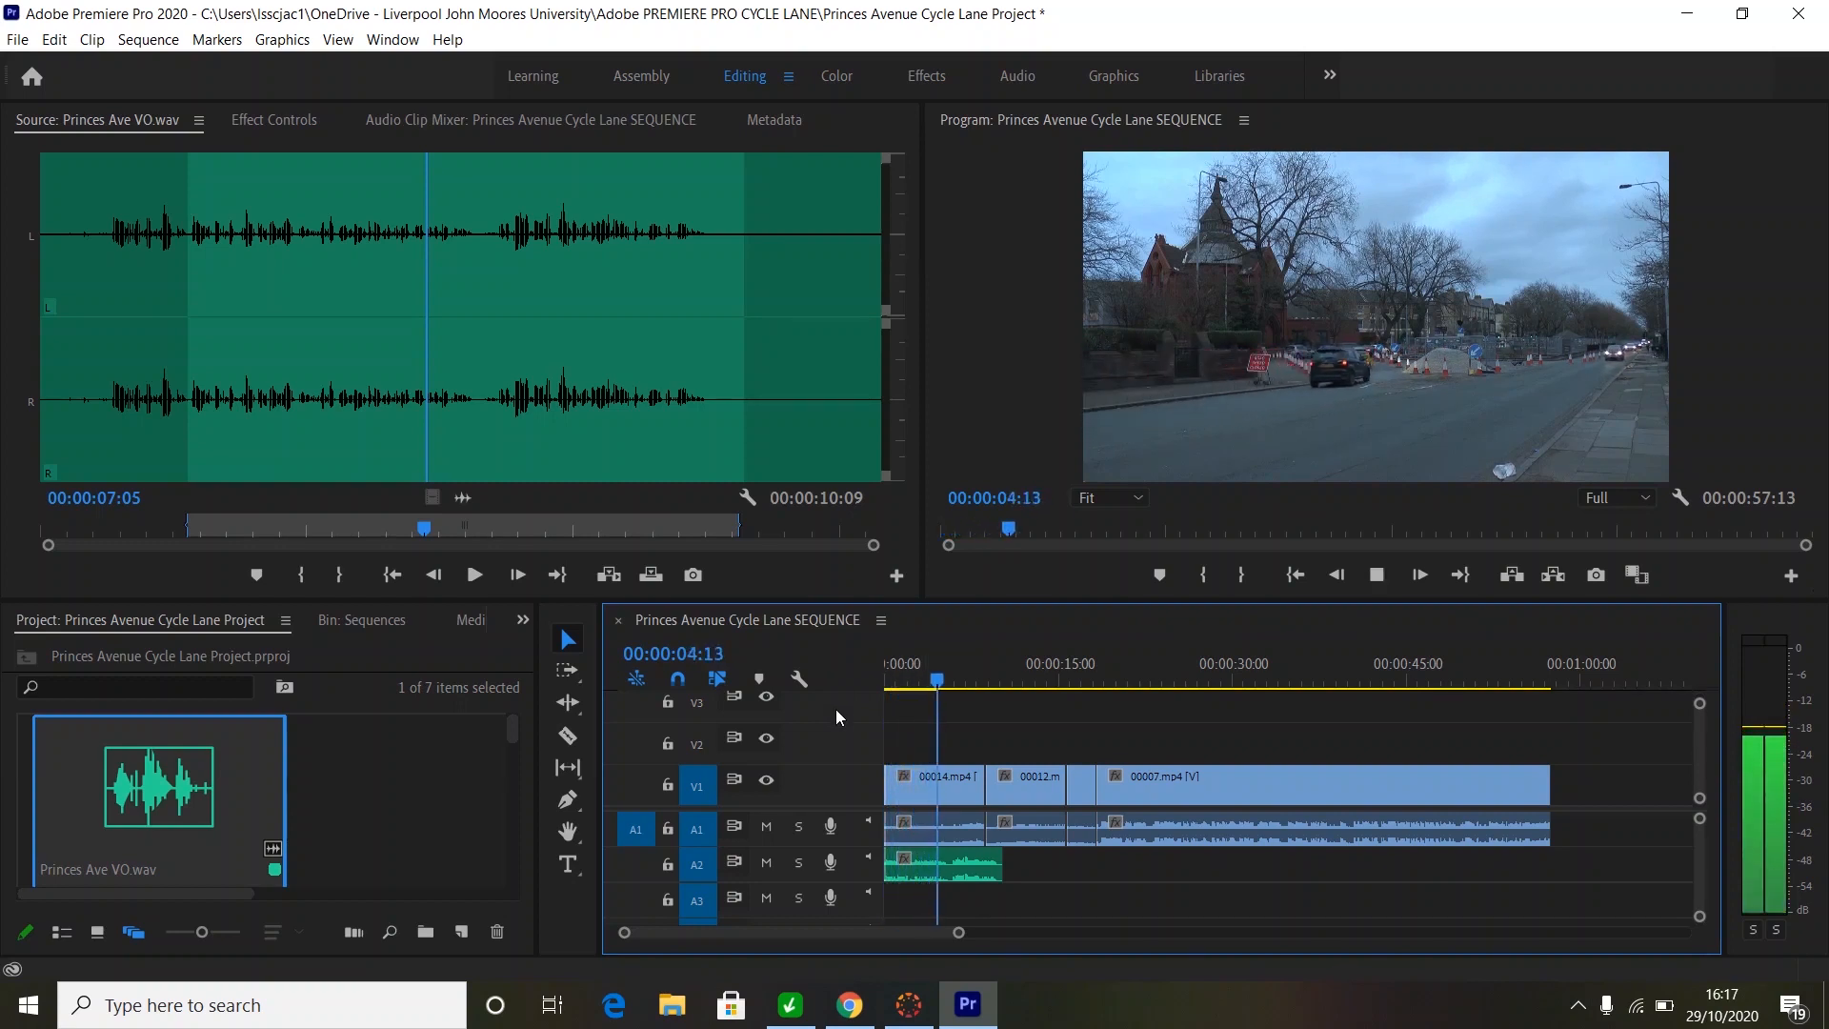
key("space")
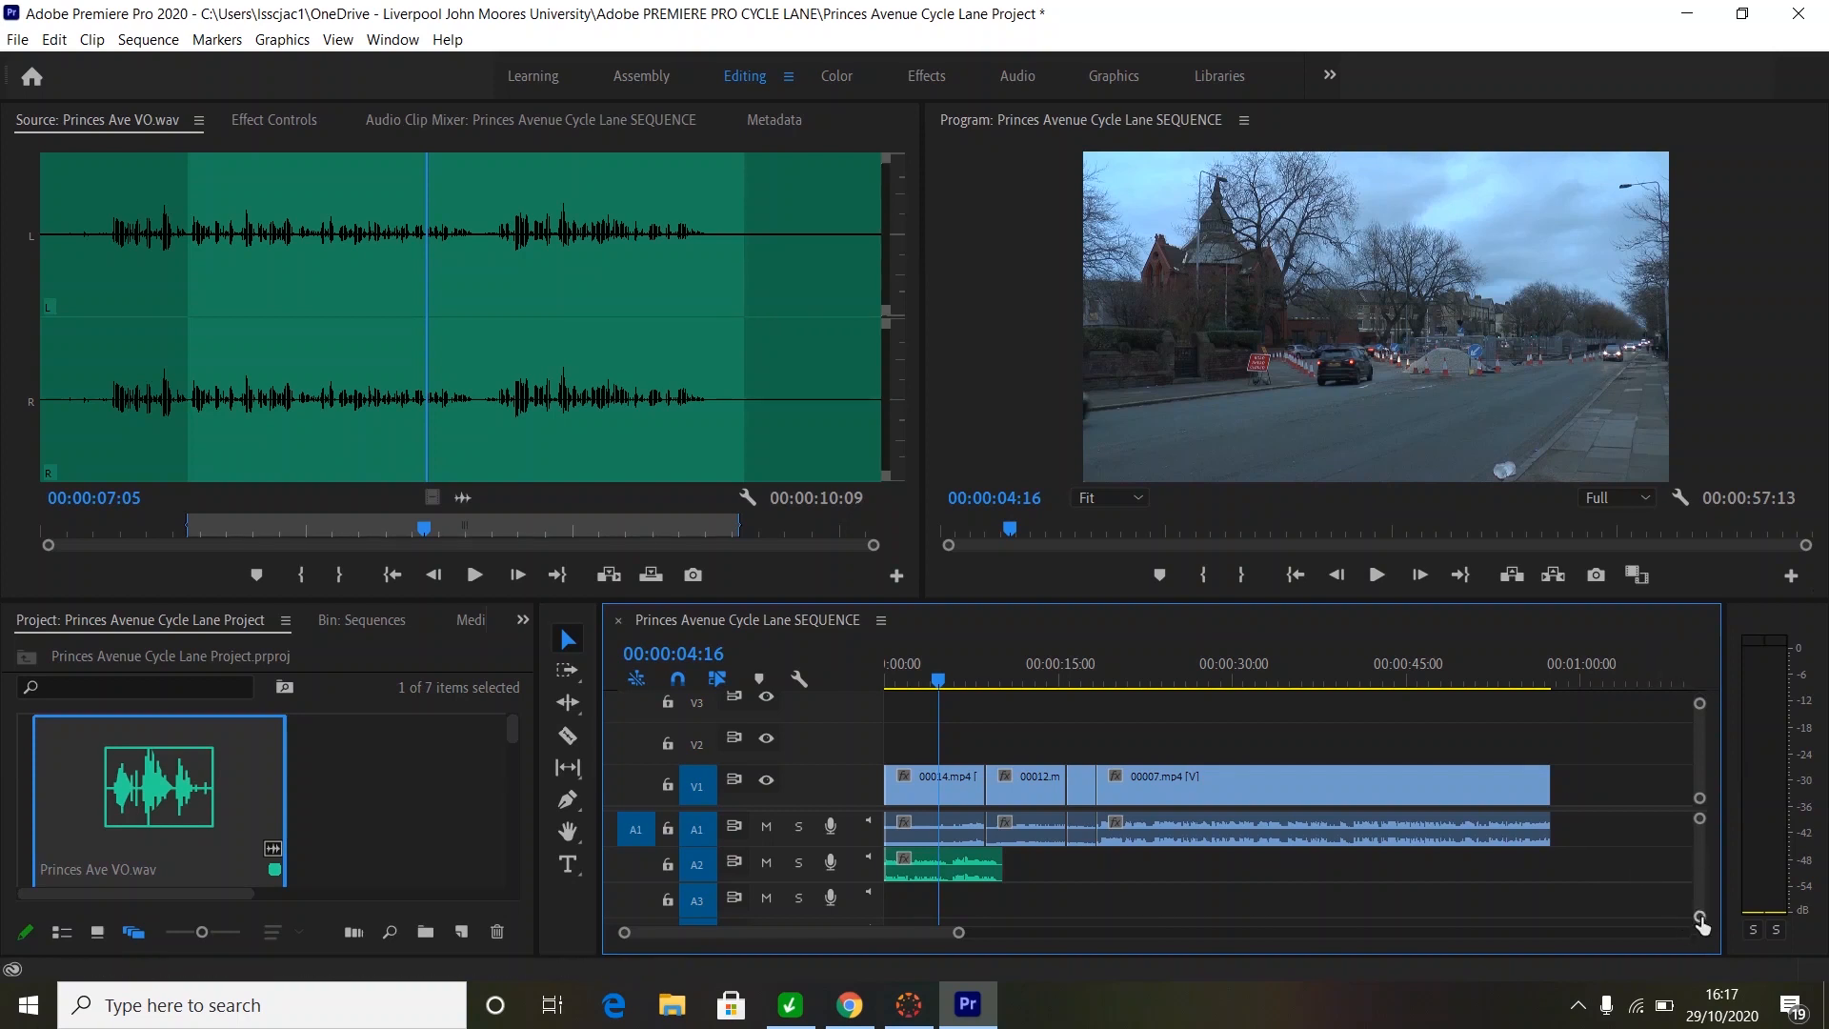
- Lower the first cutaway's A1 volume to about -12.3 dB and play back from 00:00:02:14 to check
left_click_drag(1701, 920, 1701, 905)
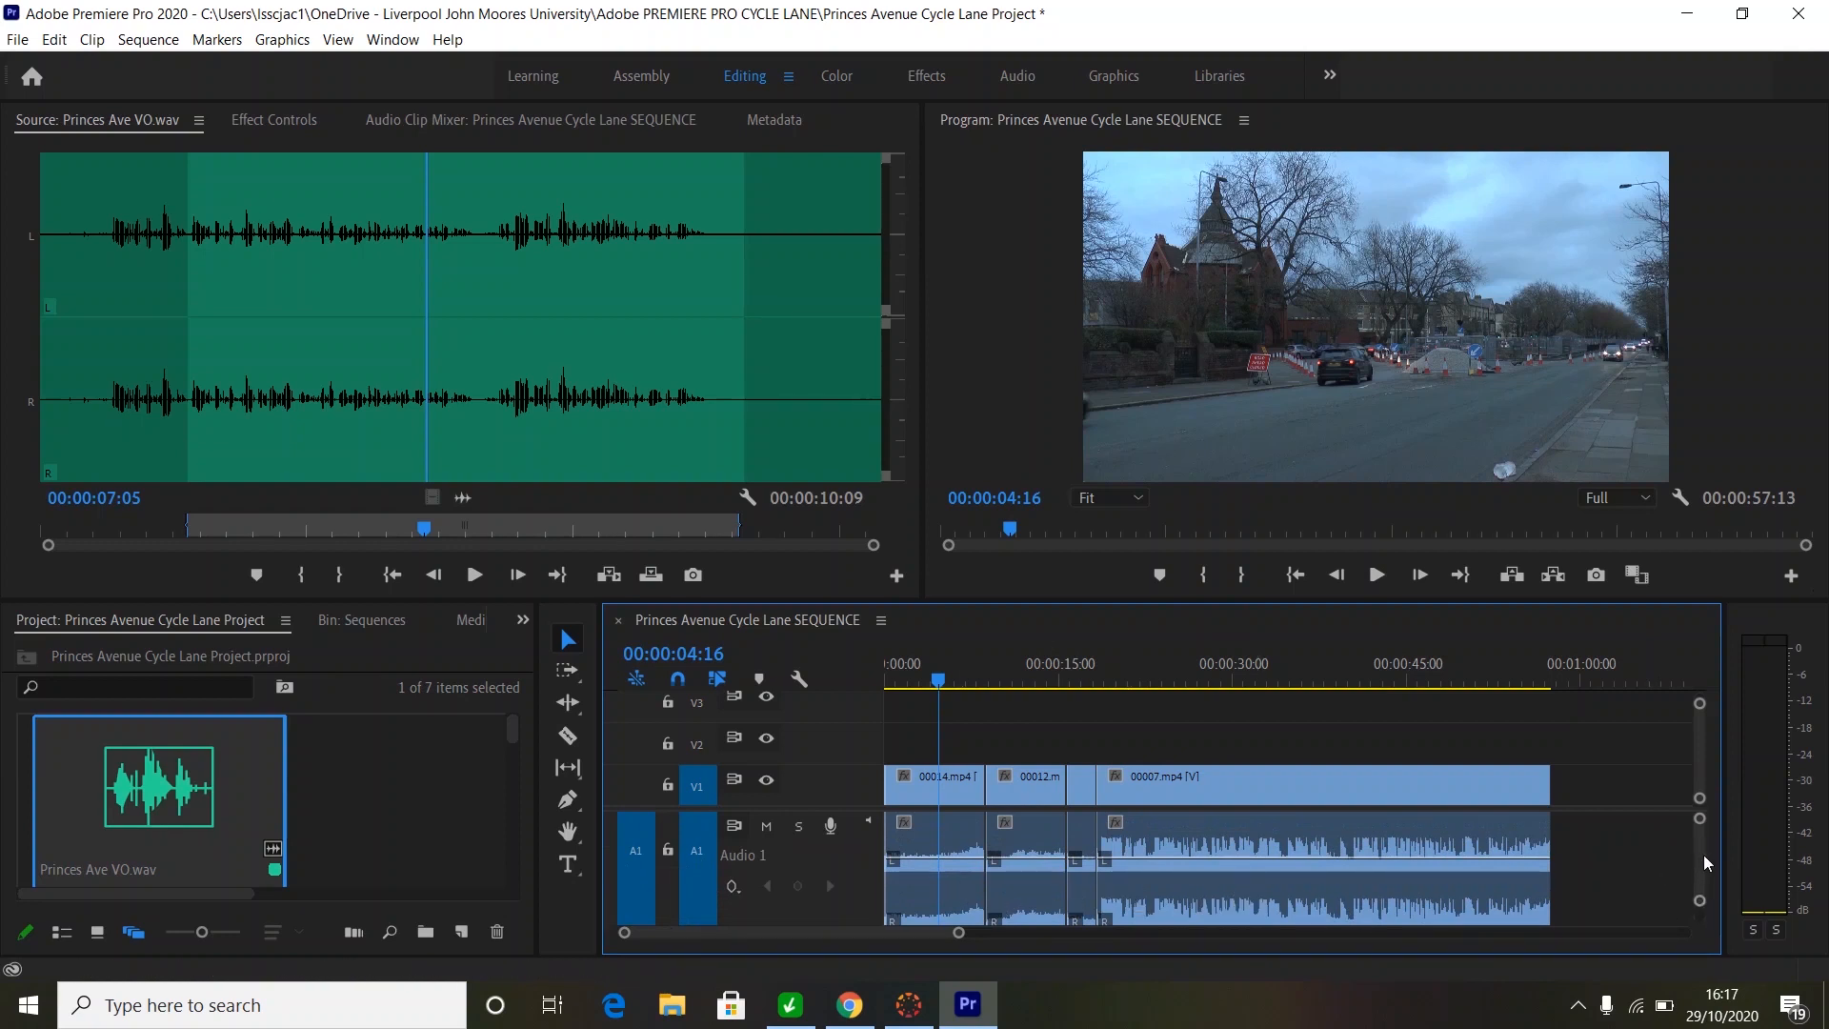
scroll(1703, 855, "down", 2)
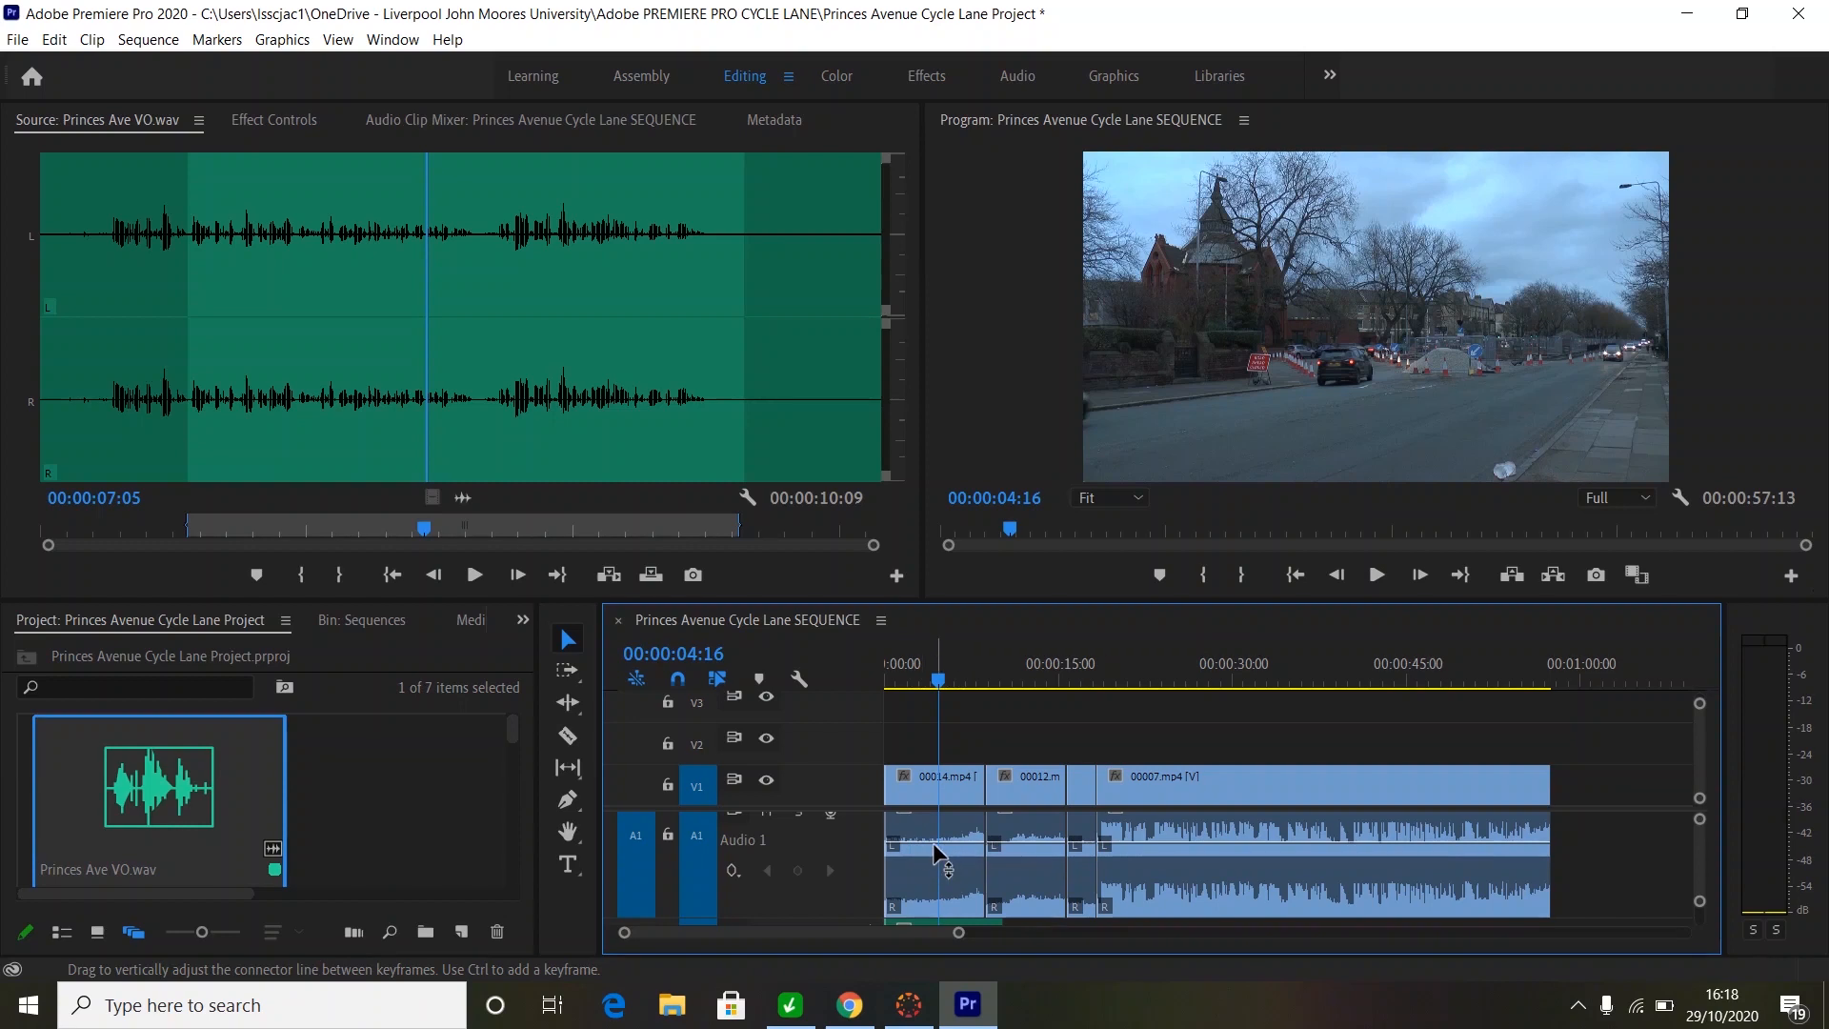
left_click_drag(934, 842, 947, 897)
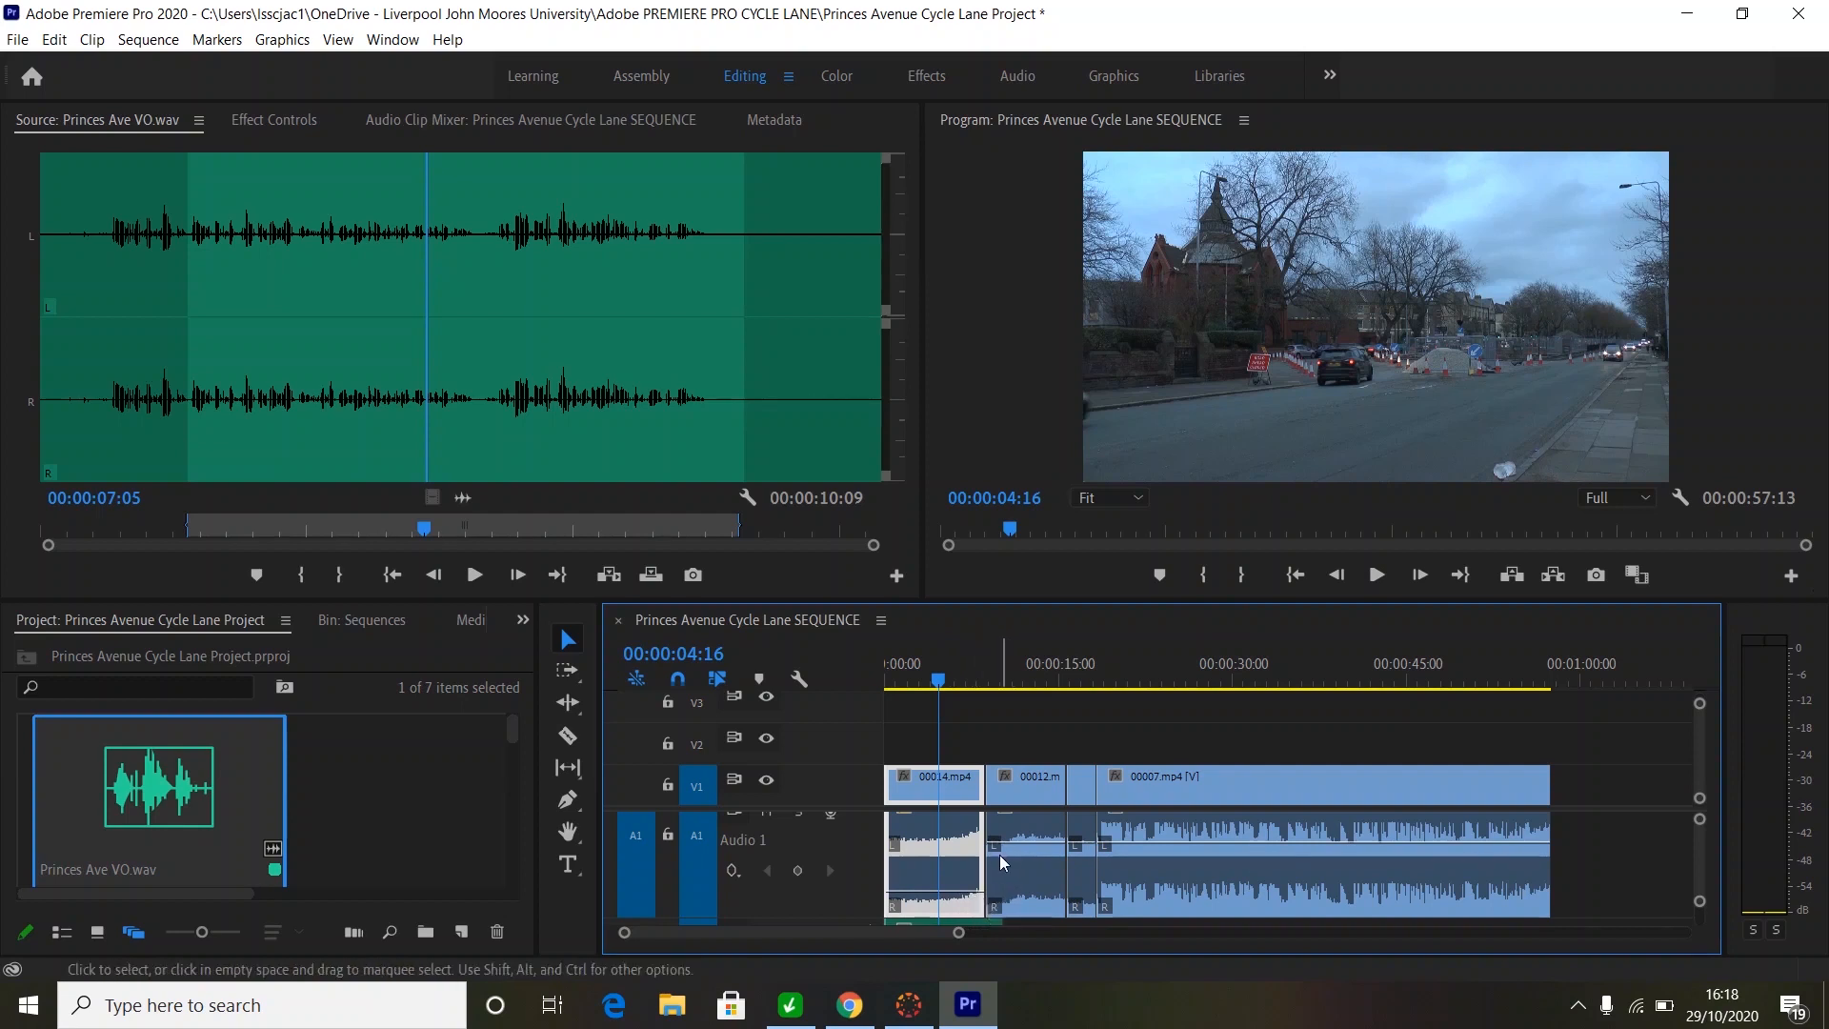
left_click(913, 667)
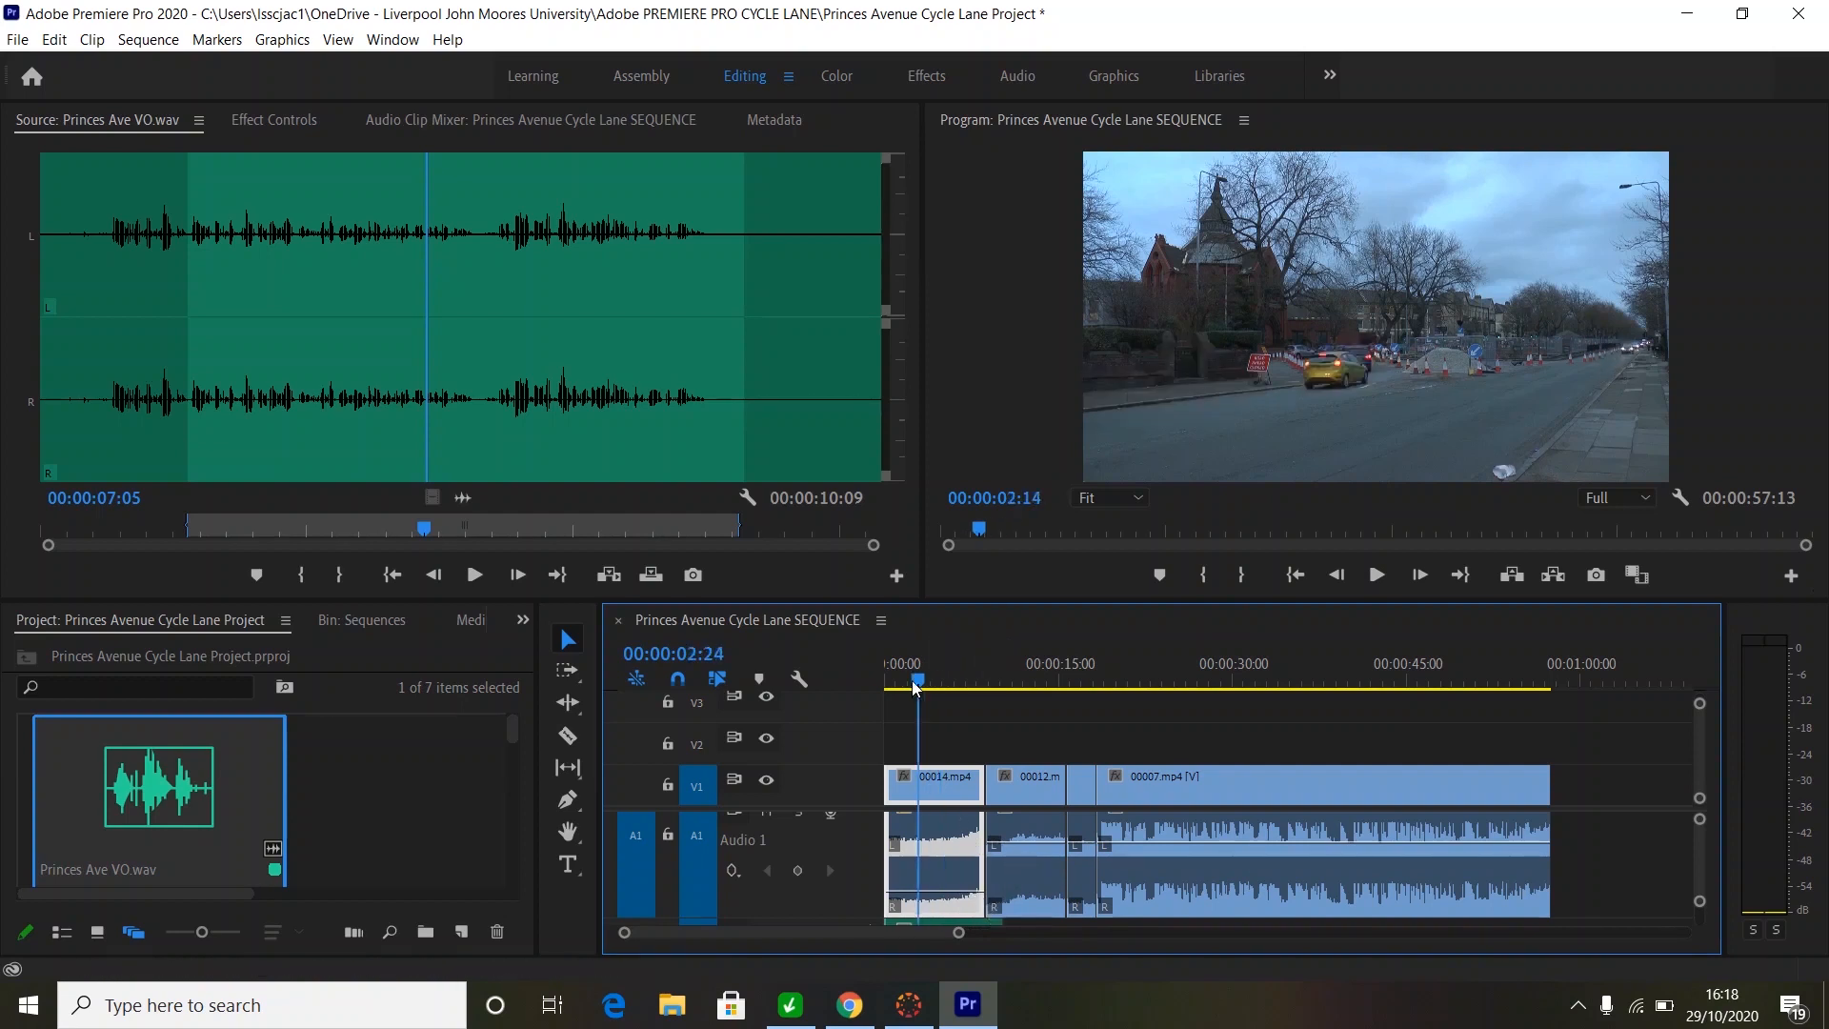
key("space")
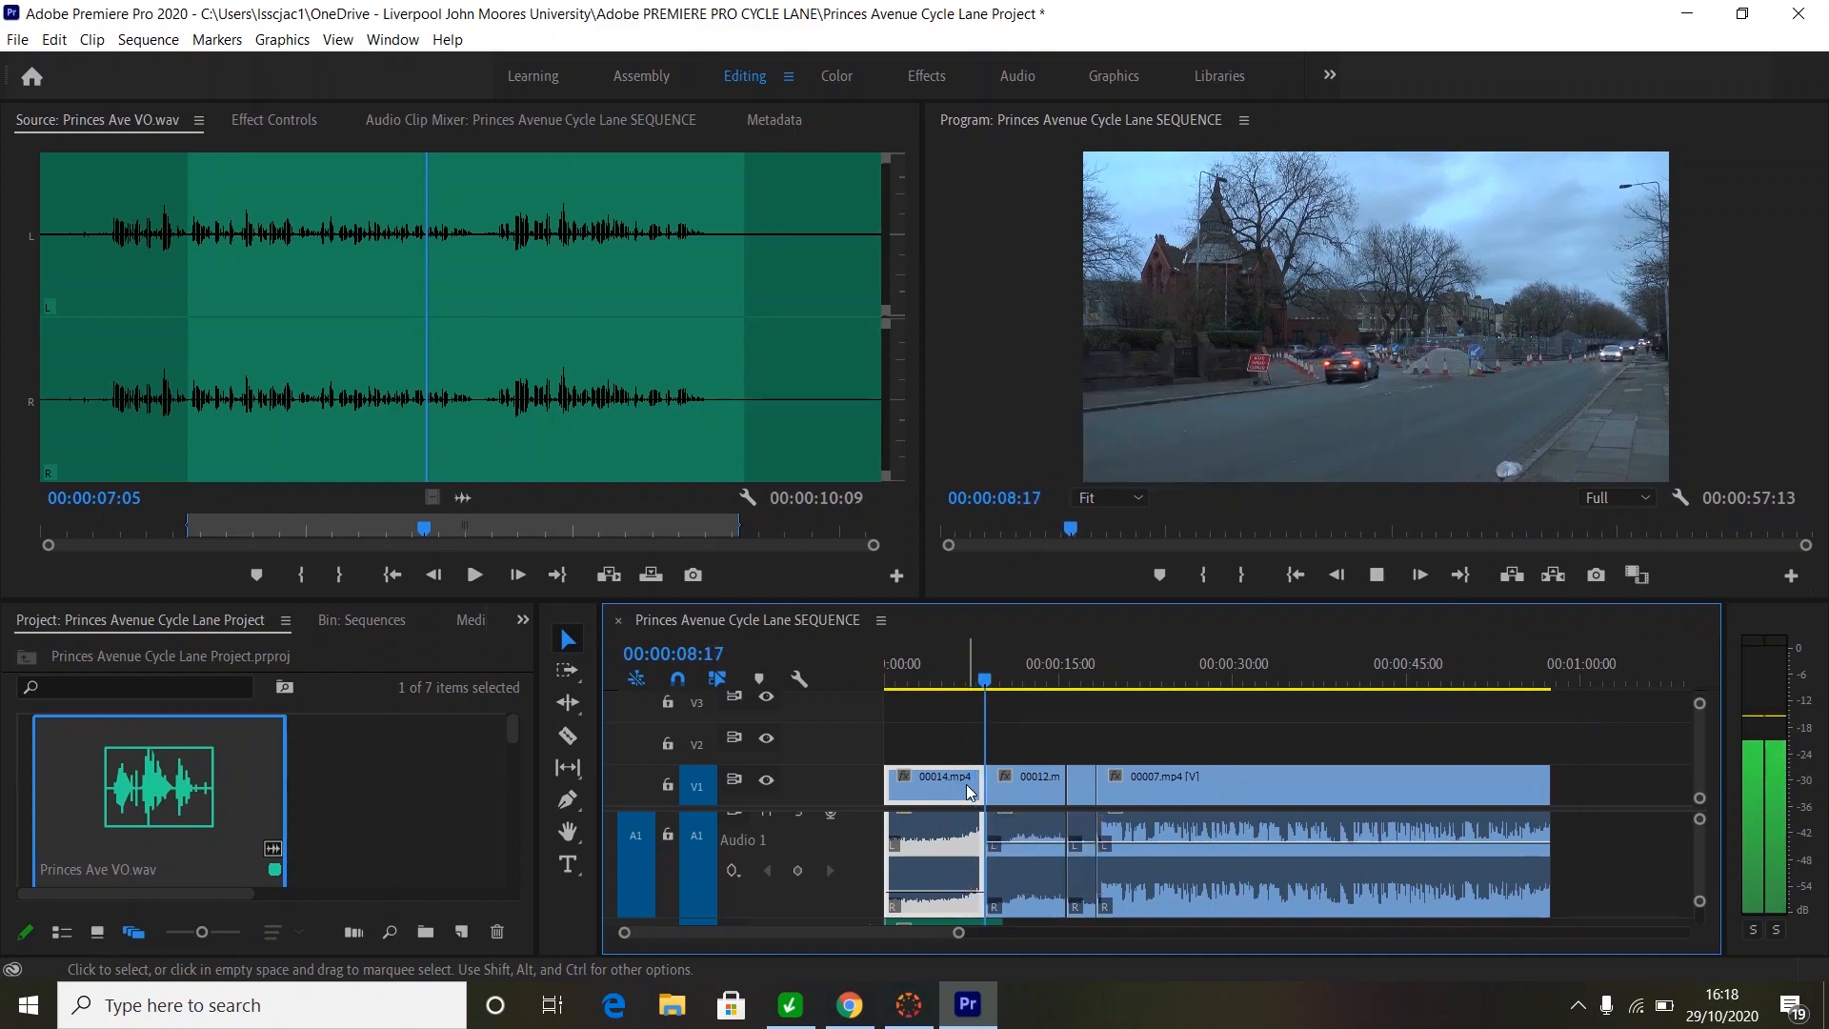
key("space")
key("space")
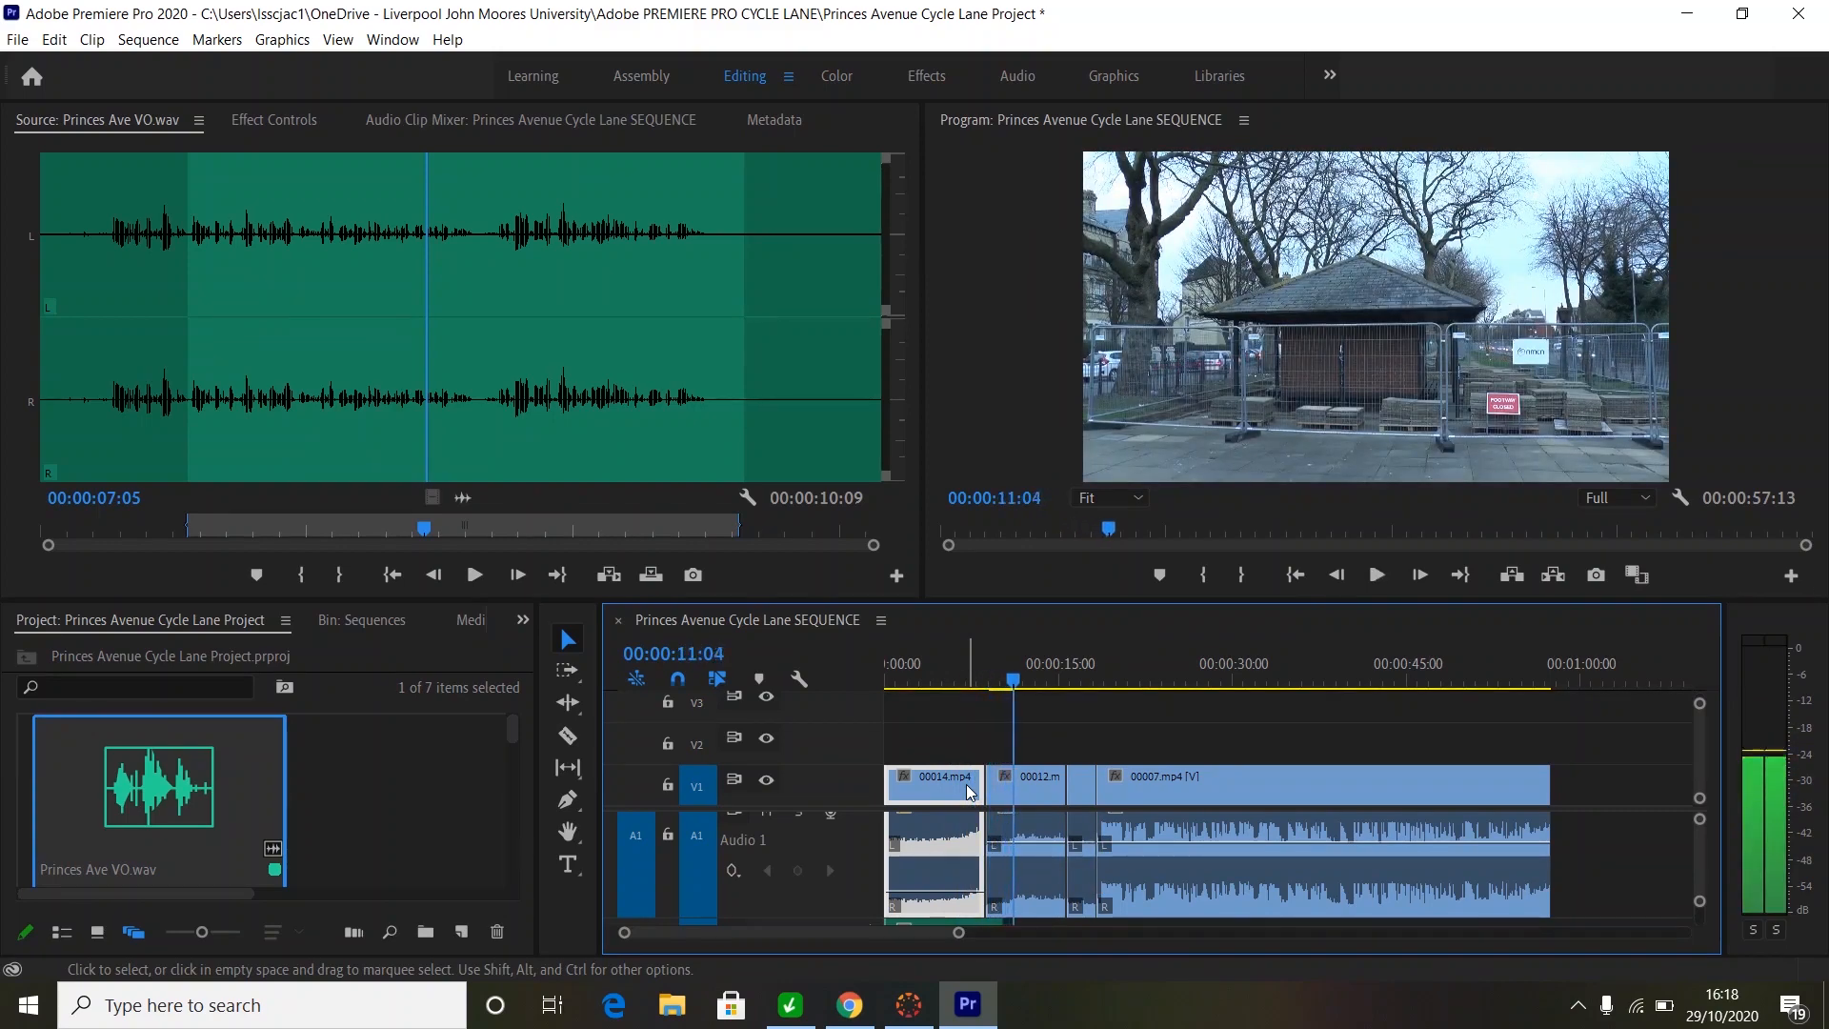
key("space")
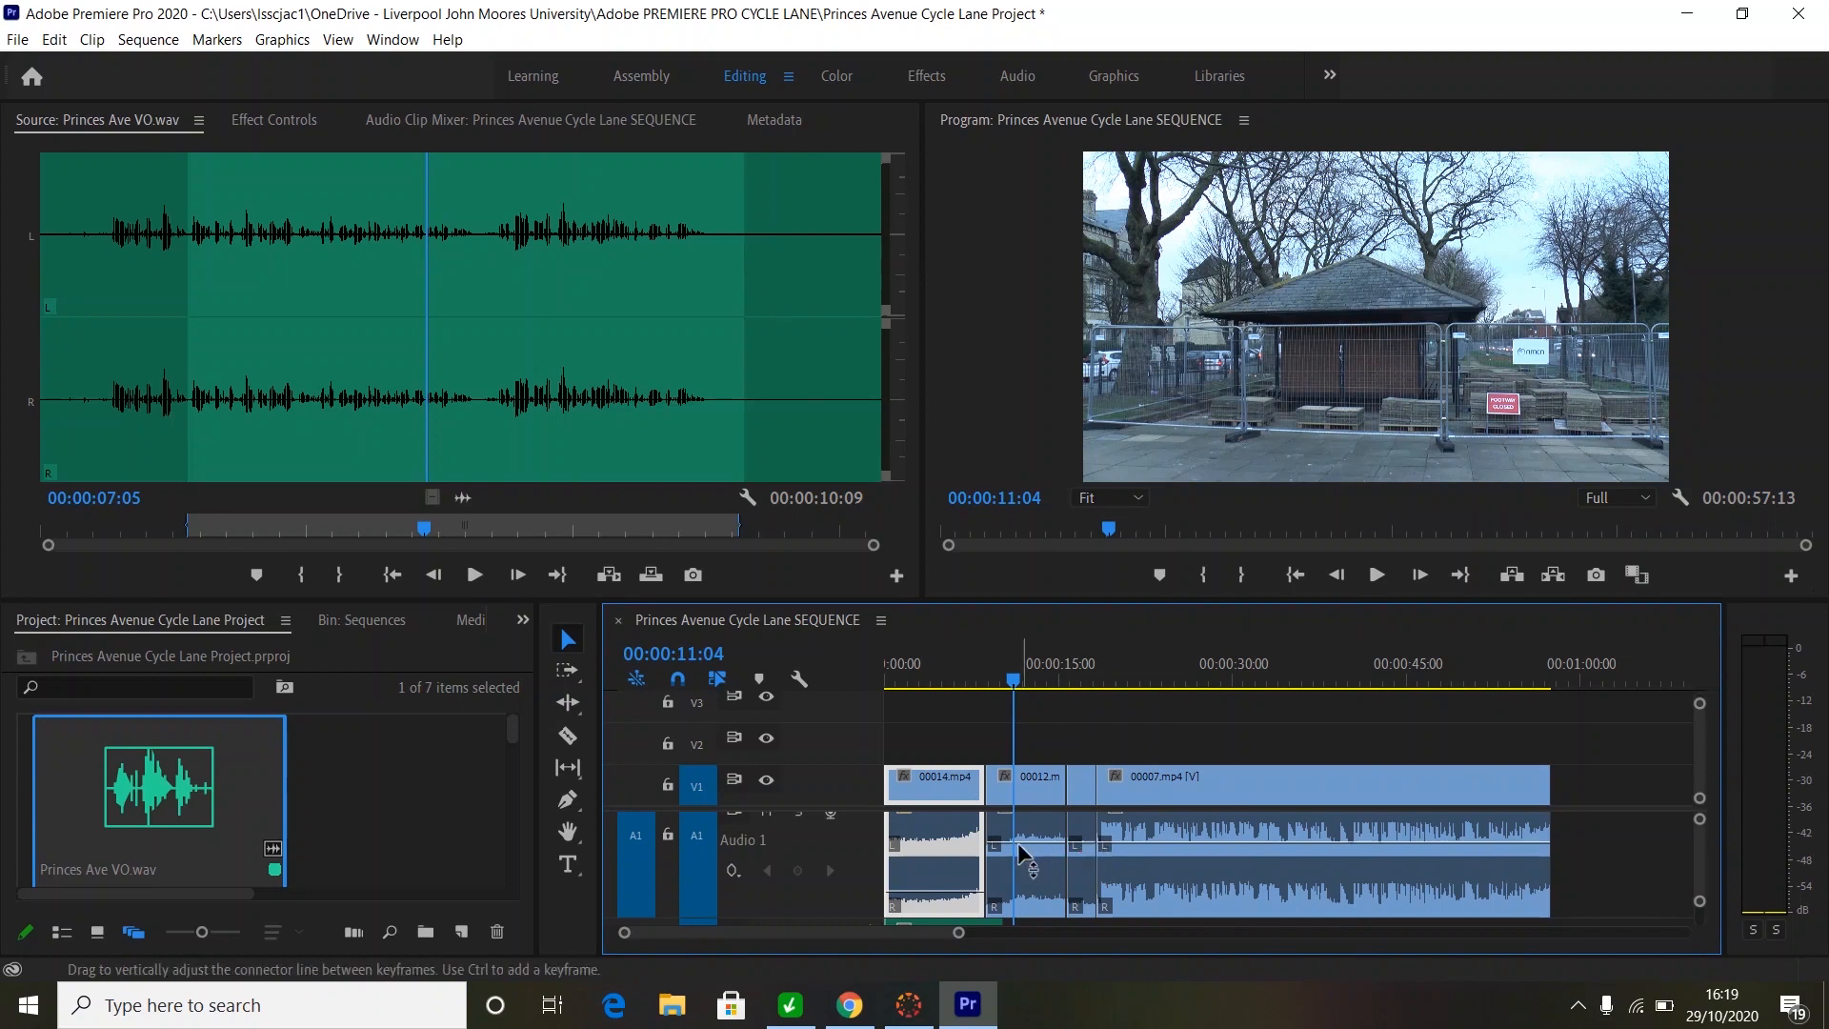
- Lower the volume of clip 00012 and of the short clip before 00007 to -23.7 dB
left_click_drag(1017, 842, 1024, 900)
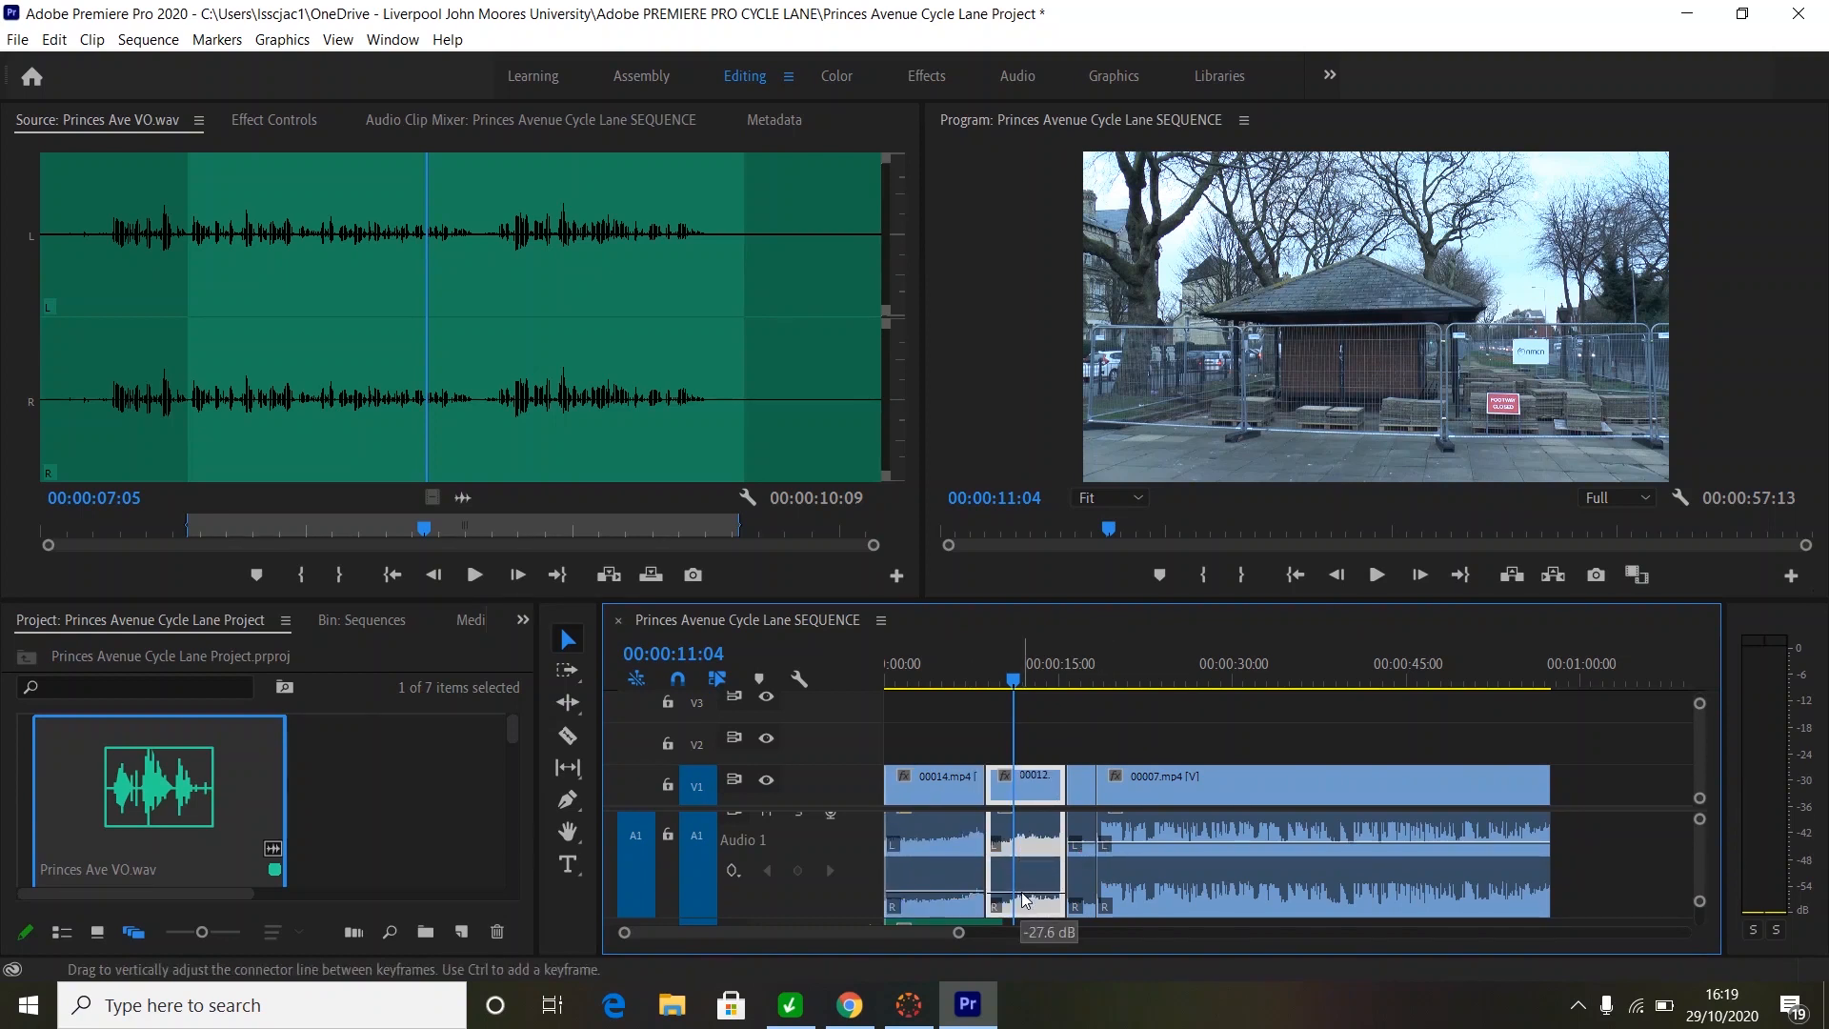
left_click_drag(1086, 840, 1083, 889)
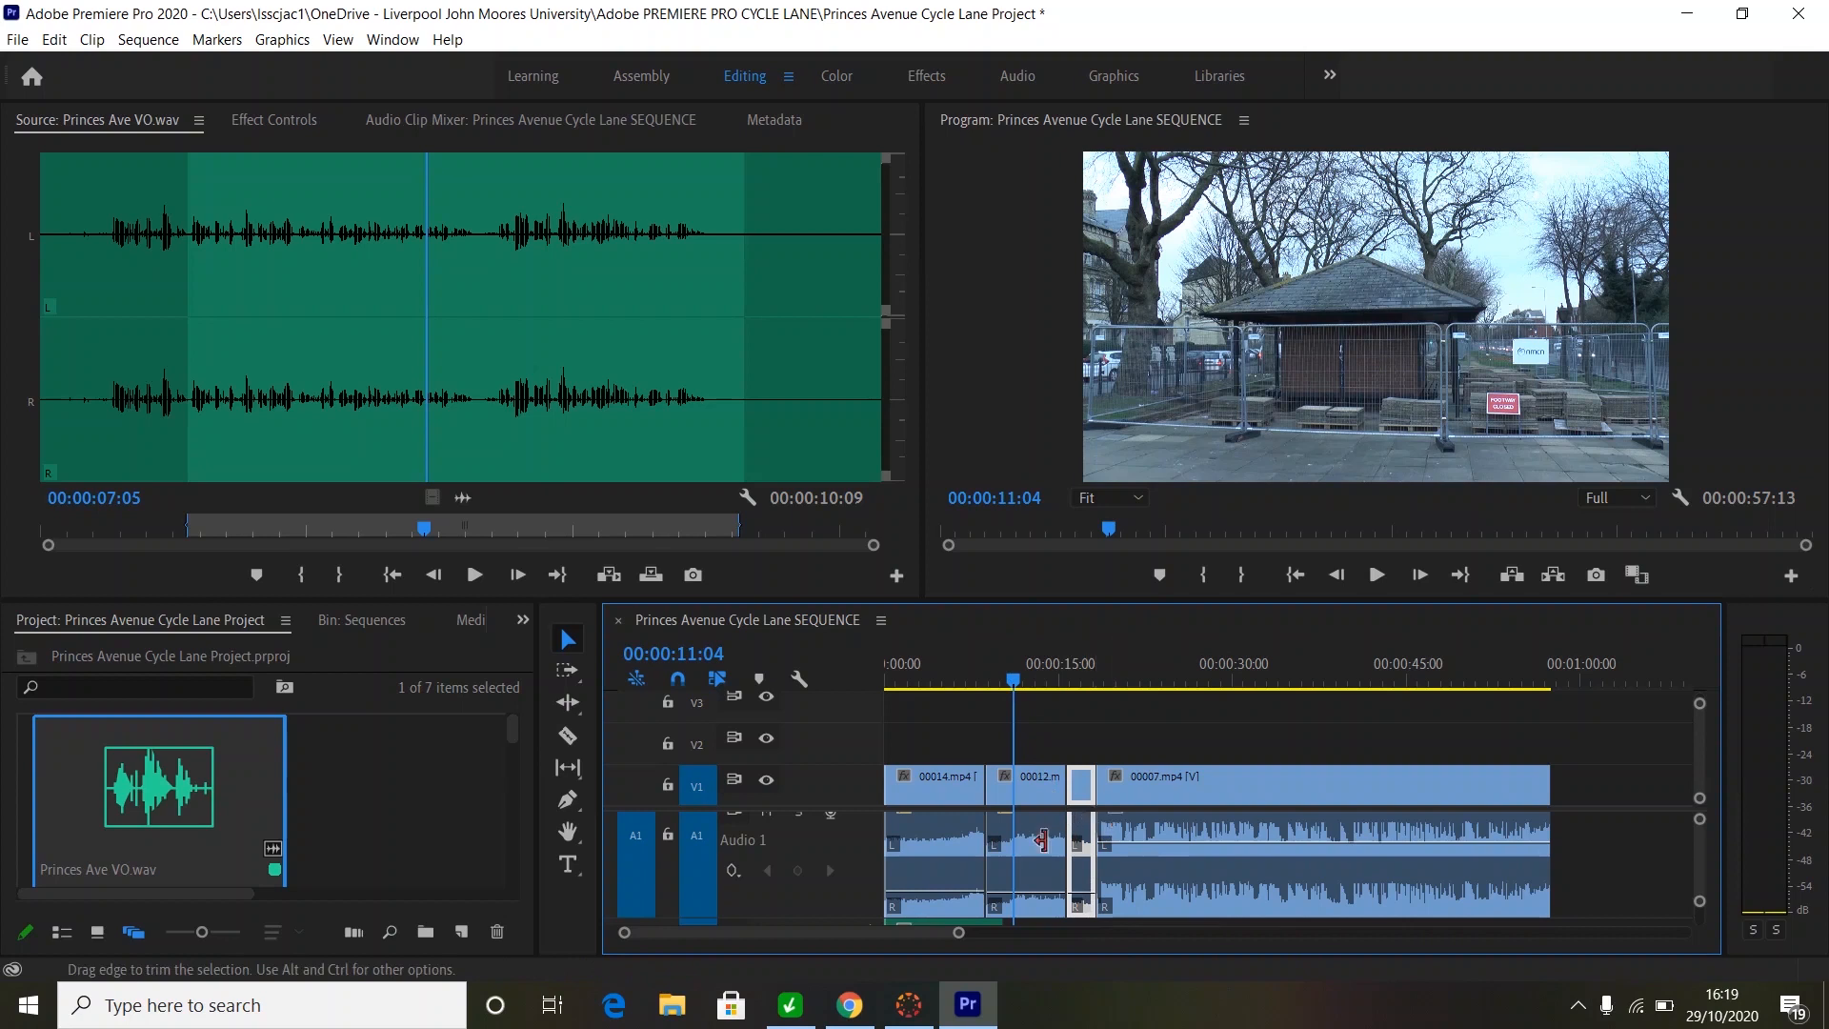
left_click_drag(956, 933, 991, 933)
left_click_drag(1700, 901, 1696, 916)
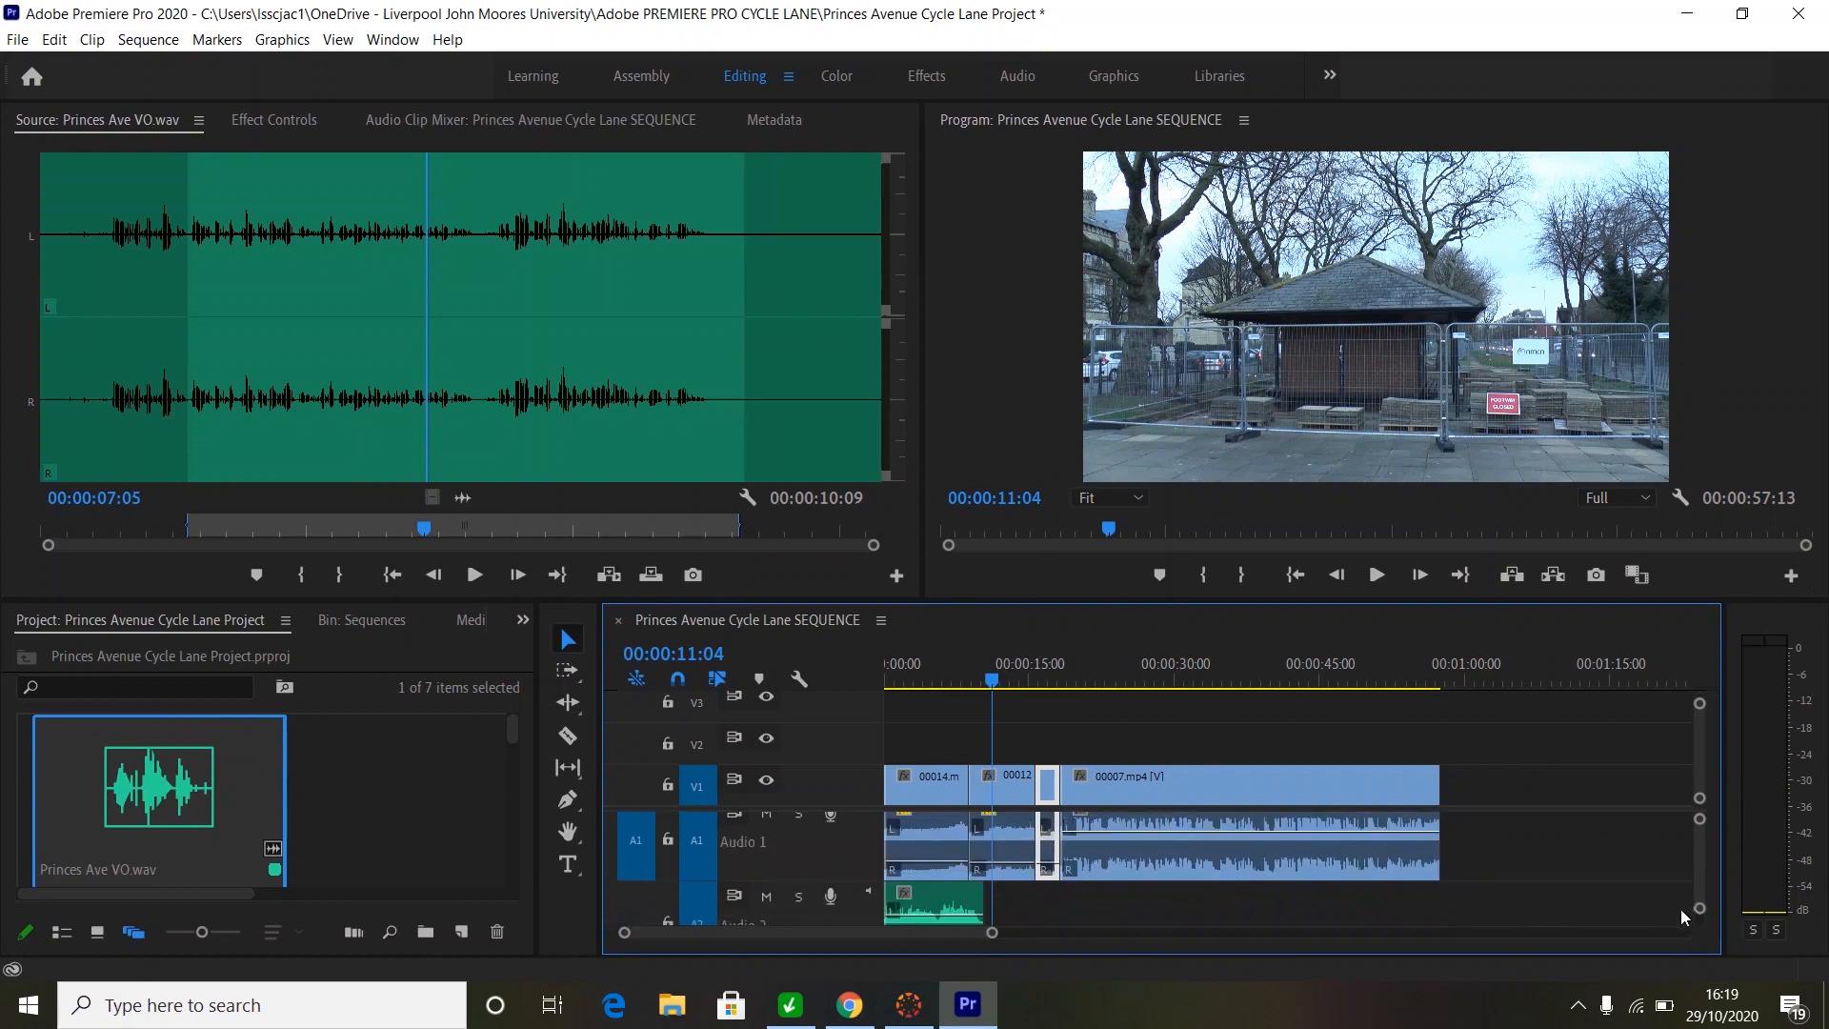
- Shift the A2 voiceover 20 frames later and trim the ends of clips 00012 and 00014
left_click_drag(951, 899, 961, 899)
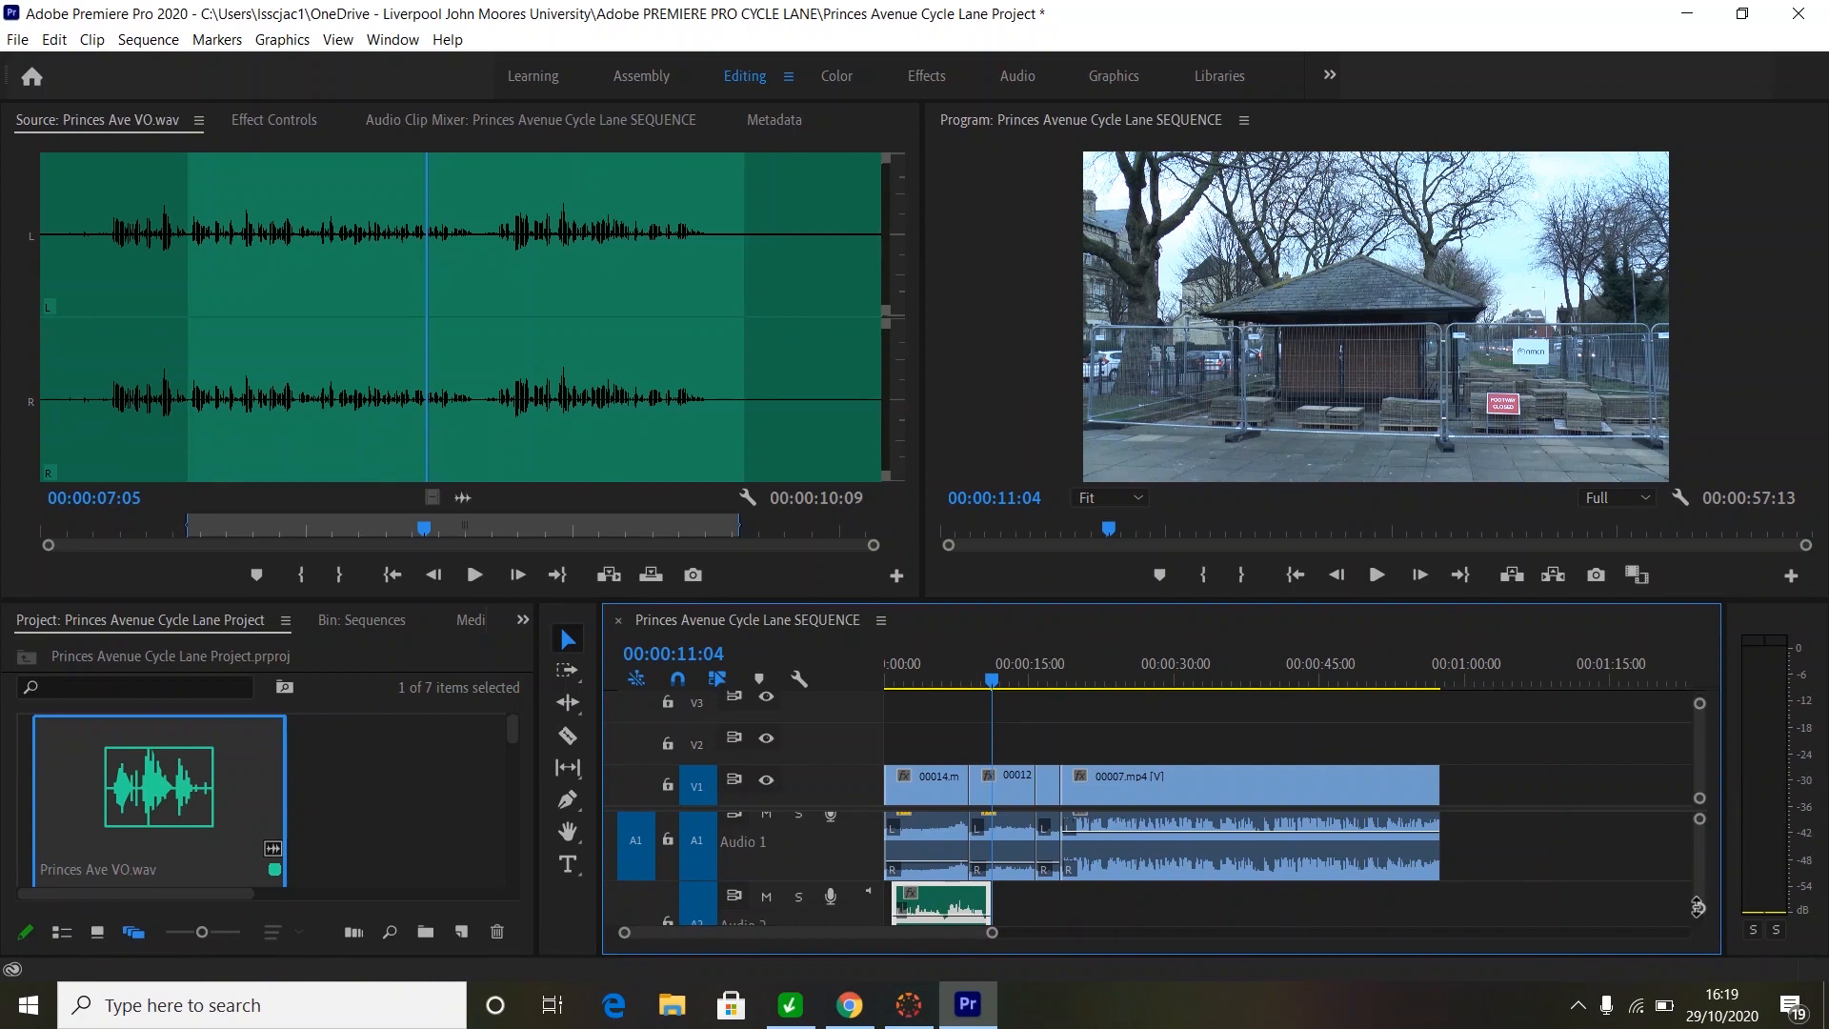
left_click_drag(1699, 911, 1700, 904)
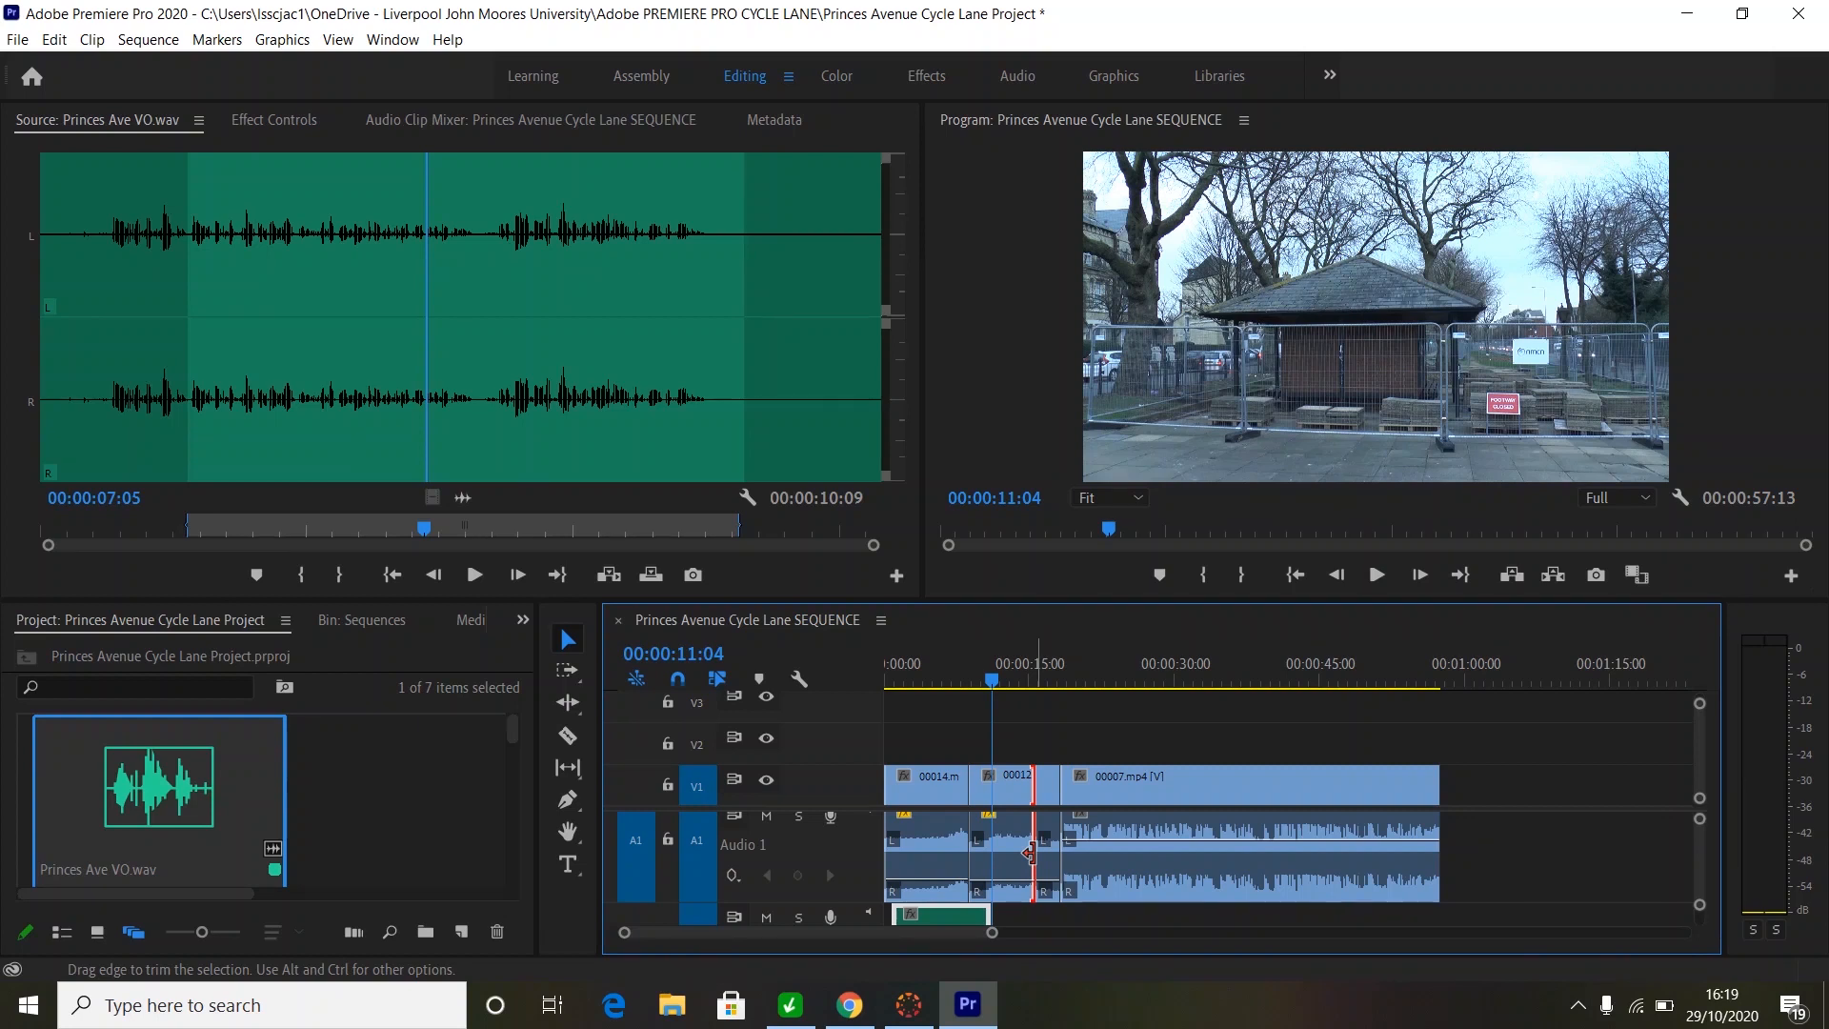
left_click_drag(1028, 852, 1006, 860)
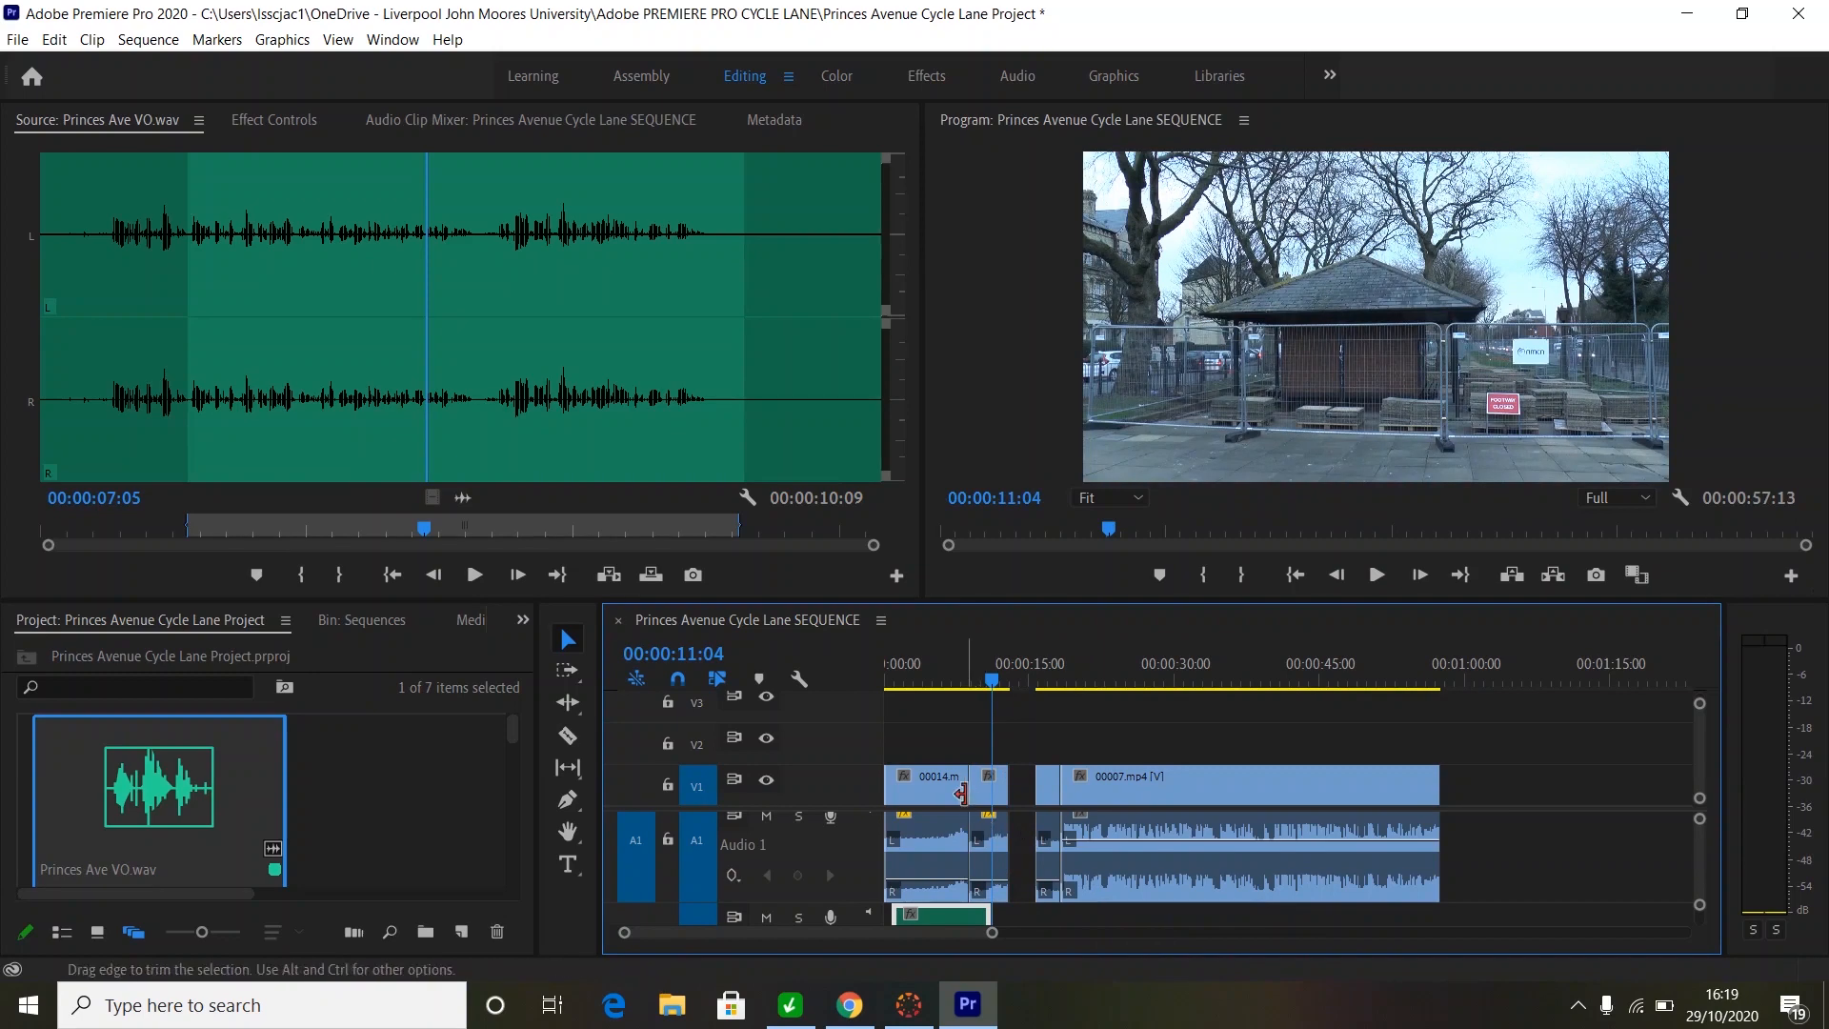
left_click_drag(961, 794, 941, 798)
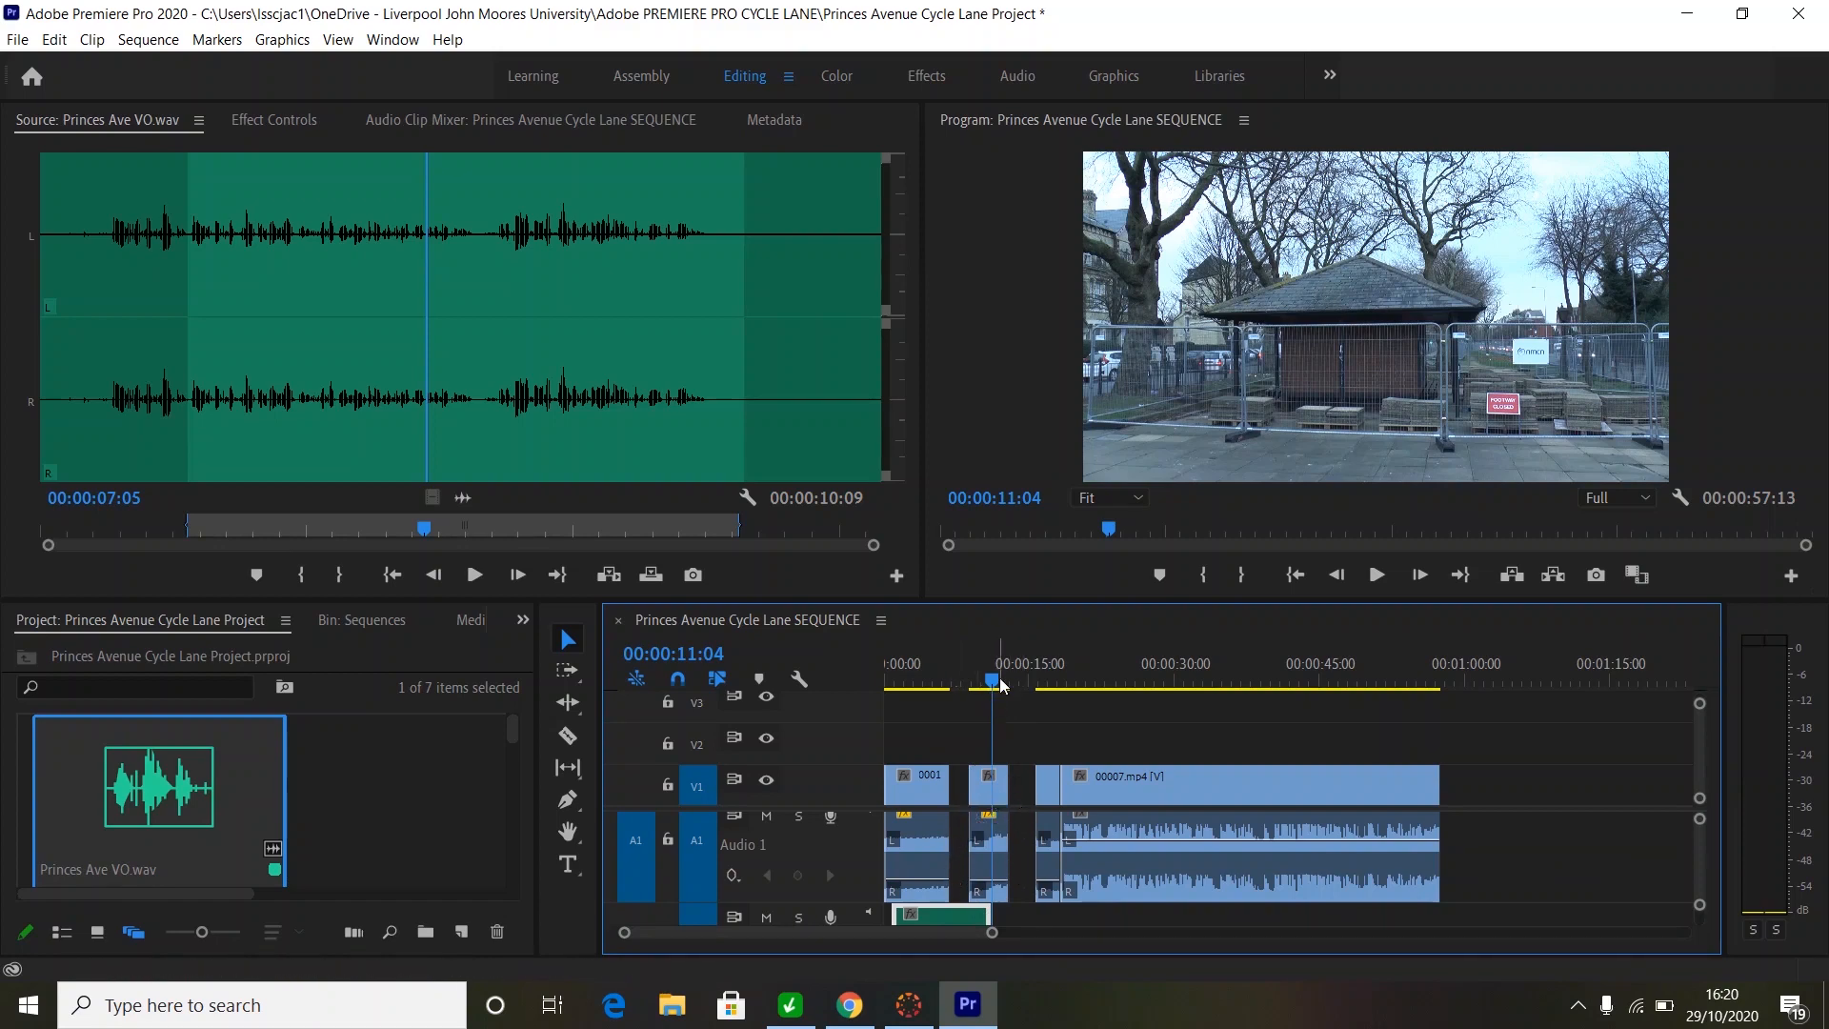
left_click_drag(1000, 684, 930, 691)
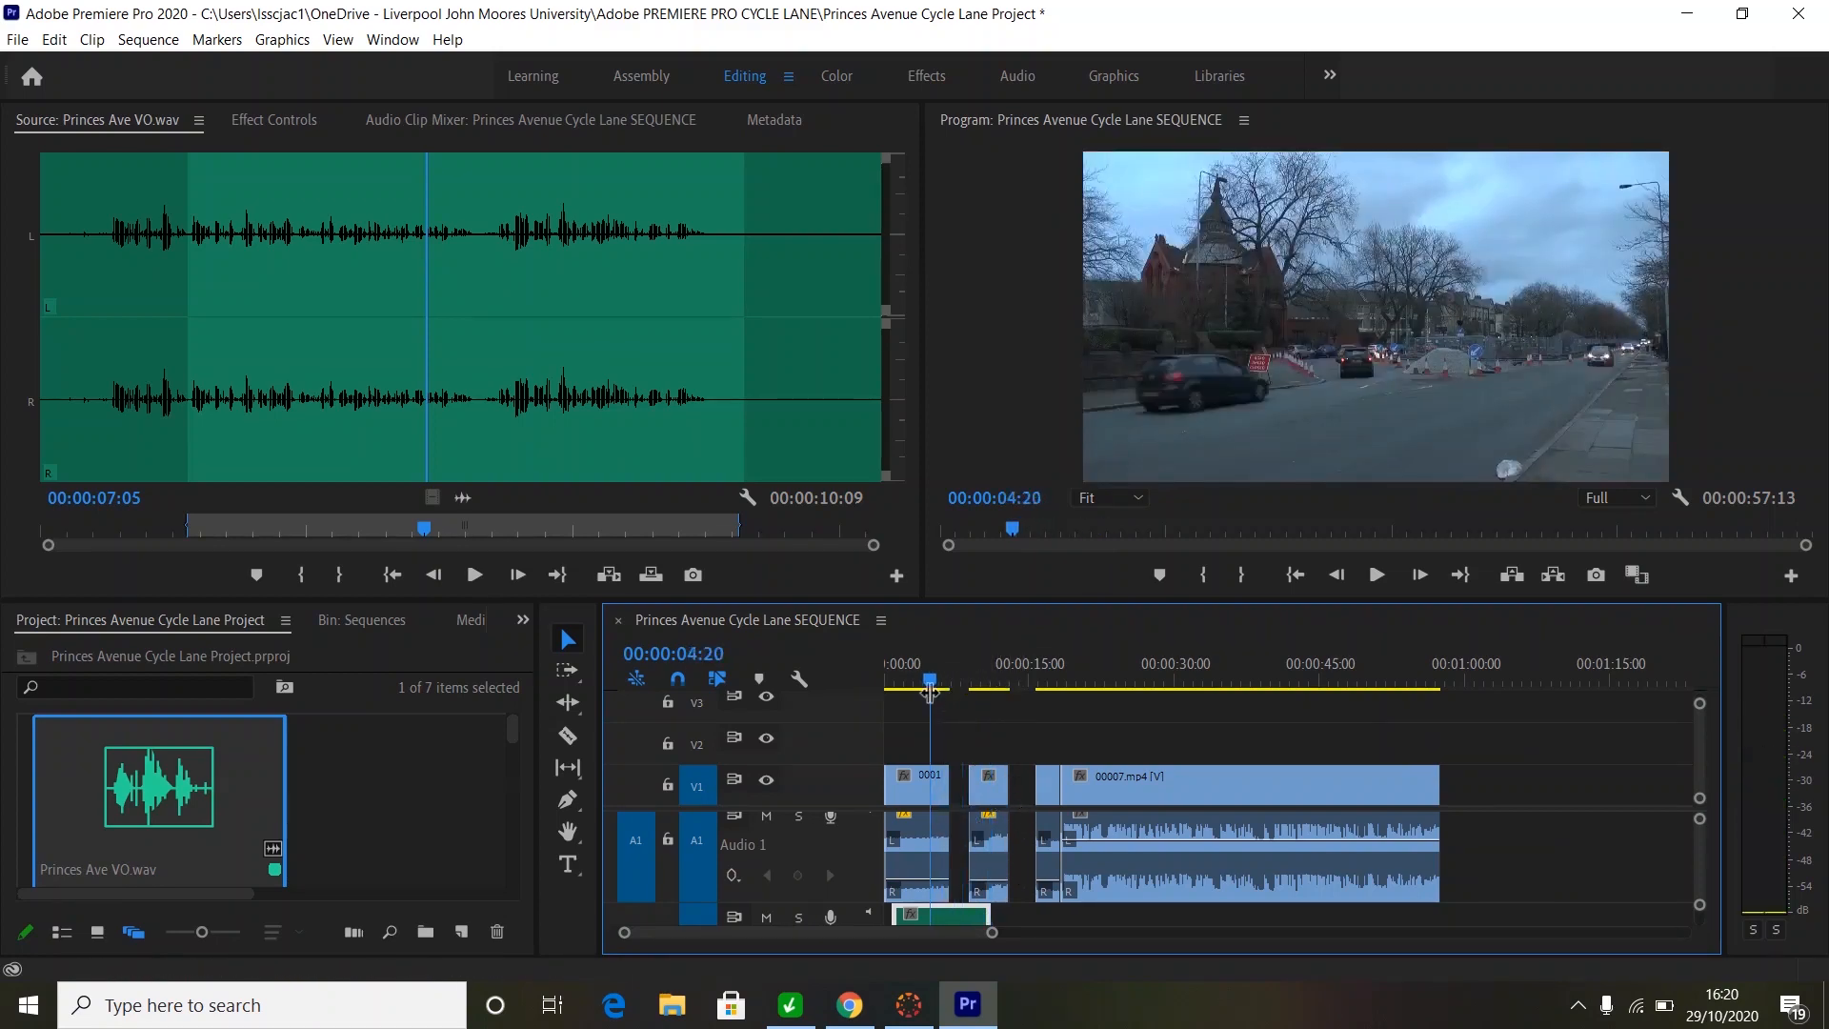
- Move clip 00012 left to butt against 00014, then play back the section to check
key("space")
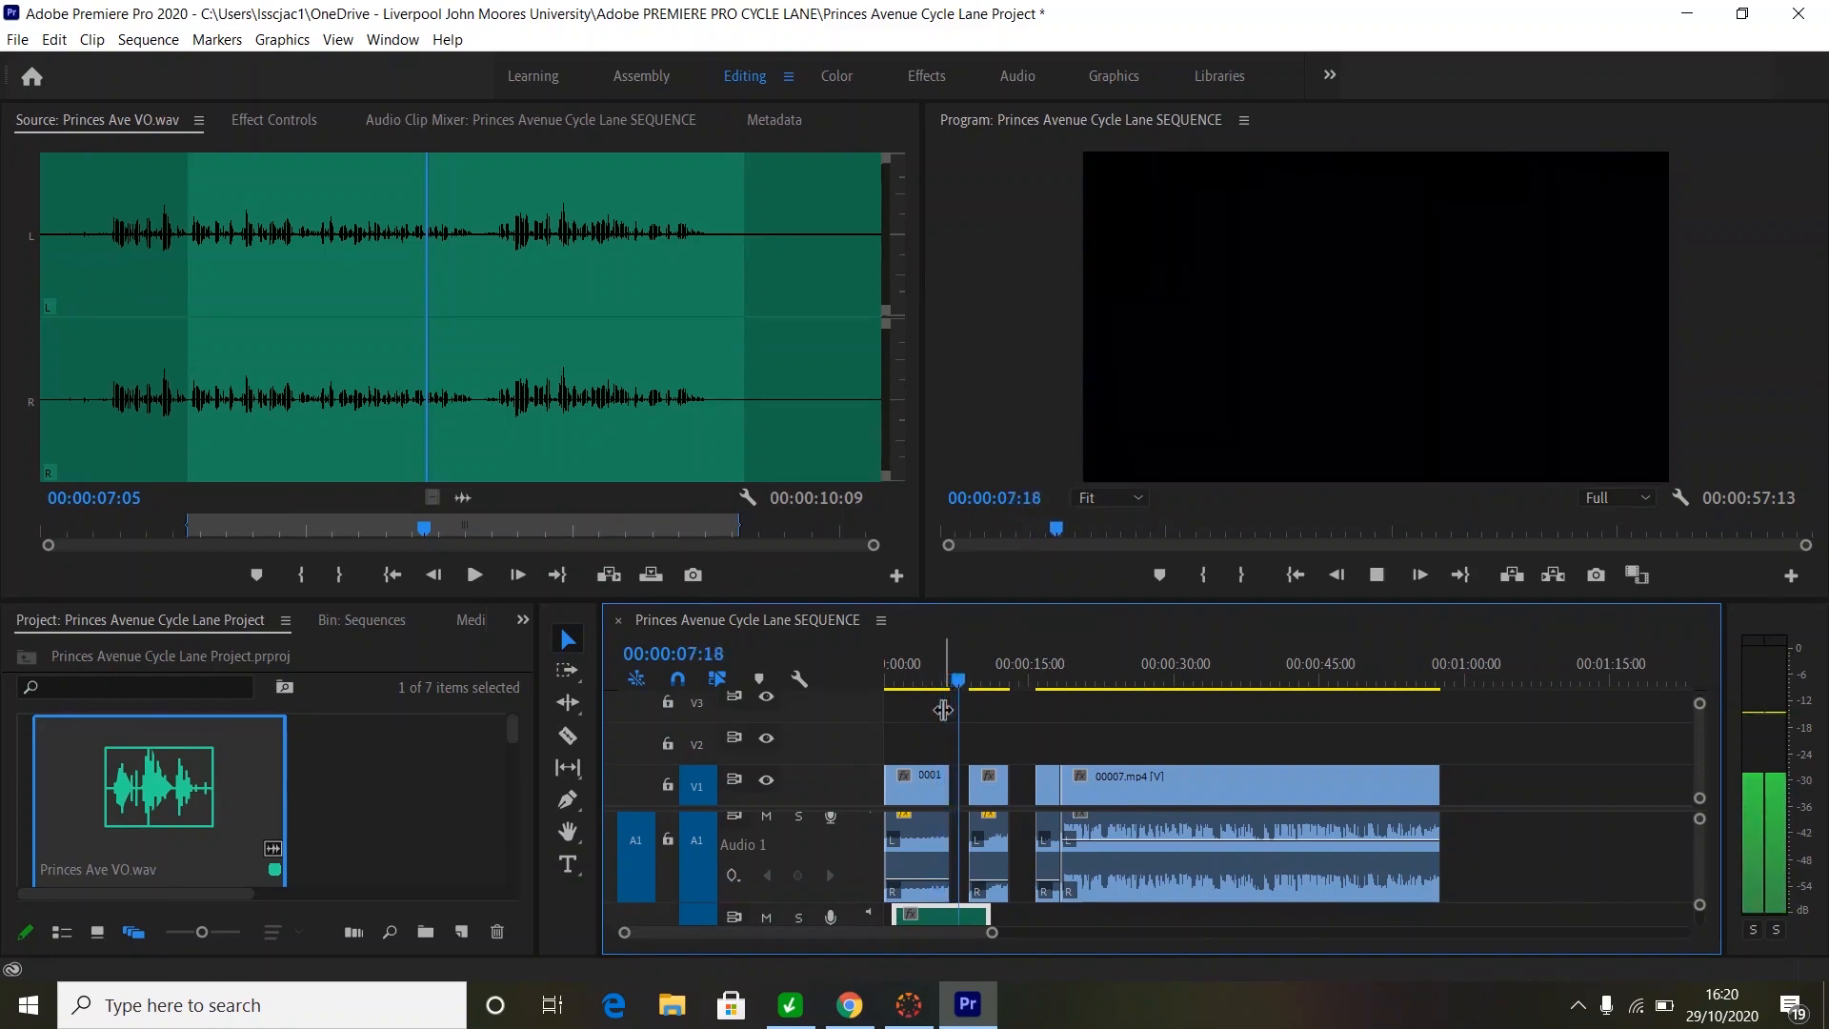
key("space")
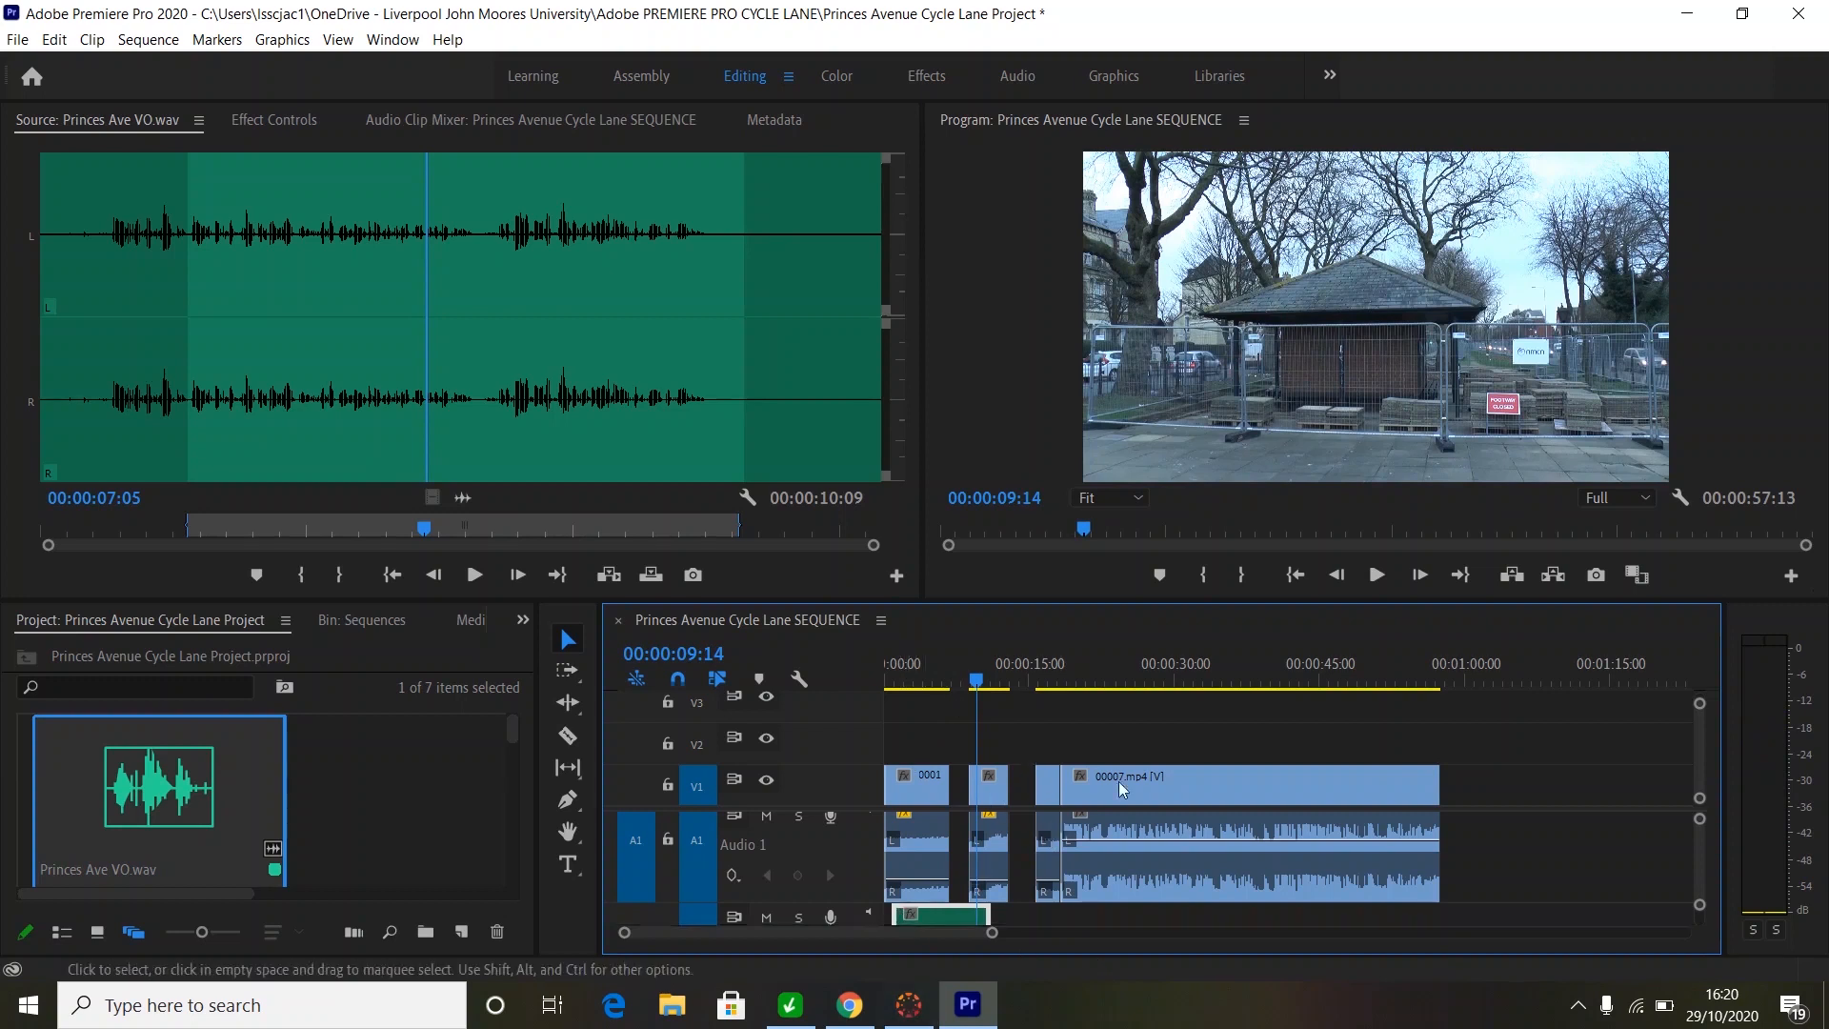
left_click(993, 797)
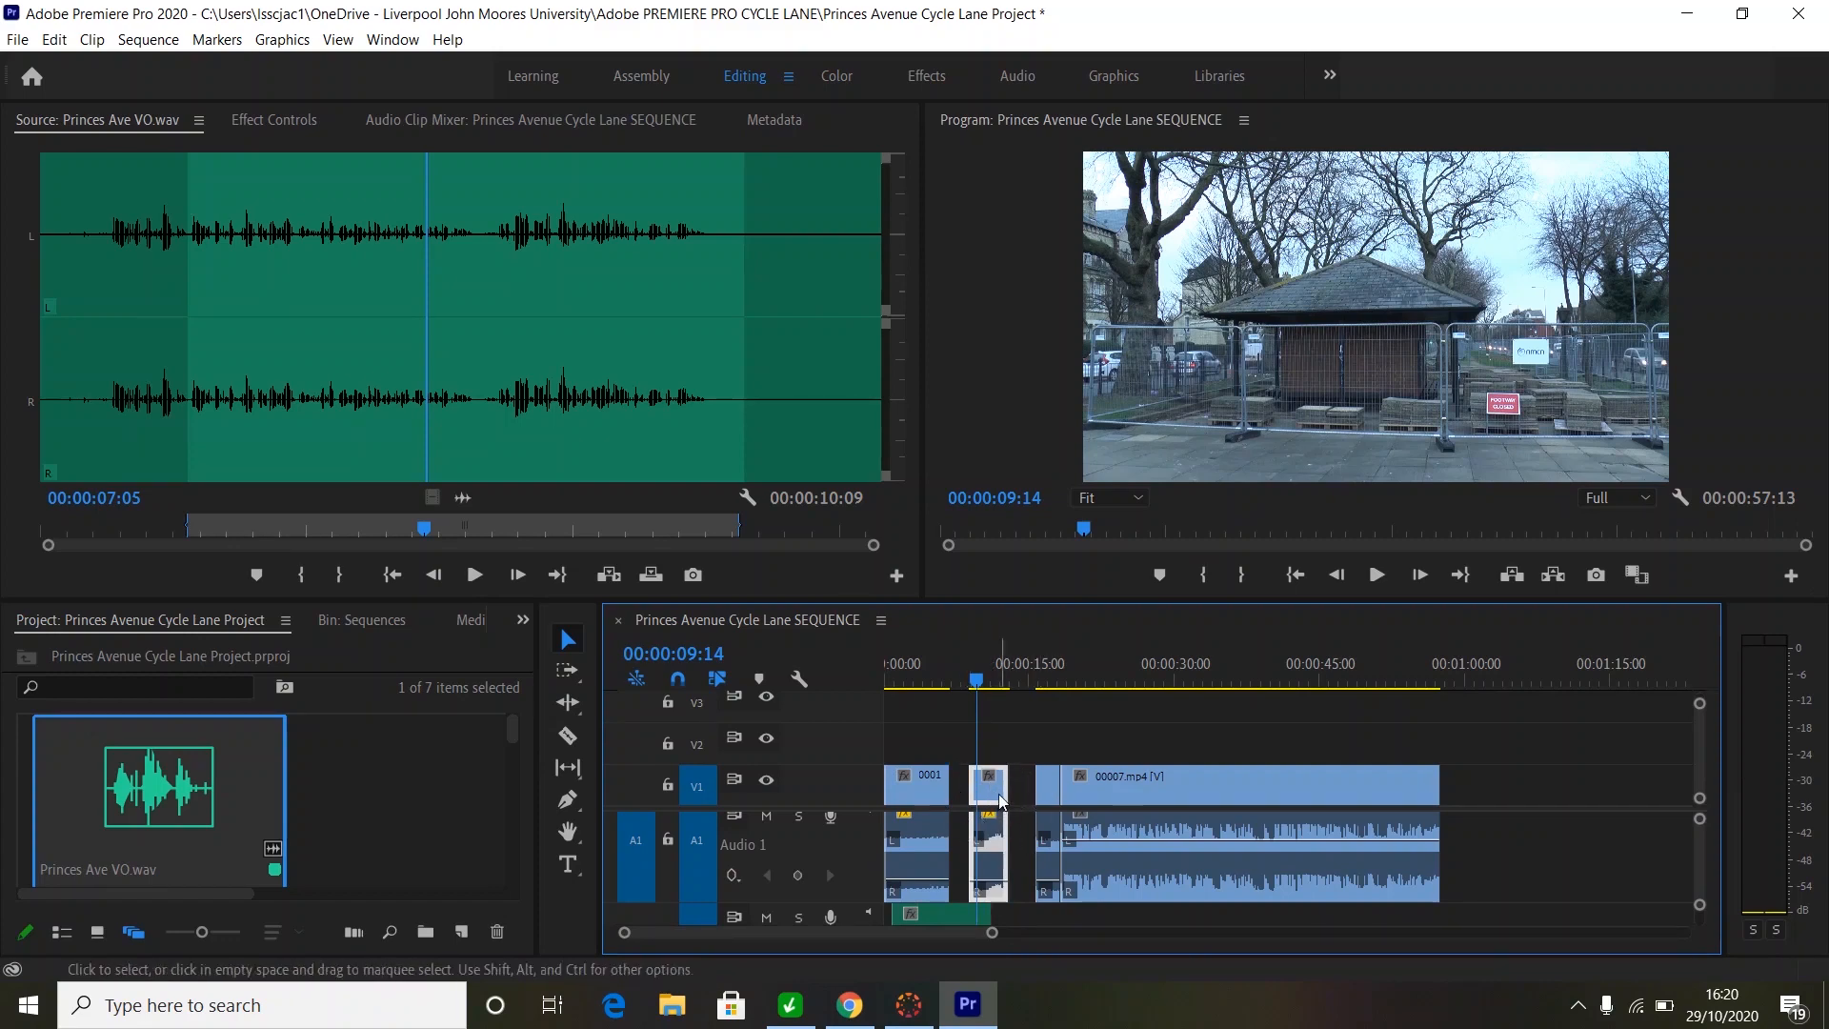
left_click_drag(992, 797, 977, 798)
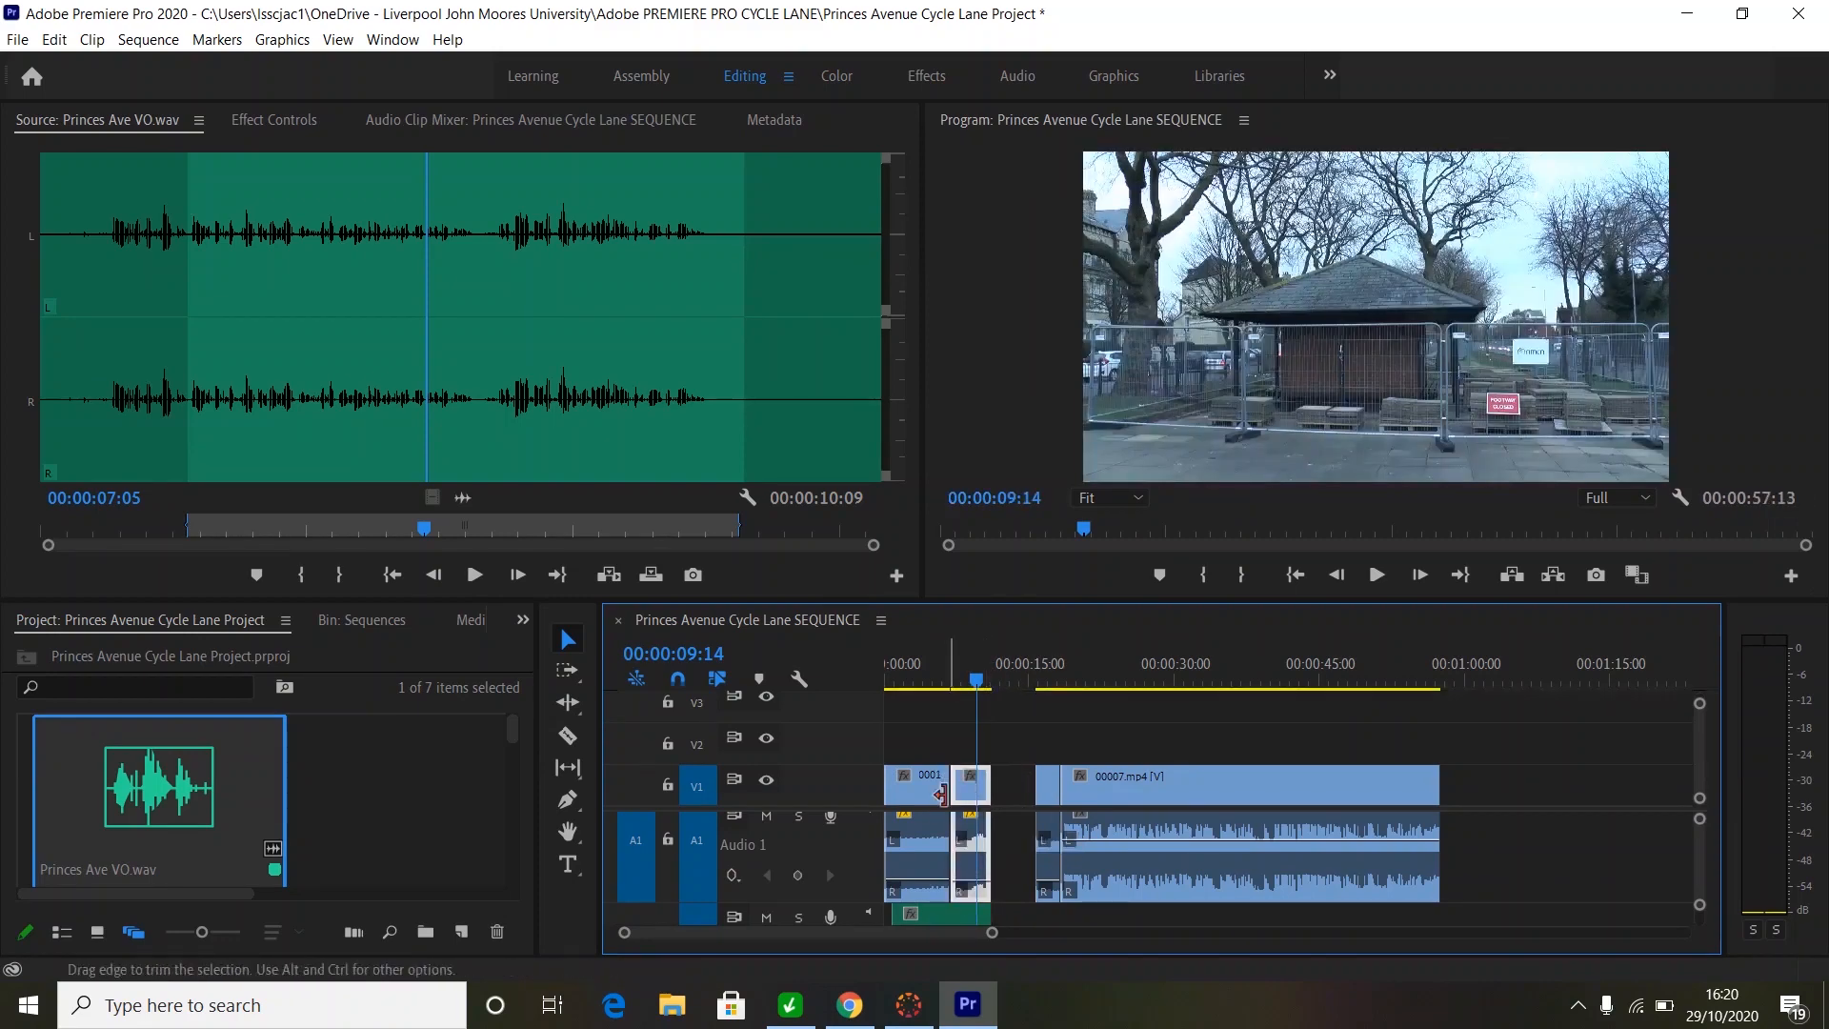
left_click_drag(976, 679, 940, 722)
key("space")
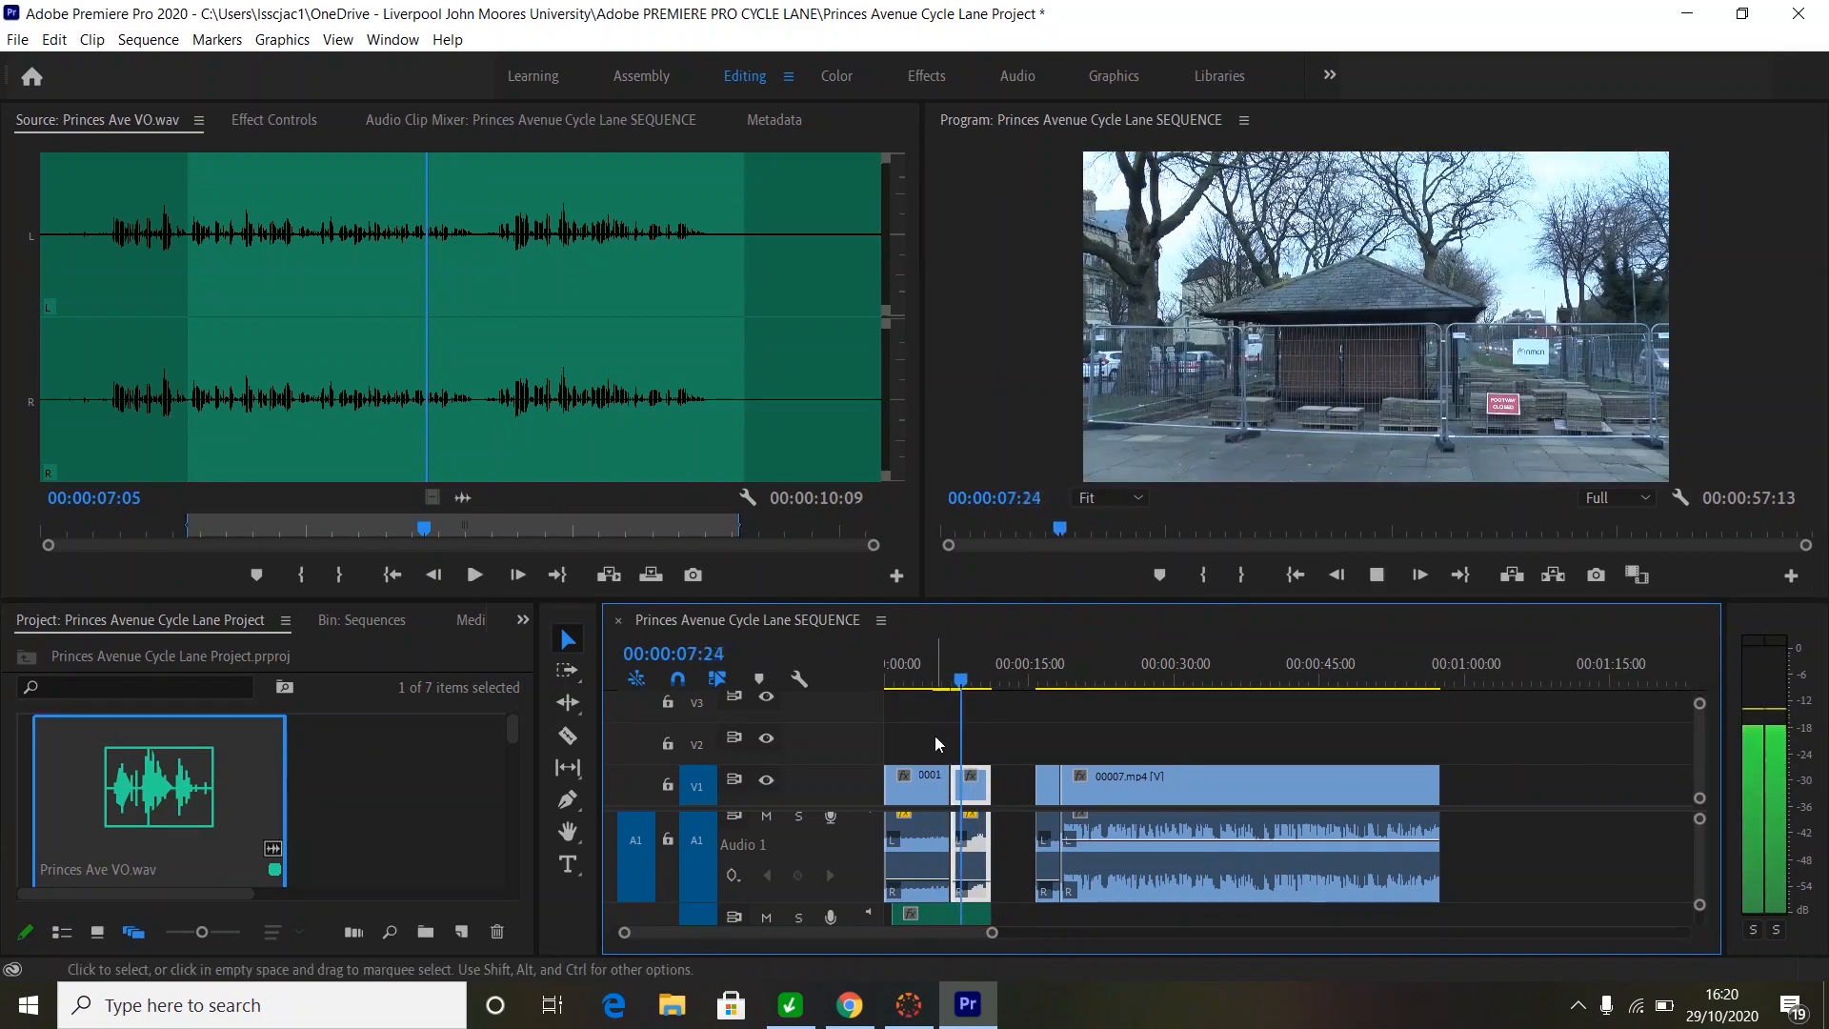
key("space")
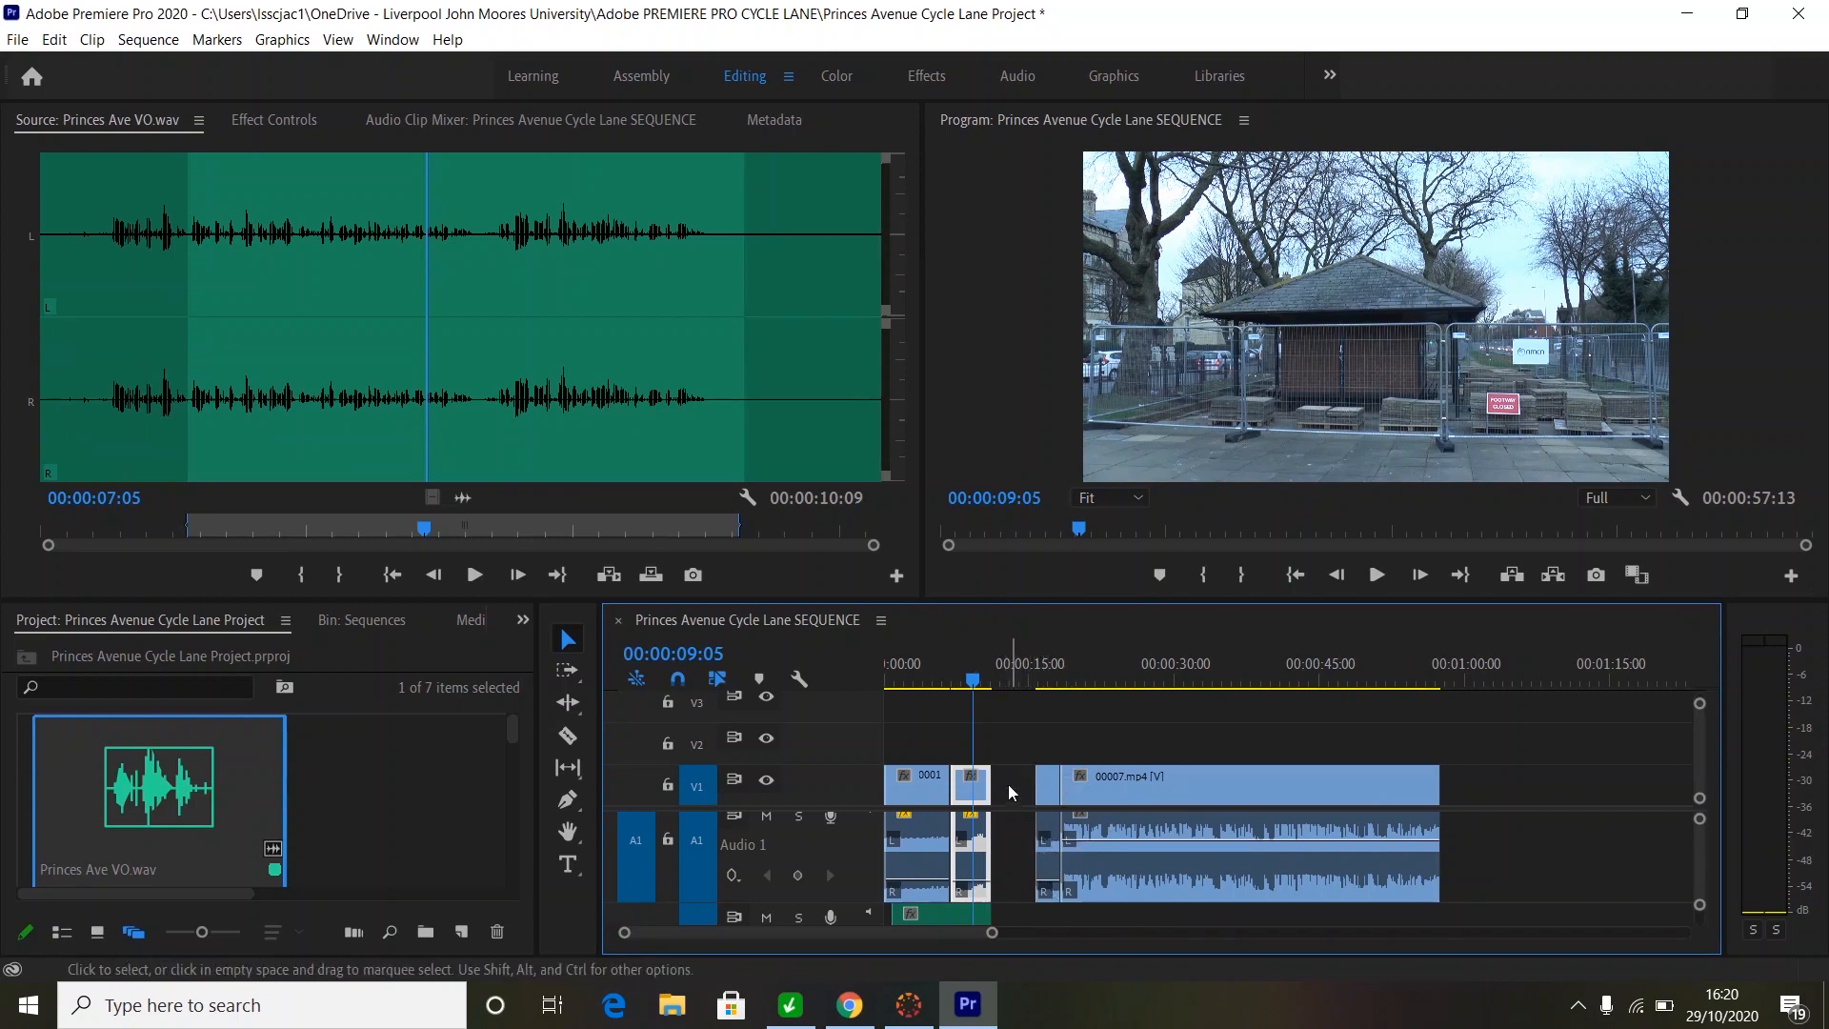
- Ripple-delete the V1 gap before 00007.mp4, shortening the sequence to 00:00:52:24, and play it from the start
right_click(1005, 834)
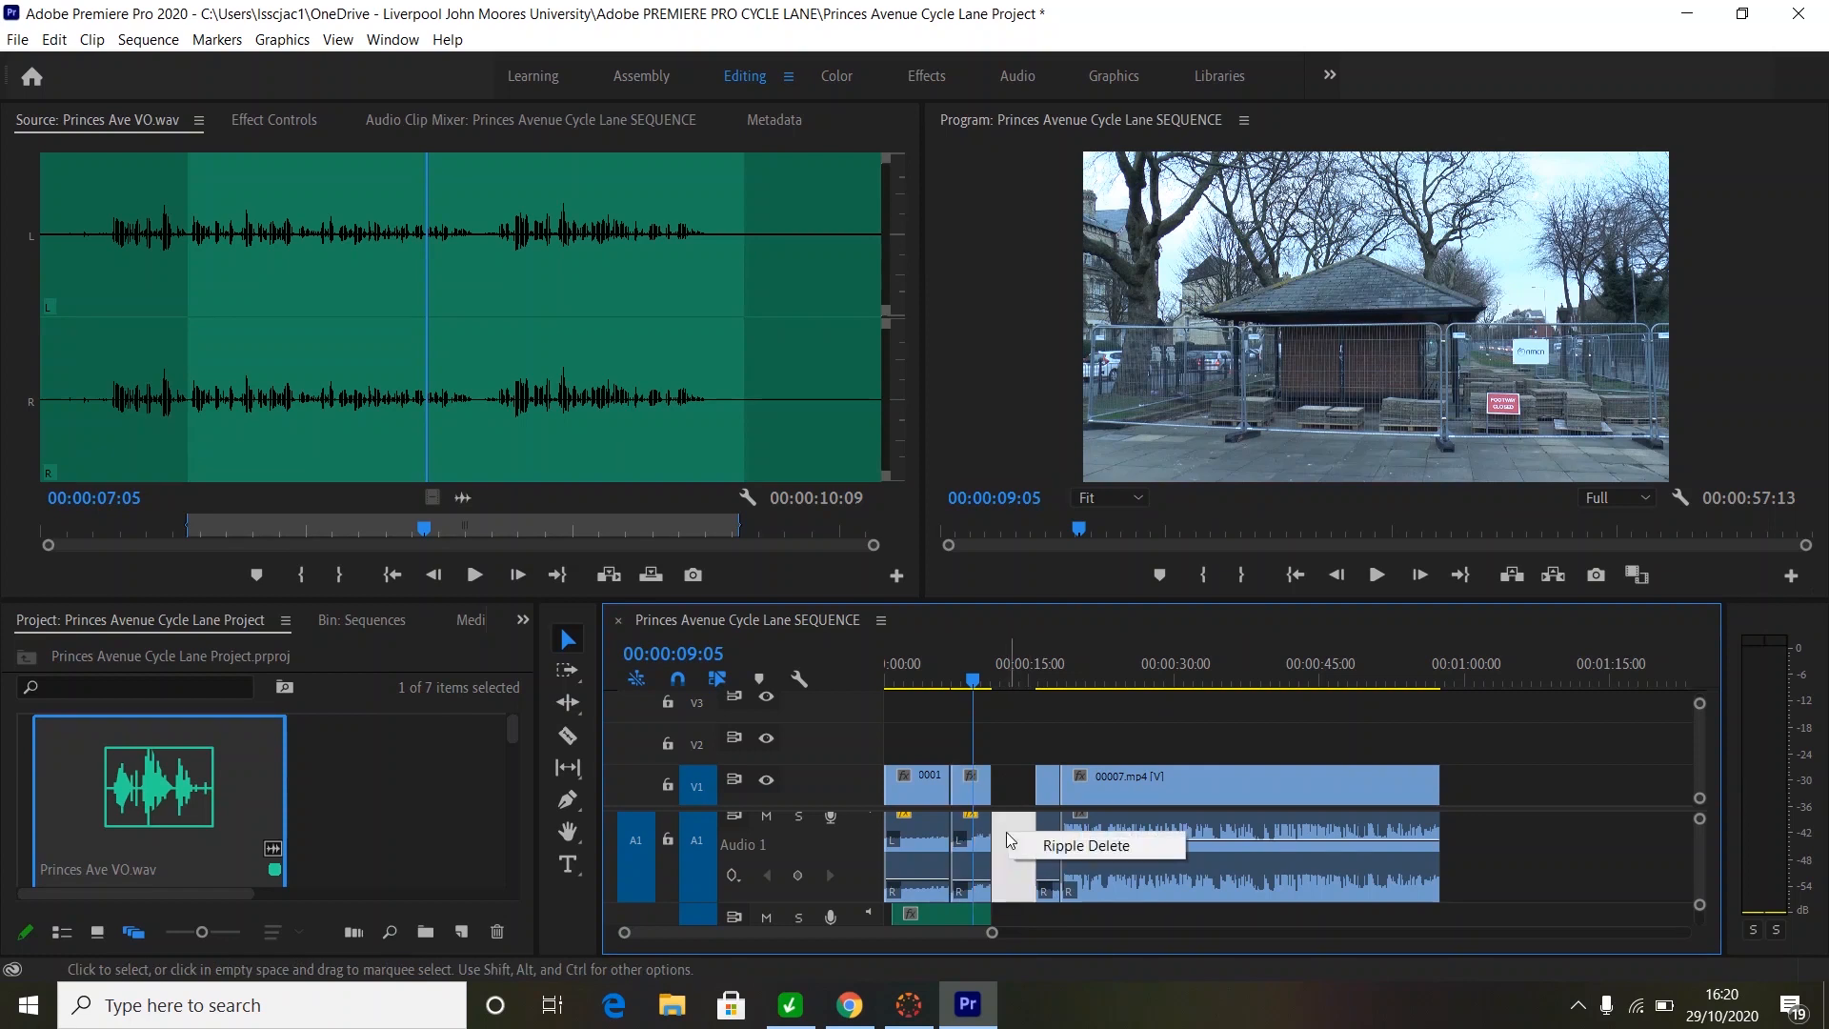
right_click(1008, 786)
right_click(1007, 786)
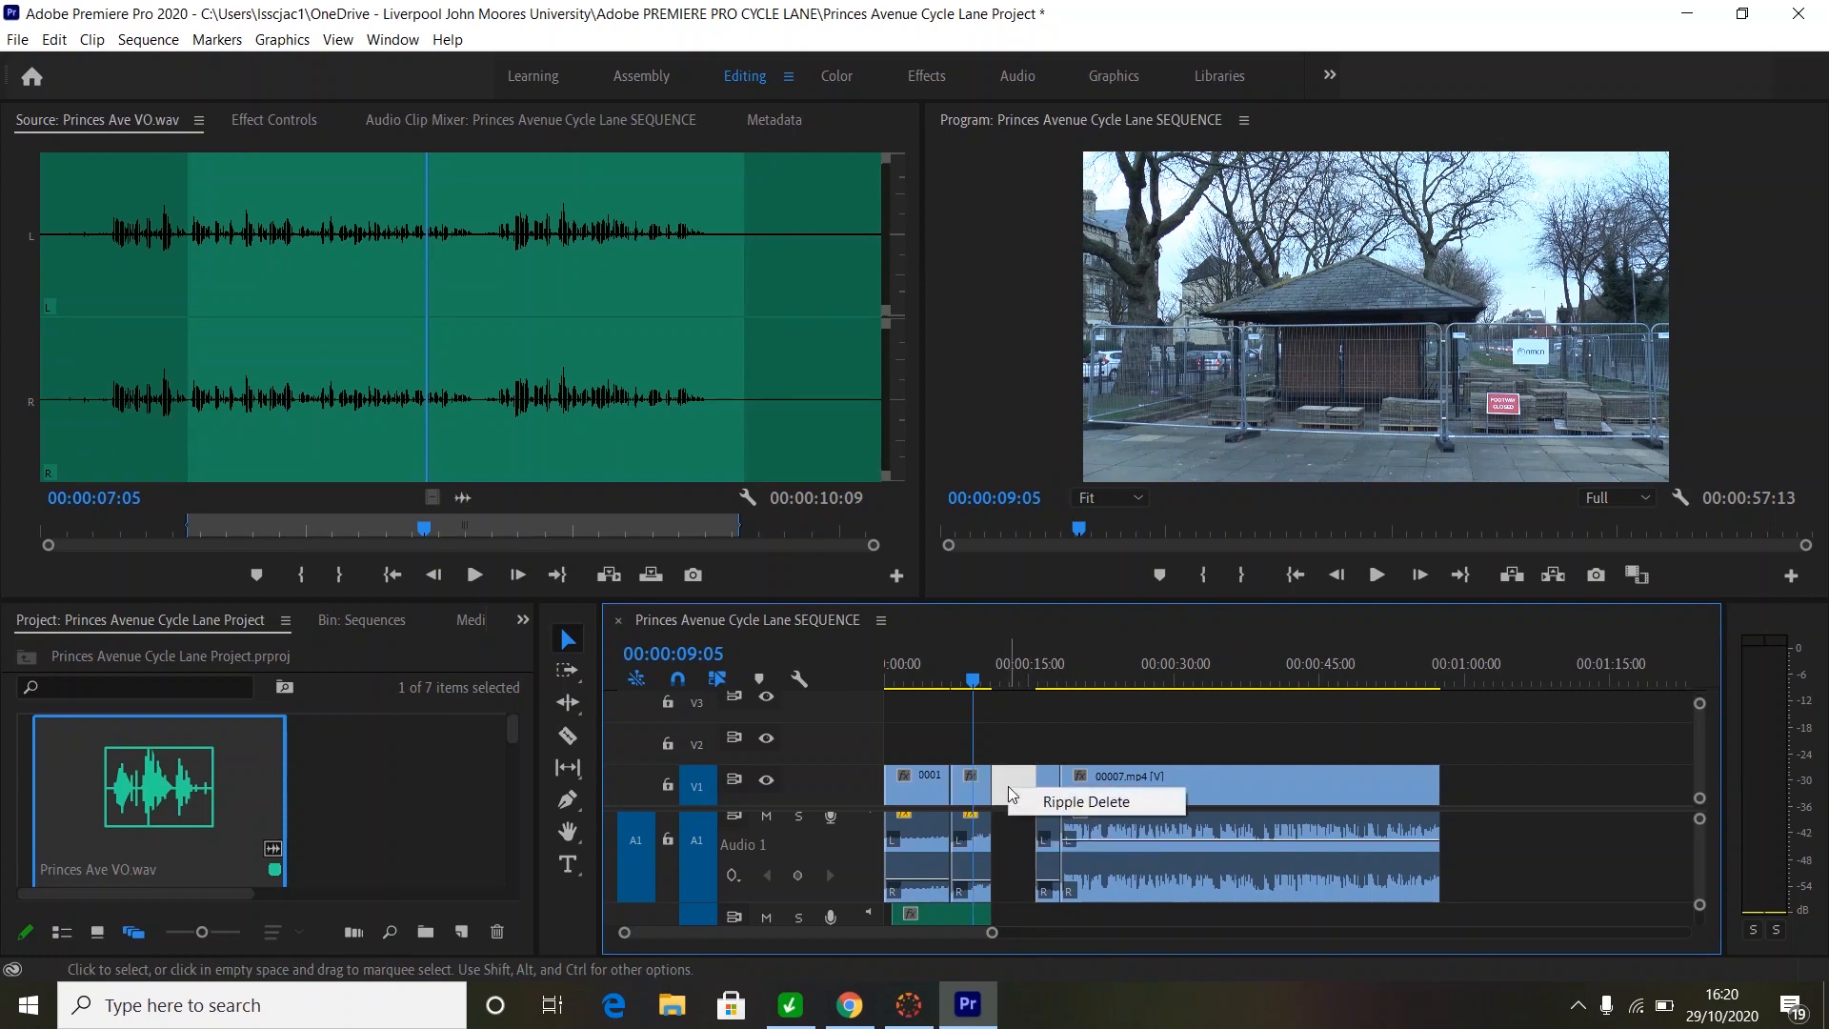
left_click(1062, 803)
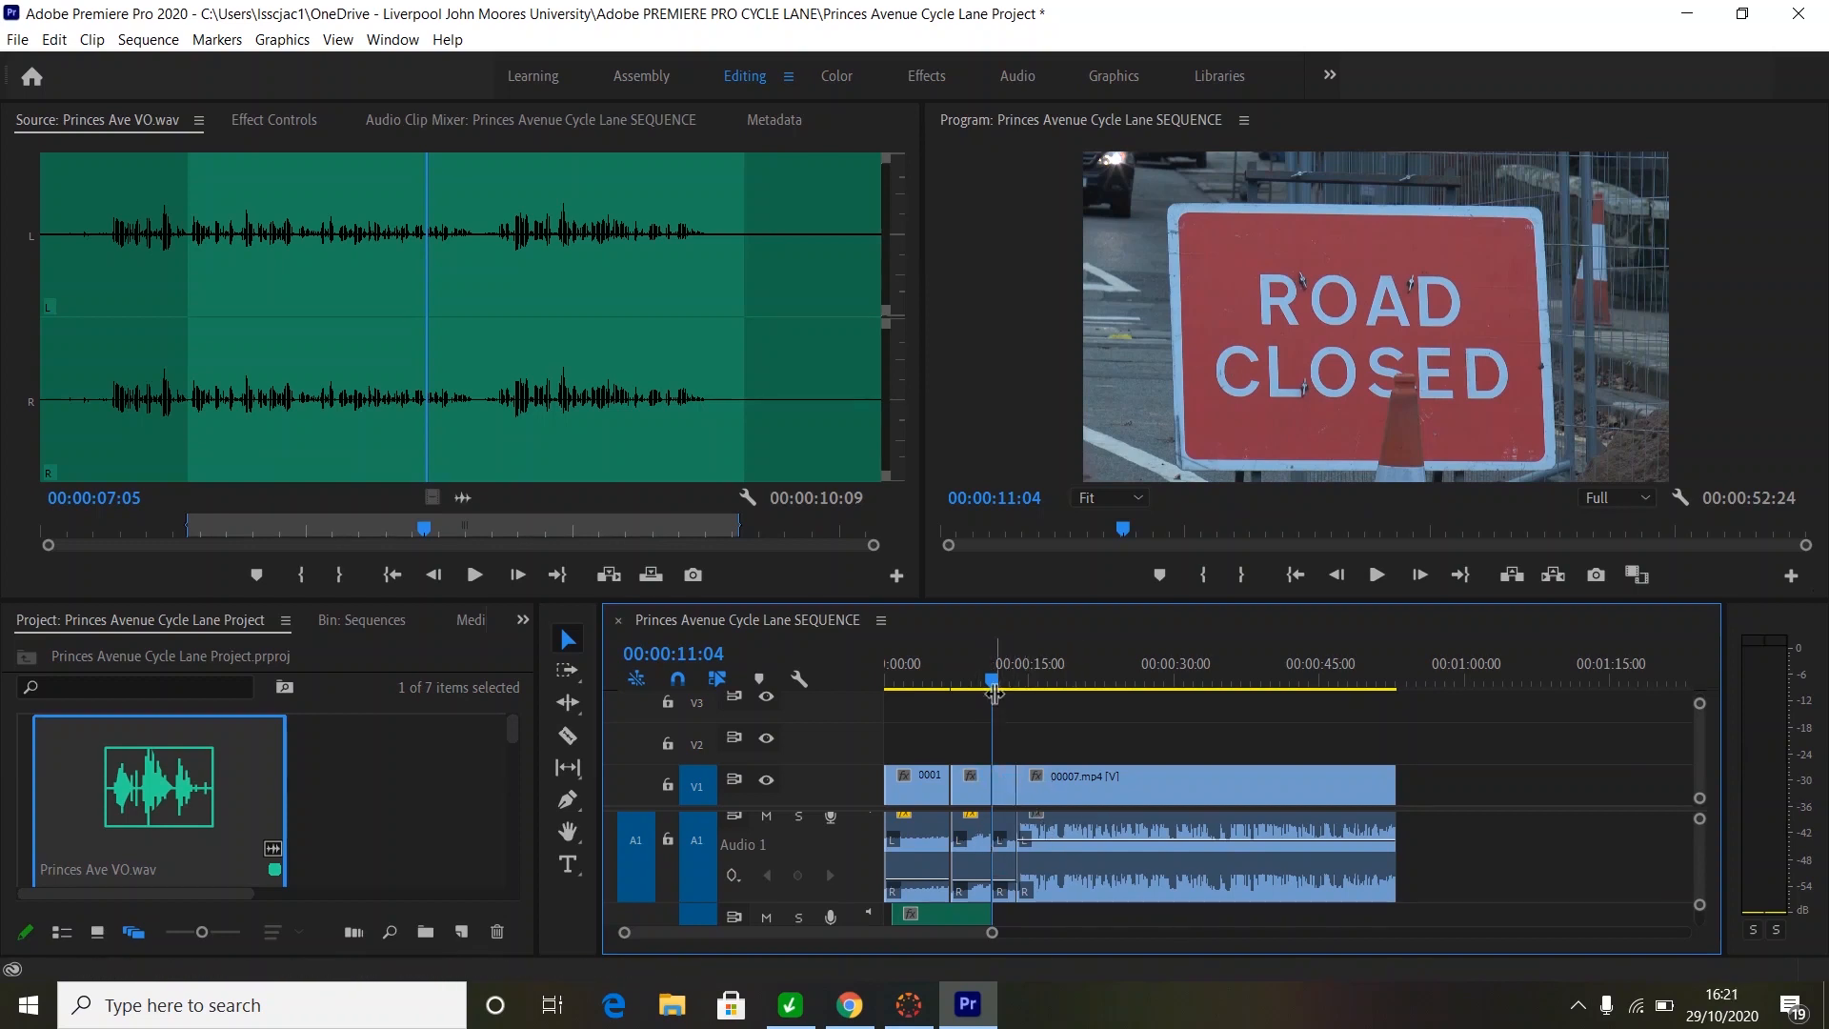
left_click_drag(991, 684, 861, 680)
key("space")
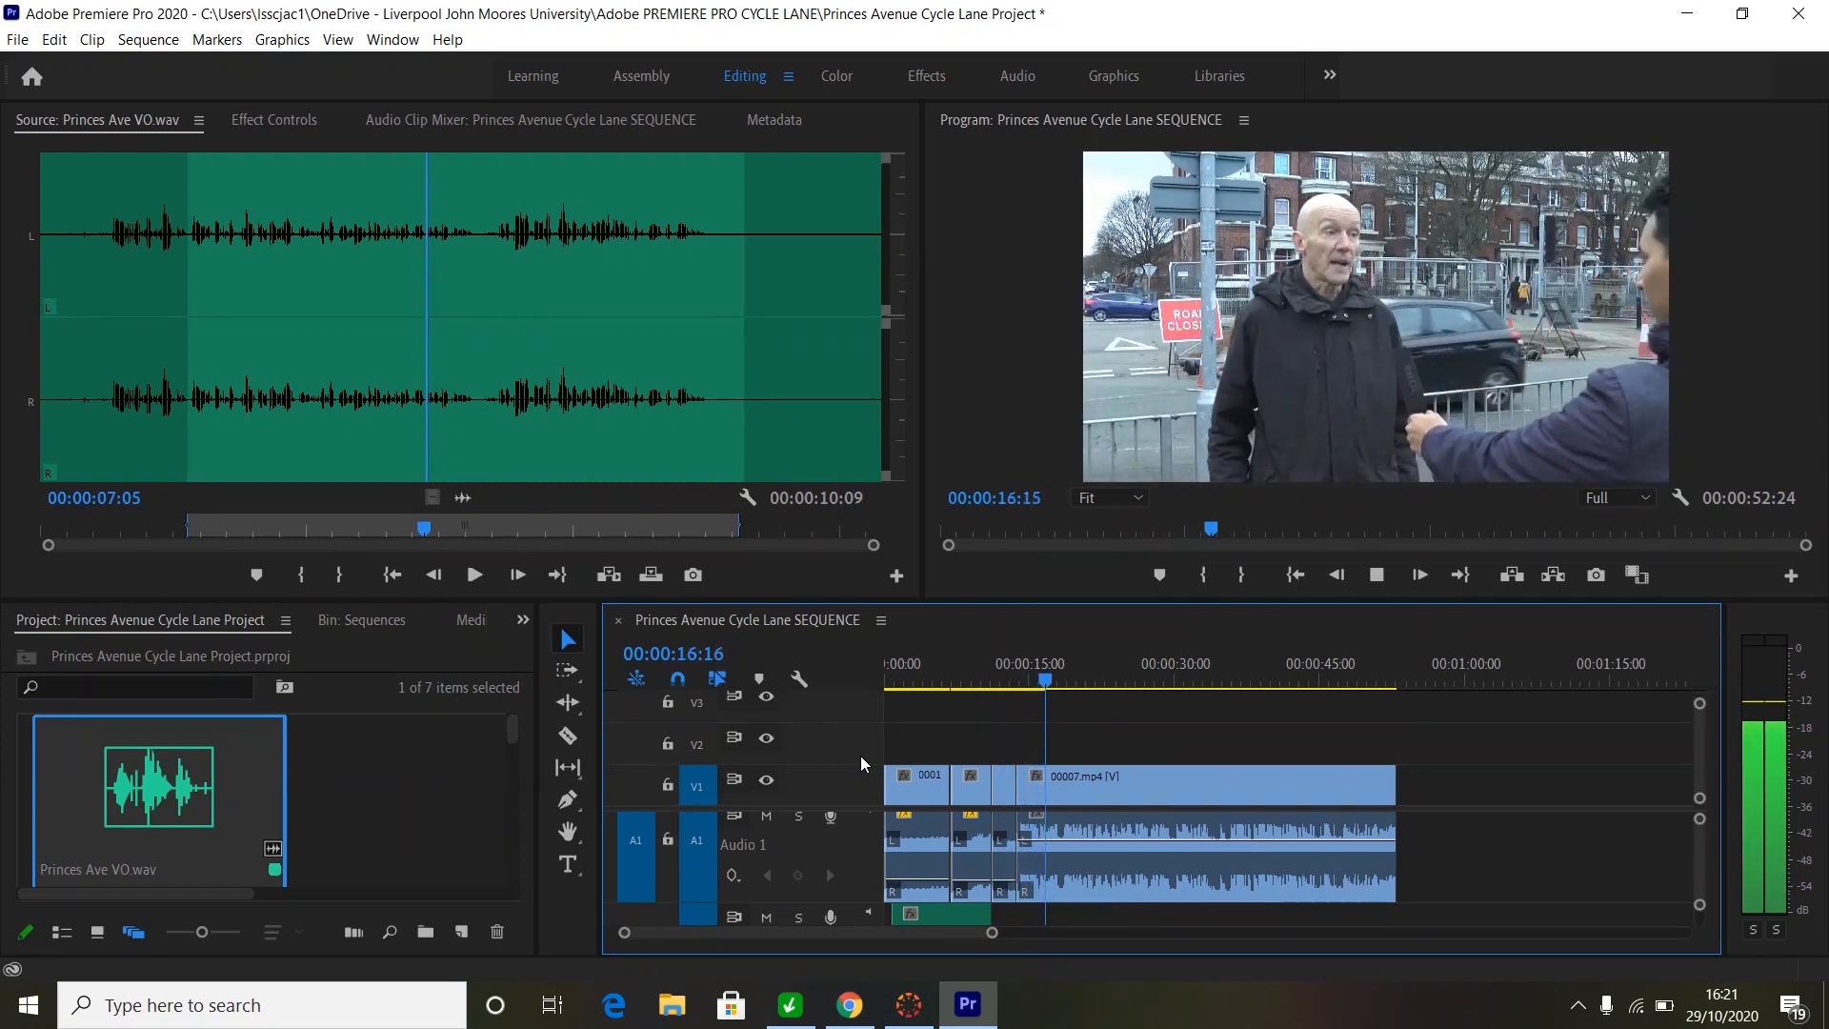
key("space")
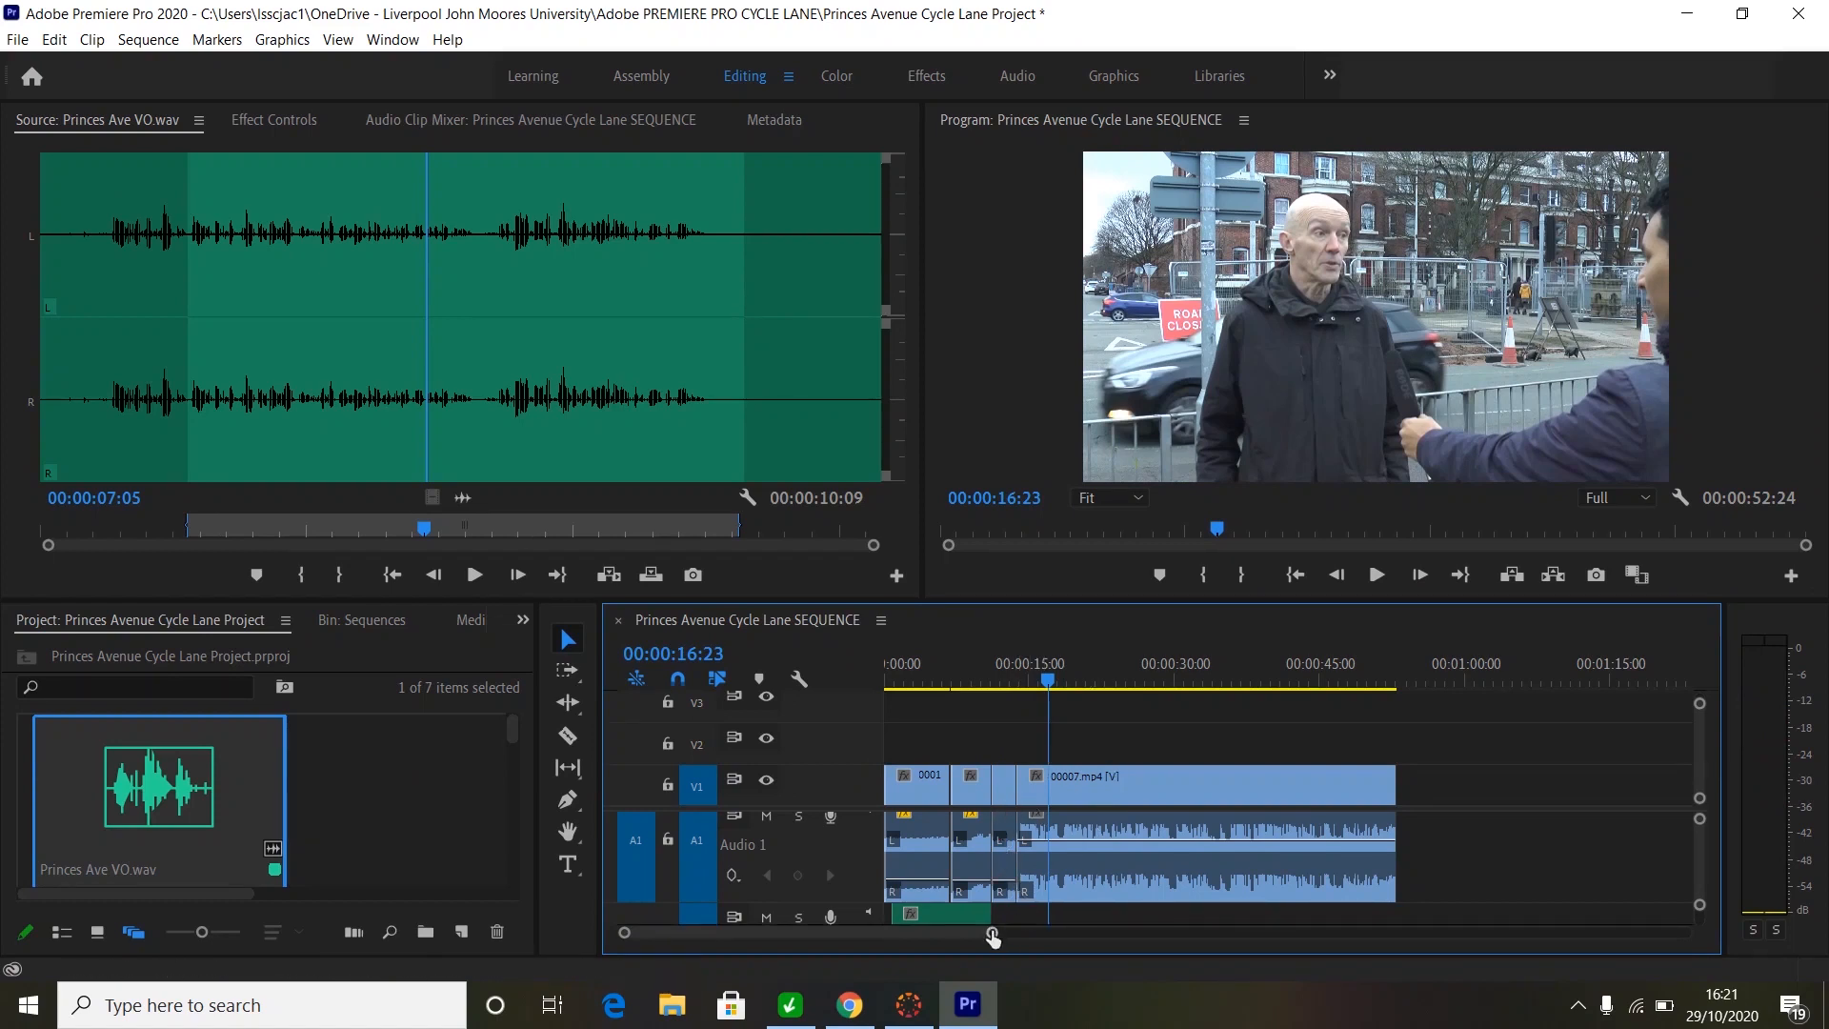
- Trim about 10 opening frames off 00007.mp4 and ripple-delete the gap, making the sequence 00:00:52:14
left_click_drag(991, 936, 861, 919)
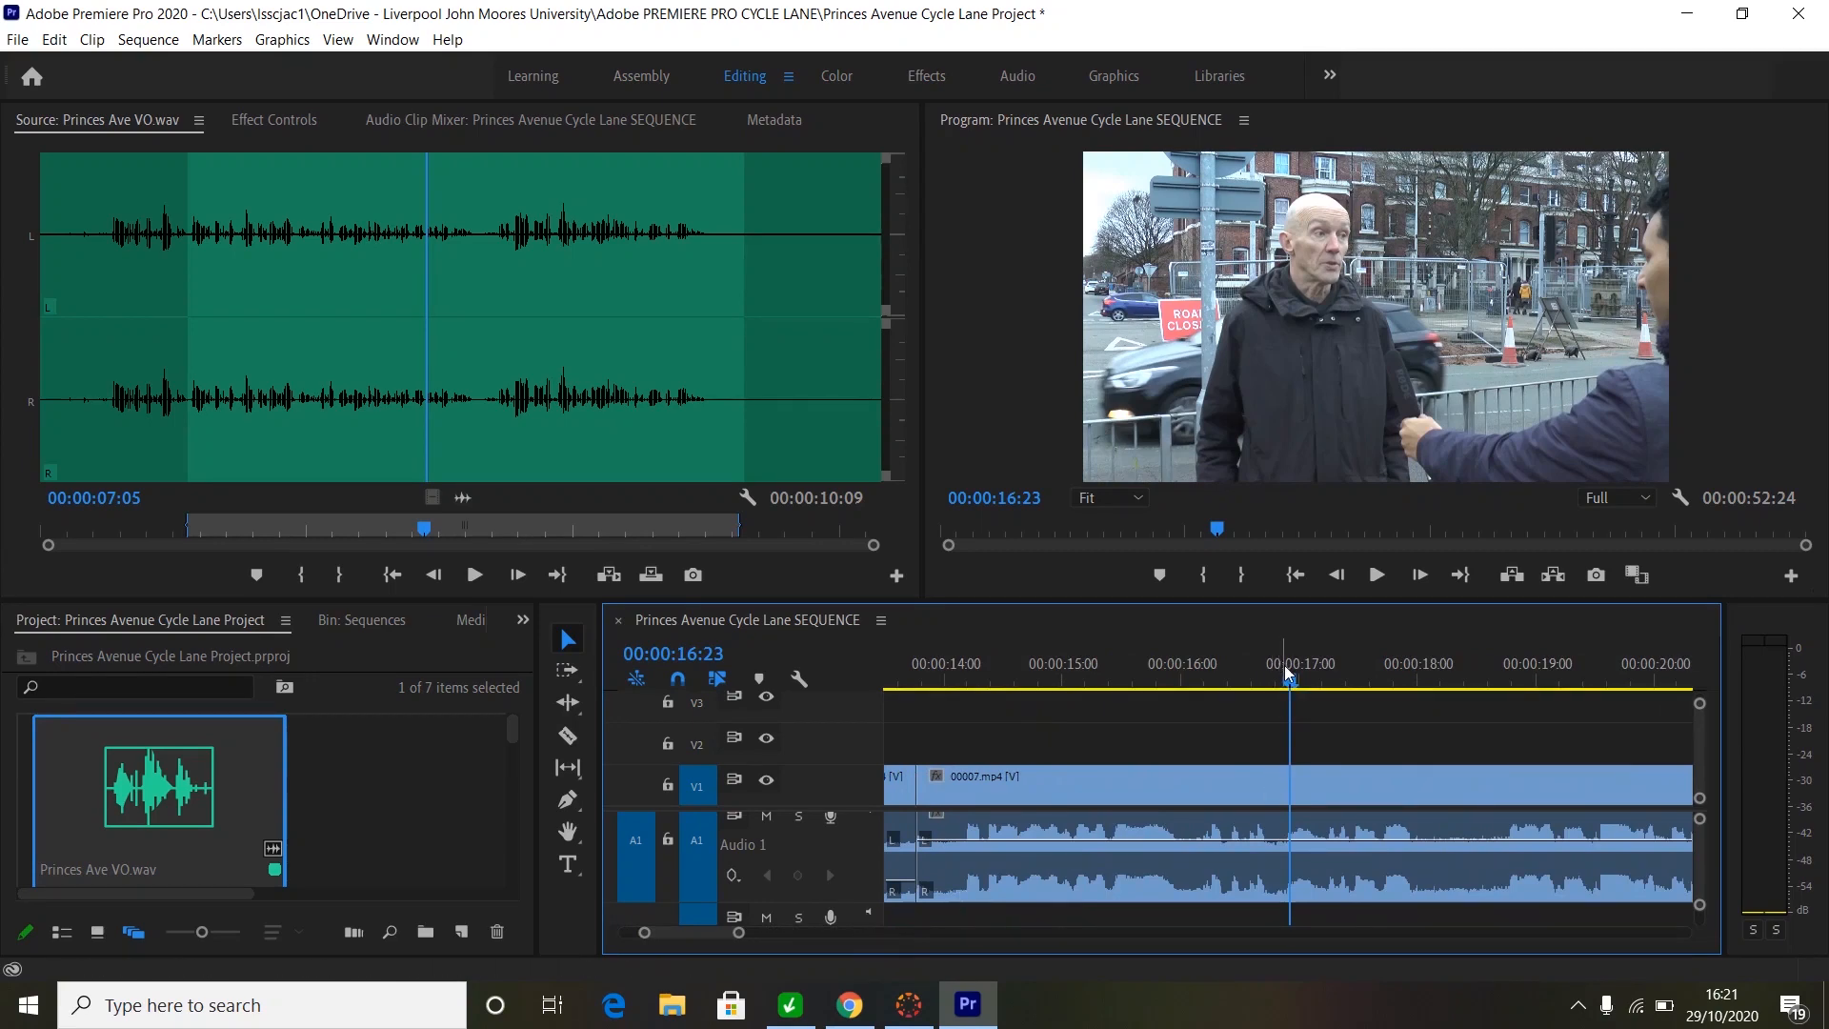
left_click_drag(1289, 672, 908, 686)
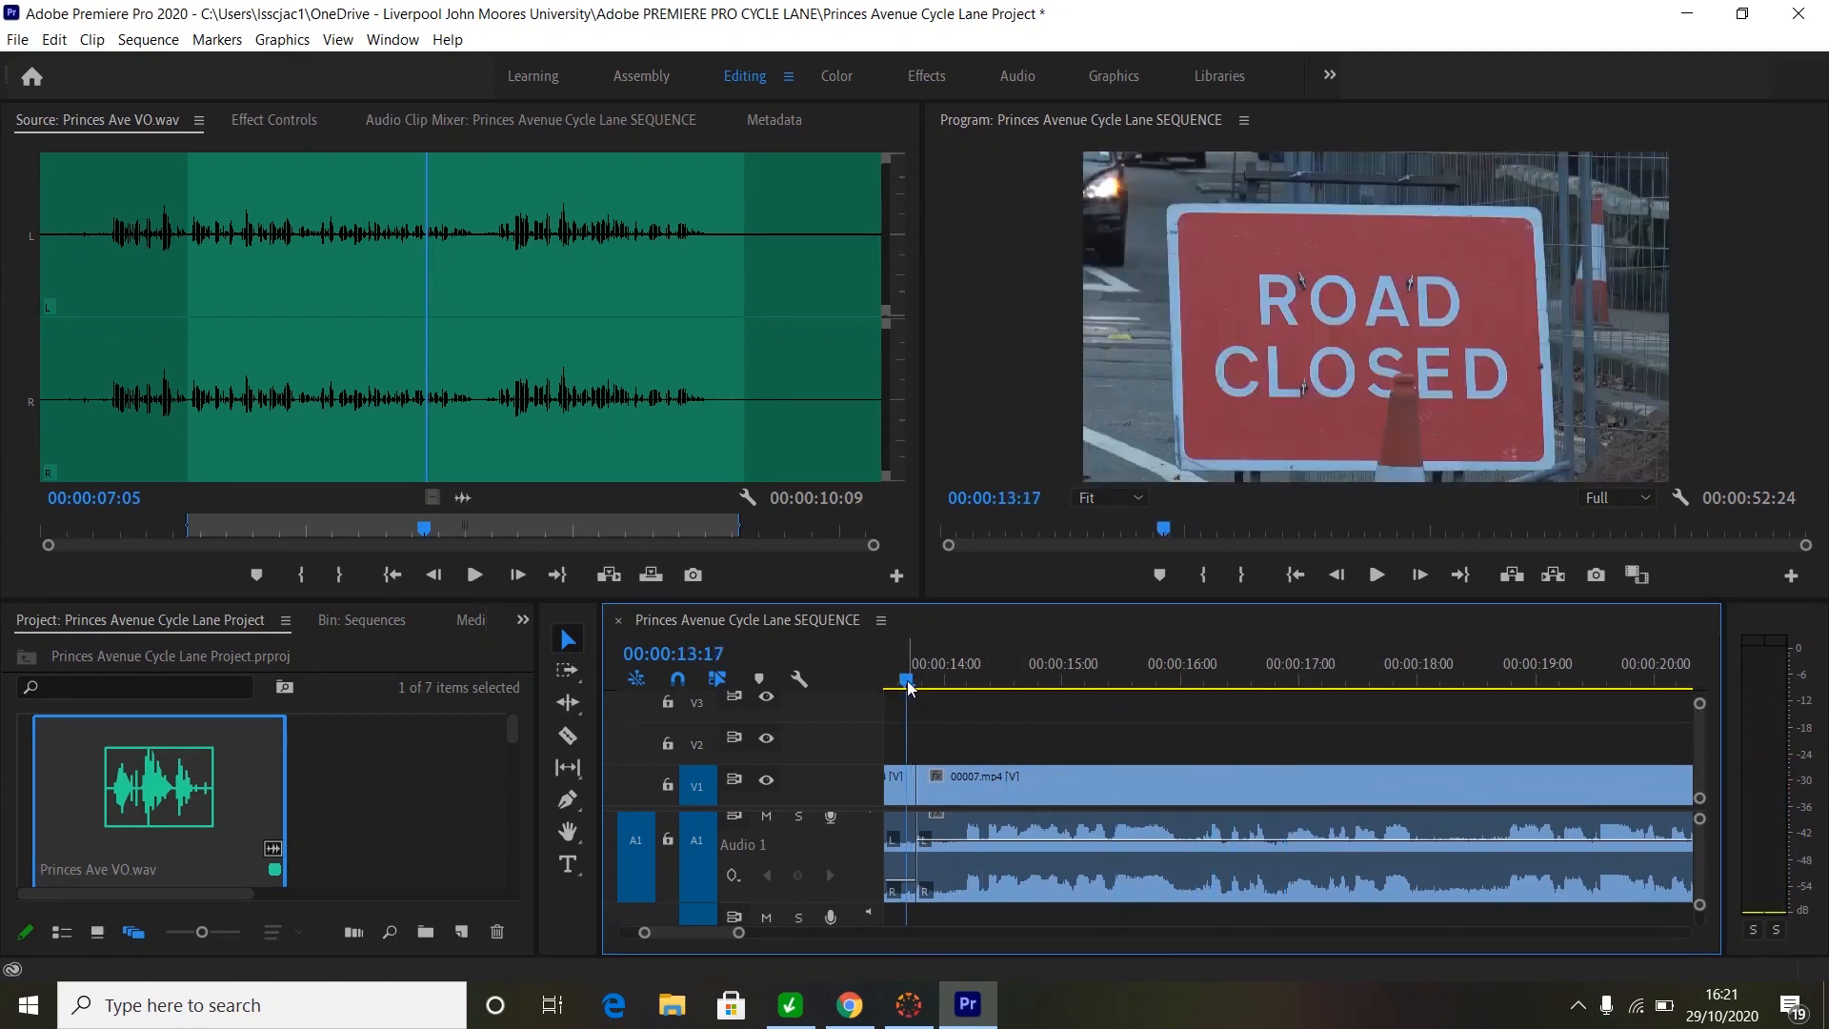
key("Right")
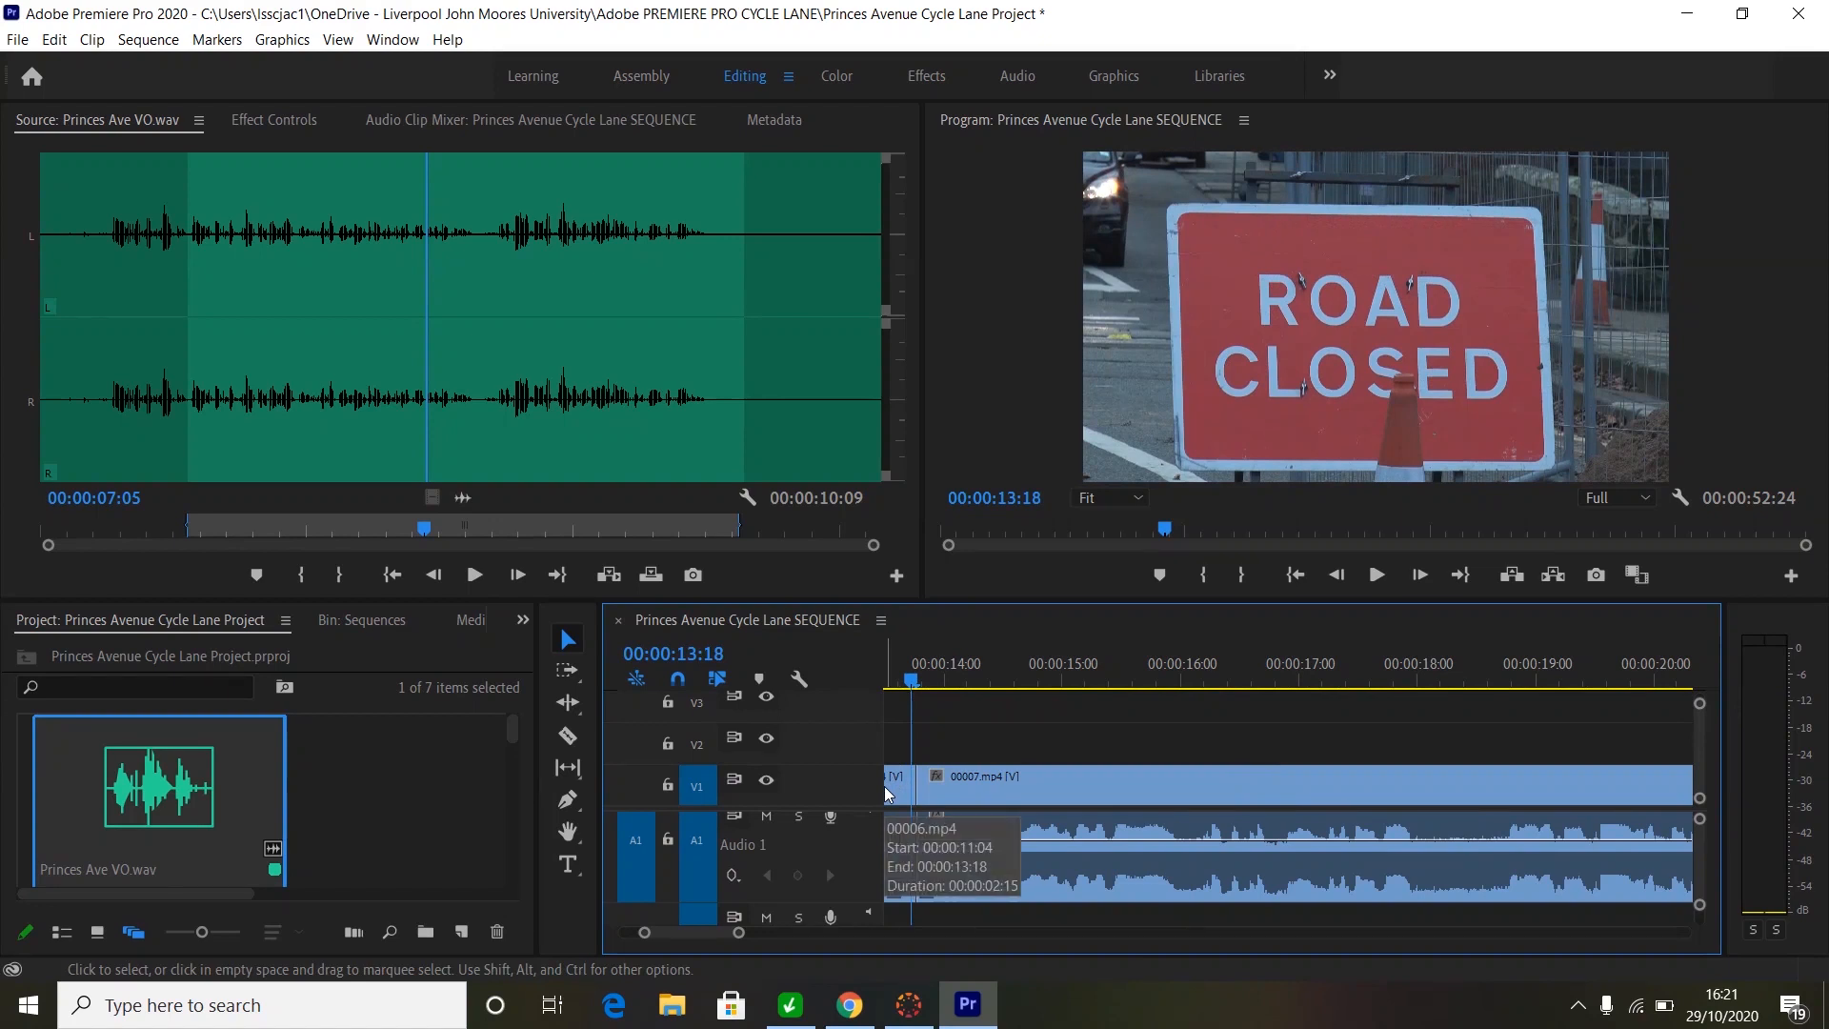
key("Right")
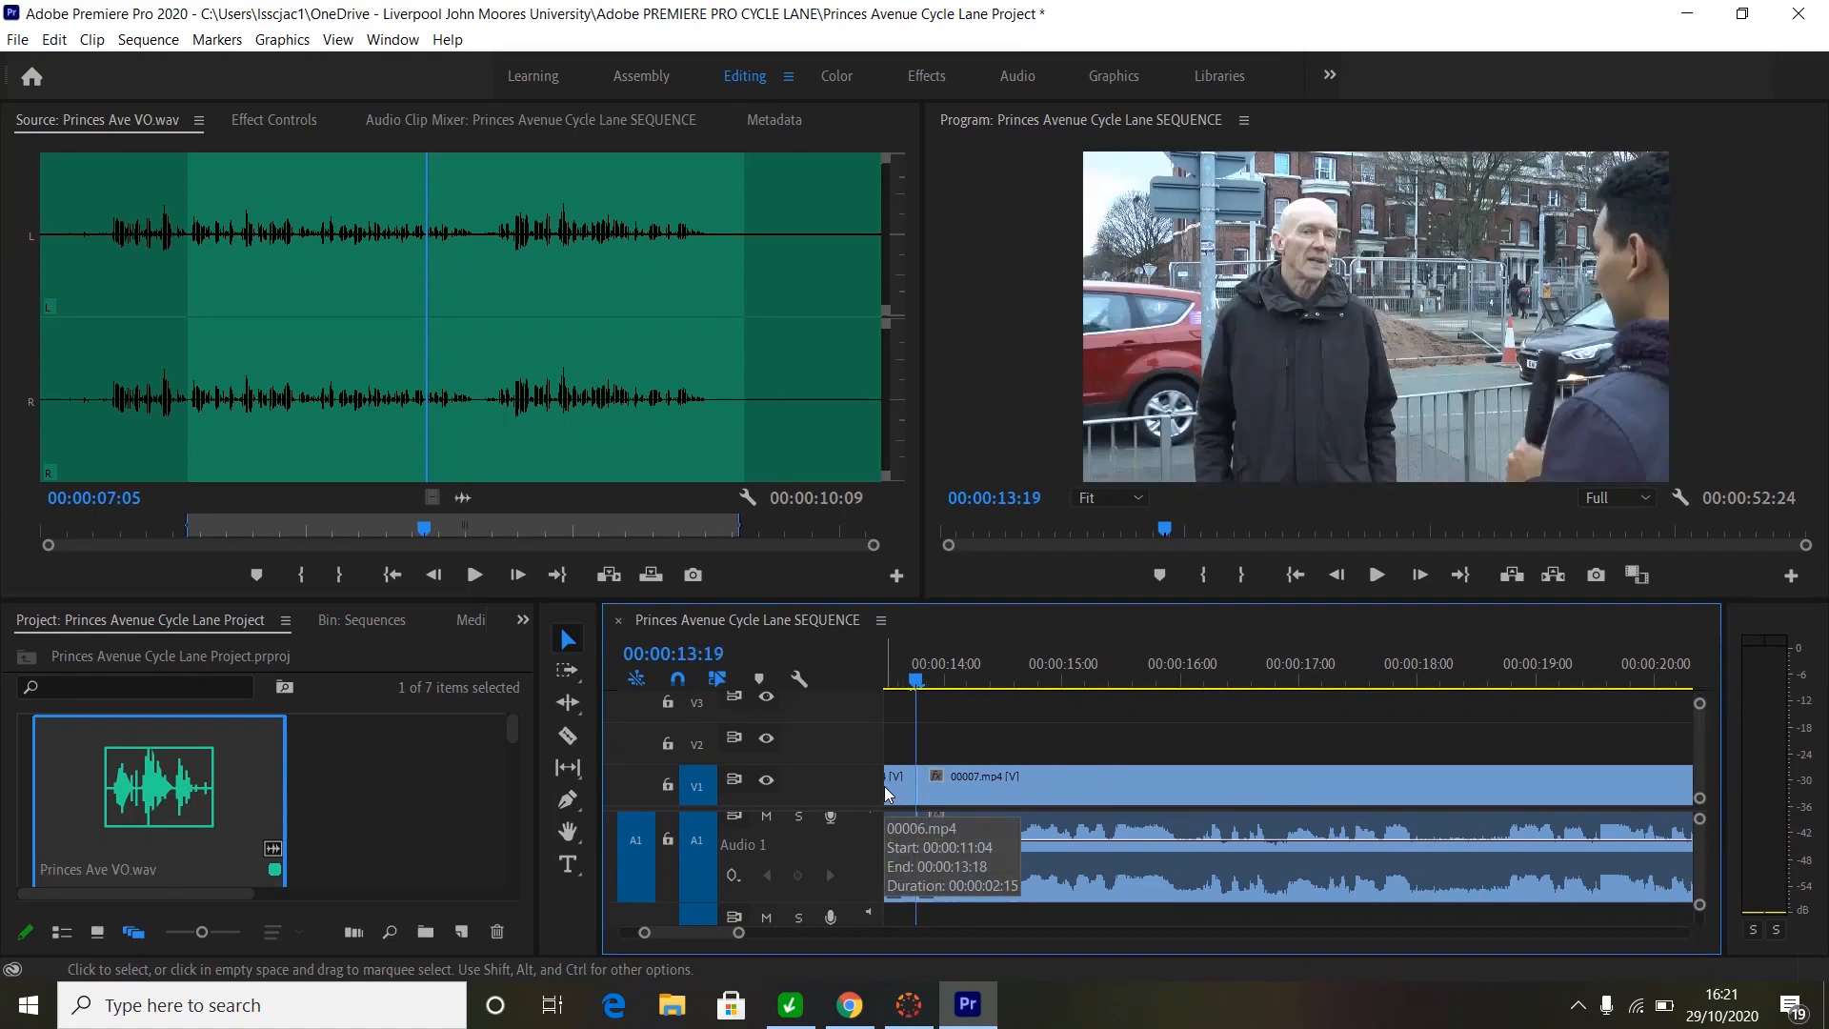
key("Right")
key("Right")
key("Right")
key("Right")
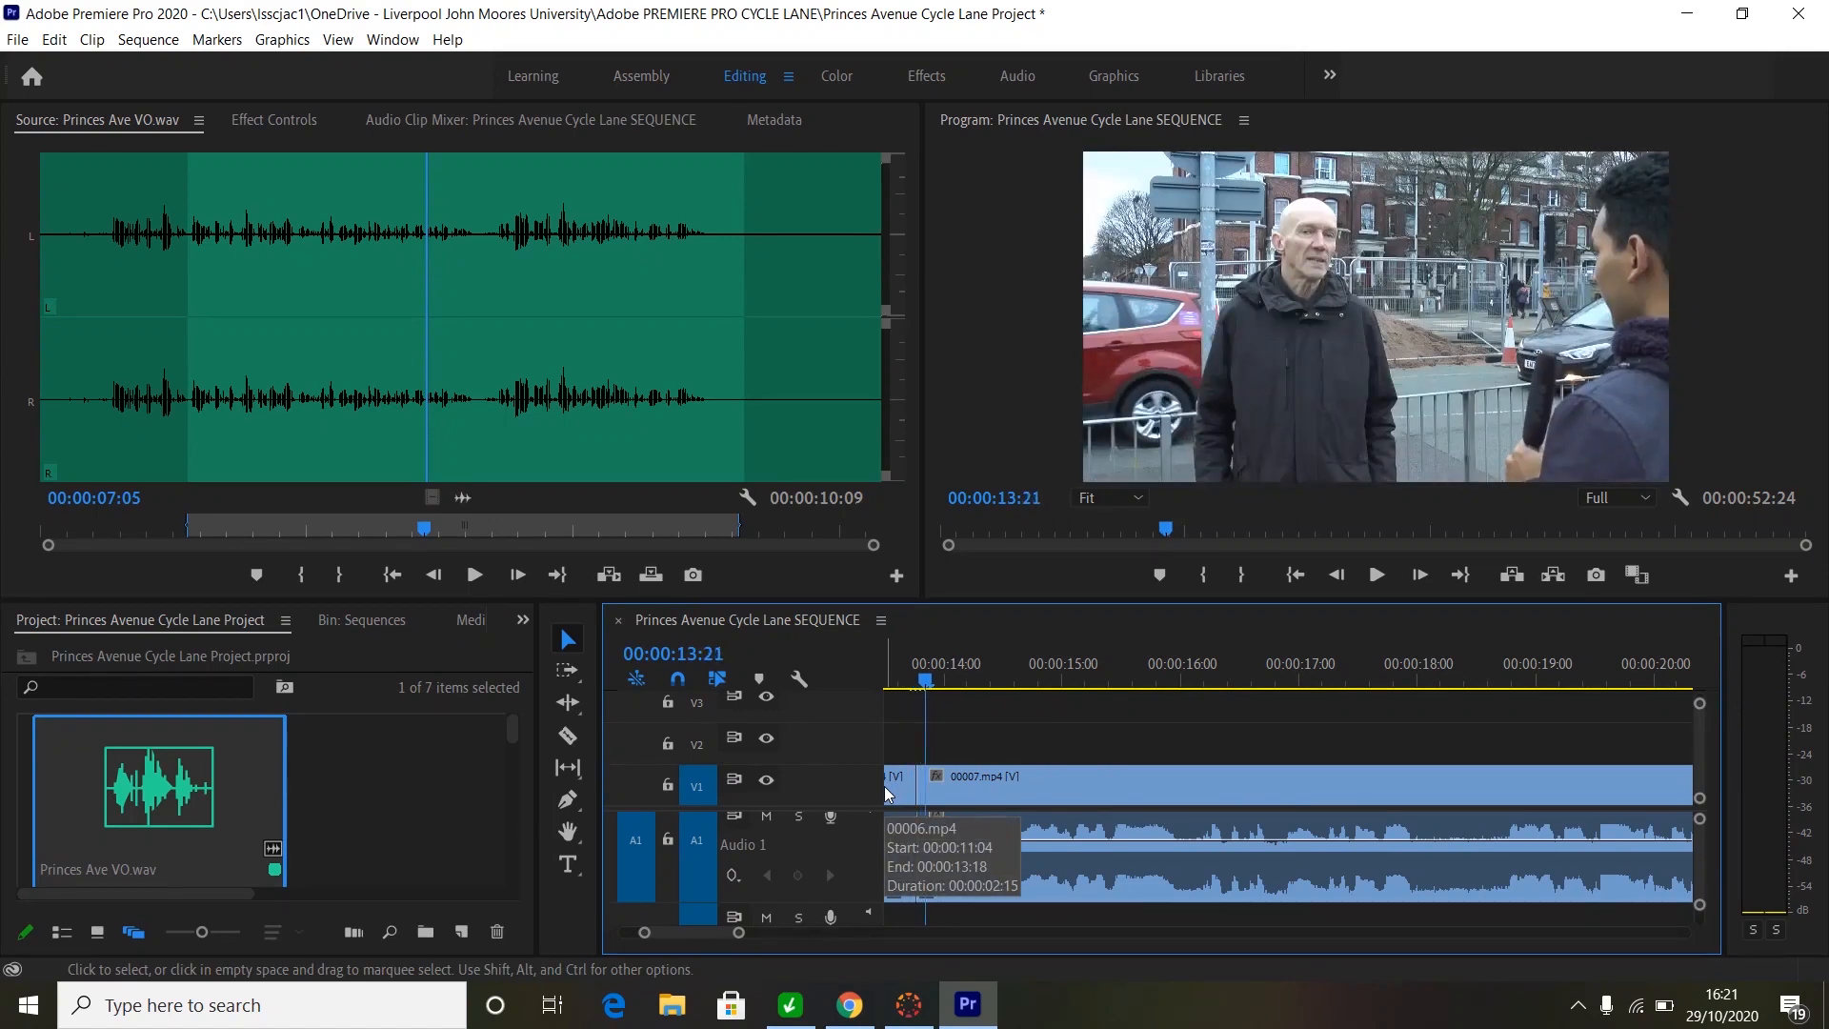
key("Right")
key("Right")
key("Right")
key("Right")
key("Right")
key("Right")
key("Right")
key("Right")
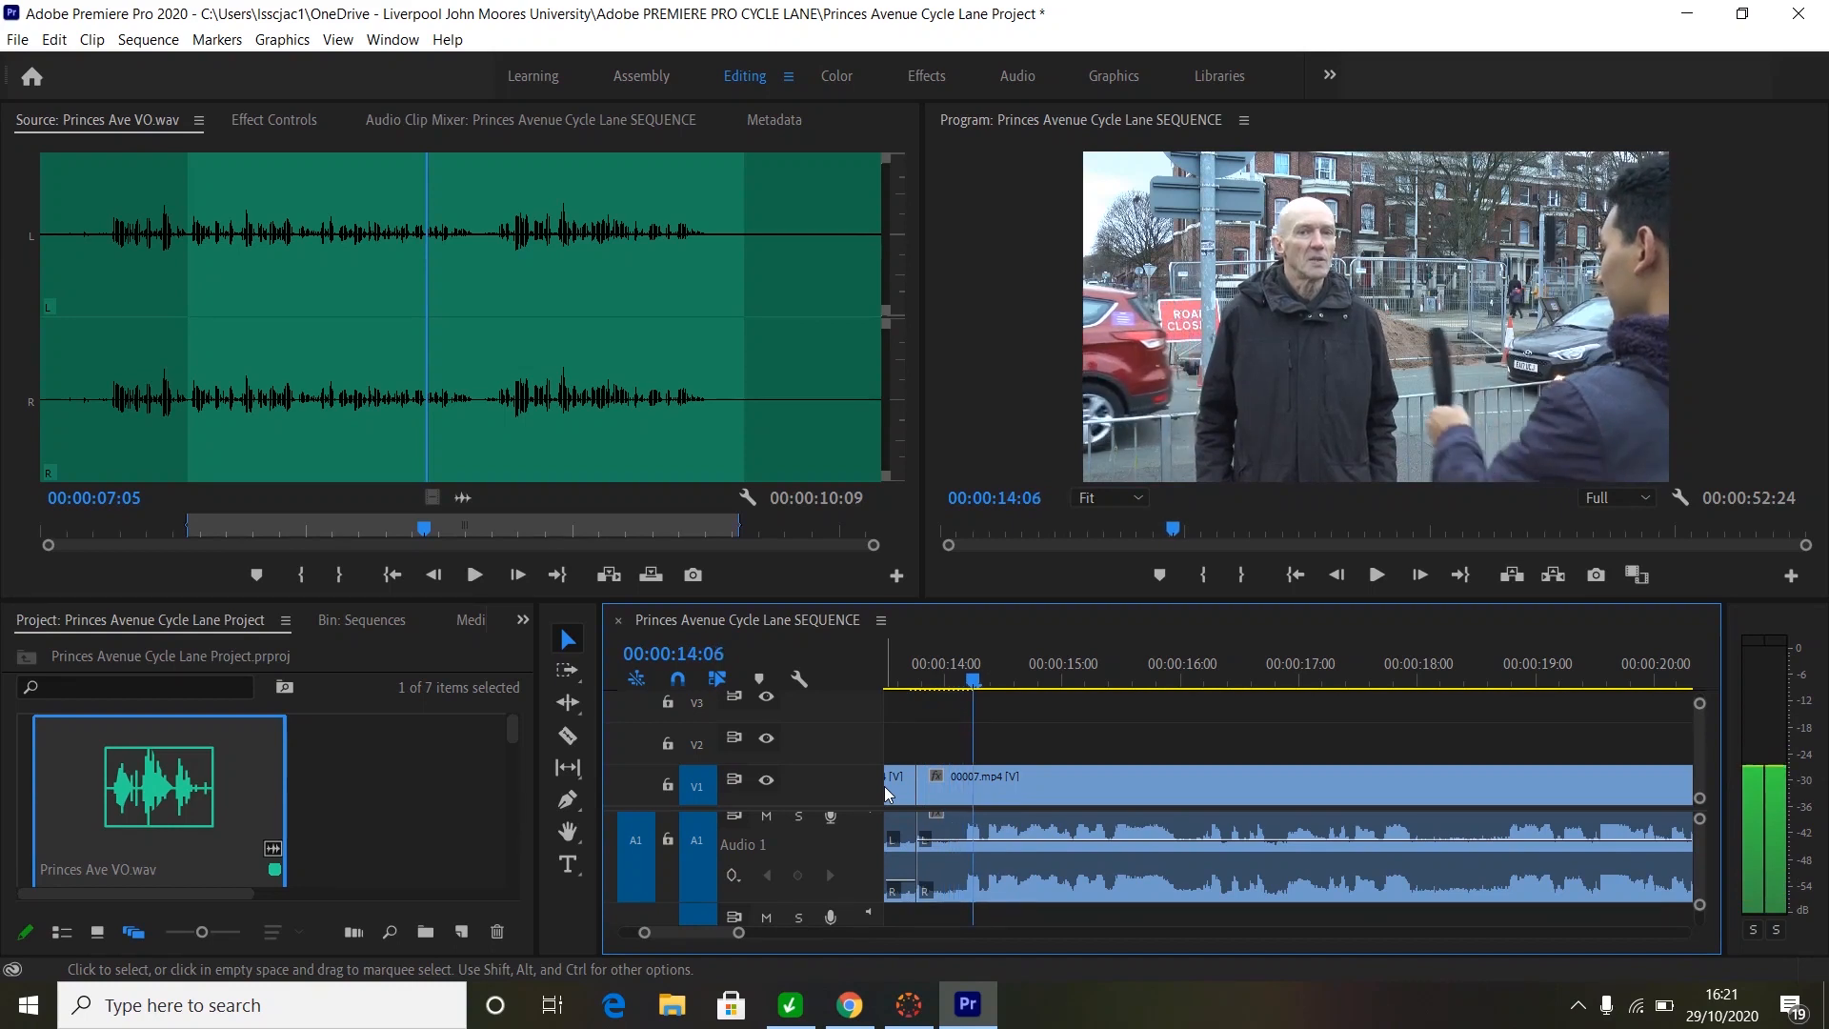
key("Left")
key("Left")
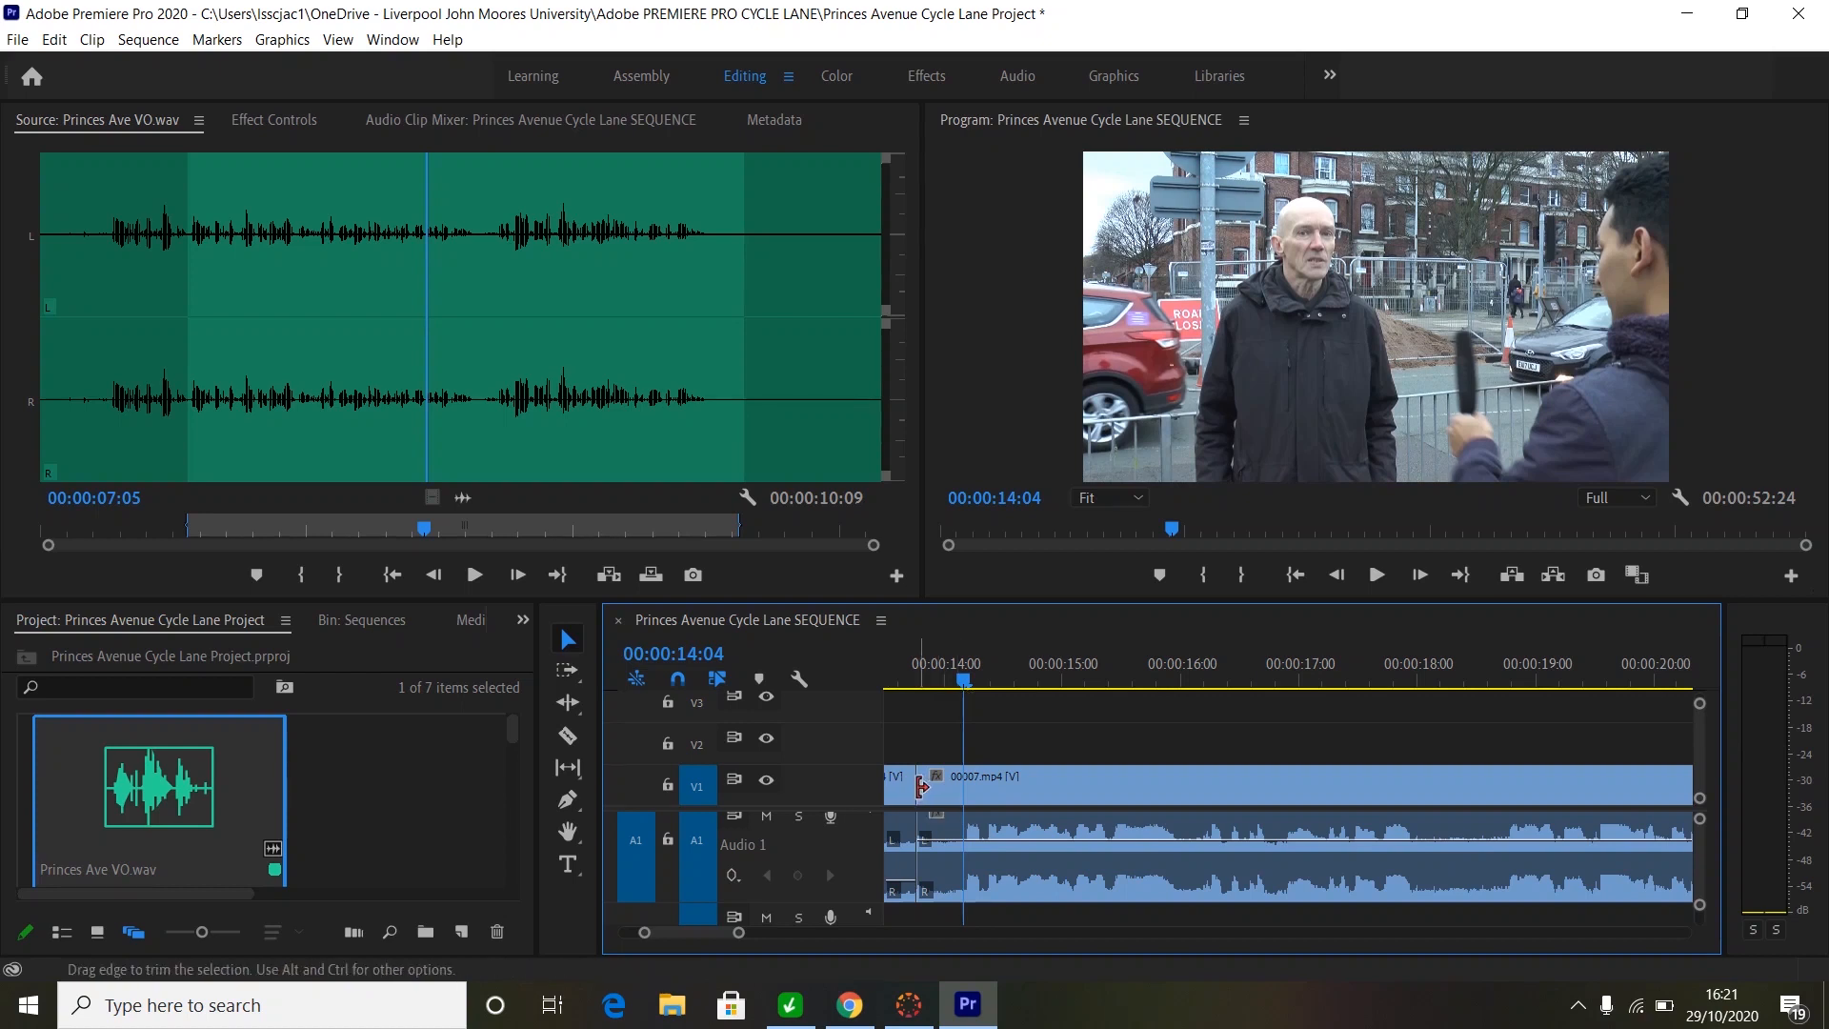
left_click(921, 786)
left_click_drag(921, 786, 970, 789)
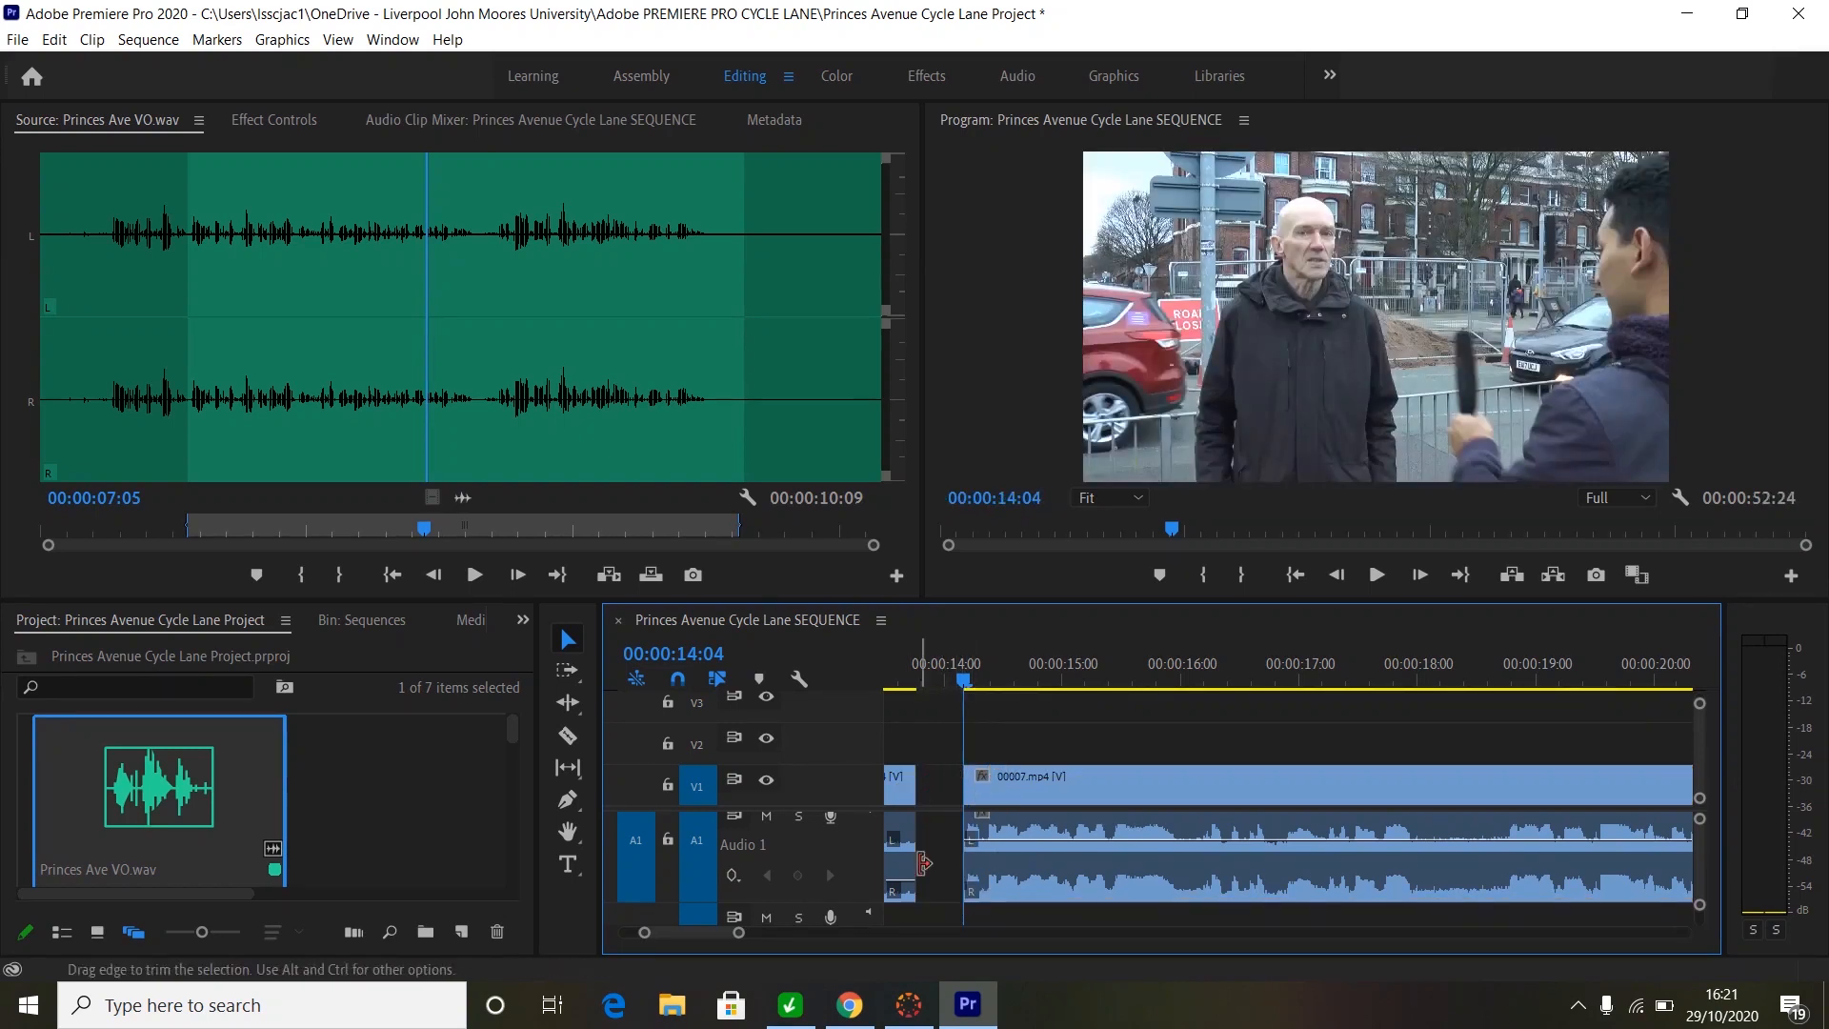
right_click(939, 783)
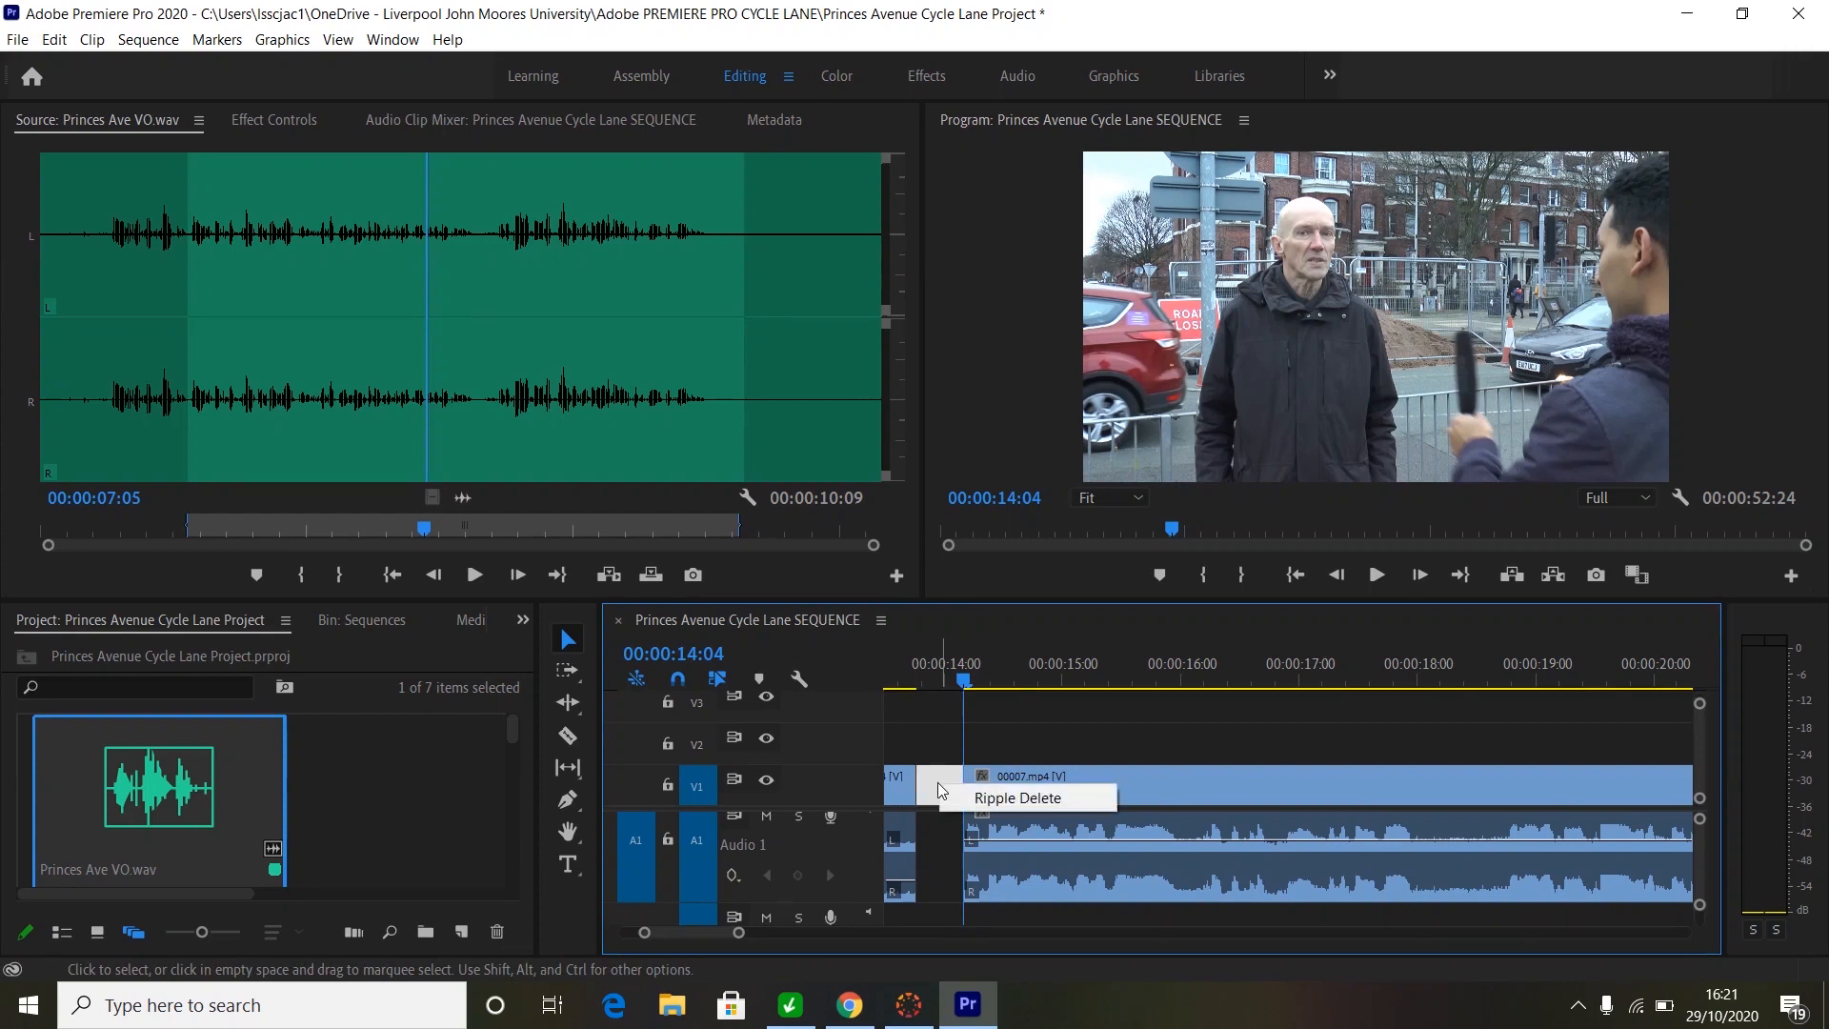
left_click(985, 797)
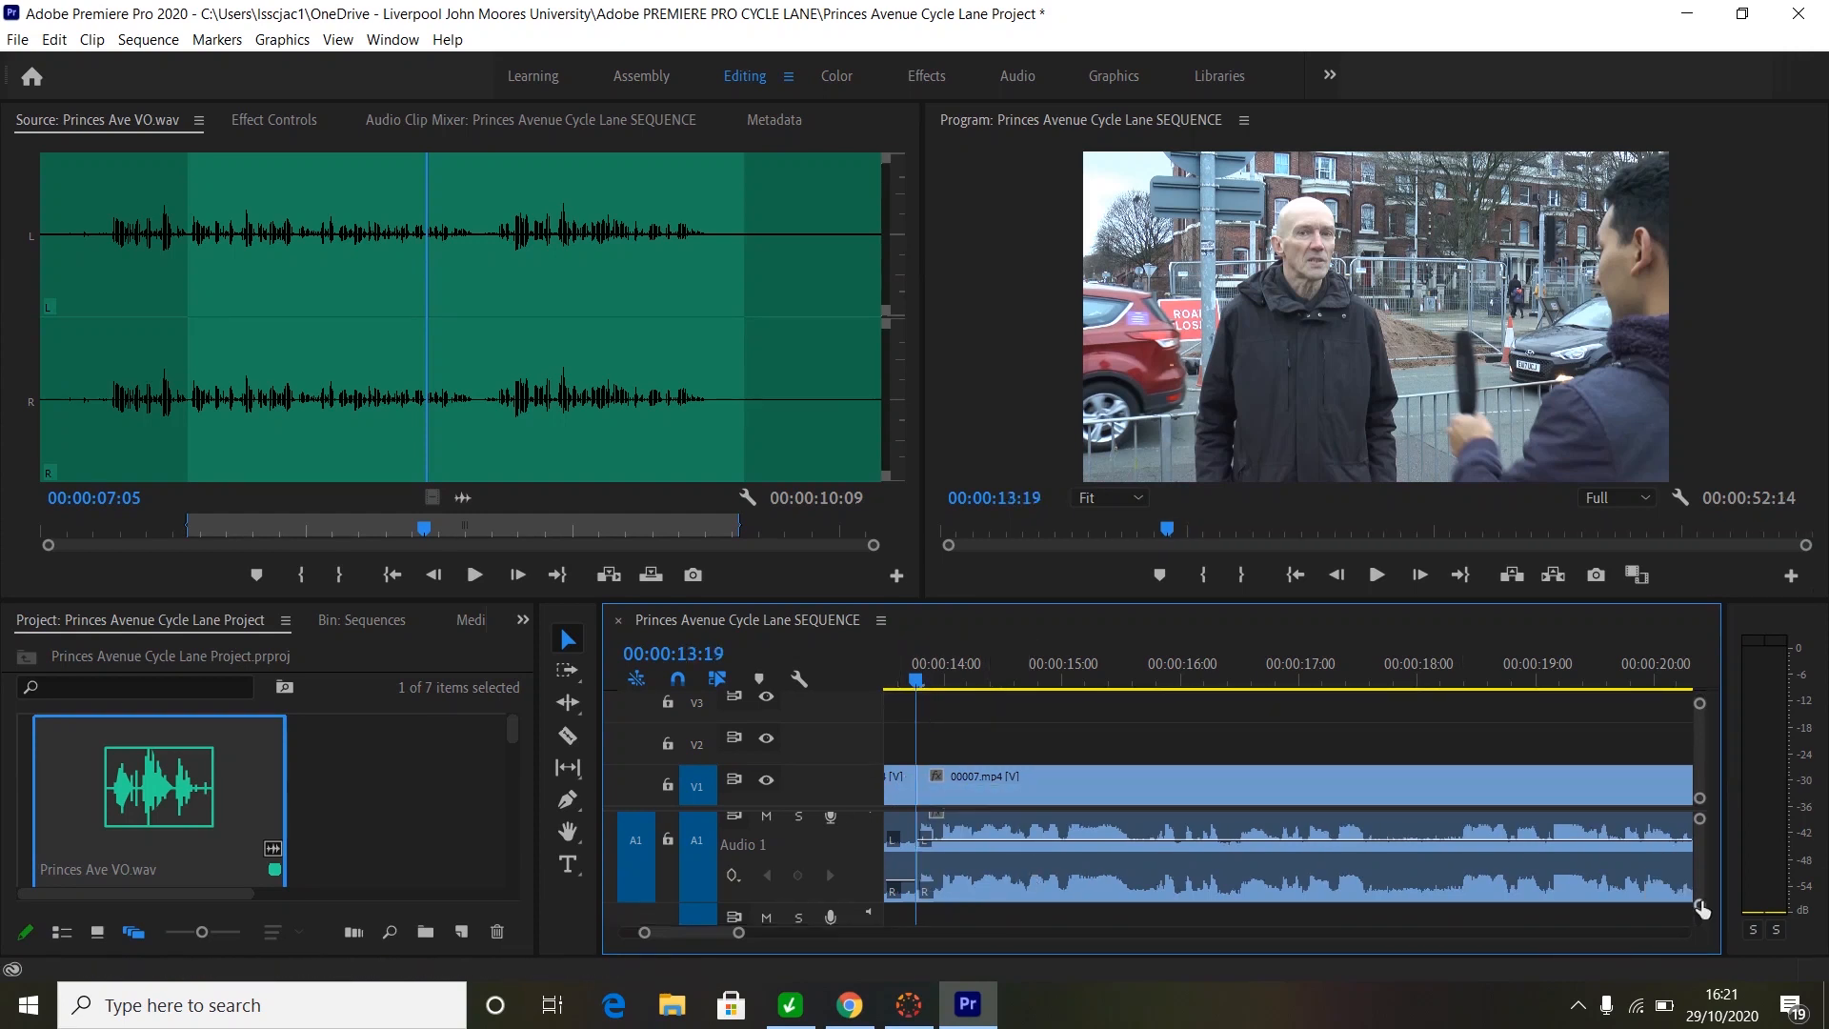
- Ripple-delete the small V1 gap between clips 00014 and 00012, shortening the sequence to 00:00:52:11
left_click_drag(1700, 906, 1697, 909)
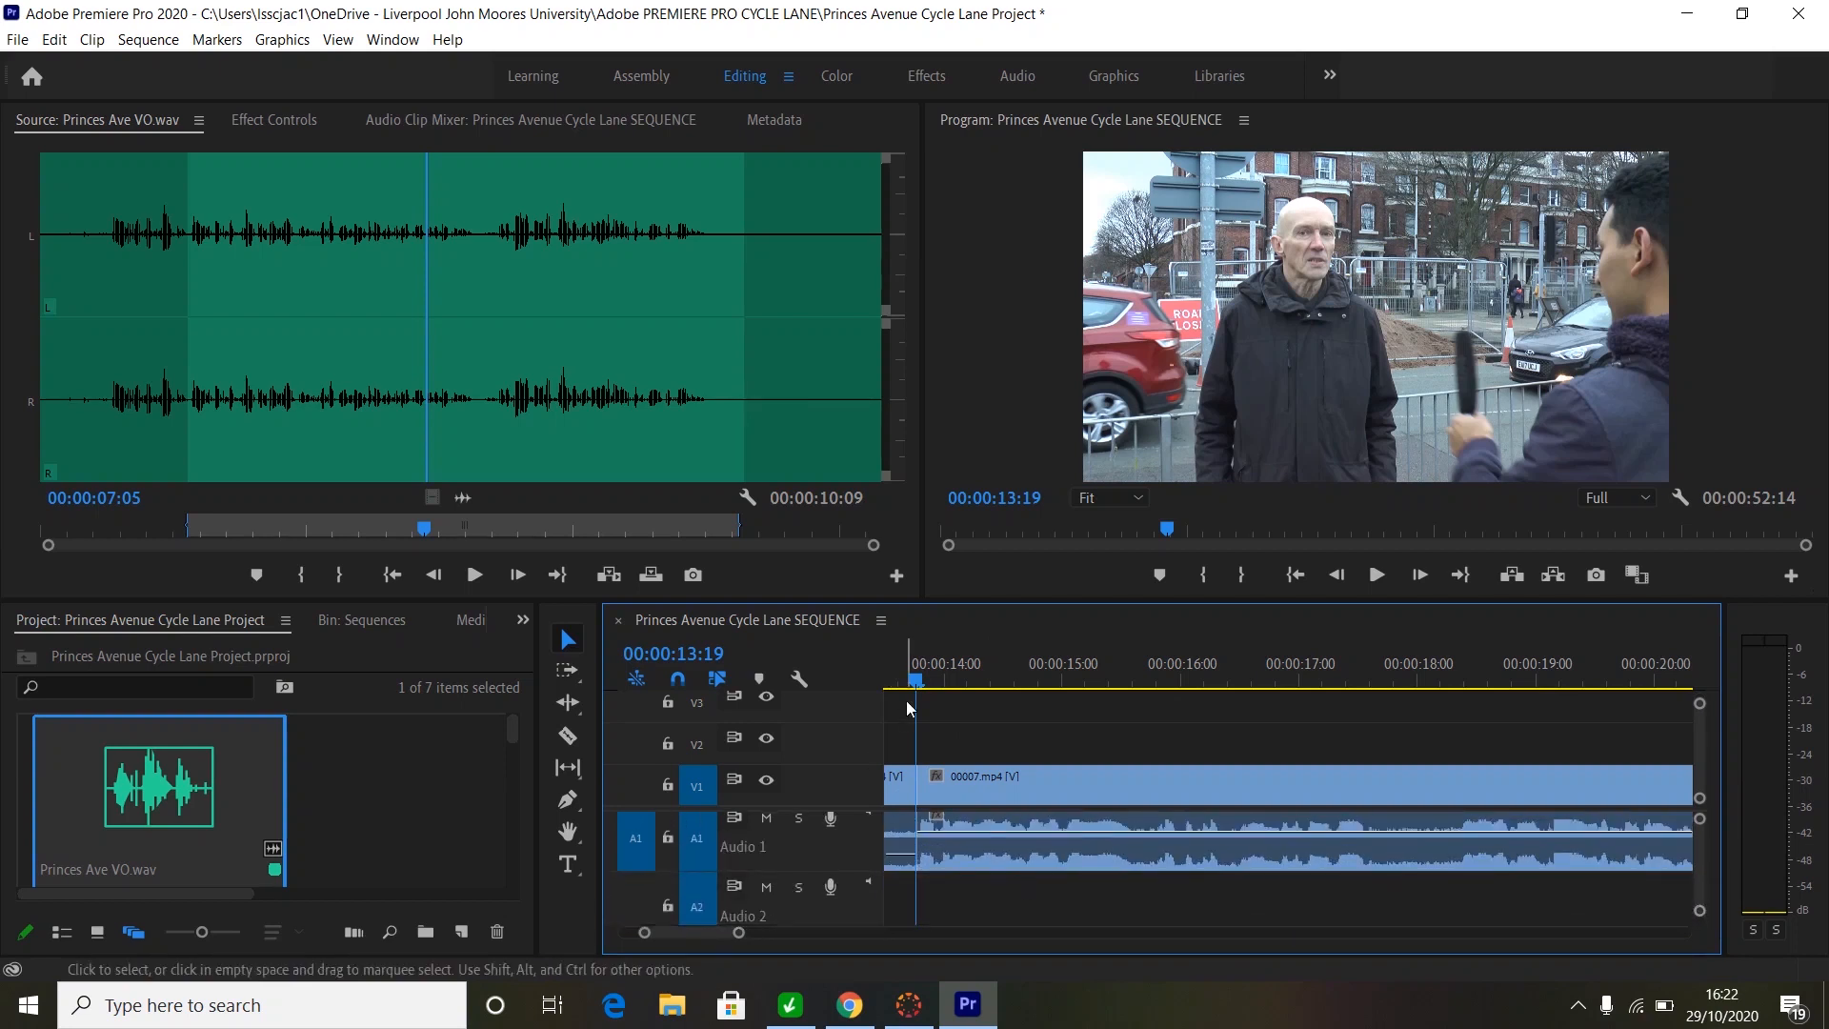
left_click_drag(922, 682, 974, 683)
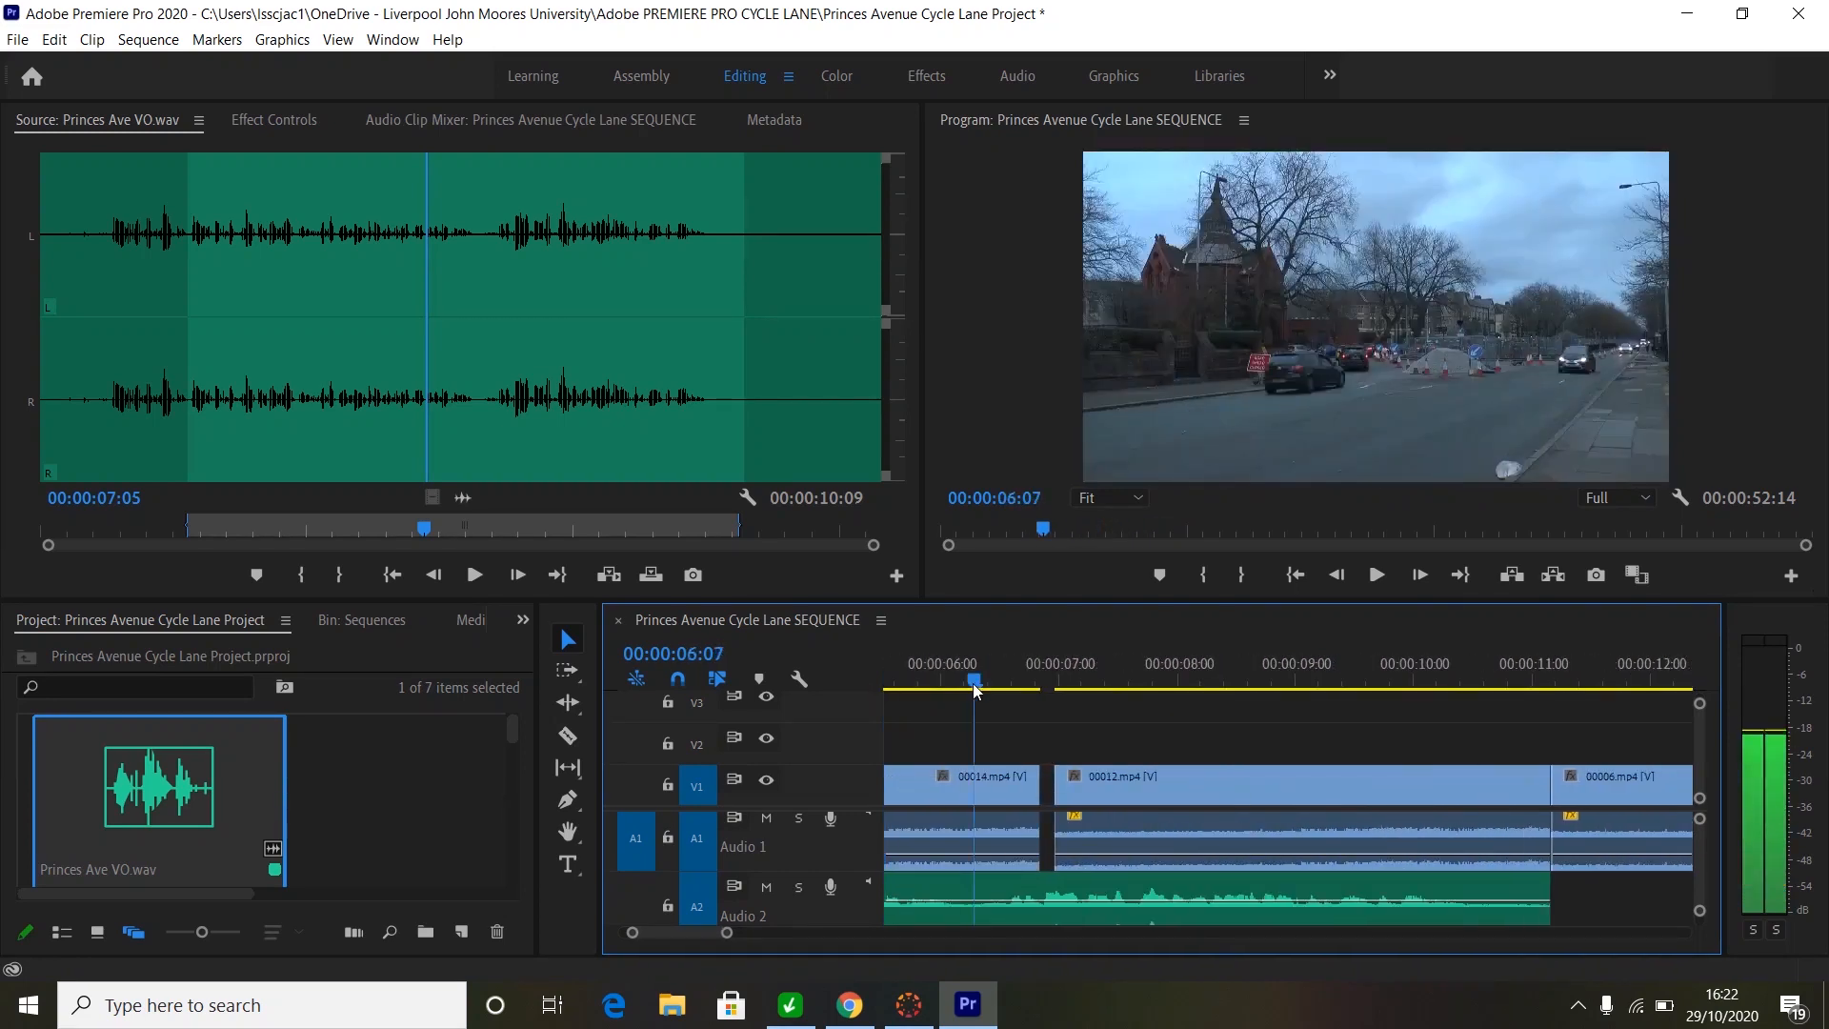
right_click(1052, 782)
left_click(1094, 799)
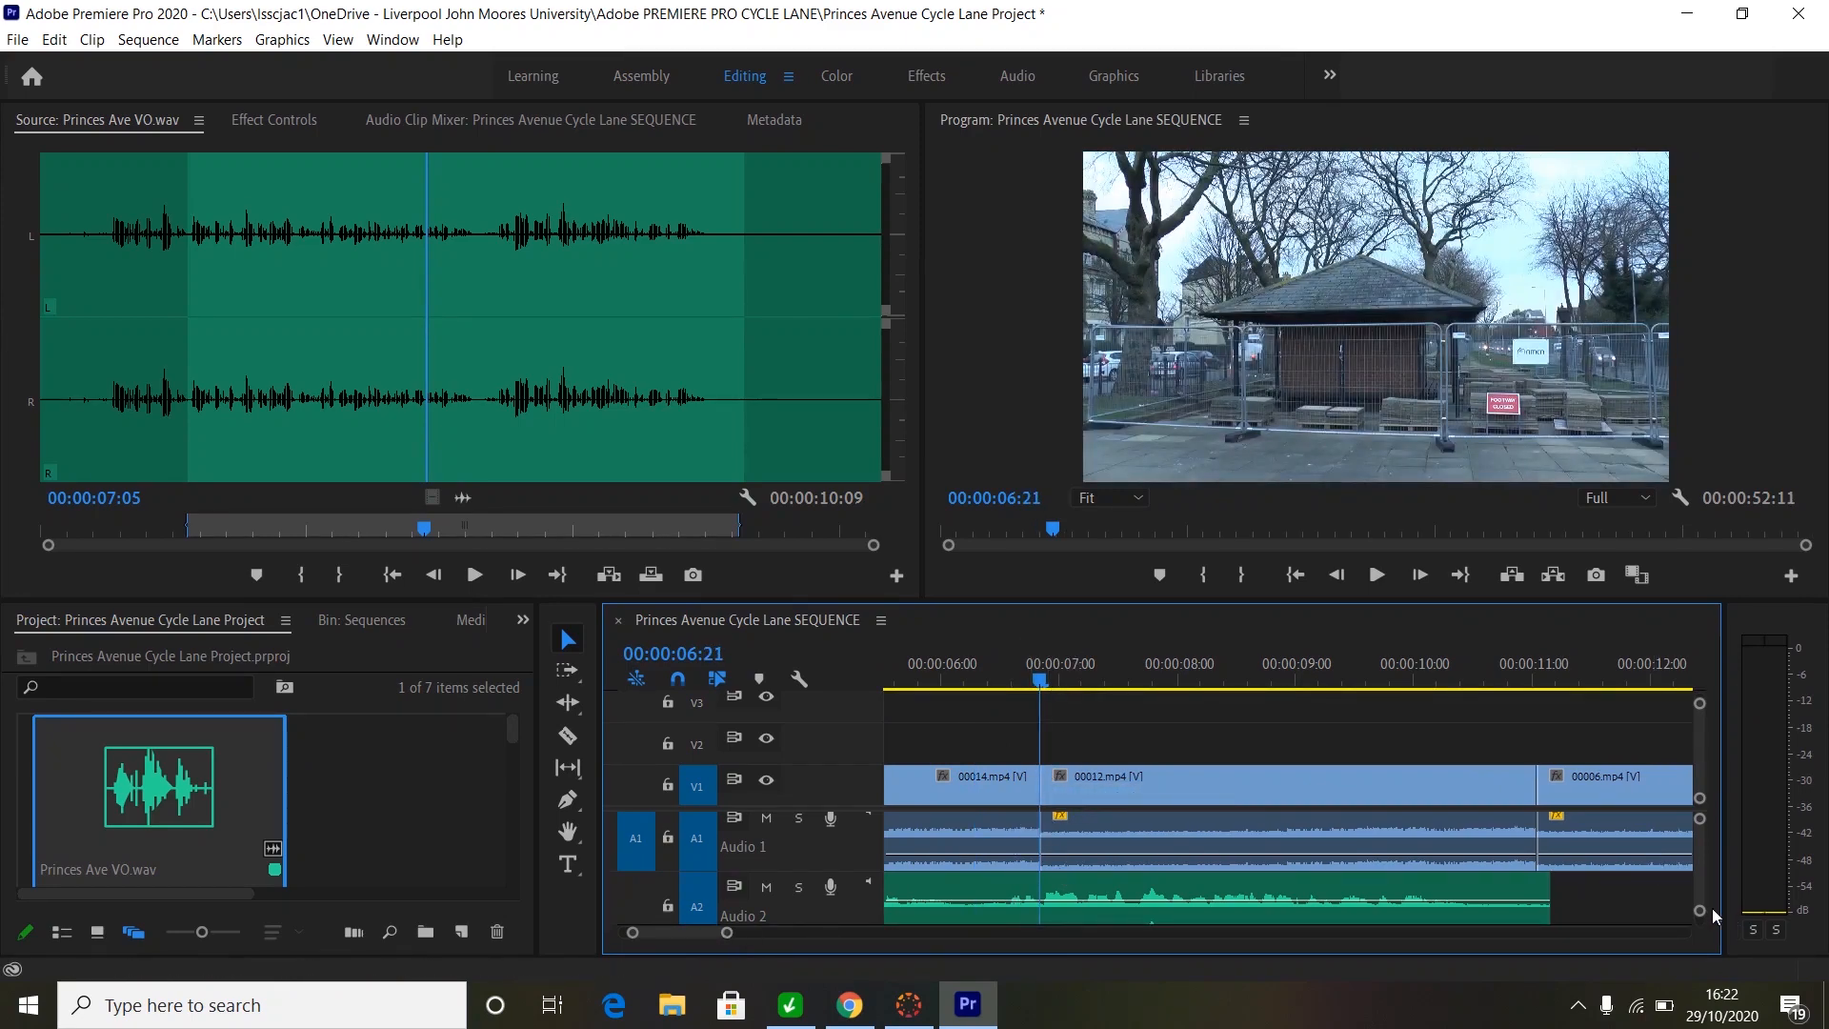
left_click_drag(1701, 913, 1700, 922)
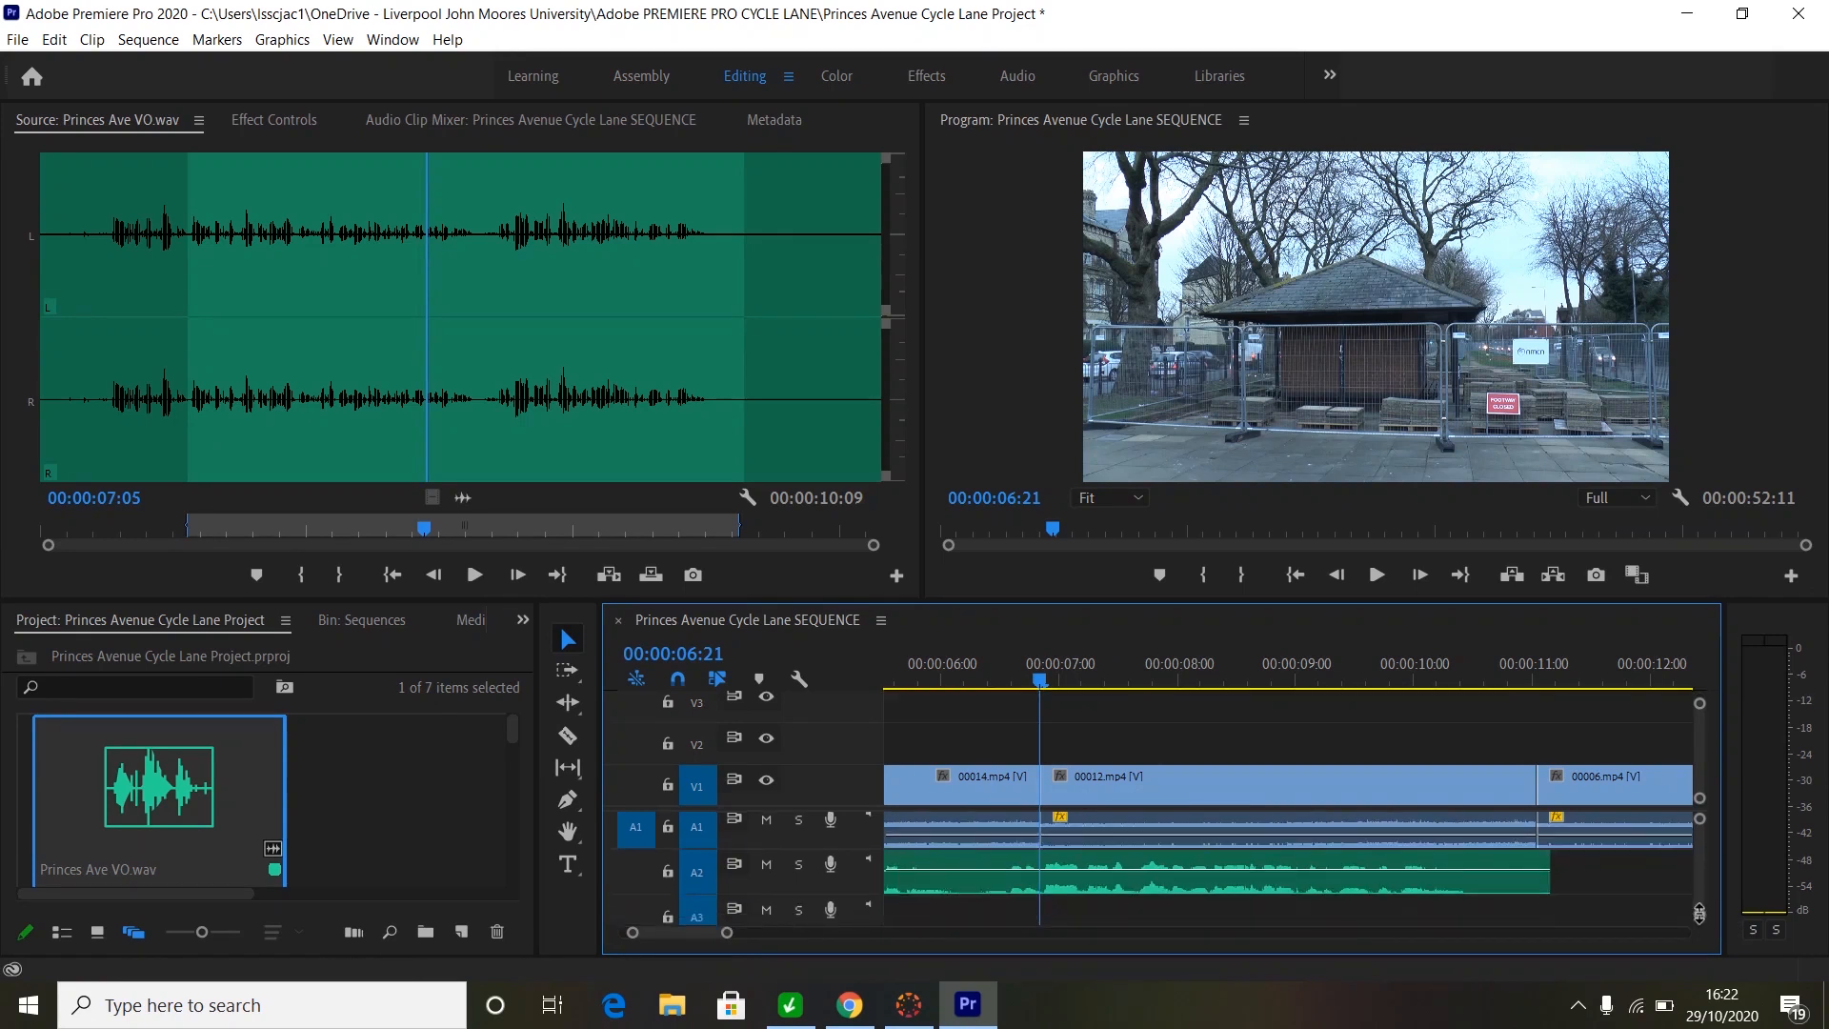
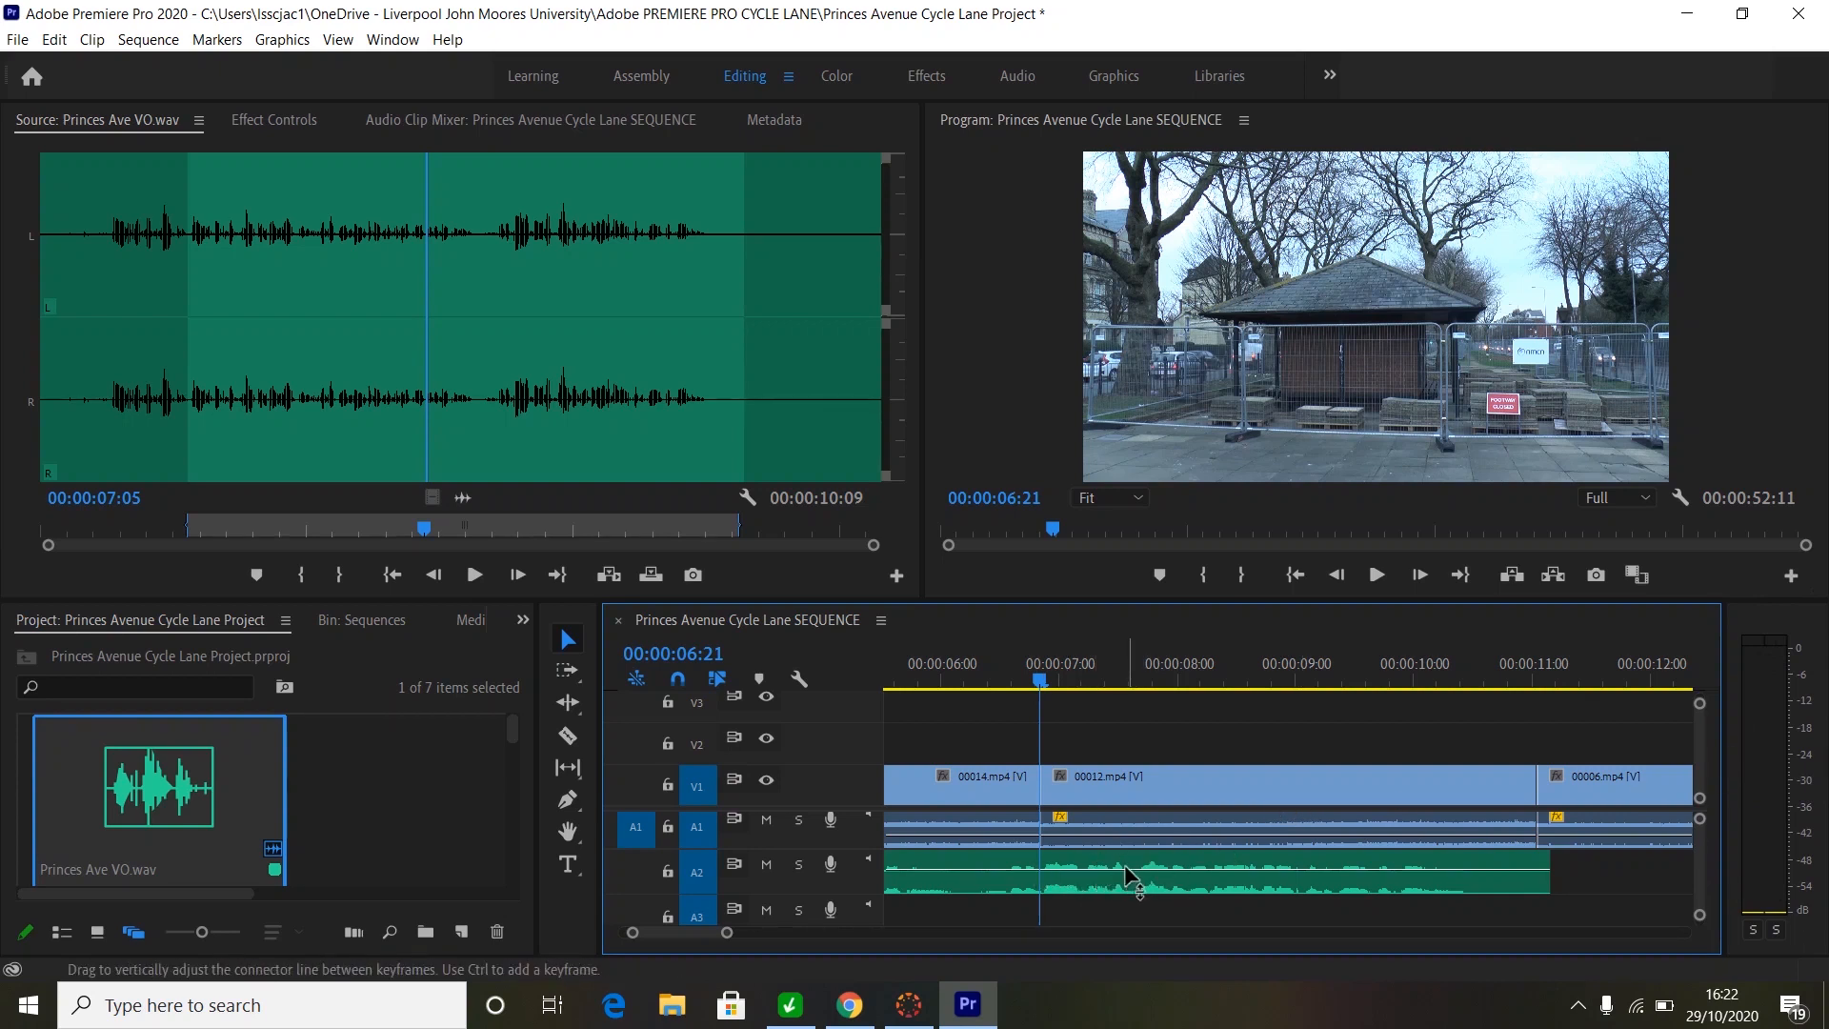
- Raise the A2 voiceover clip's volume and play back from 00:00:06:10 to check the level
left_click_drag(1124, 865, 1128, 869)
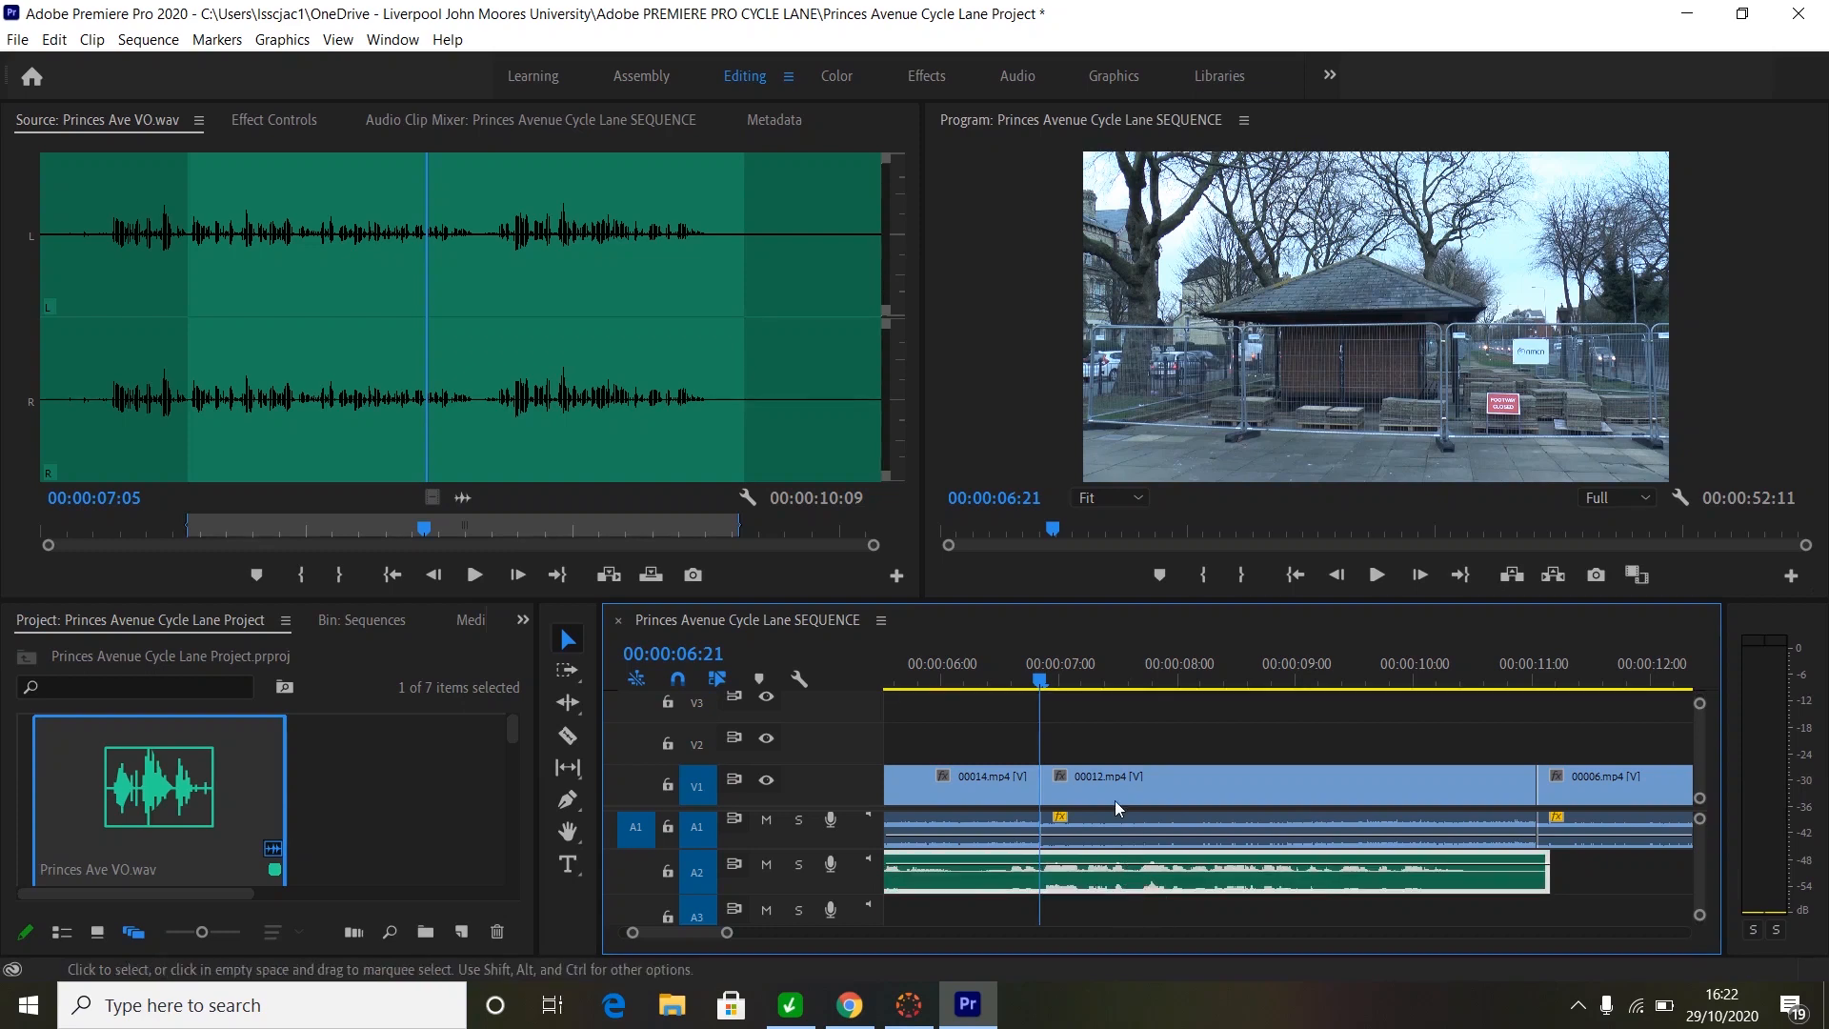
left_click(989, 672)
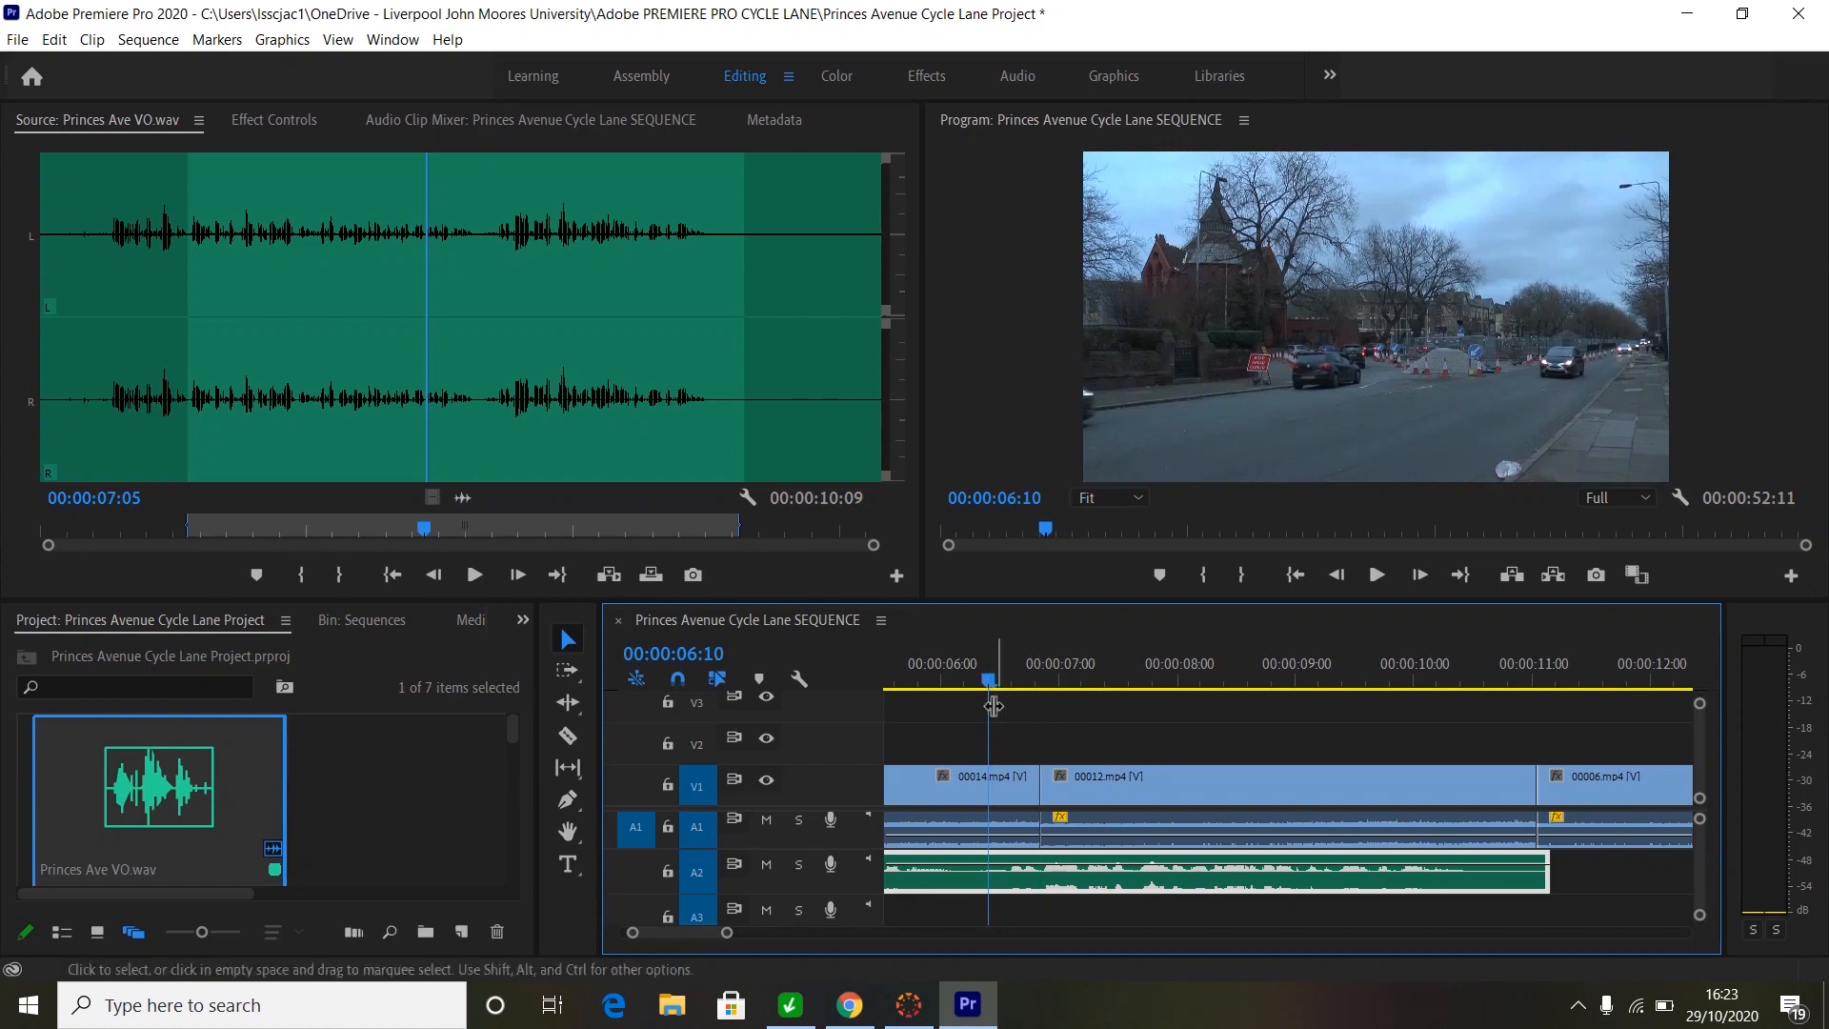
key("space")
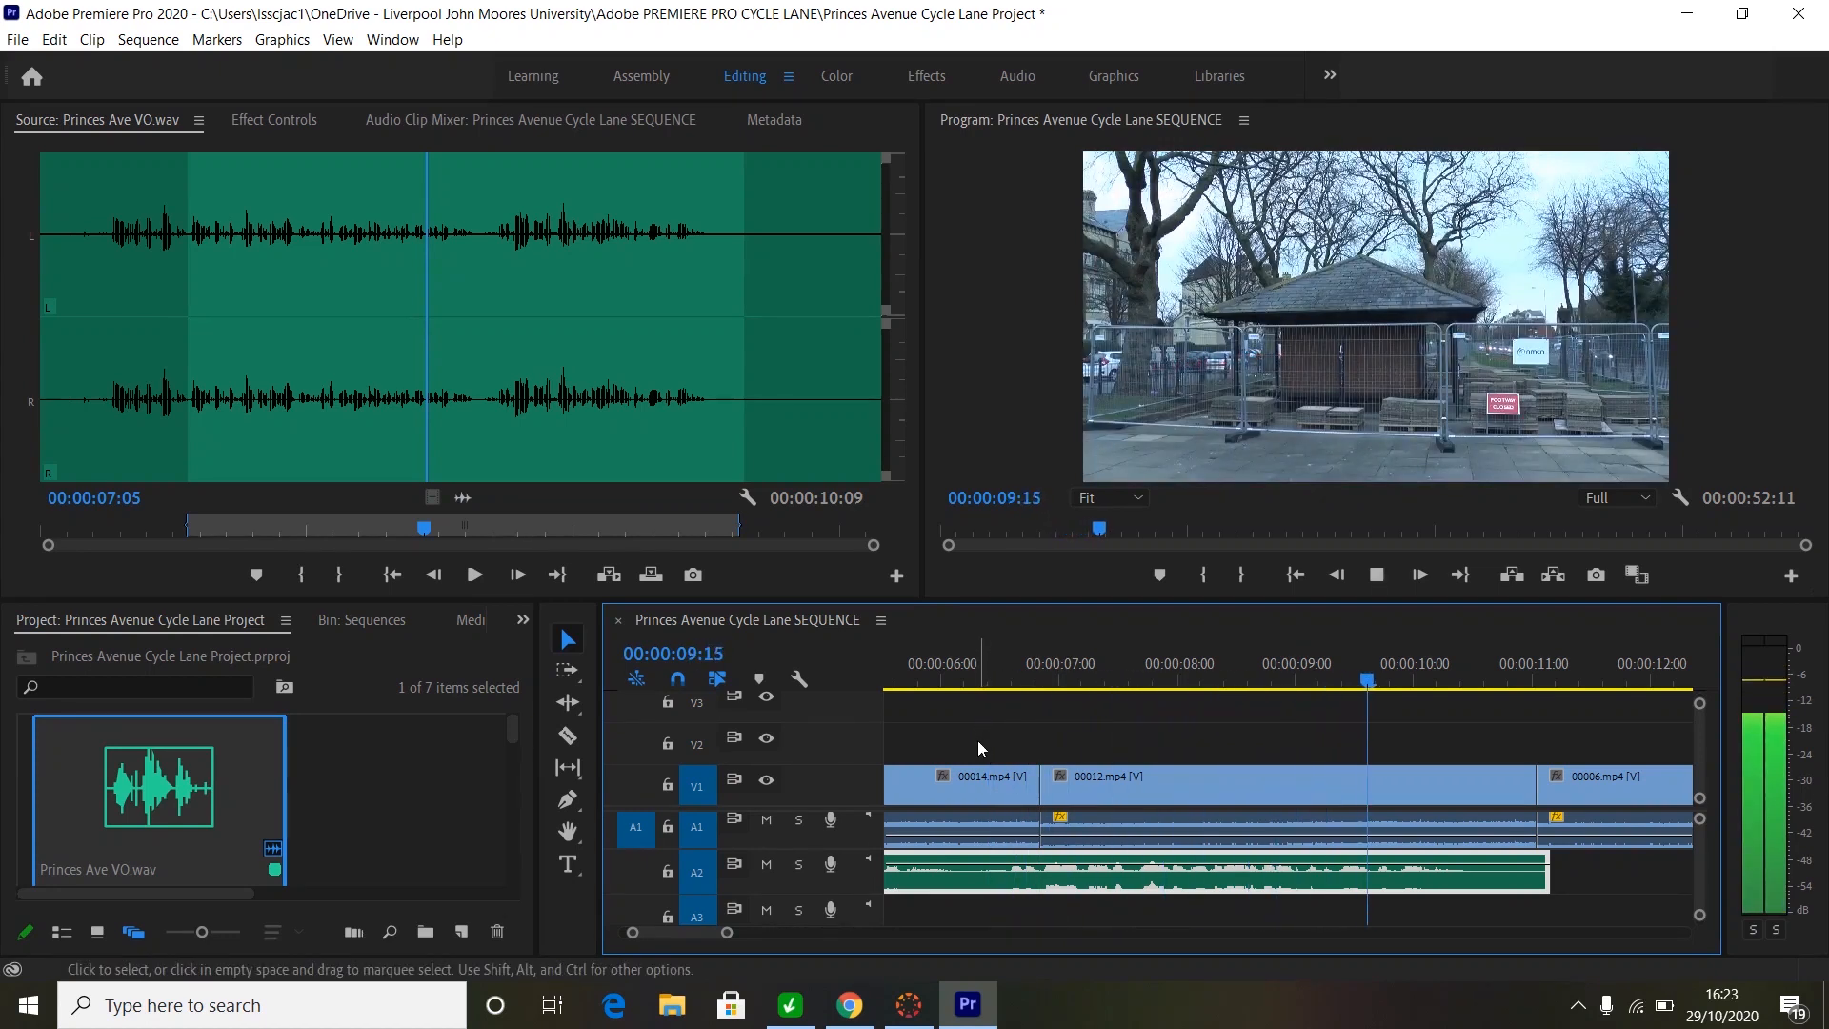
key("space")
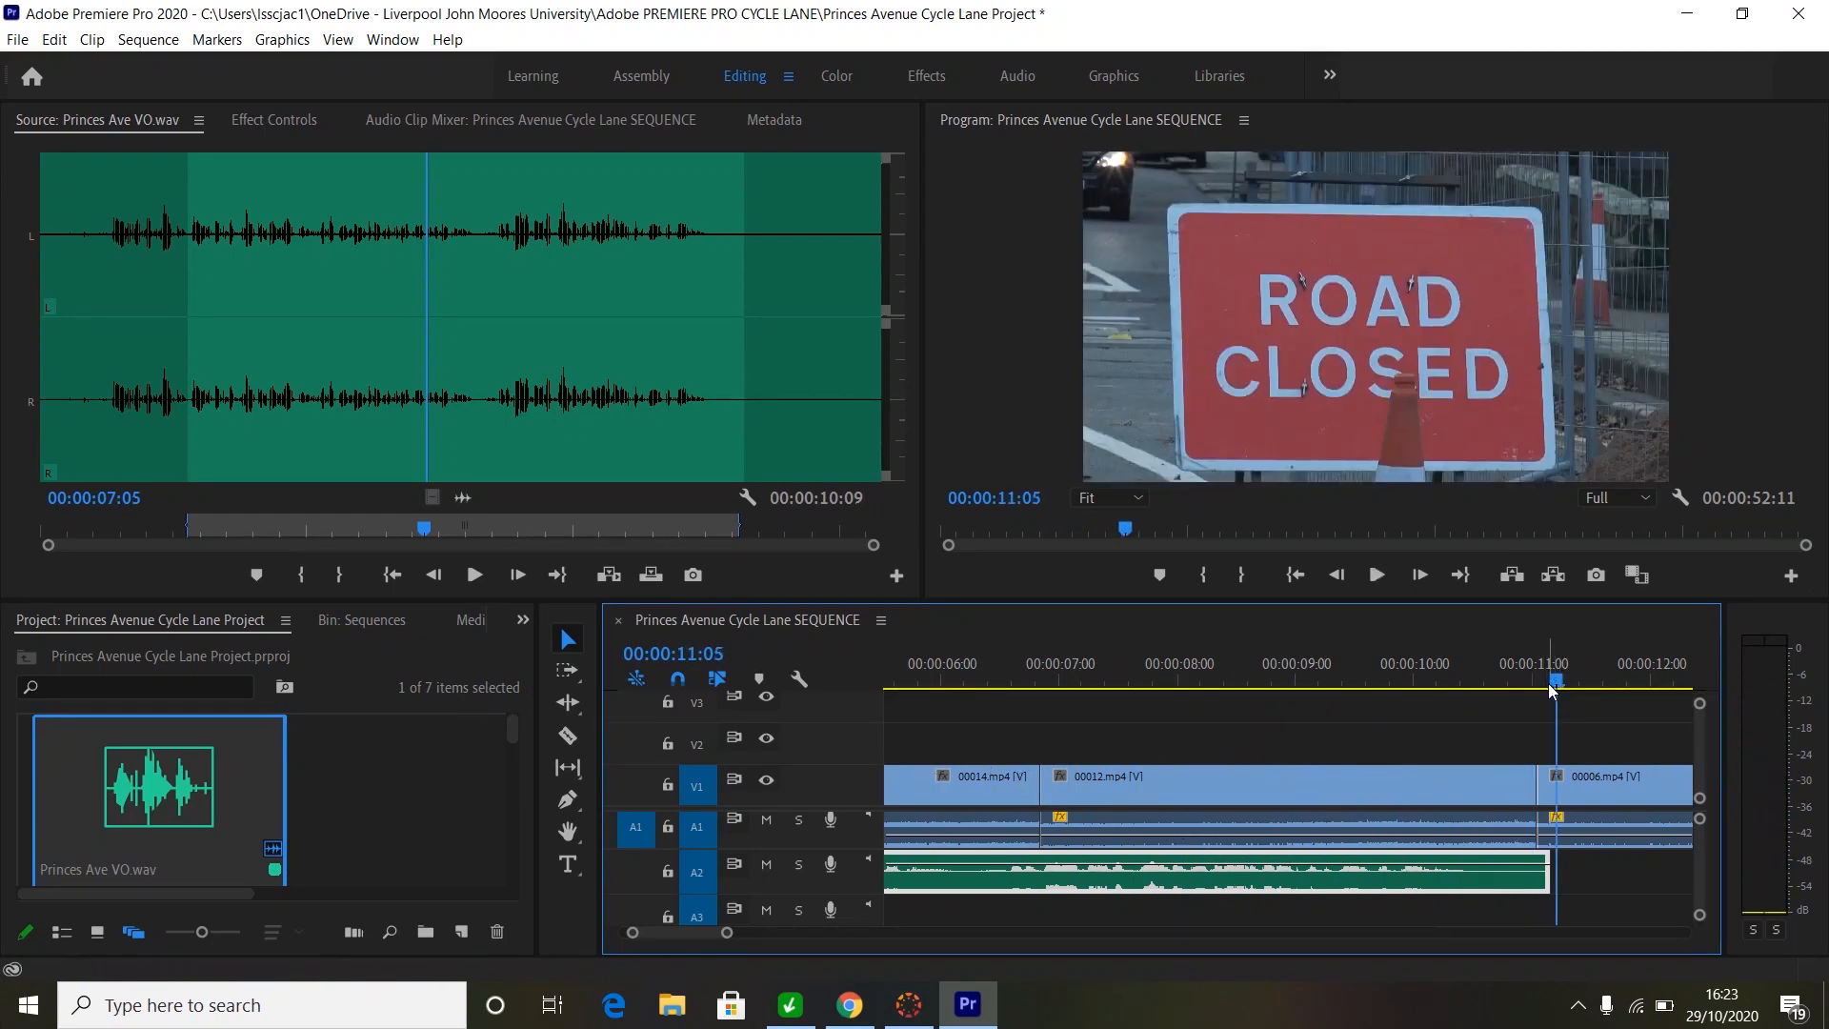
- Play further through the sequence, then enlarge the audio track heights to show Audio 1 and Audio 2
key("space")
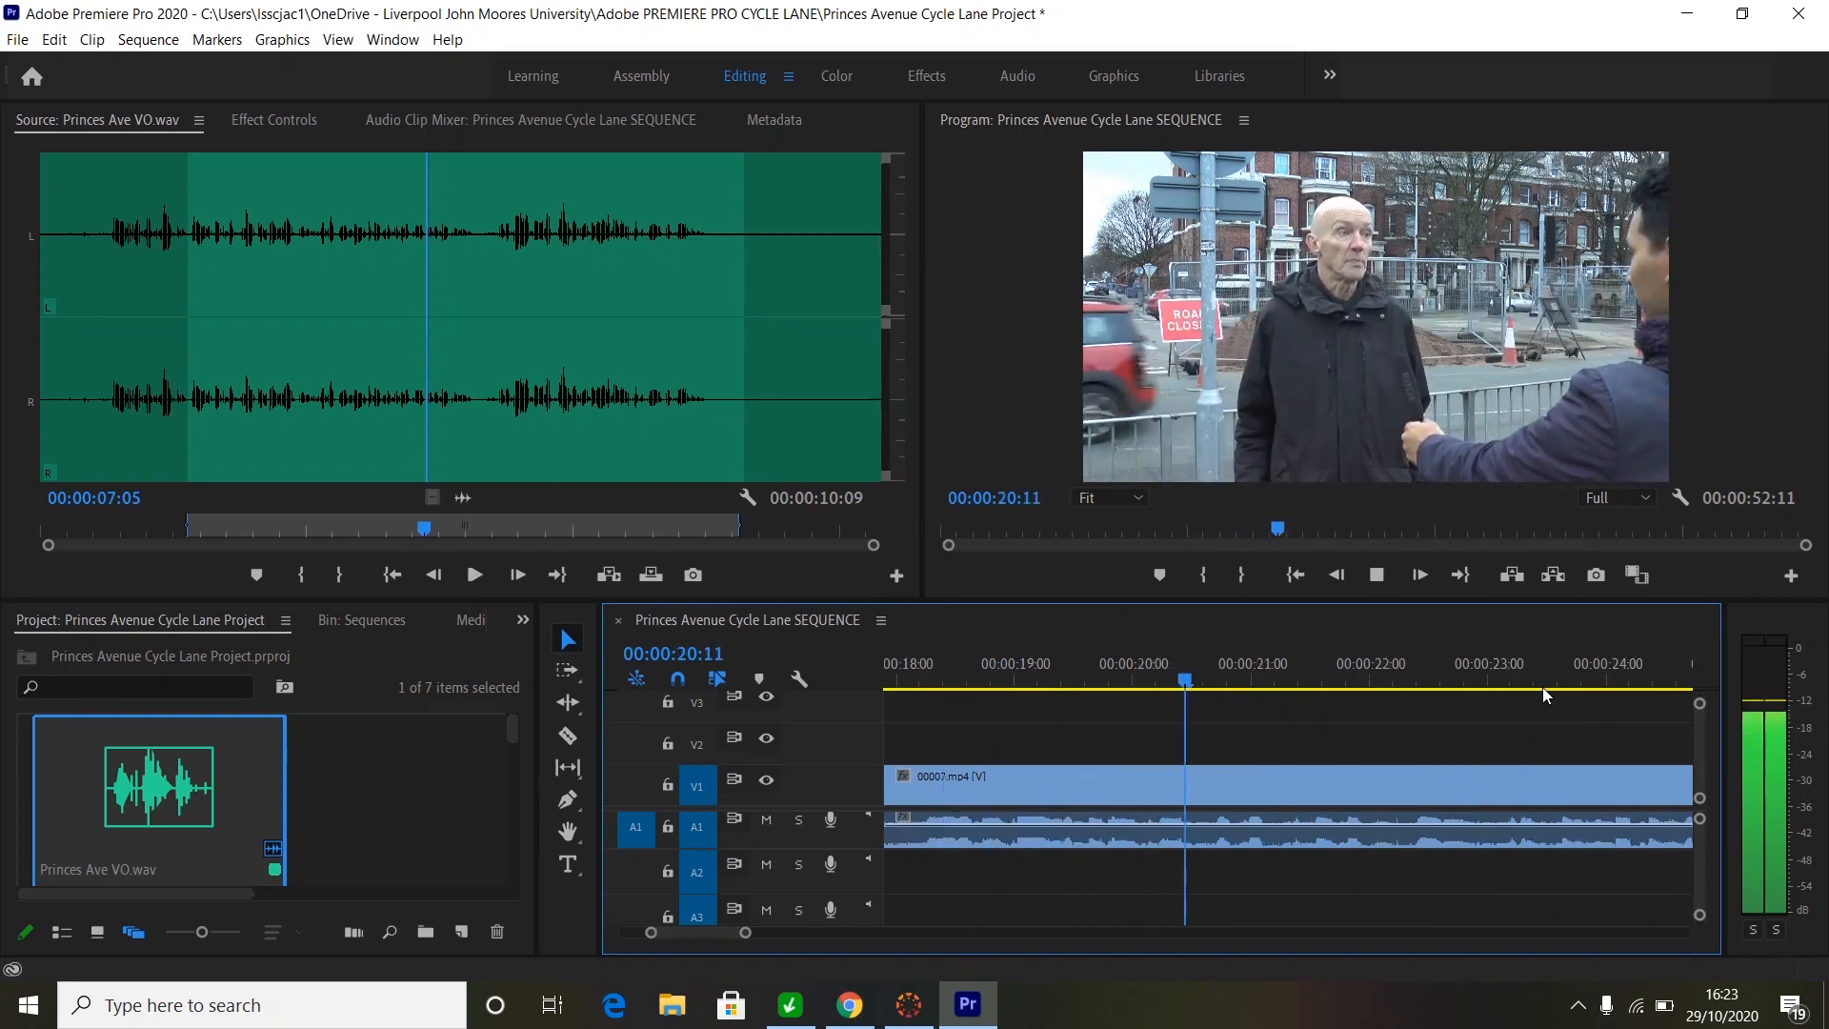
key("space")
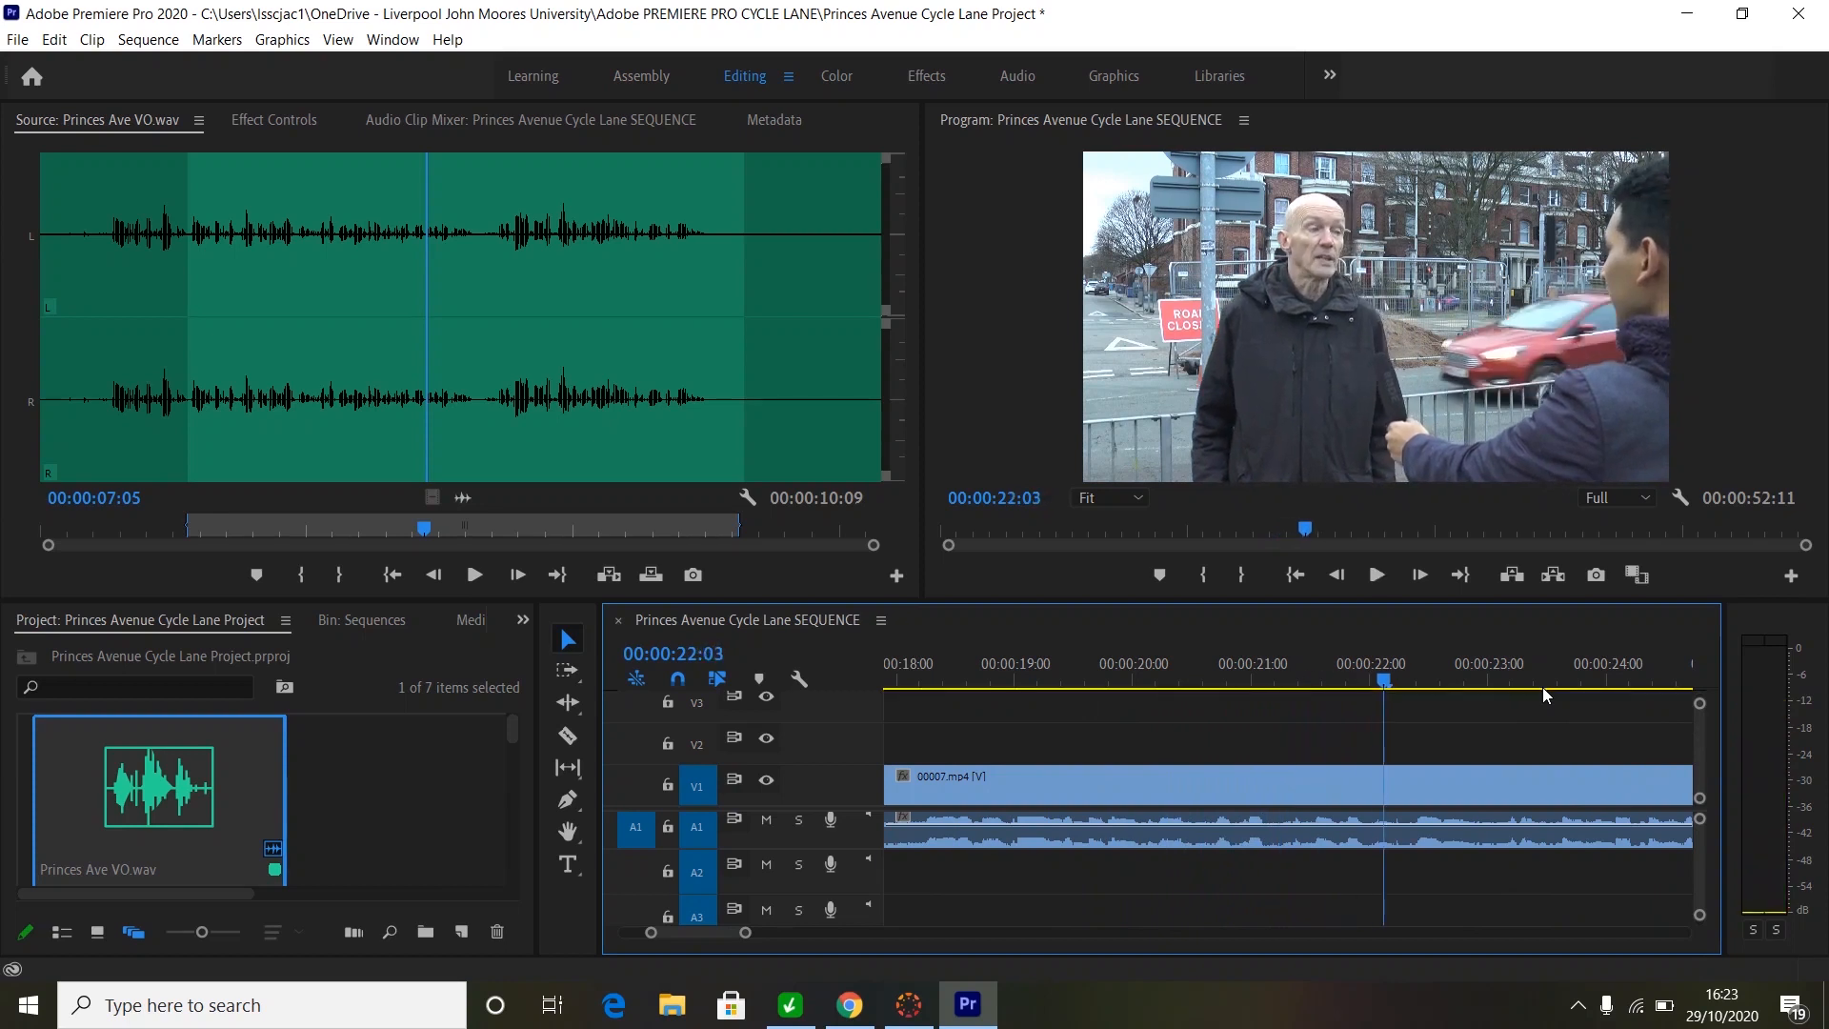
left_click_drag(1699, 919, 1699, 912)
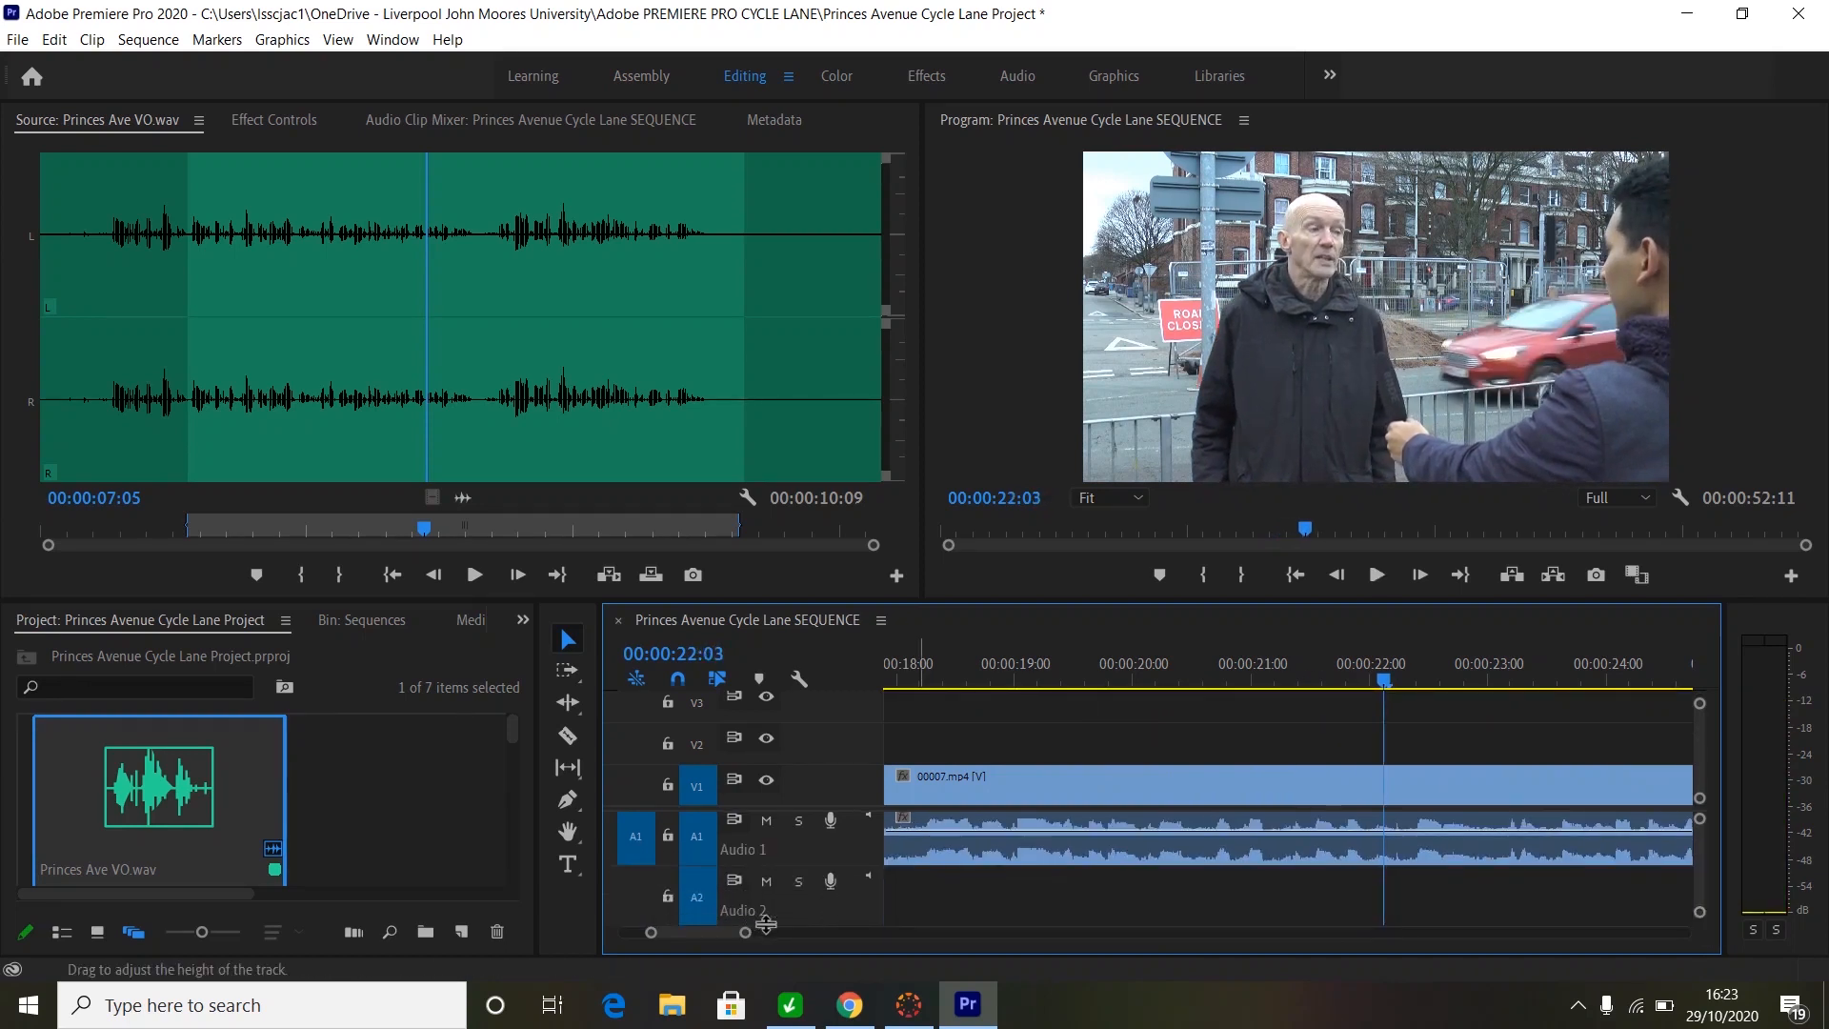
- Nudge up the A1 volume of the short clip before 00007.mp4 and replay from about 10 seconds
left_click_drag(751, 932, 891, 934)
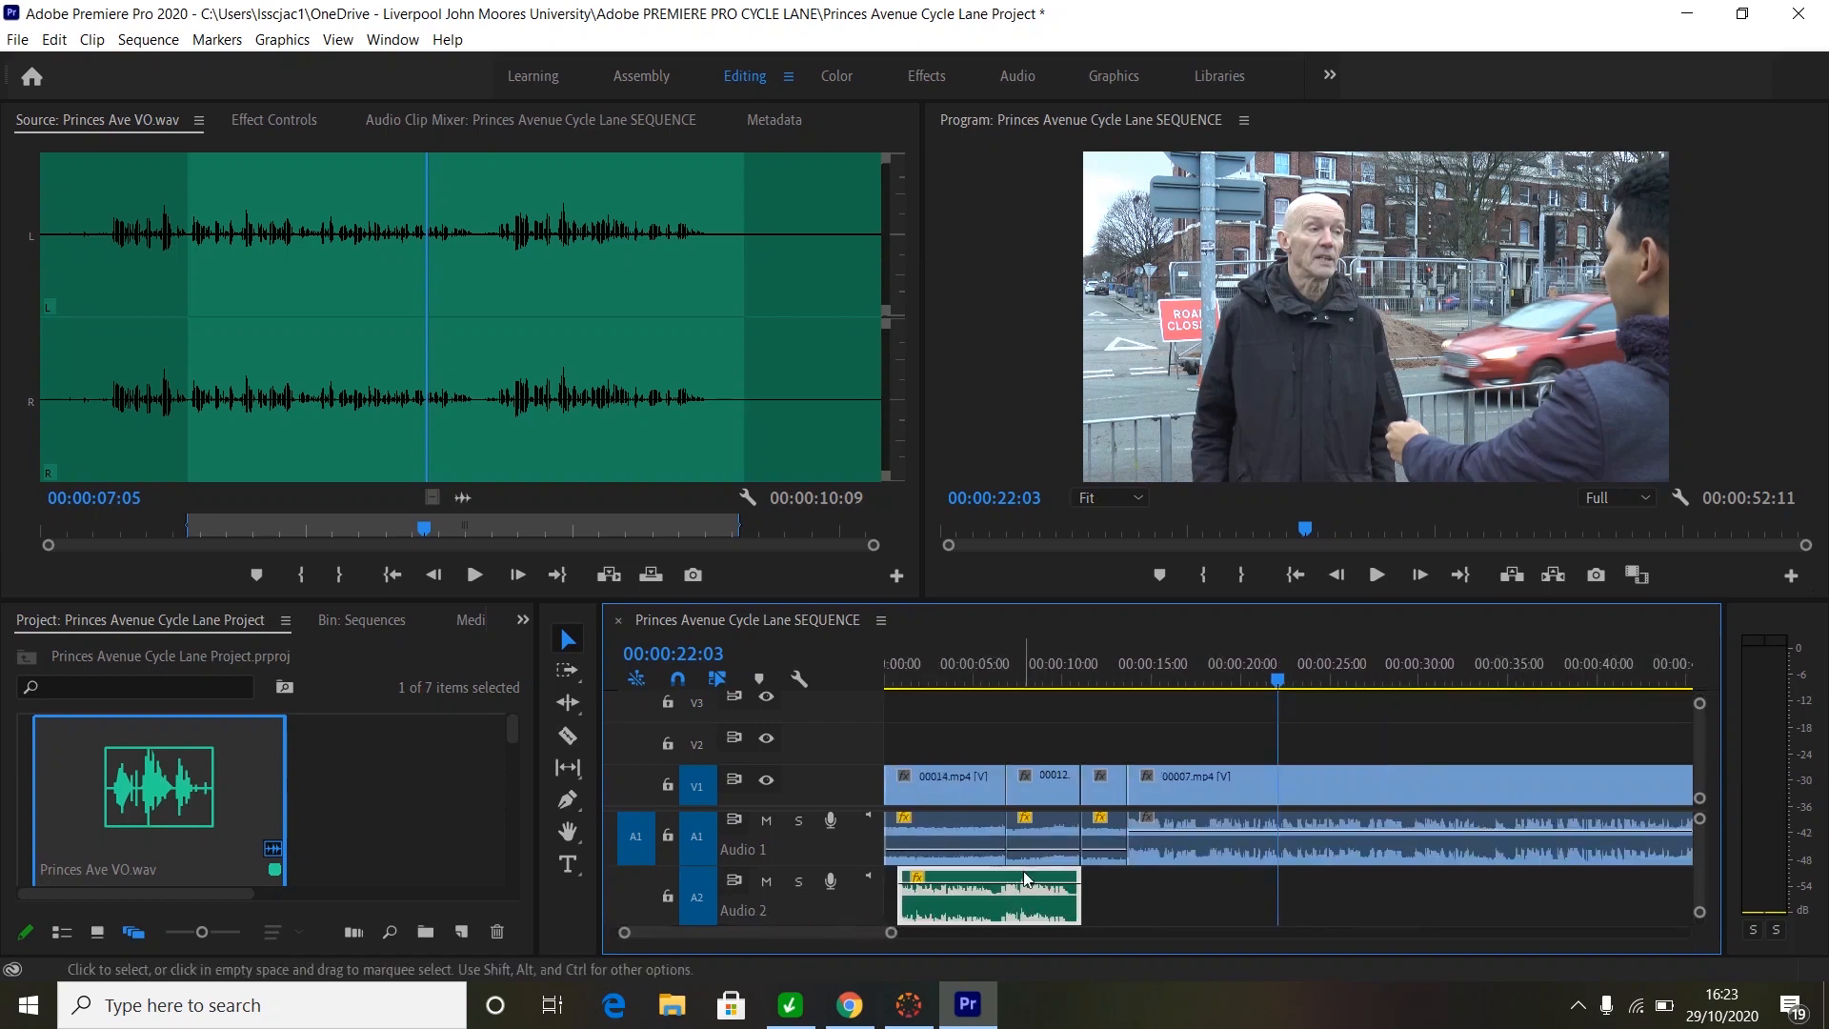
left_click(1103, 855)
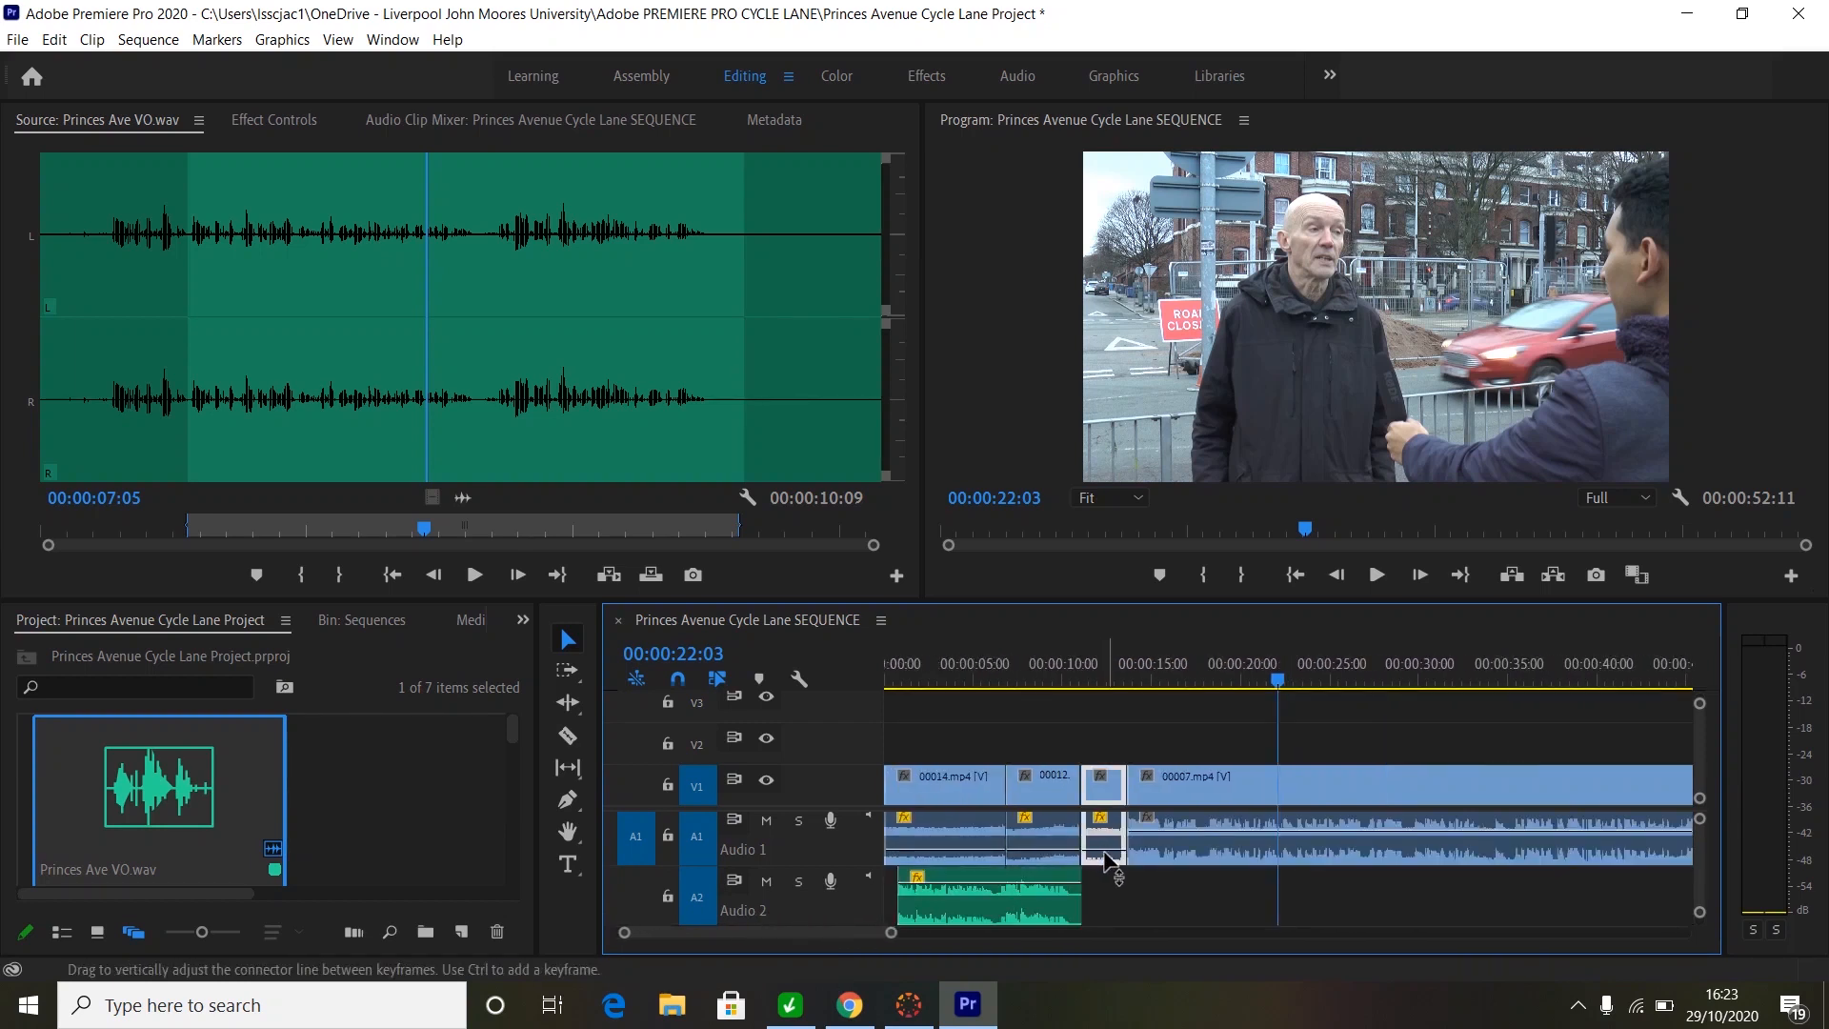
left_click_drag(1103, 851, 1106, 843)
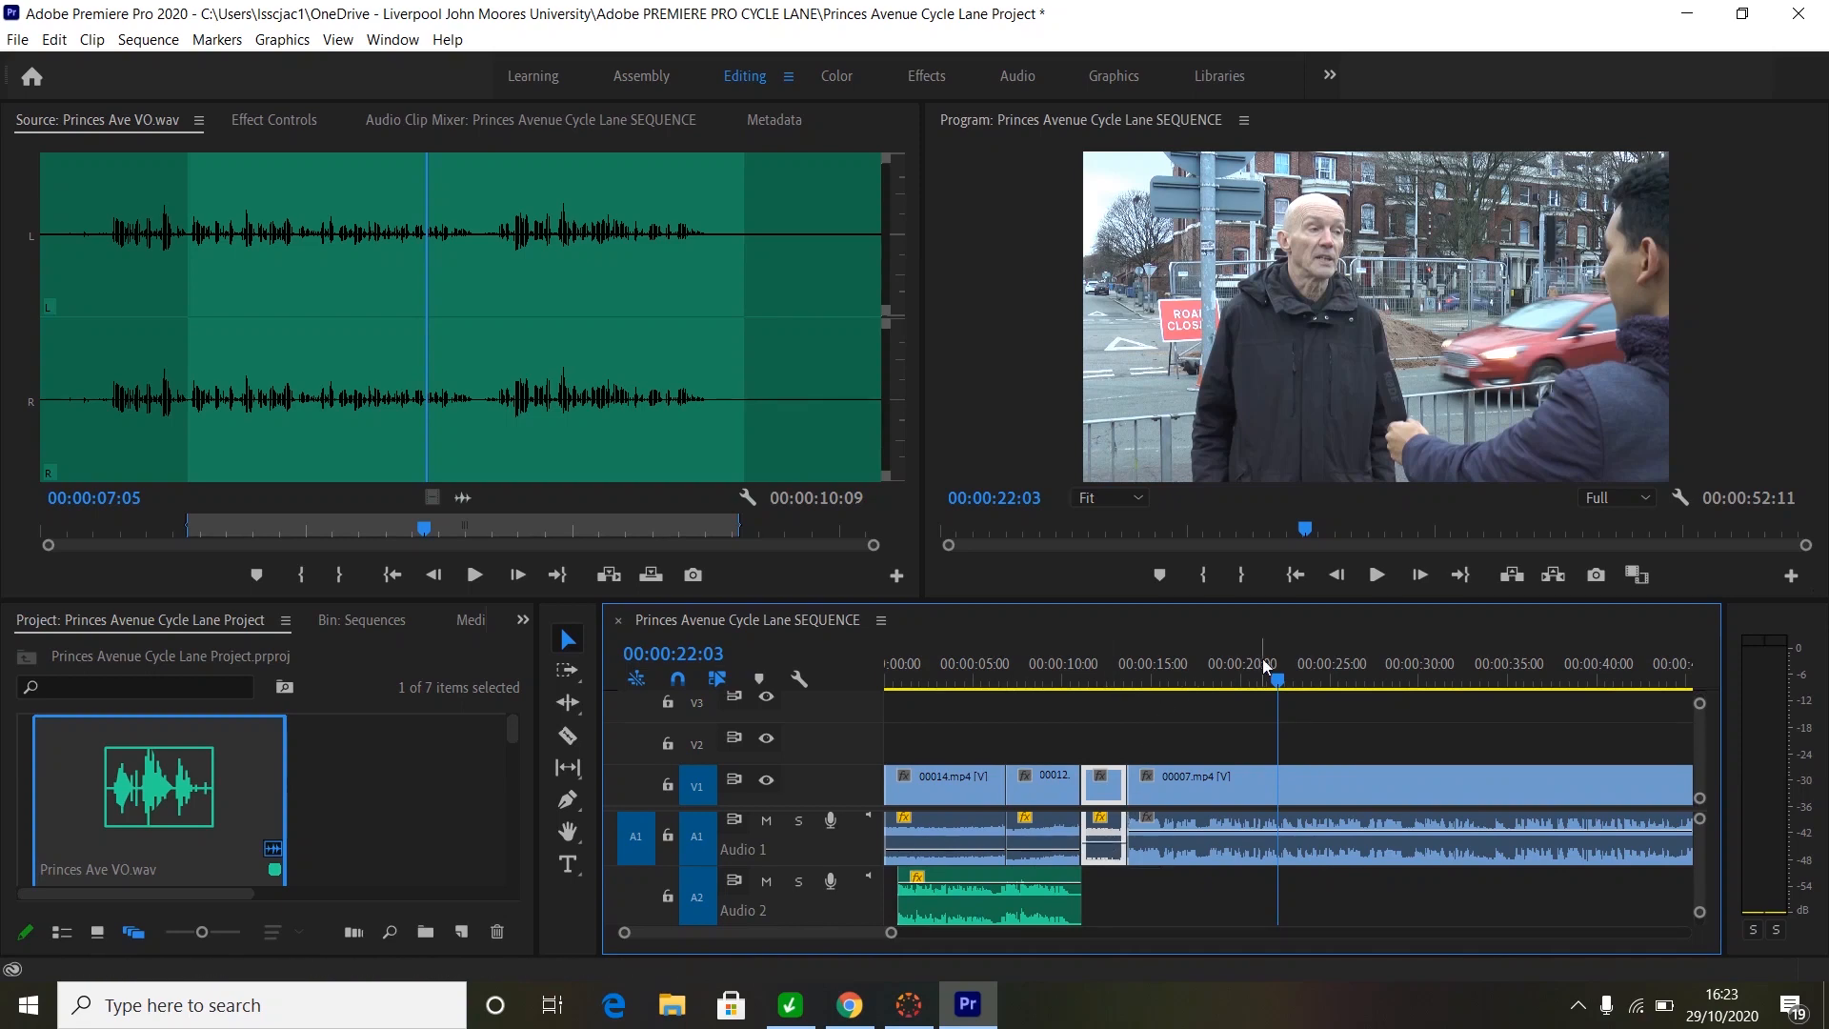
left_click_drag(1277, 682, 1061, 707)
key("space")
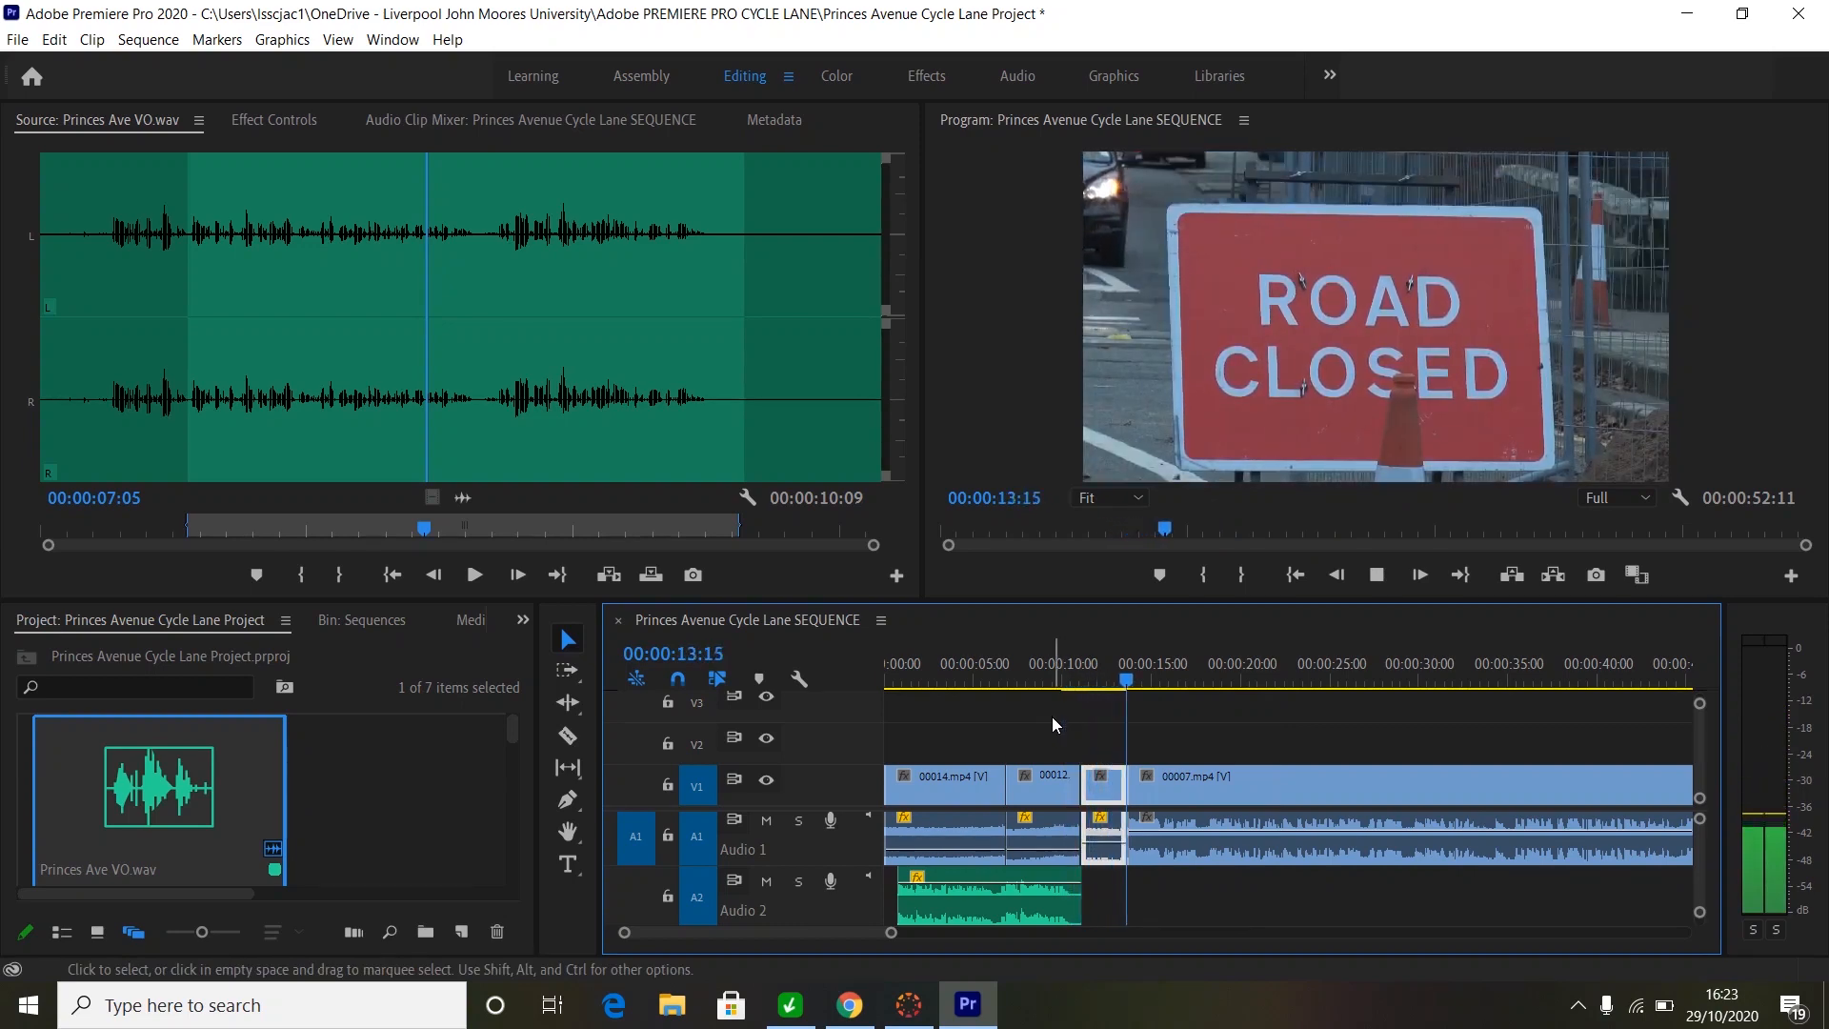
key("space")
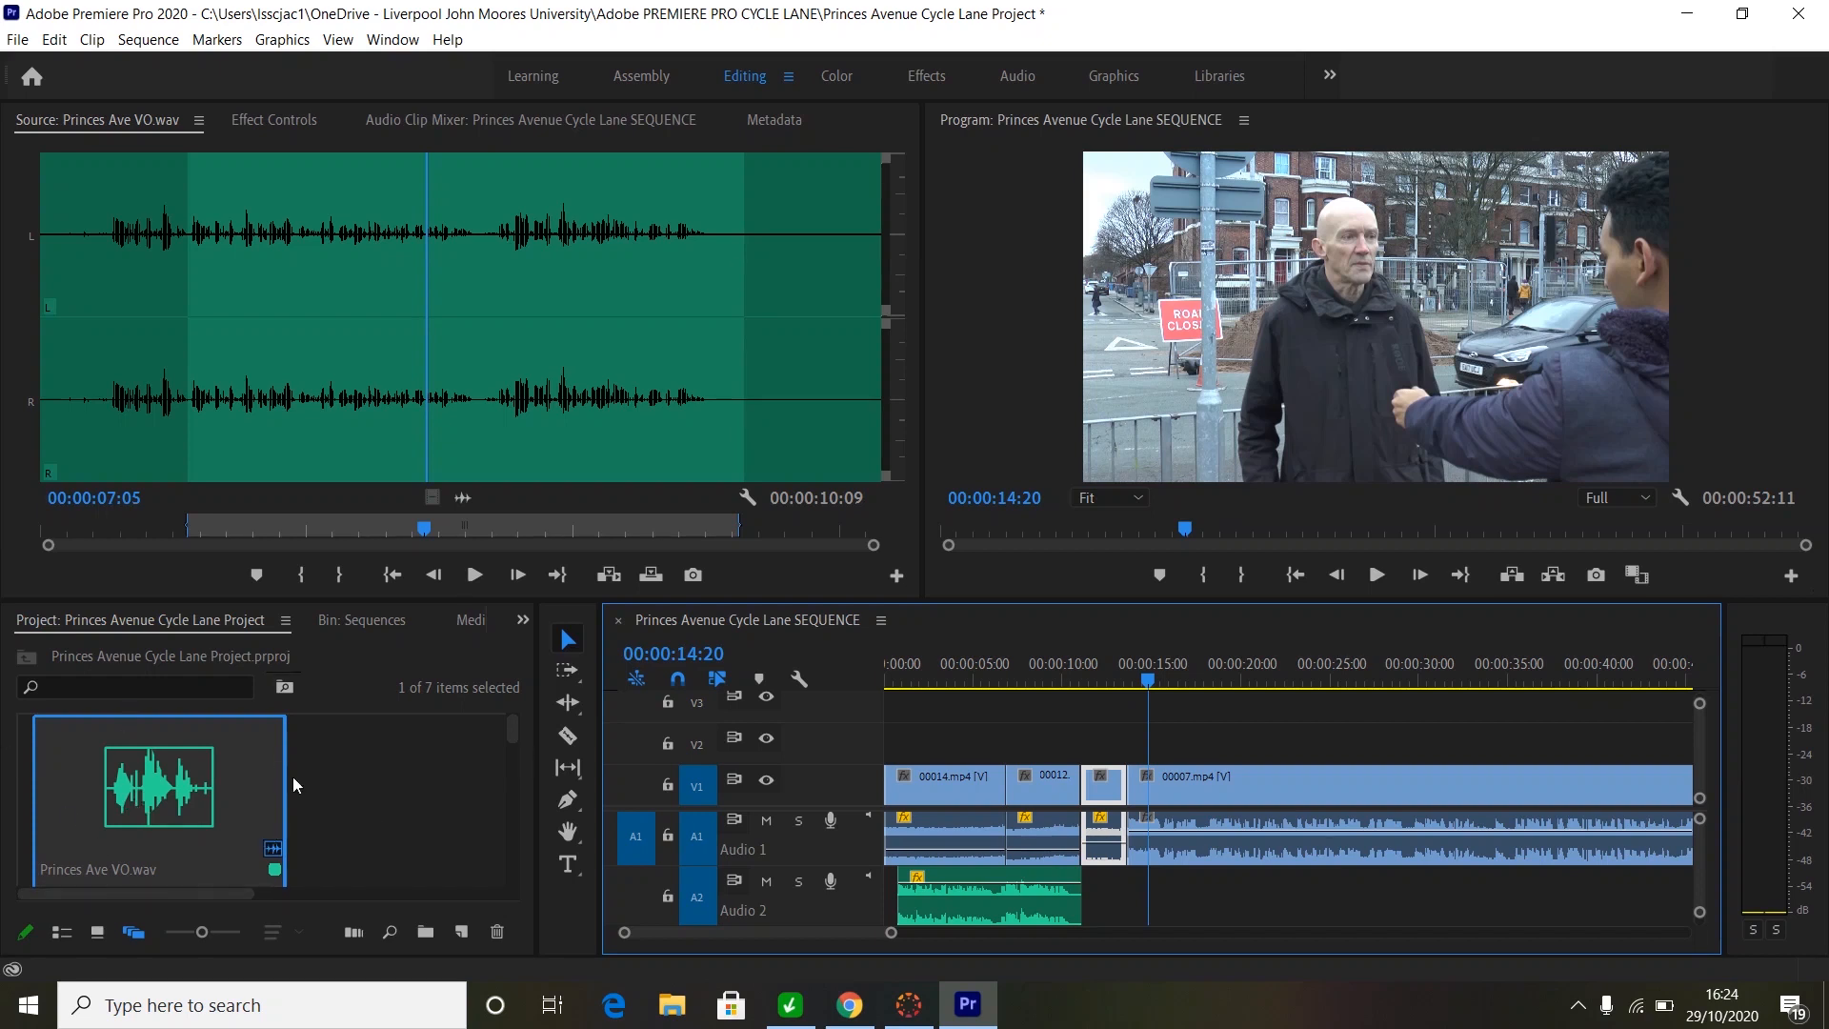
- Import the Interview Banner image from OneDrive > Adobe PREMIERE PRO CYCLE LANE > Journo Files
right_click(362, 802)
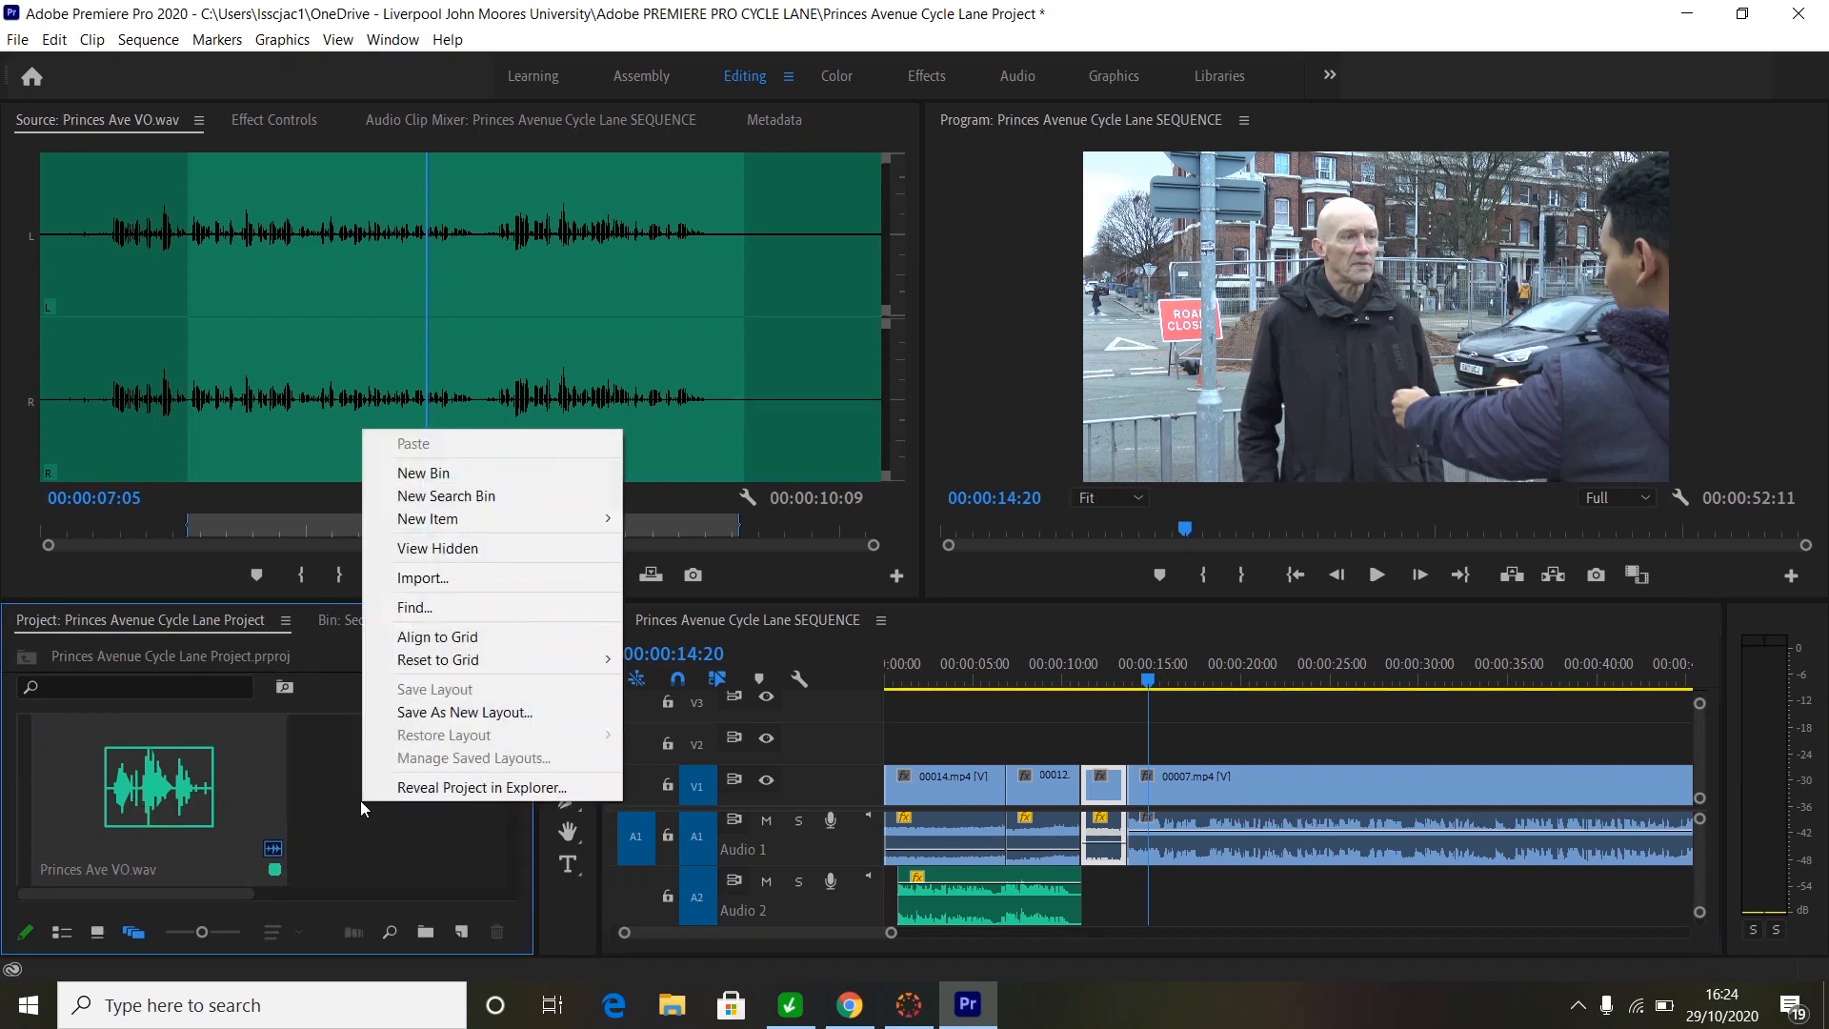
left_click(422, 576)
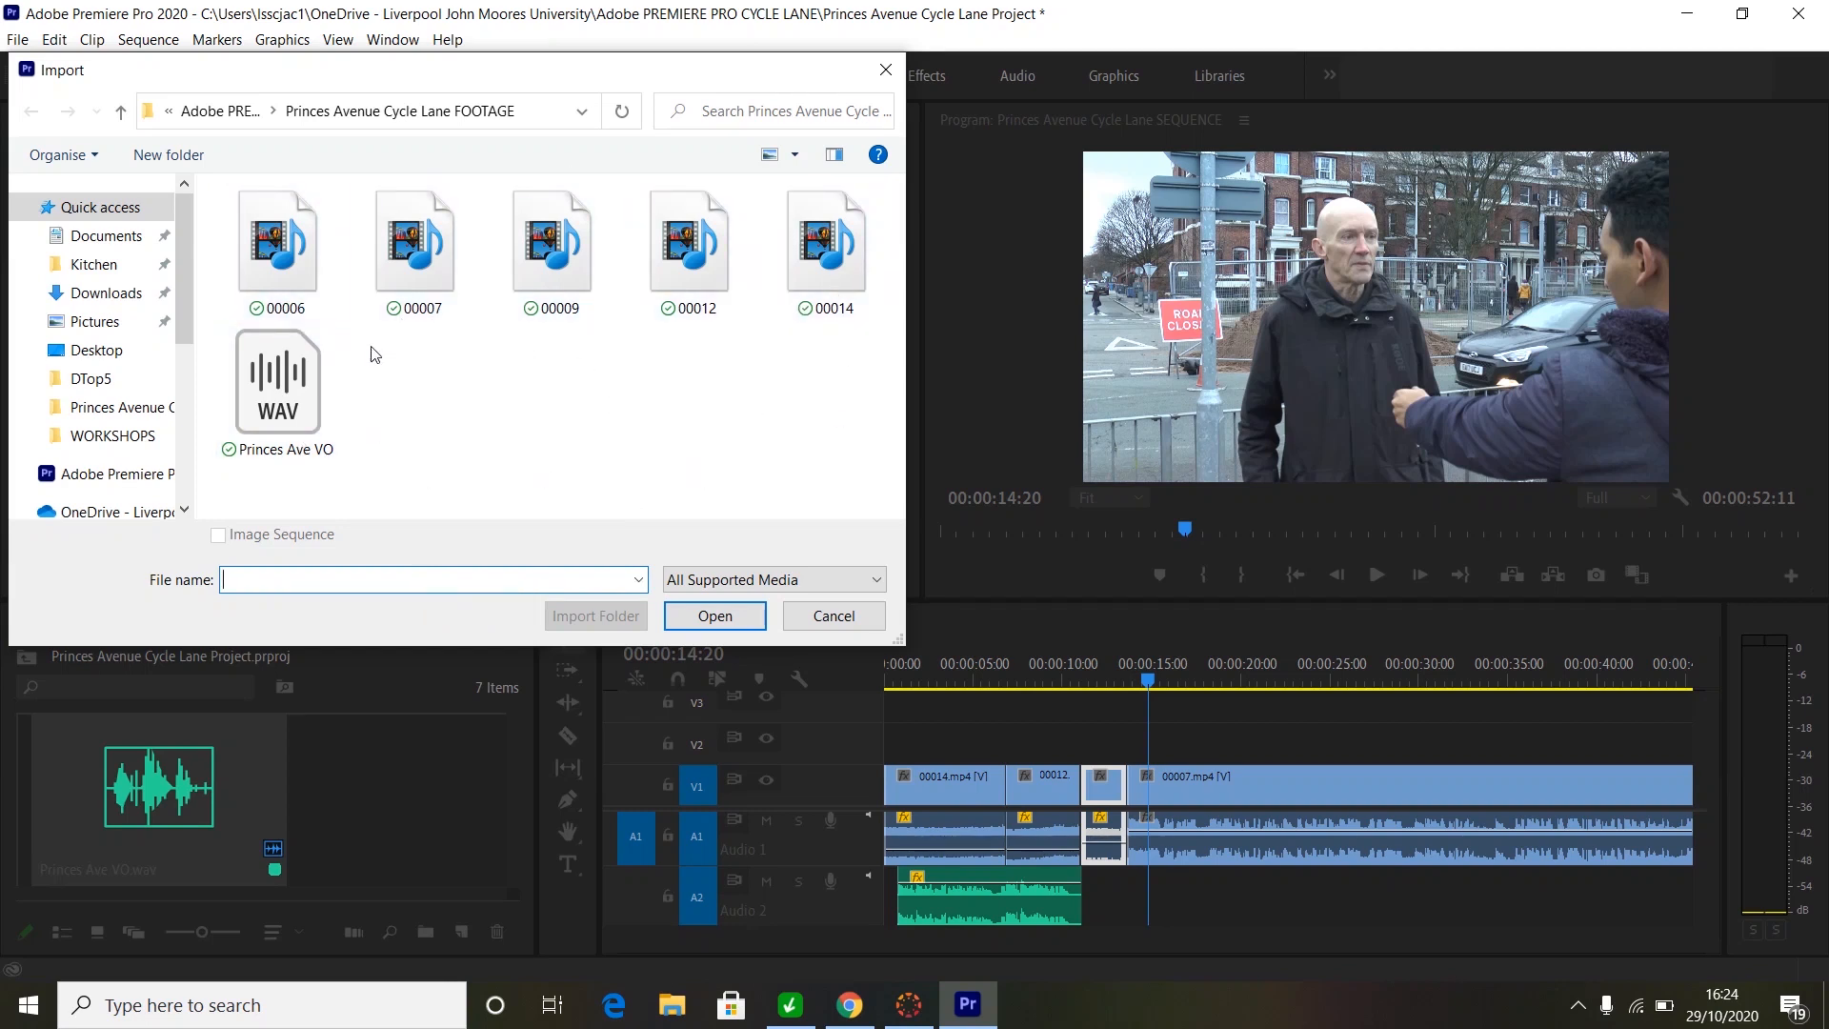
left_click(134, 515)
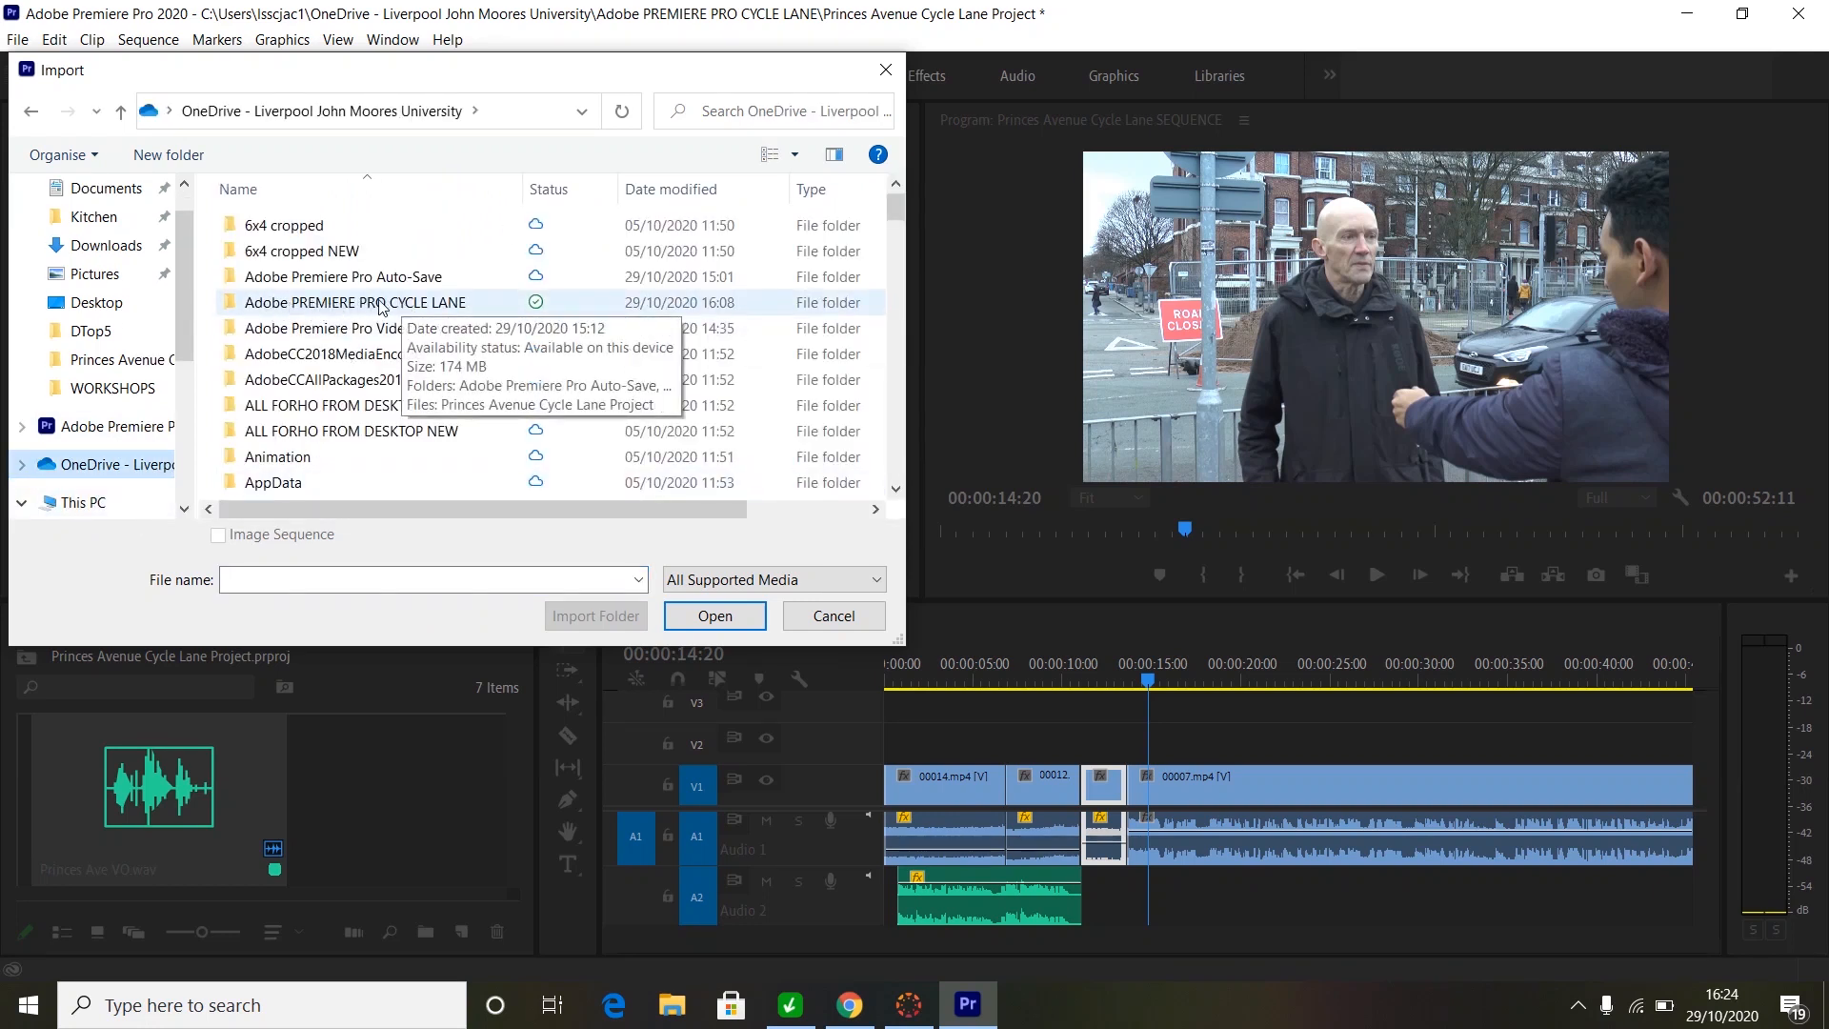
double_click(356, 304)
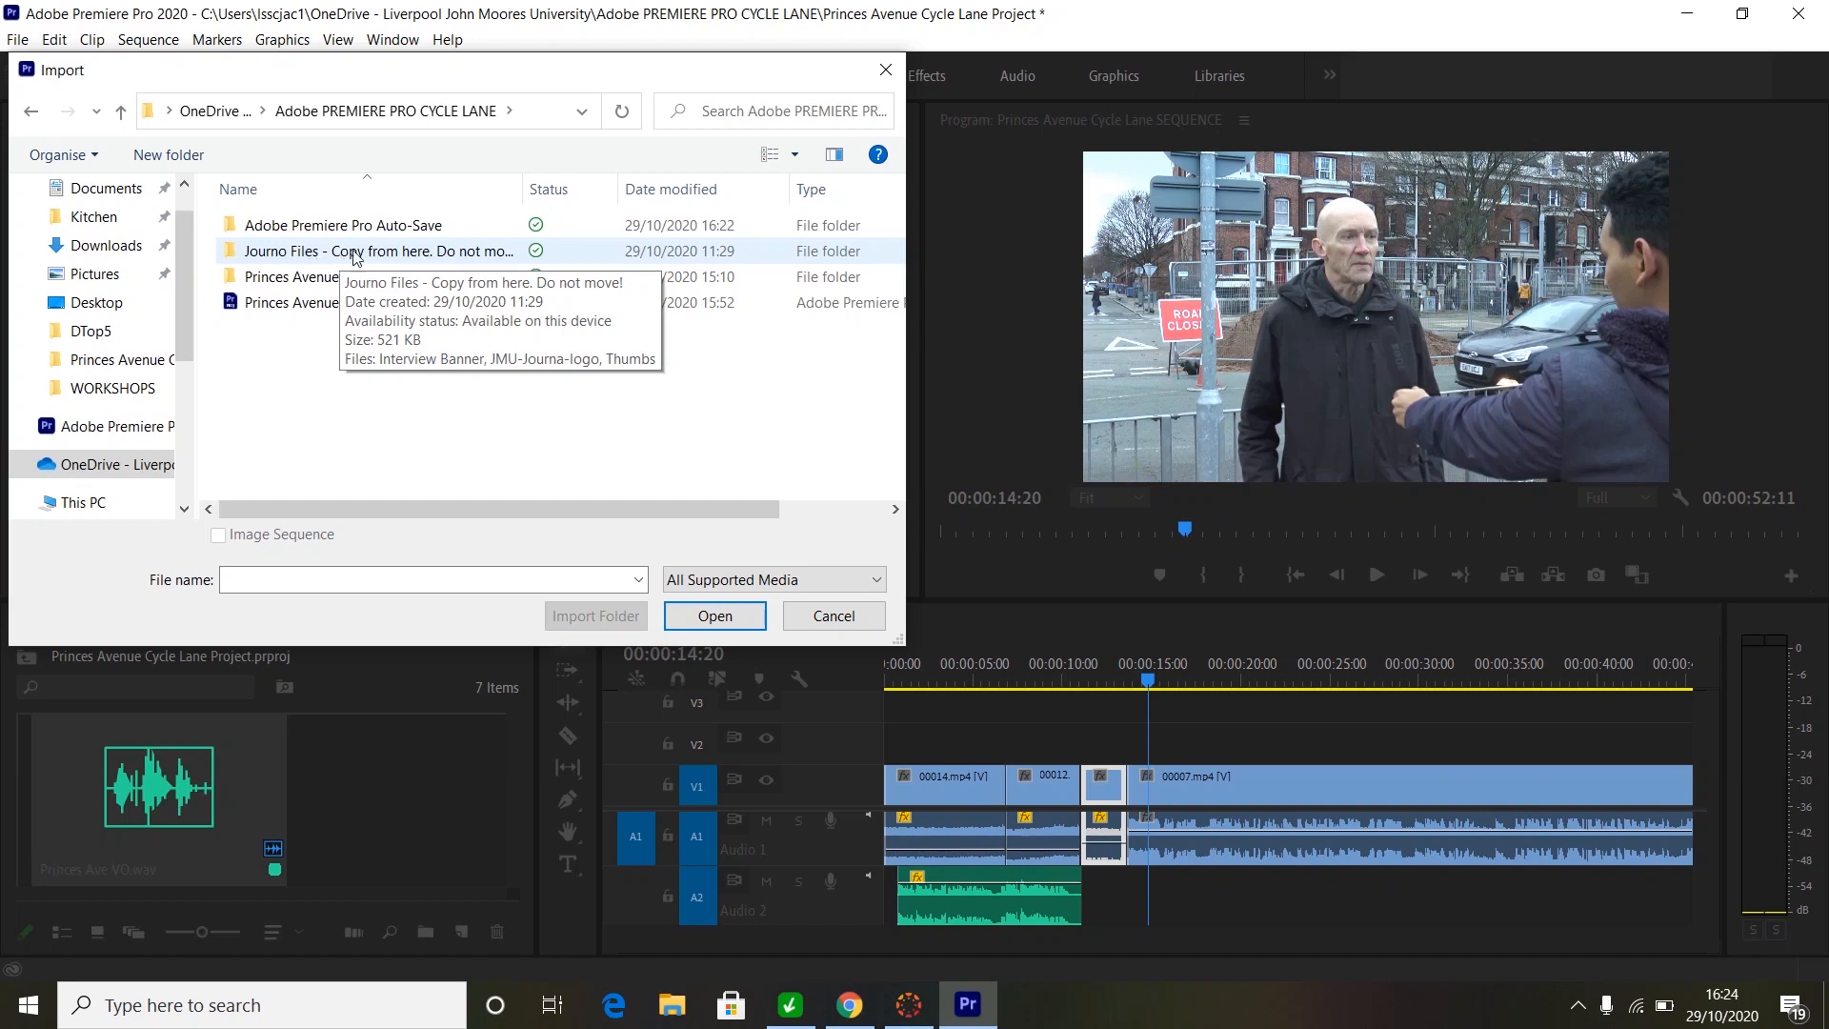
double_click(325, 251)
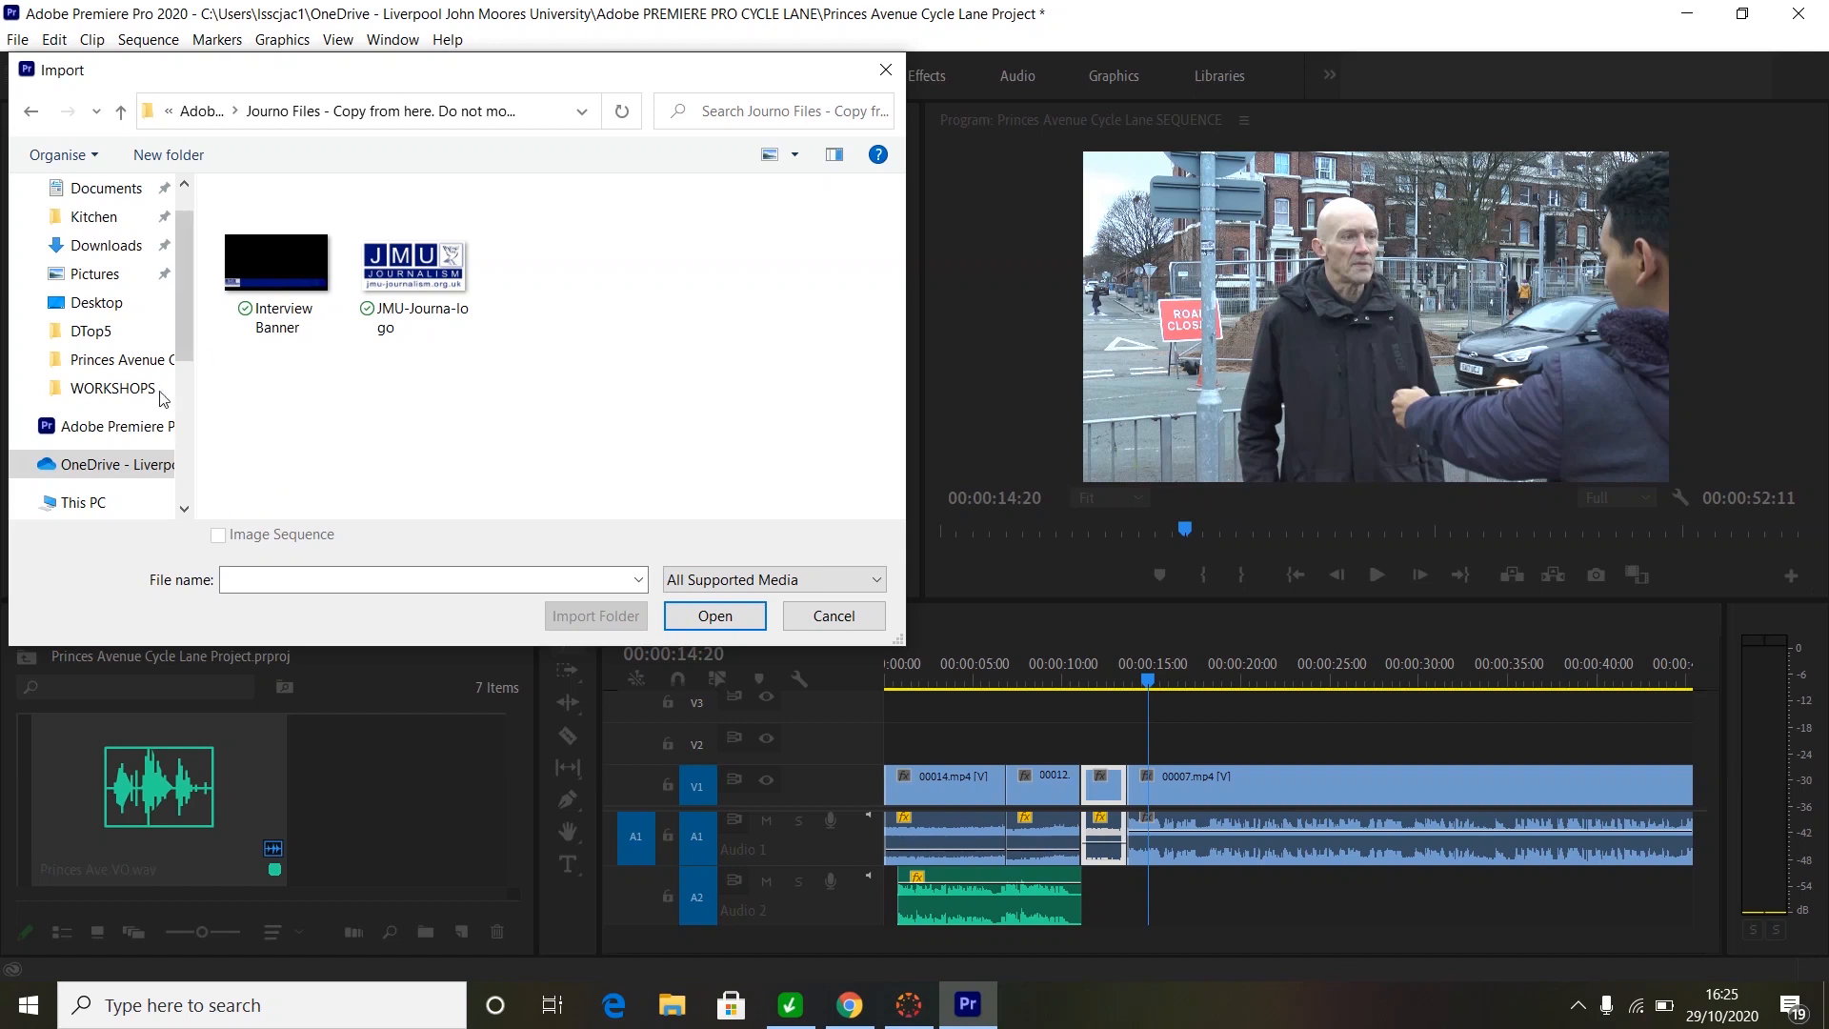
left_click(268, 257)
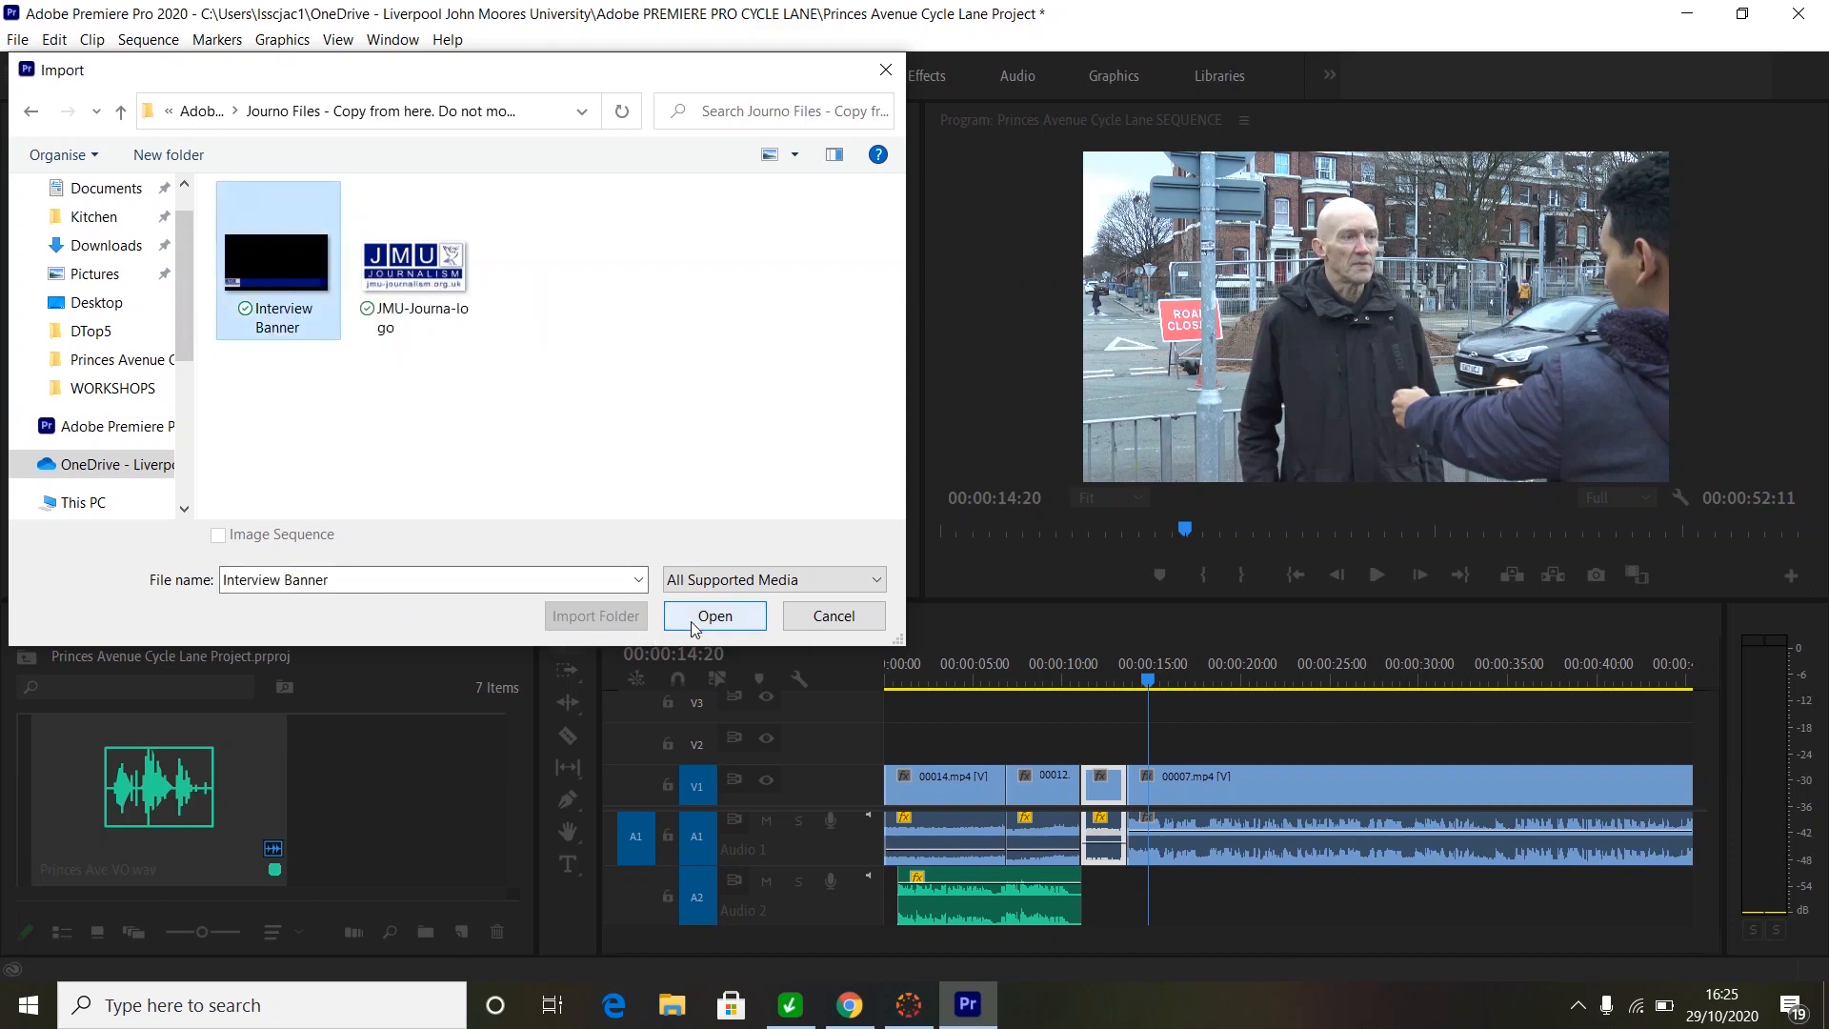
left_click(694, 618)
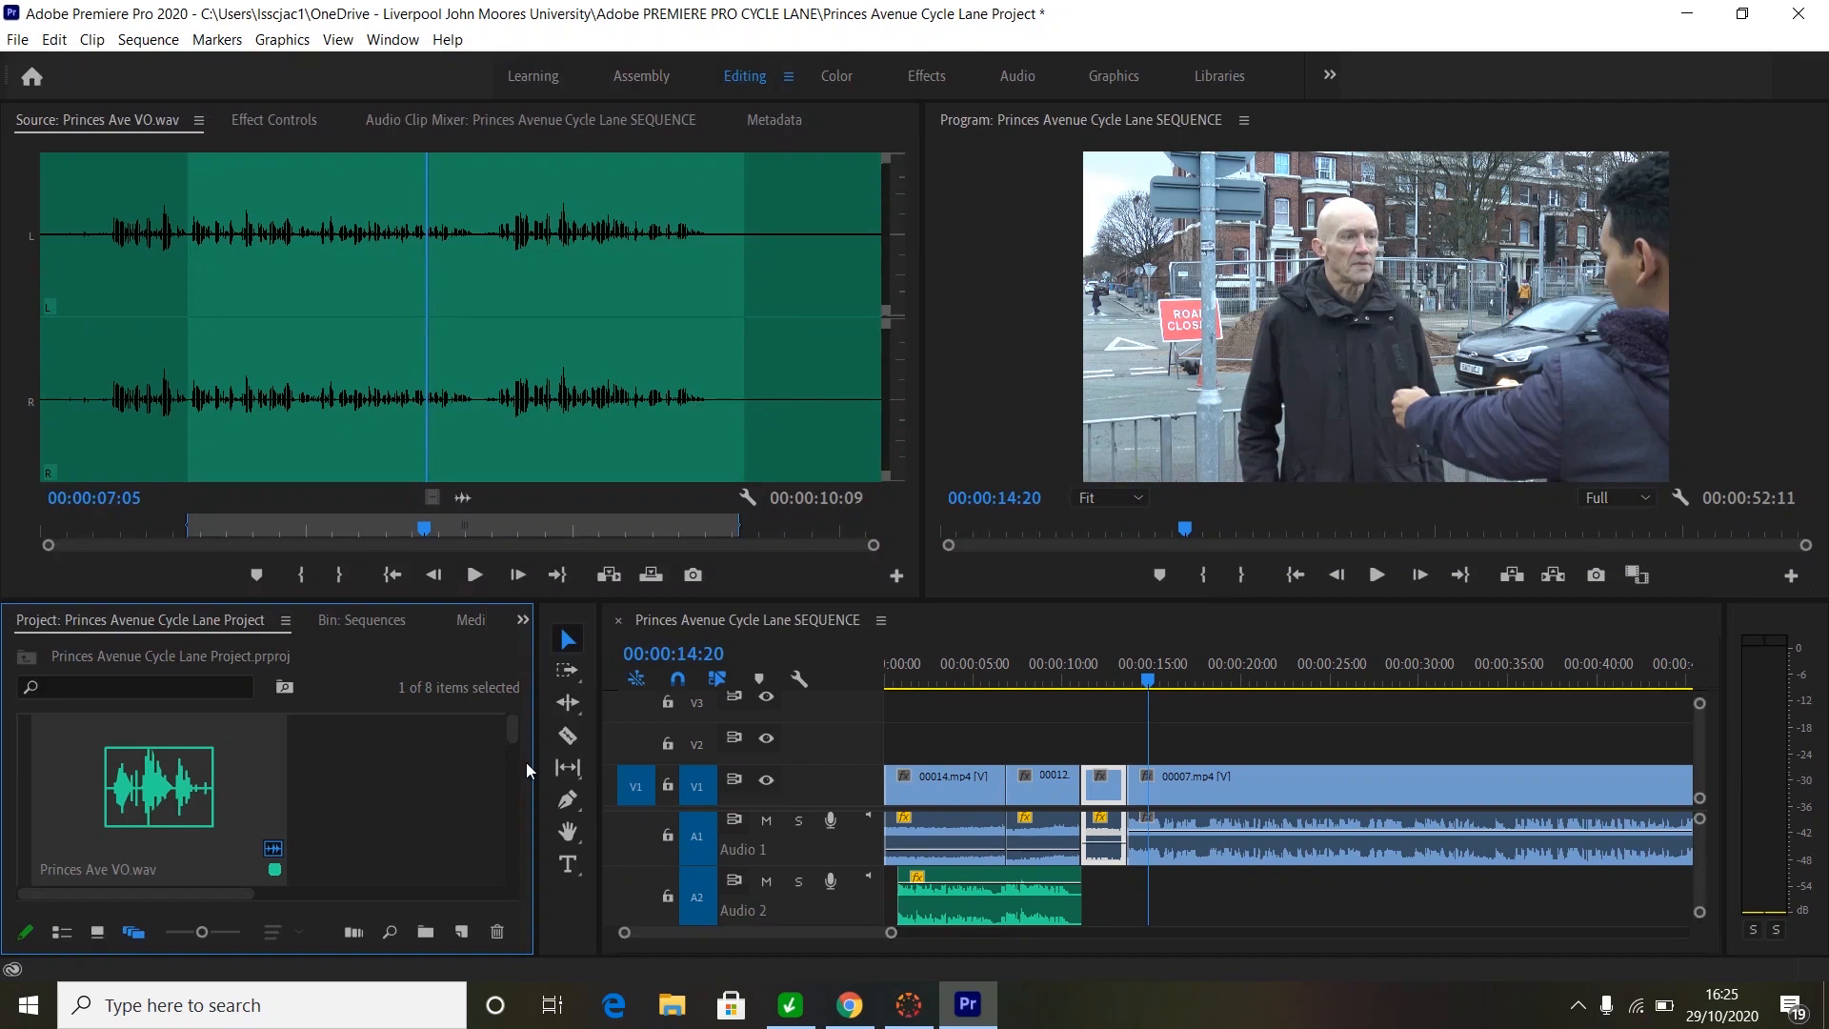
- Preview Interview Banner.png, place it on V2 above 00007.mp4, and scrub to 00:00:15:03
left_click_drag(511, 735, 492, 887)
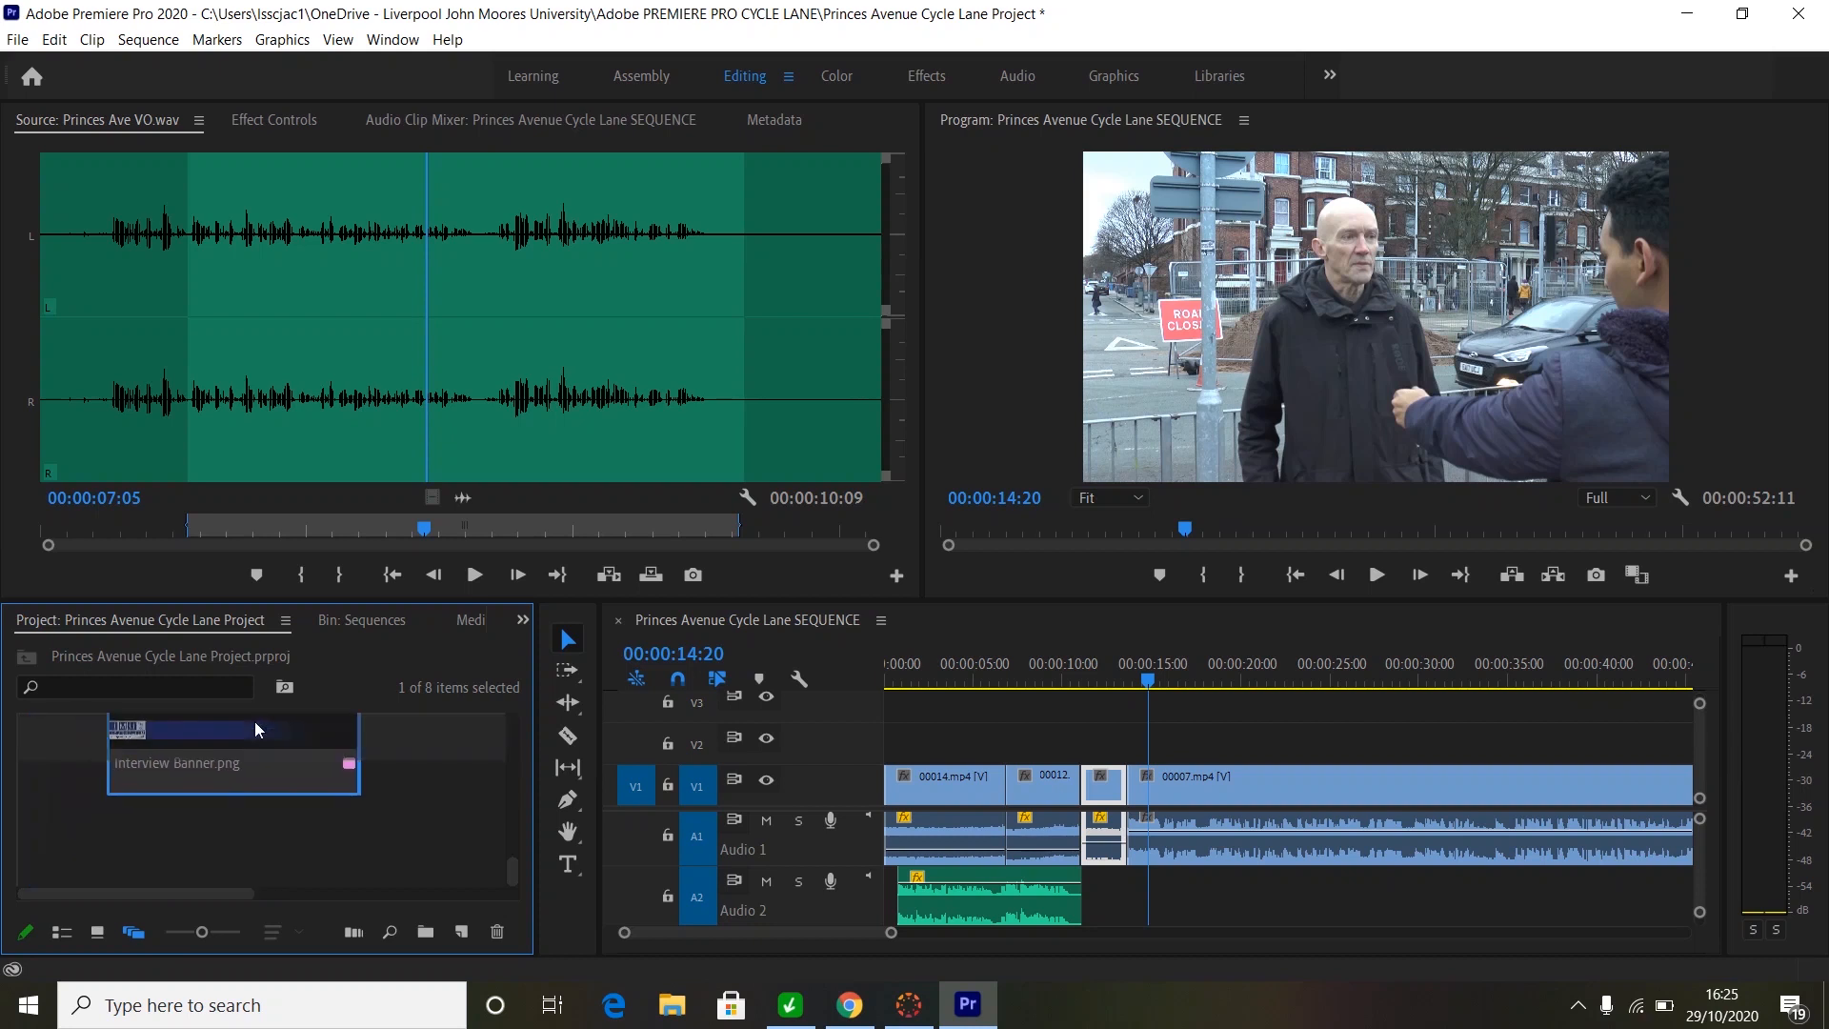
left_click_drag(204, 762, 477, 316)
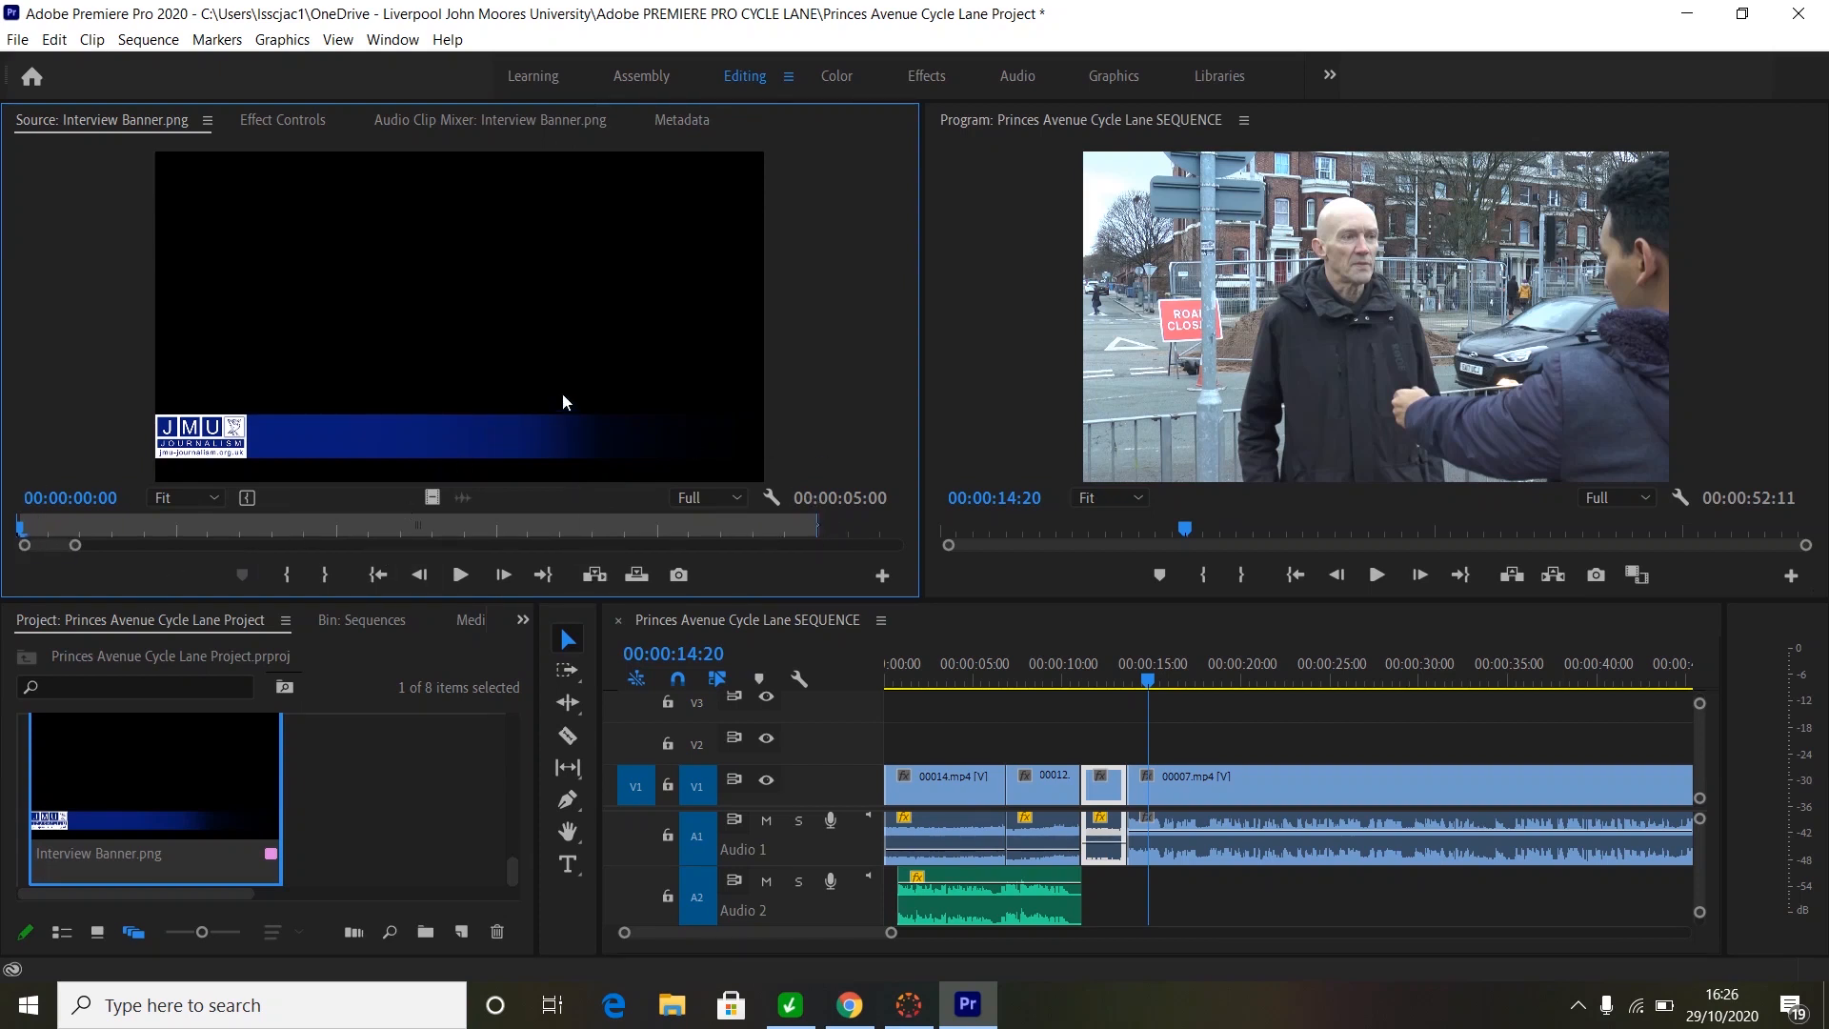
left_click_drag(483, 352, 1148, 745)
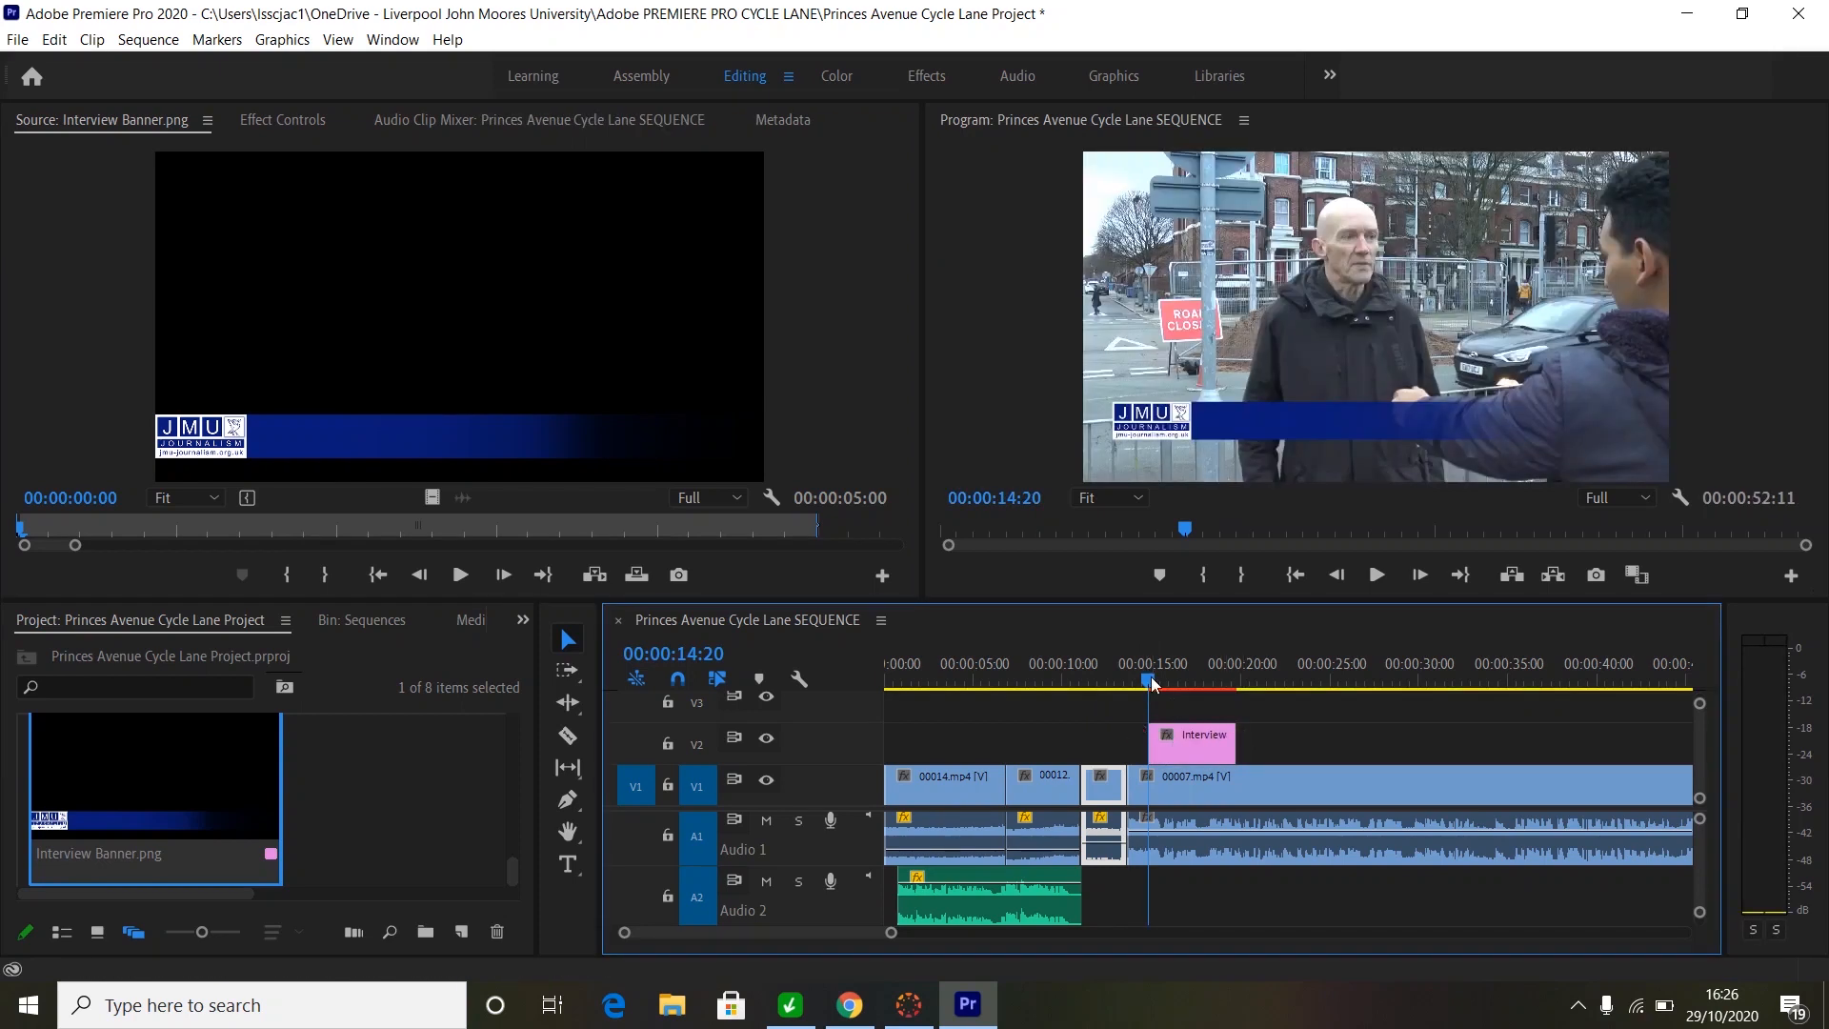
left_click_drag(1152, 684, 1155, 683)
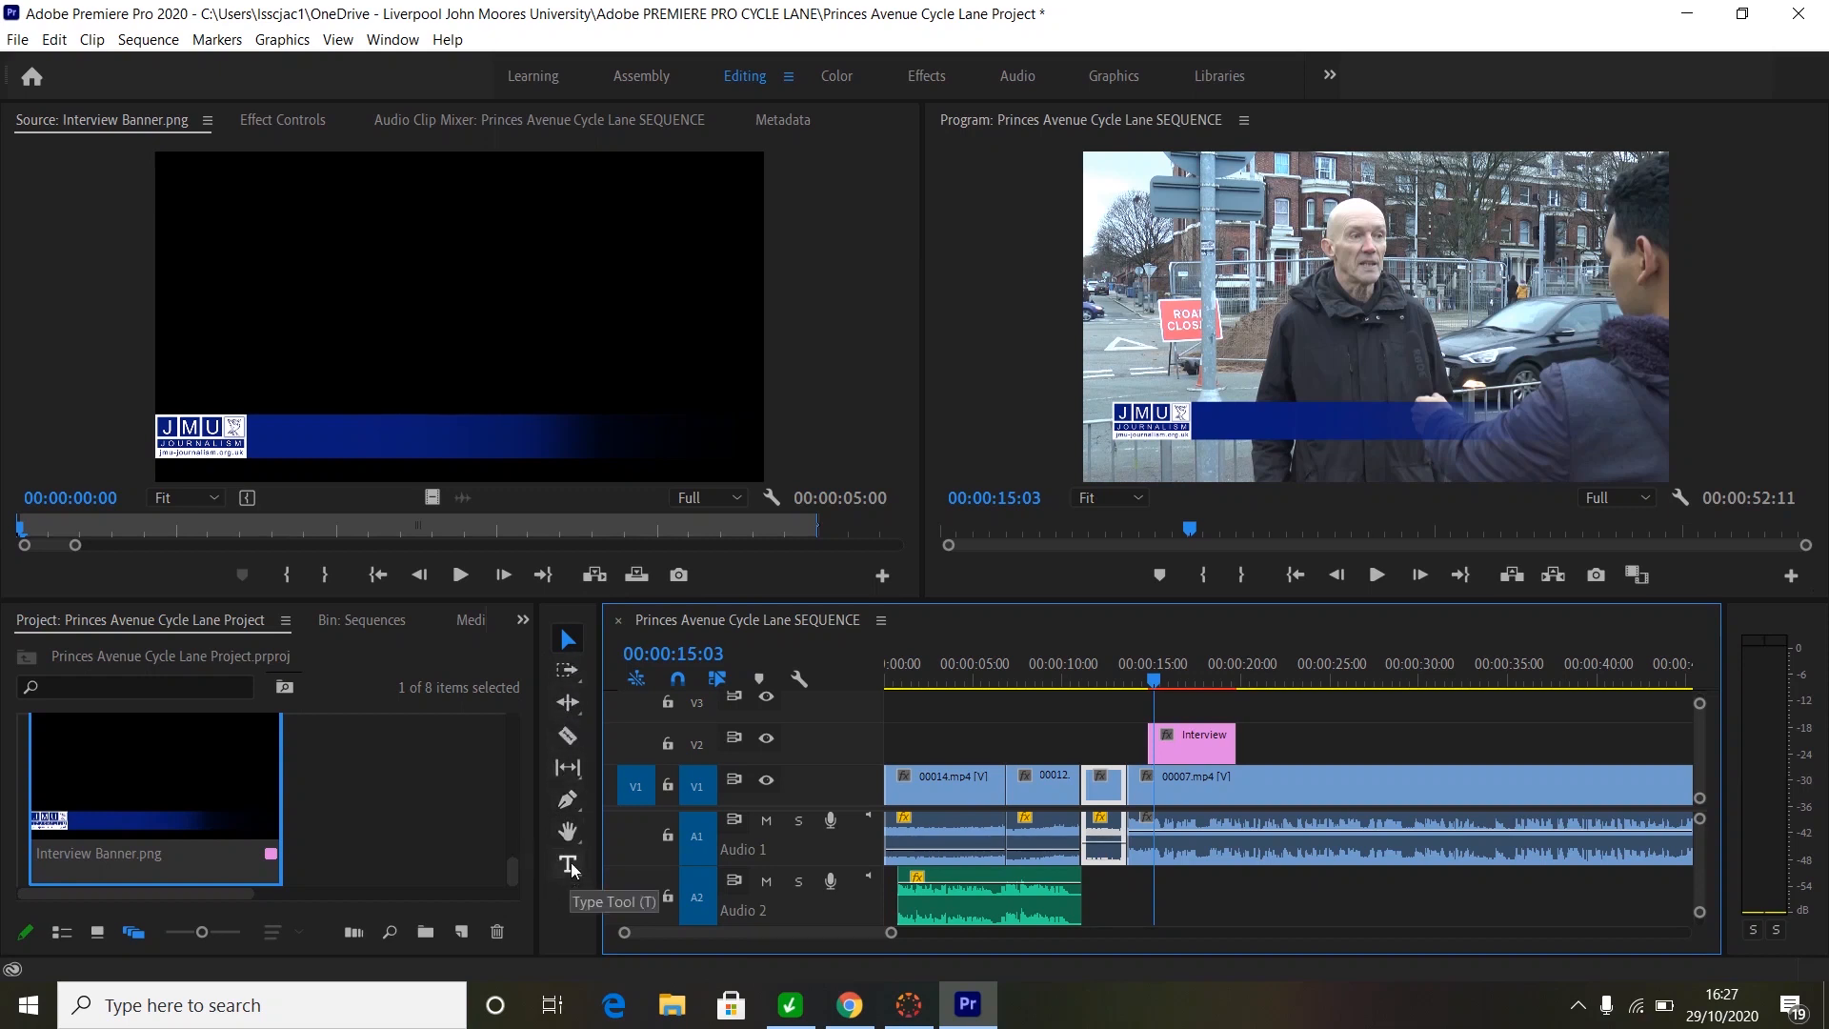
- Type the interviewee's name as a V3 text title and nudge it down onto the blue banner
left_click(568, 863)
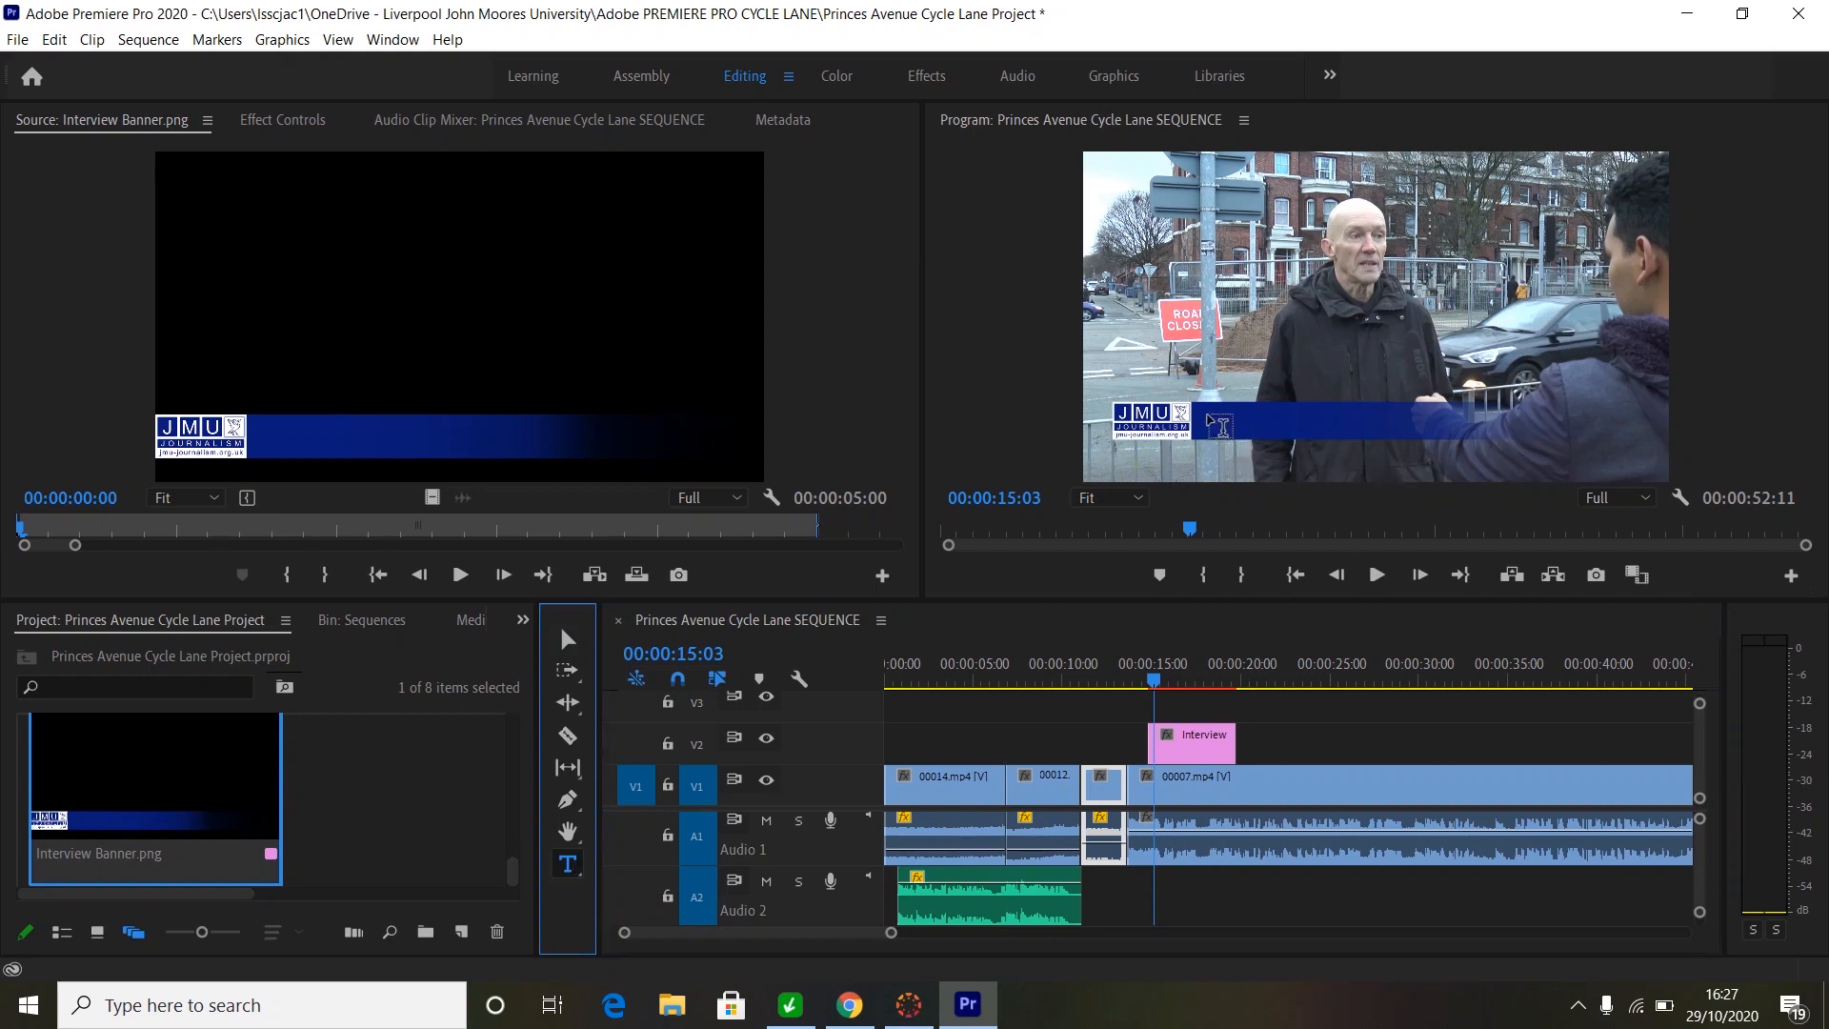
left_click(1216, 425)
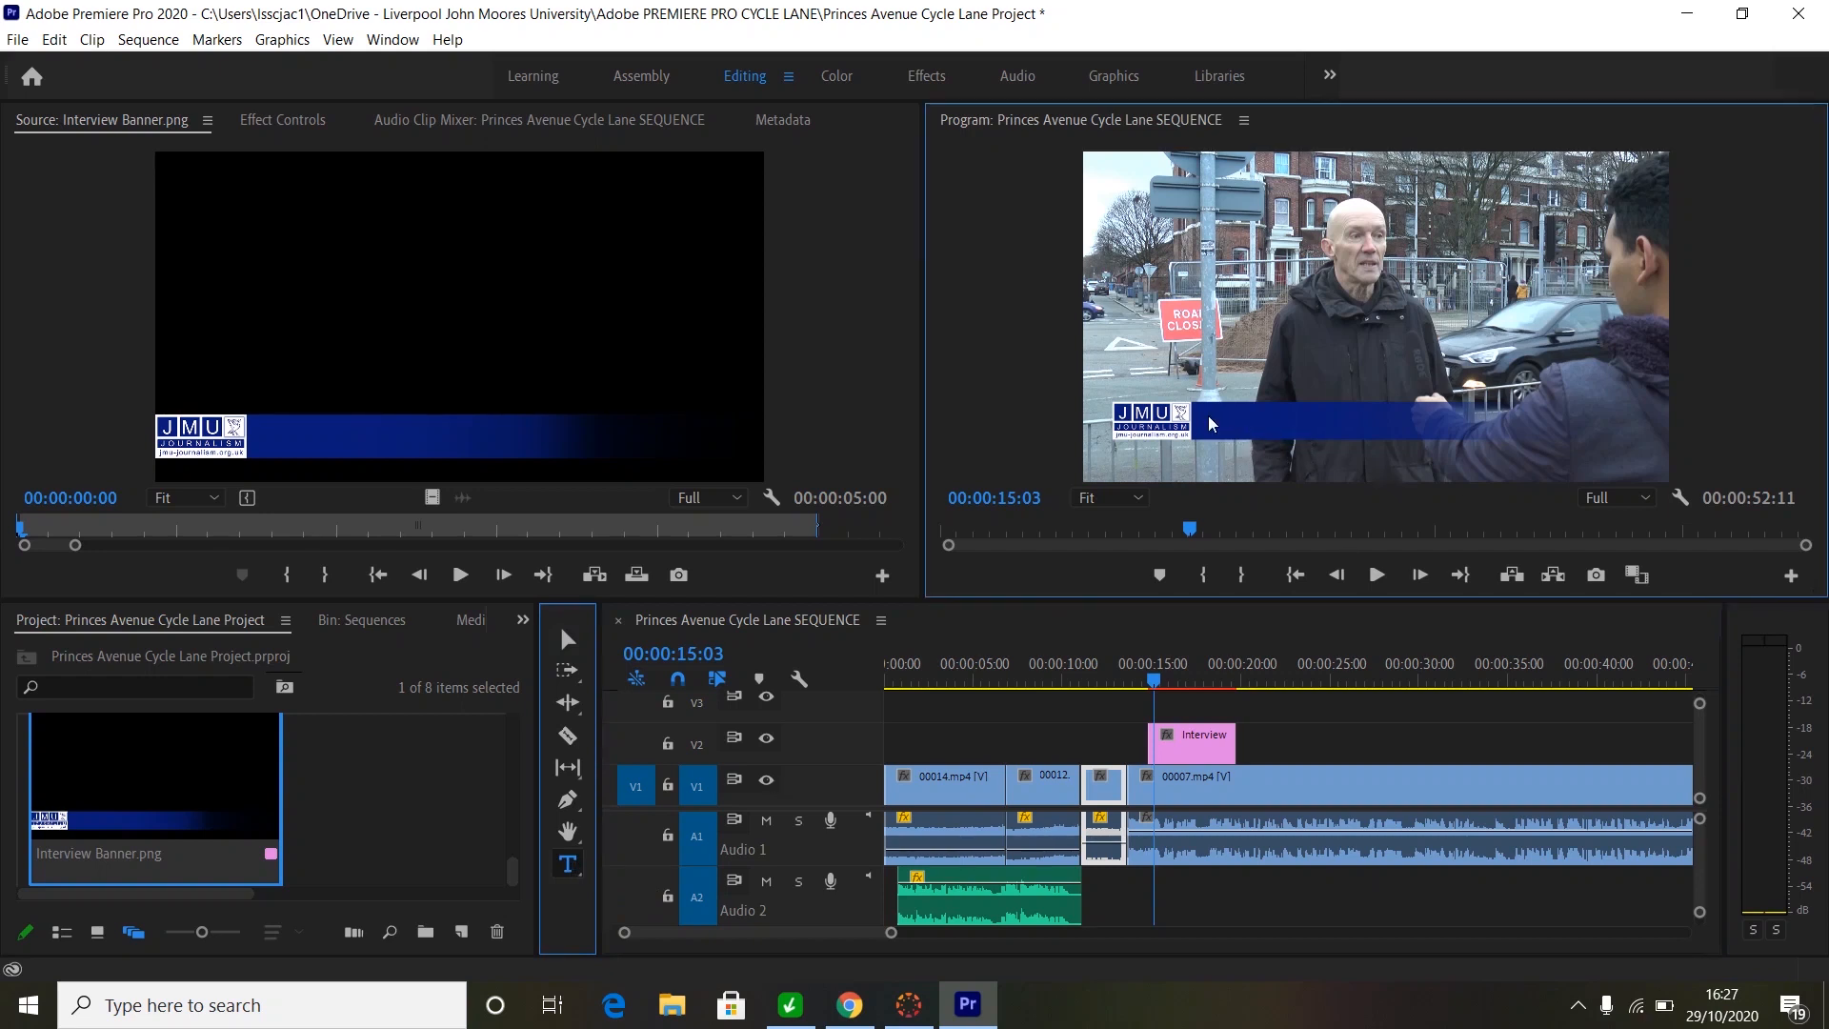
left_click(1212, 423)
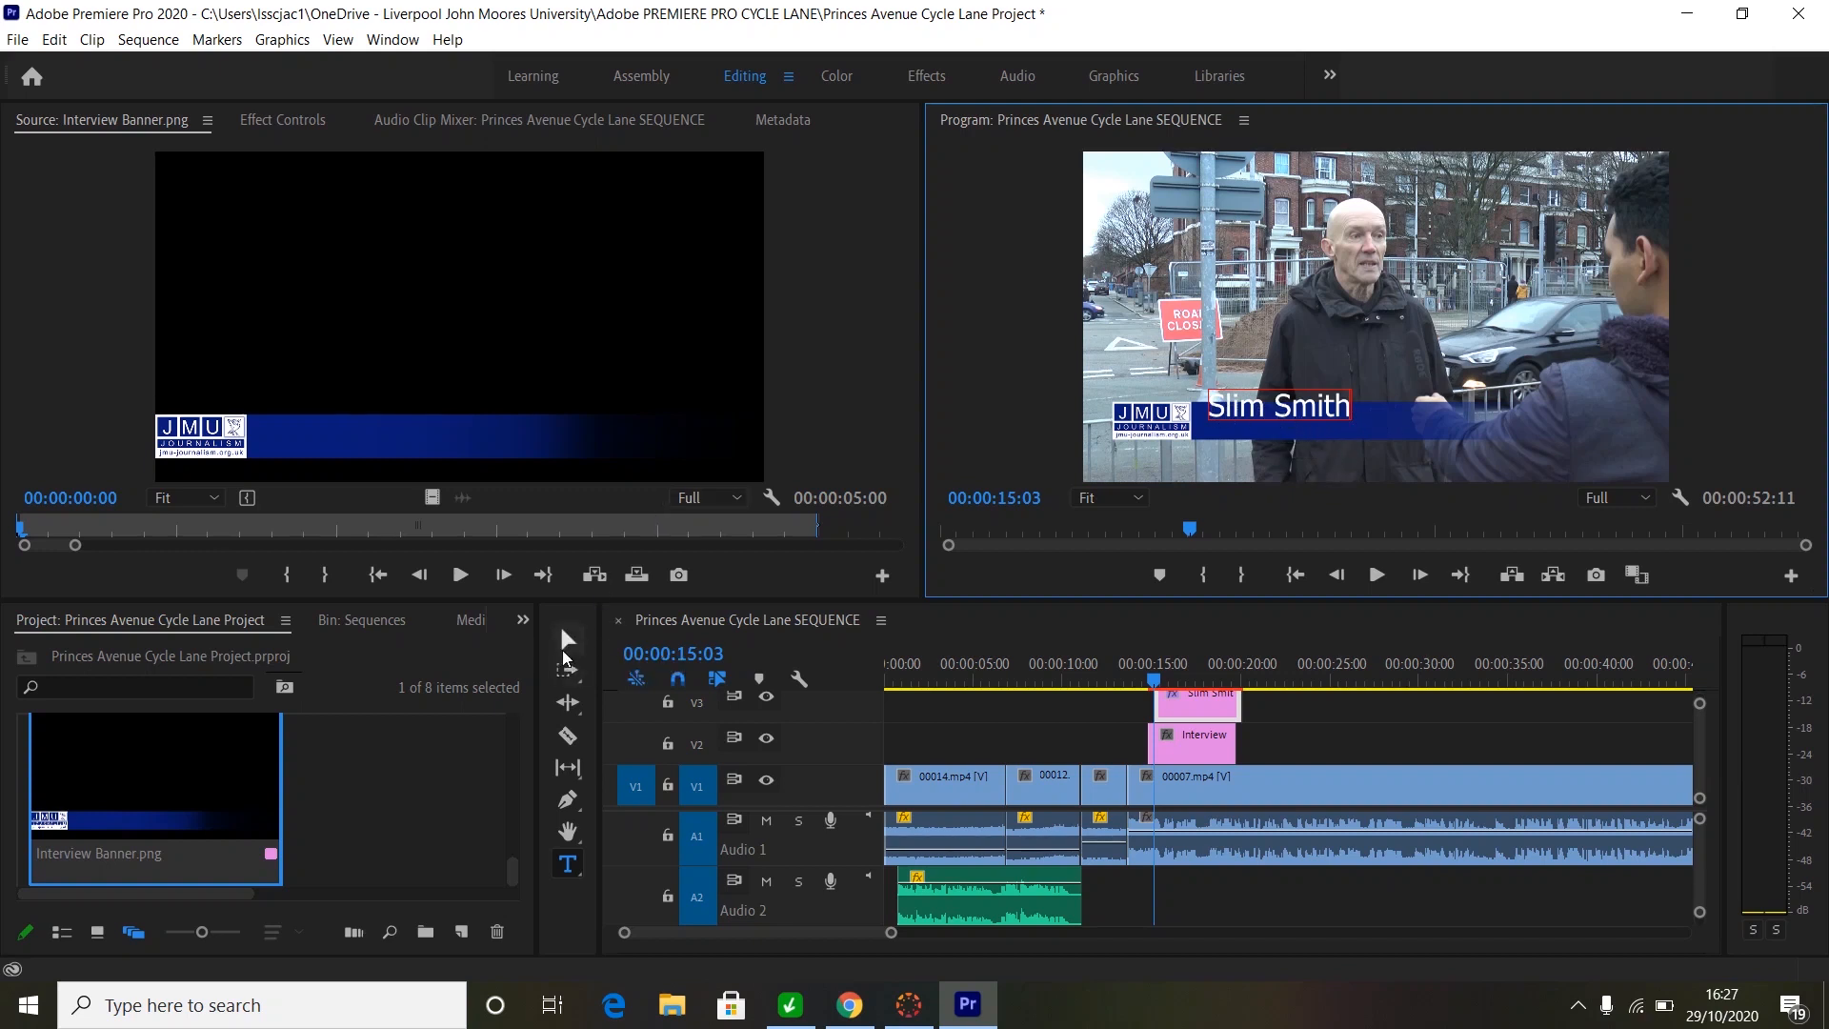
left_click(565, 636)
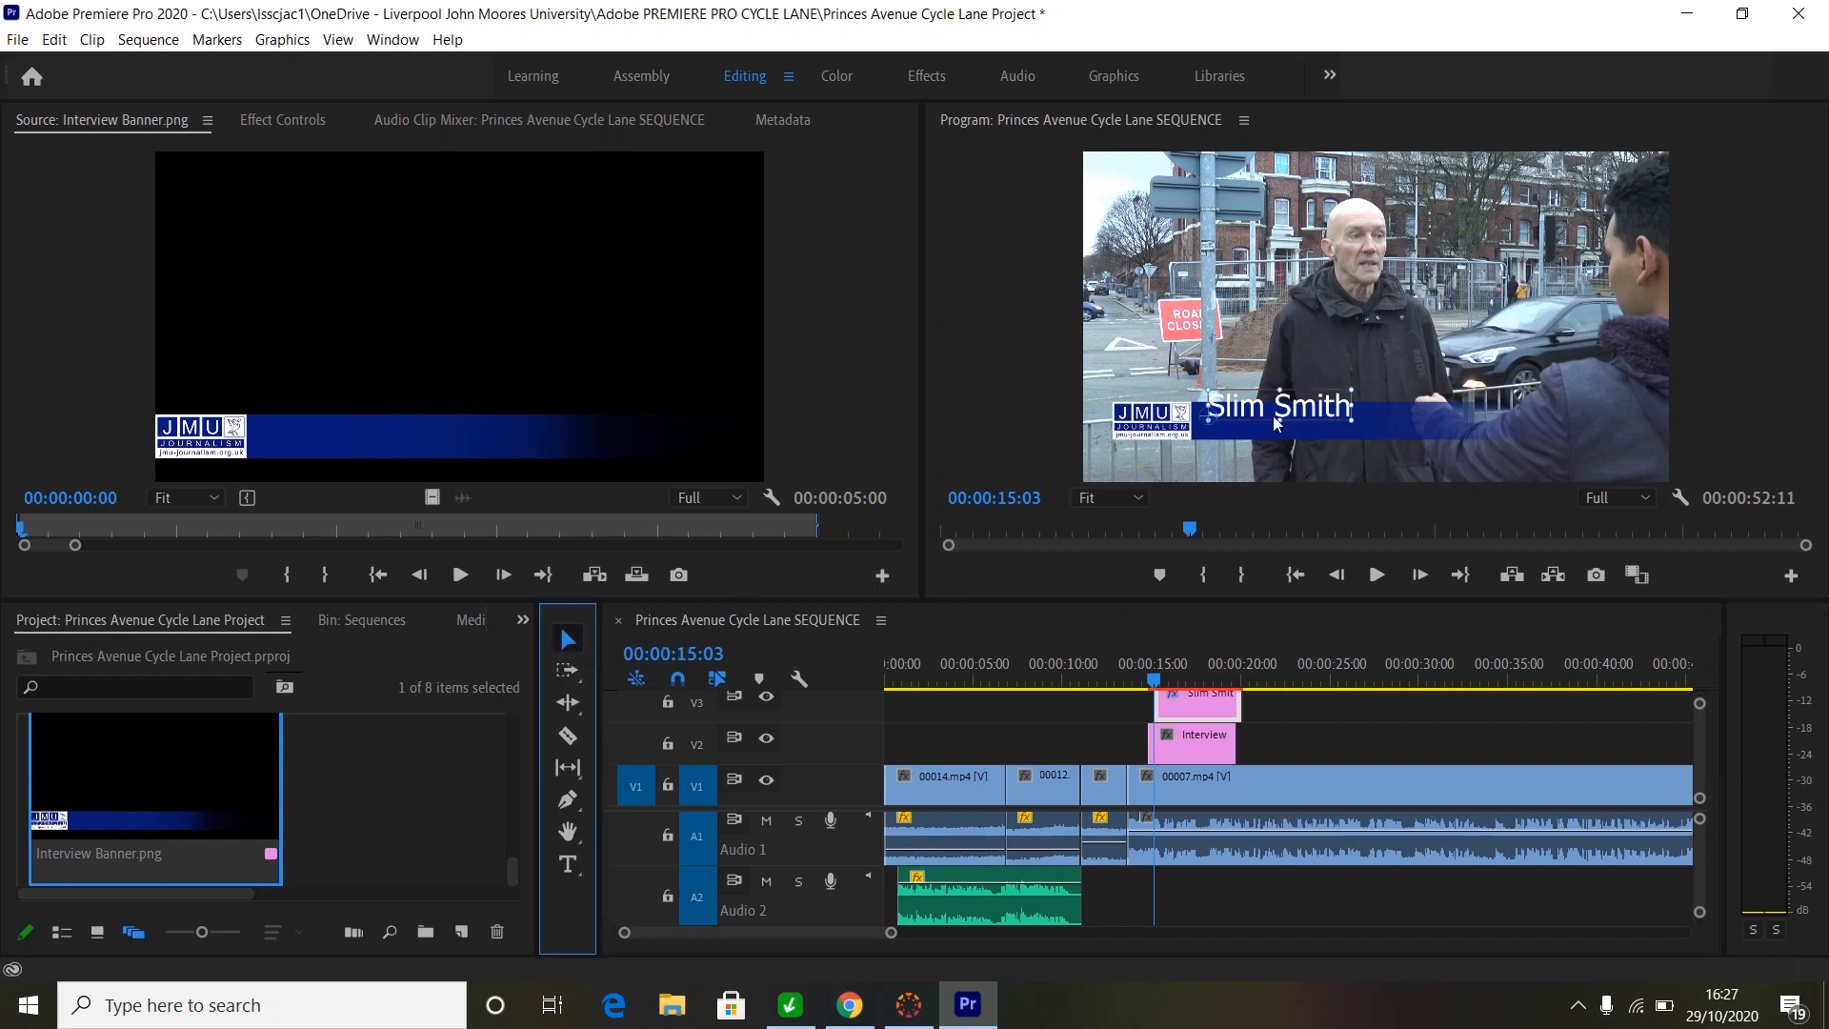
left_click_drag(1267, 411, 1263, 421)
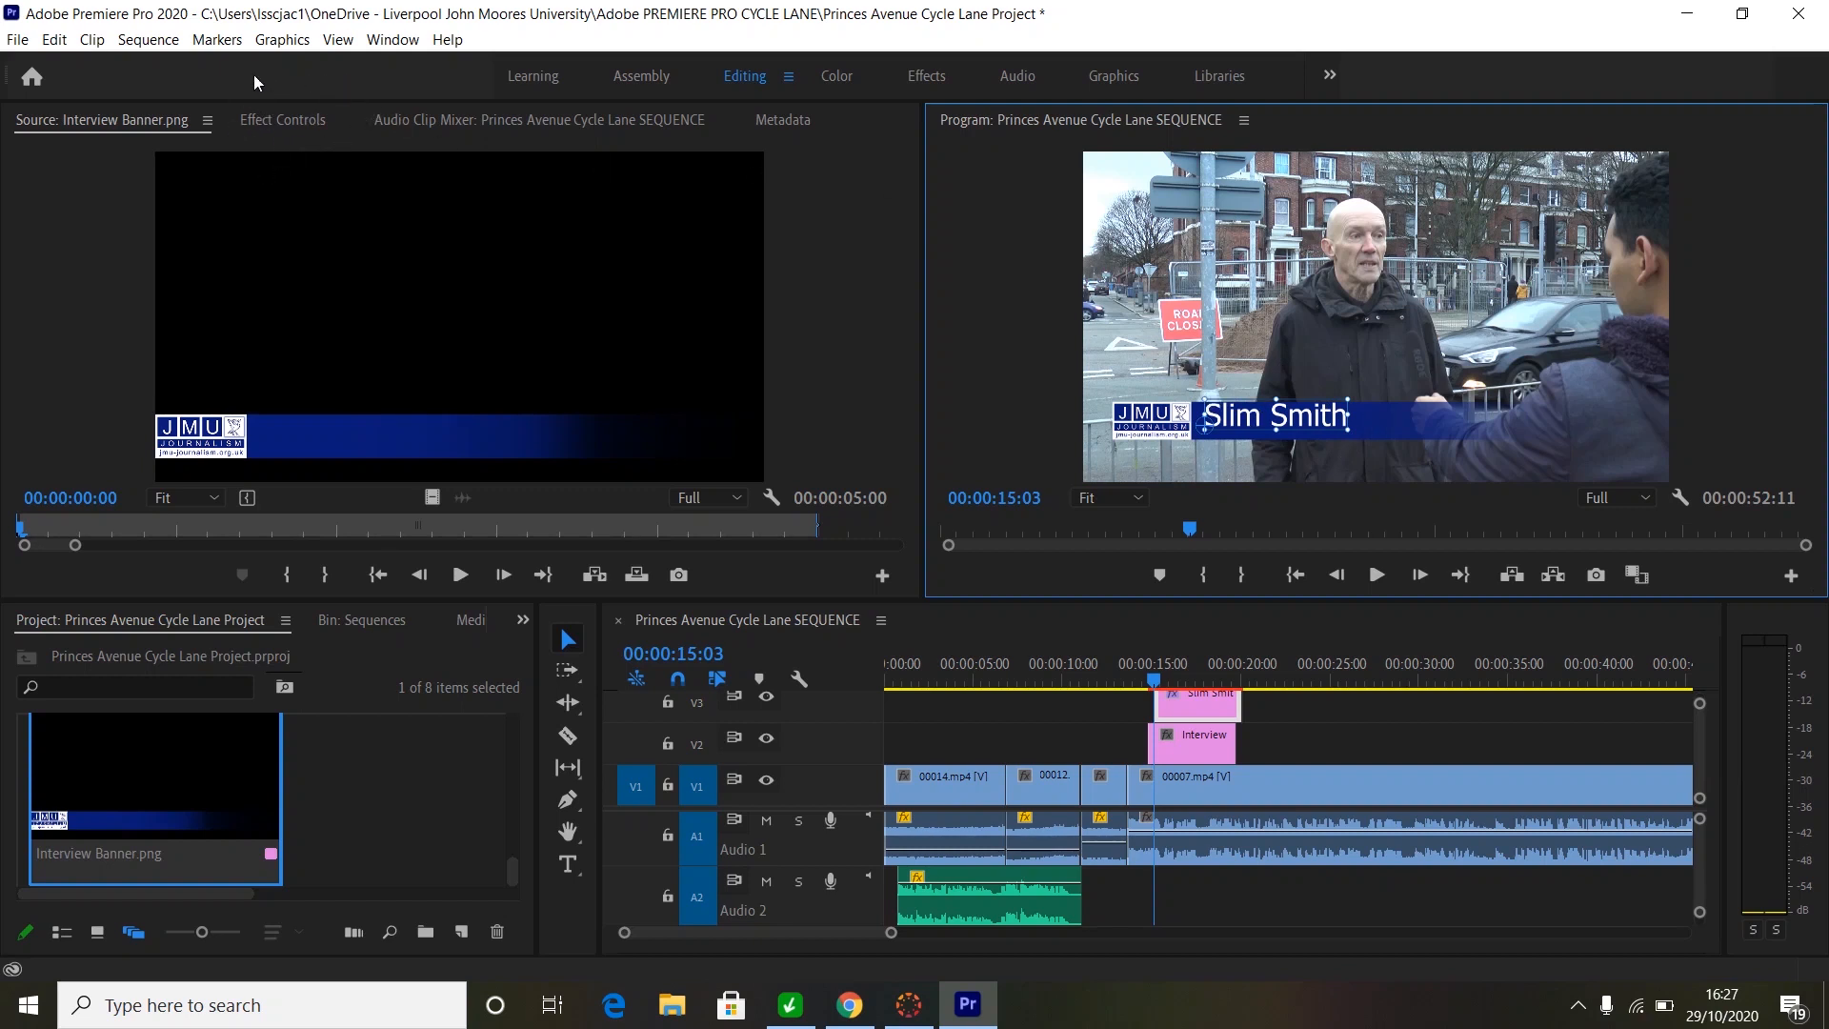
- Scale down the interviewee's name text on the banner via its corner handle
left_click(283, 123)
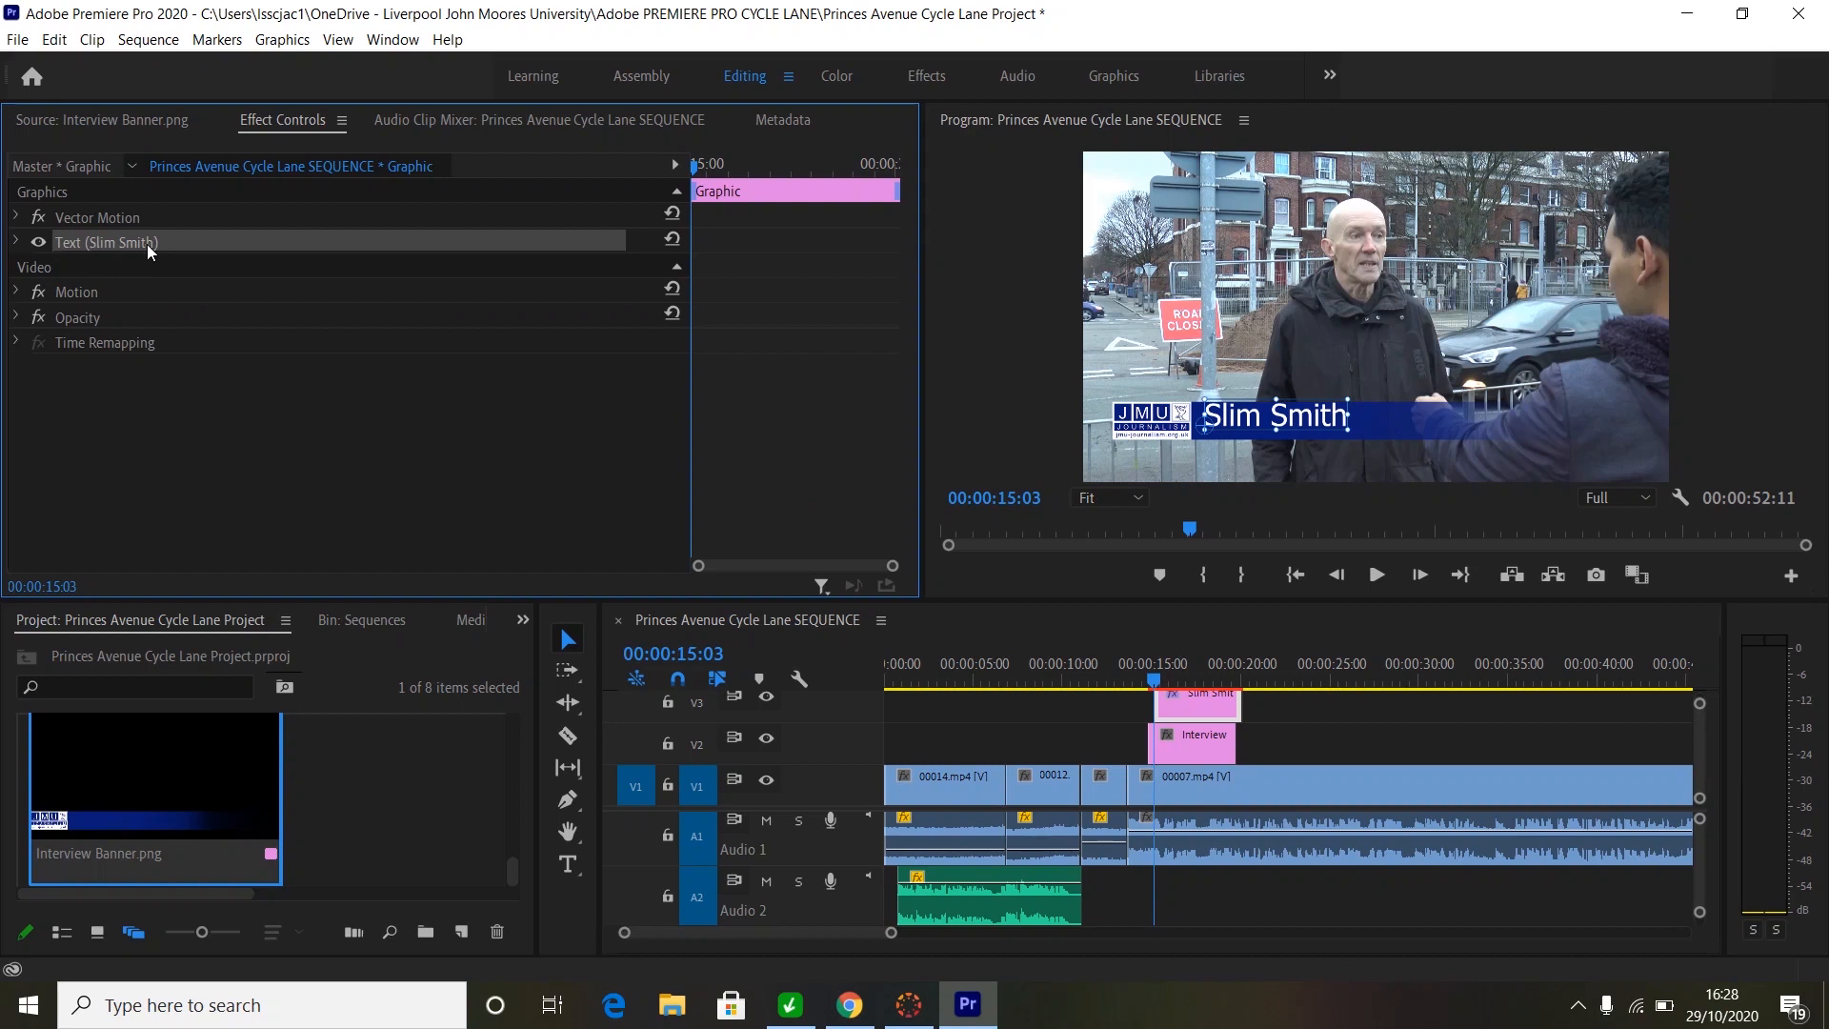
left_click(17, 242)
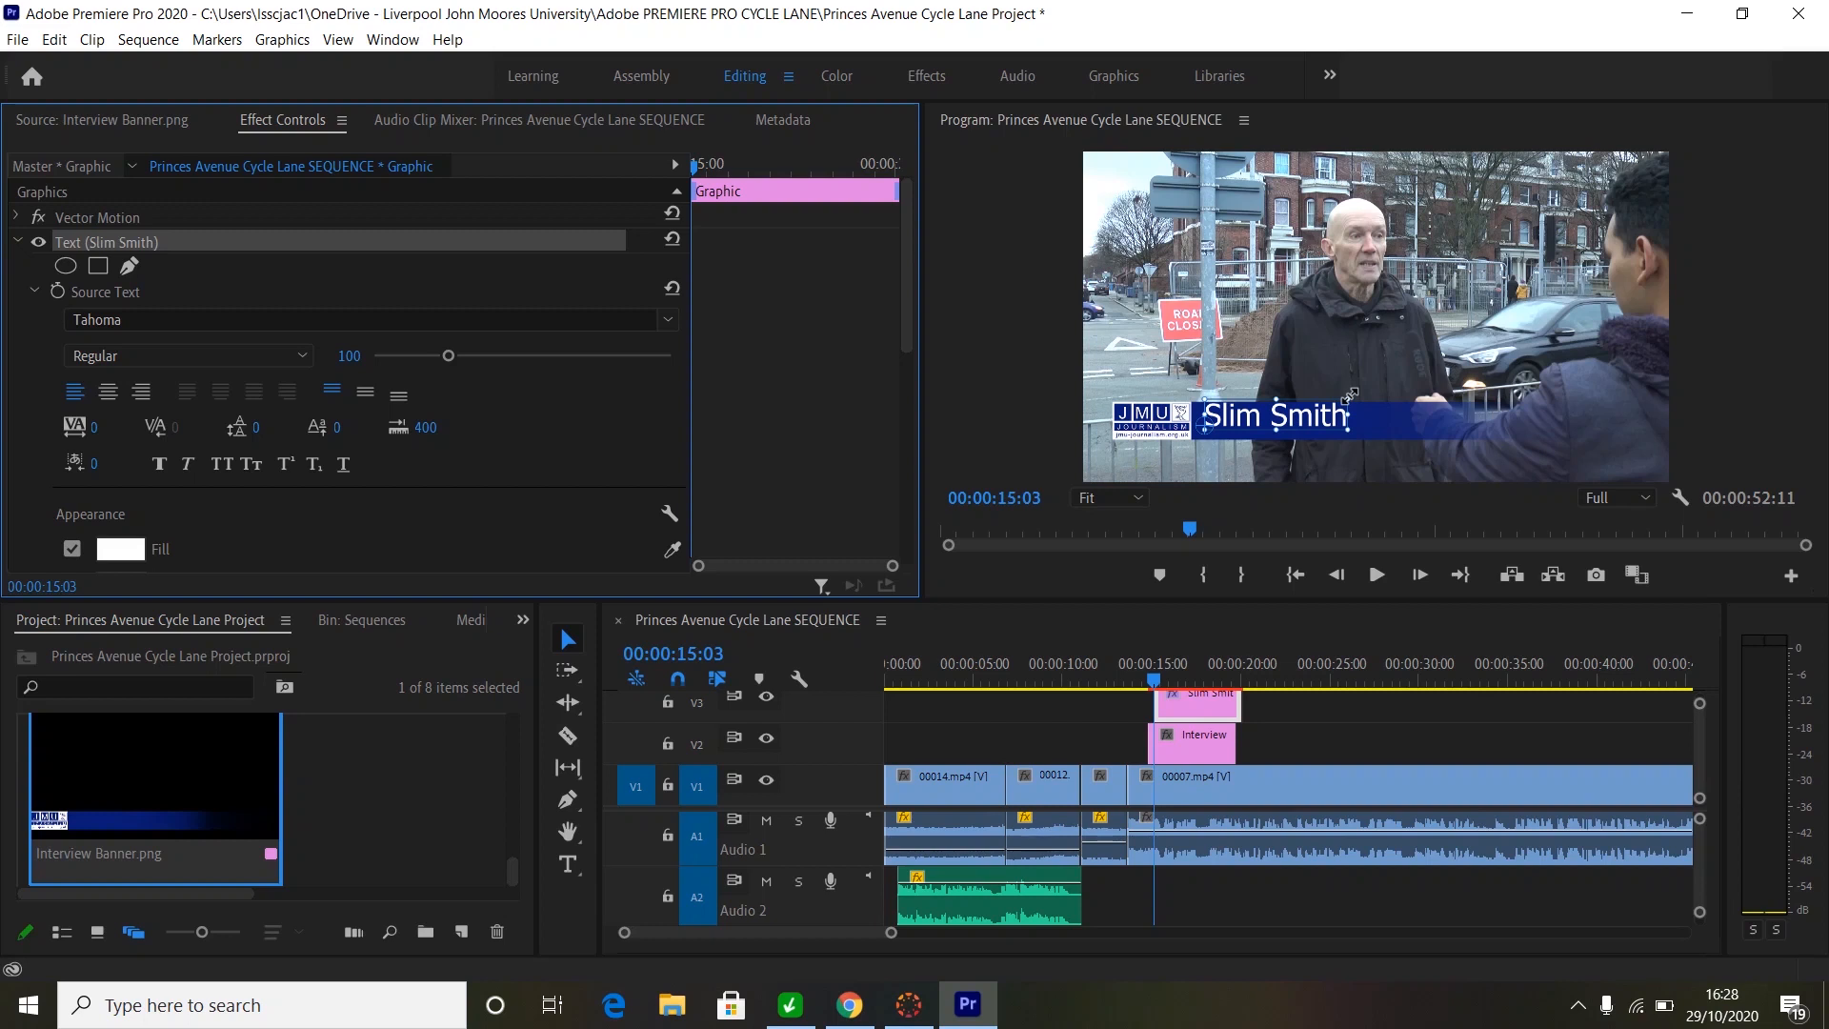
left_click(1350, 393)
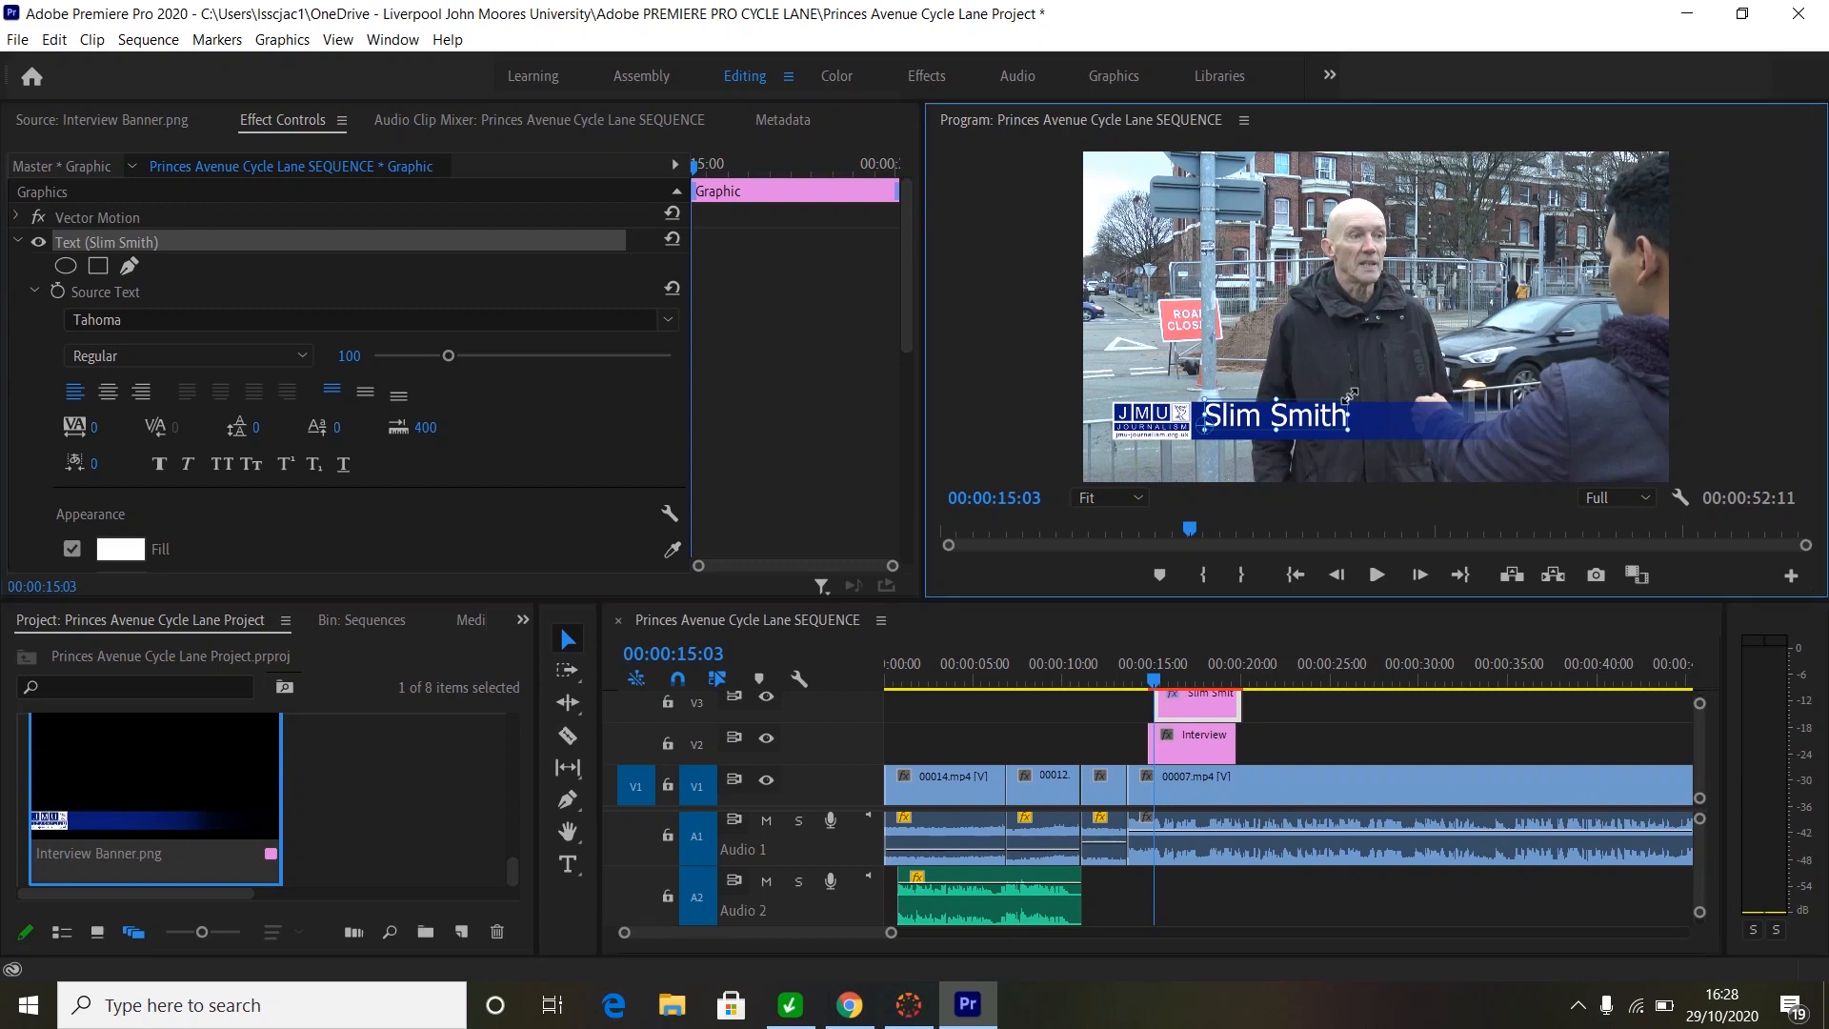
mouse_move(1350, 393)
left_mouse_down()
mouse_move(1322, 412)
mouse_move(1375, 396)
mouse_move(1341, 412)
left_mouse_up()
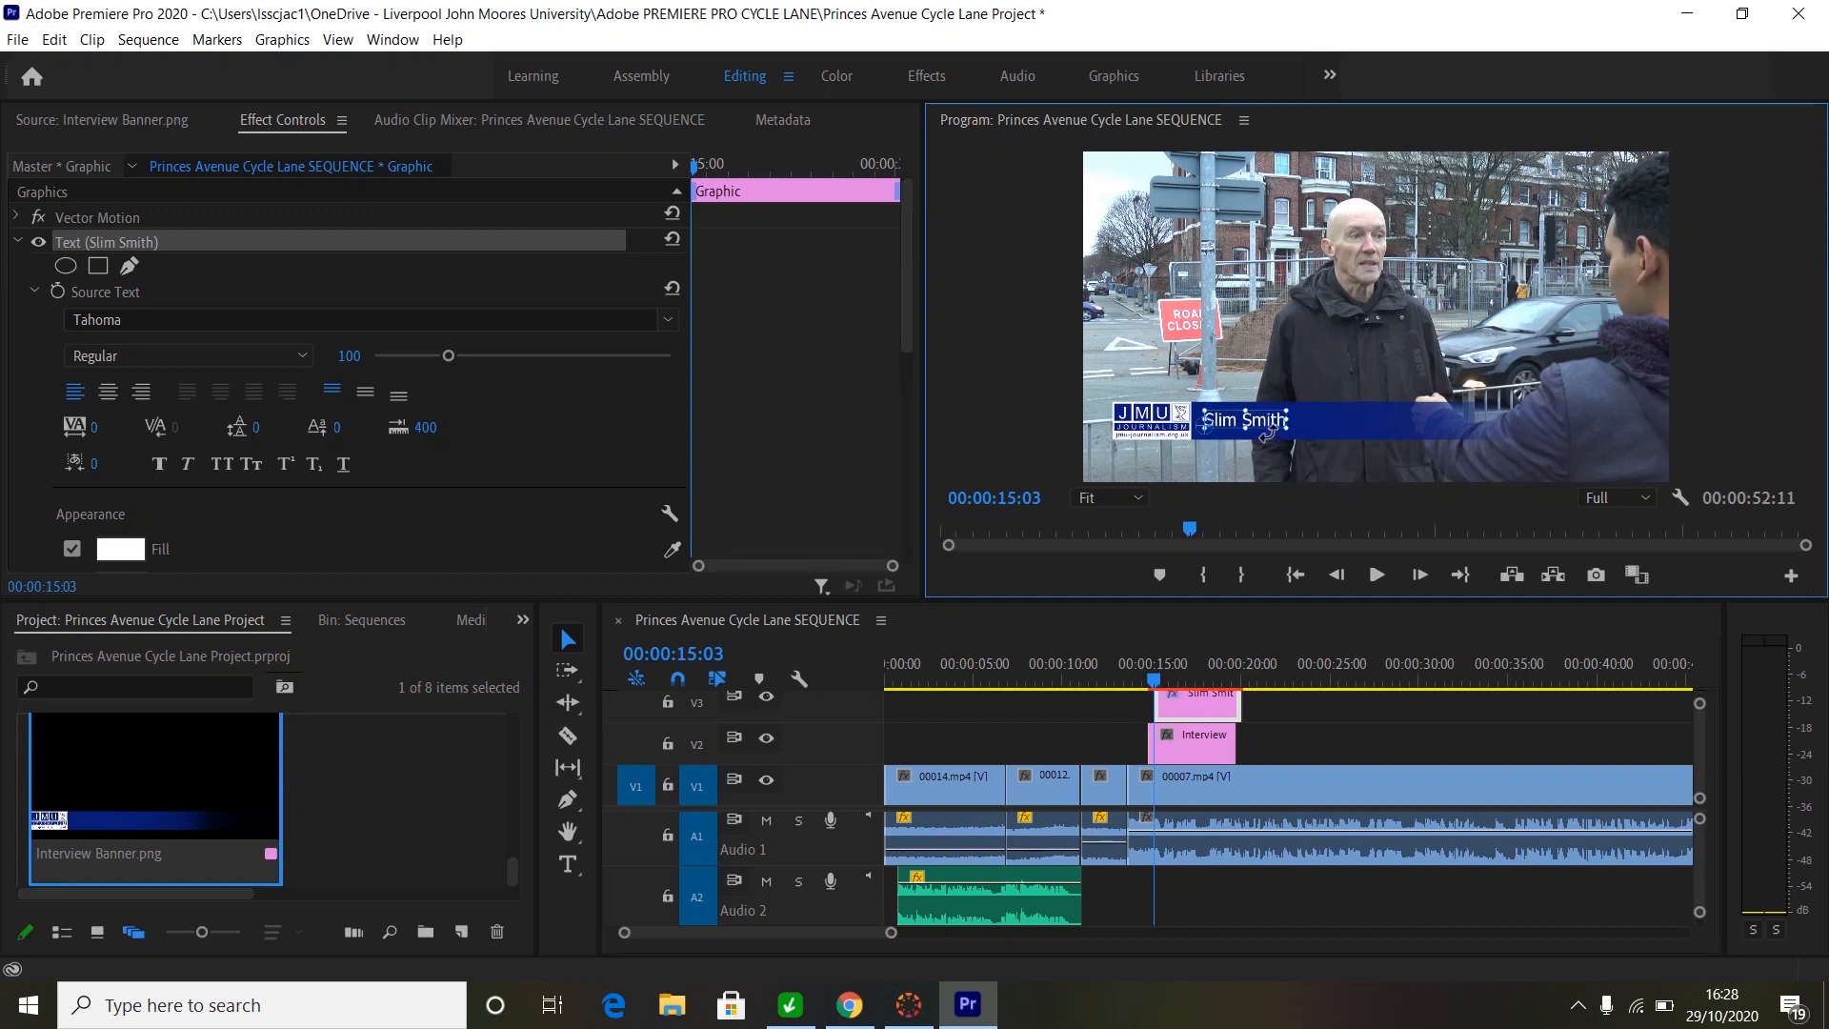
- Nudge the name text slightly up and left on the blue bar
left_click(569, 640)
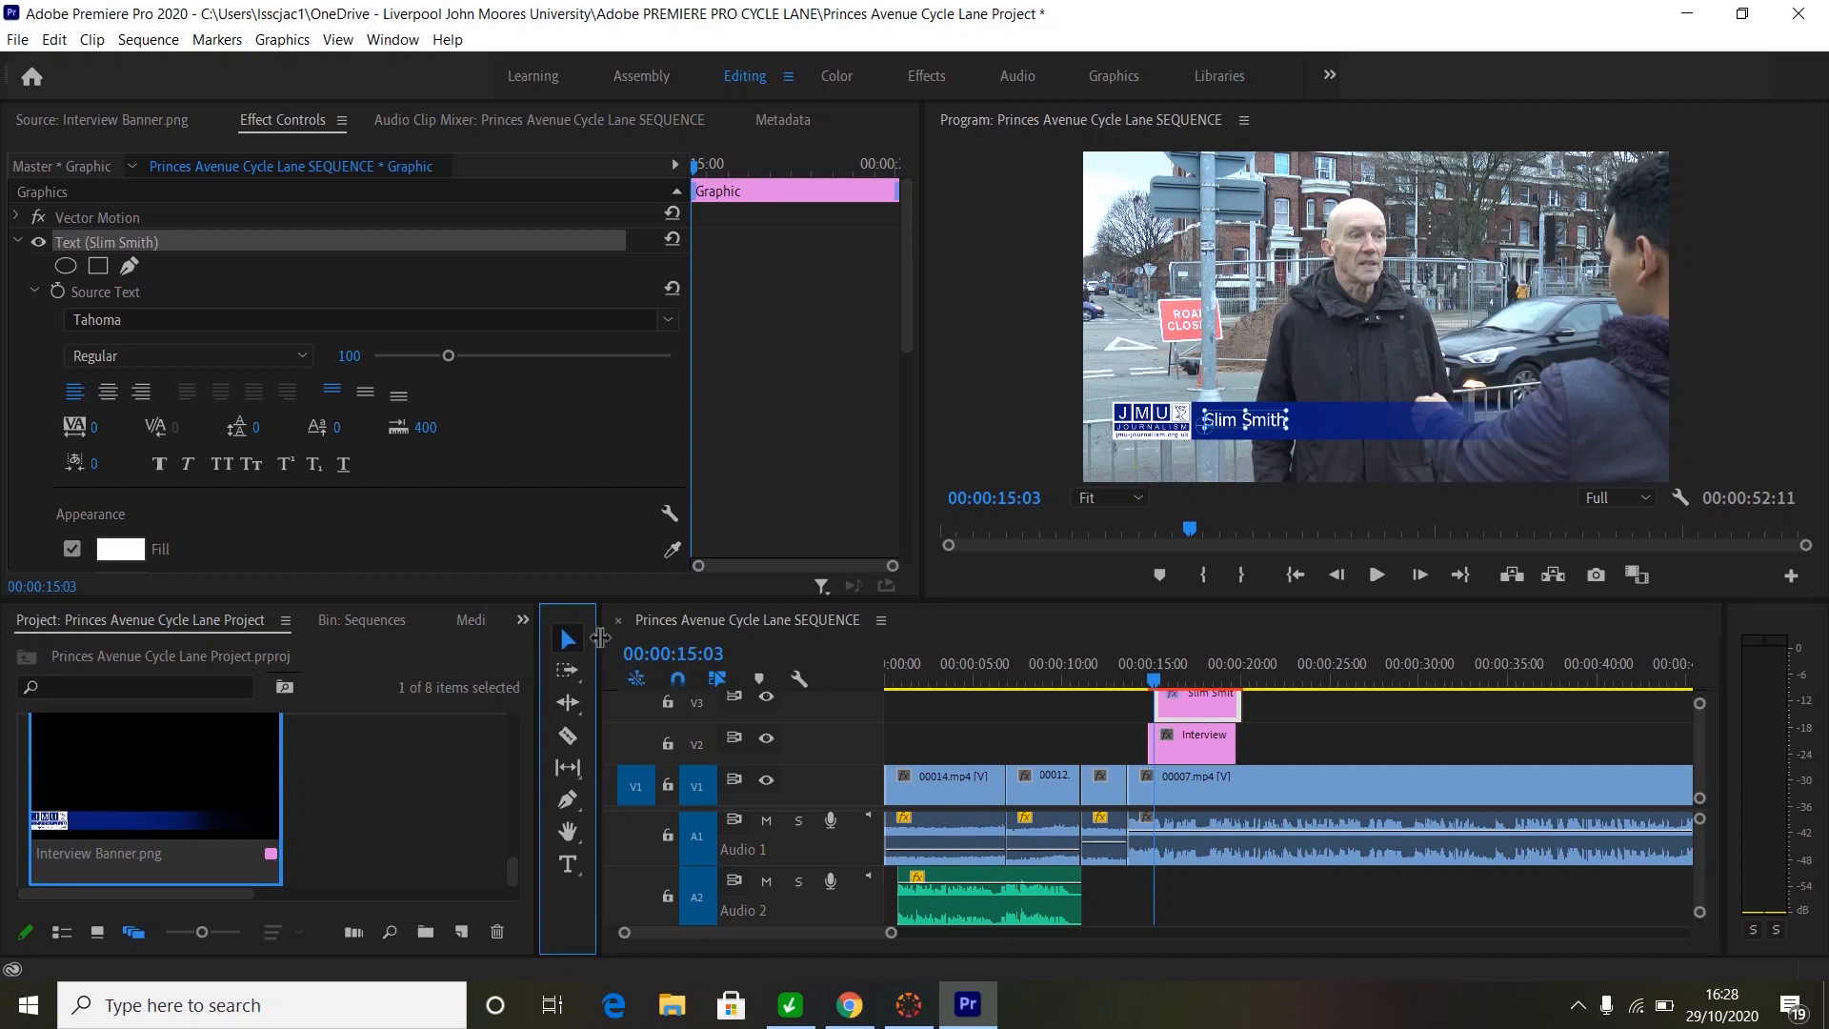
left_click(1266, 428)
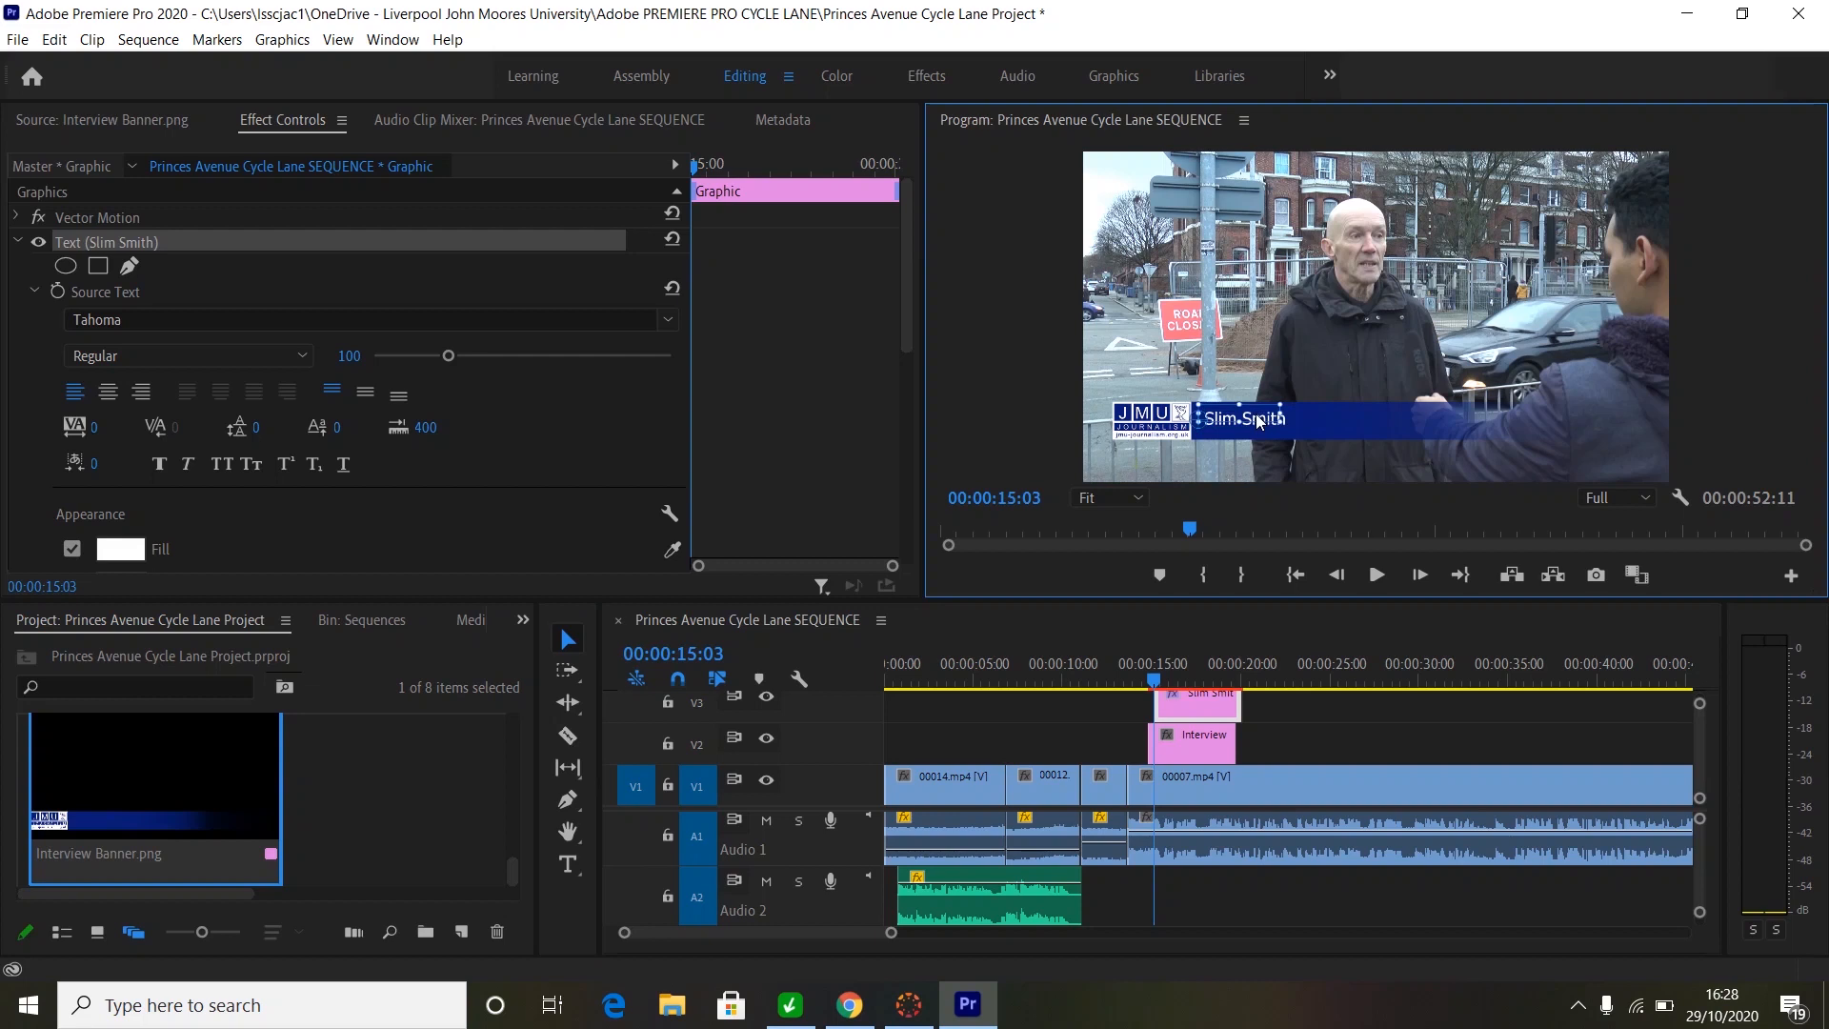
left_click_drag(1257, 415, 1255, 417)
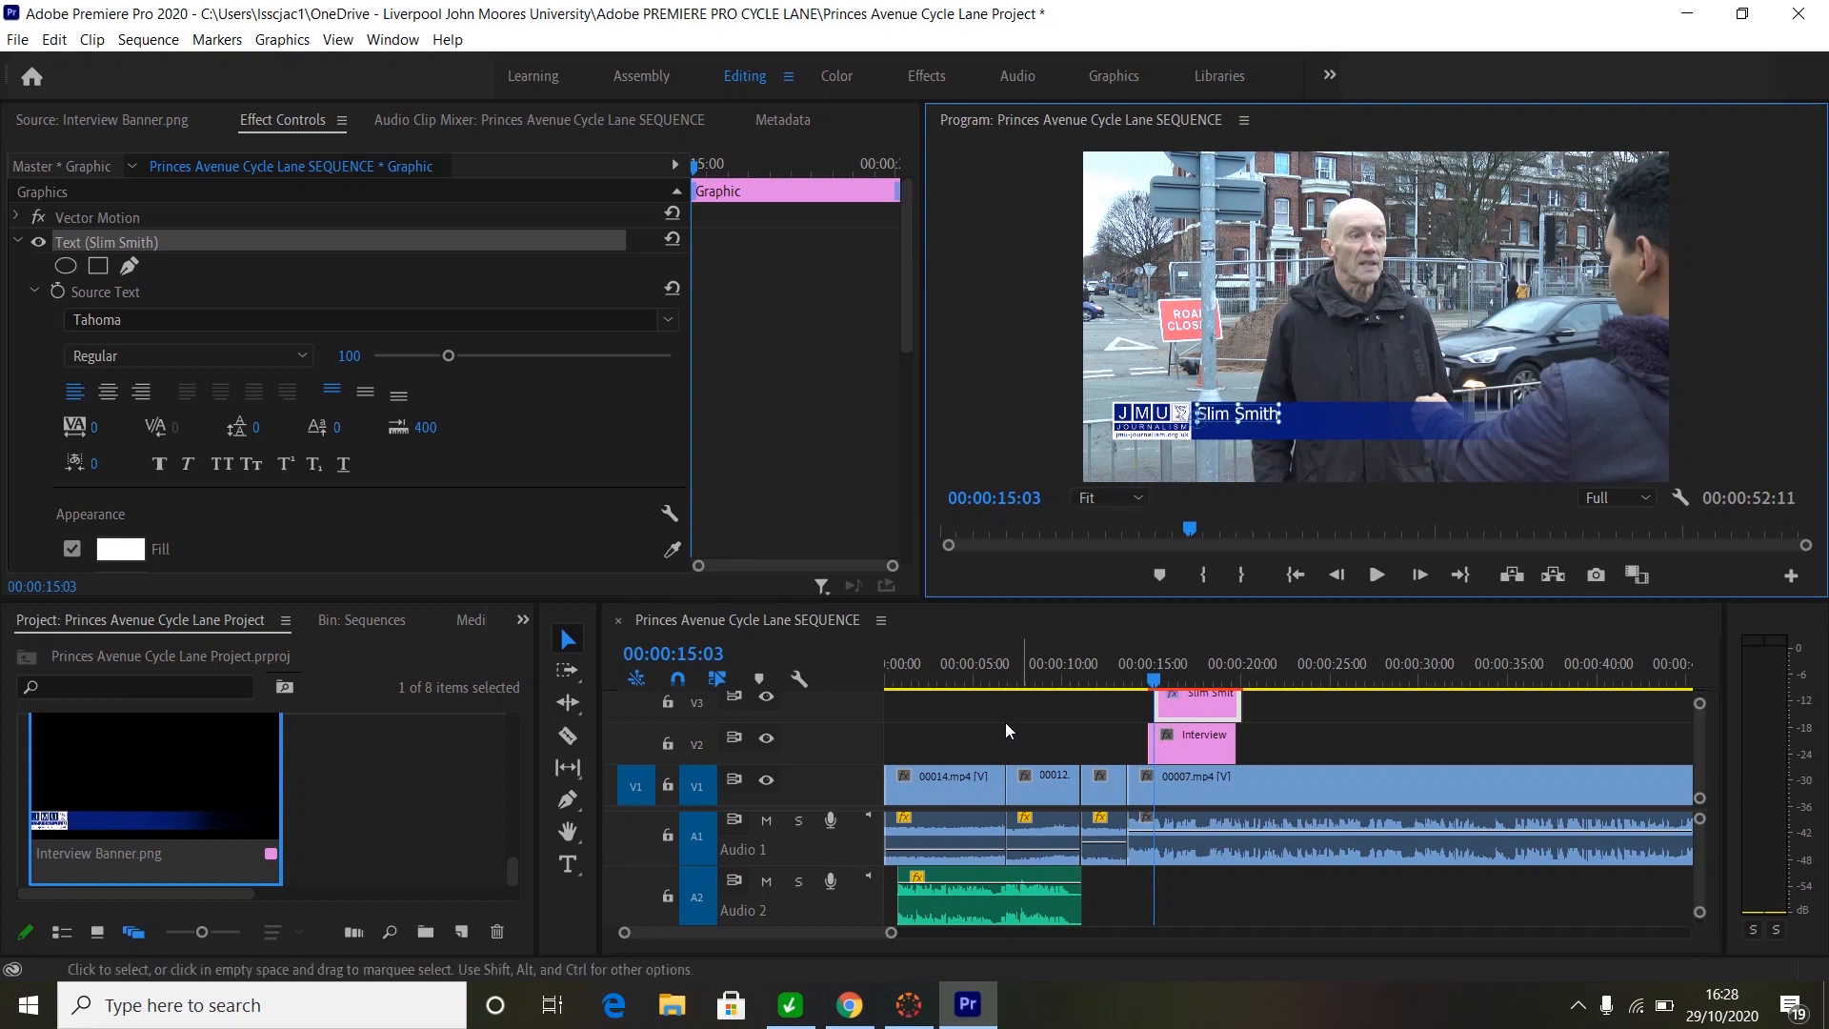
- Add a second text layer reading 'Editor Pedal Press Magazine' on the banner
left_click(568, 865)
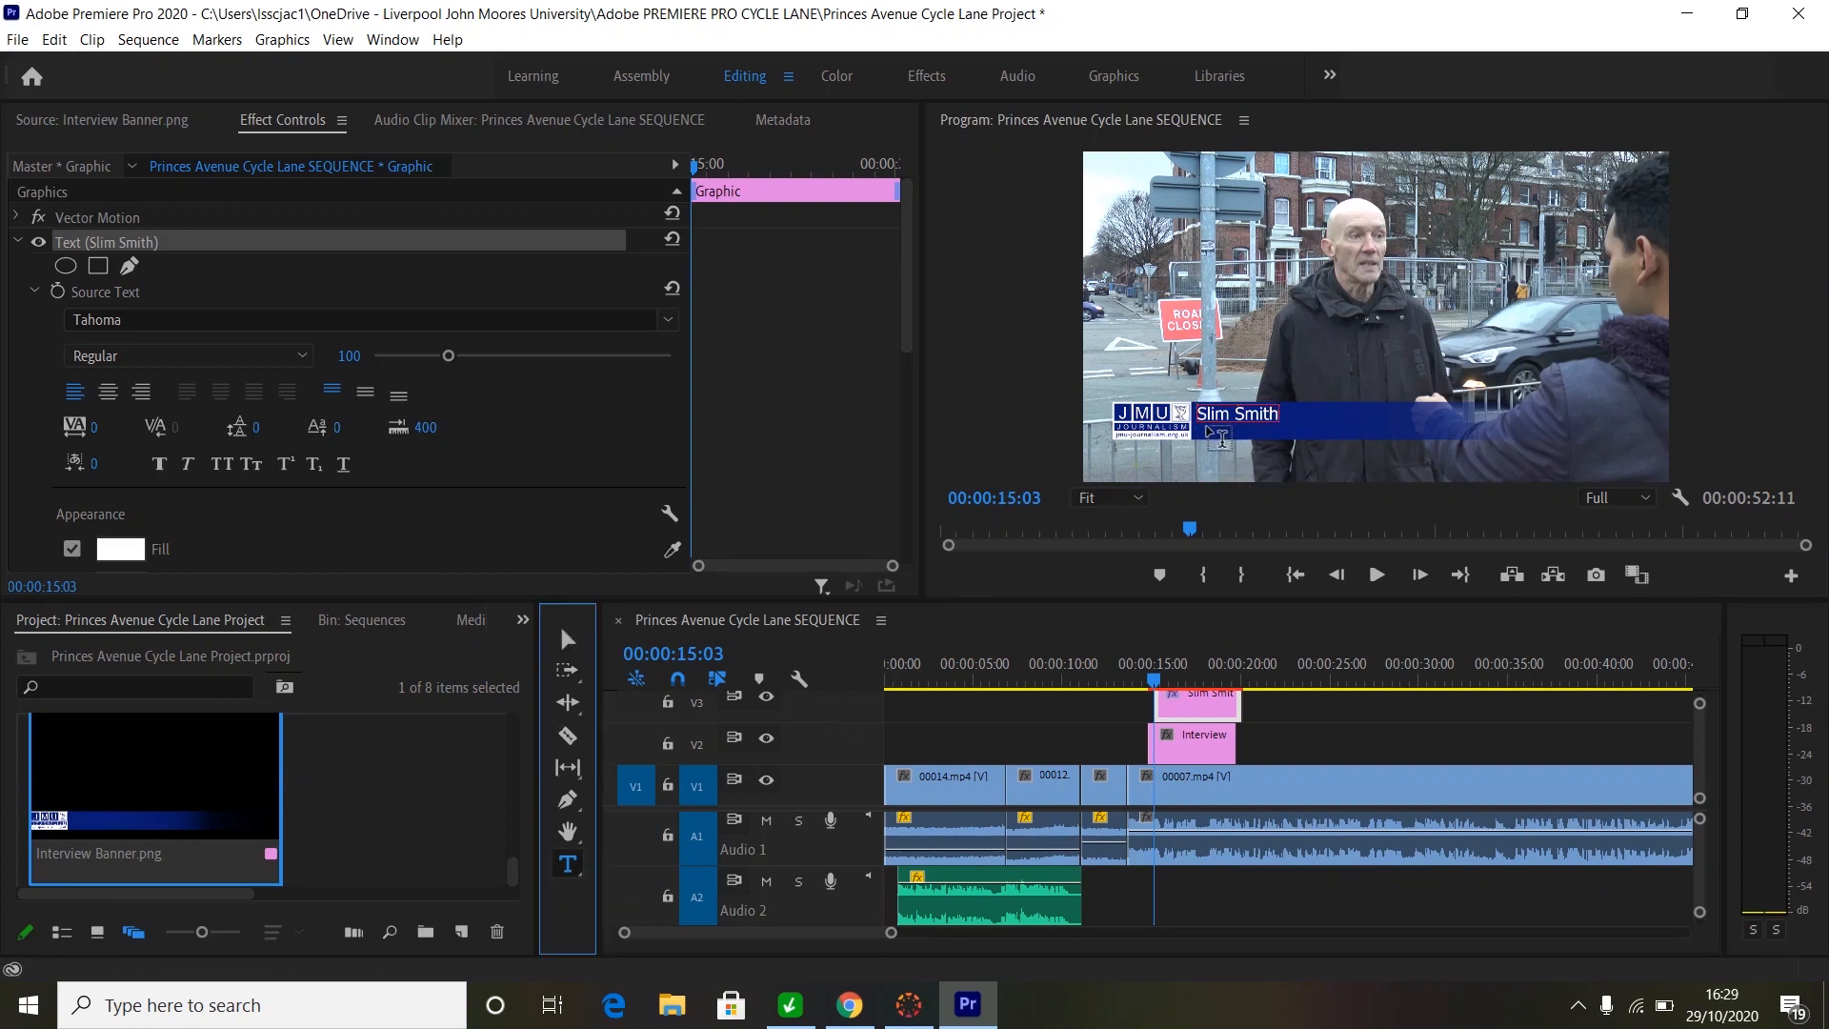
left_click(1204, 426)
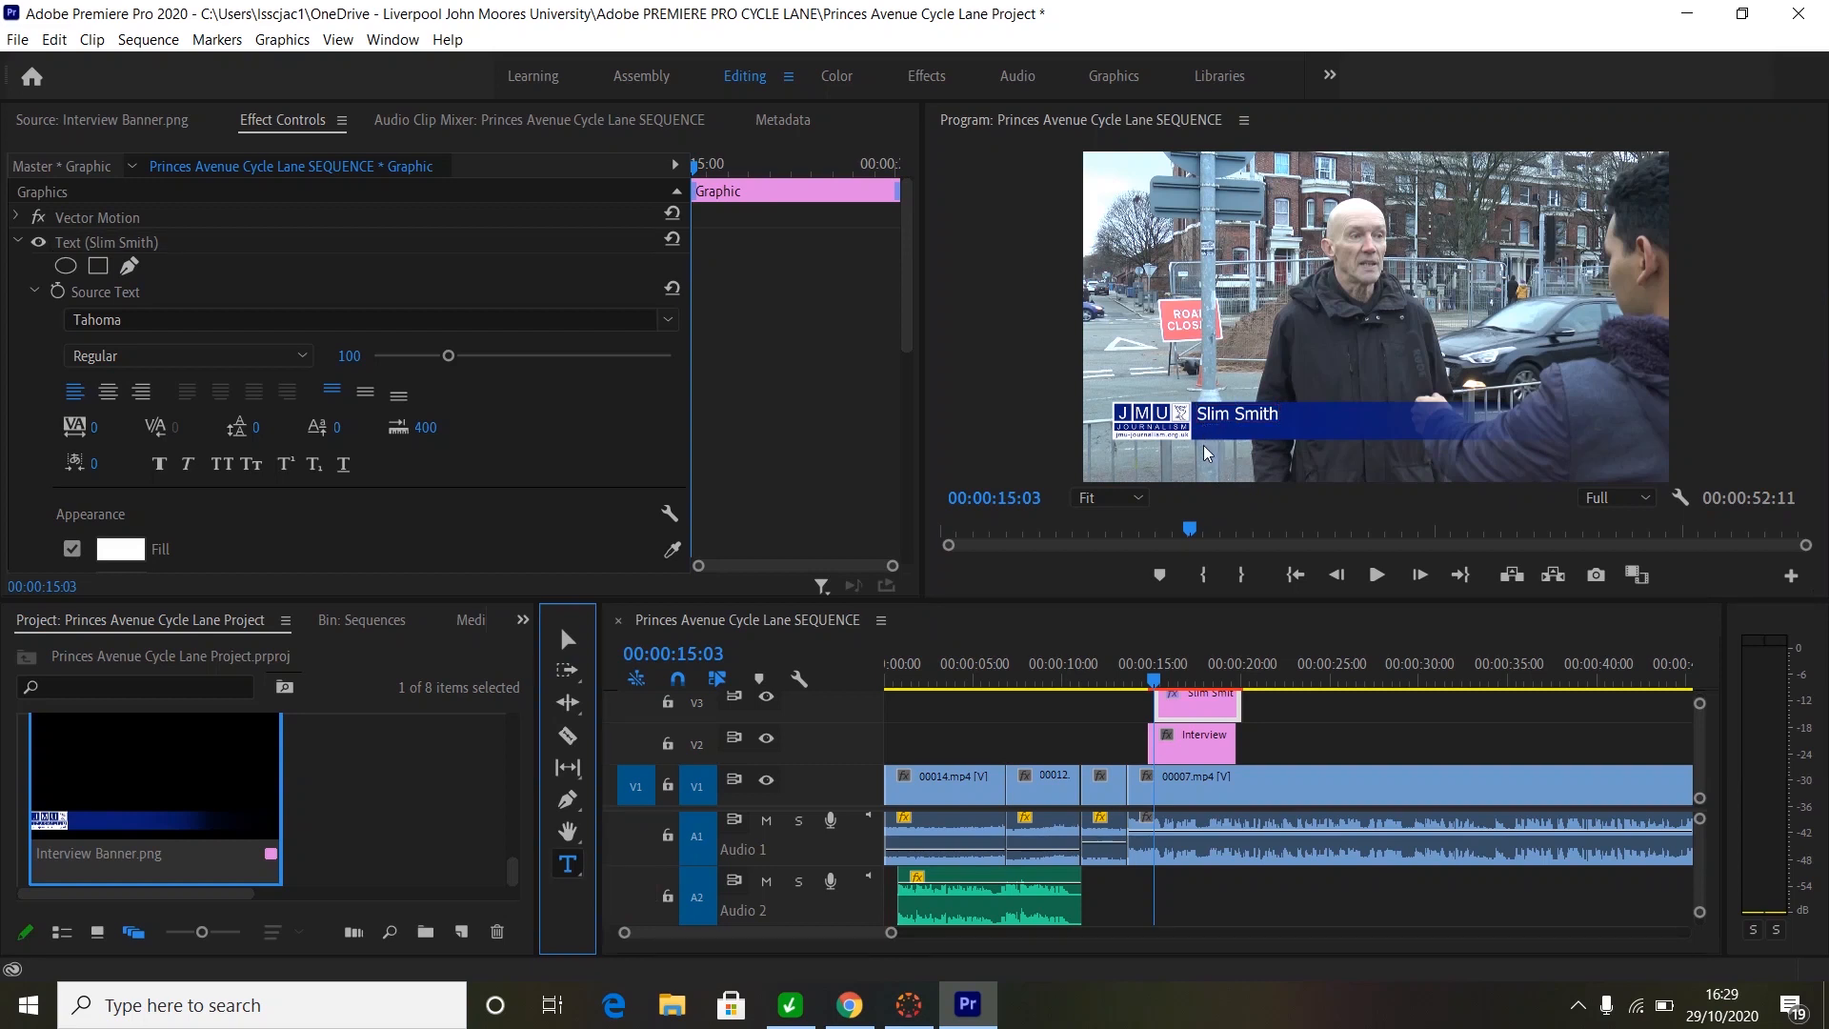
left_click(1208, 450)
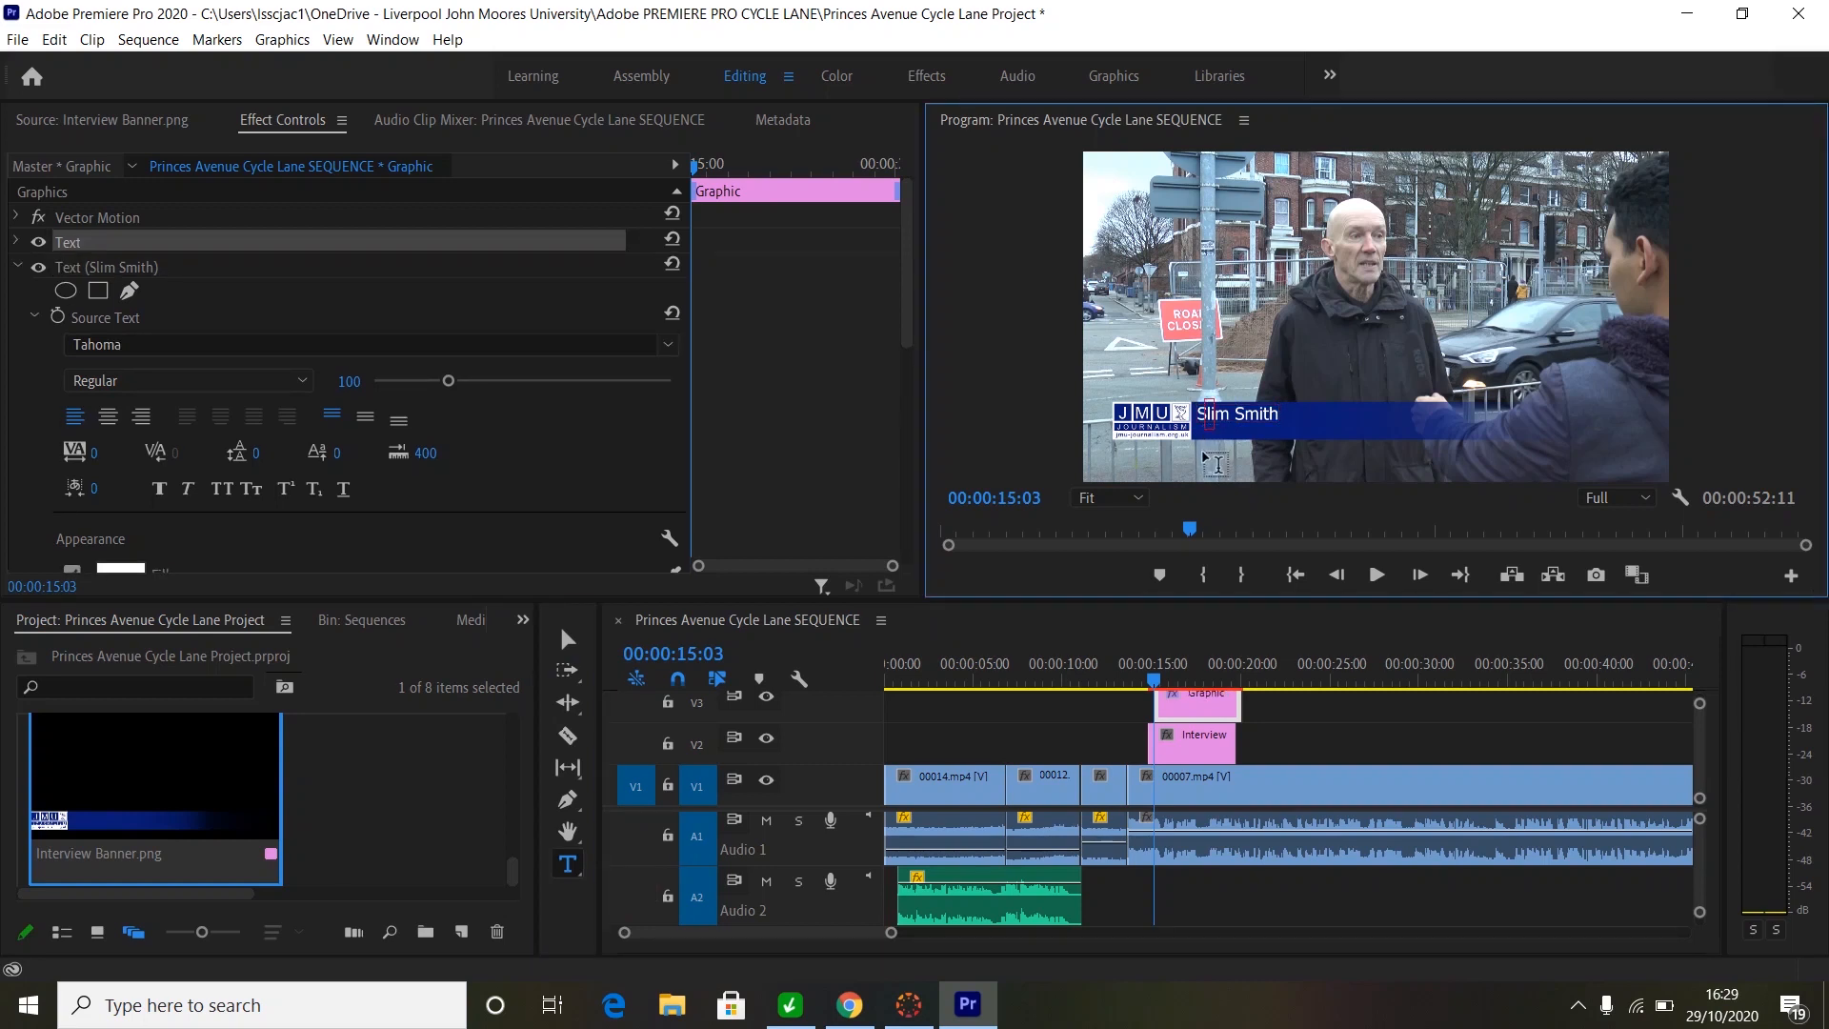
type("Editor Pedal P")
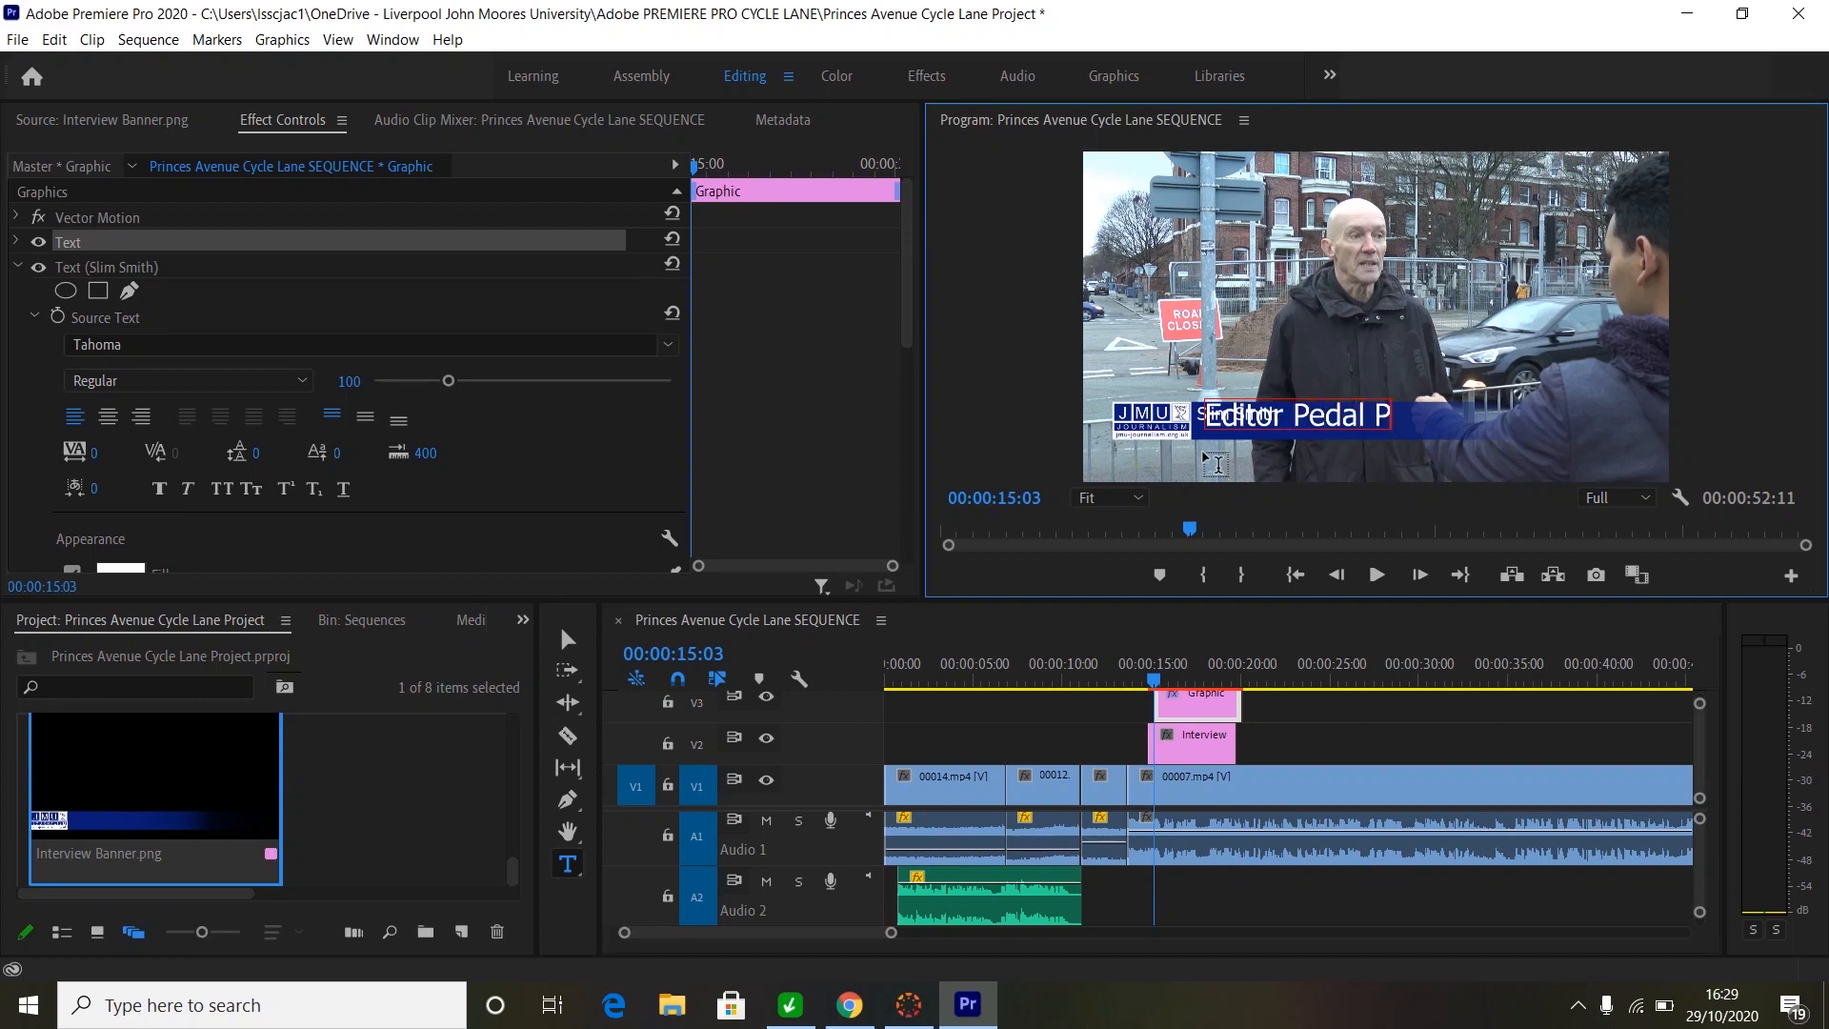
type("ress Magazine")
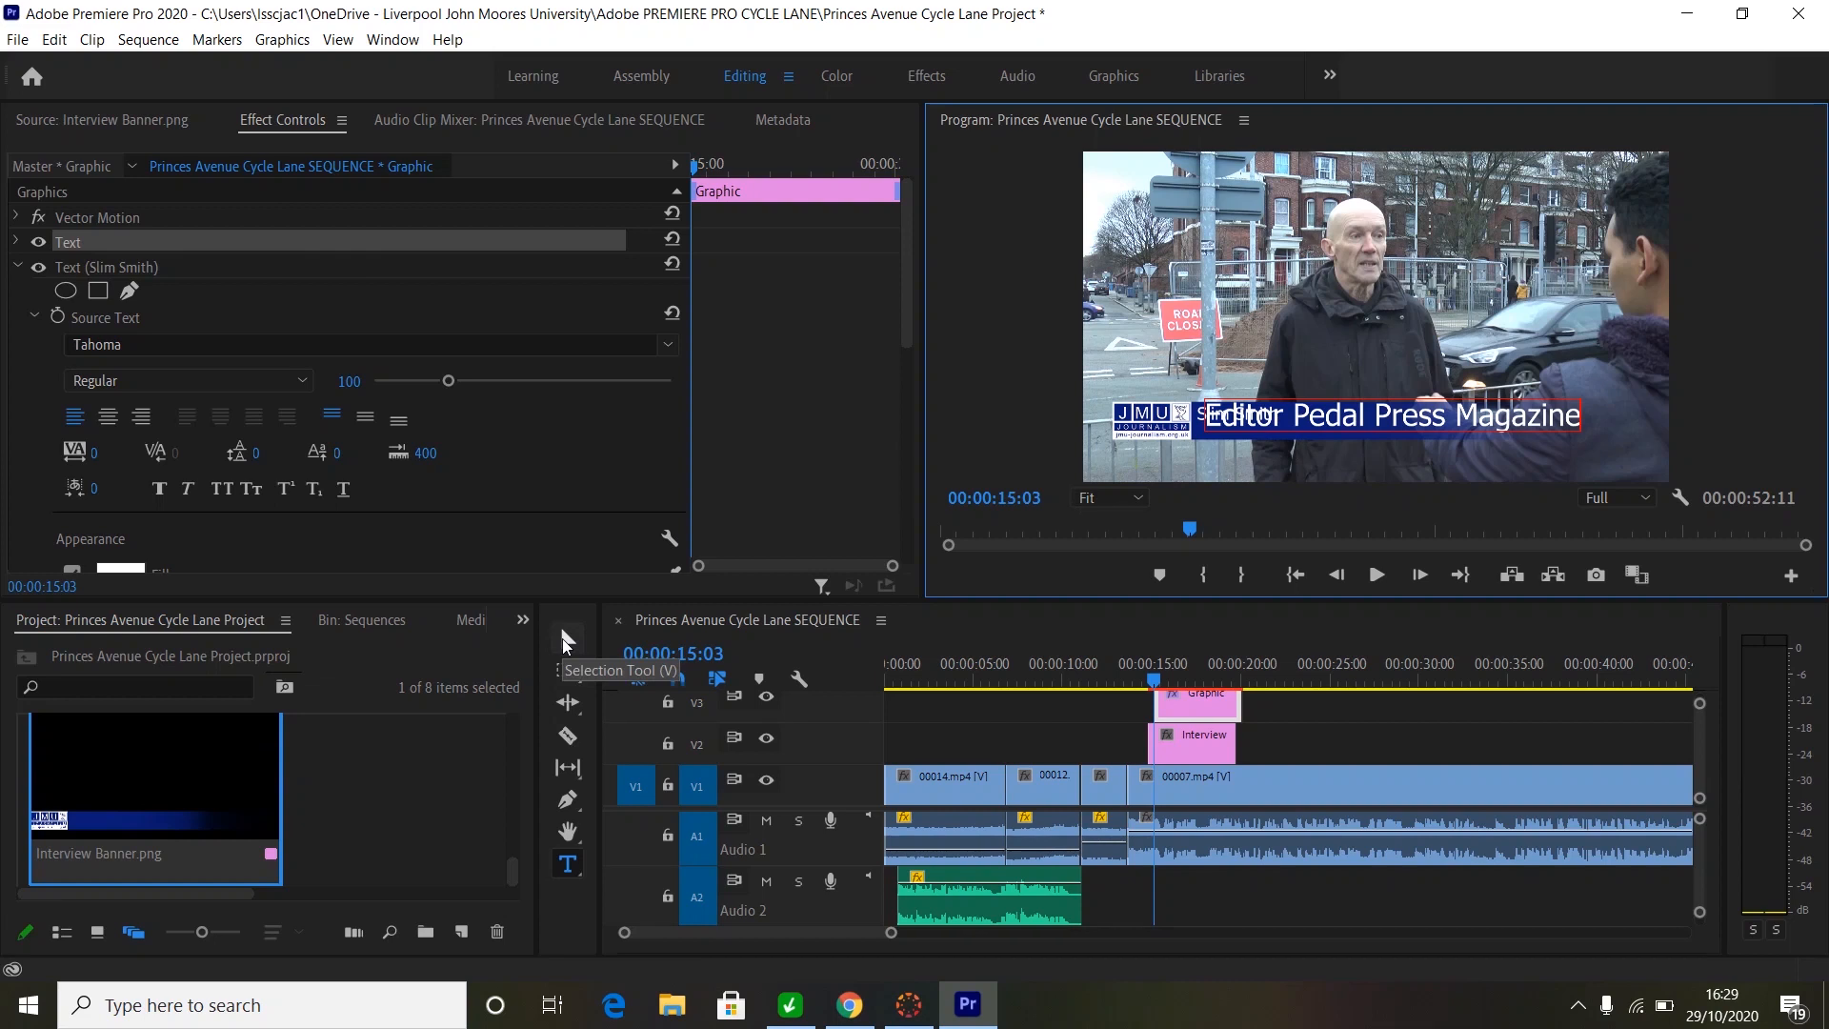
left_click(563, 636)
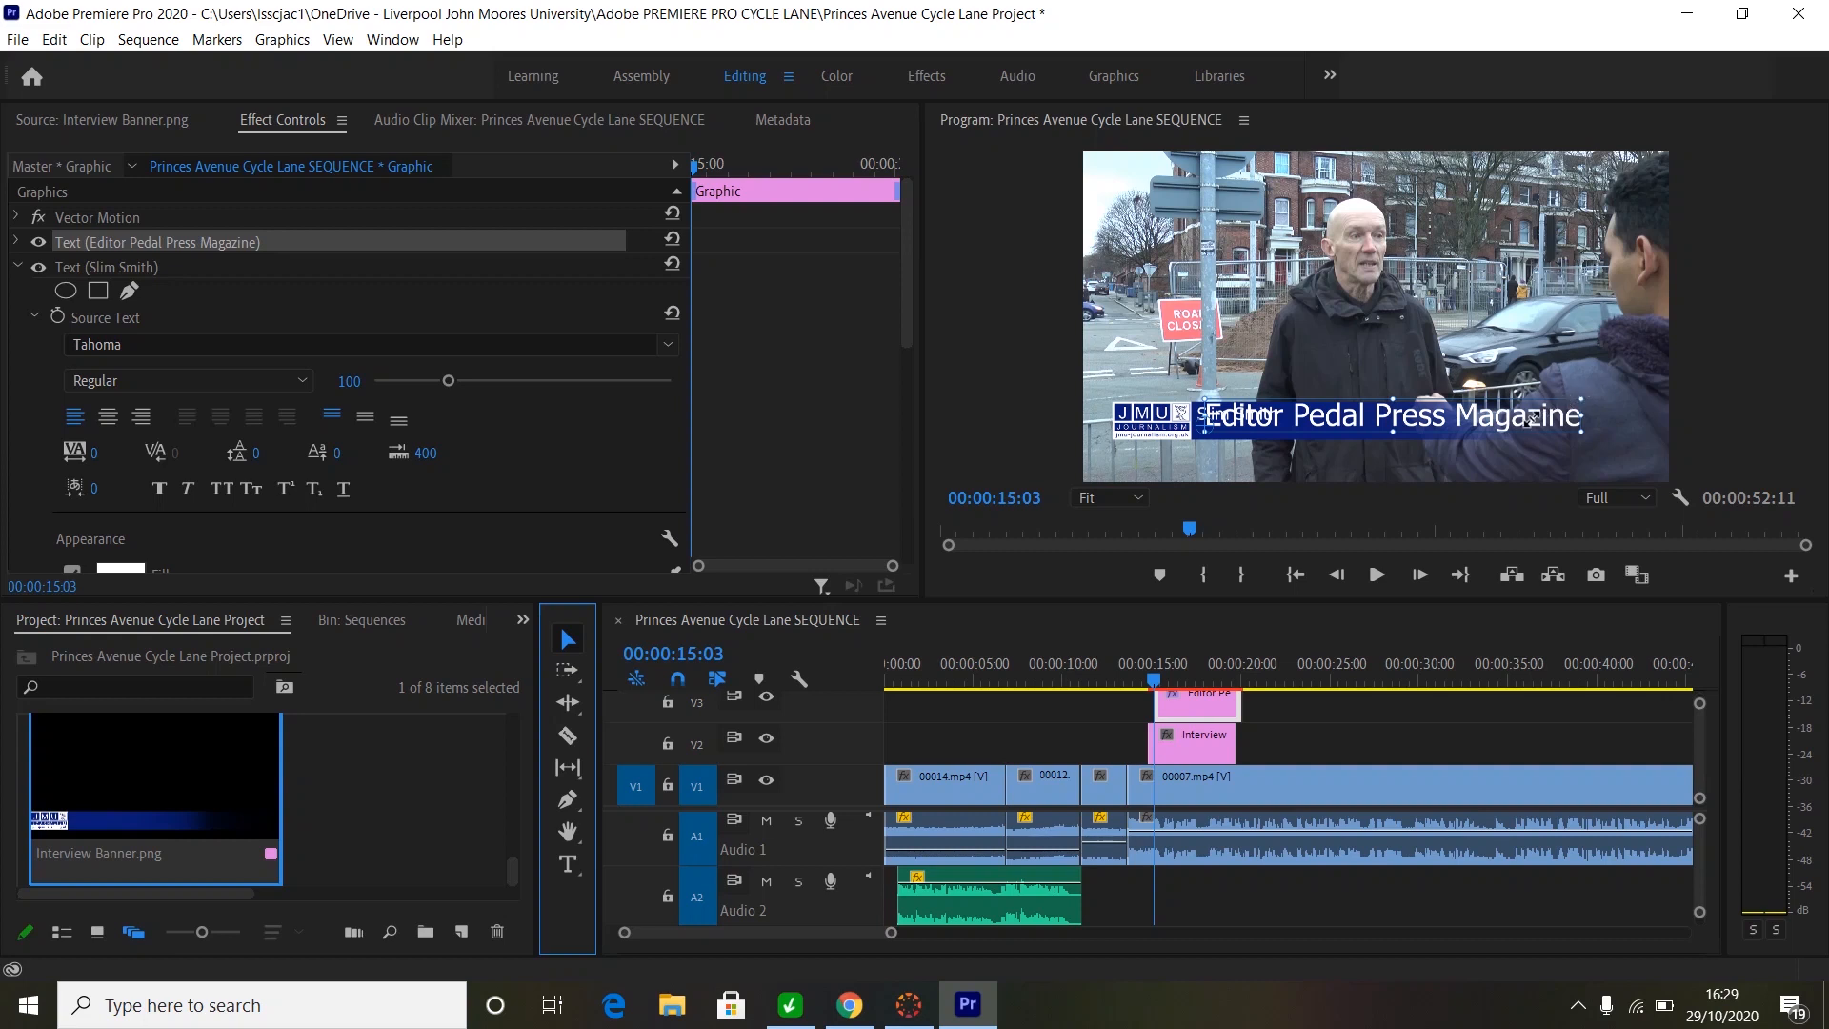
- Shrink the 'Editor Pedal Press Magazine' text and place it directly below the name
left_click(1581, 398)
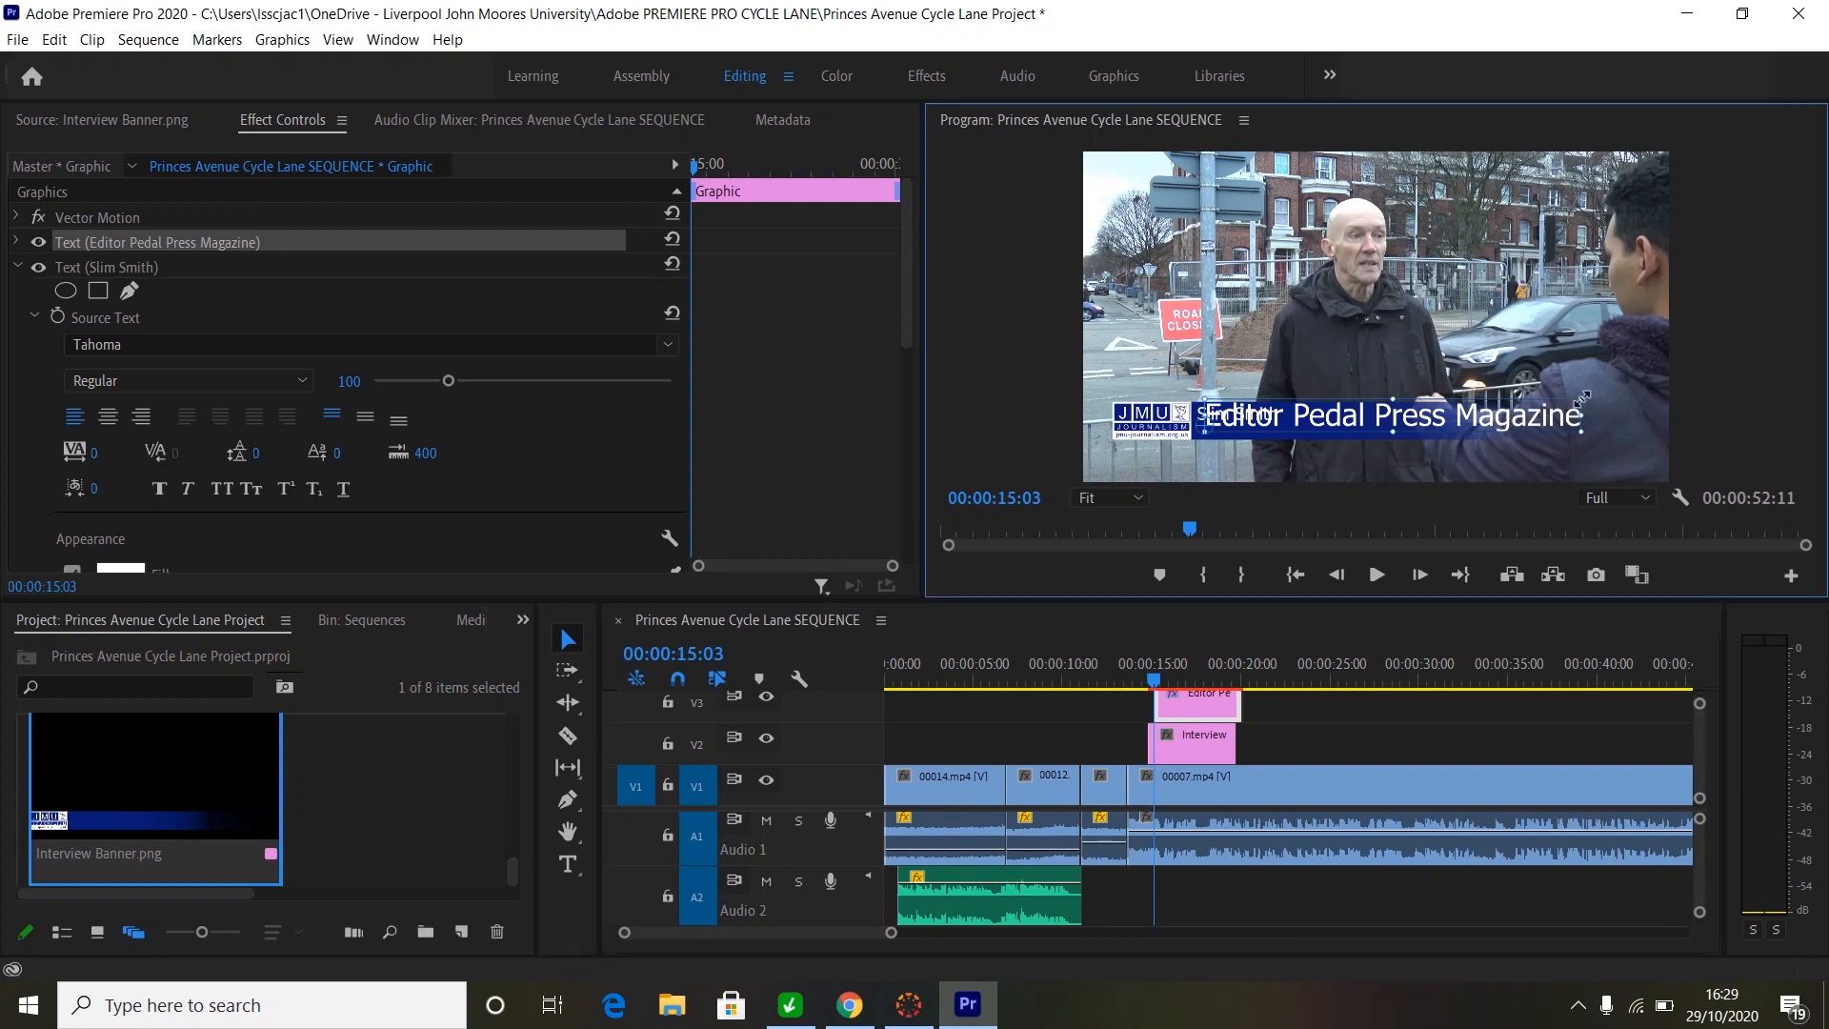
left_click_drag(1582, 399, 1499, 417)
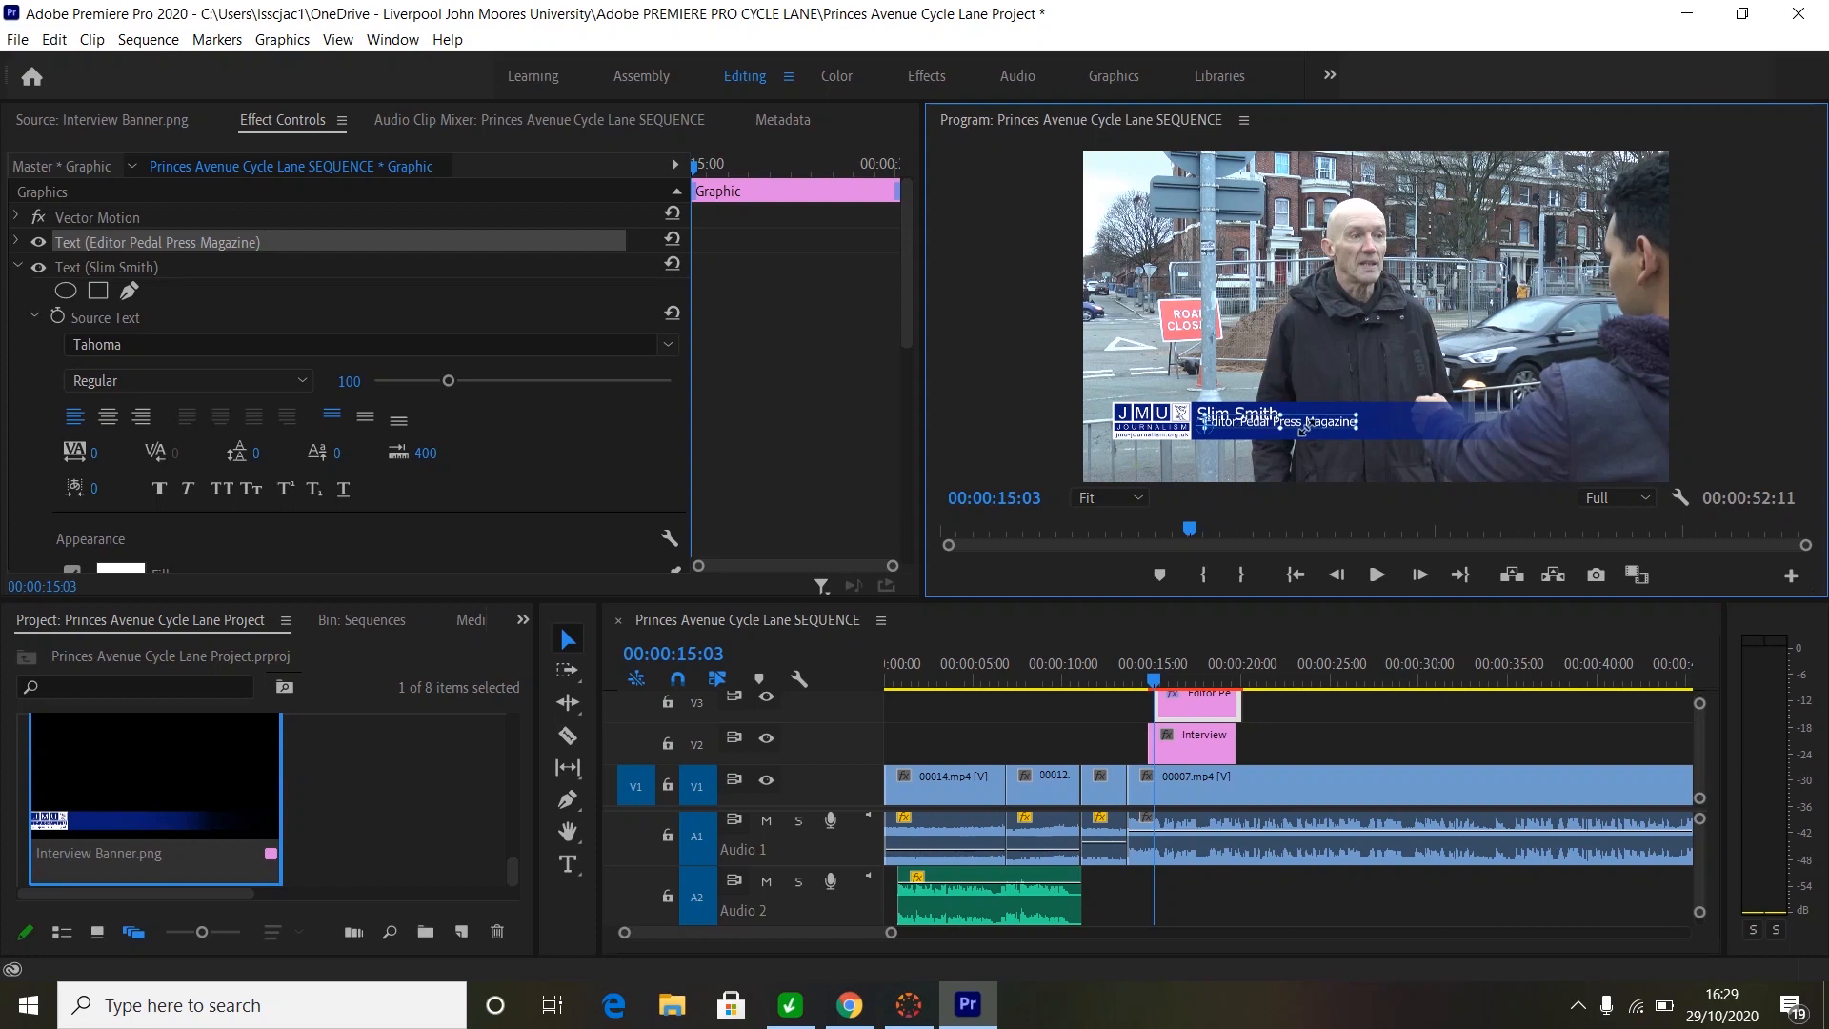
left_click(569, 642)
left_click_drag(1328, 423, 1321, 432)
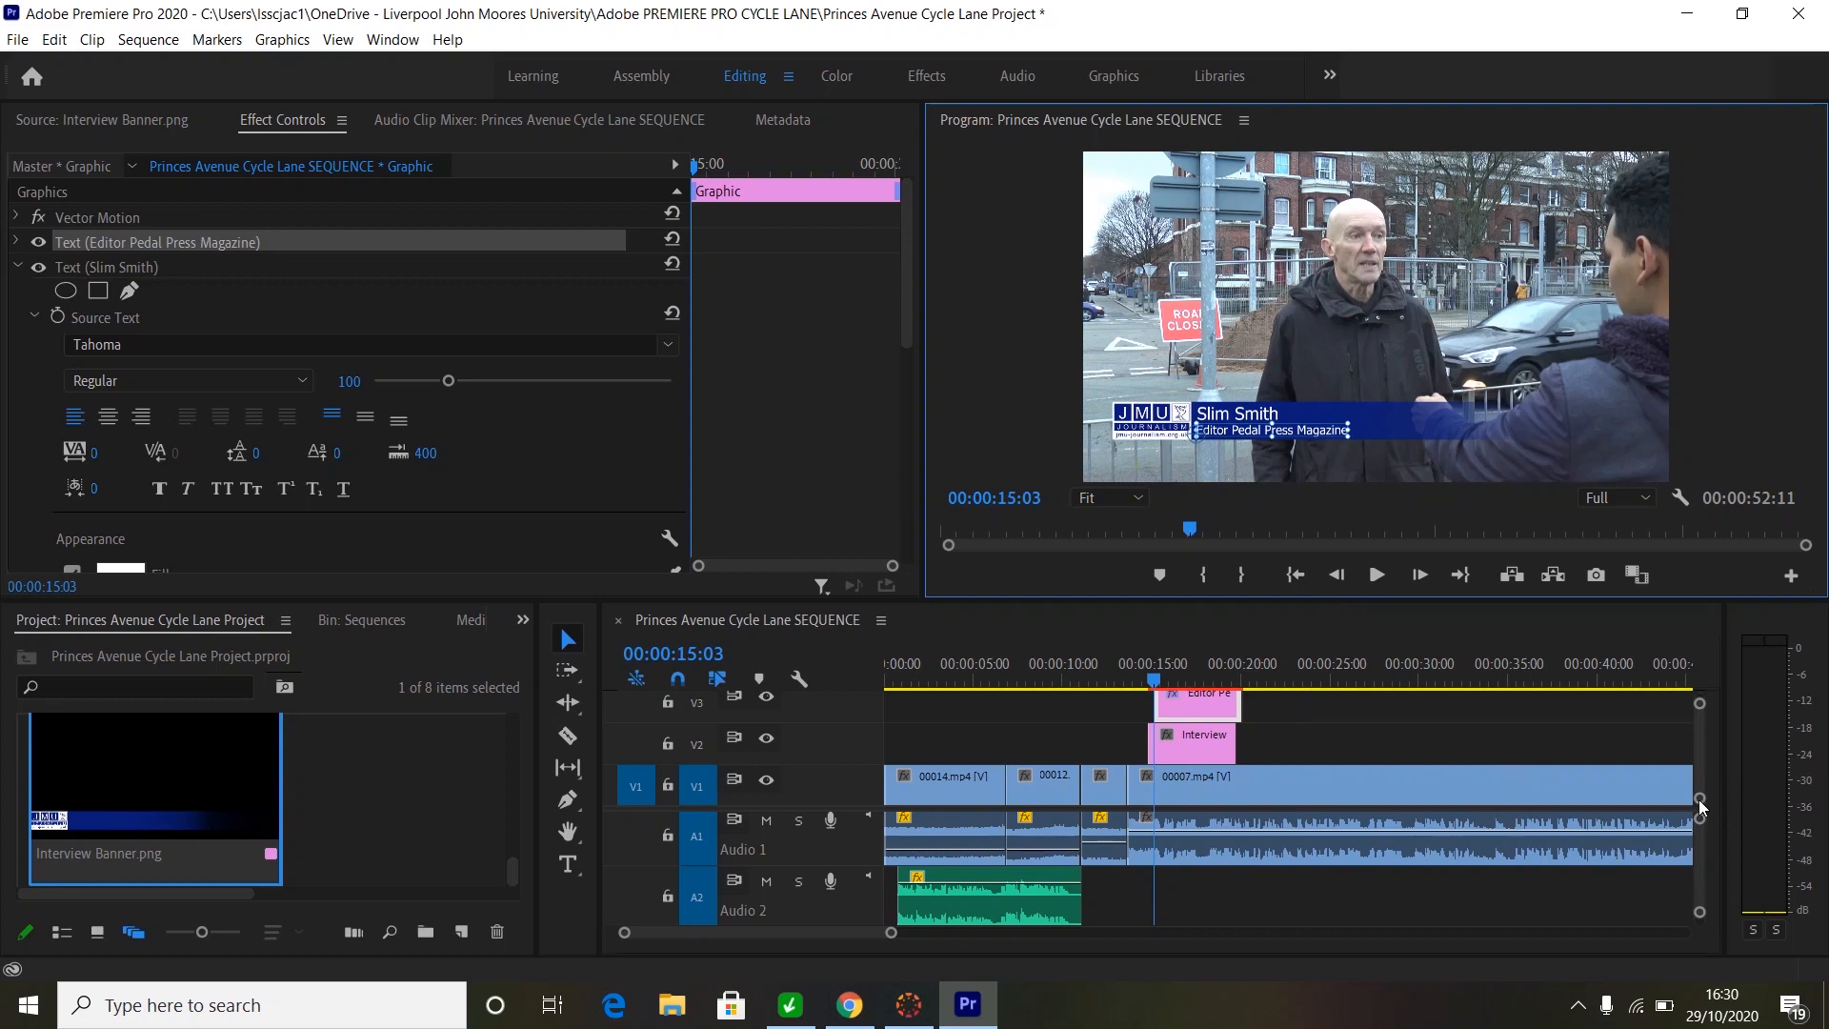
left_click(1699, 798)
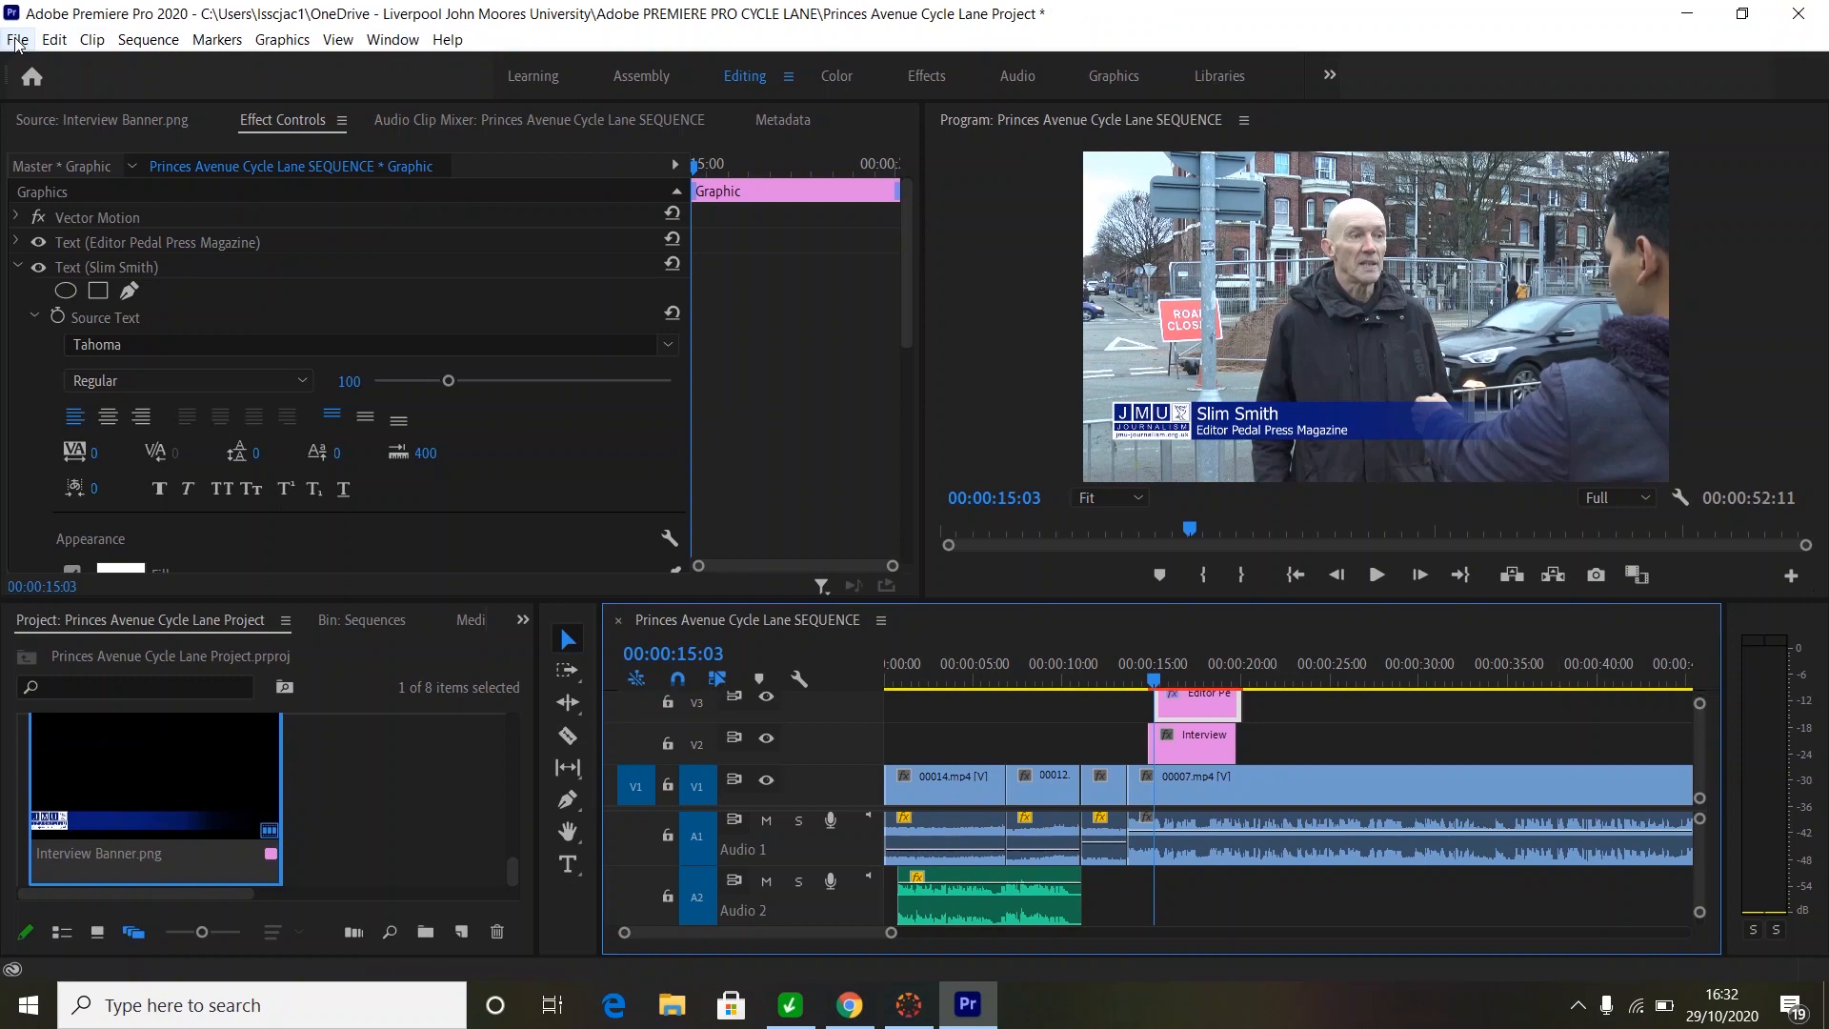
- Render the sequence with Sequence > Render In to Out
left_click(150, 40)
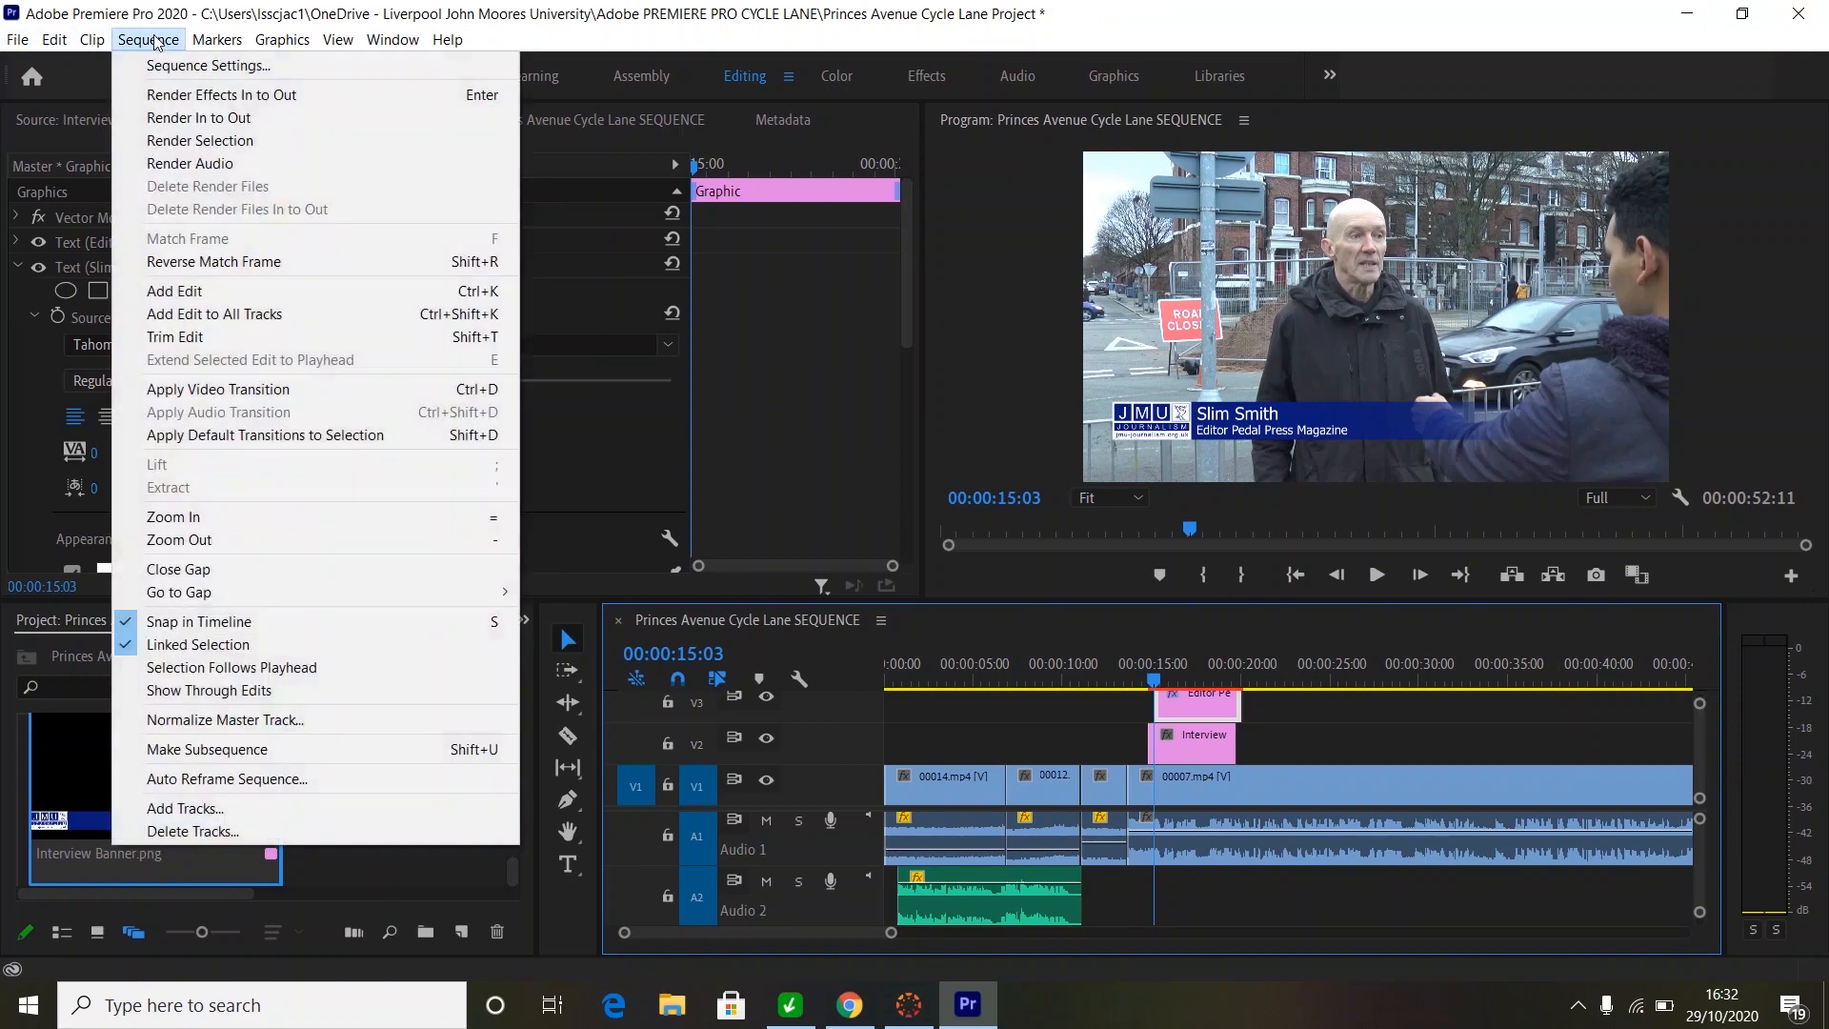
left_click(208, 119)
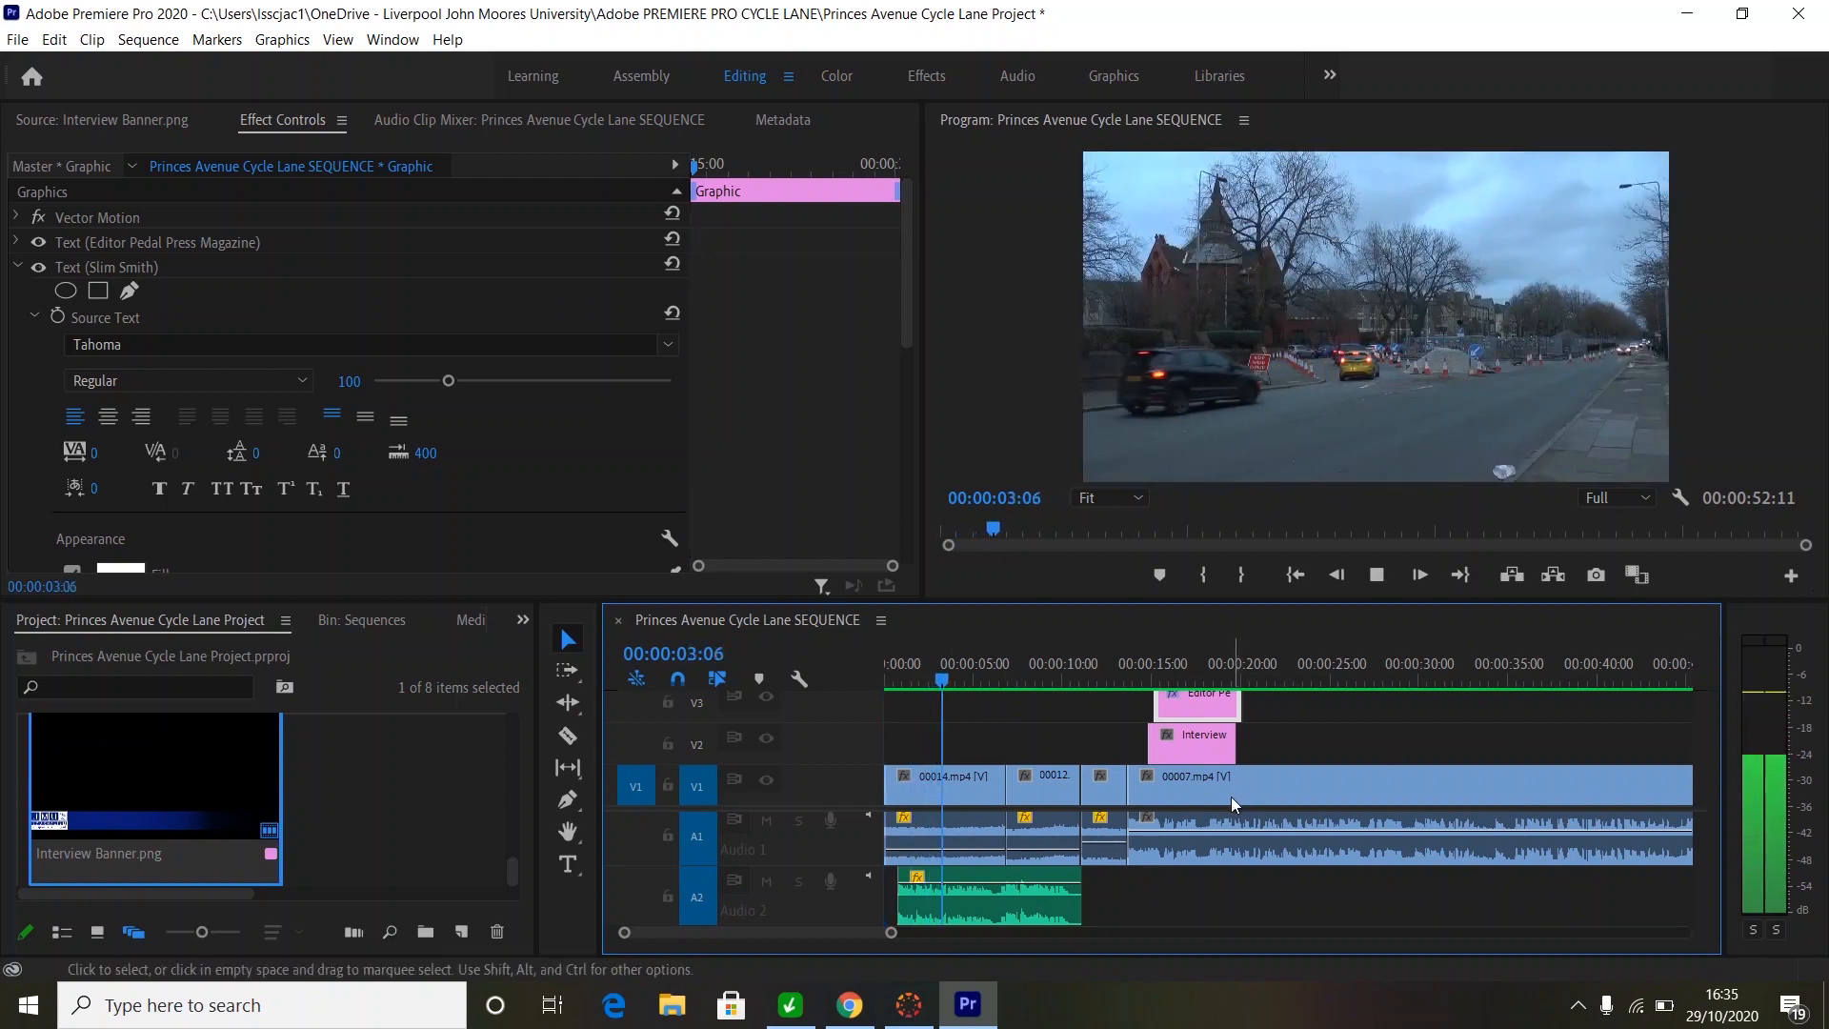
- Slide the V3 name-banner clip left so it starts in line with the Interview clip
key("space")
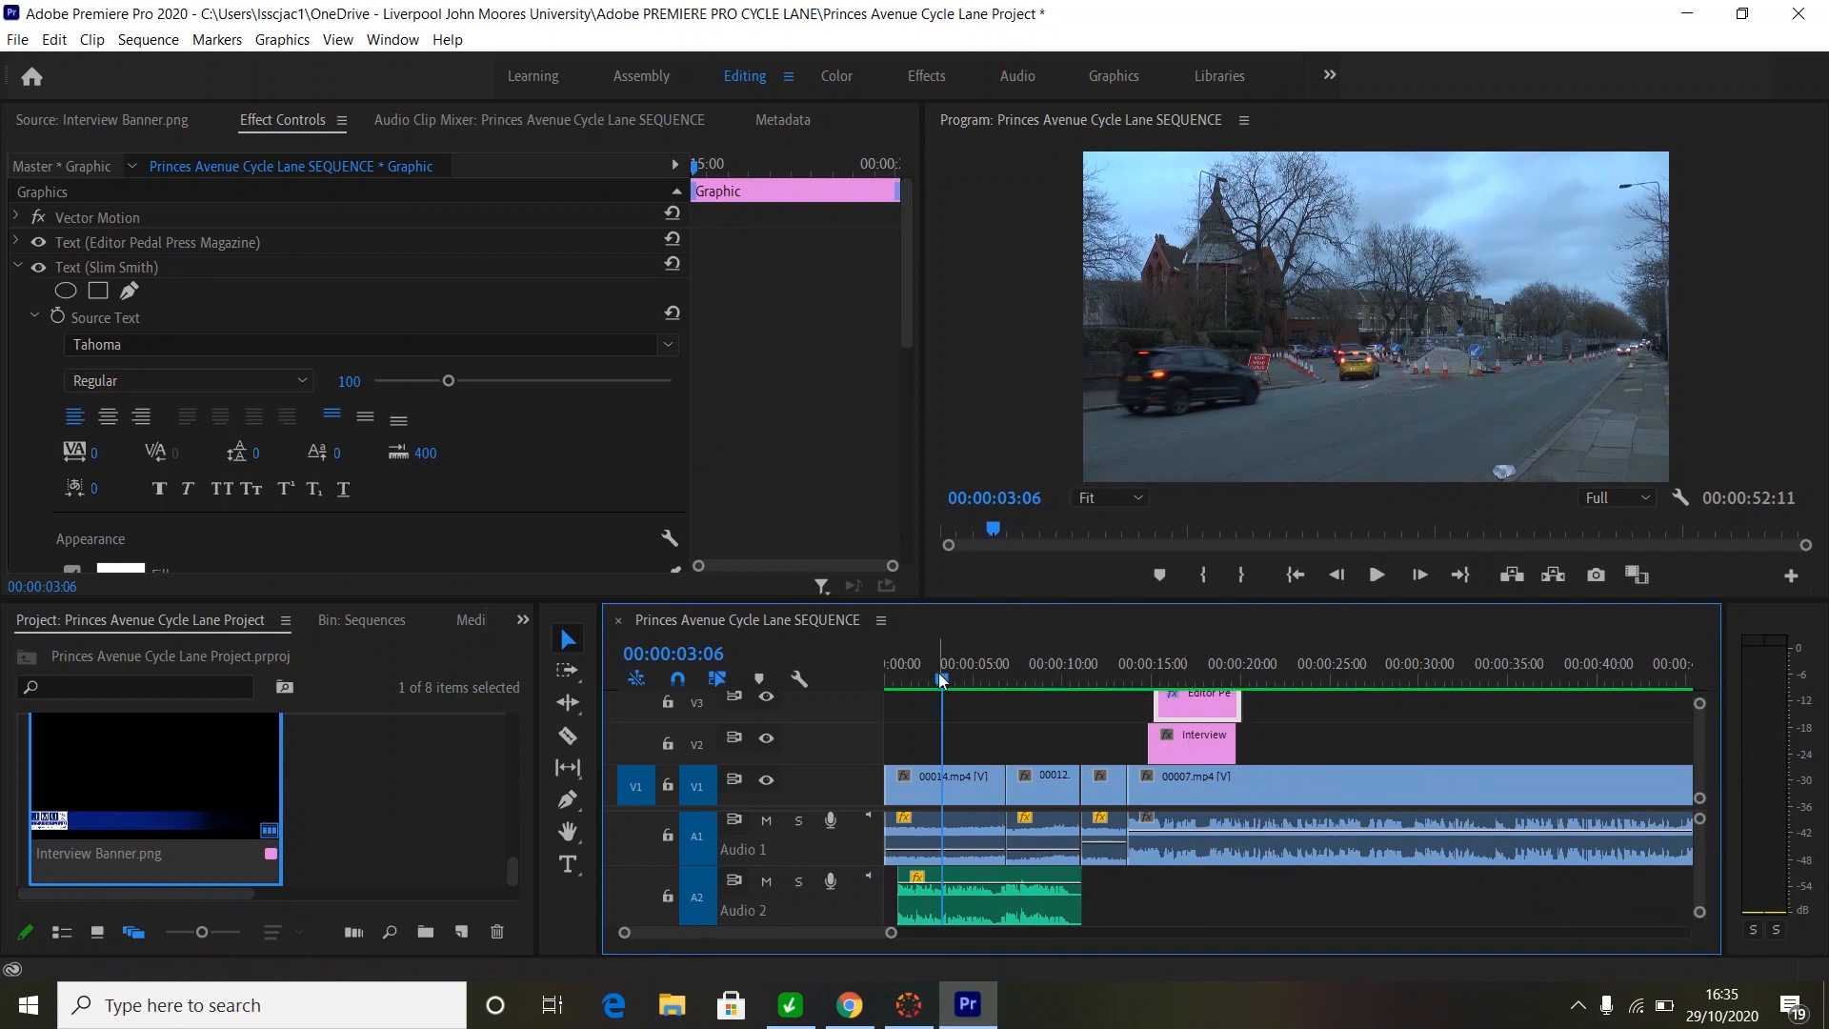
left_click_drag(939, 676, 1147, 665)
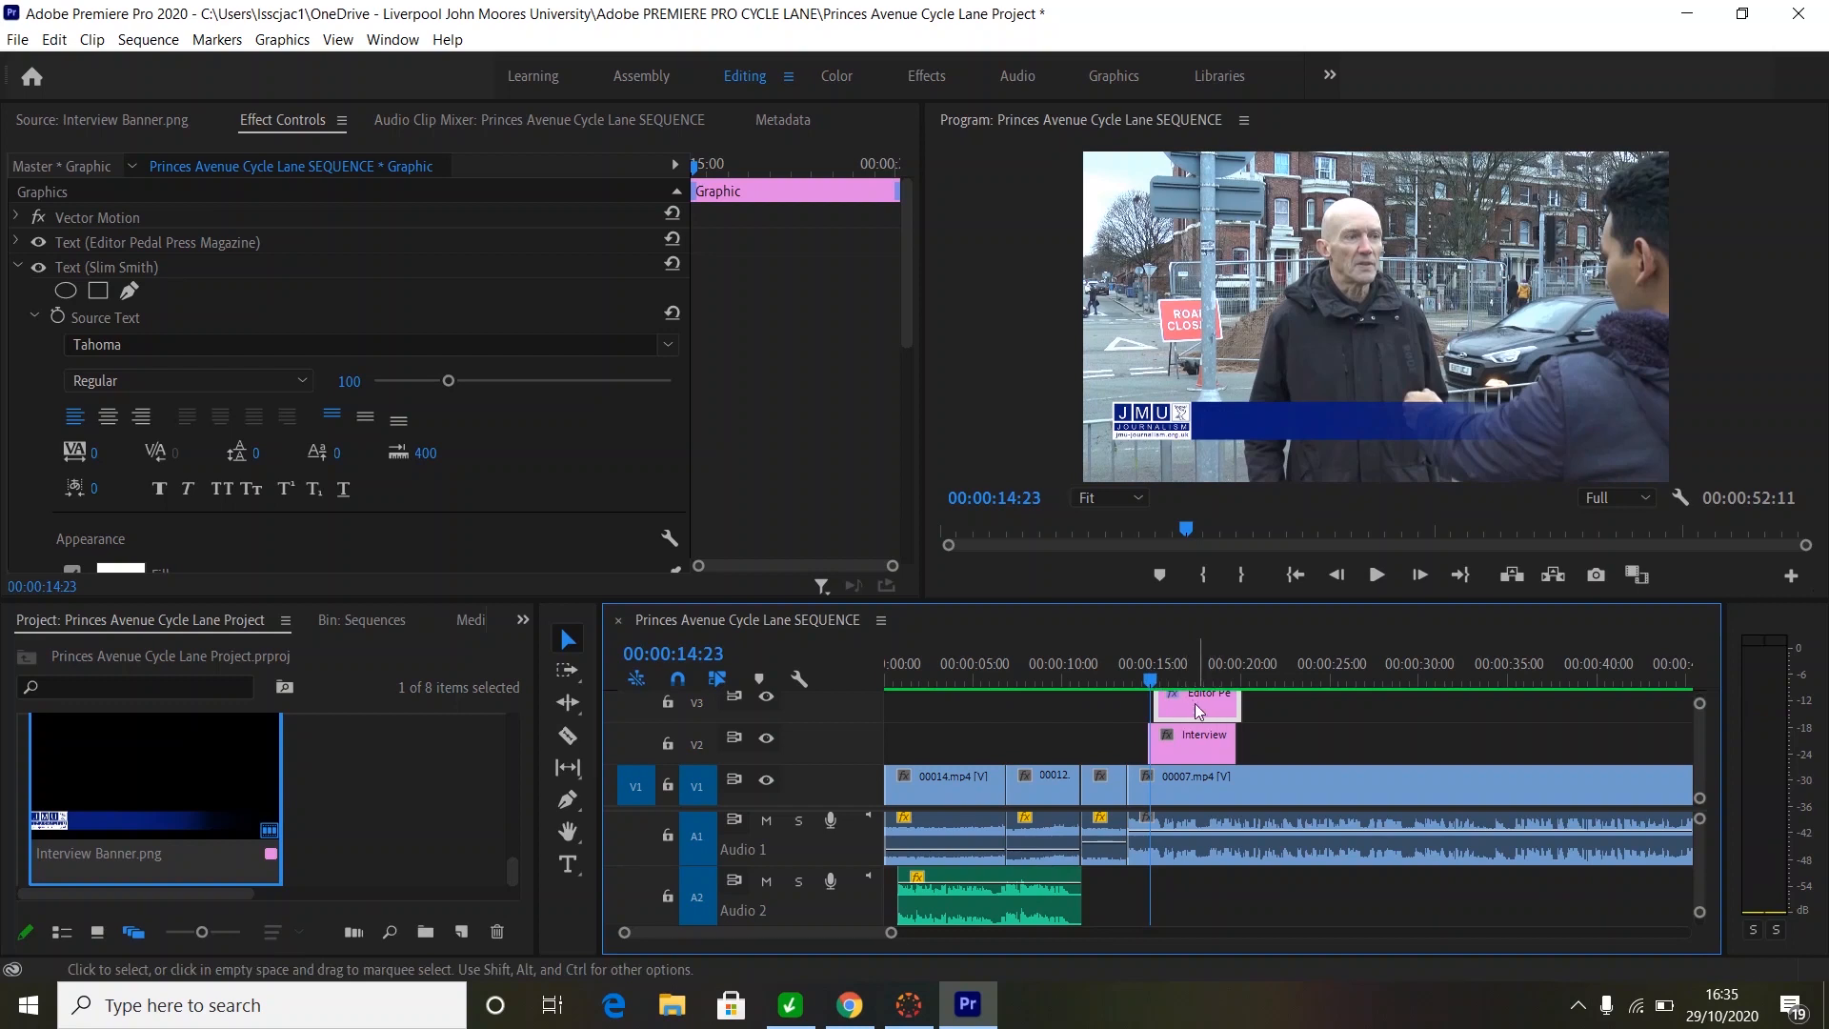
left_click_drag(1197, 710, 1154, 682)
left_click(1202, 680)
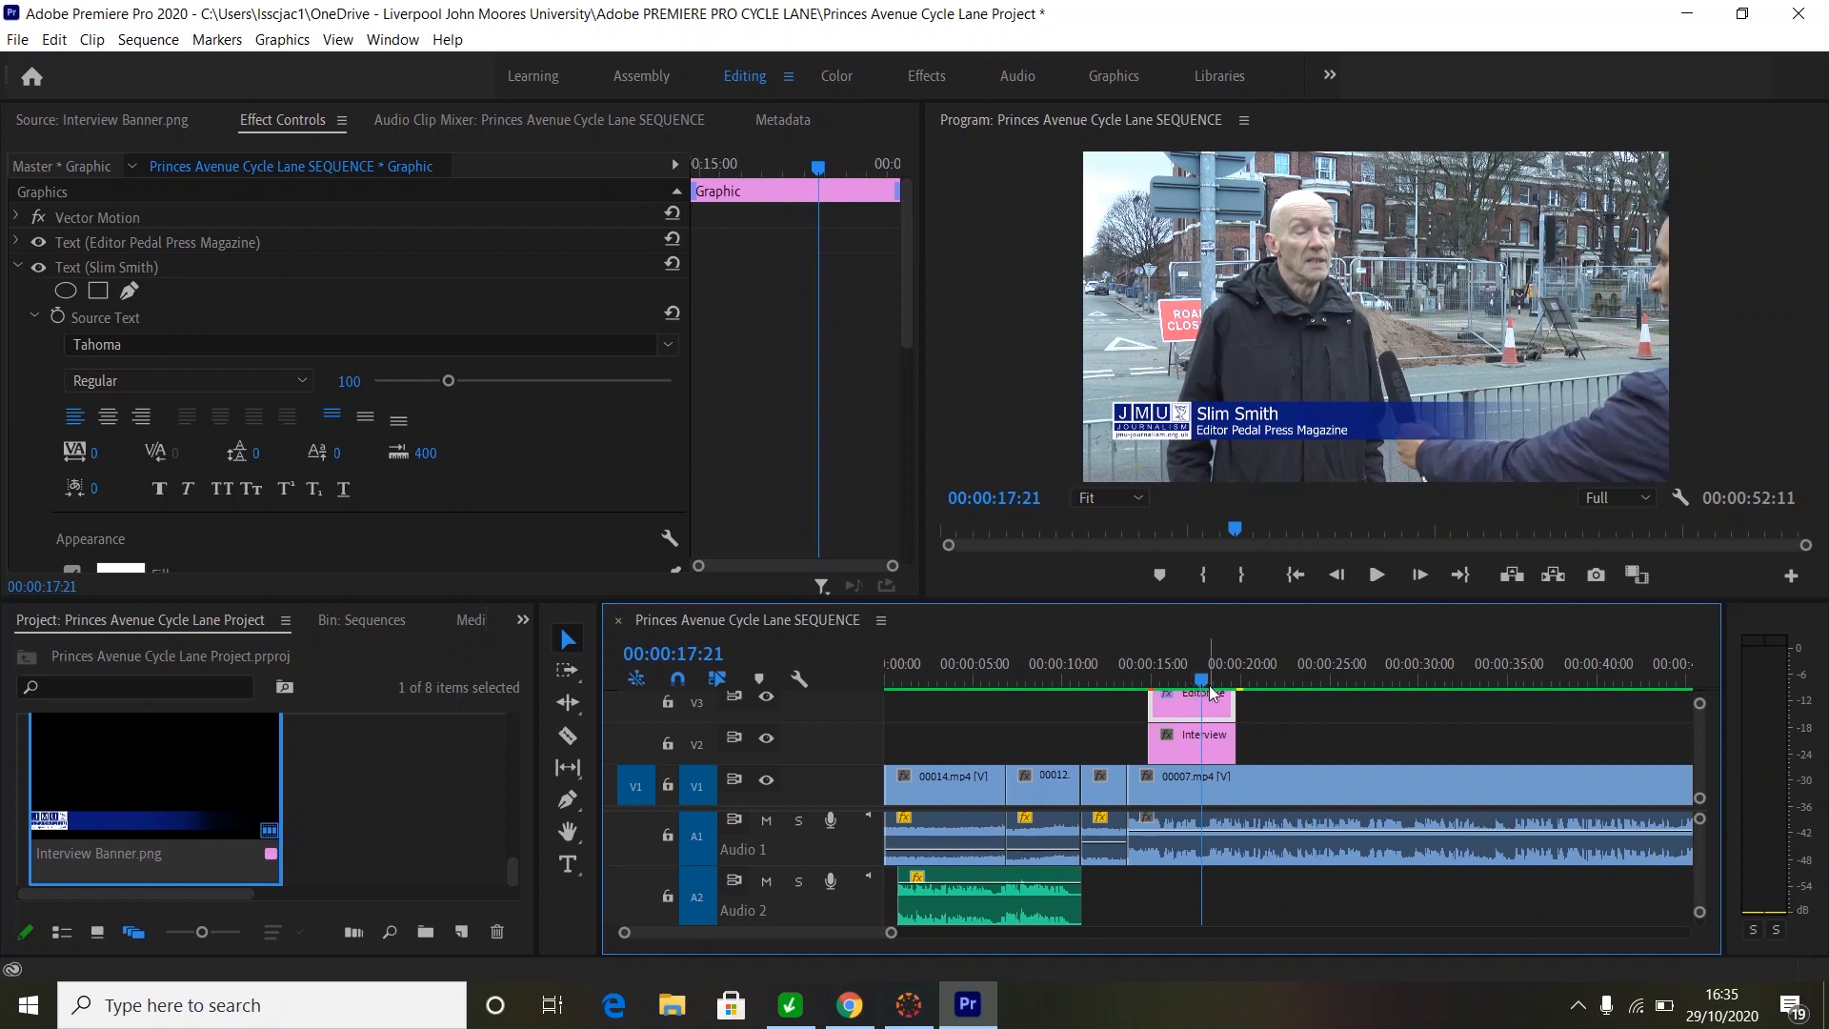
- Play back the banner section to check it, then show Interview Banner.png in the Source monitor
left_click_drag(1201, 684, 1127, 687)
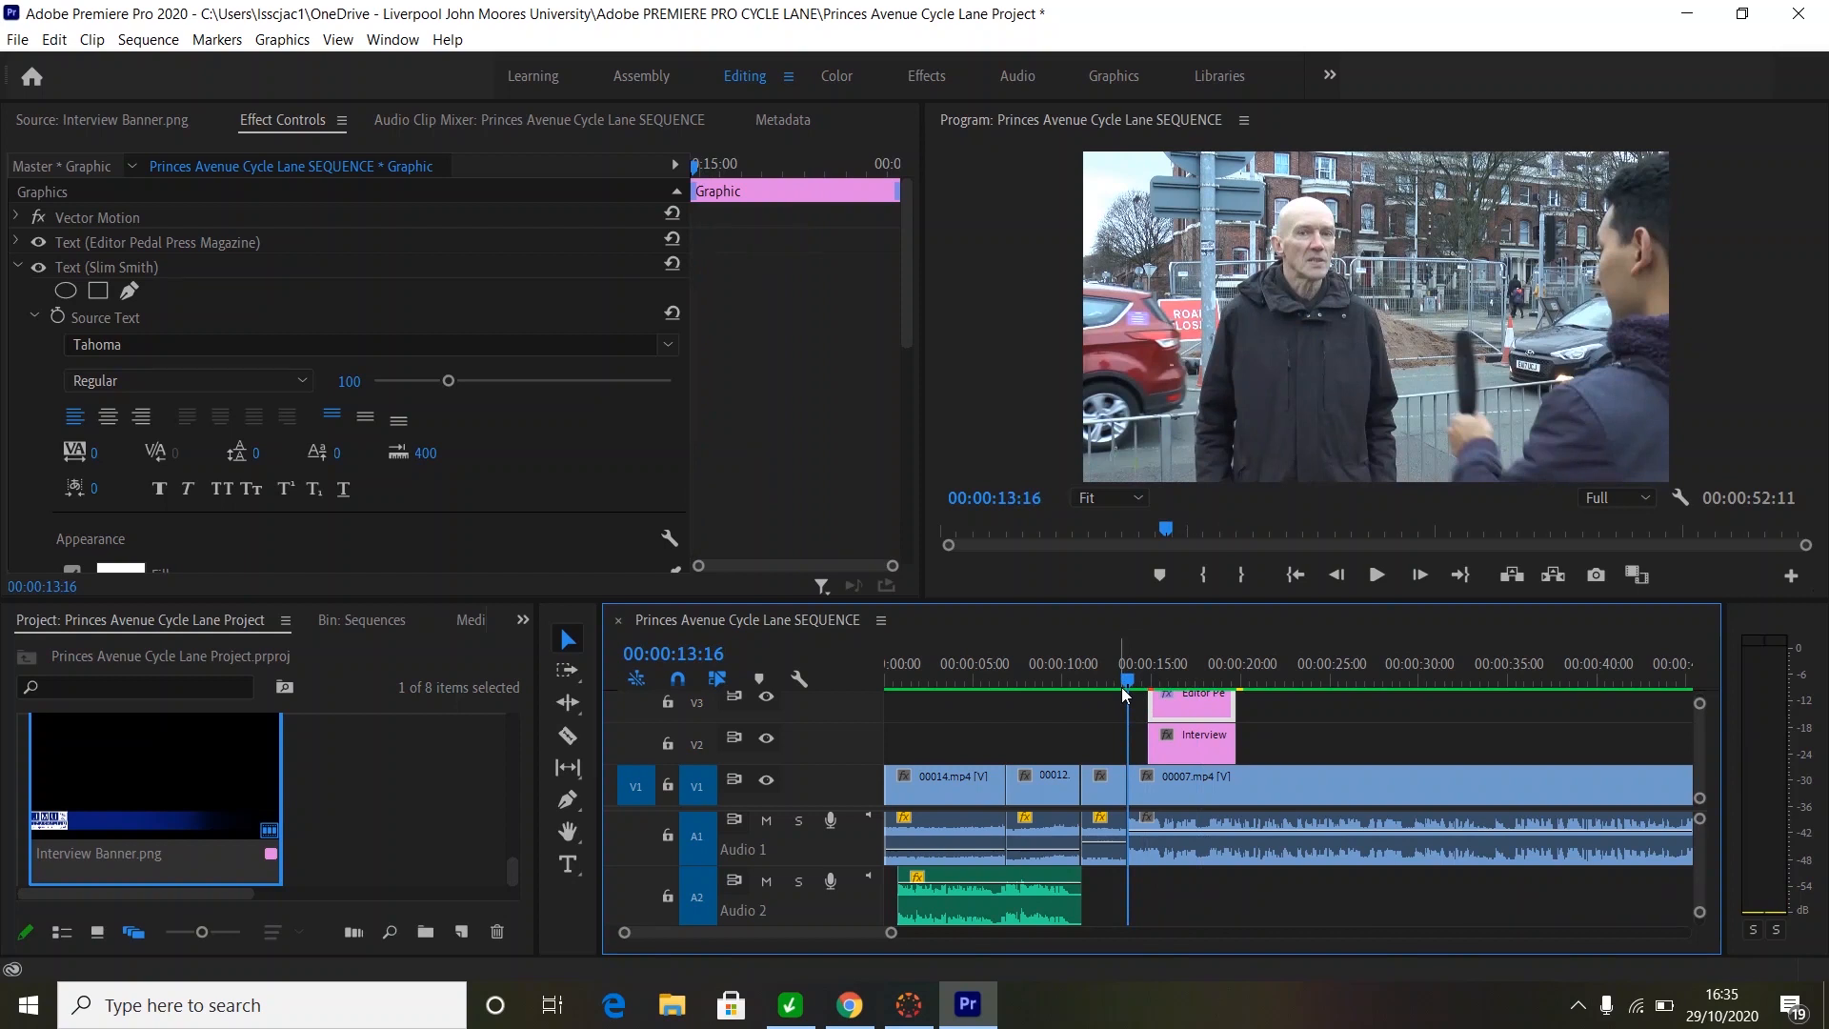
key("space")
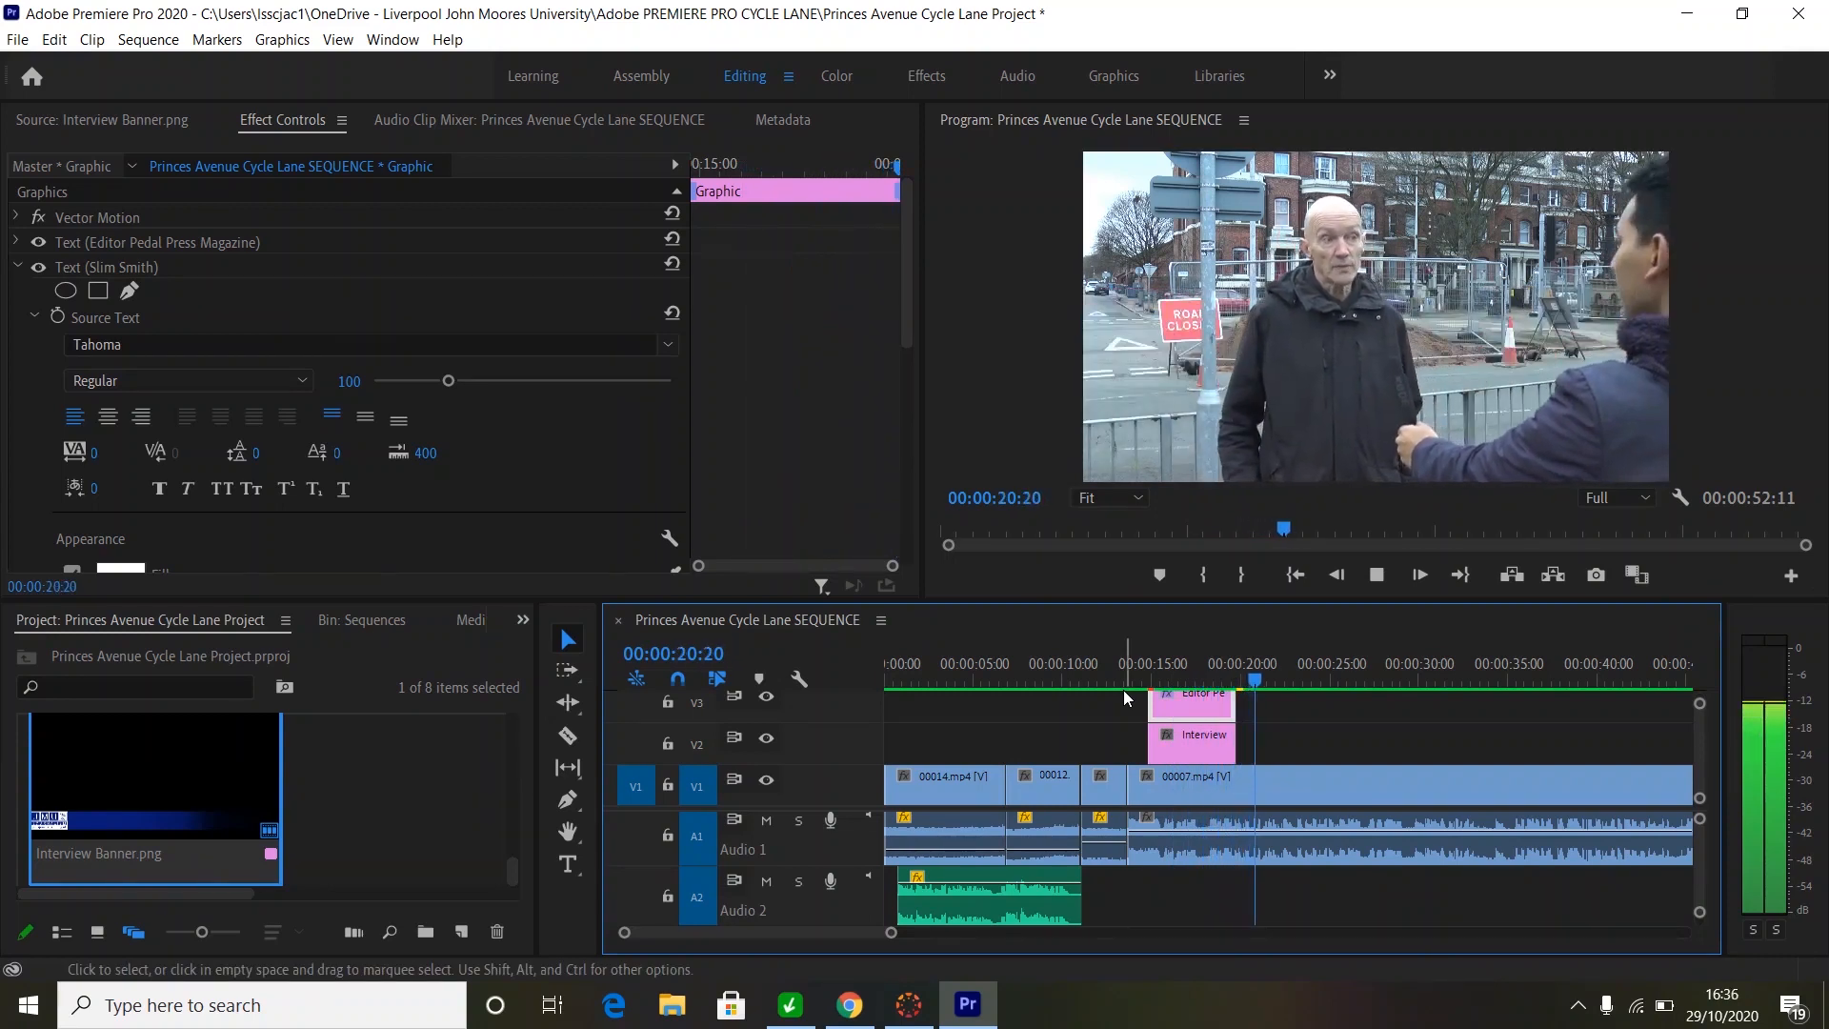
key("space")
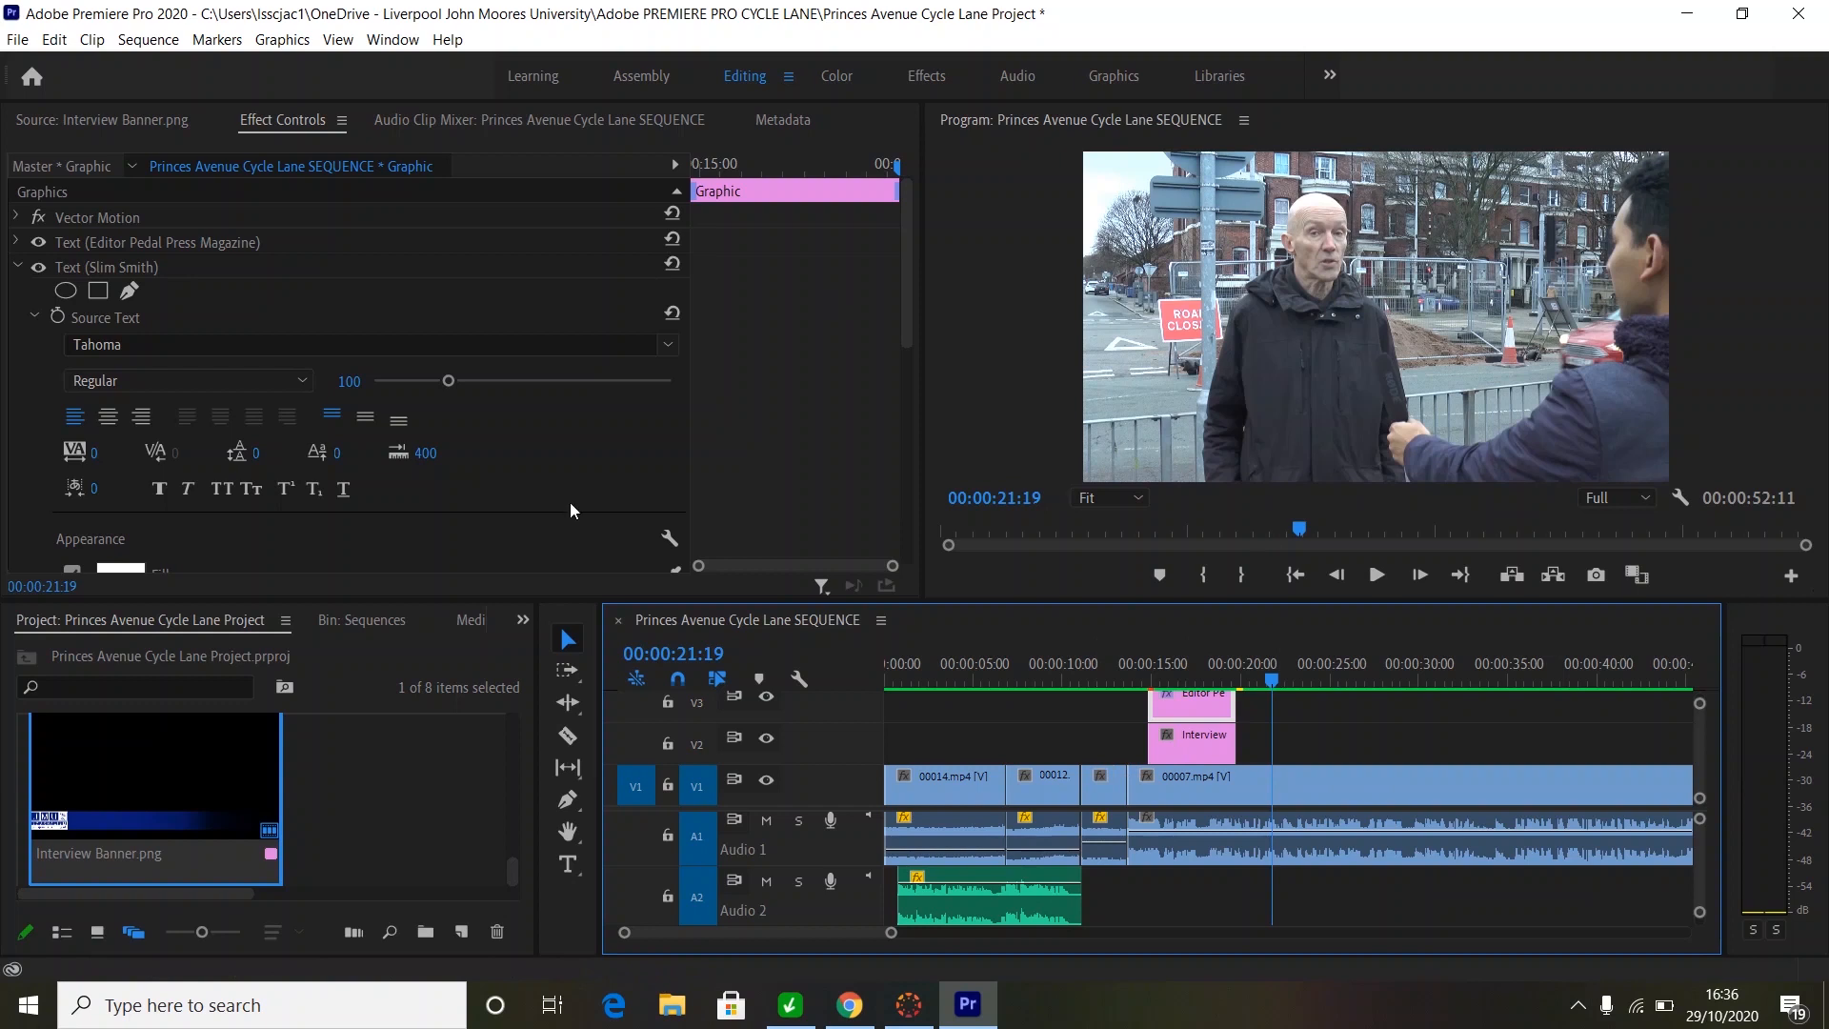
left_click(65, 124)
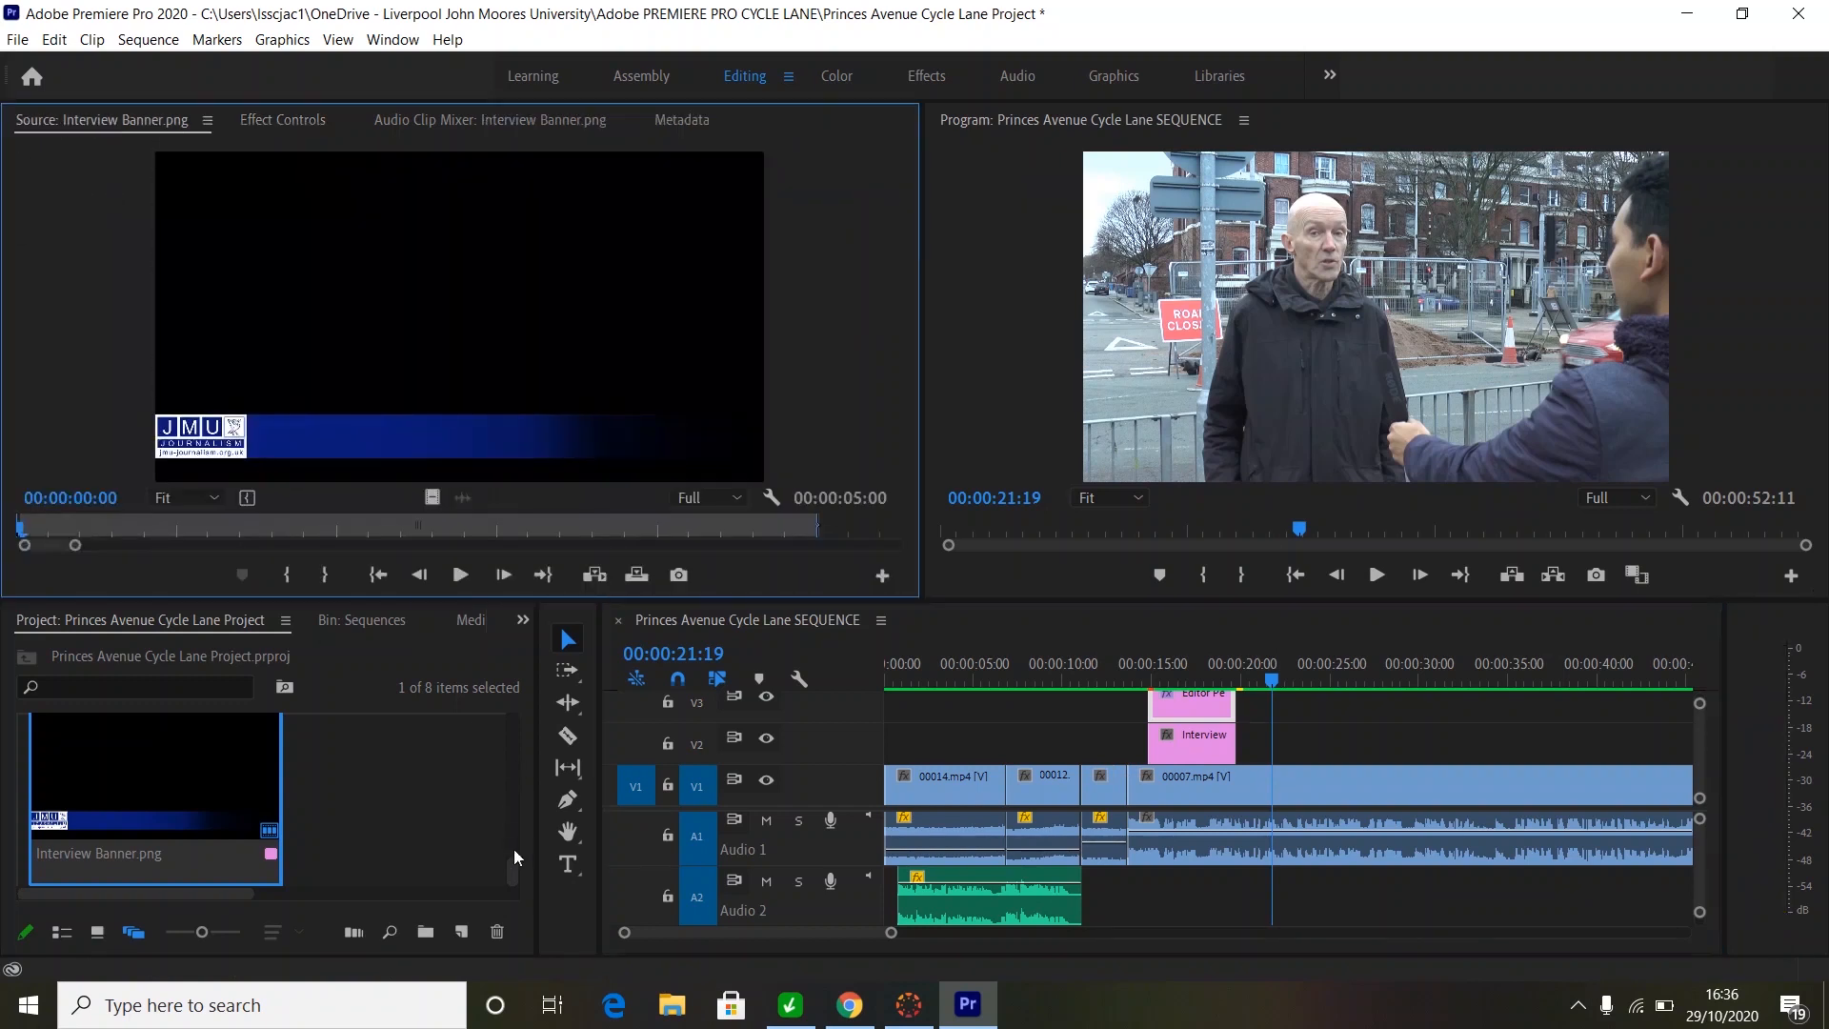
left_click_drag(512, 869, 511, 713)
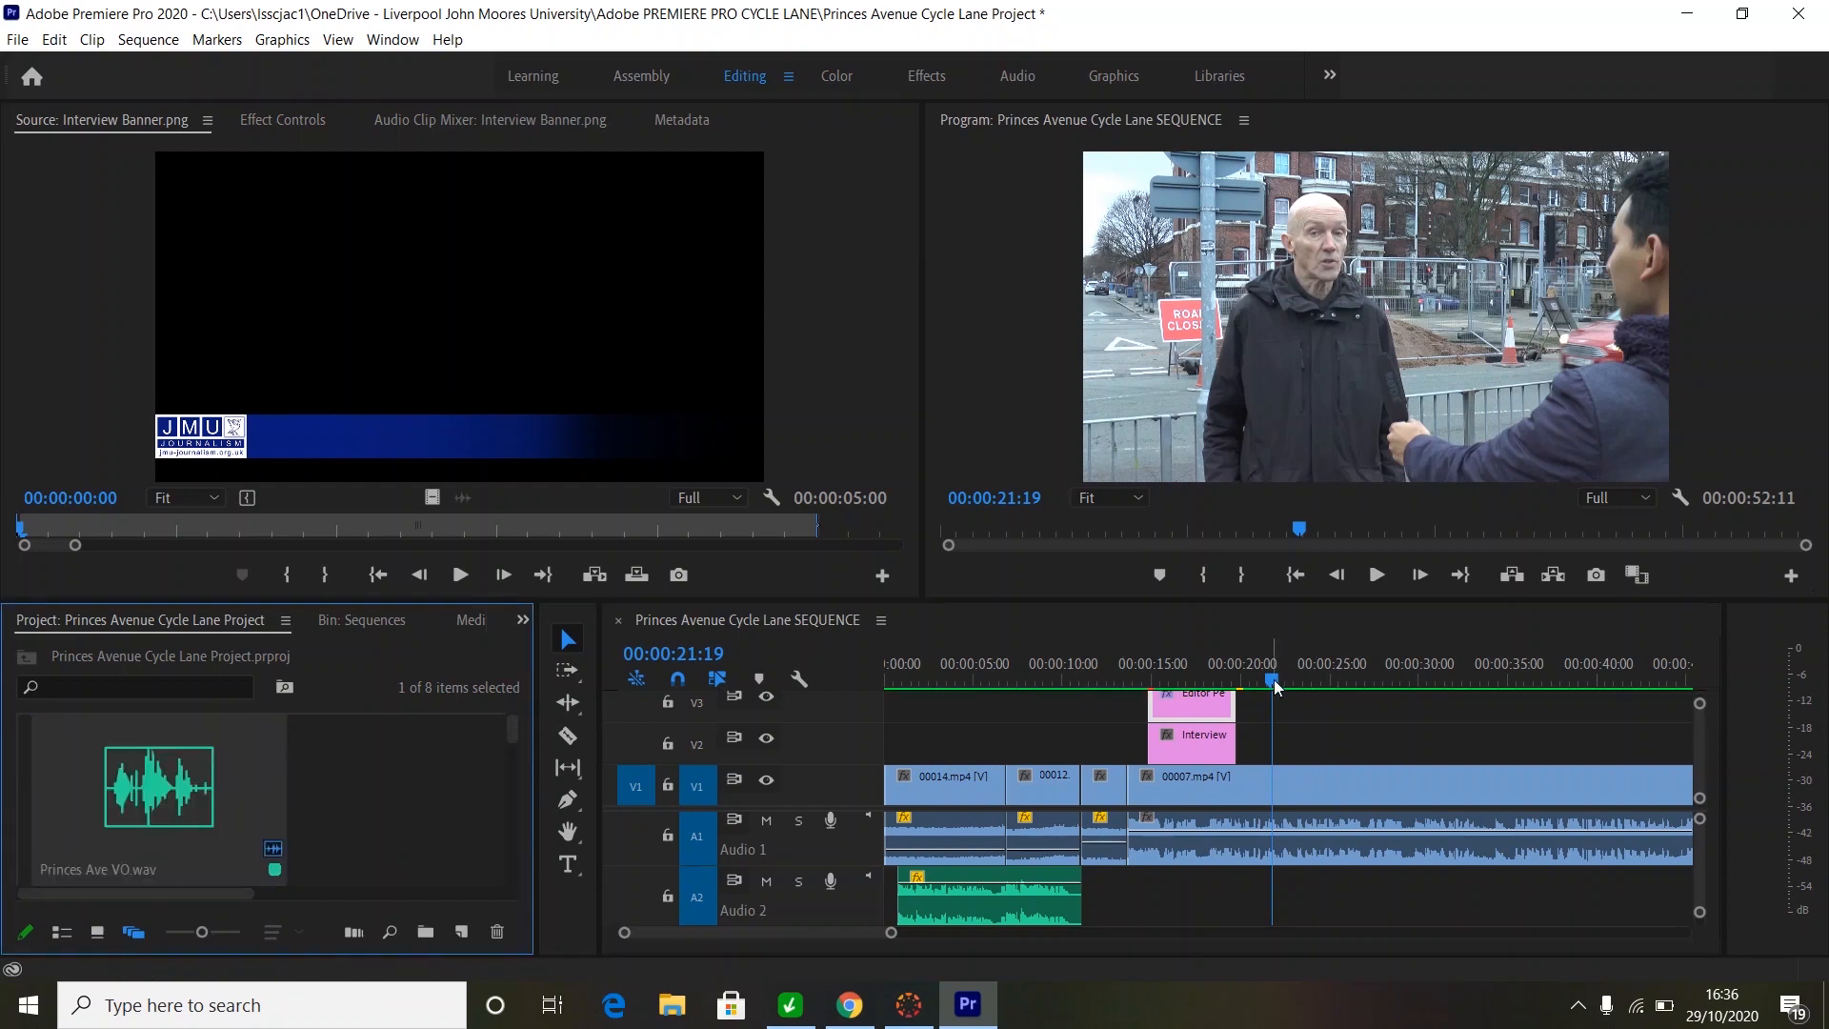
left_click(1026, 684)
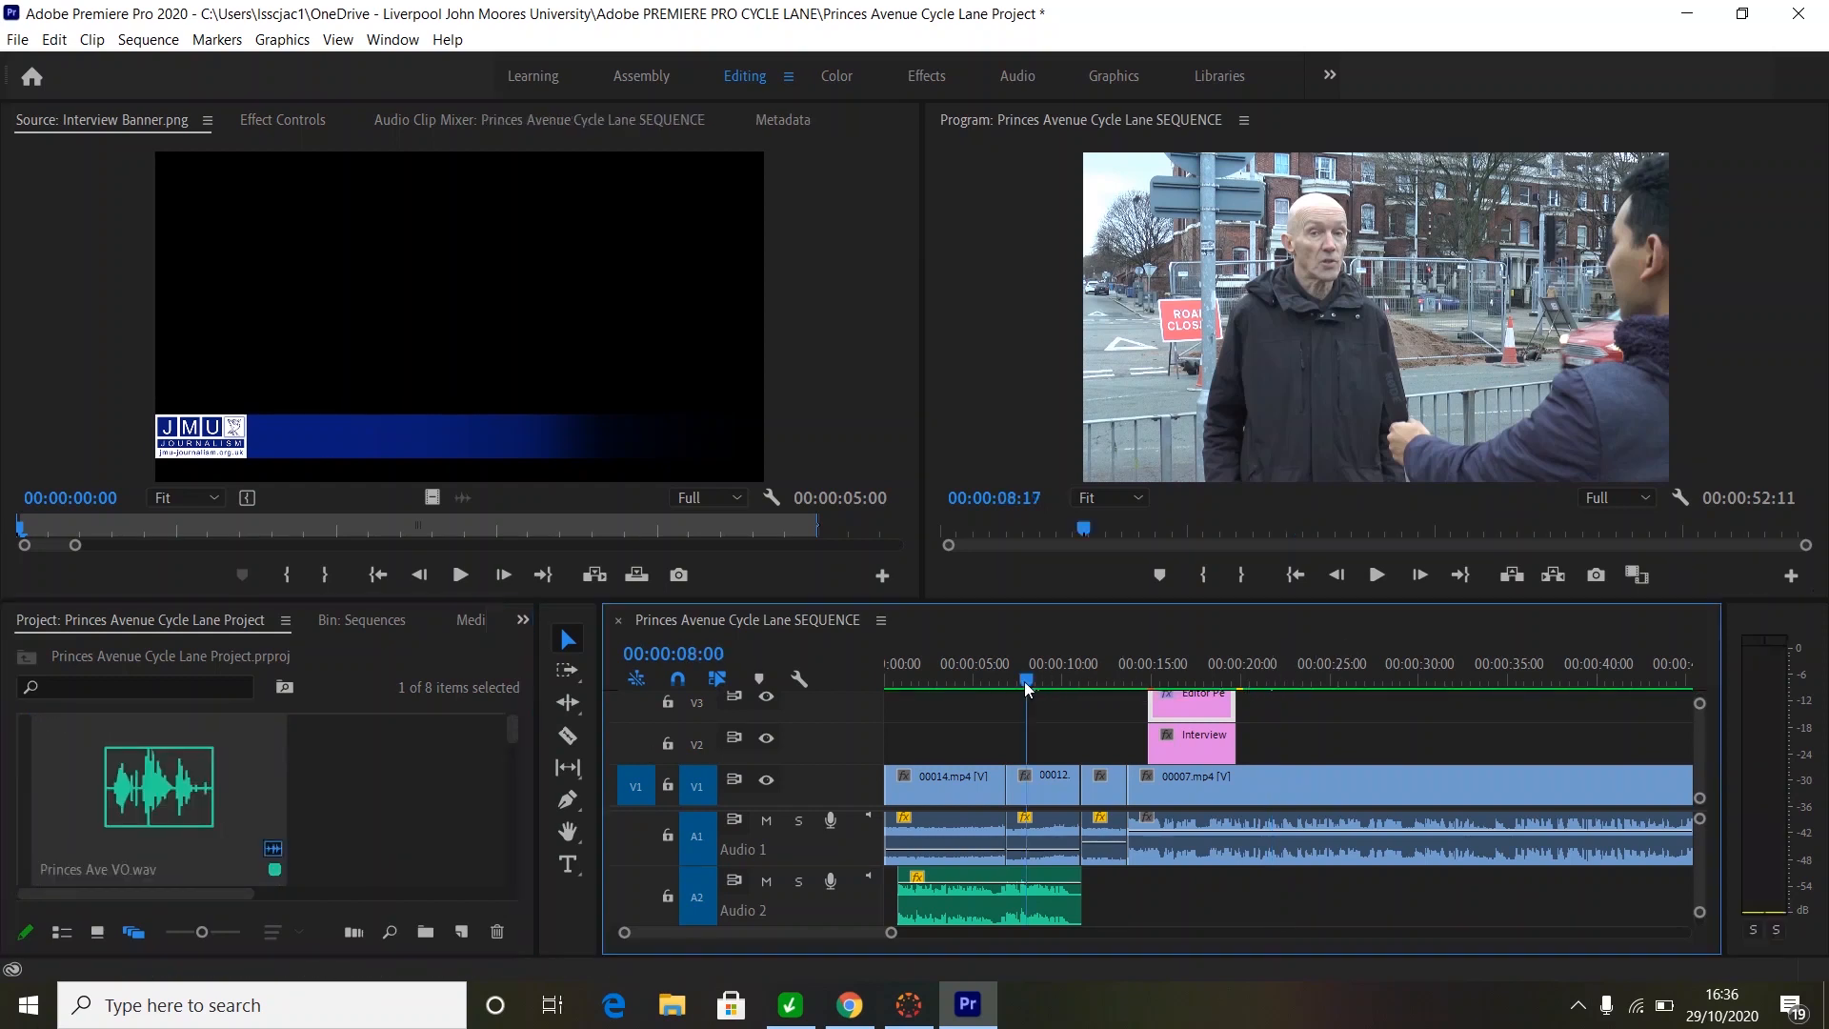
left_click_drag(1026, 684, 884, 684)
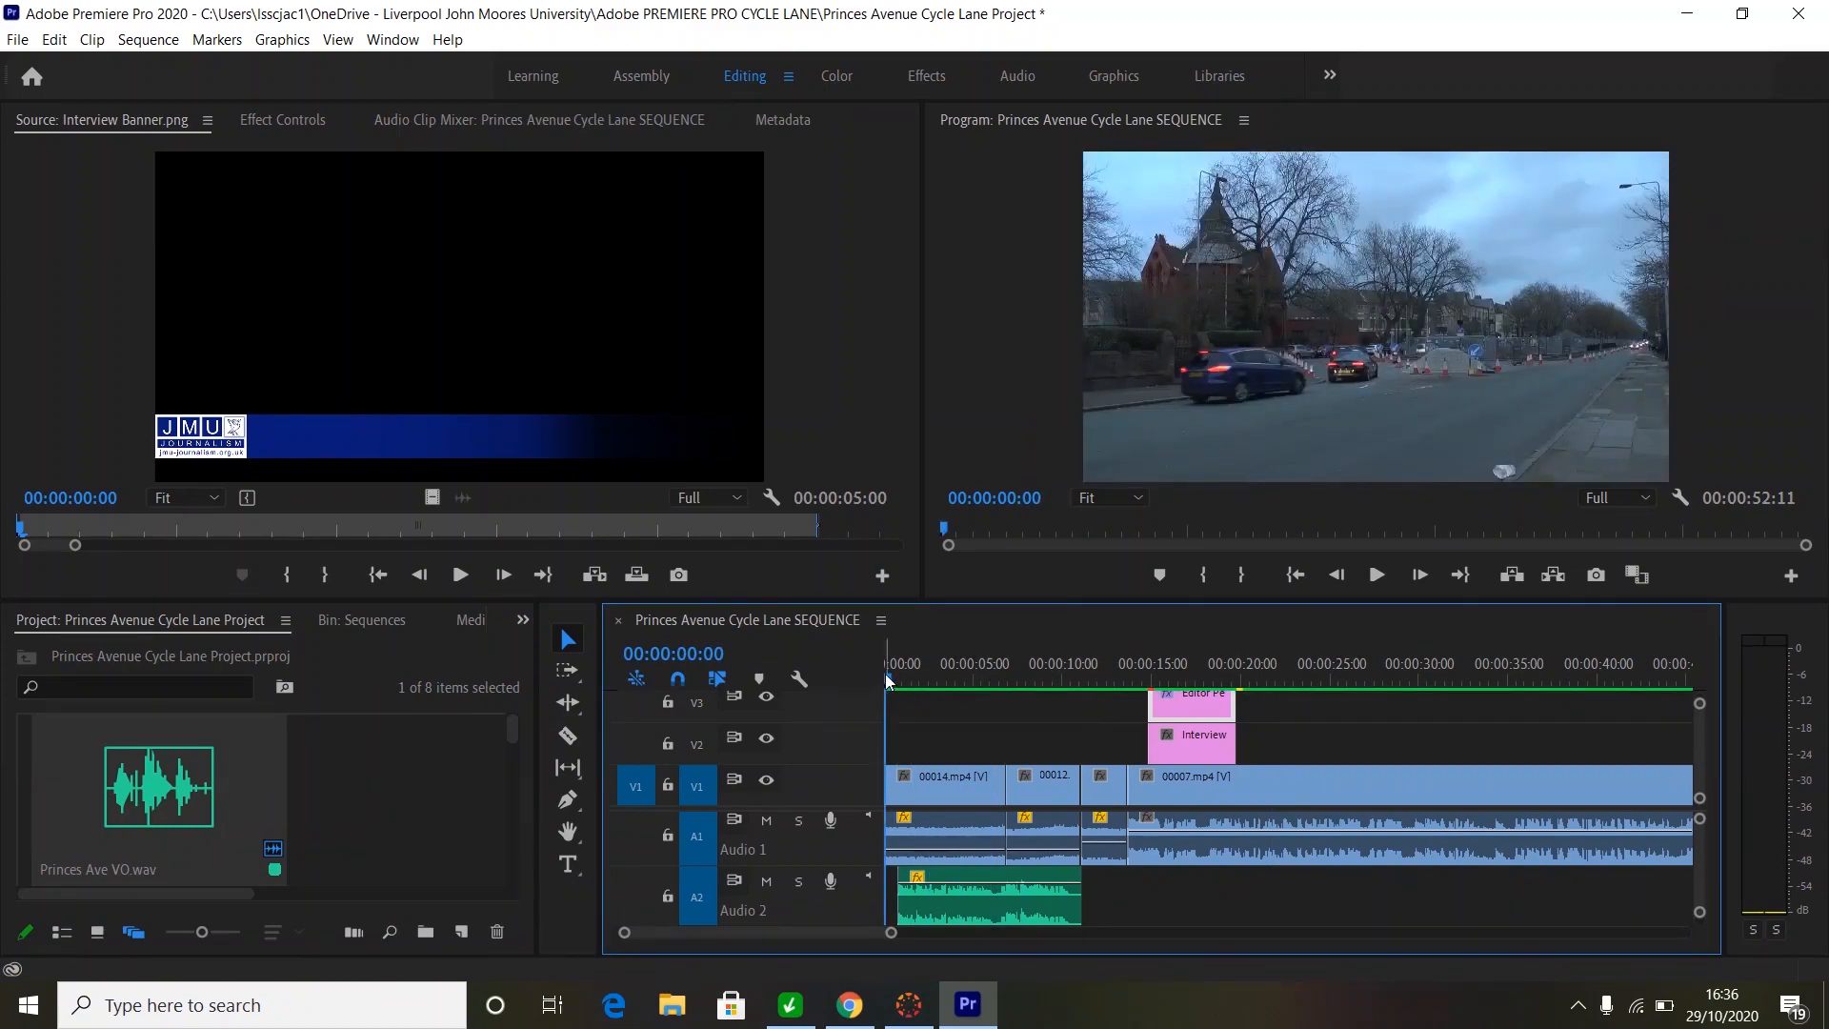
left_click_drag(885, 672, 1547, 745)
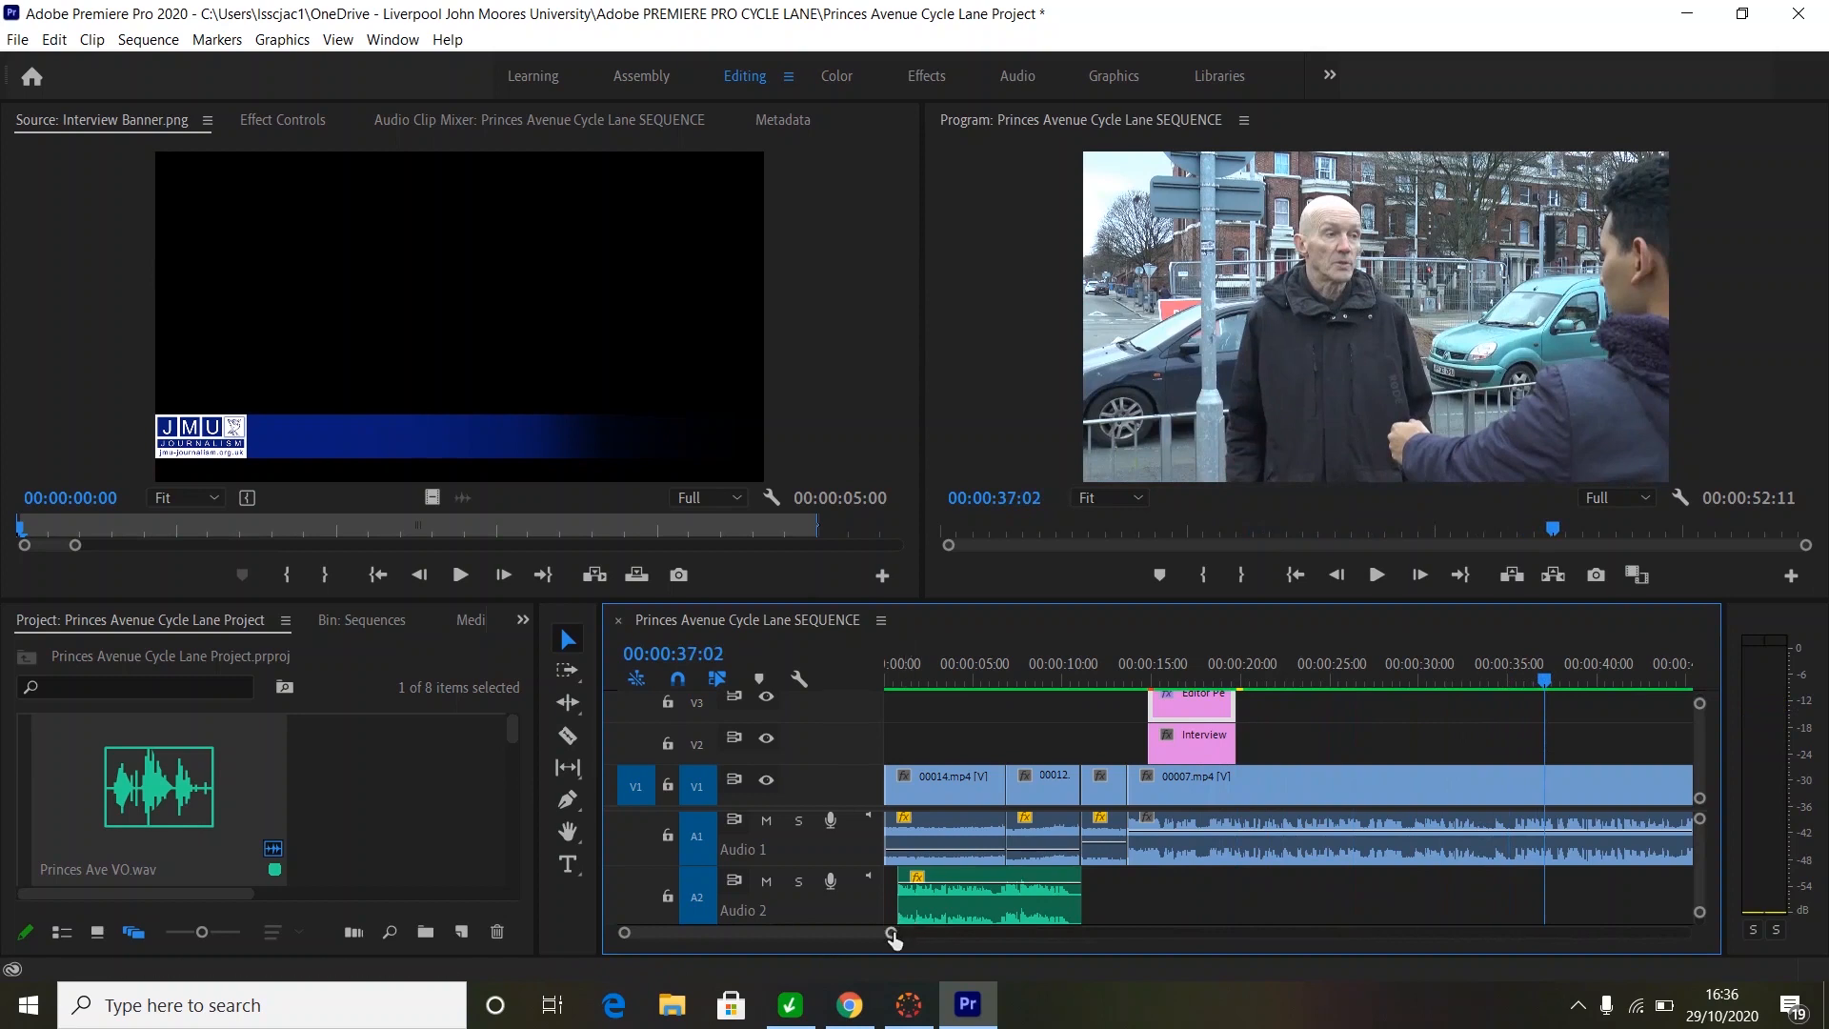
mouse_move(892, 939)
left_mouse_down()
mouse_move(860, 933)
mouse_move(1000, 932)
left_mouse_up()
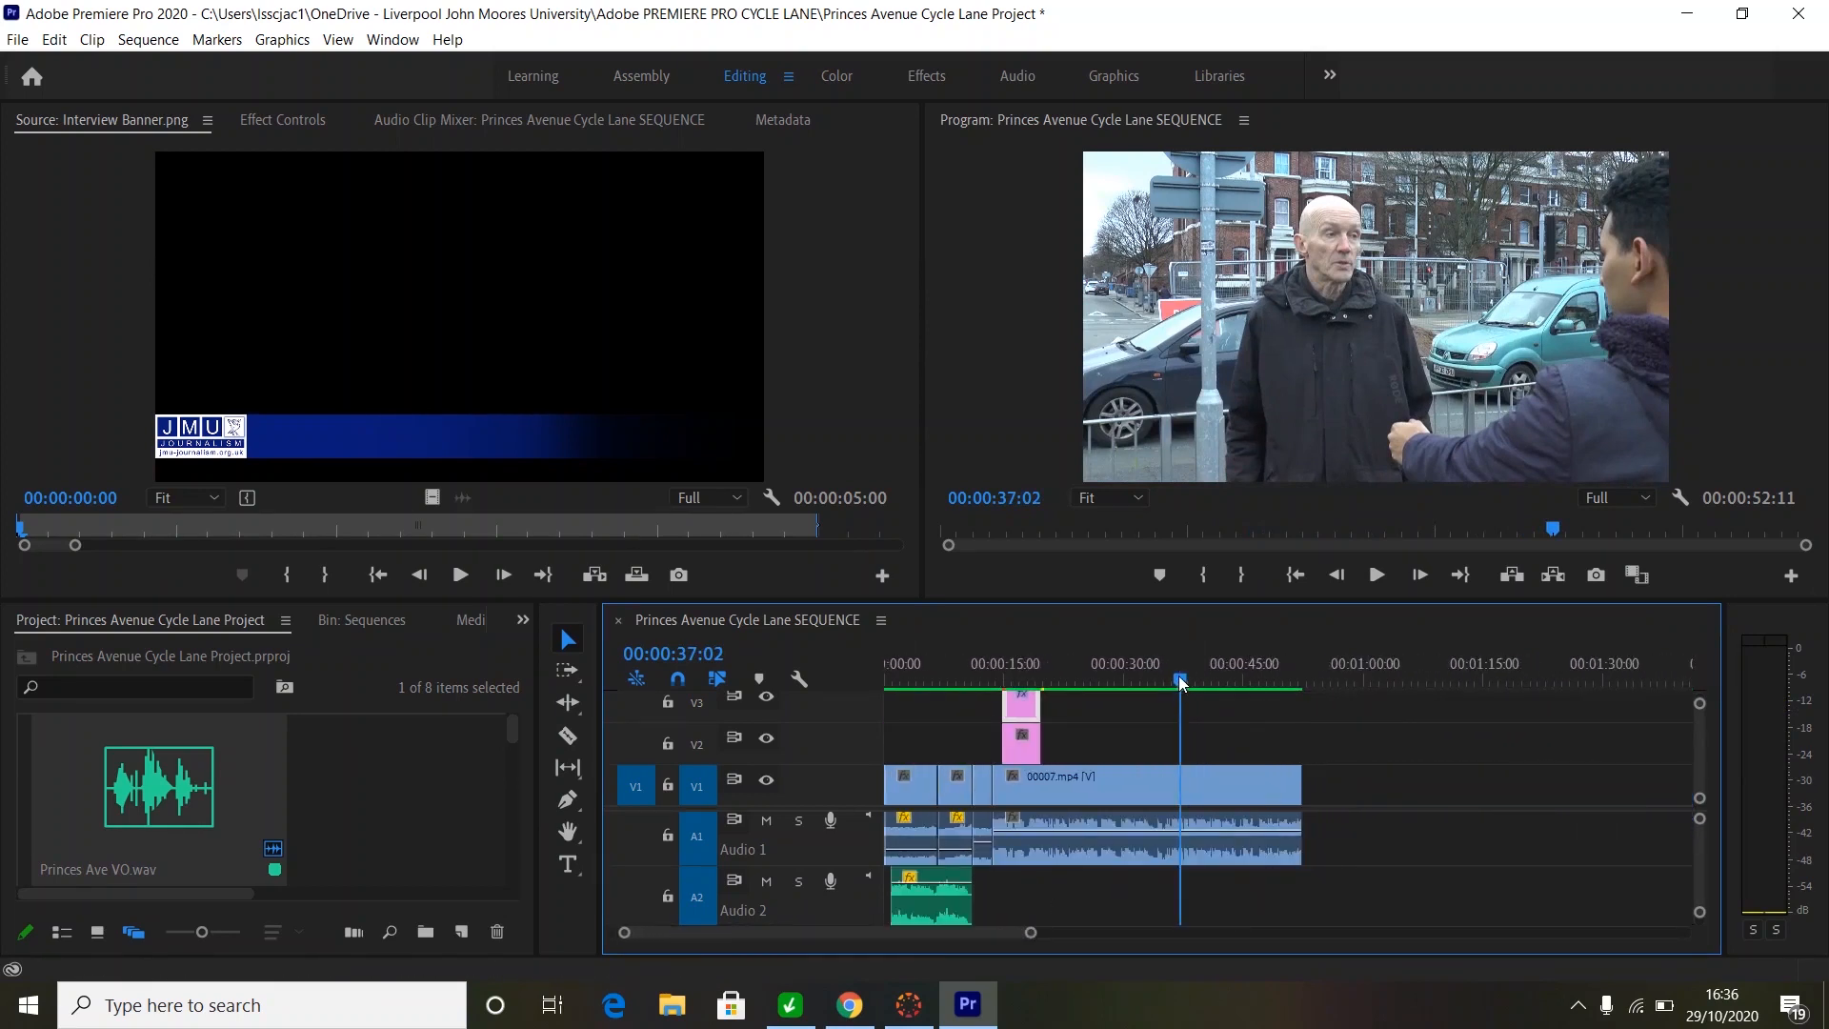
left_click_drag(1185, 688, 1271, 682)
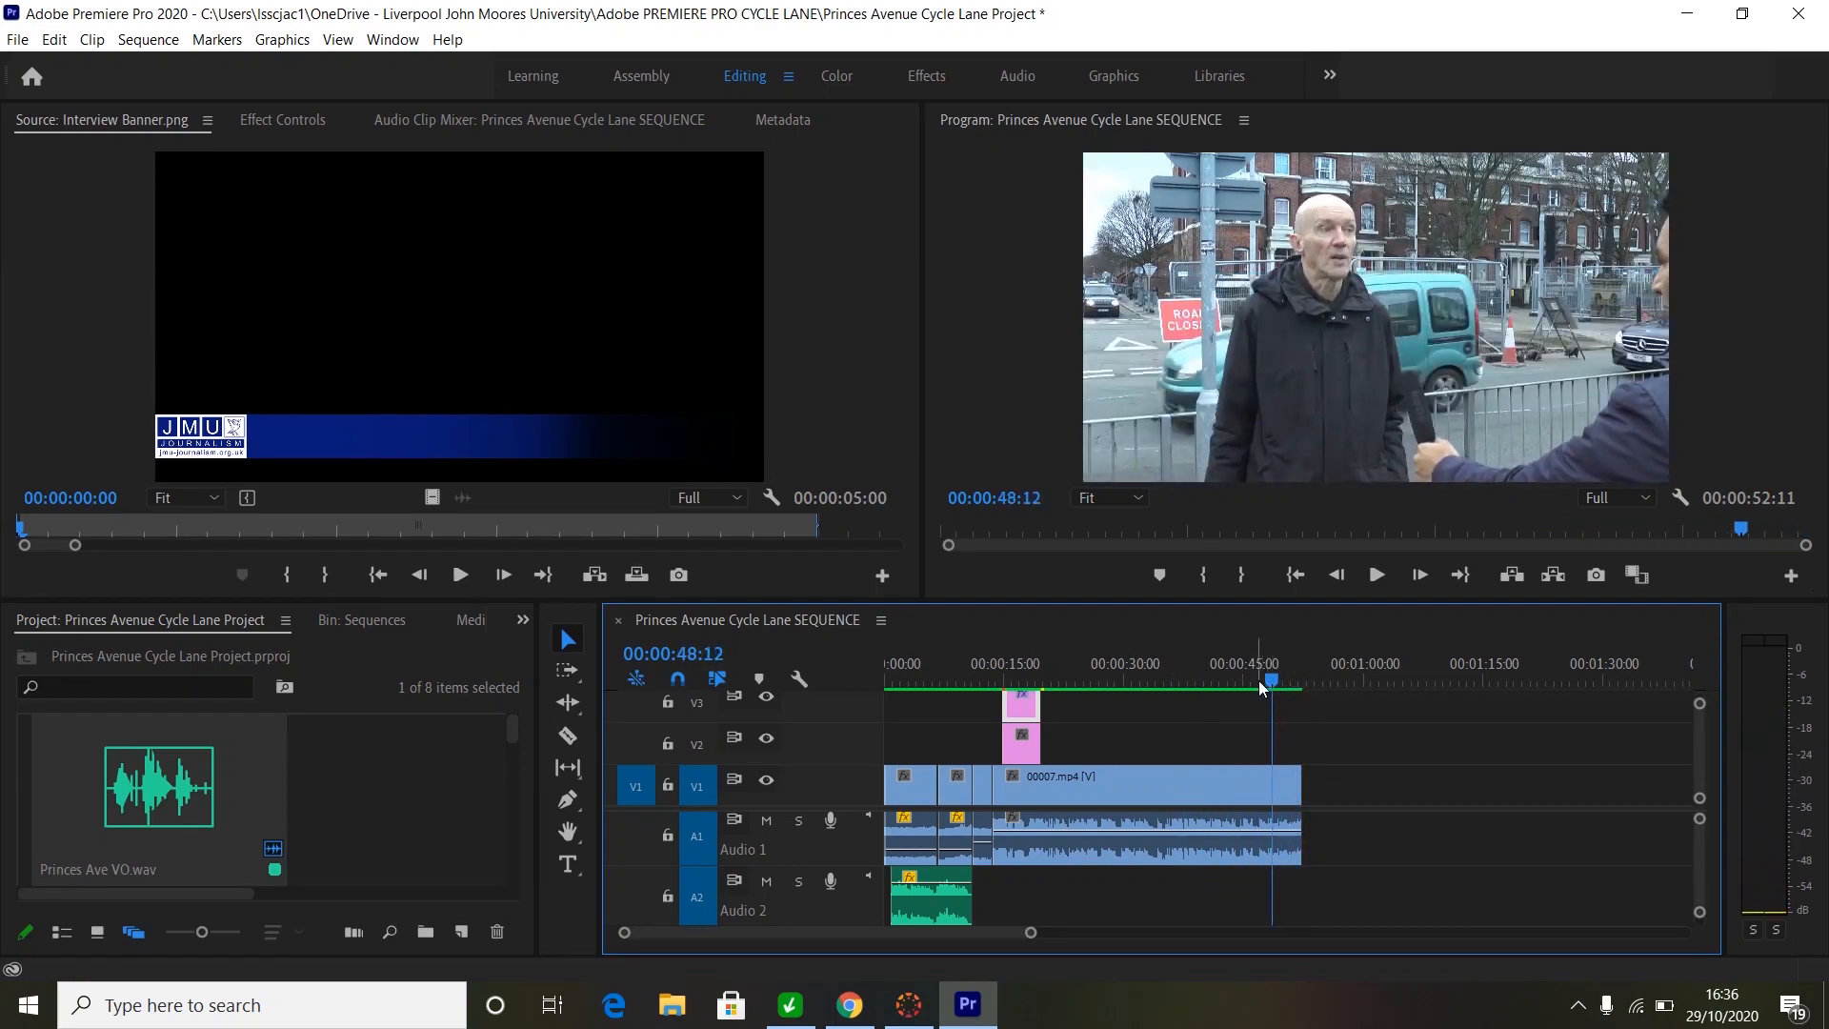
key("space")
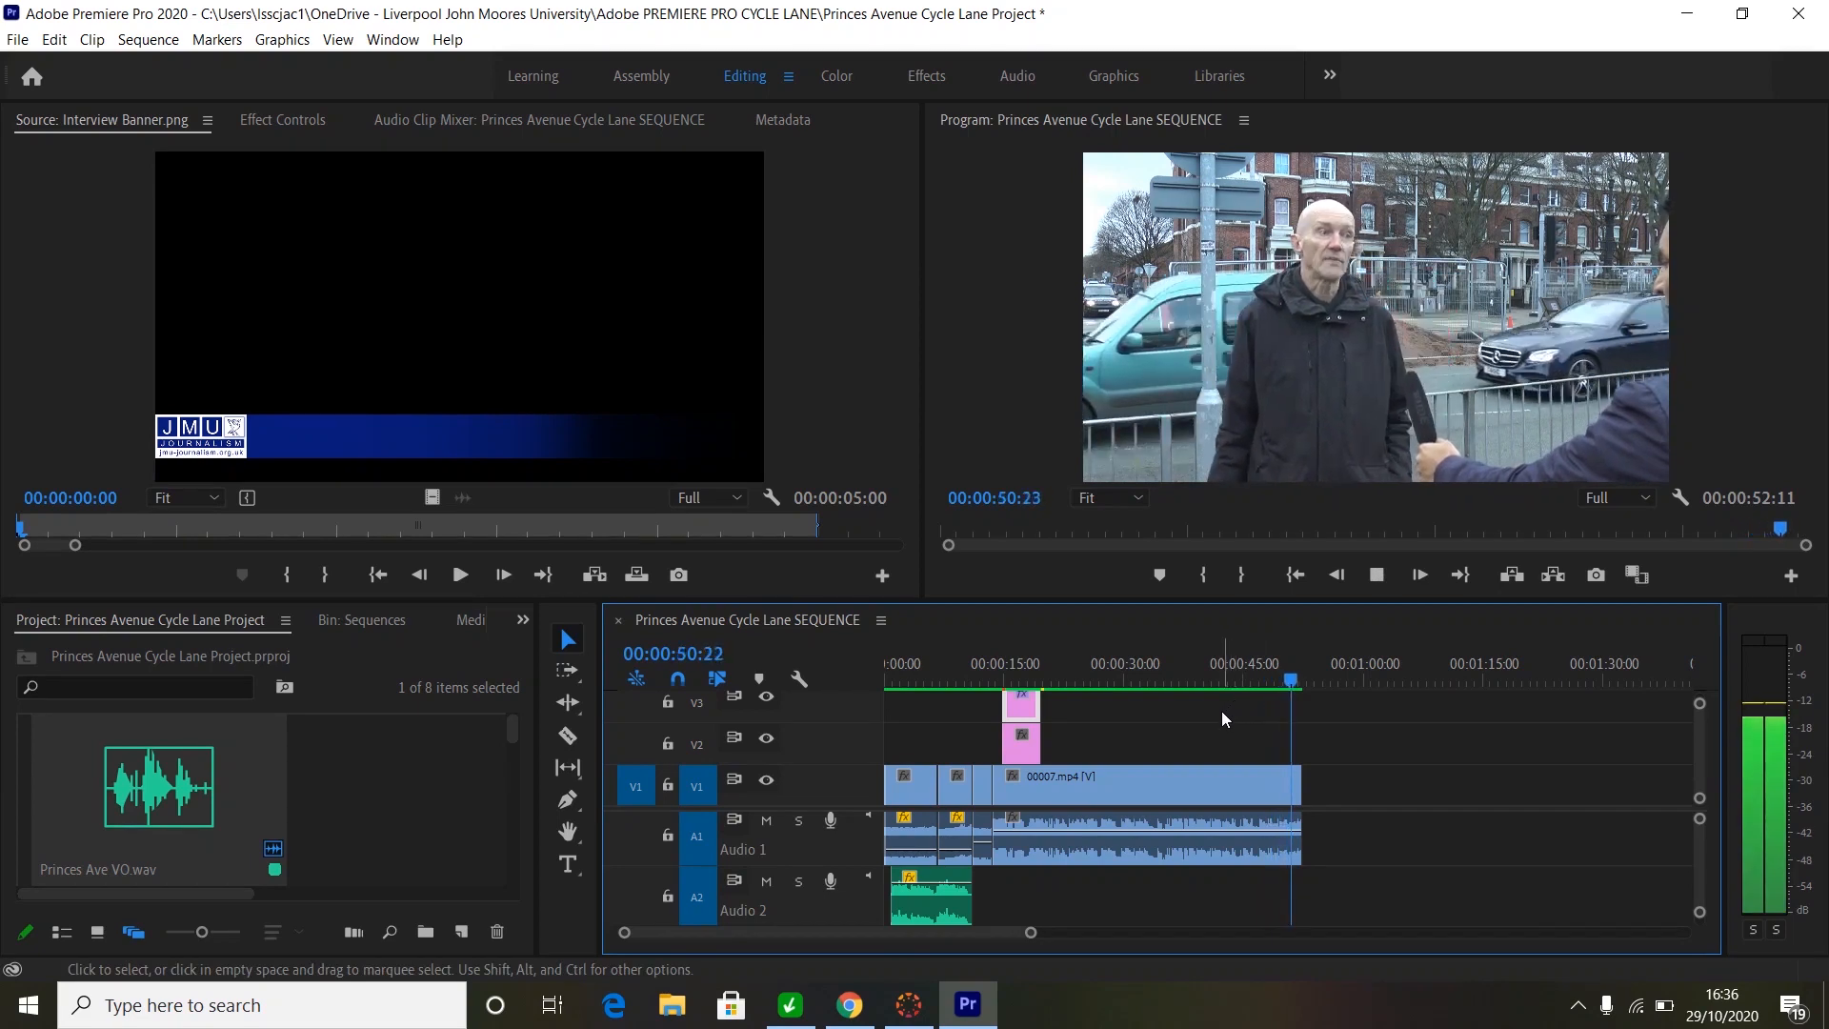
key("space")
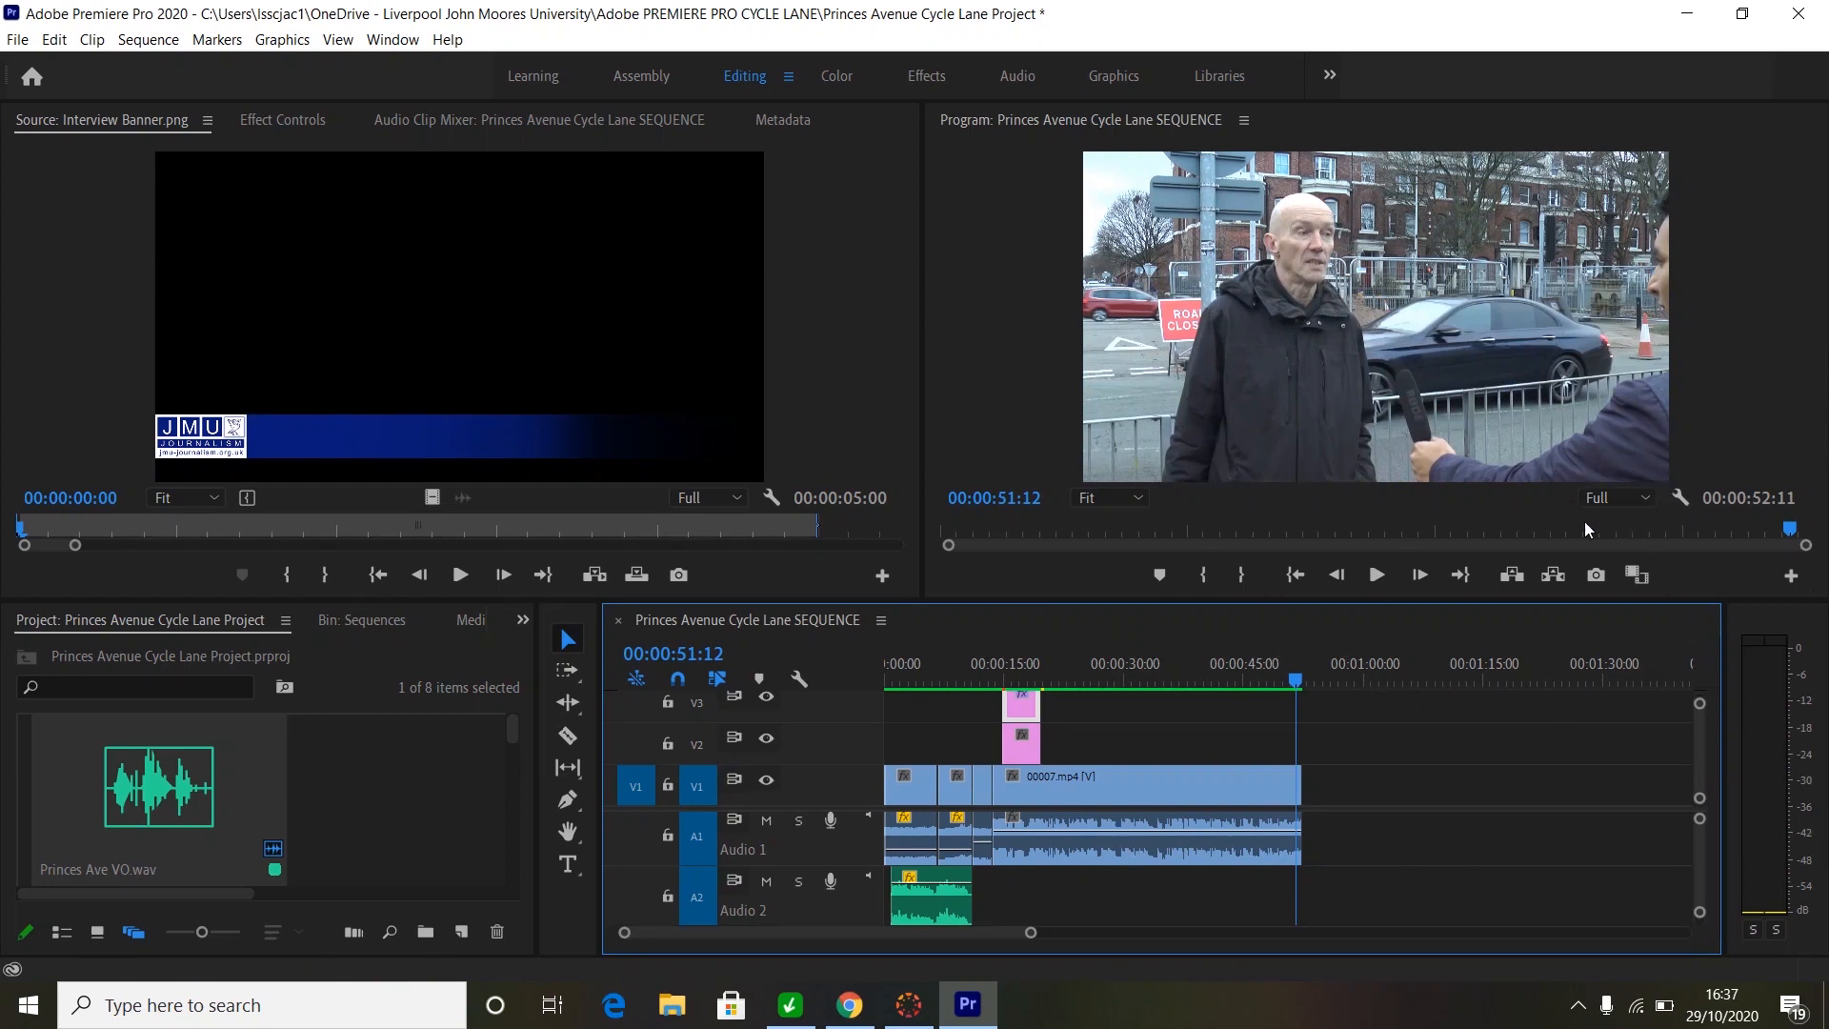
- Lower the Program monitor's playback resolution from Full to 1/4
left_click(1642, 497)
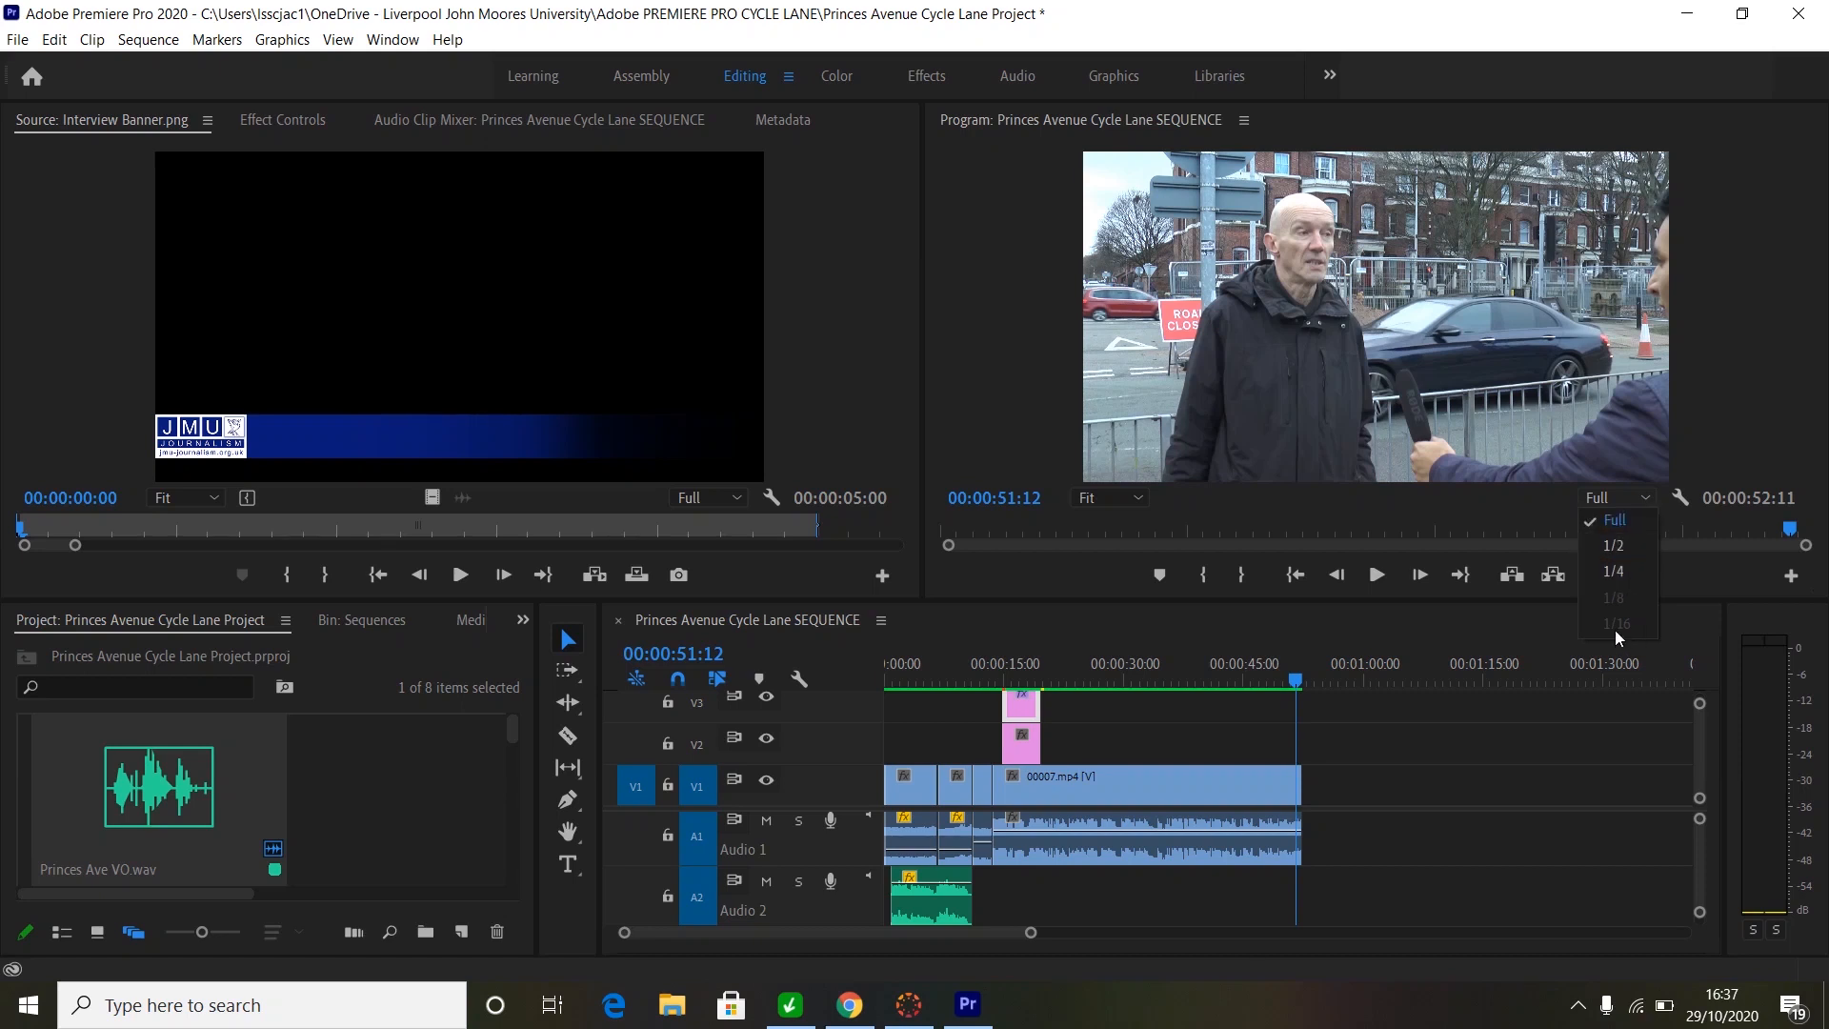
left_click(1614, 569)
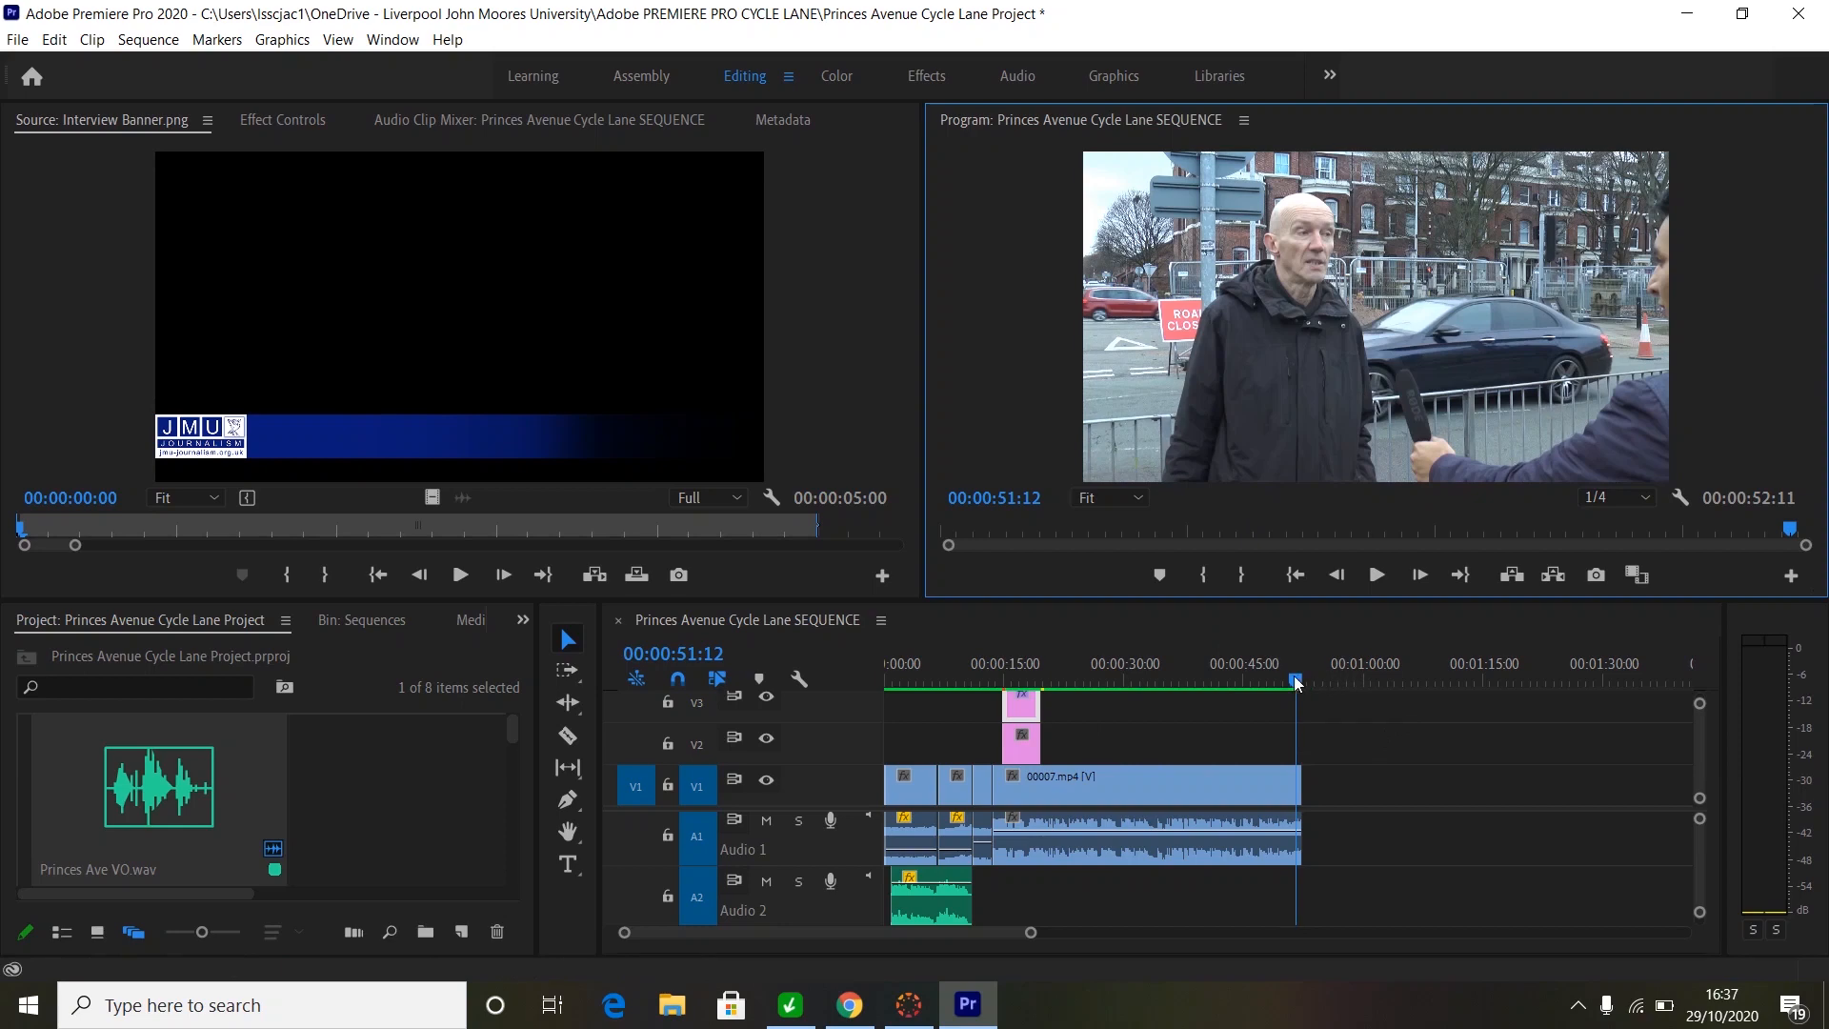
- Play the sequence from 00:00:44:15, then from the start, to review the ending
left_click_drag(1294, 677, 1239, 689)
key("space")
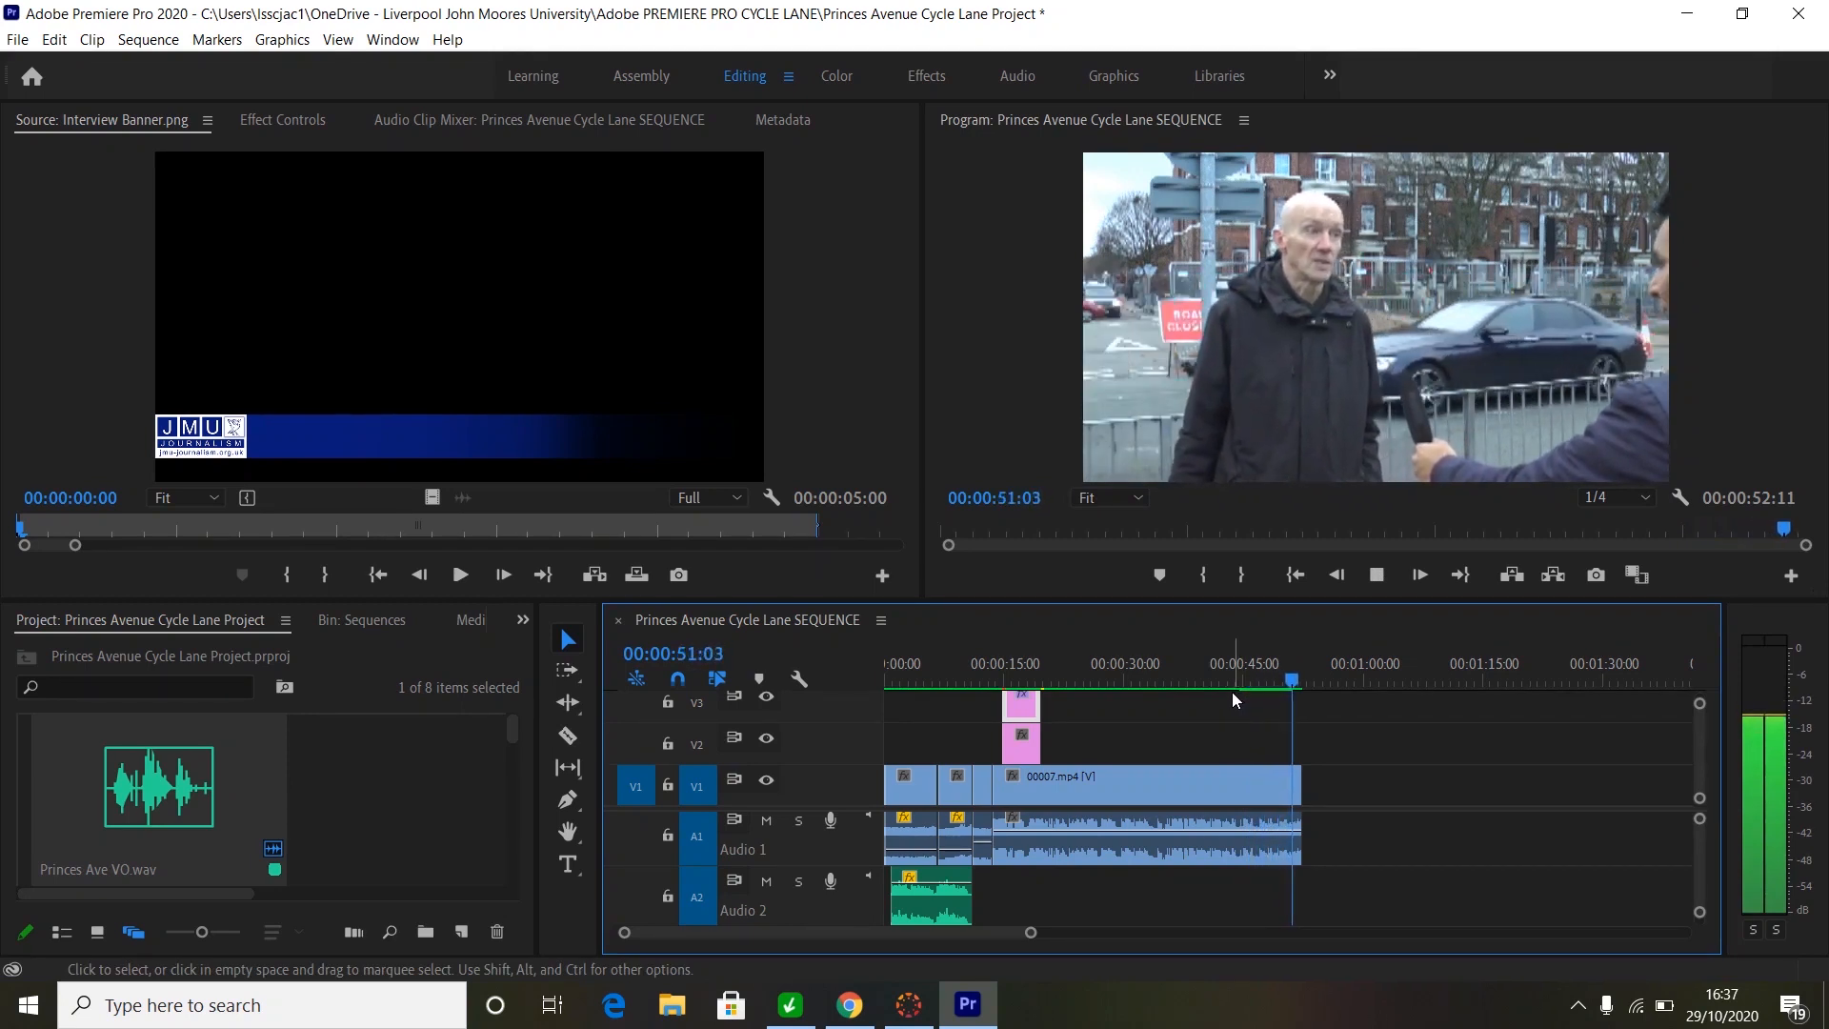
key("Home")
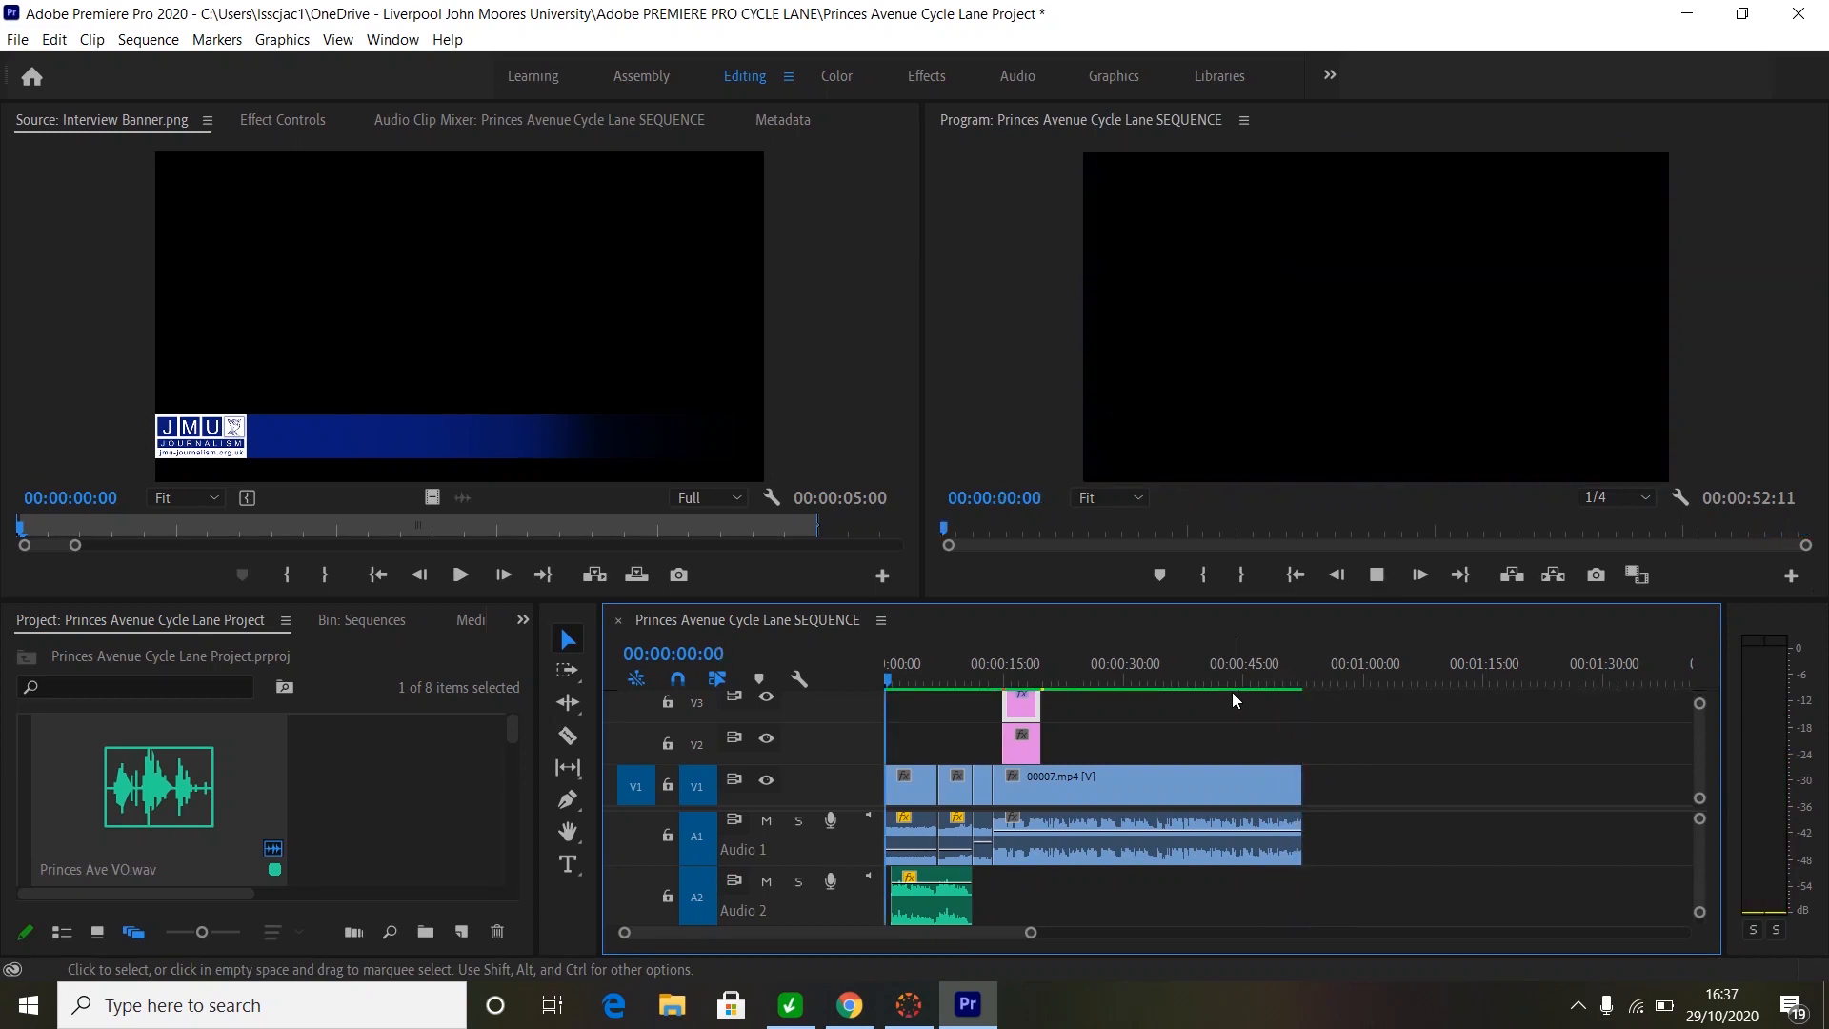
key("space")
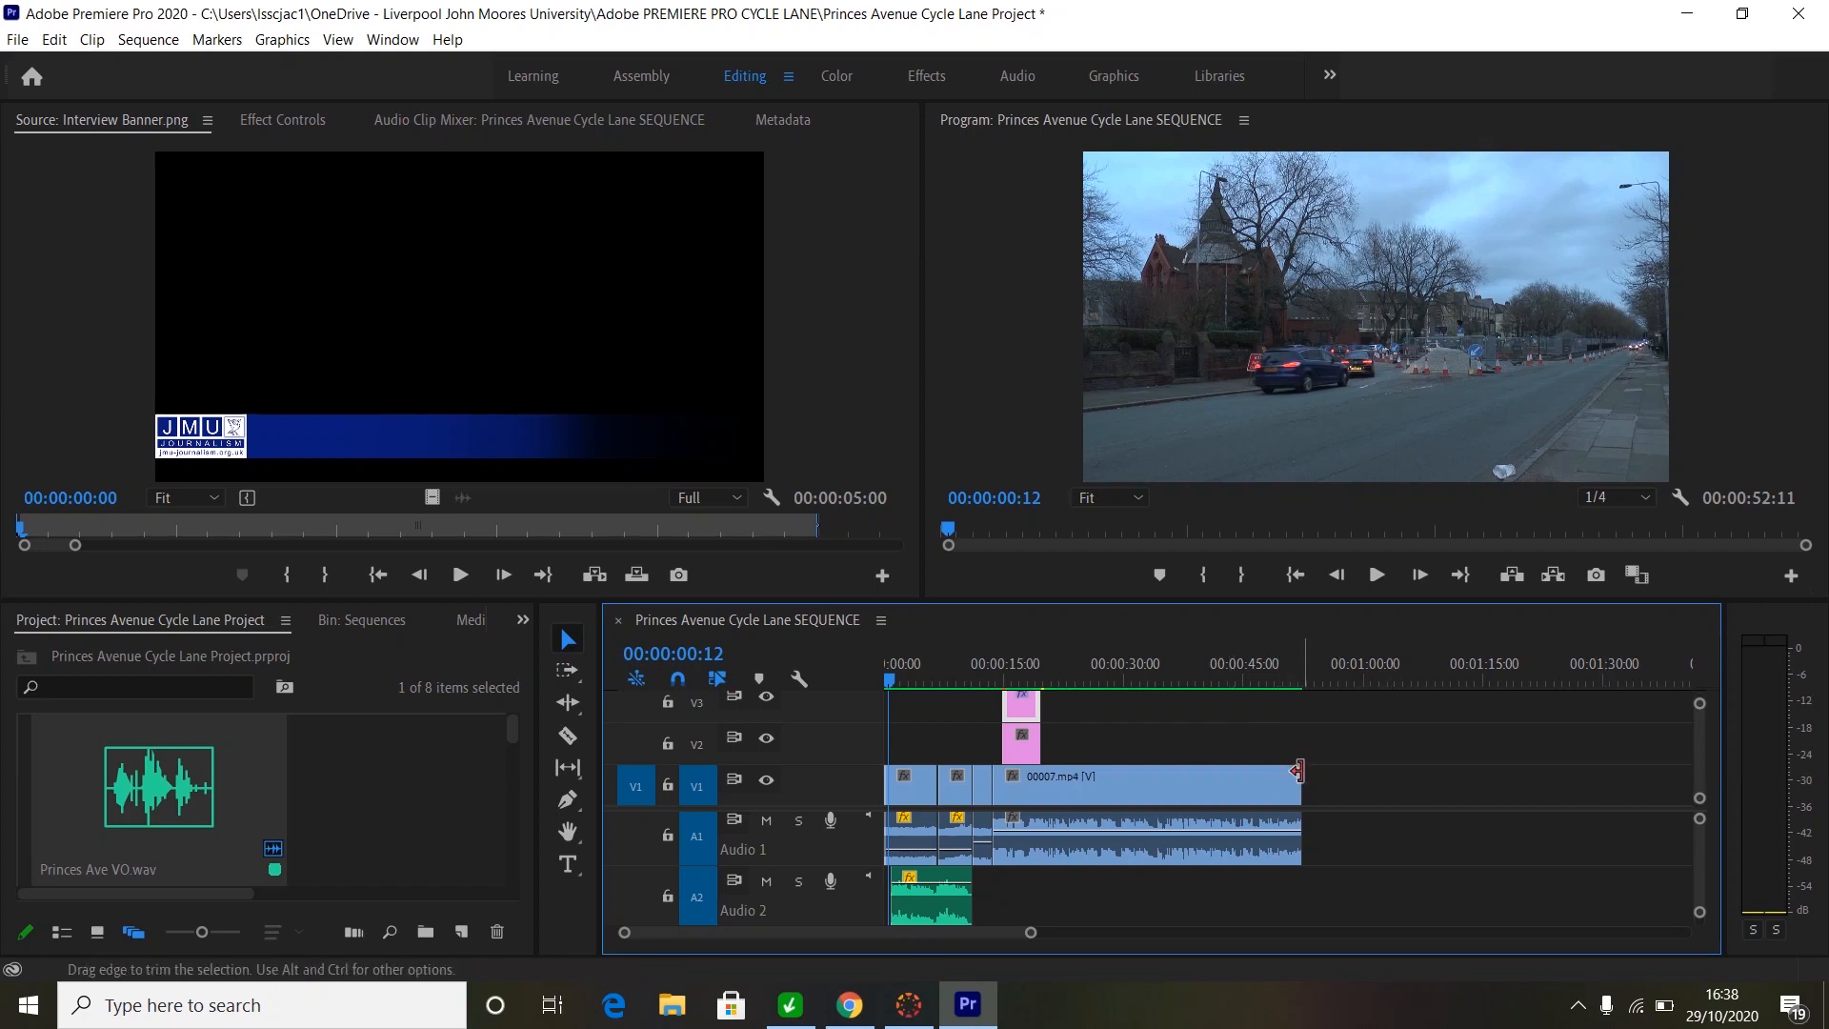
- Trim a few frames off the interview clip's end so the sequence ends at 00:00:52:07
left_click_drag(1298, 779, 1296, 780)
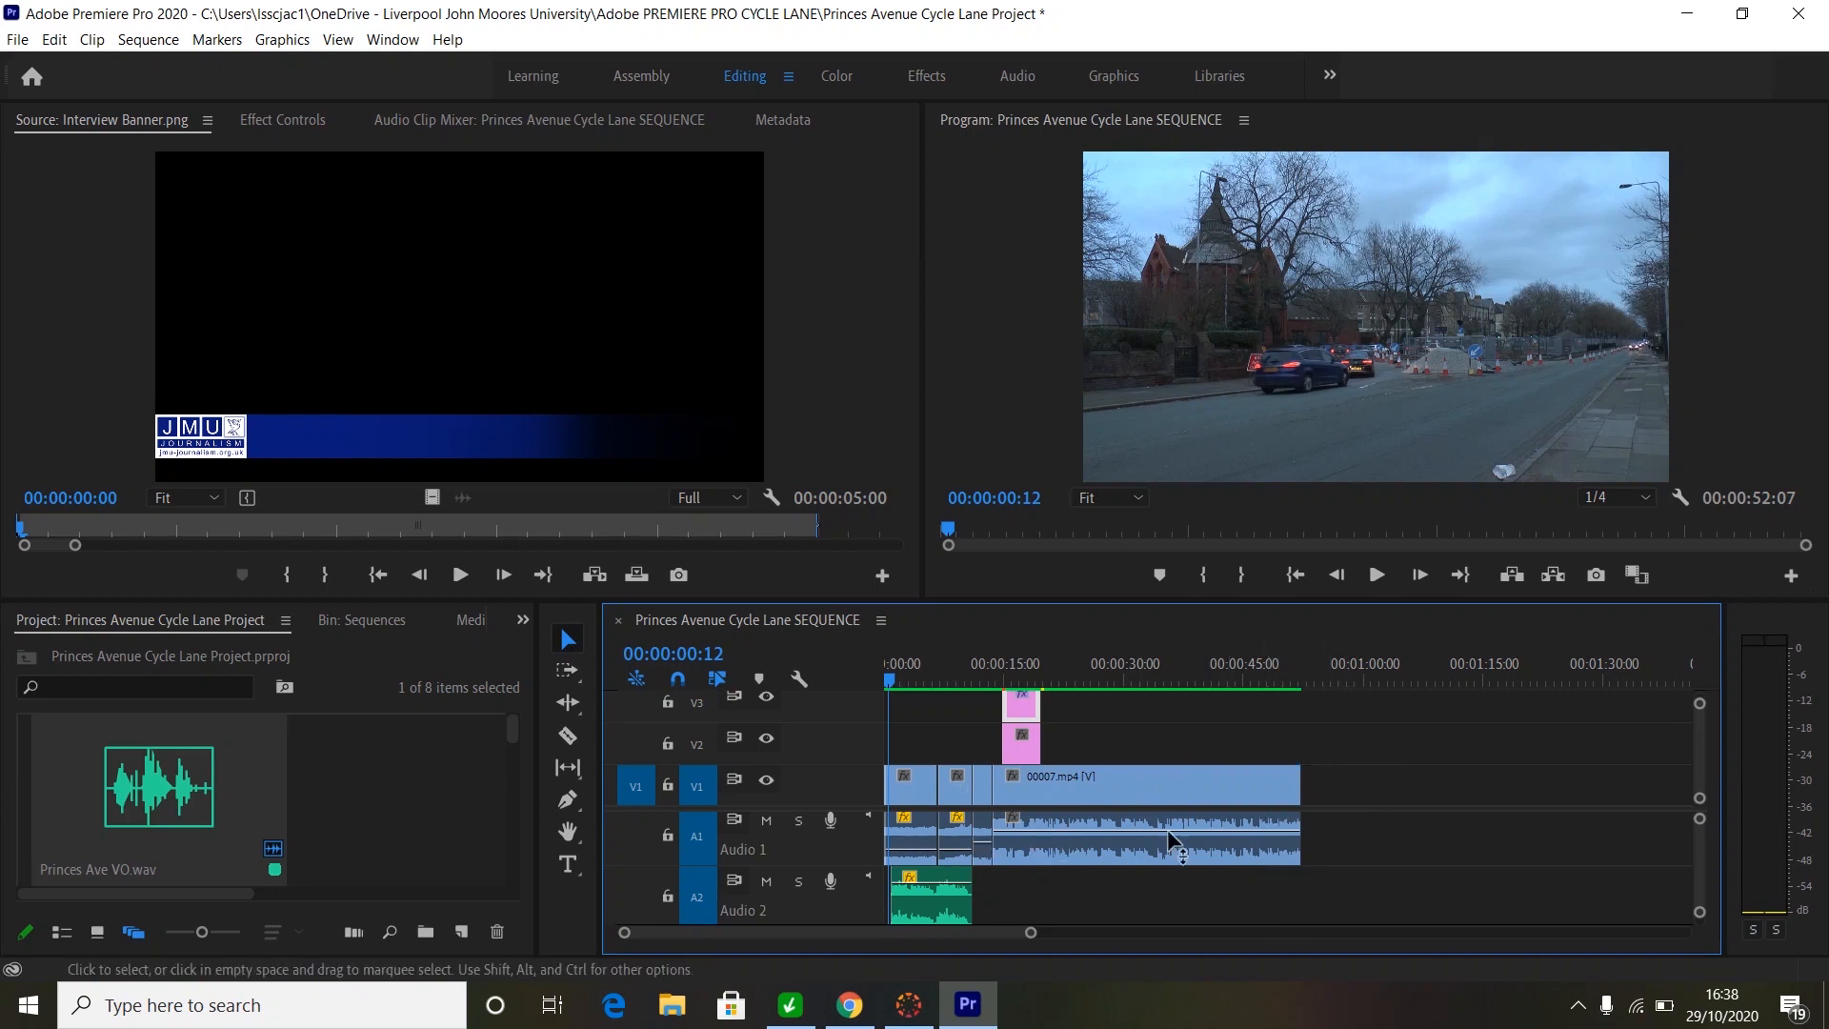
left_click_drag(1028, 932, 949, 936)
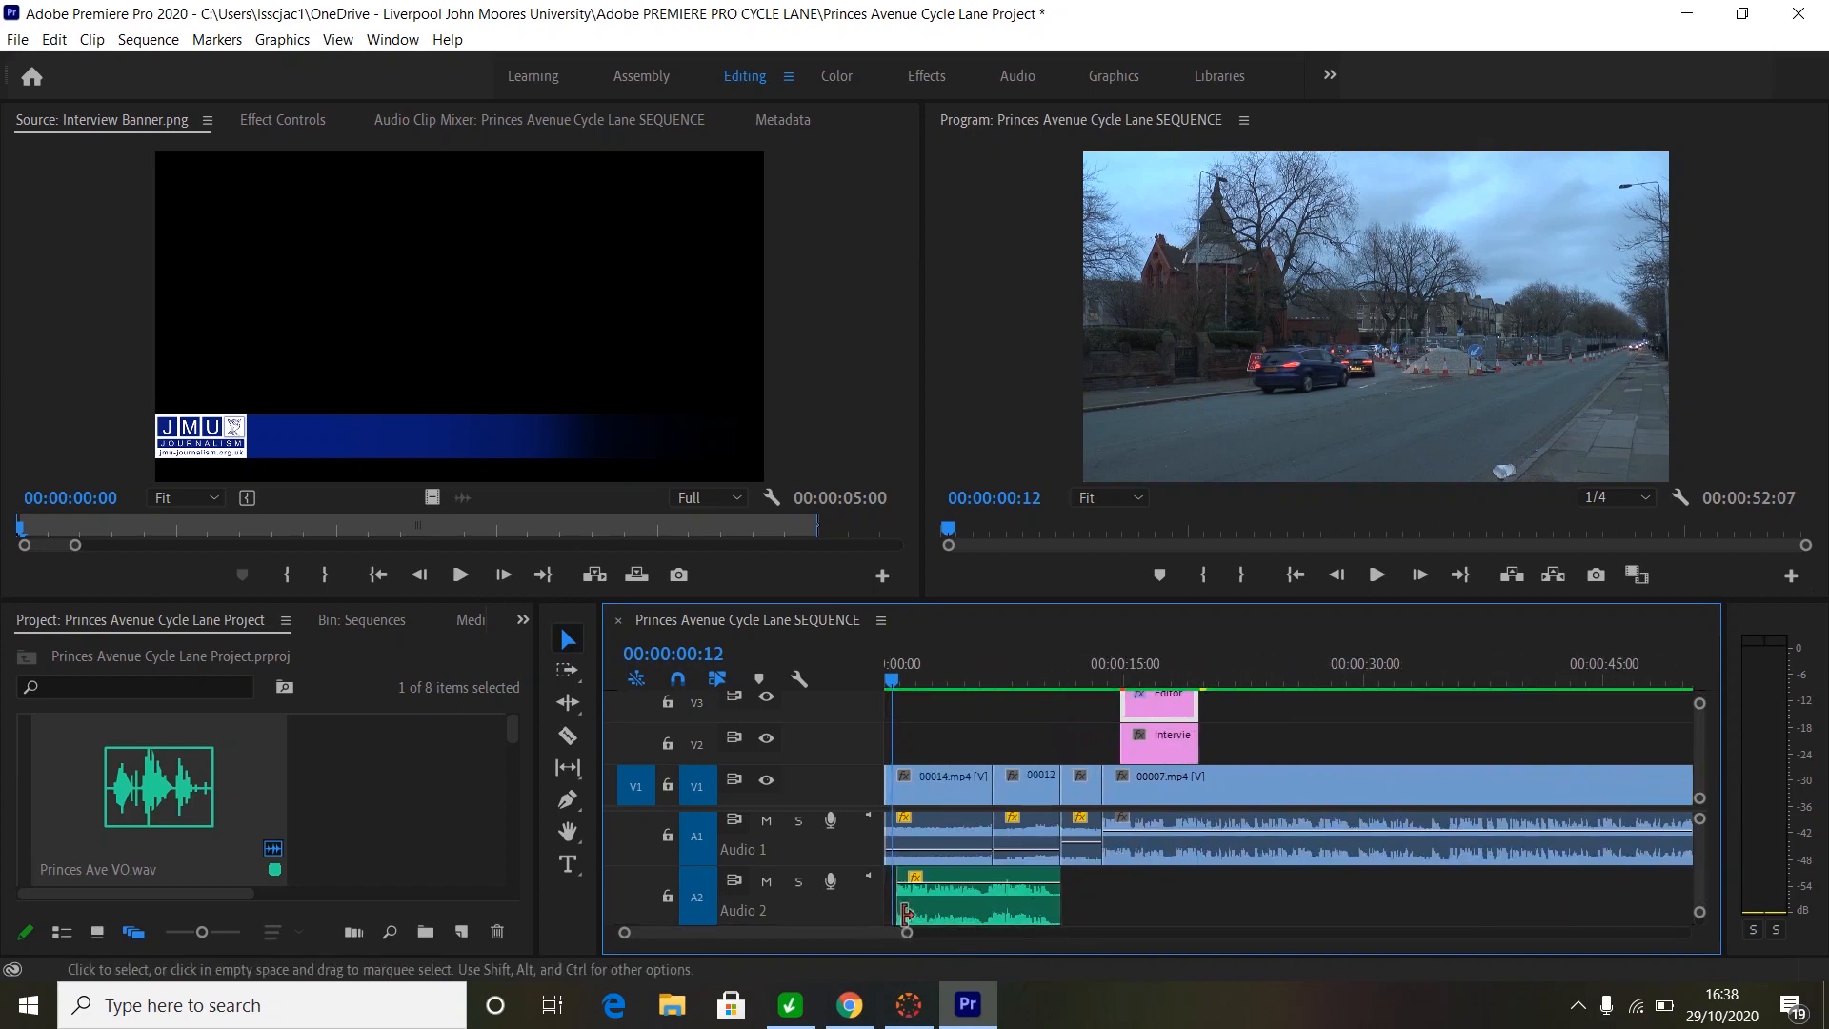
mouse_move(866, 929)
left_mouse_down()
mouse_move(900, 930)
mouse_move(882, 935)
left_mouse_up()
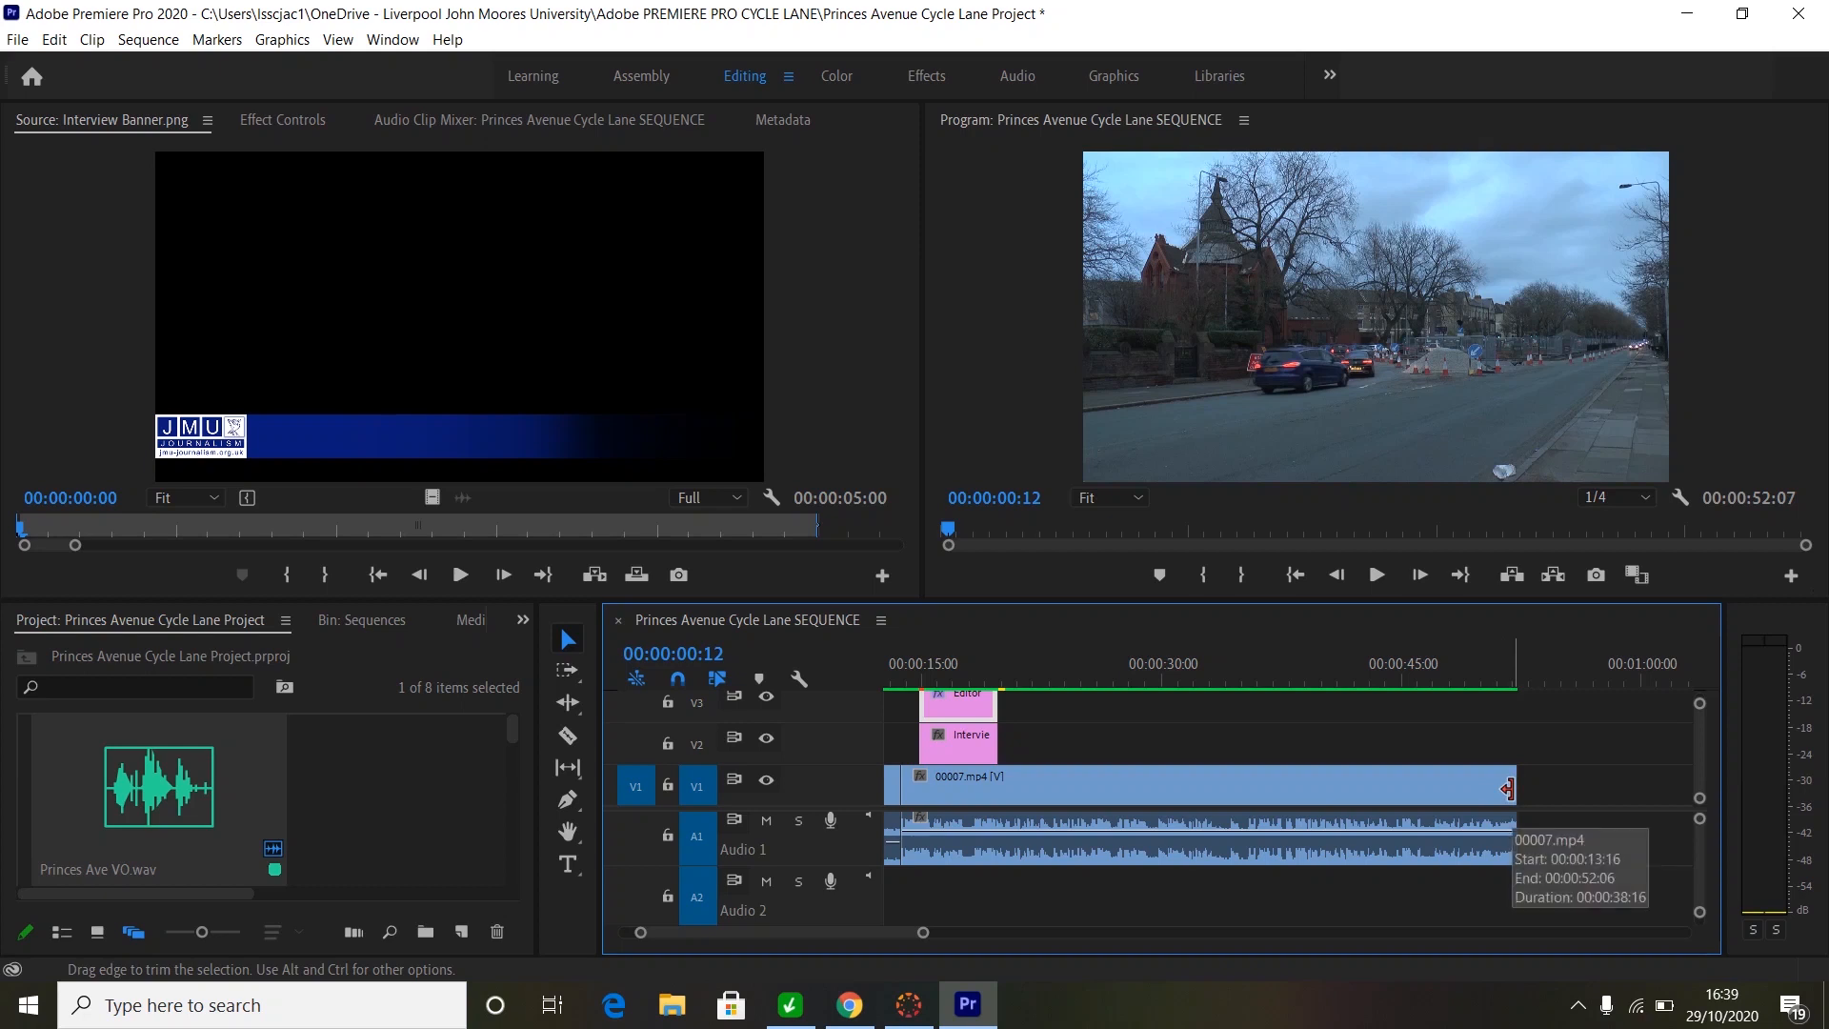
- Apply default Cross Dissolve and Constant Power transitions to the clip's end, then preview the ending from 00:00:48:23
right_click(1511, 790)
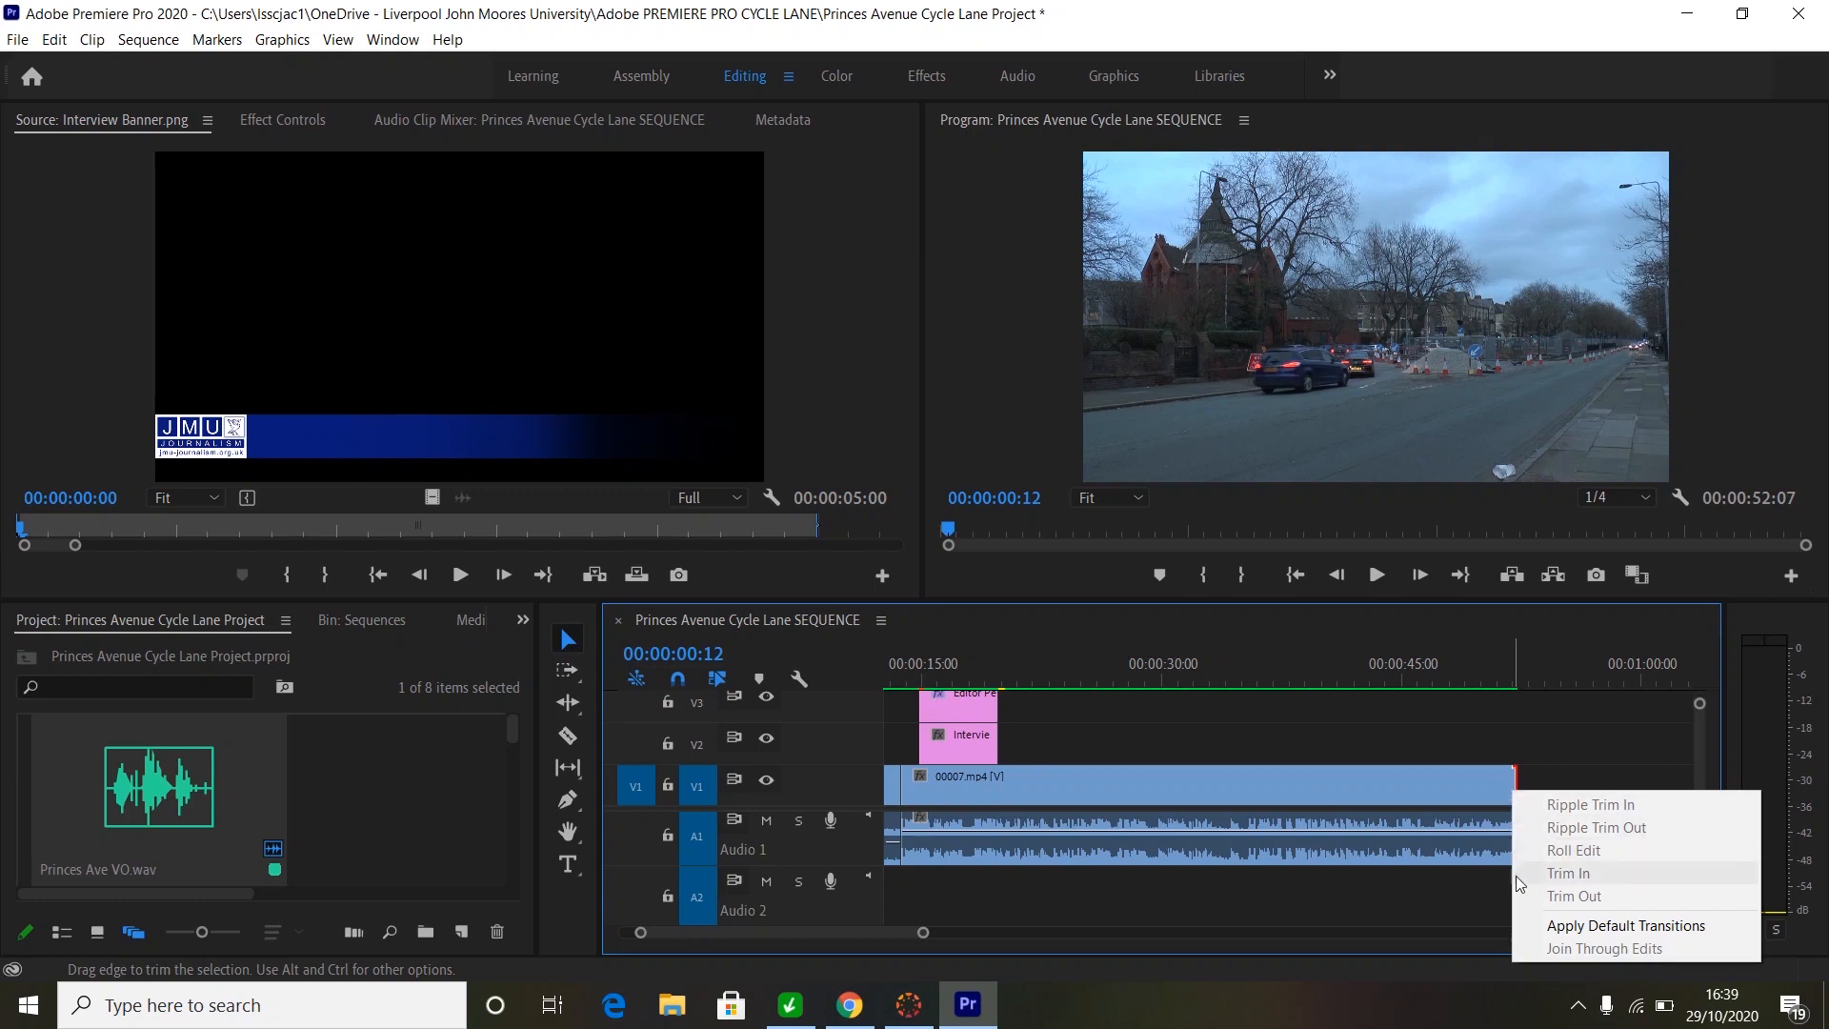
left_click(1600, 925)
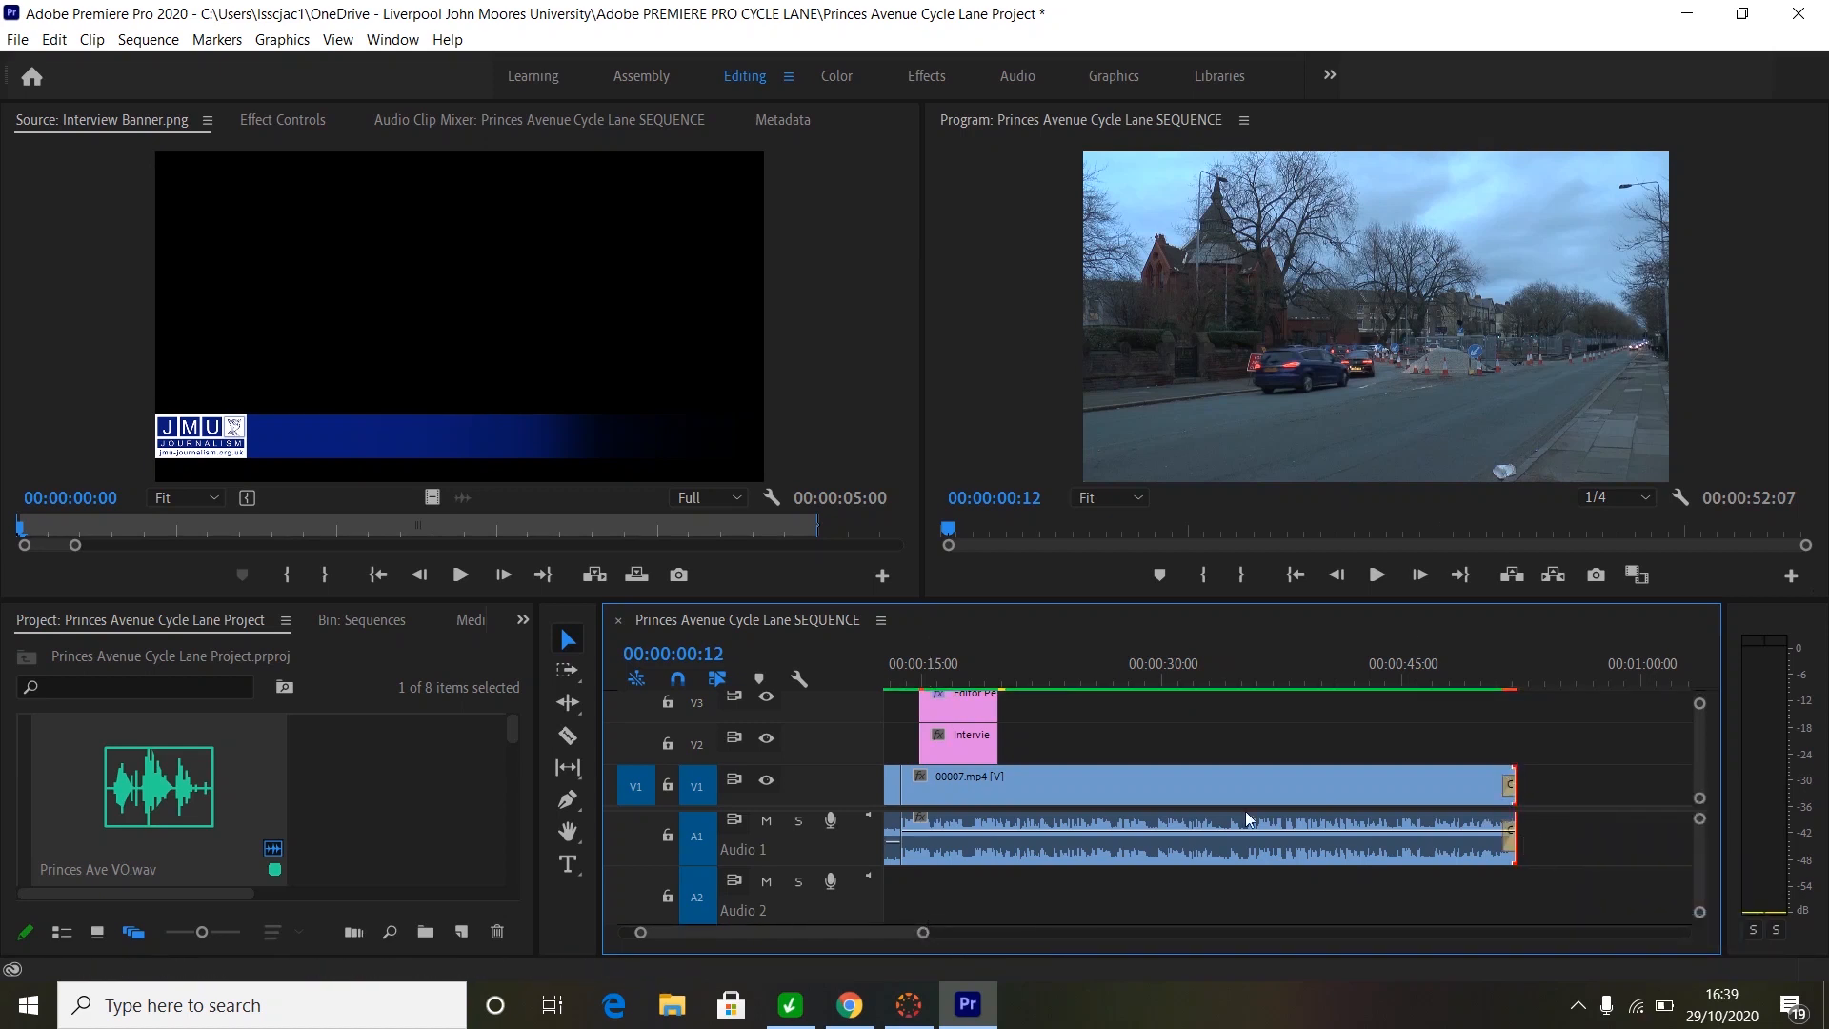
left_click(1465, 680)
left_click_drag(938, 929, 847, 926)
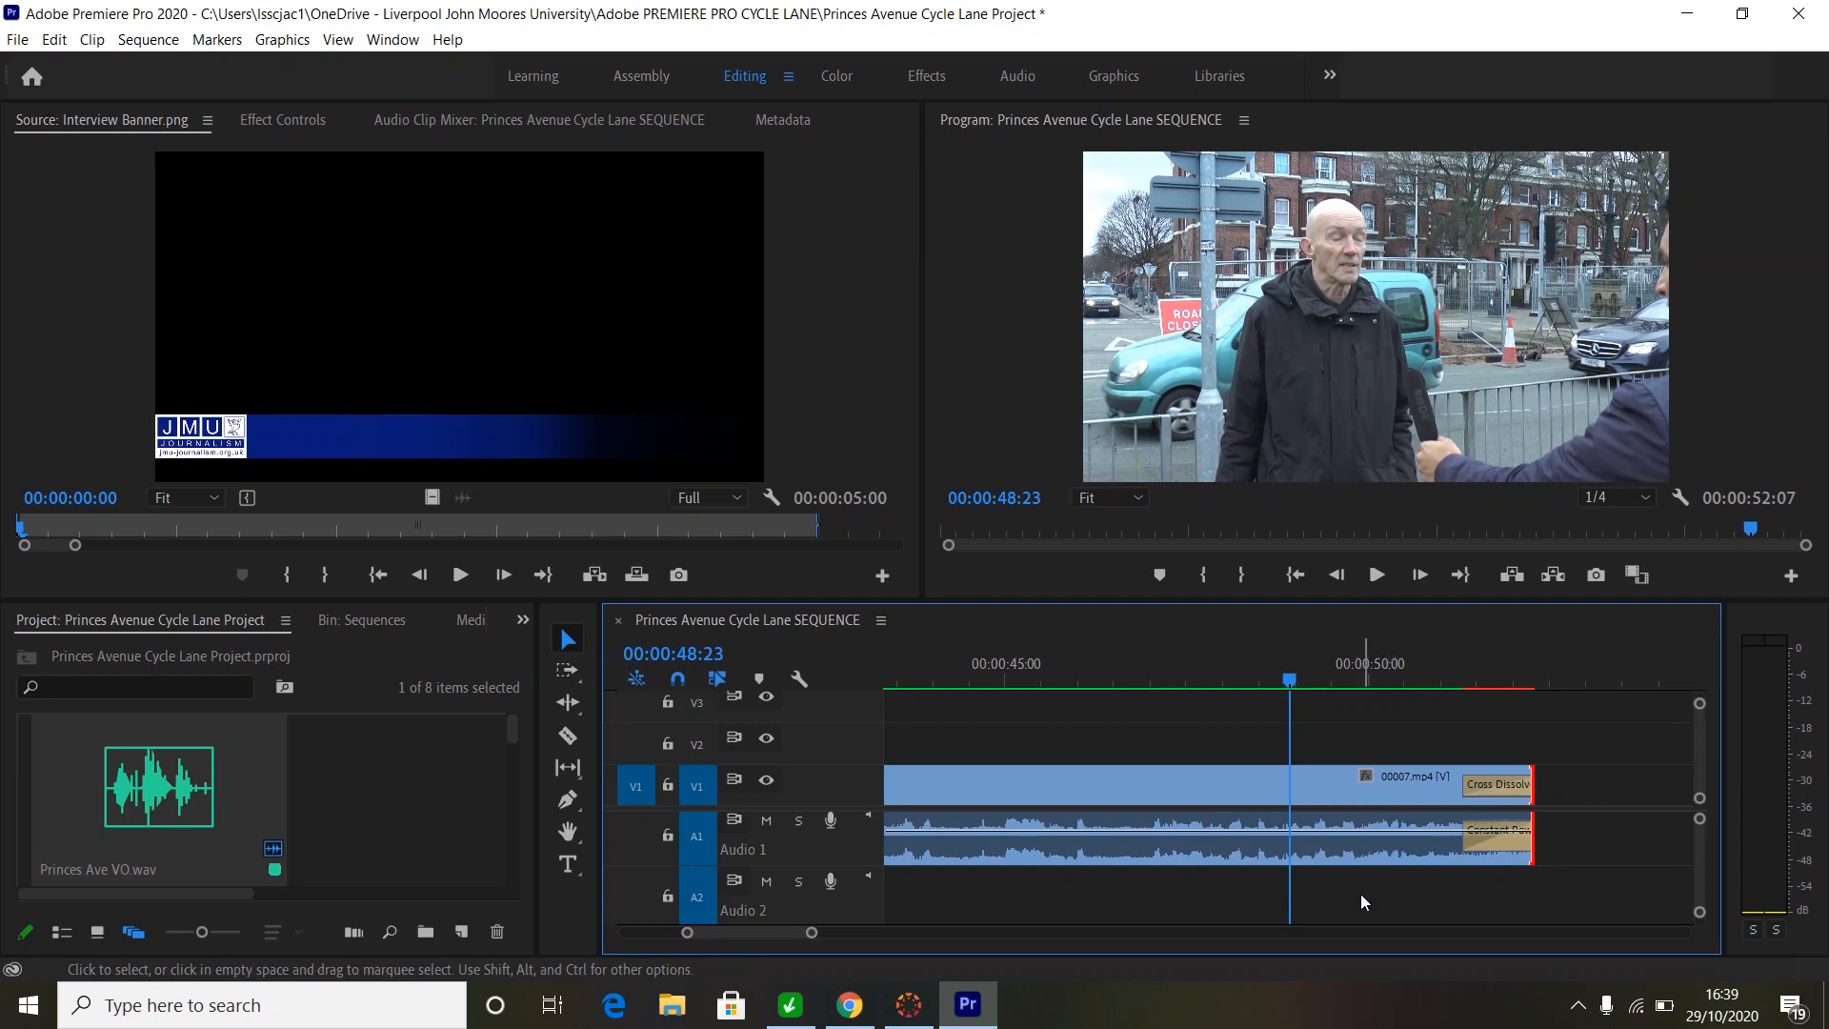
key("space")
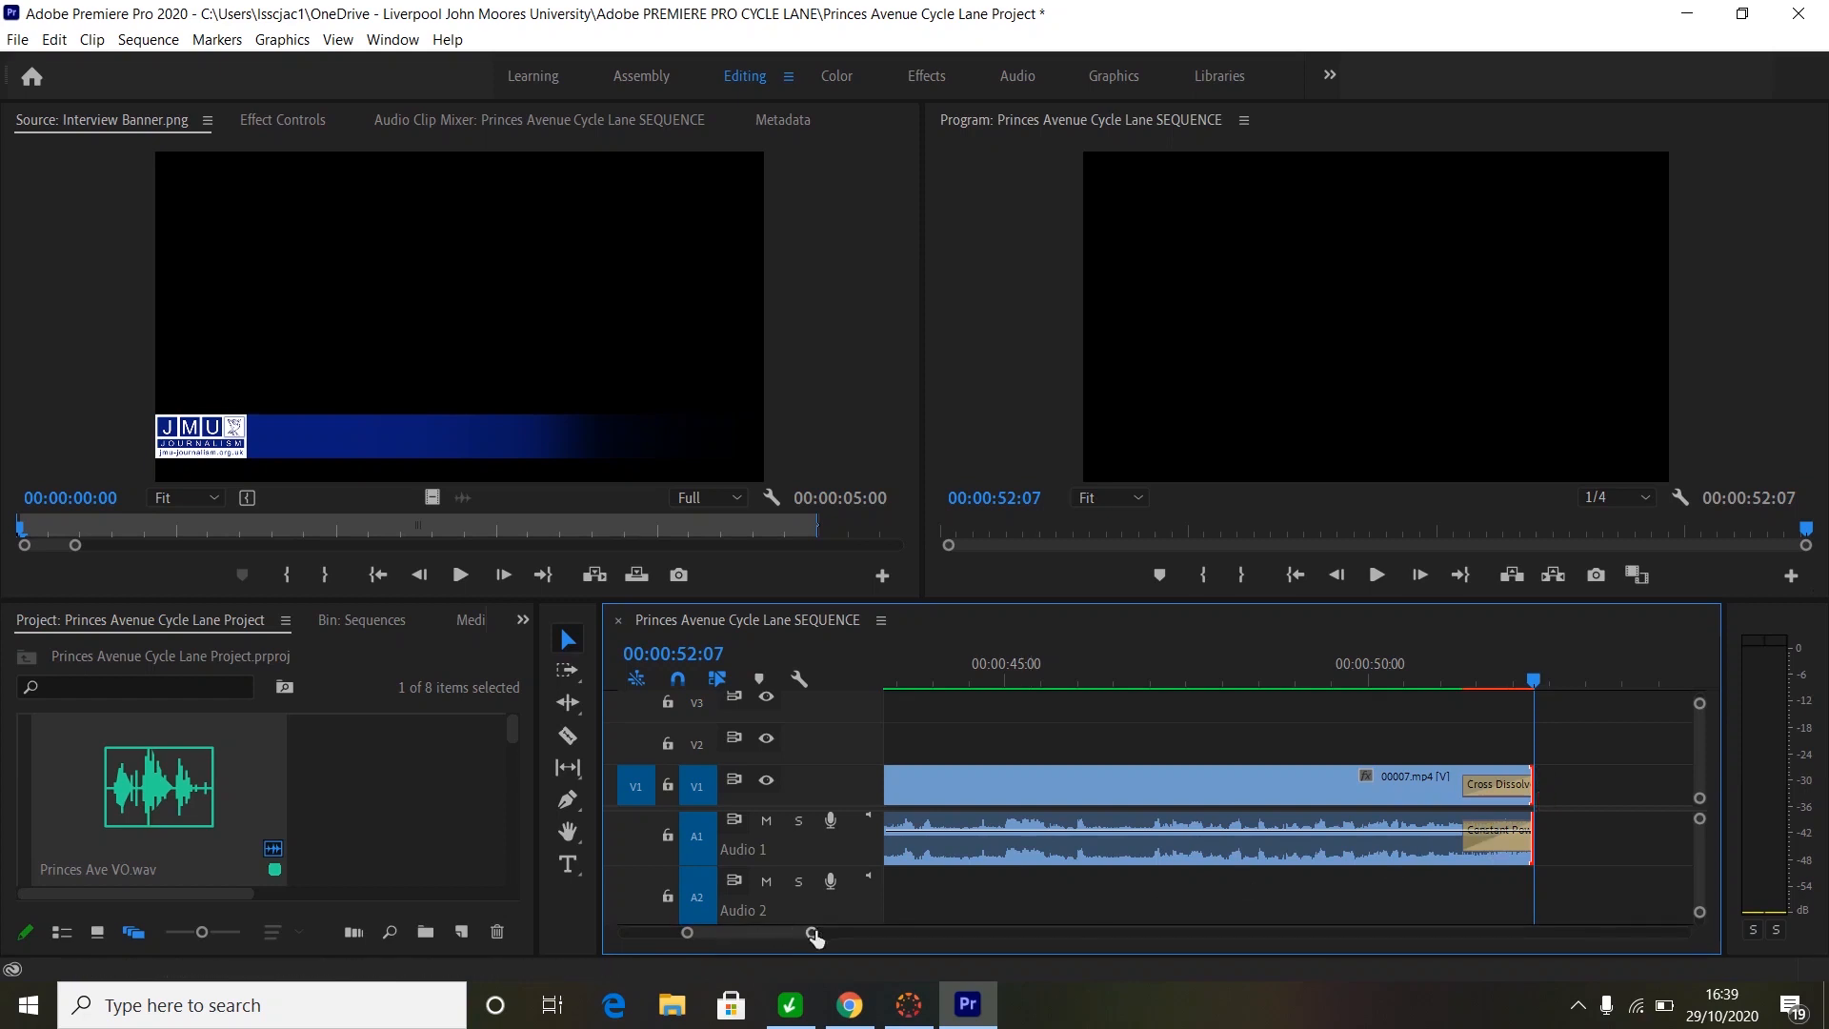
left_click_drag(812, 932, 1039, 930)
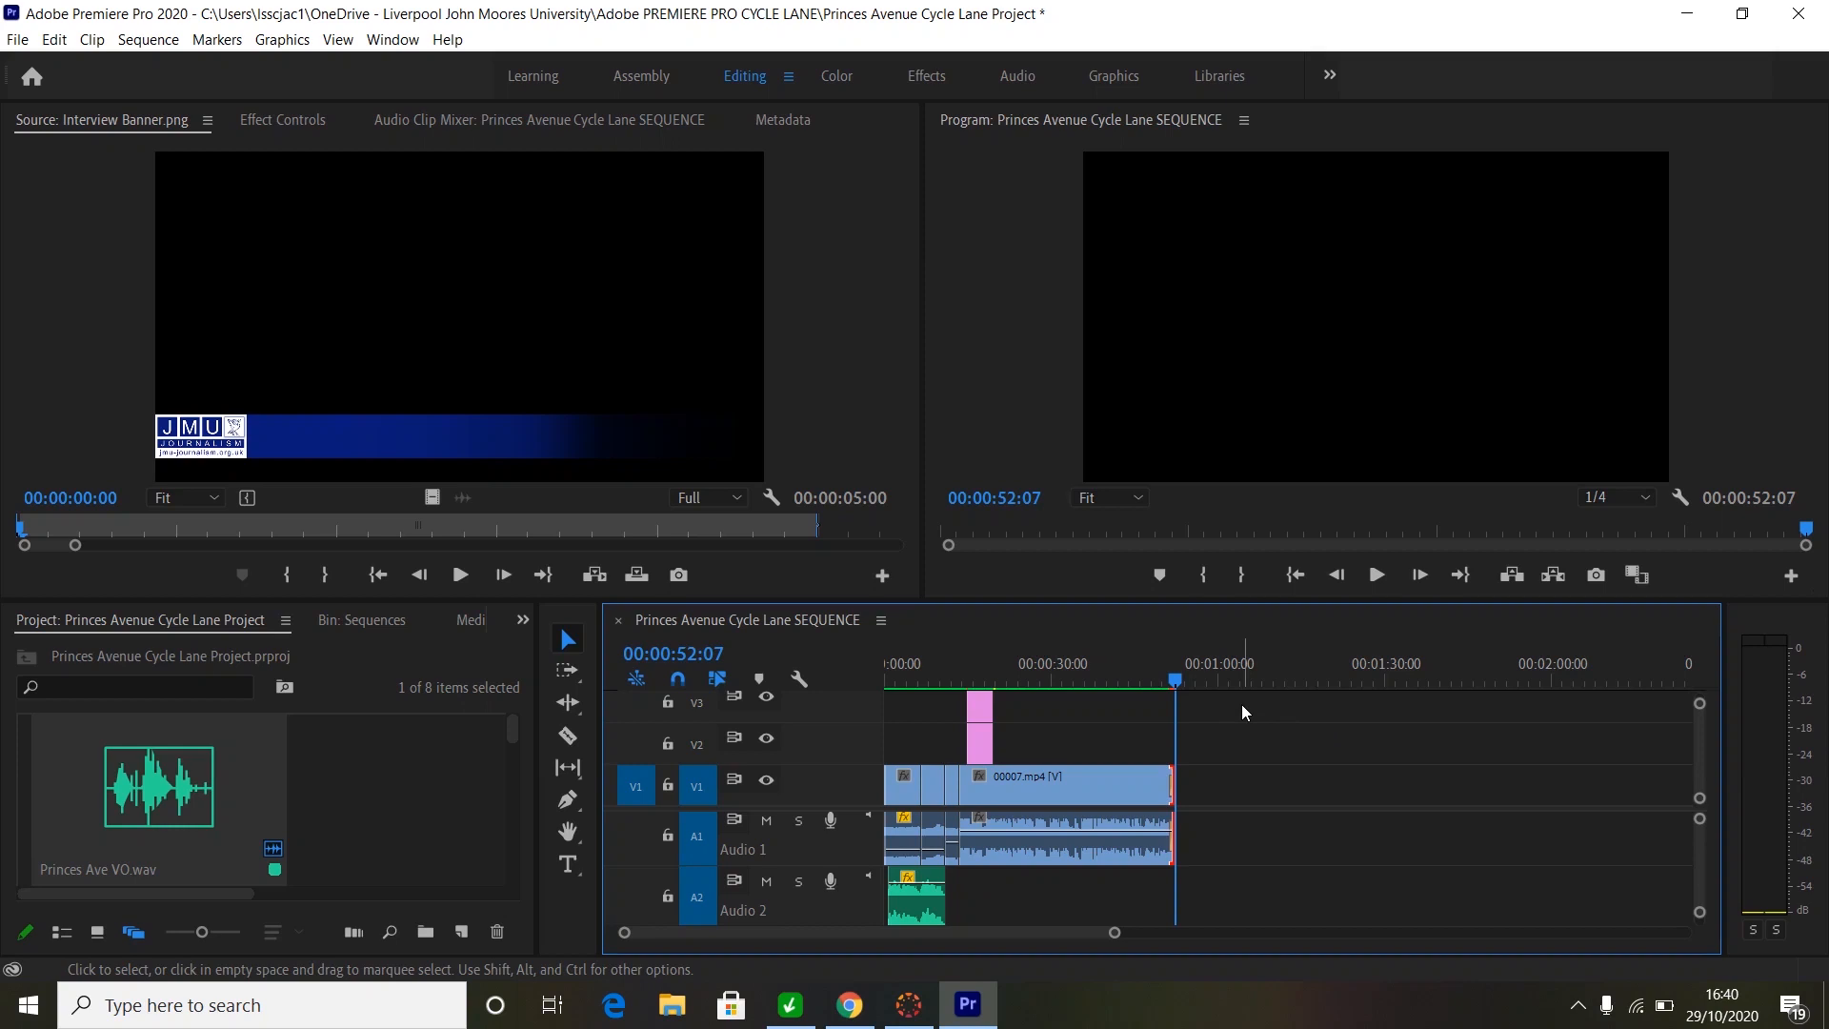
left_click_drag(1243, 706, 876, 791)
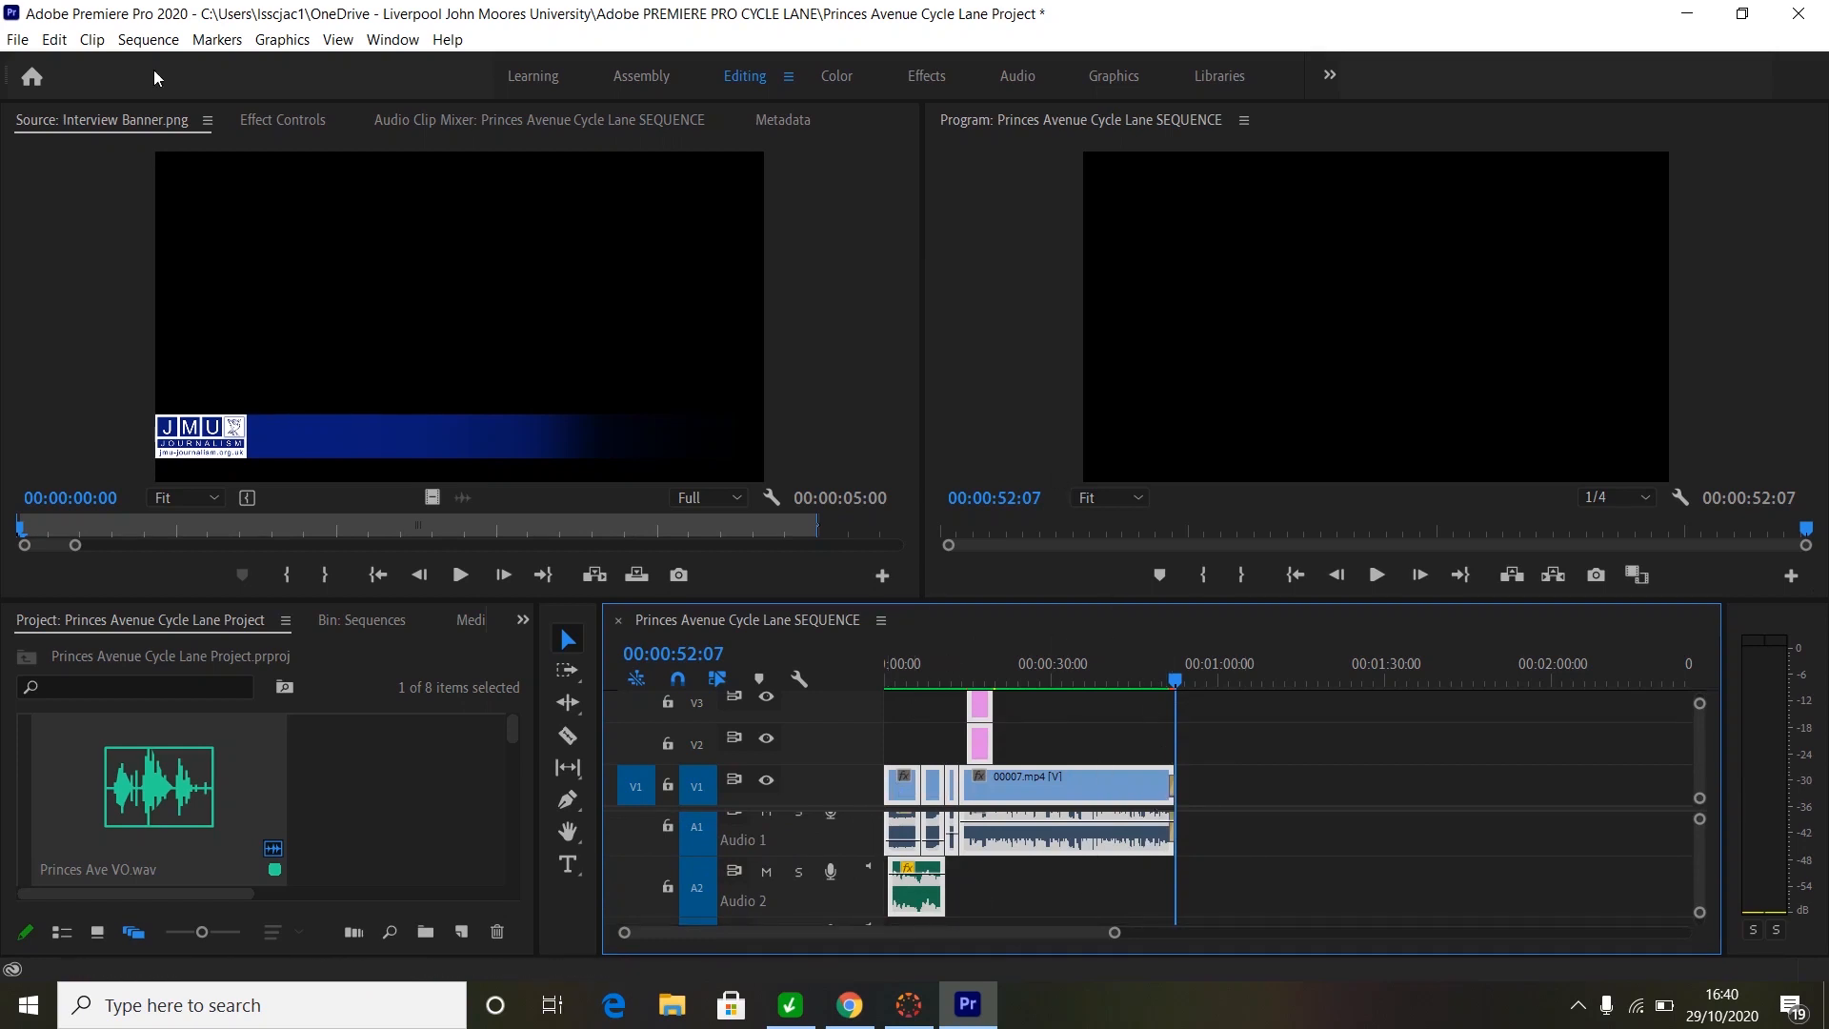
- Open Export Settings for the sequence, set to H.264 with Match Source - High bitrate
left_click(16, 42)
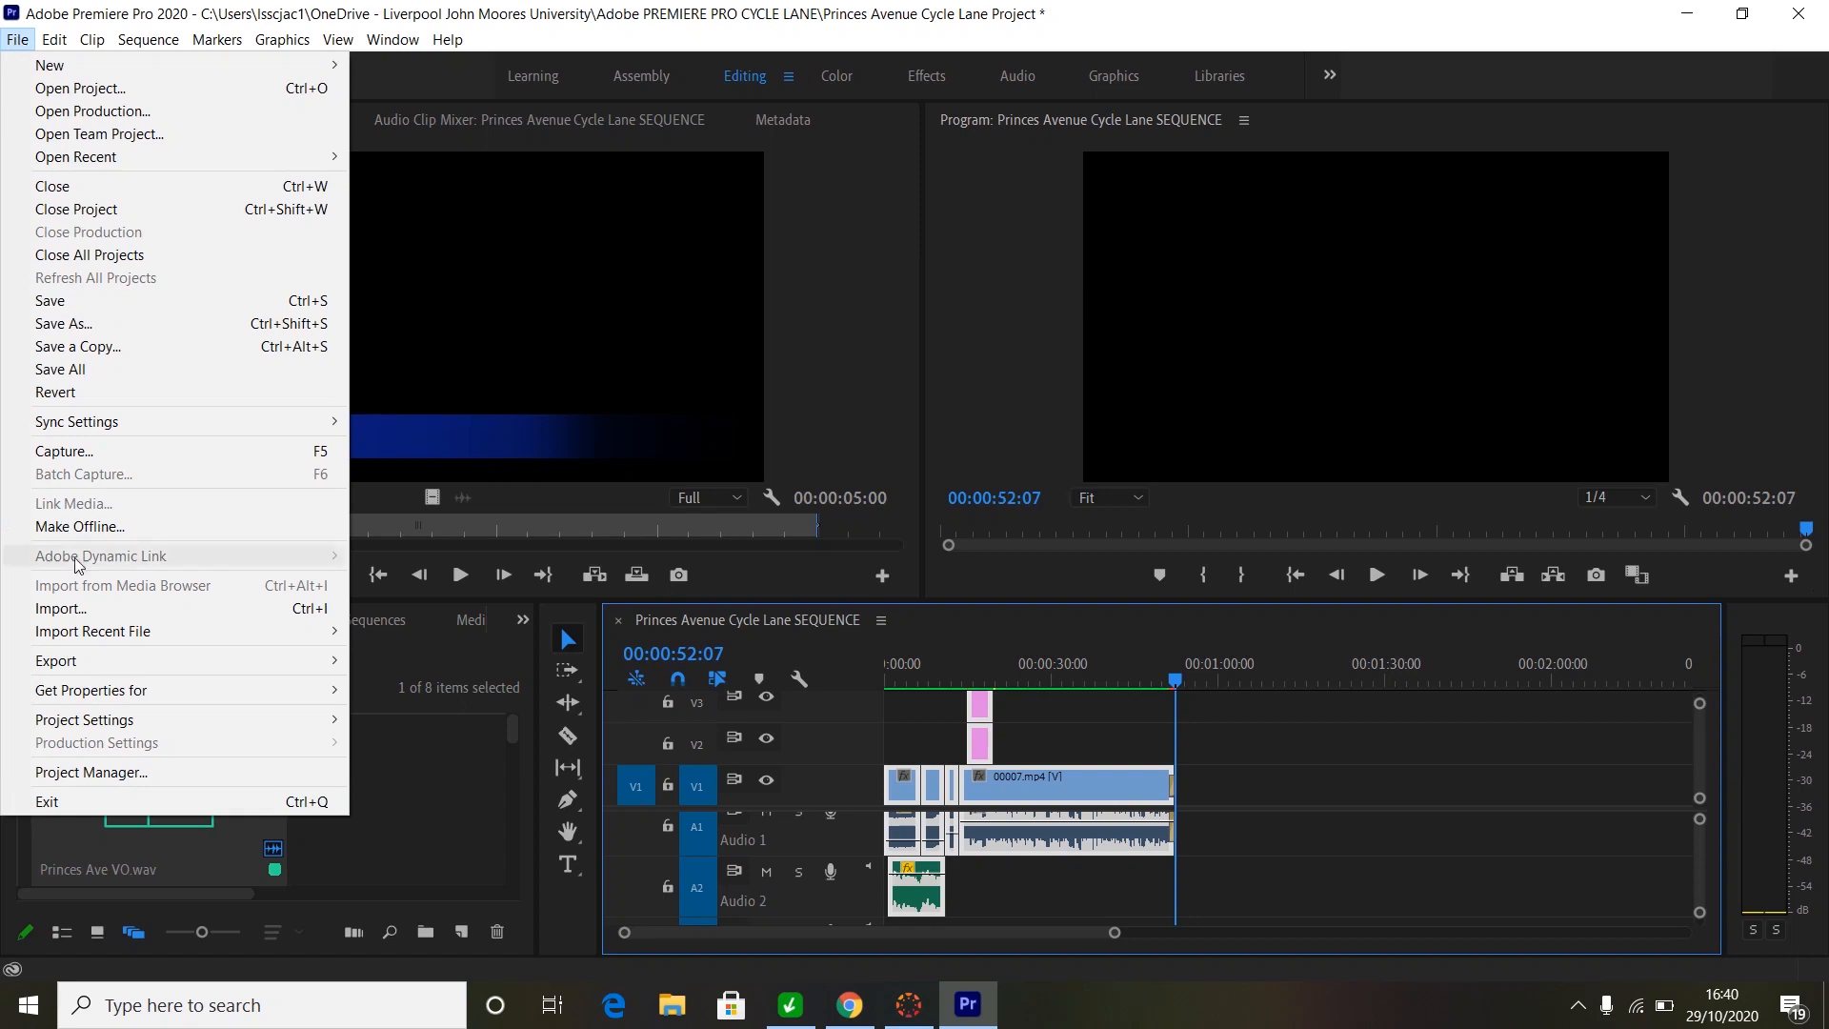
mouse_move(105, 669)
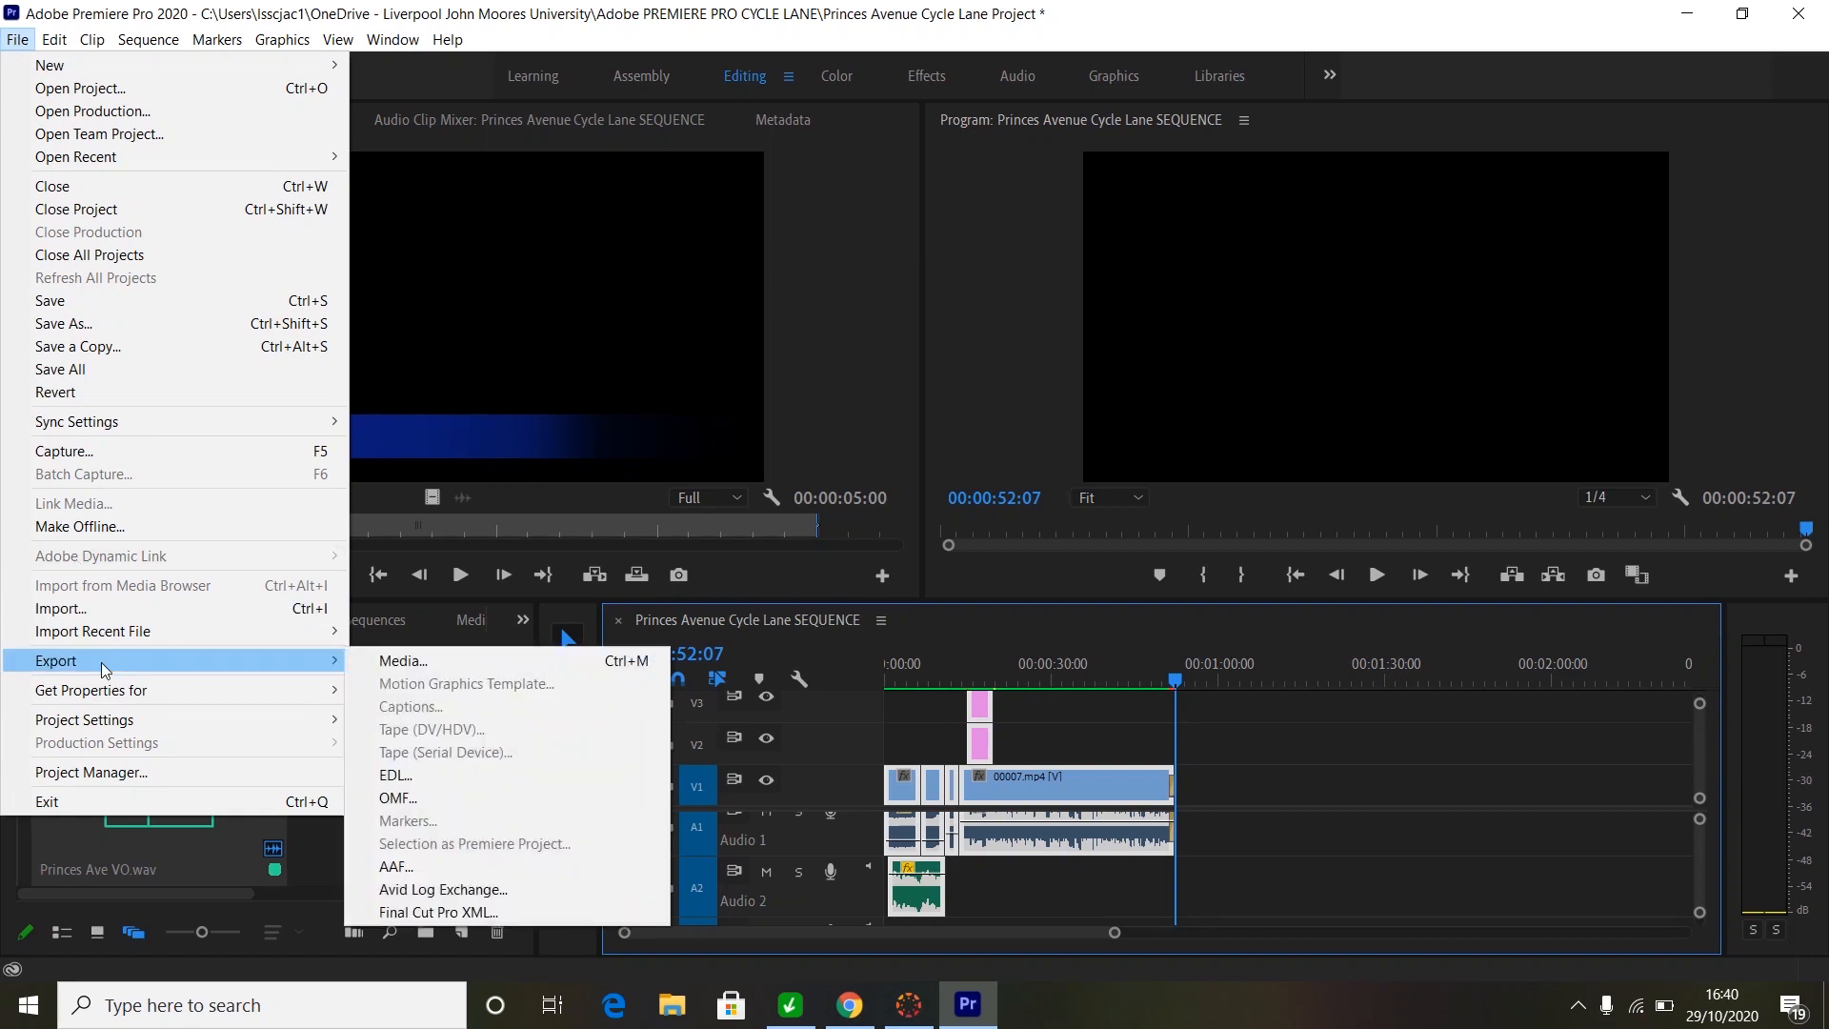
left_click(403, 661)
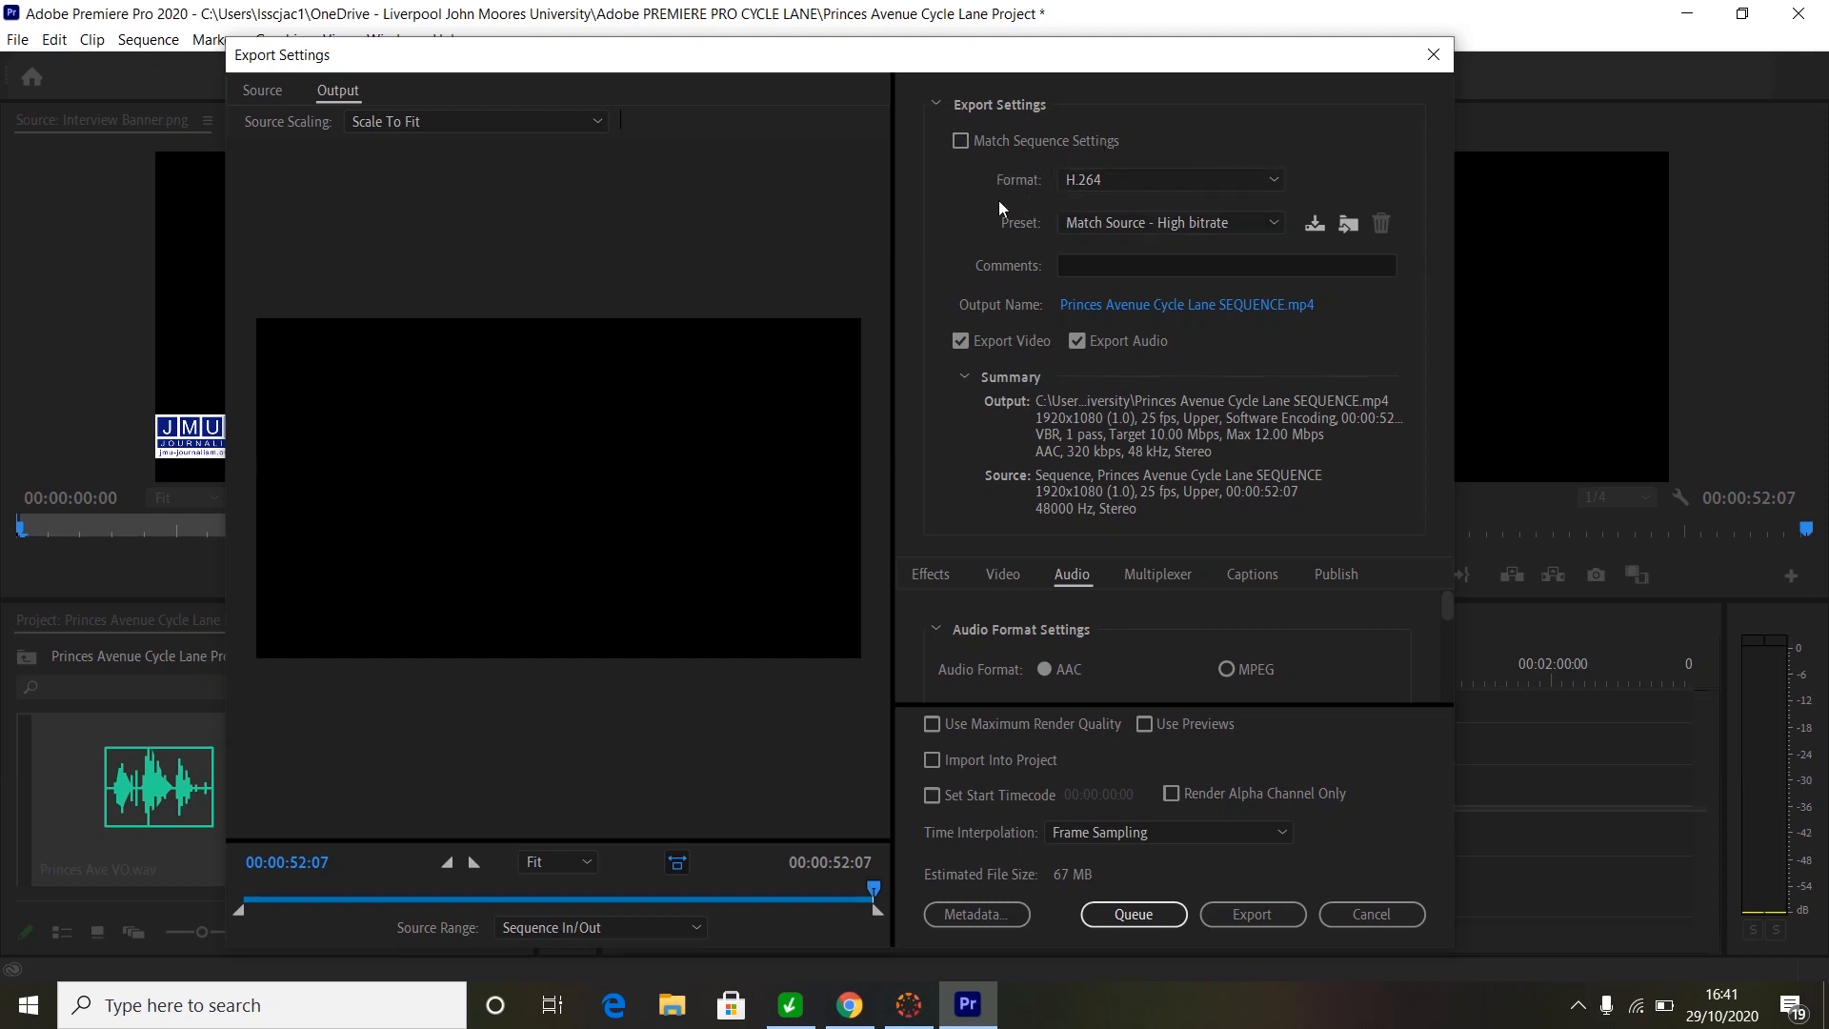
left_click(1273, 180)
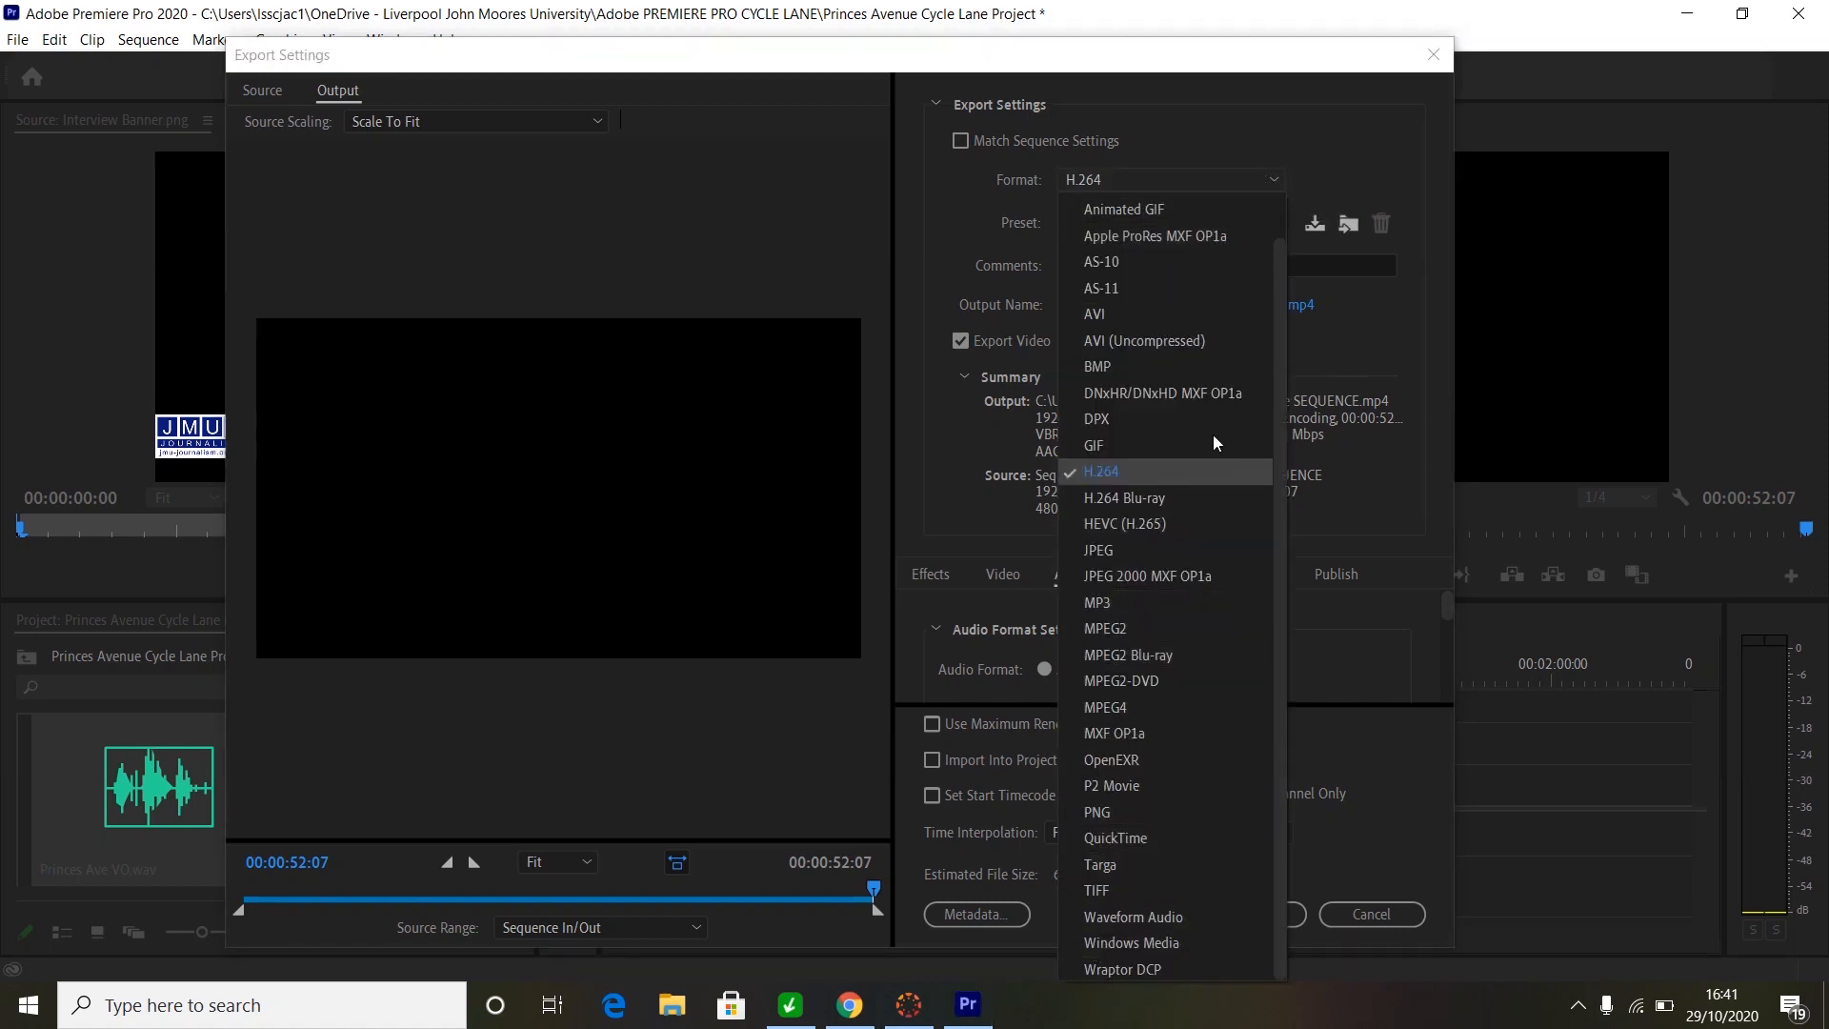
left_click(1119, 473)
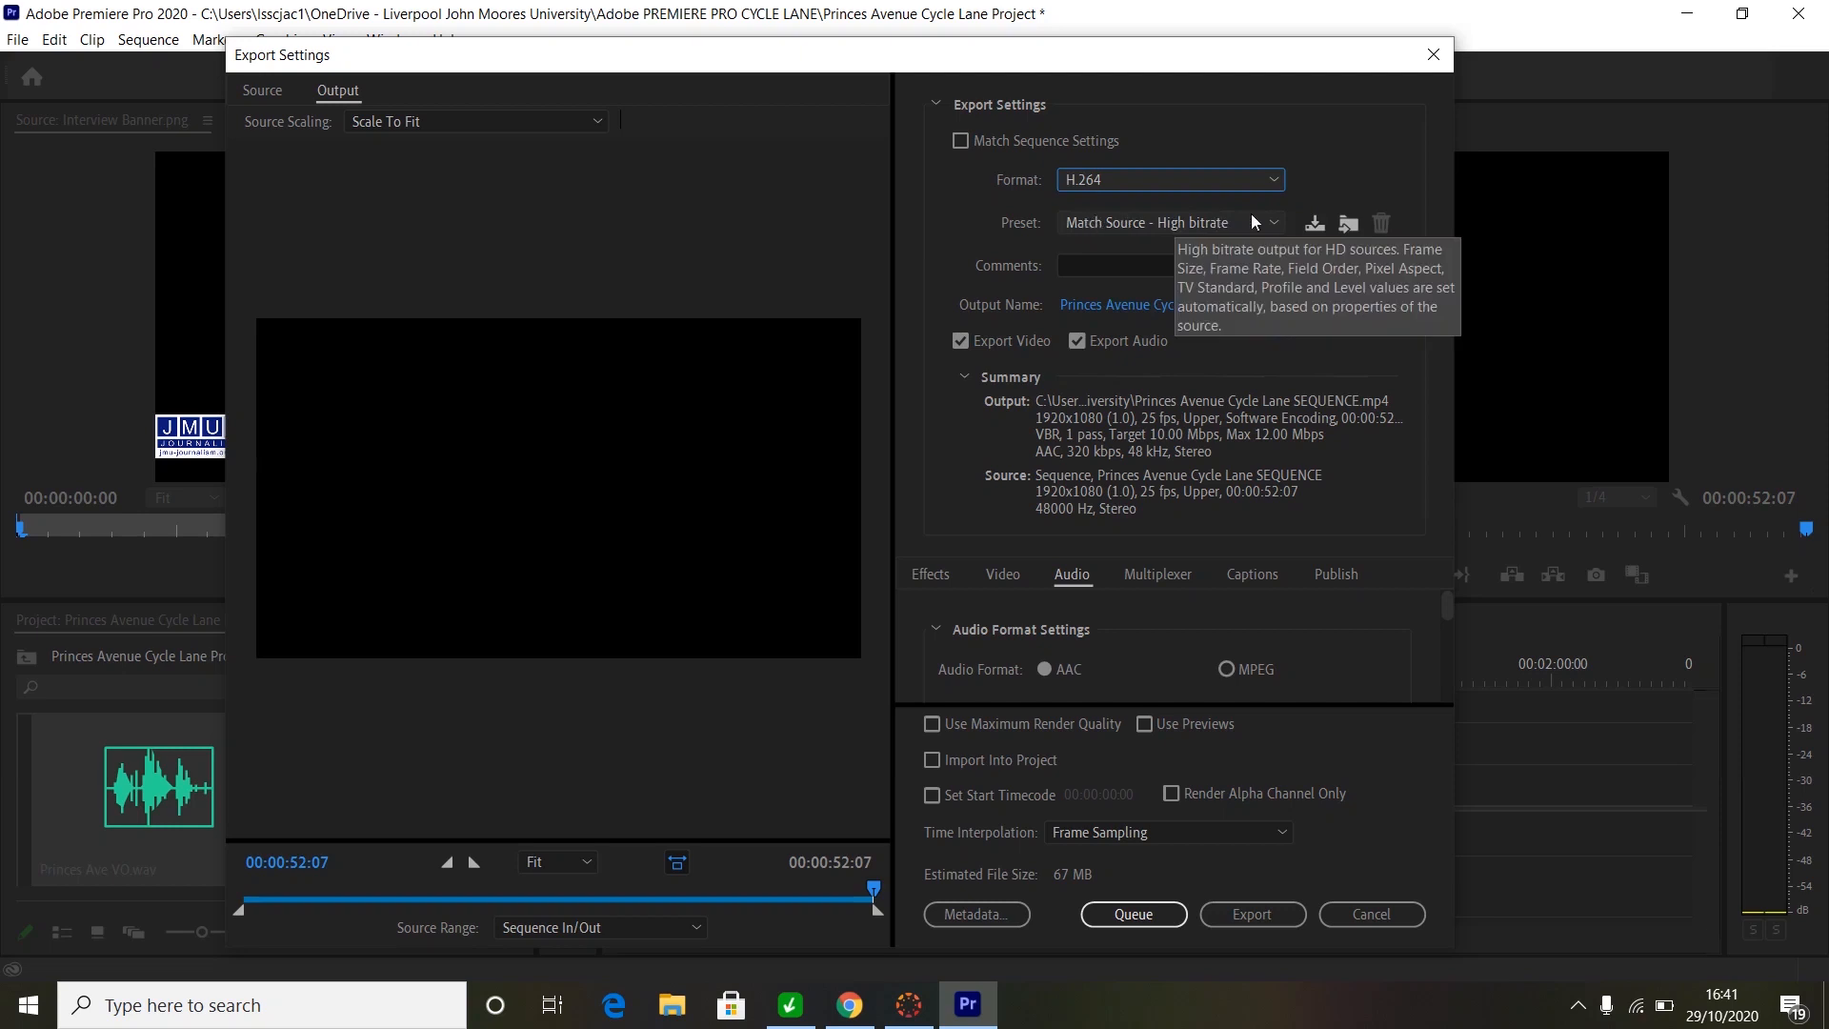
left_click(1275, 223)
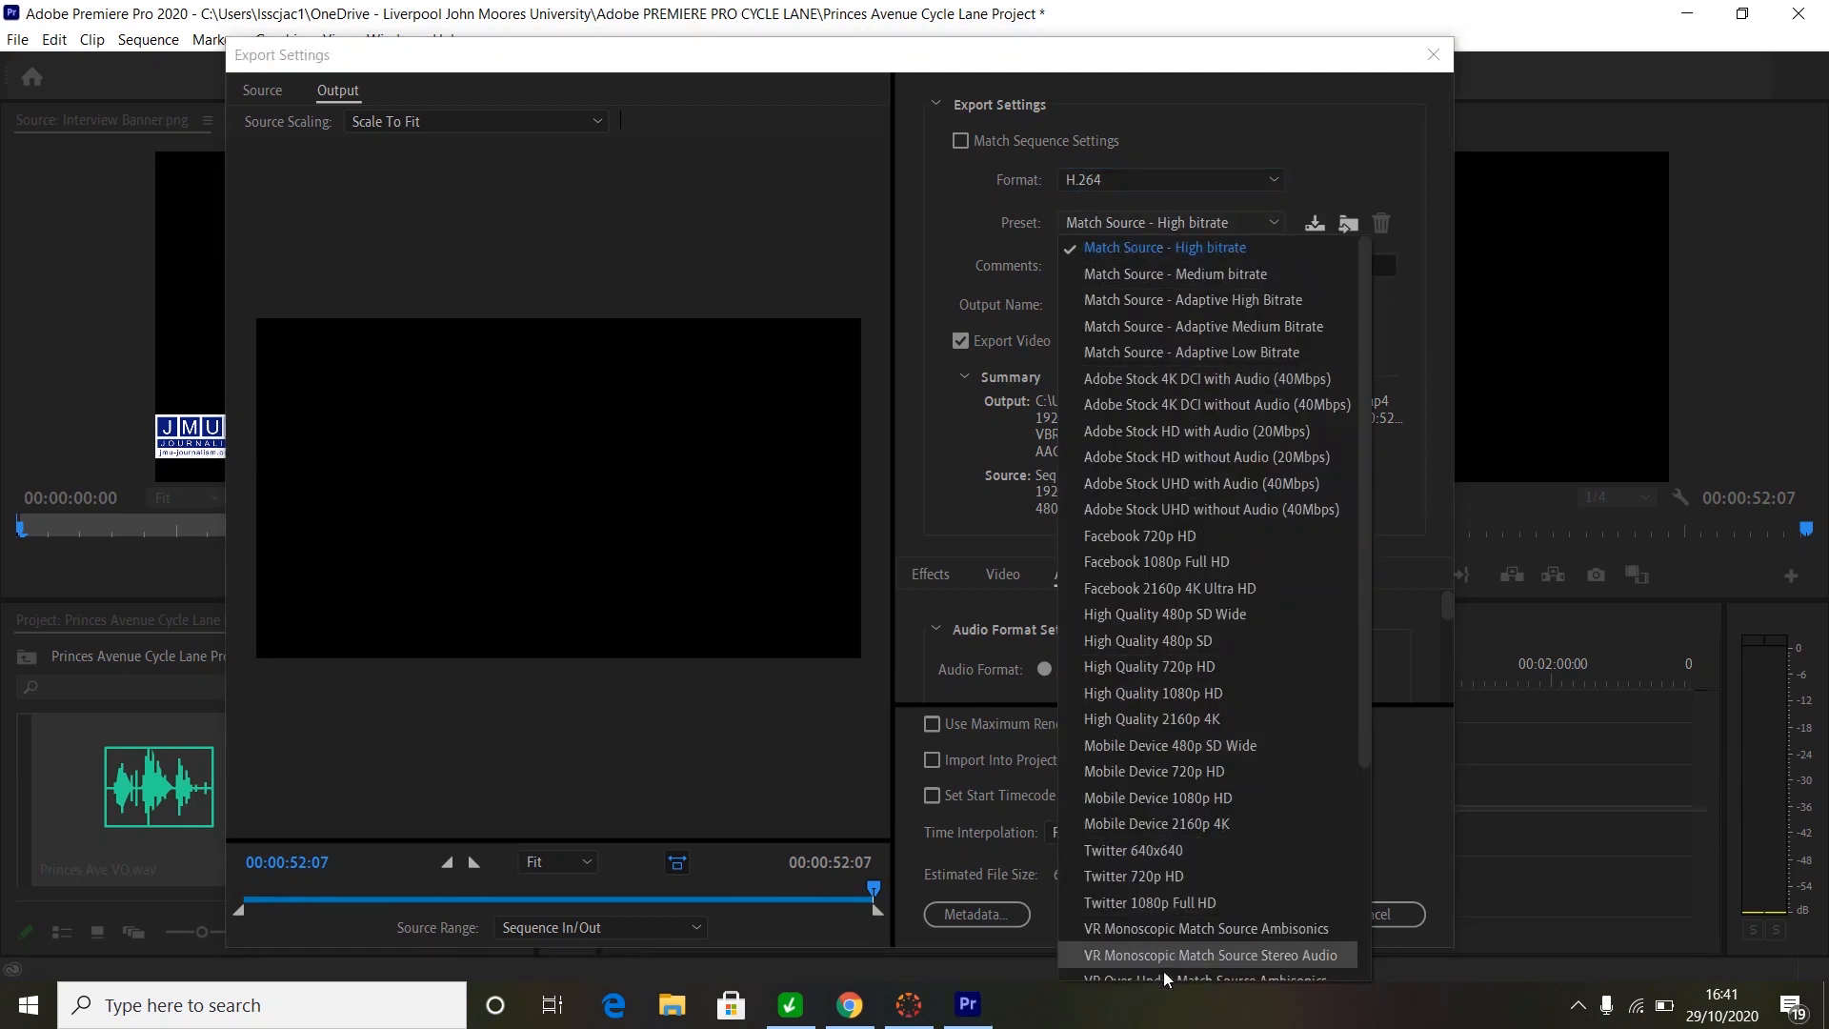
left_click(1128, 247)
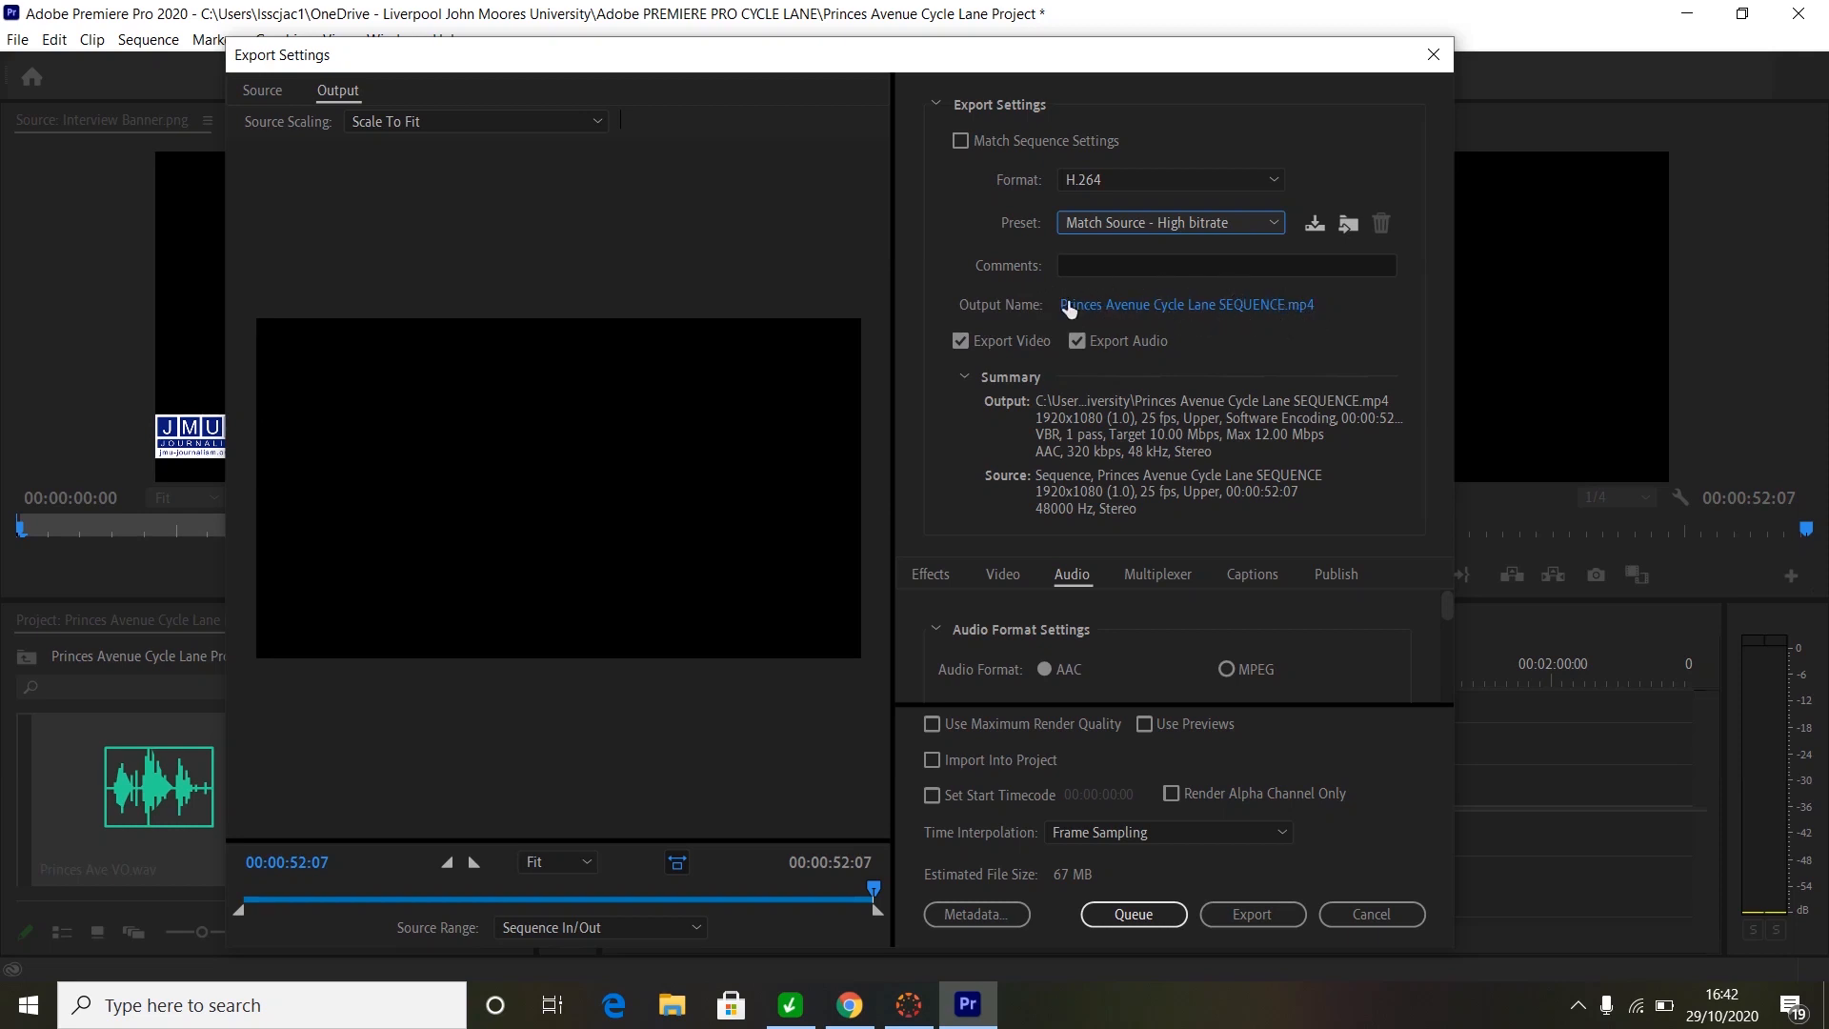
- Set the export save location to the OneDrive Adobe PREMIERE PRO CYCLE LANE folder
left_click(1170, 315)
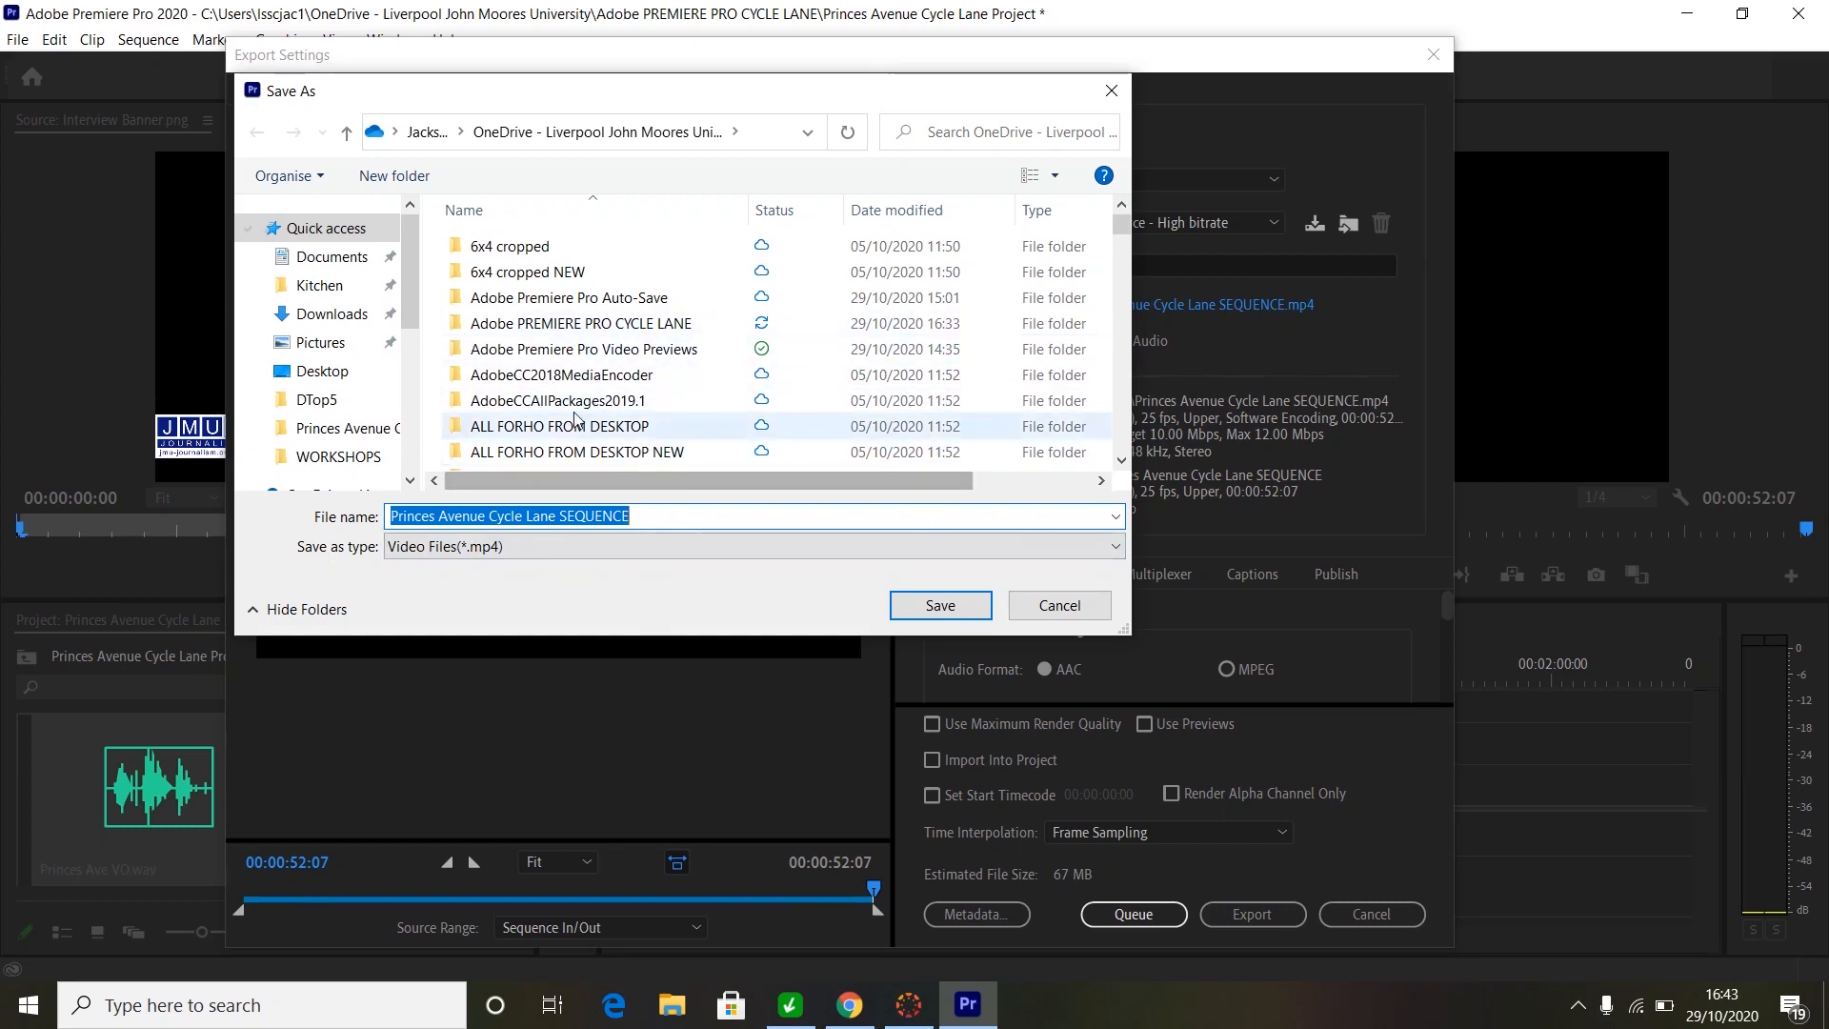
scroll(412, 269, "down", 1)
scroll(413, 269, "down", 1)
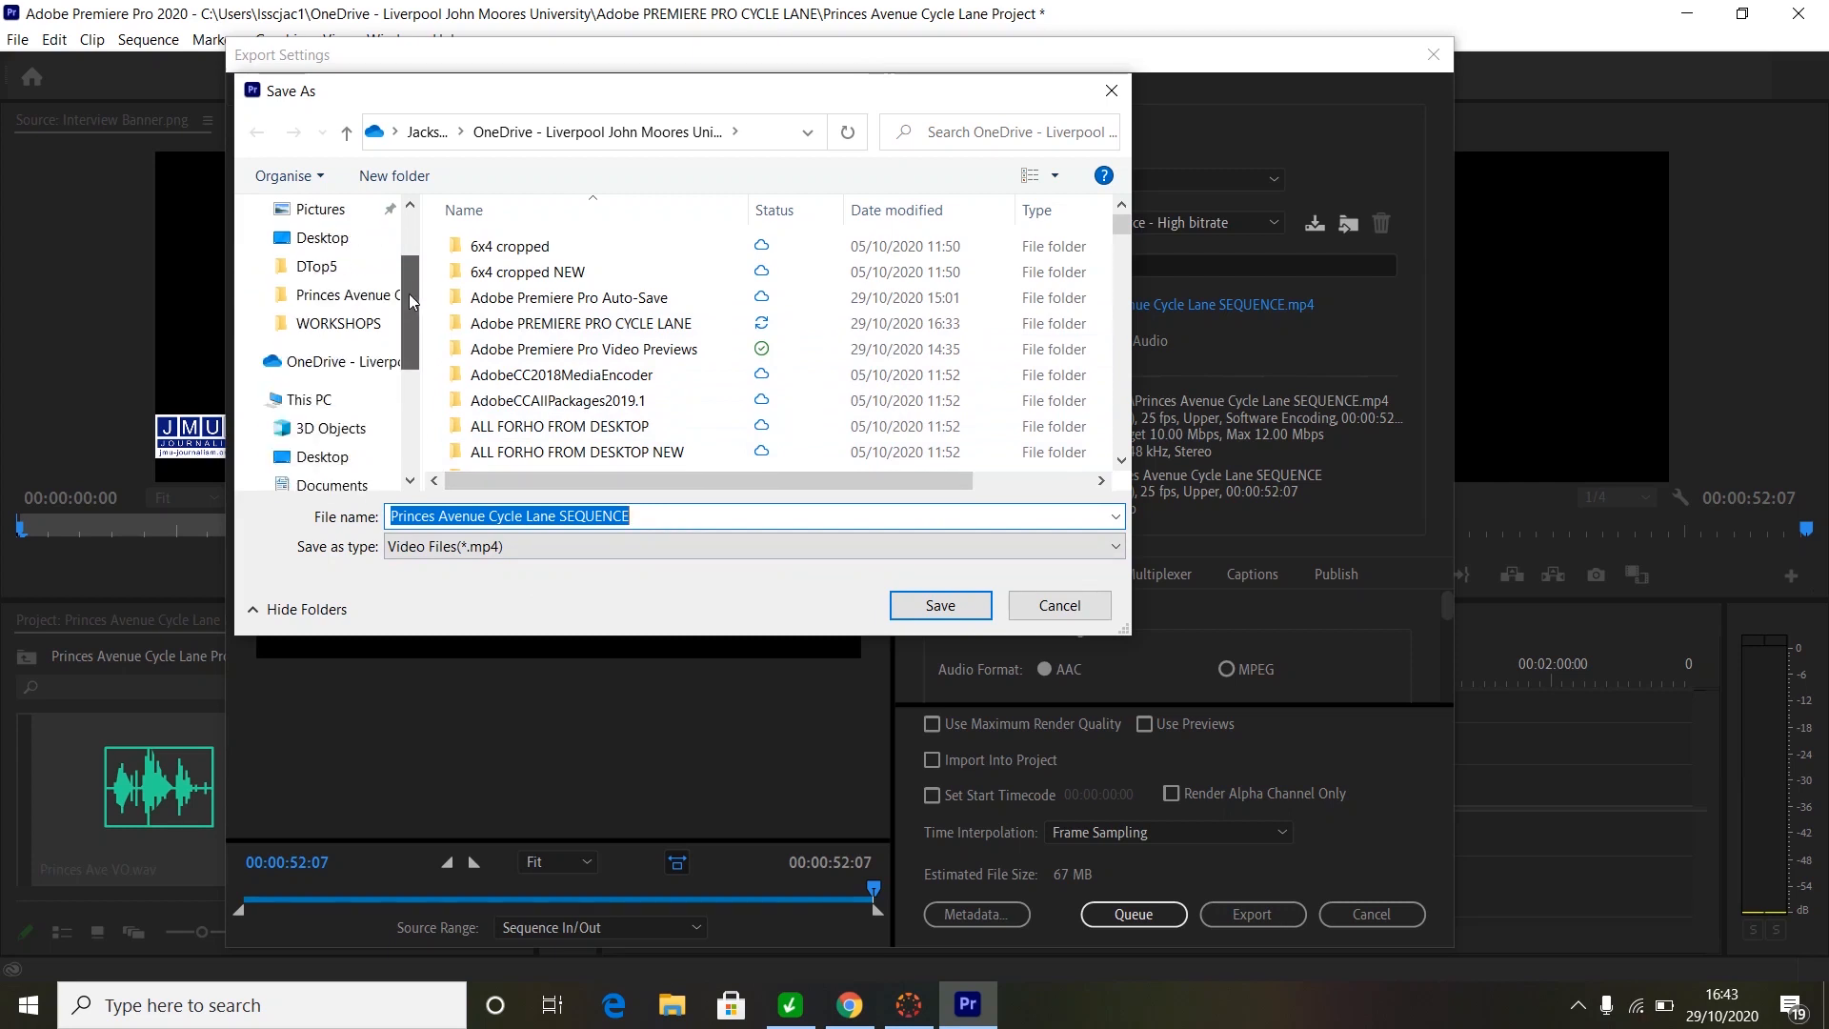
left_click(374, 363)
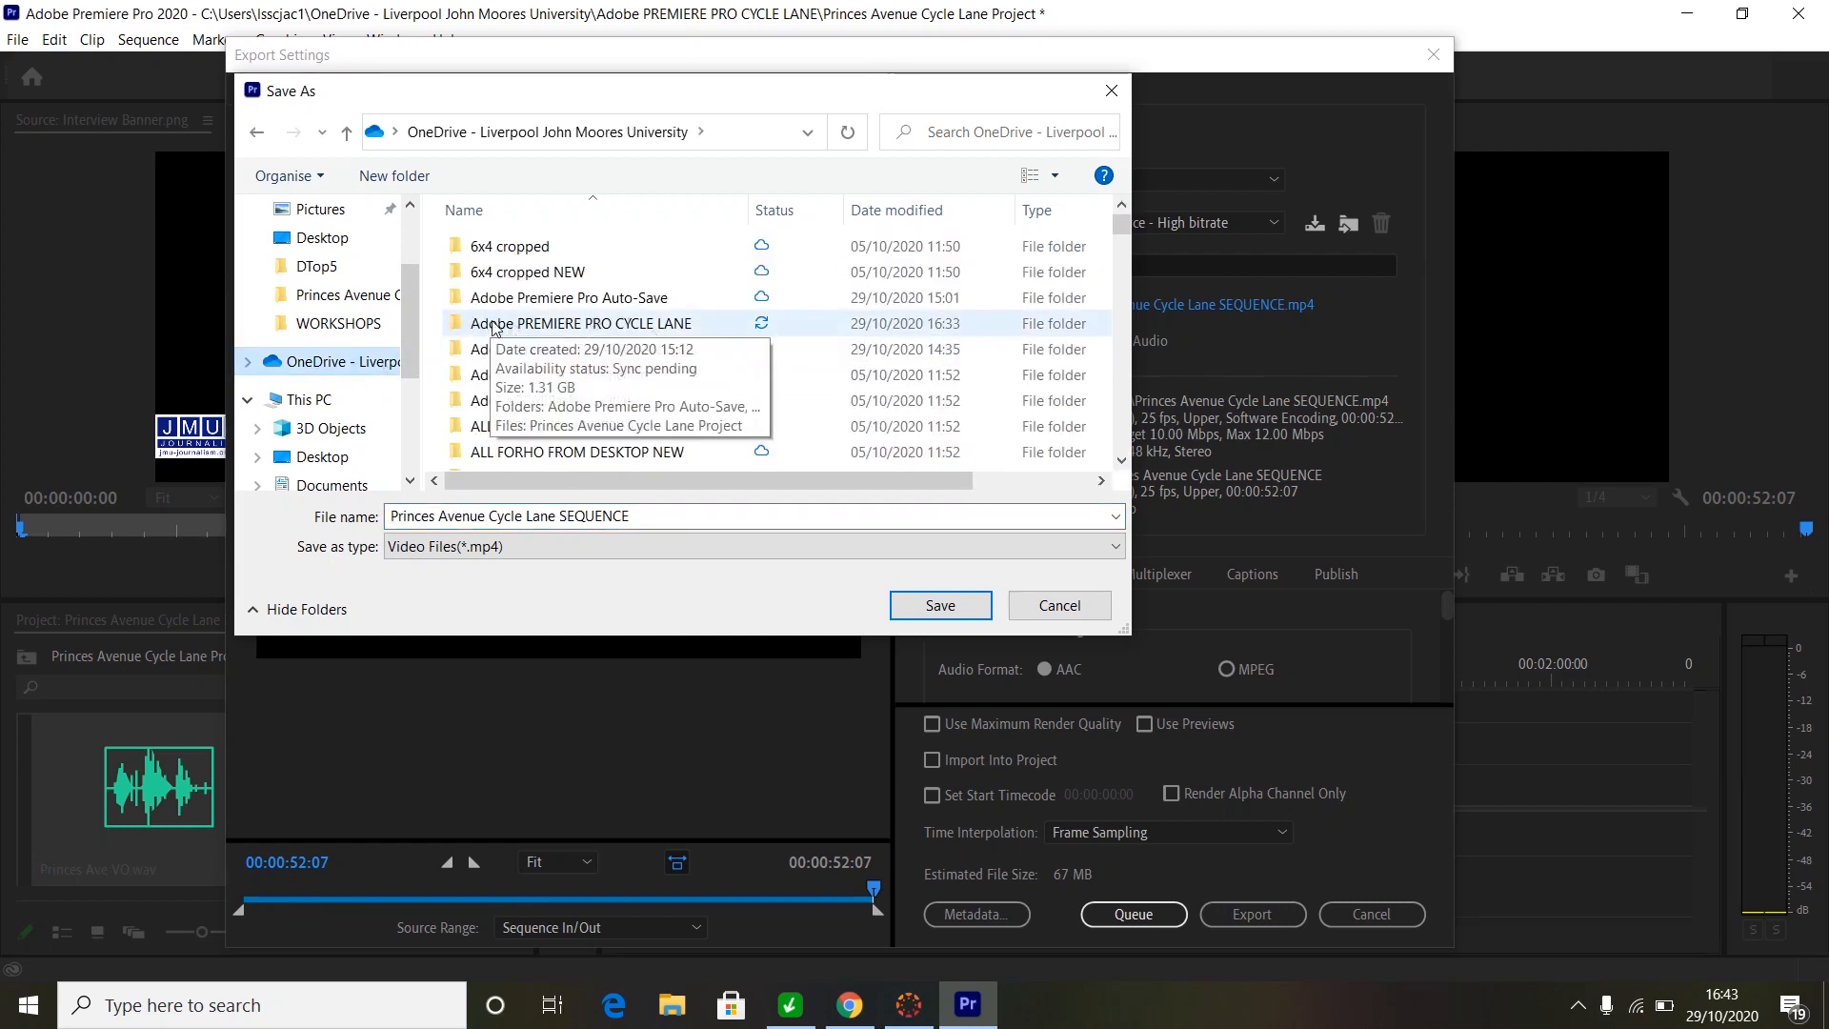
left_click(577, 328)
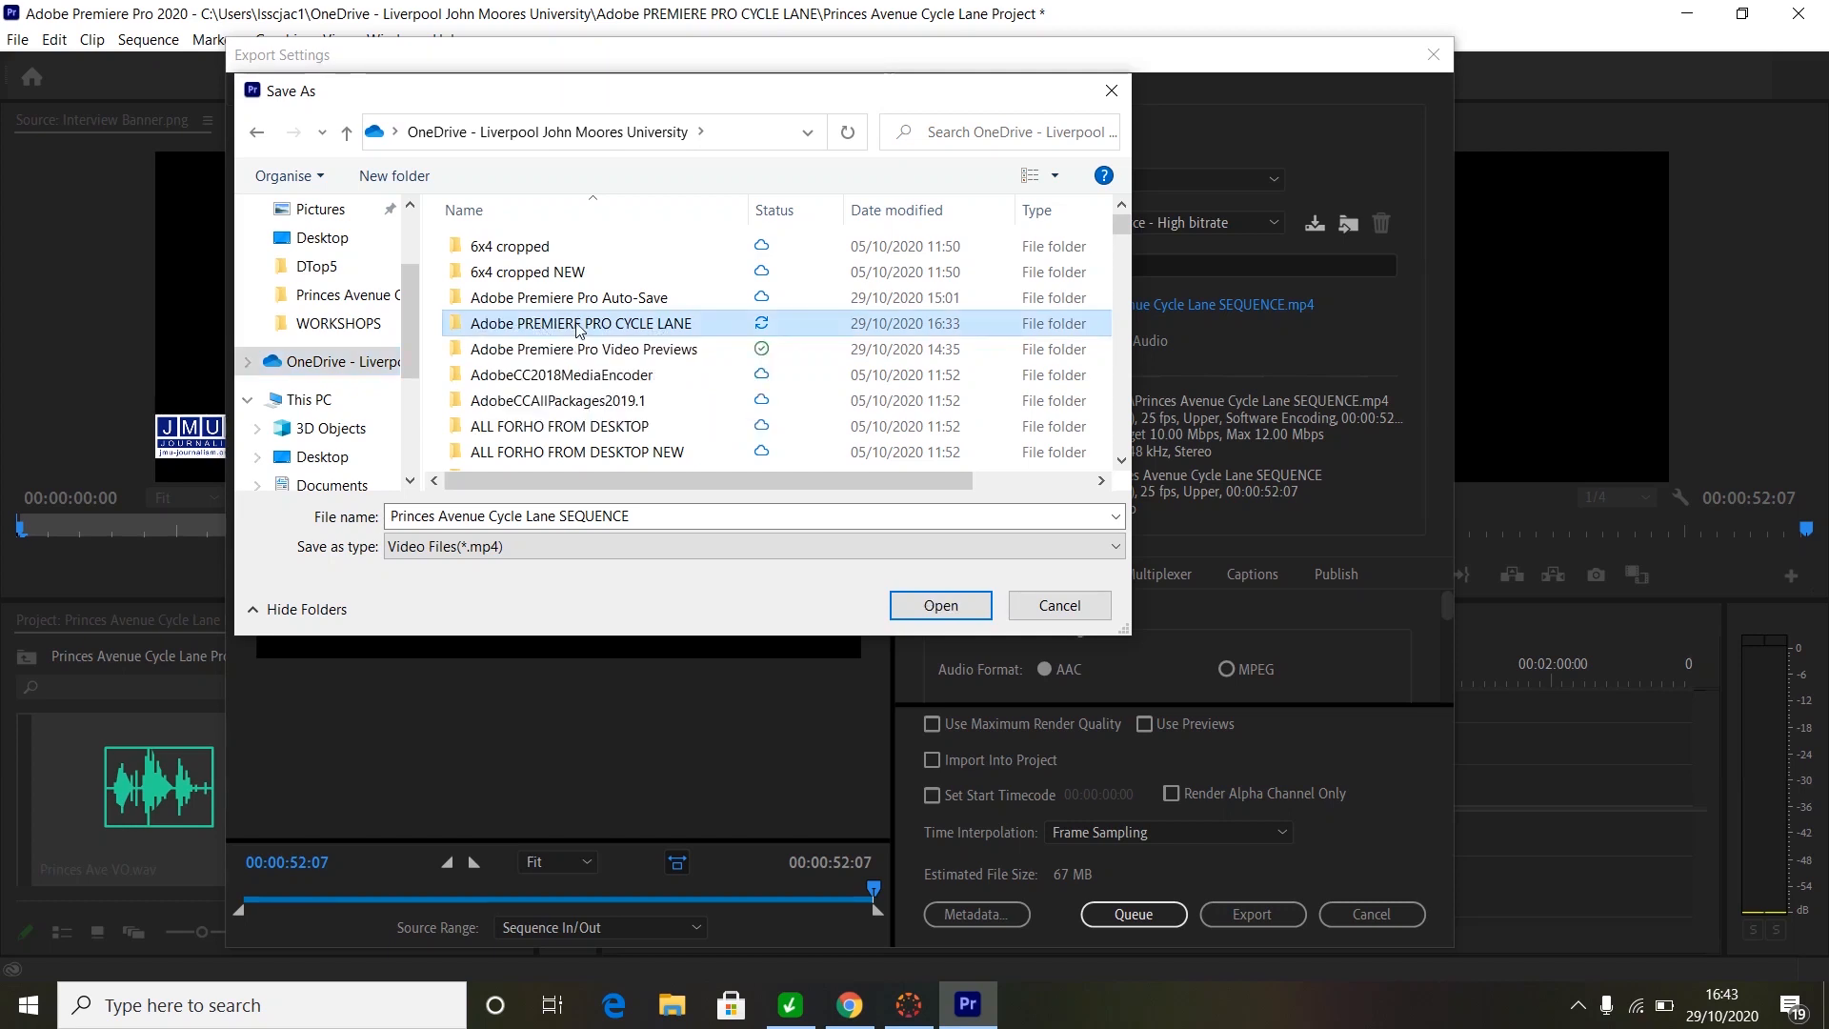
double_click(577, 327)
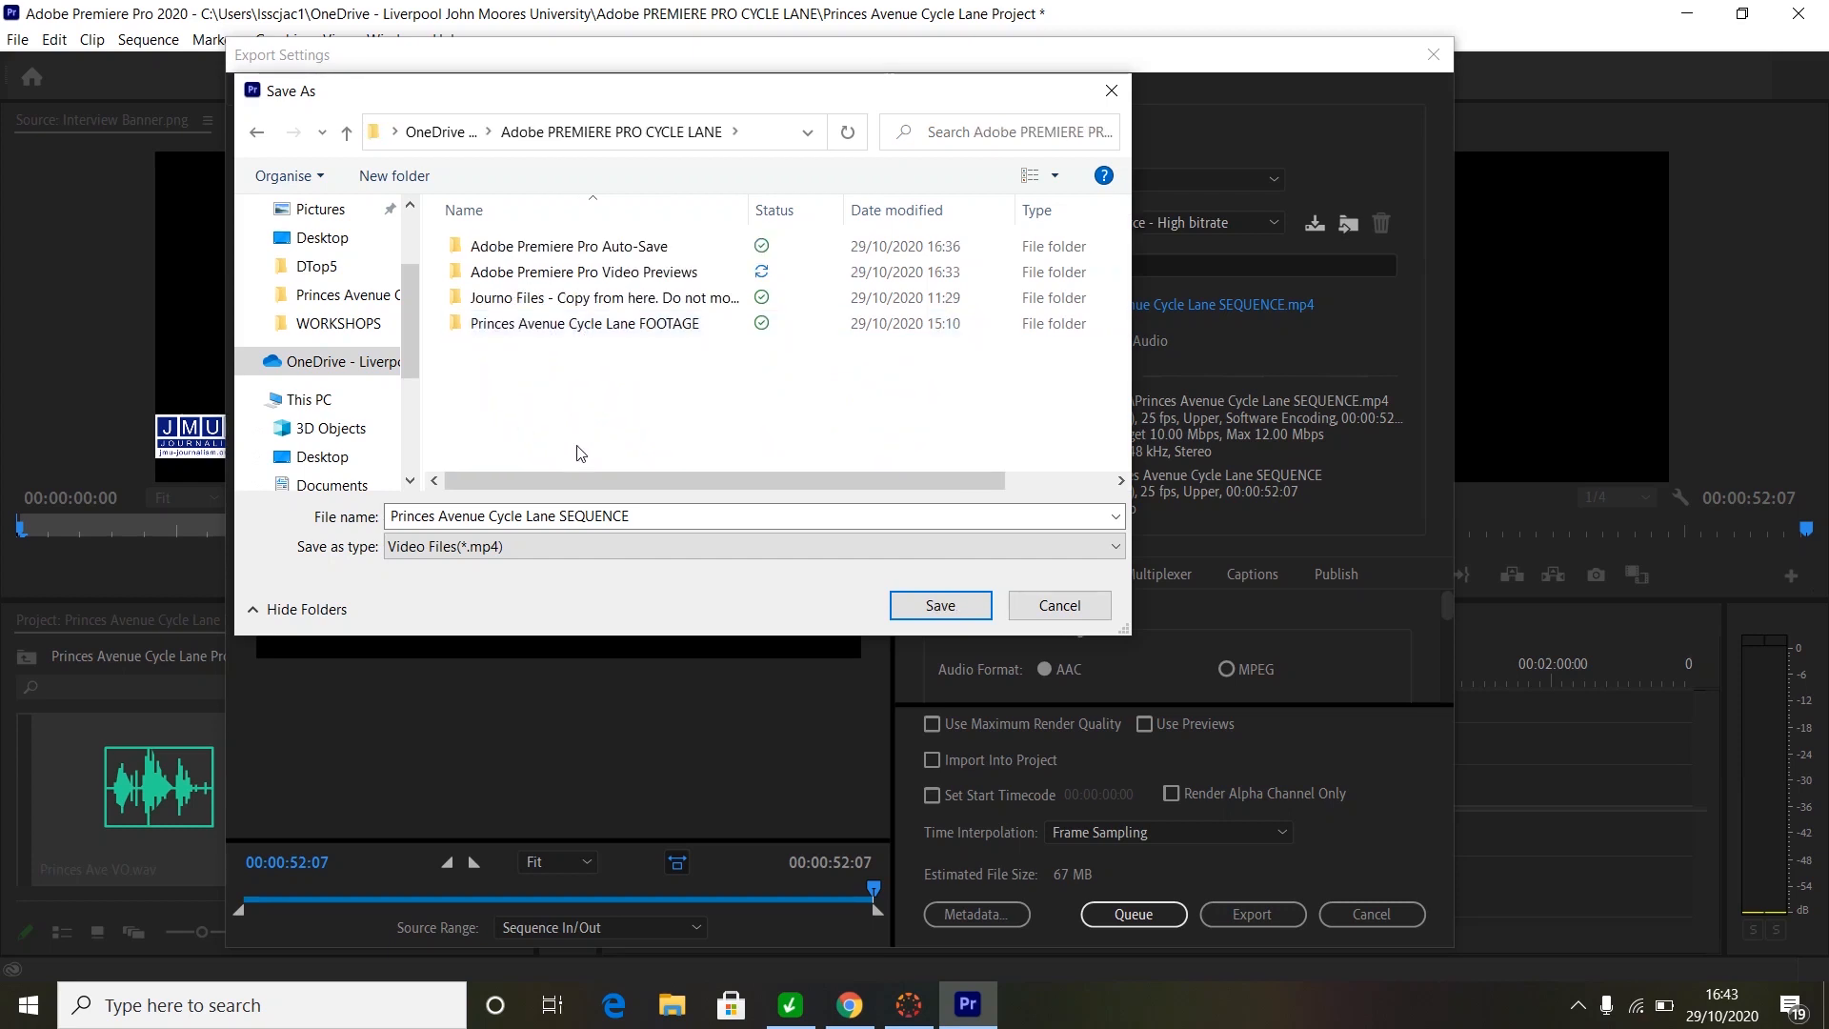
- Rename the output file to 'Princes Avenue Cycle Lane EXPORT' and save it
left_click(641, 519)
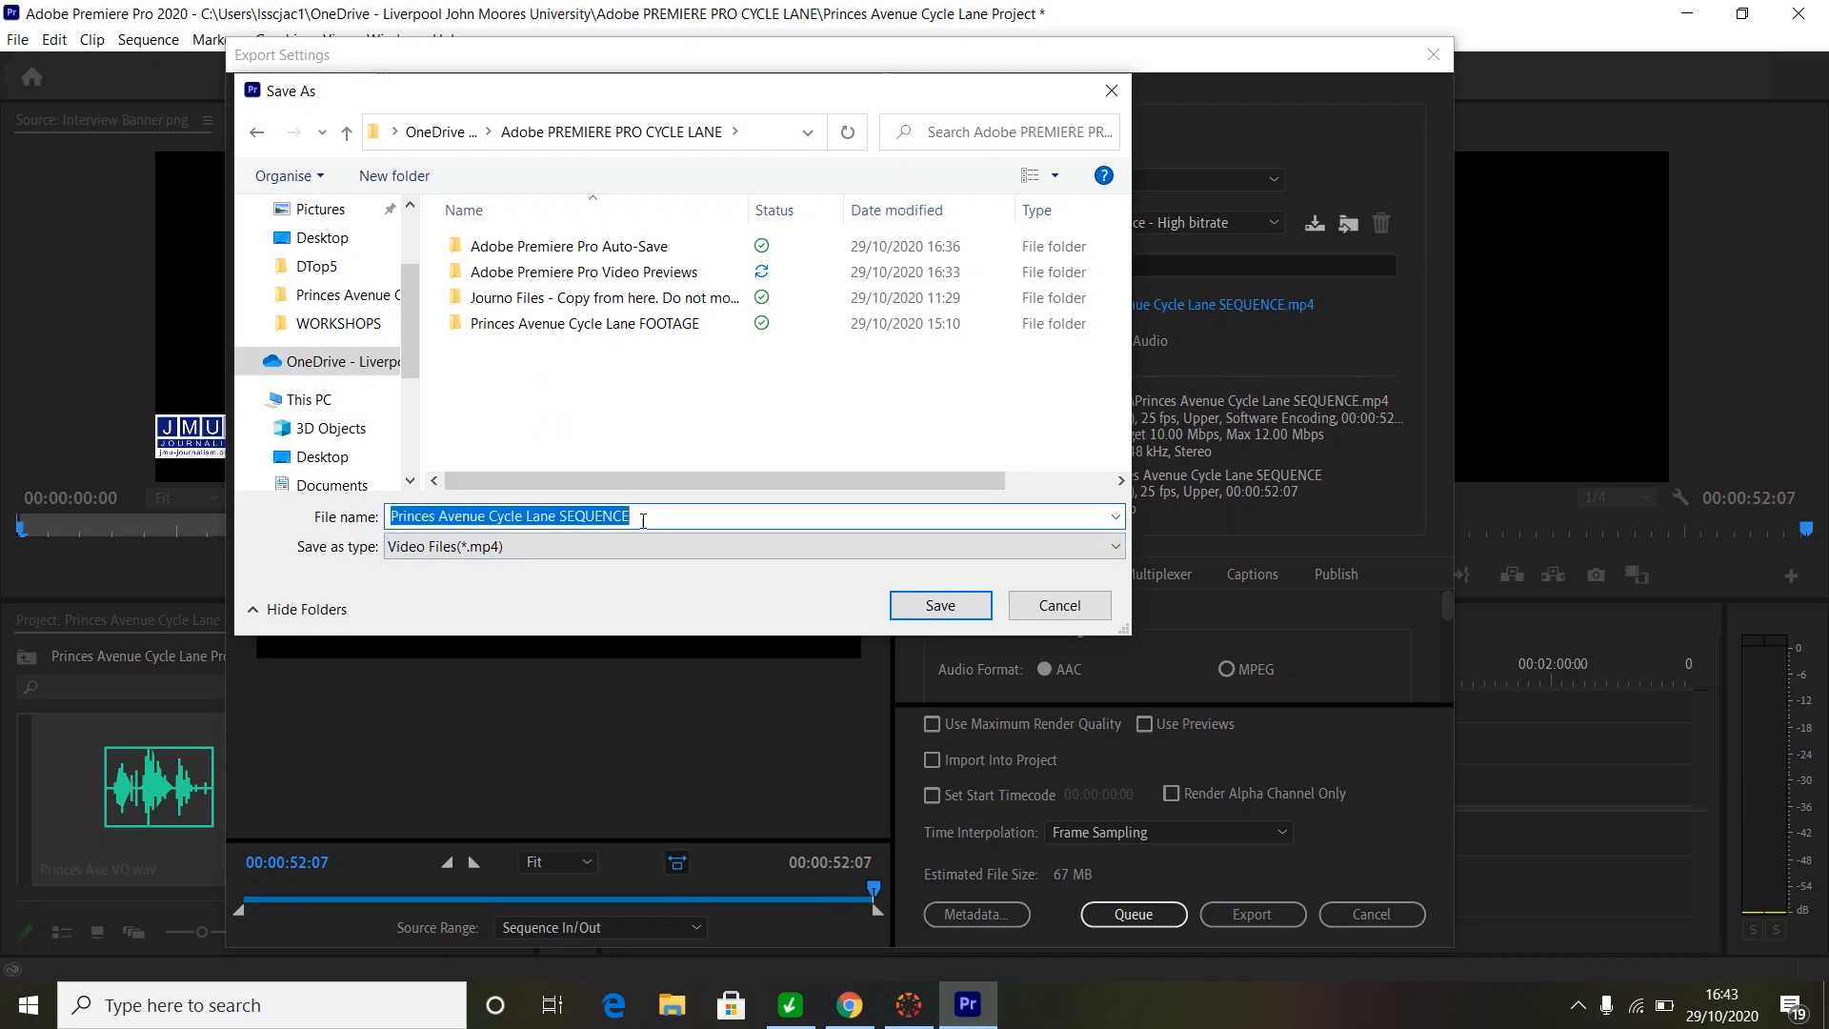
left_click(641, 519)
key("BackSpace")
key("BackSpace")
key("BackSpace")
key("BackSpace")
key("BackSpace")
key("BackSpace")
key("BackSpace")
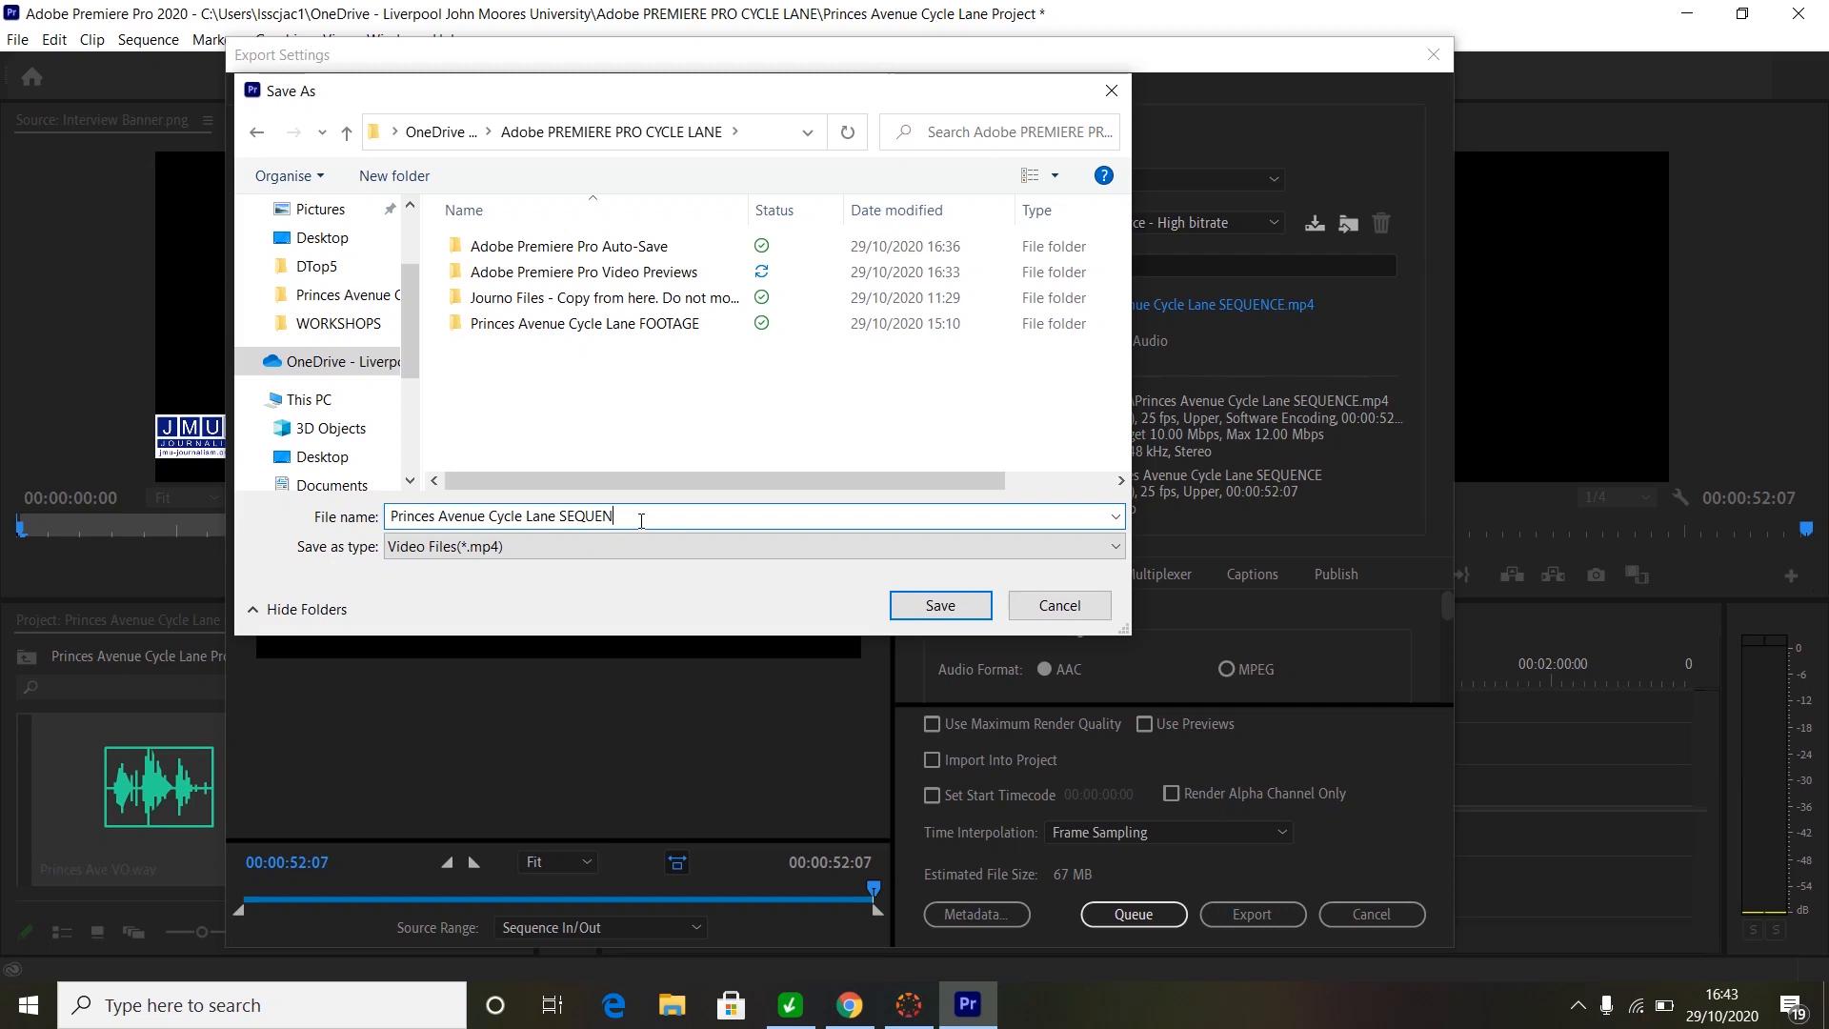
key("BackSpace")
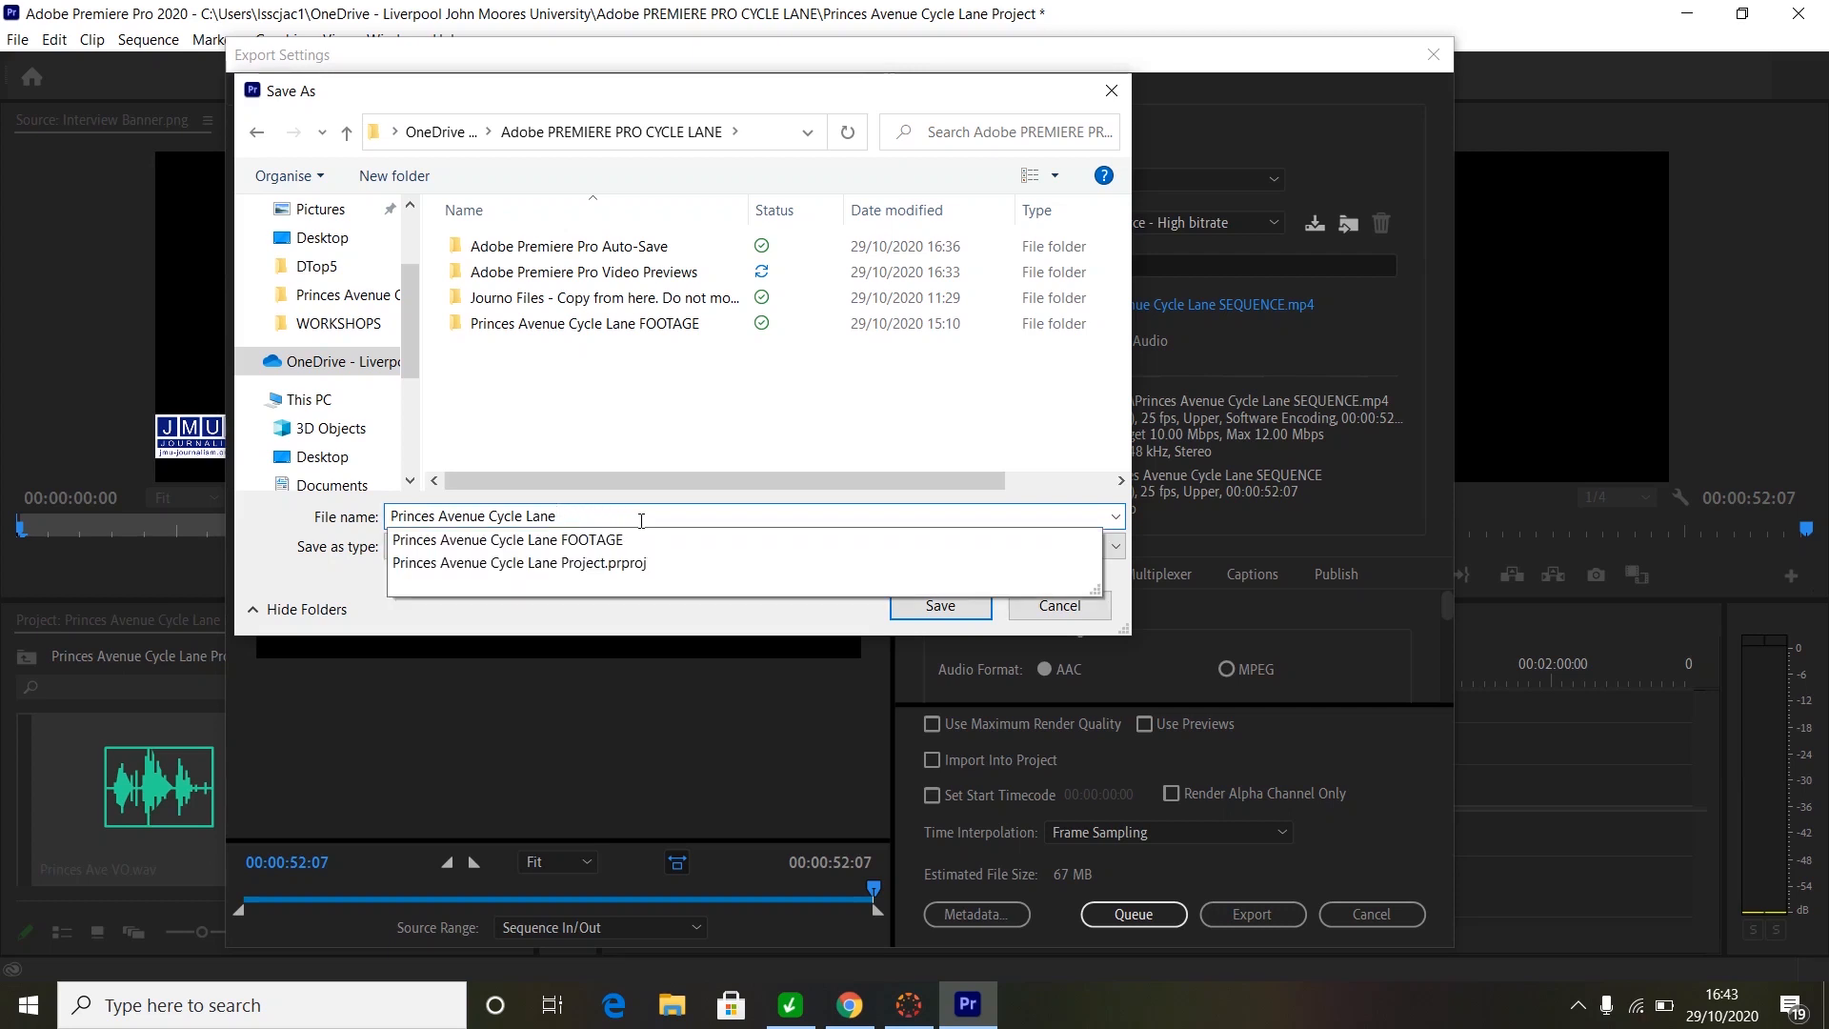
type("EXPORT")
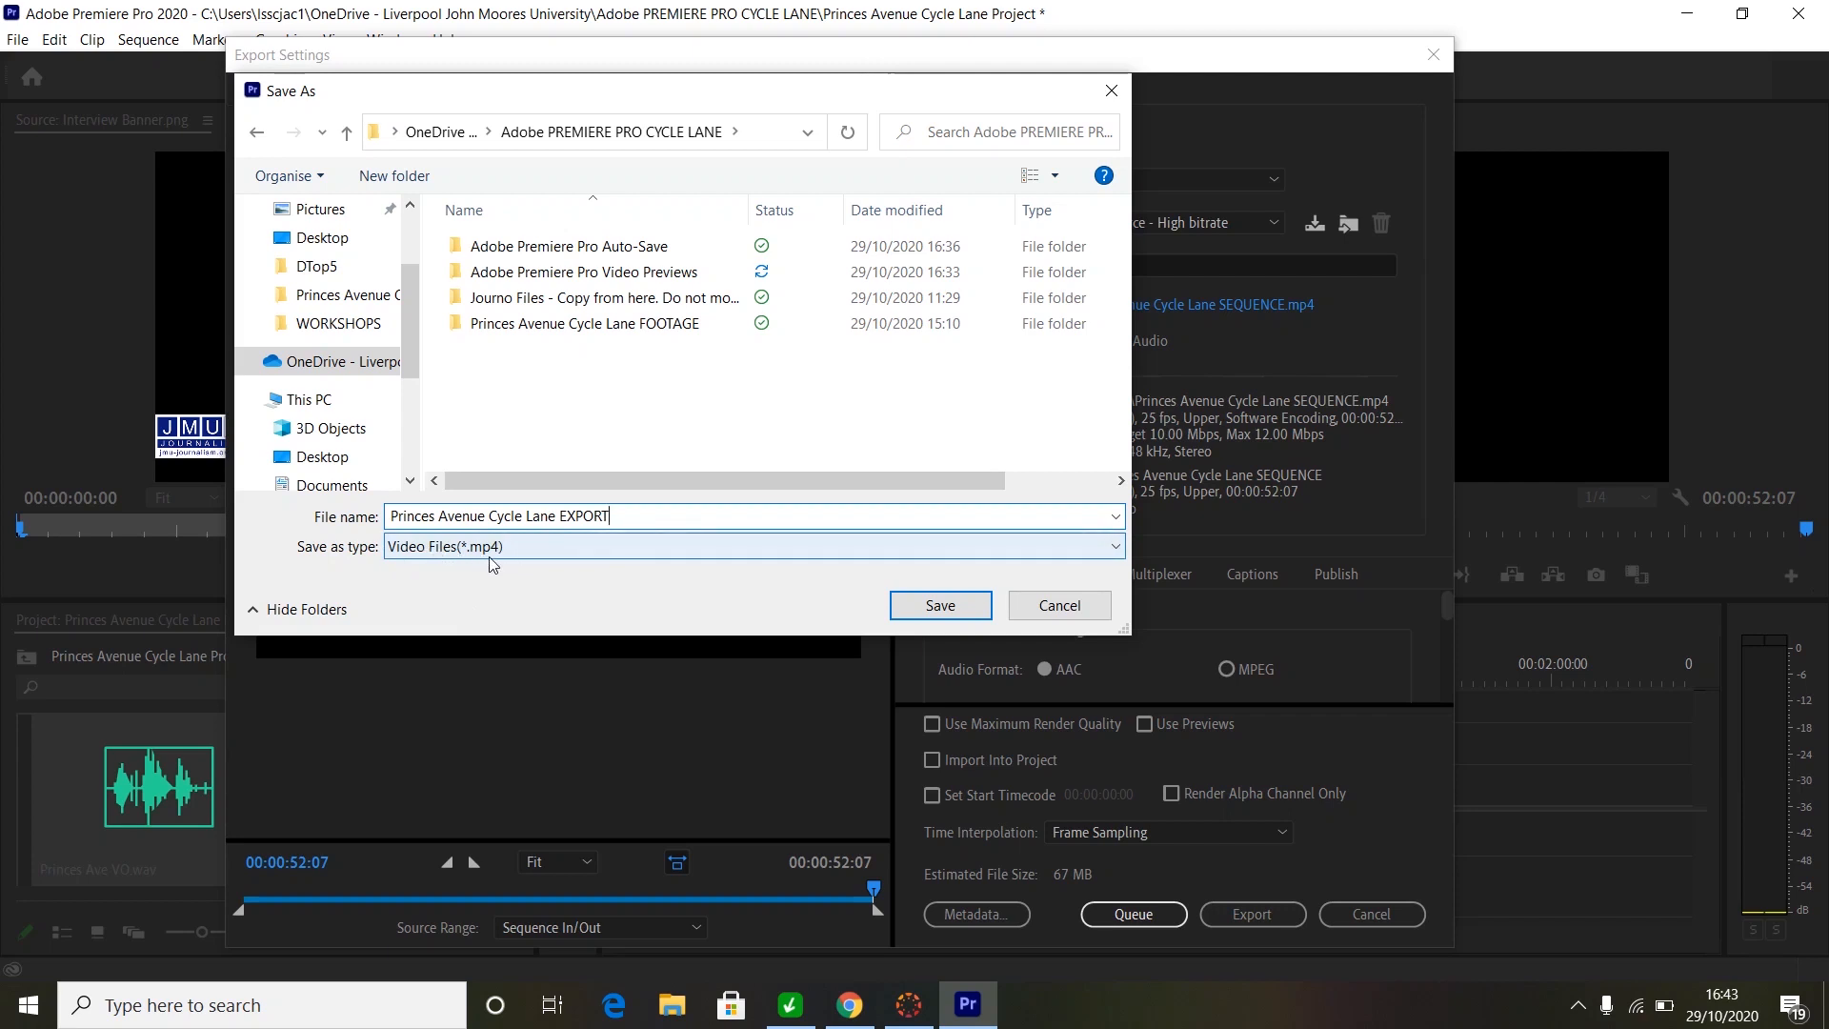
left_click(903, 608)
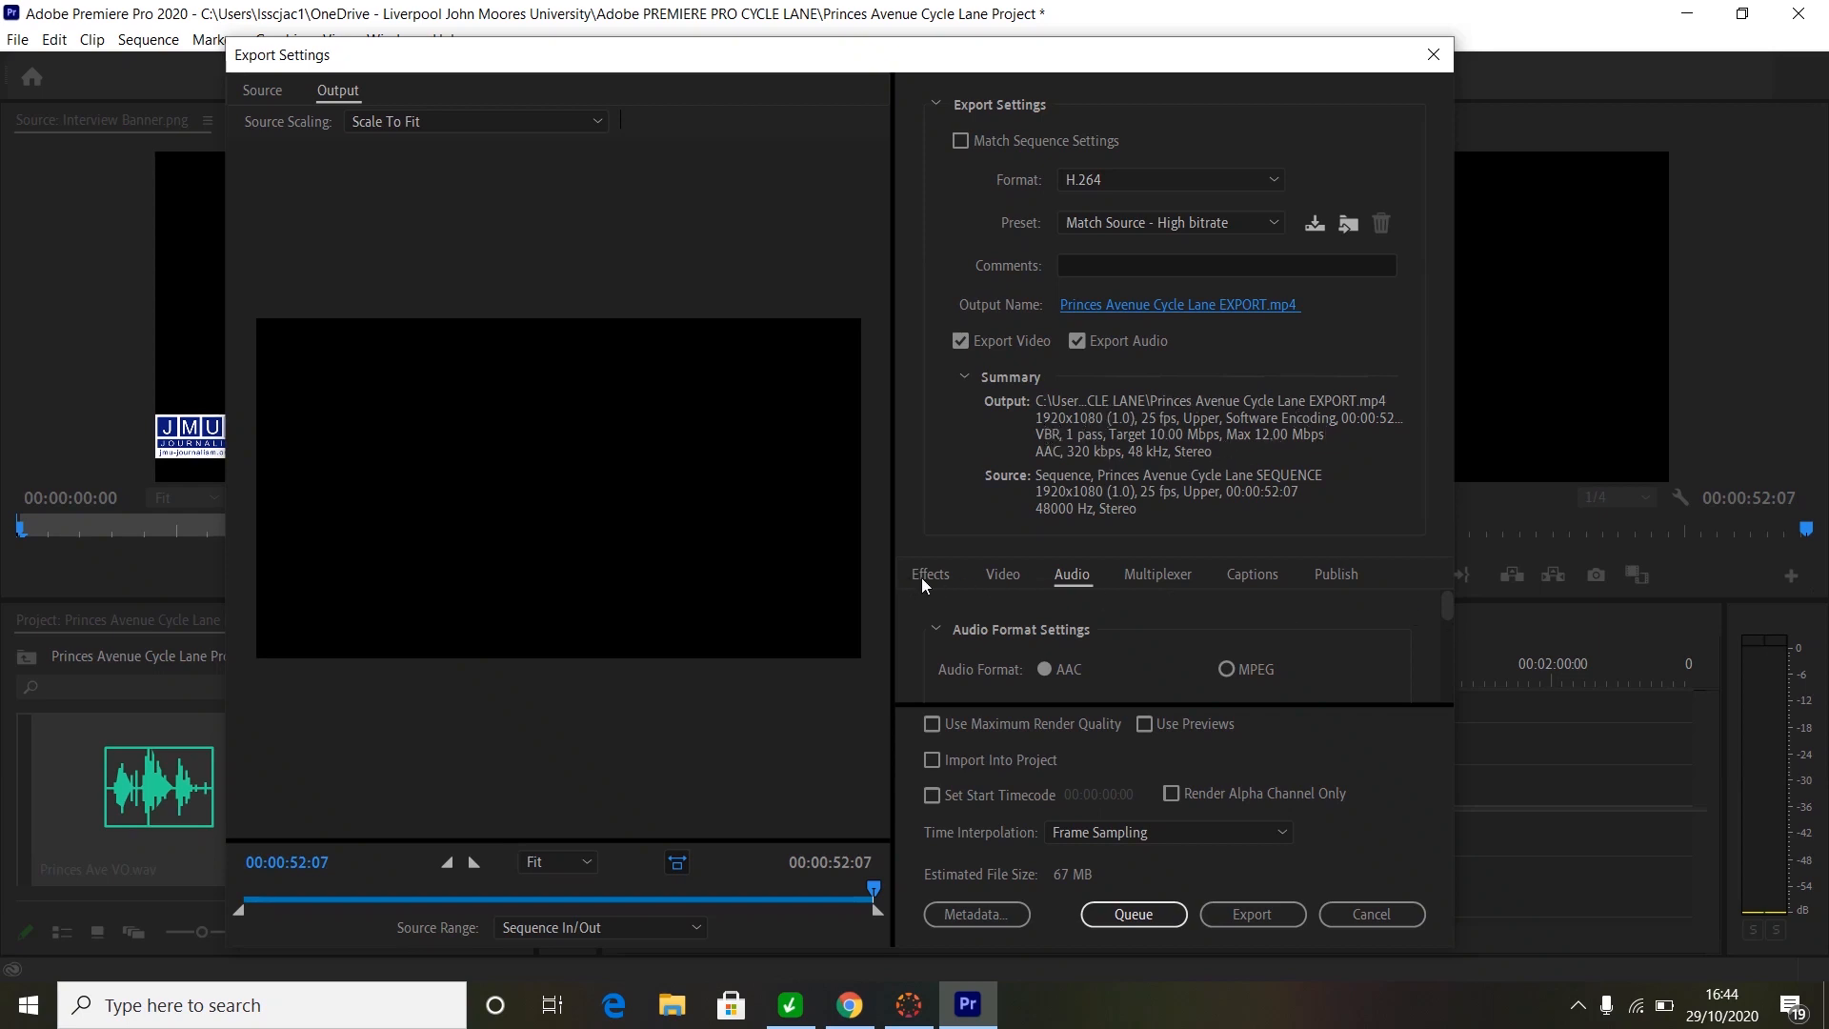
- Keep the export frame size matching the 1920x1080 source after toggling Match Source
left_click(1012, 575)
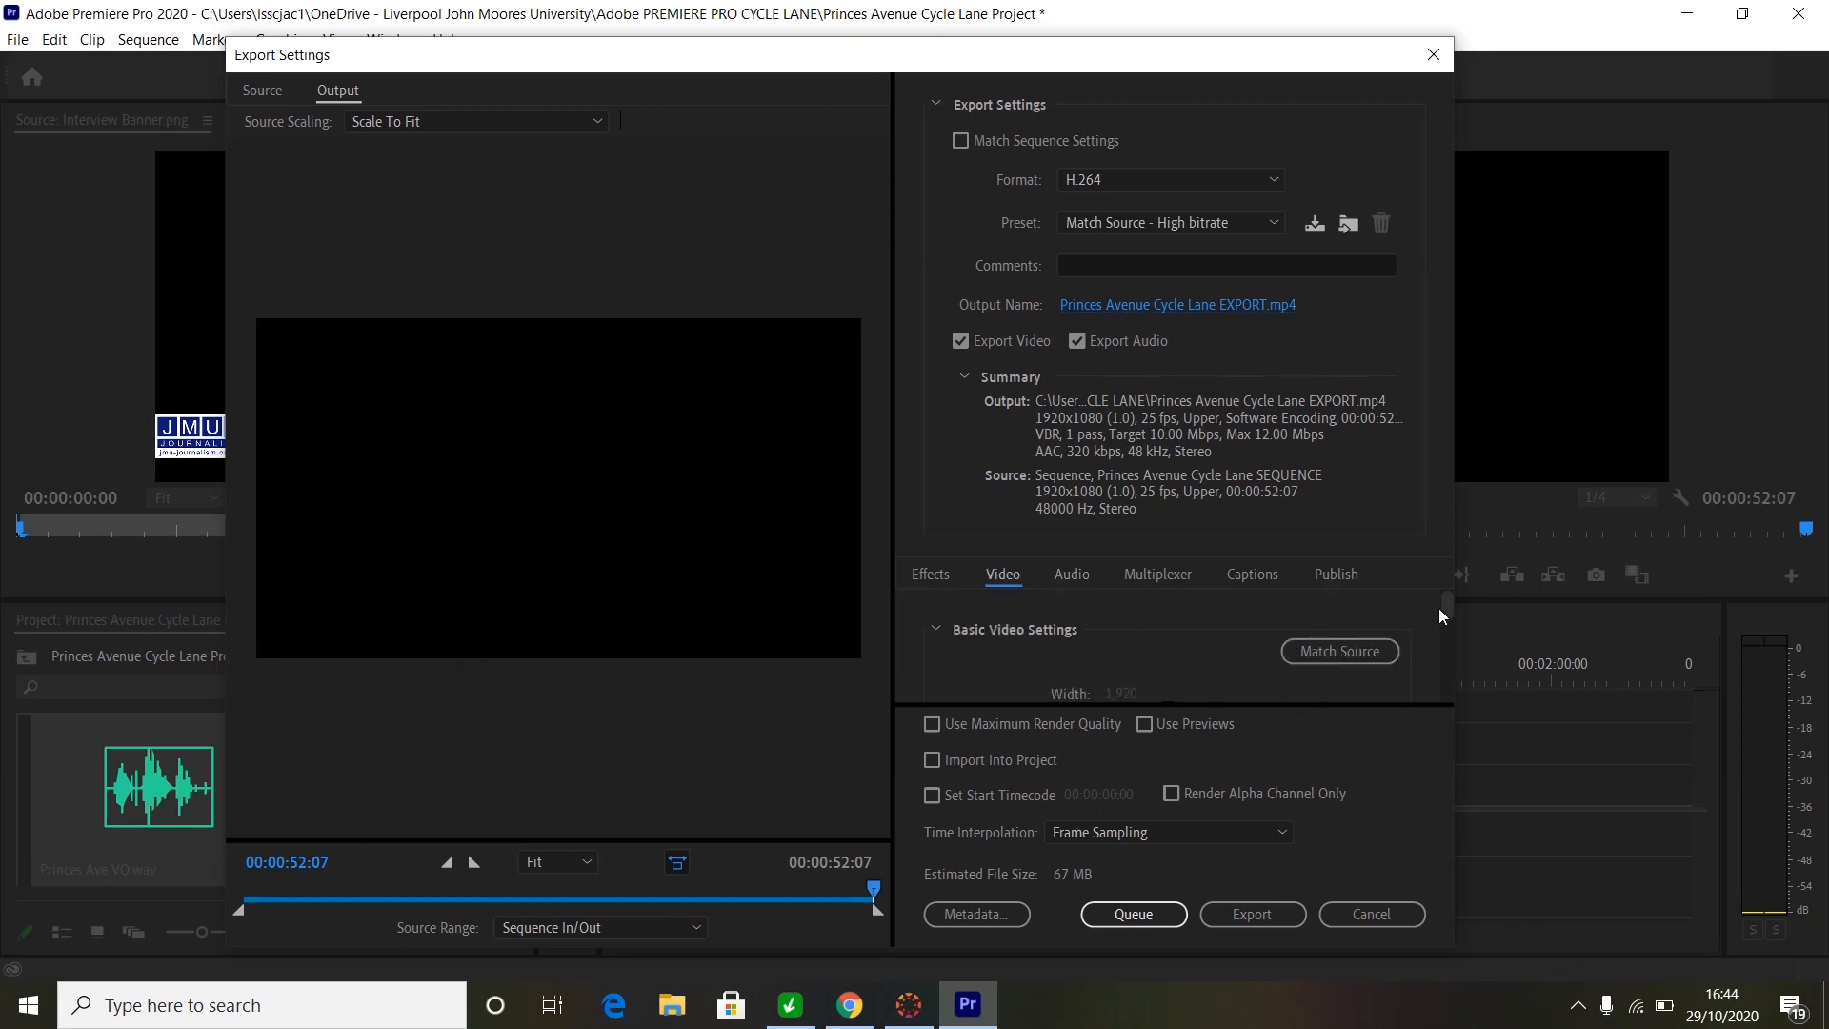
left_click_drag(1446, 606, 1444, 616)
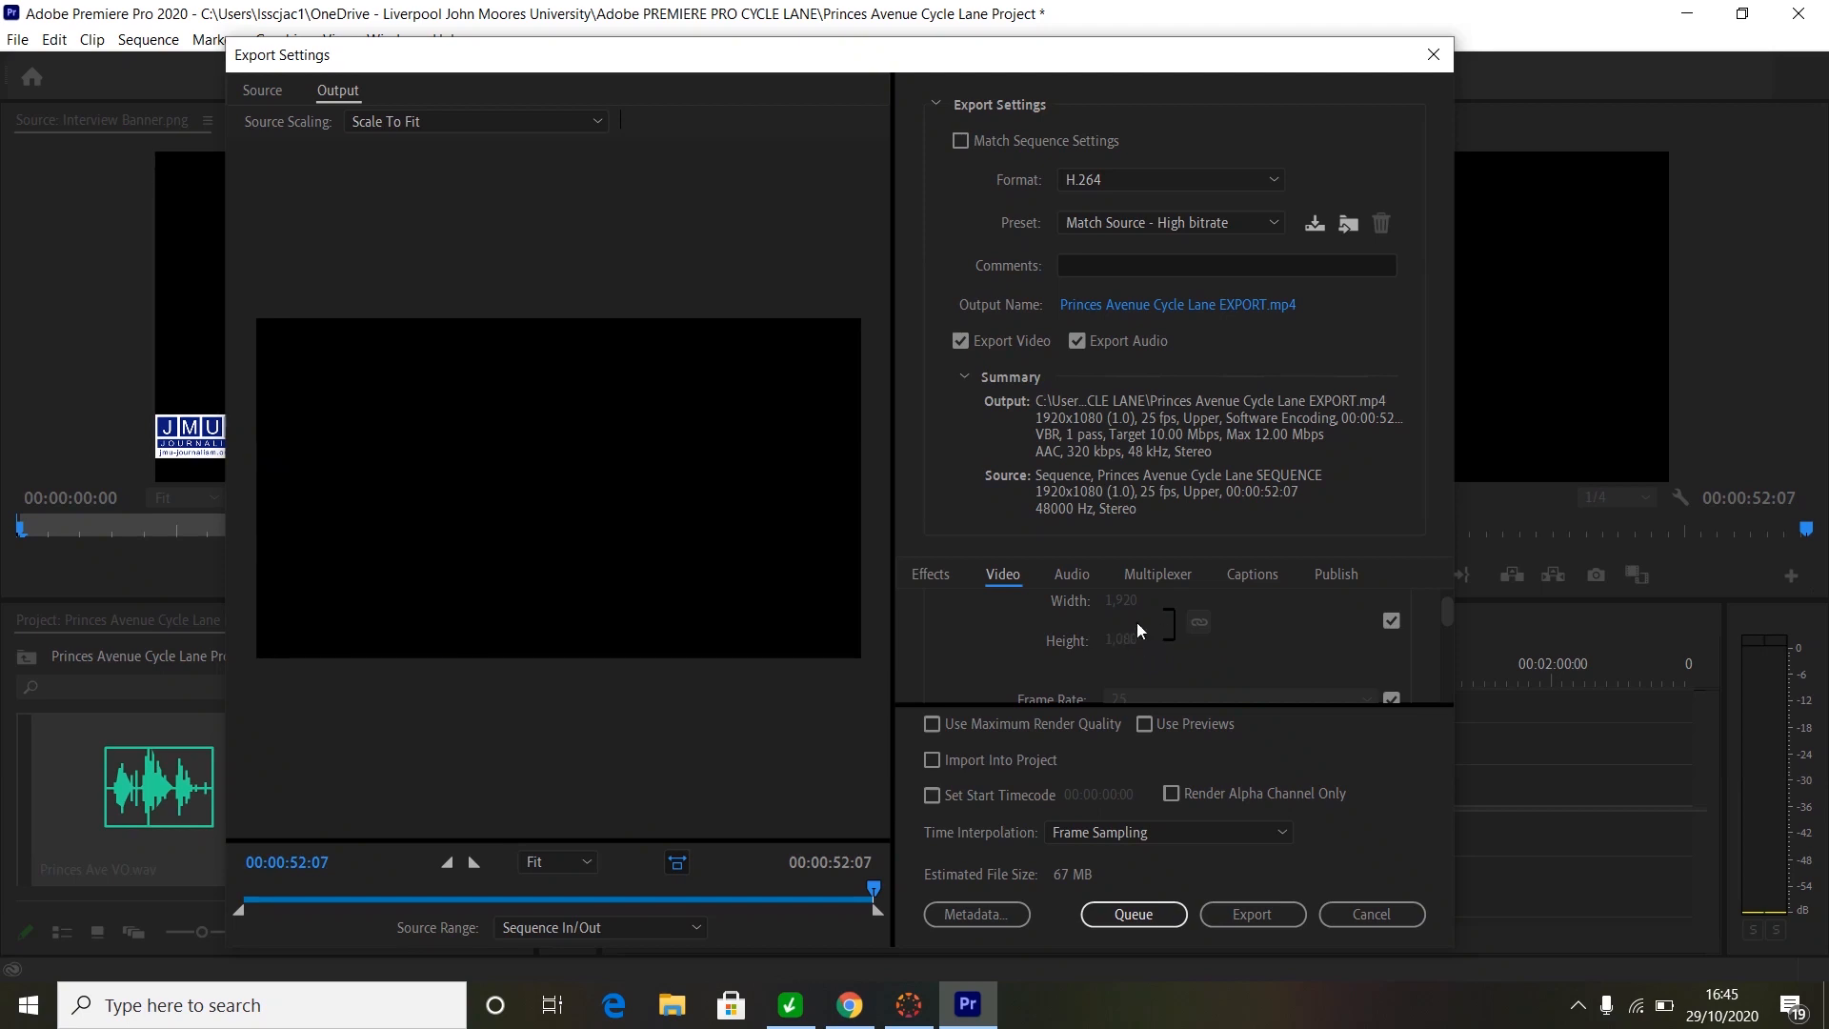
left_click(1392, 622)
left_click(1121, 601)
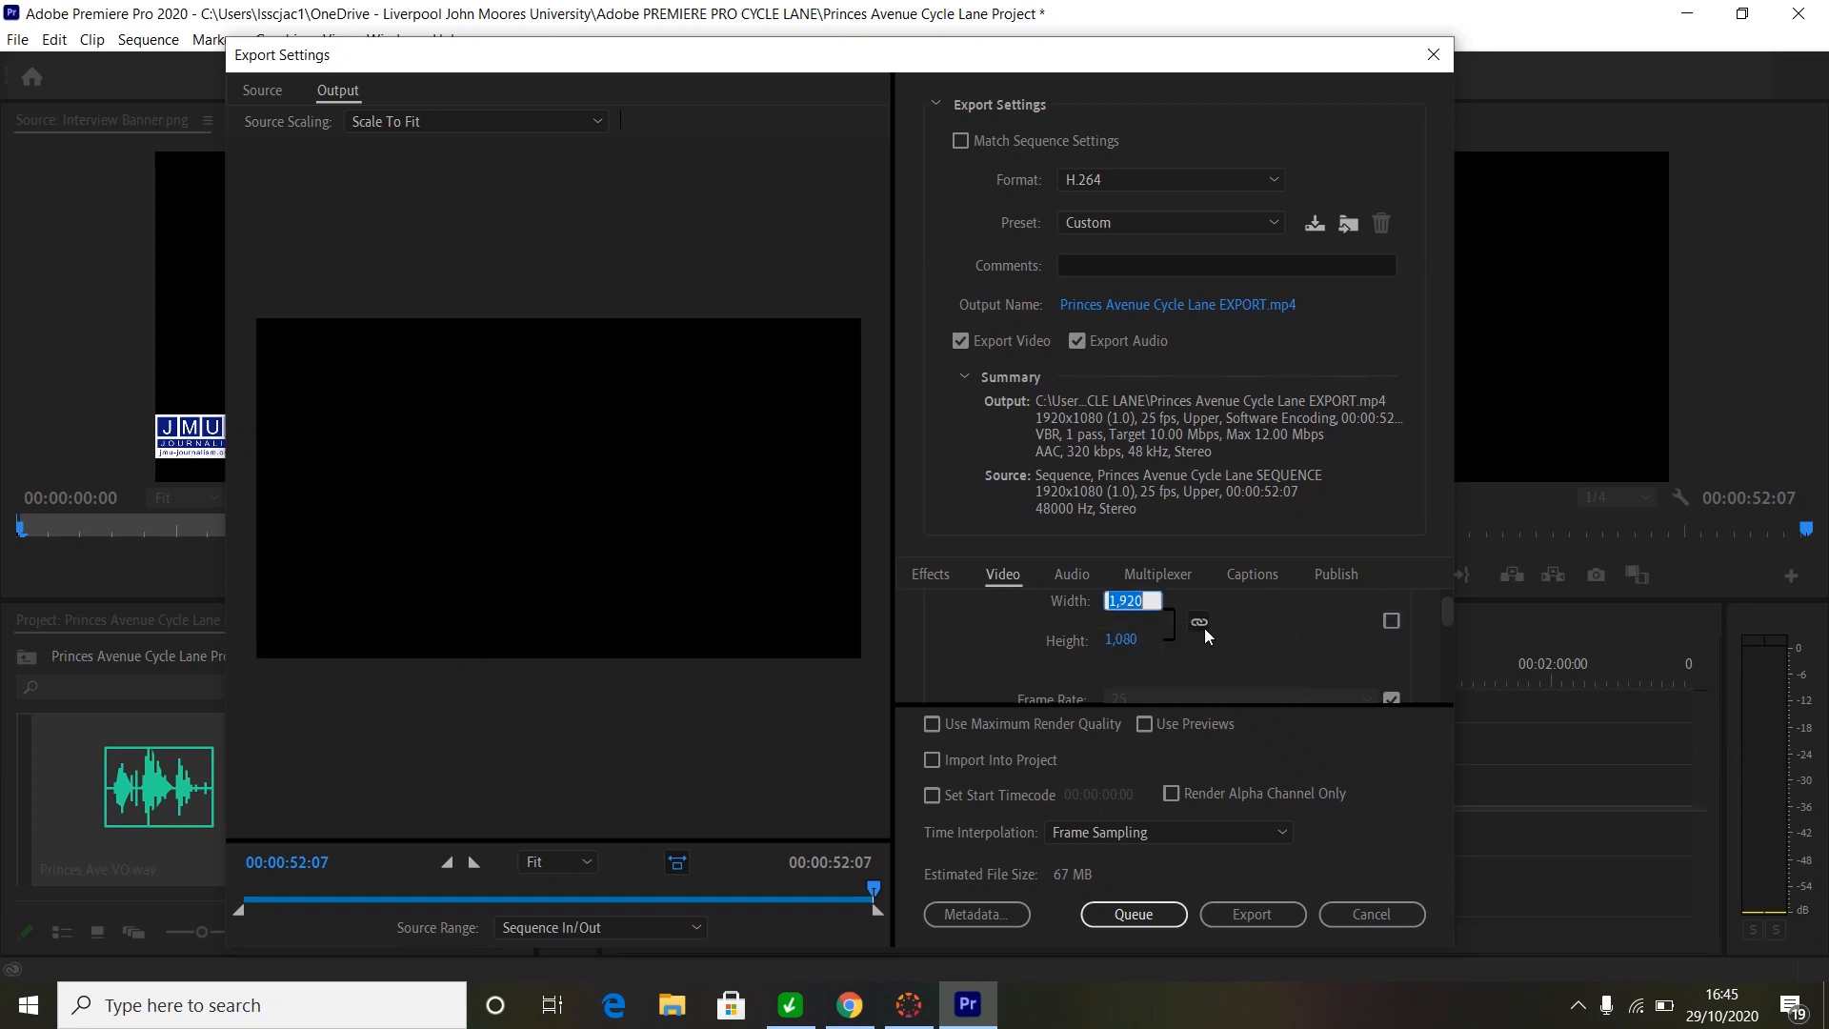
left_click(1391, 622)
- Keep the export frame rate at 25 fps matching the source, leaving the preset as Custom
scroll(1446, 608, "down", 1)
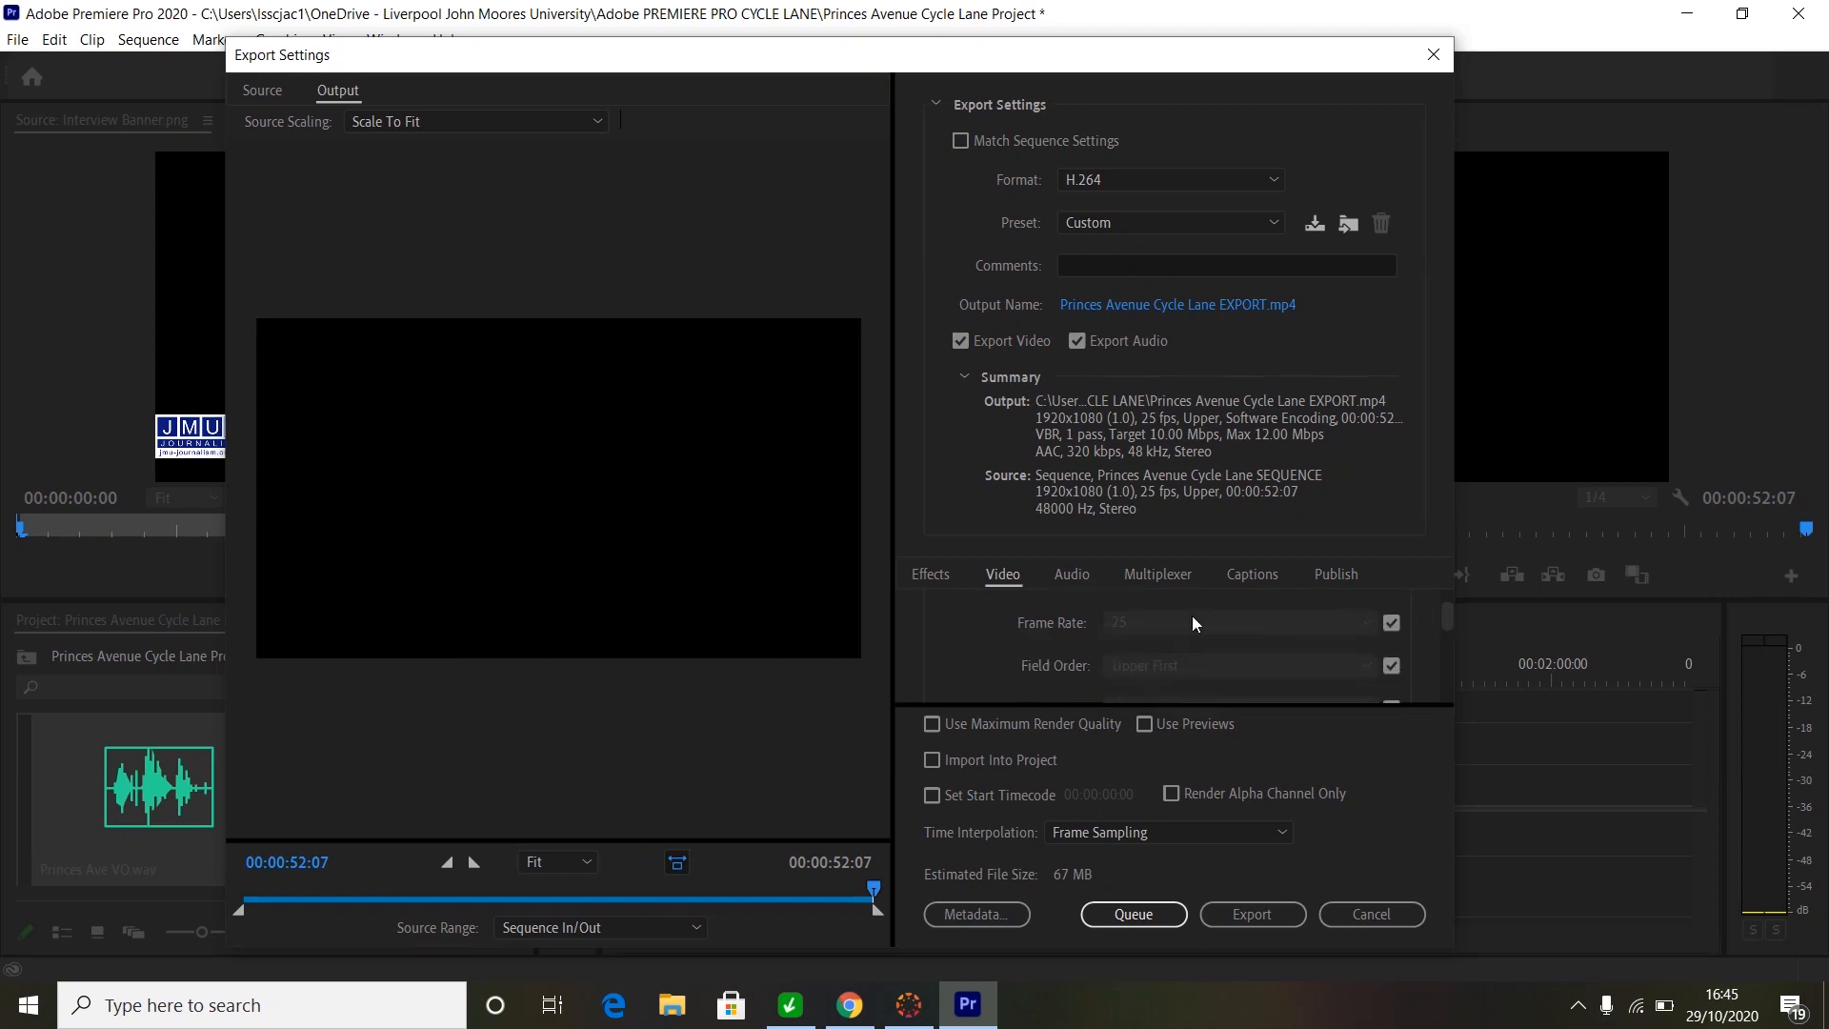
left_click(1391, 624)
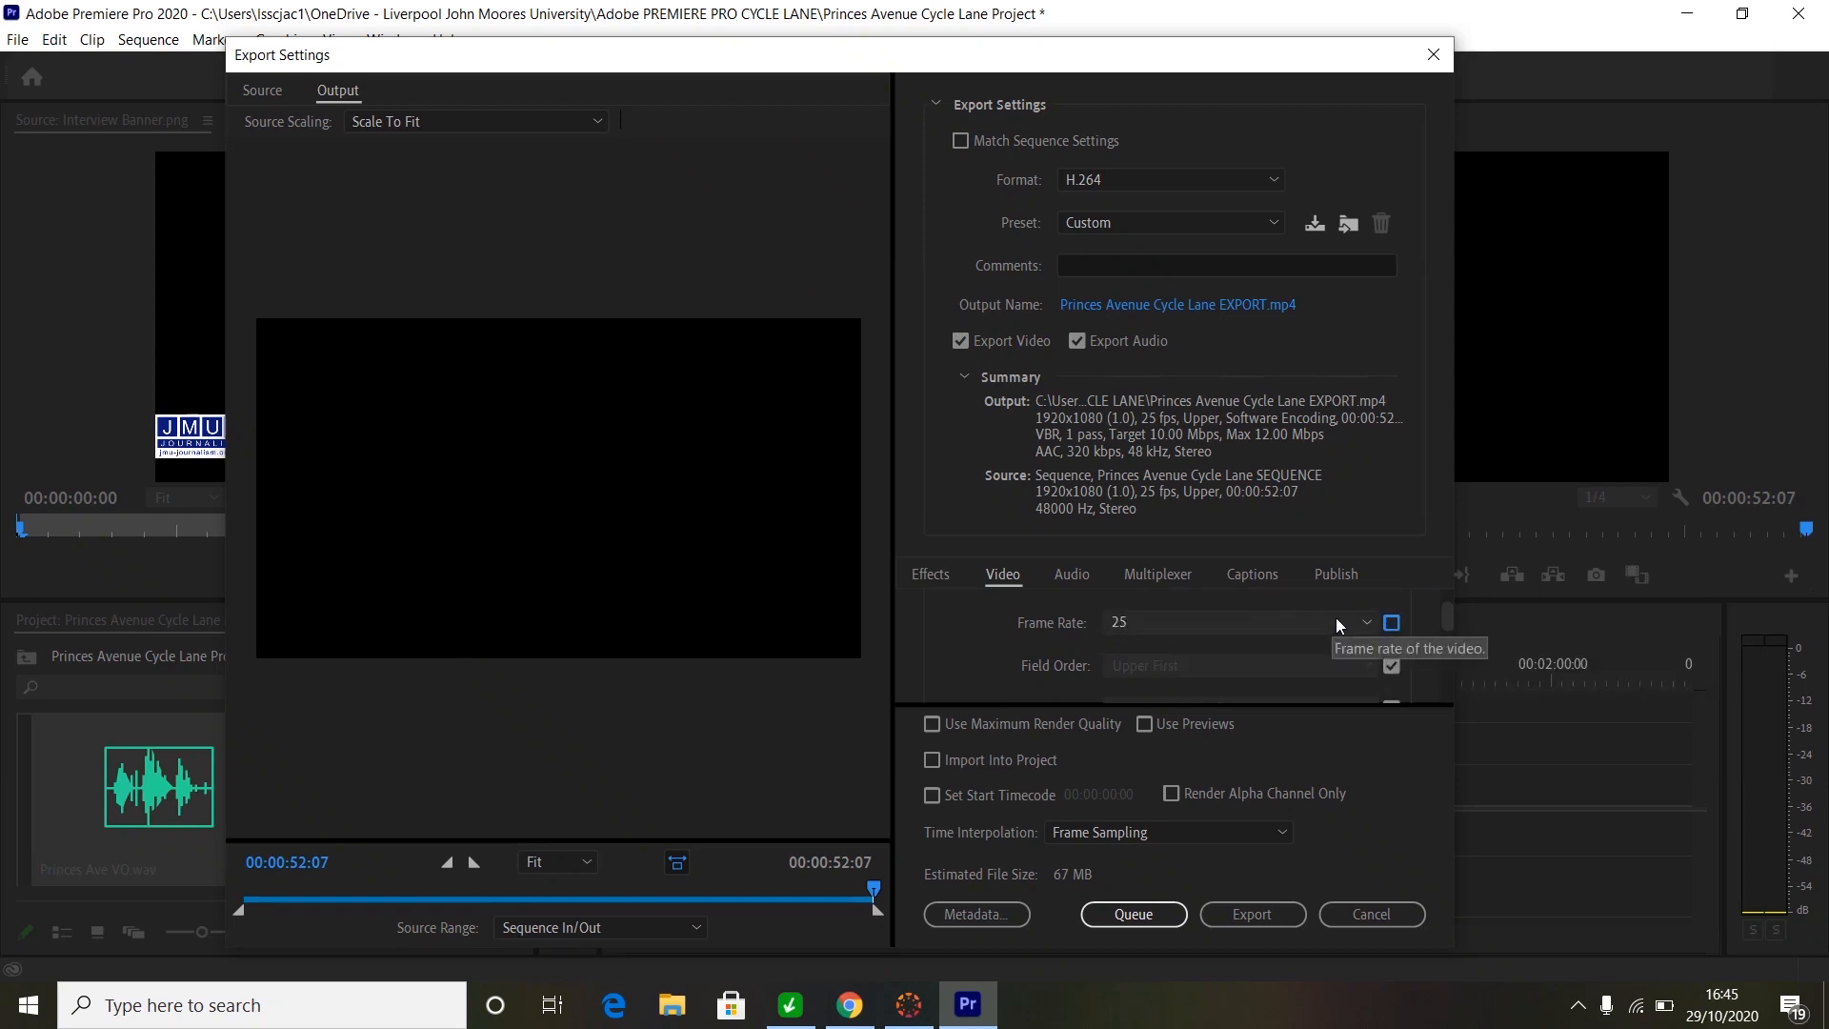
left_click(1363, 621)
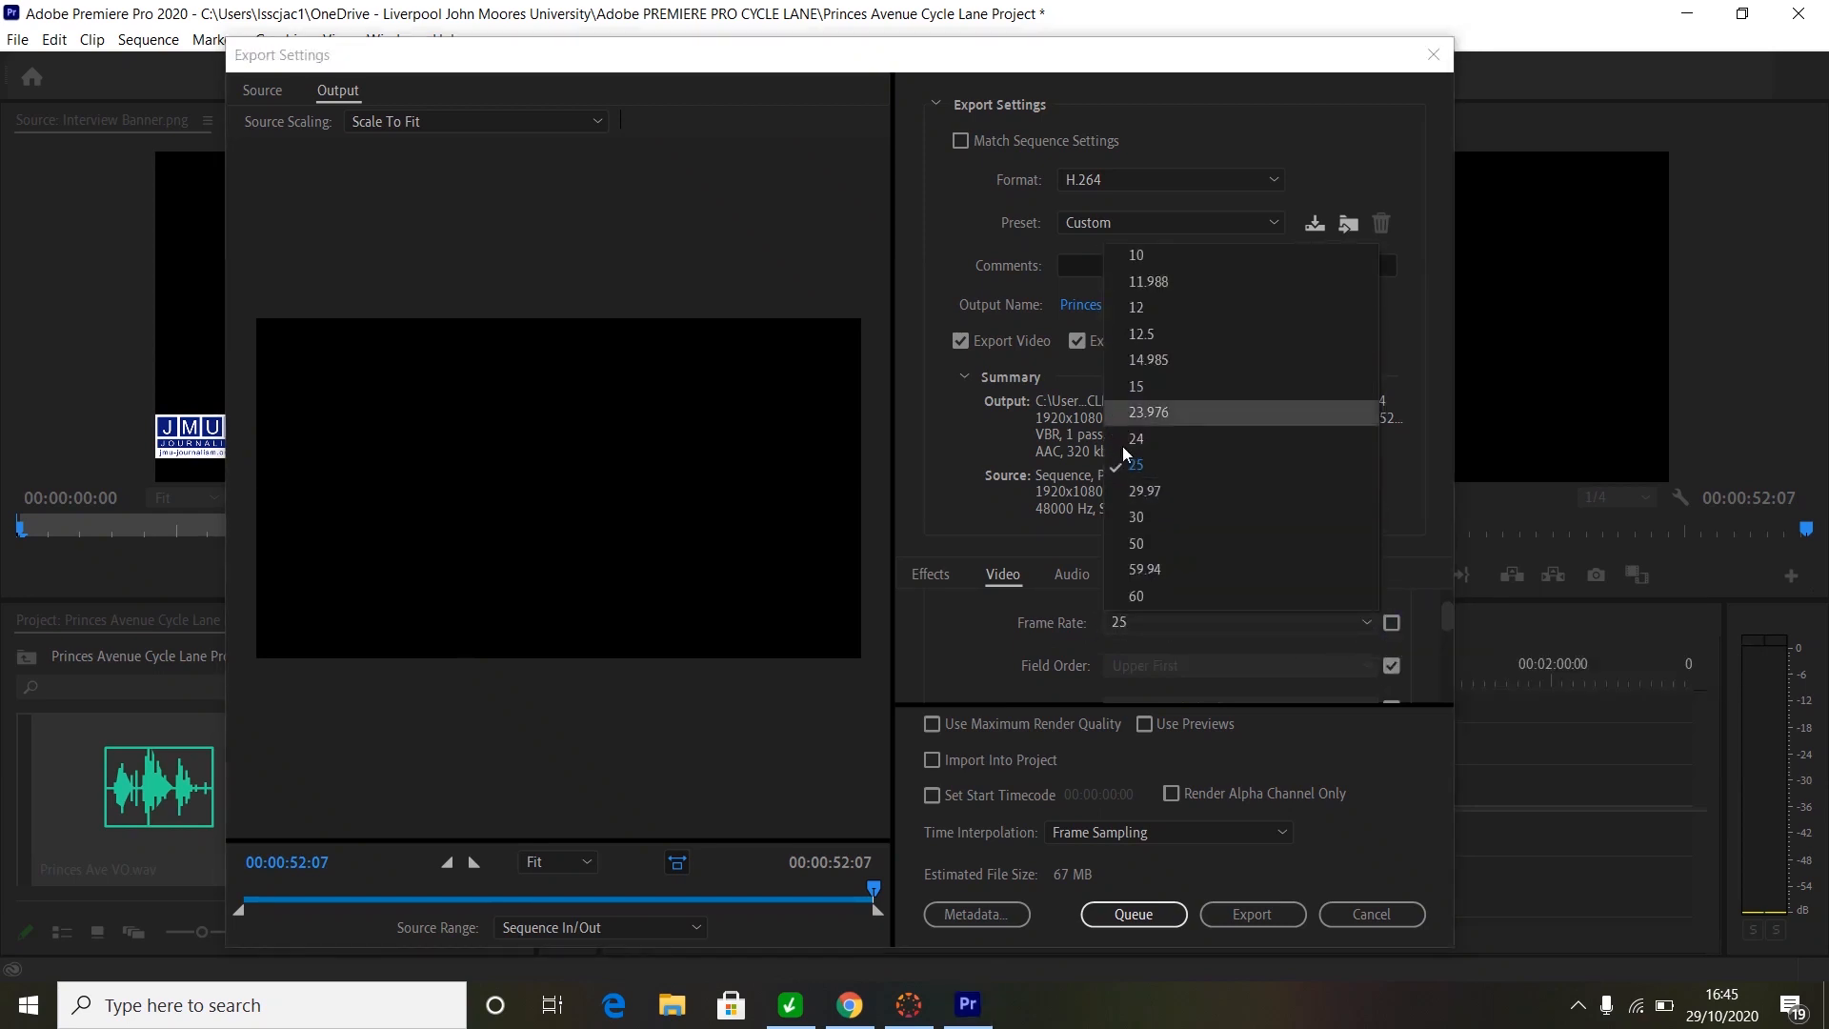
left_click(1140, 466)
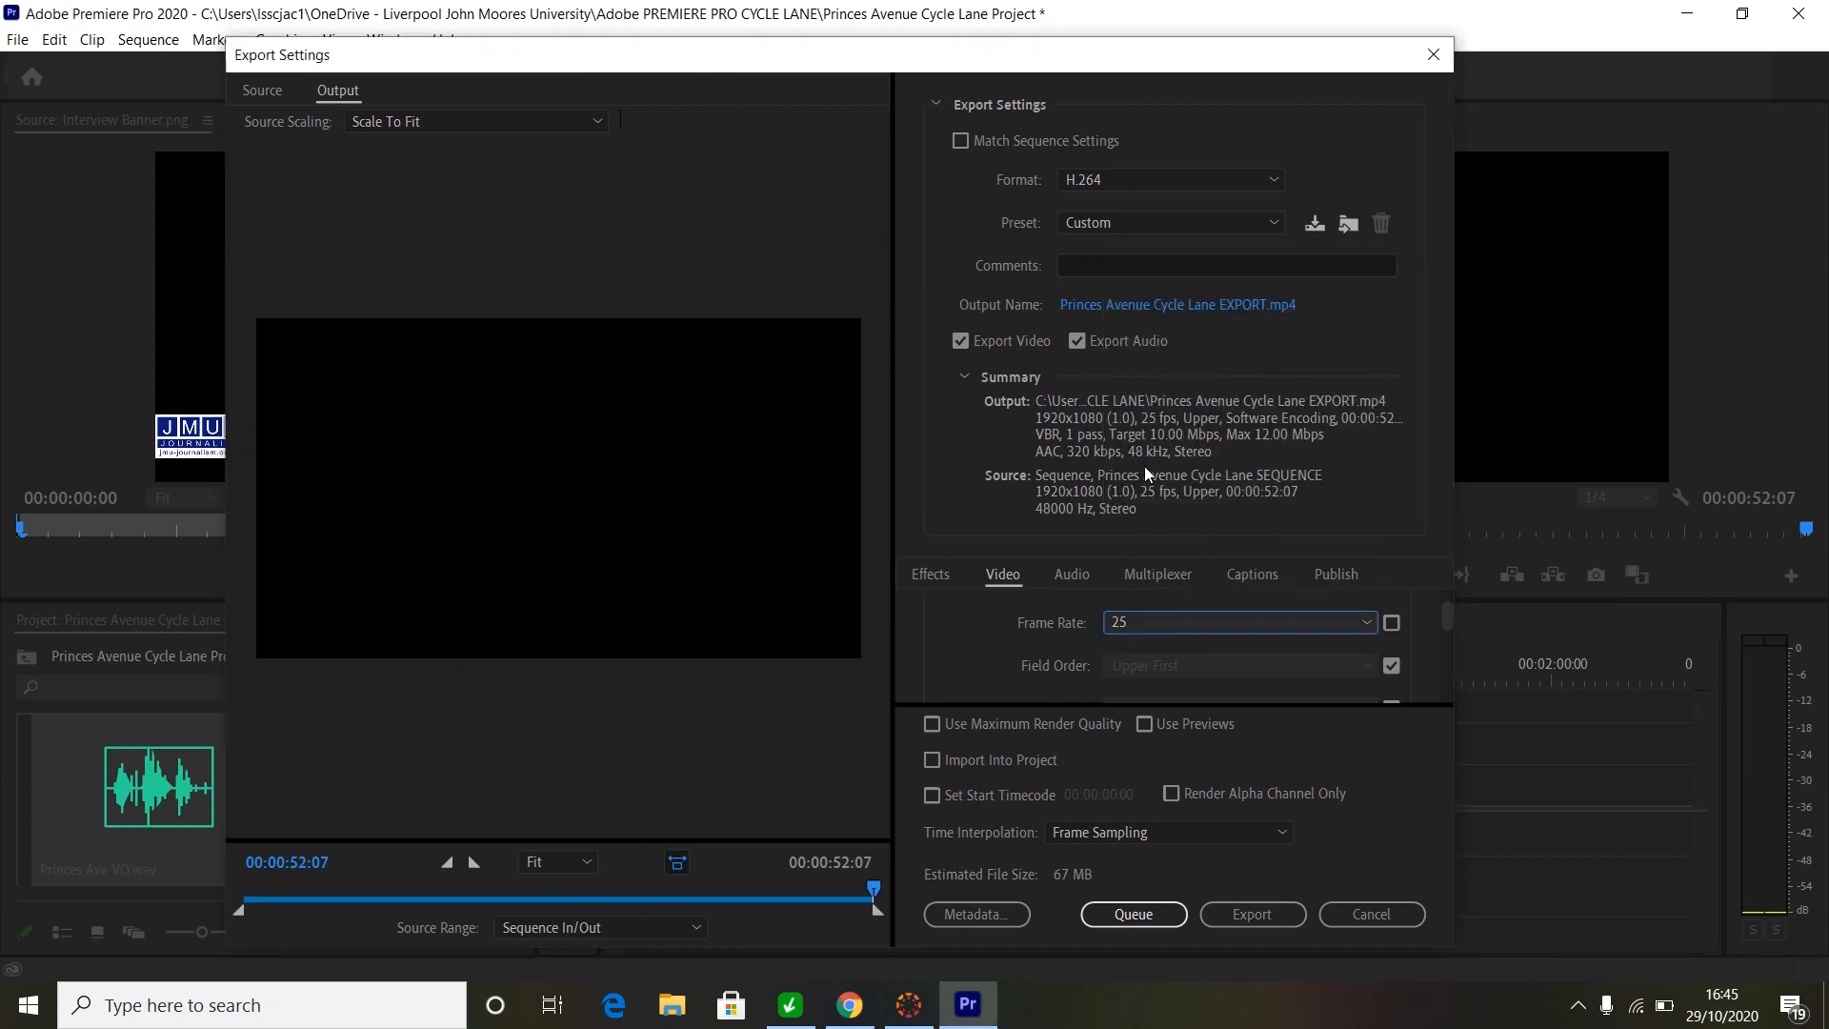
left_click(1391, 623)
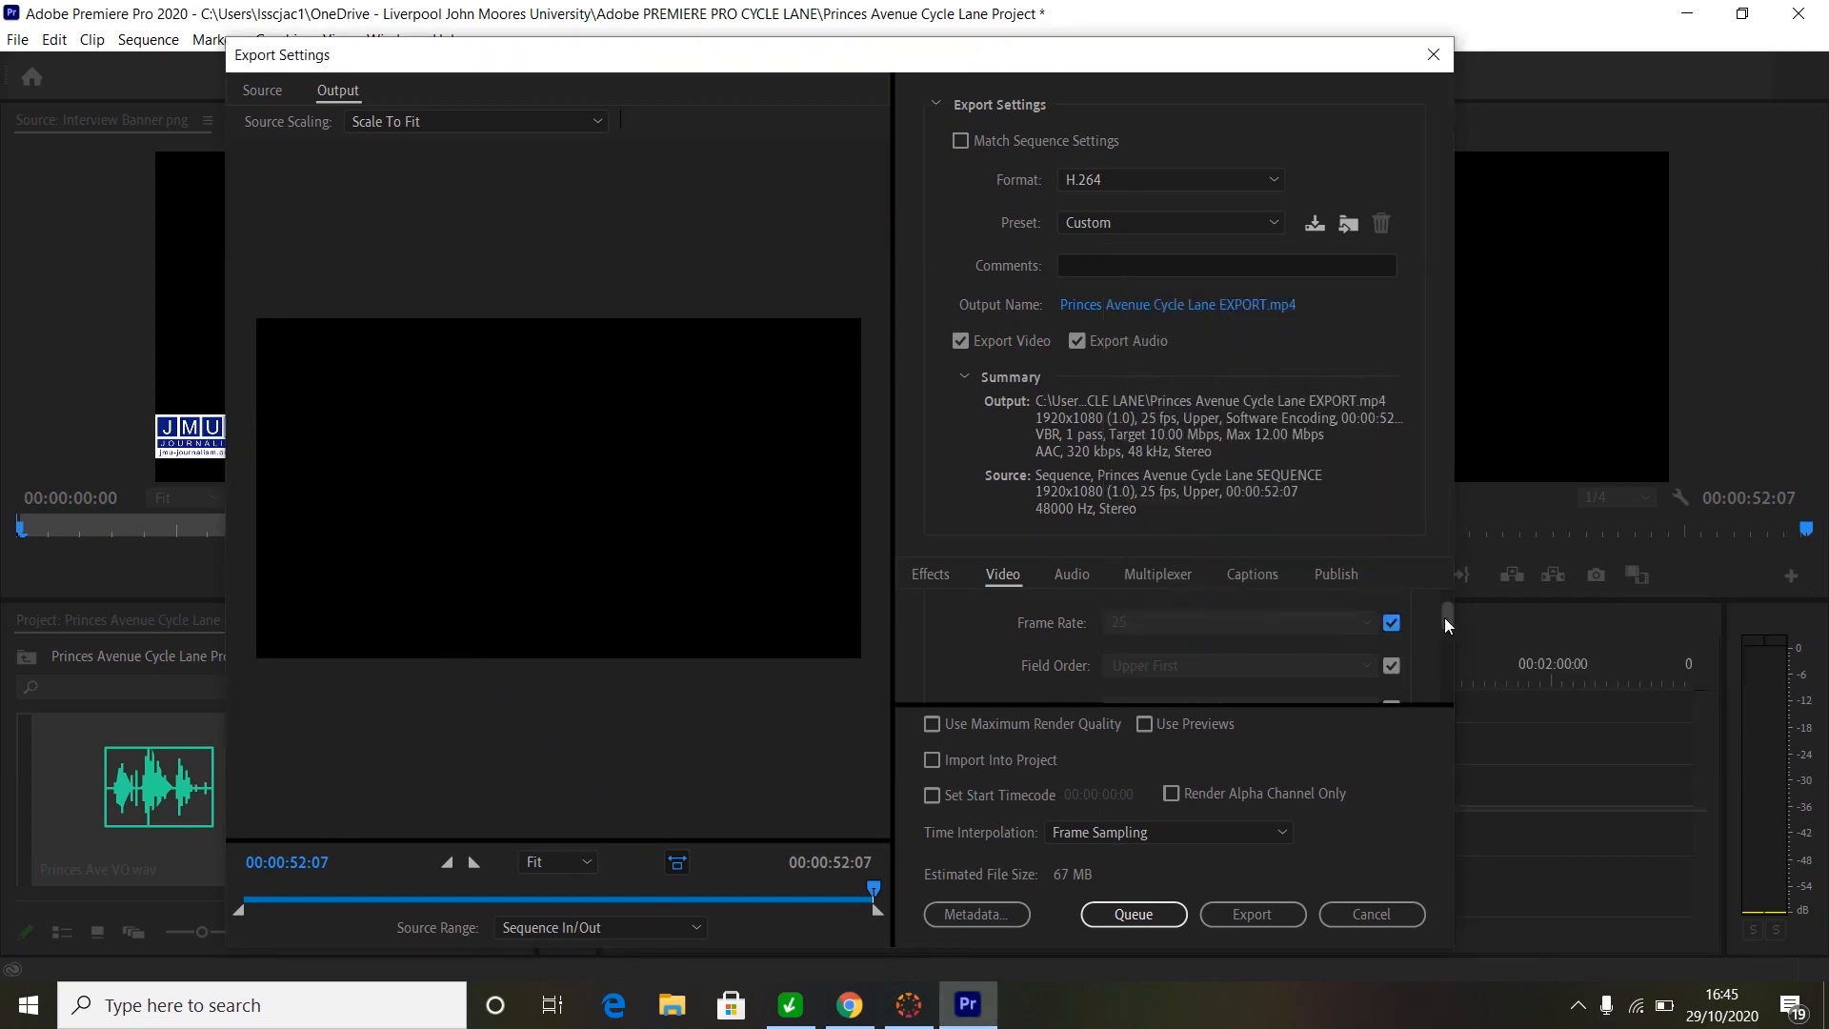
left_click_drag(1444, 618, 1442, 626)
left_click(1074, 574)
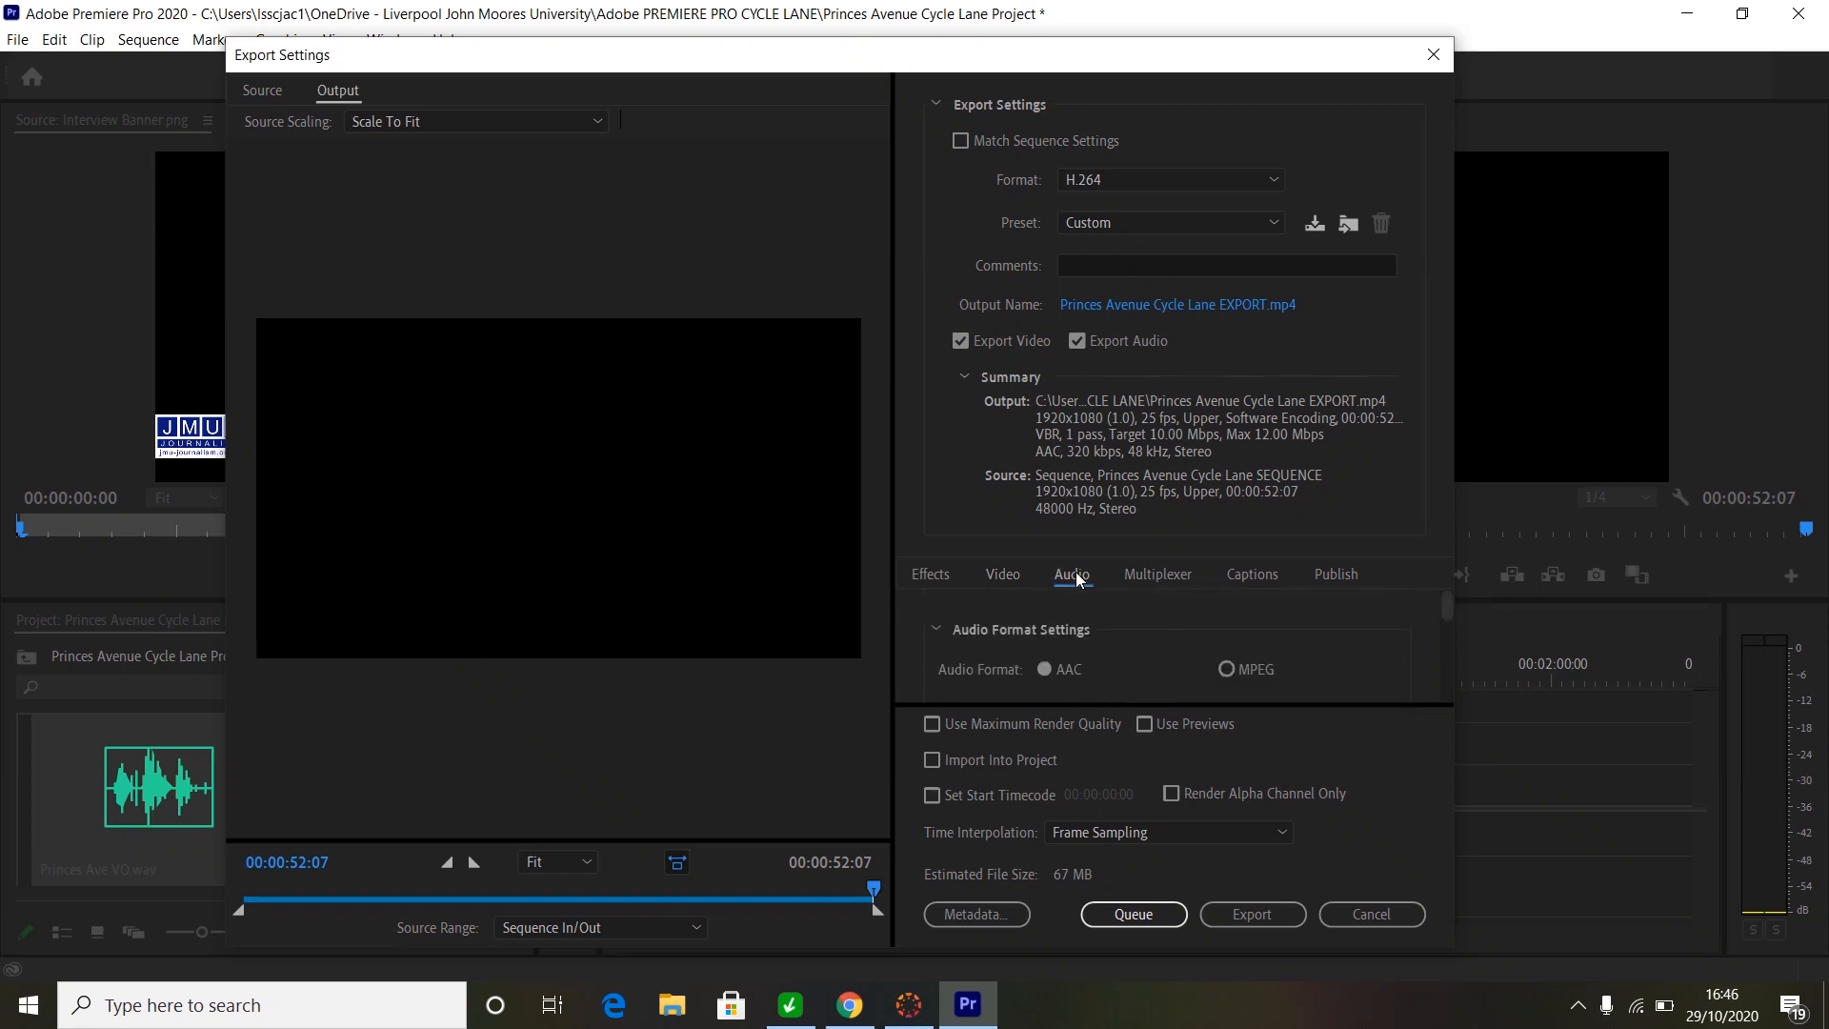
left_click_drag(1448, 600, 1439, 631)
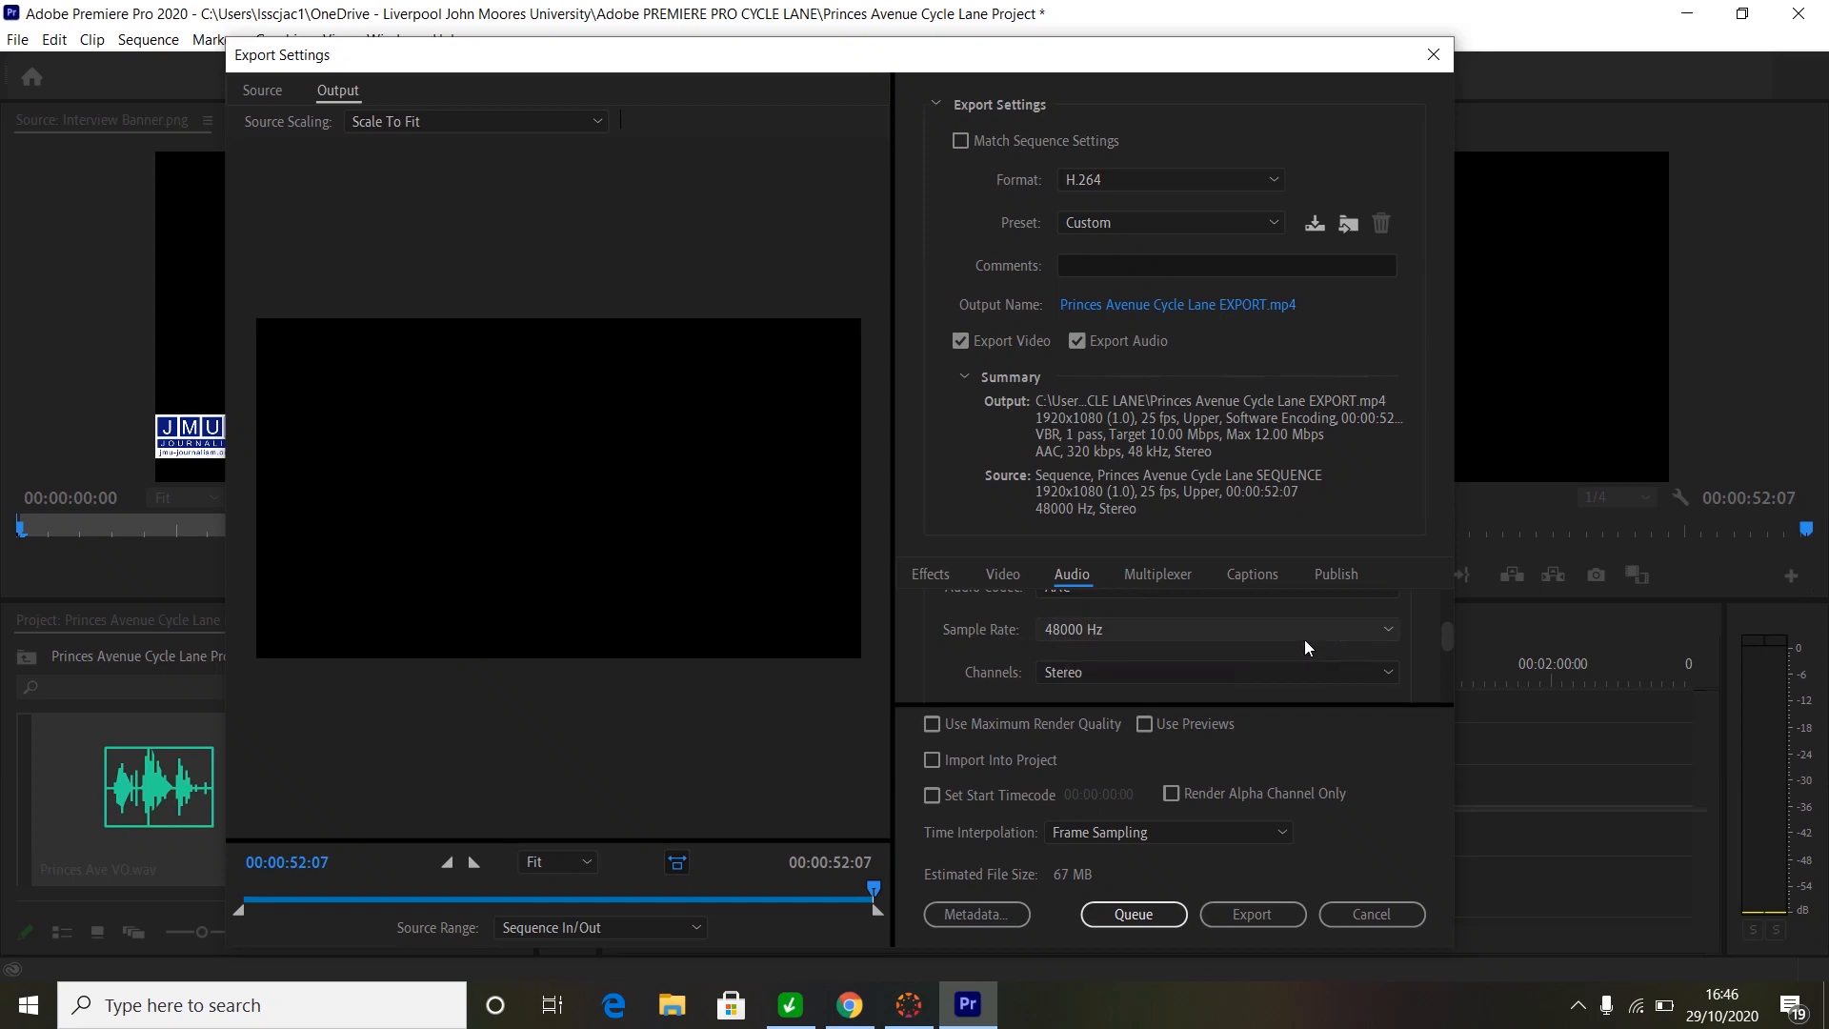
left_click(1389, 631)
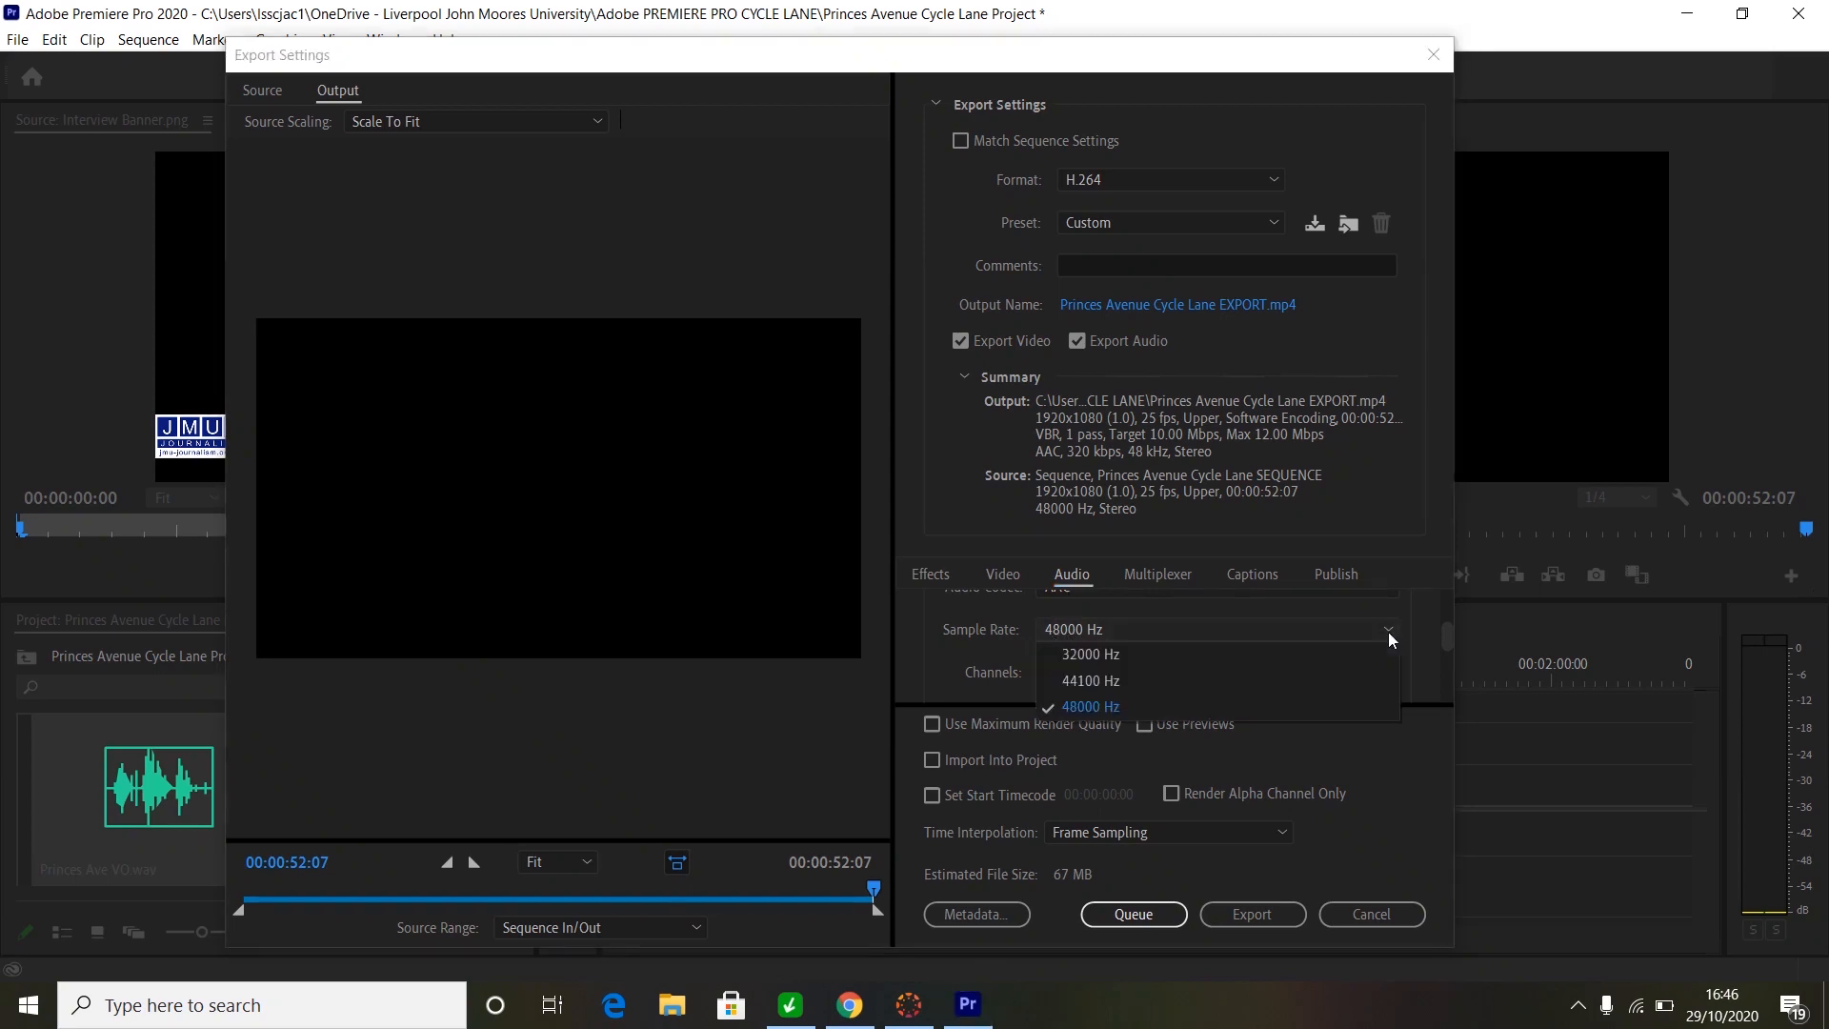
left_click(1200, 709)
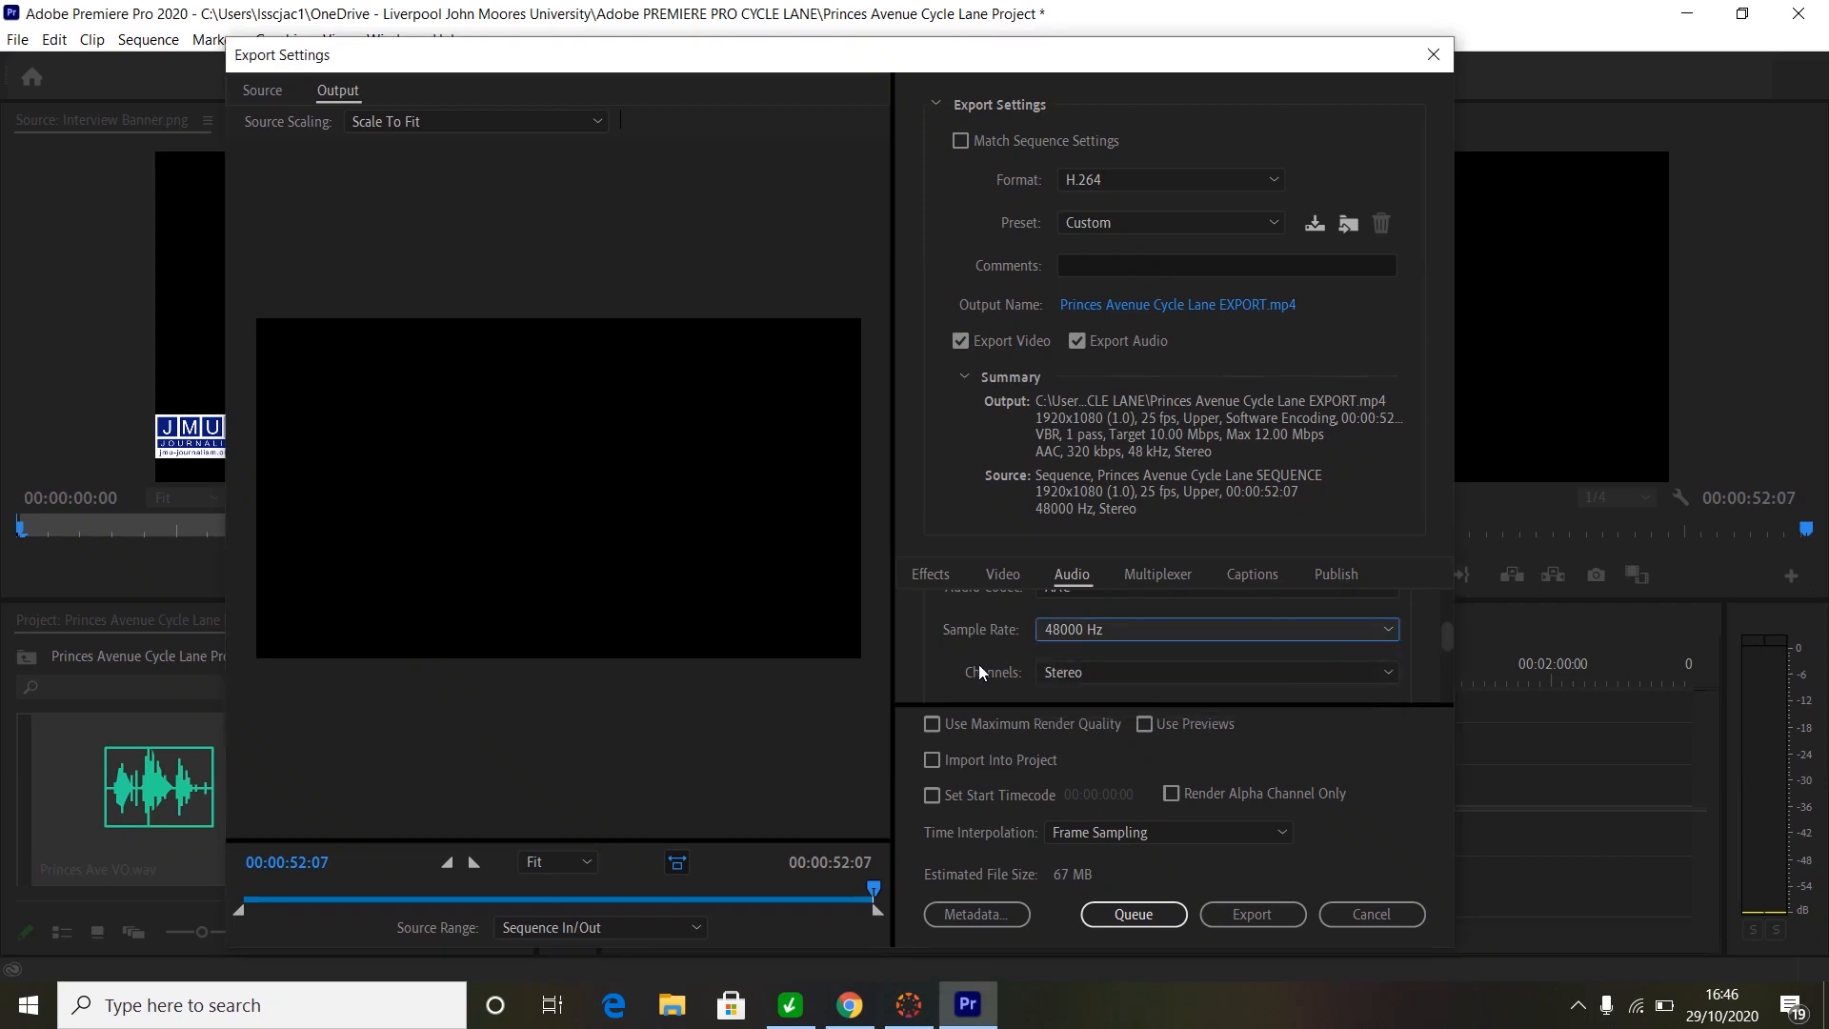
left_click(1389, 667)
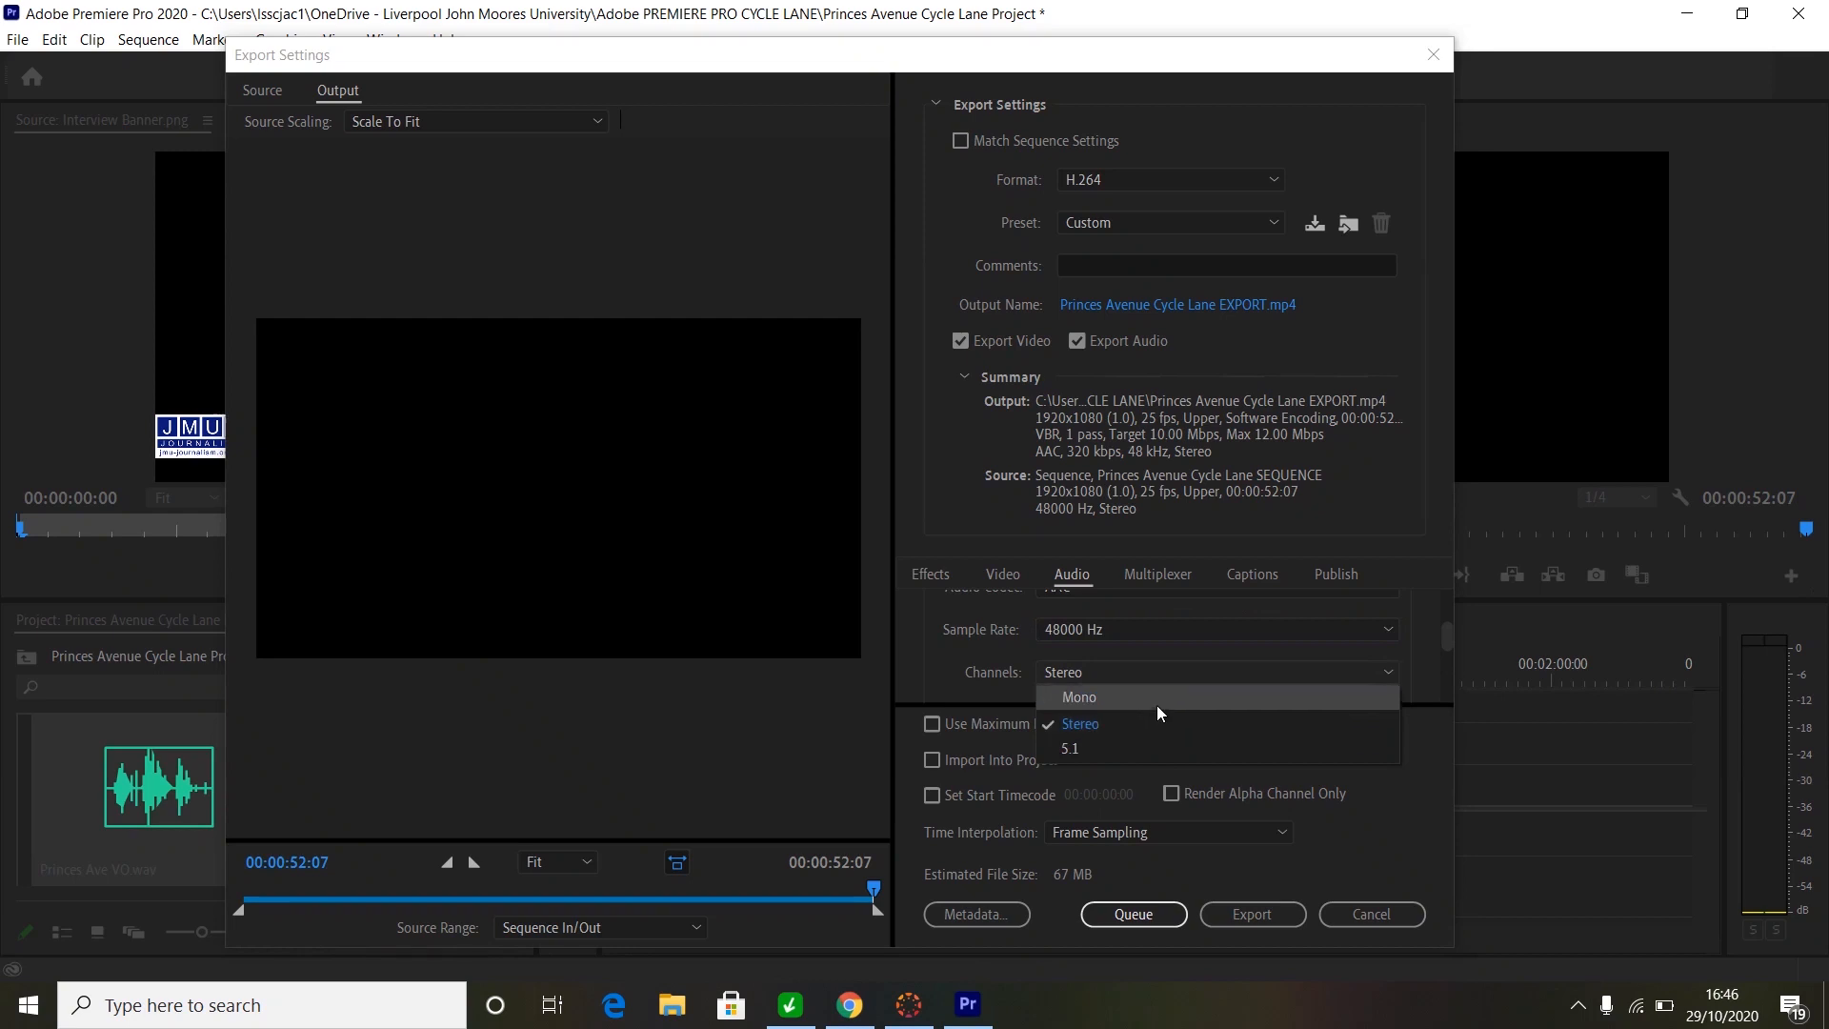
left_click(1083, 724)
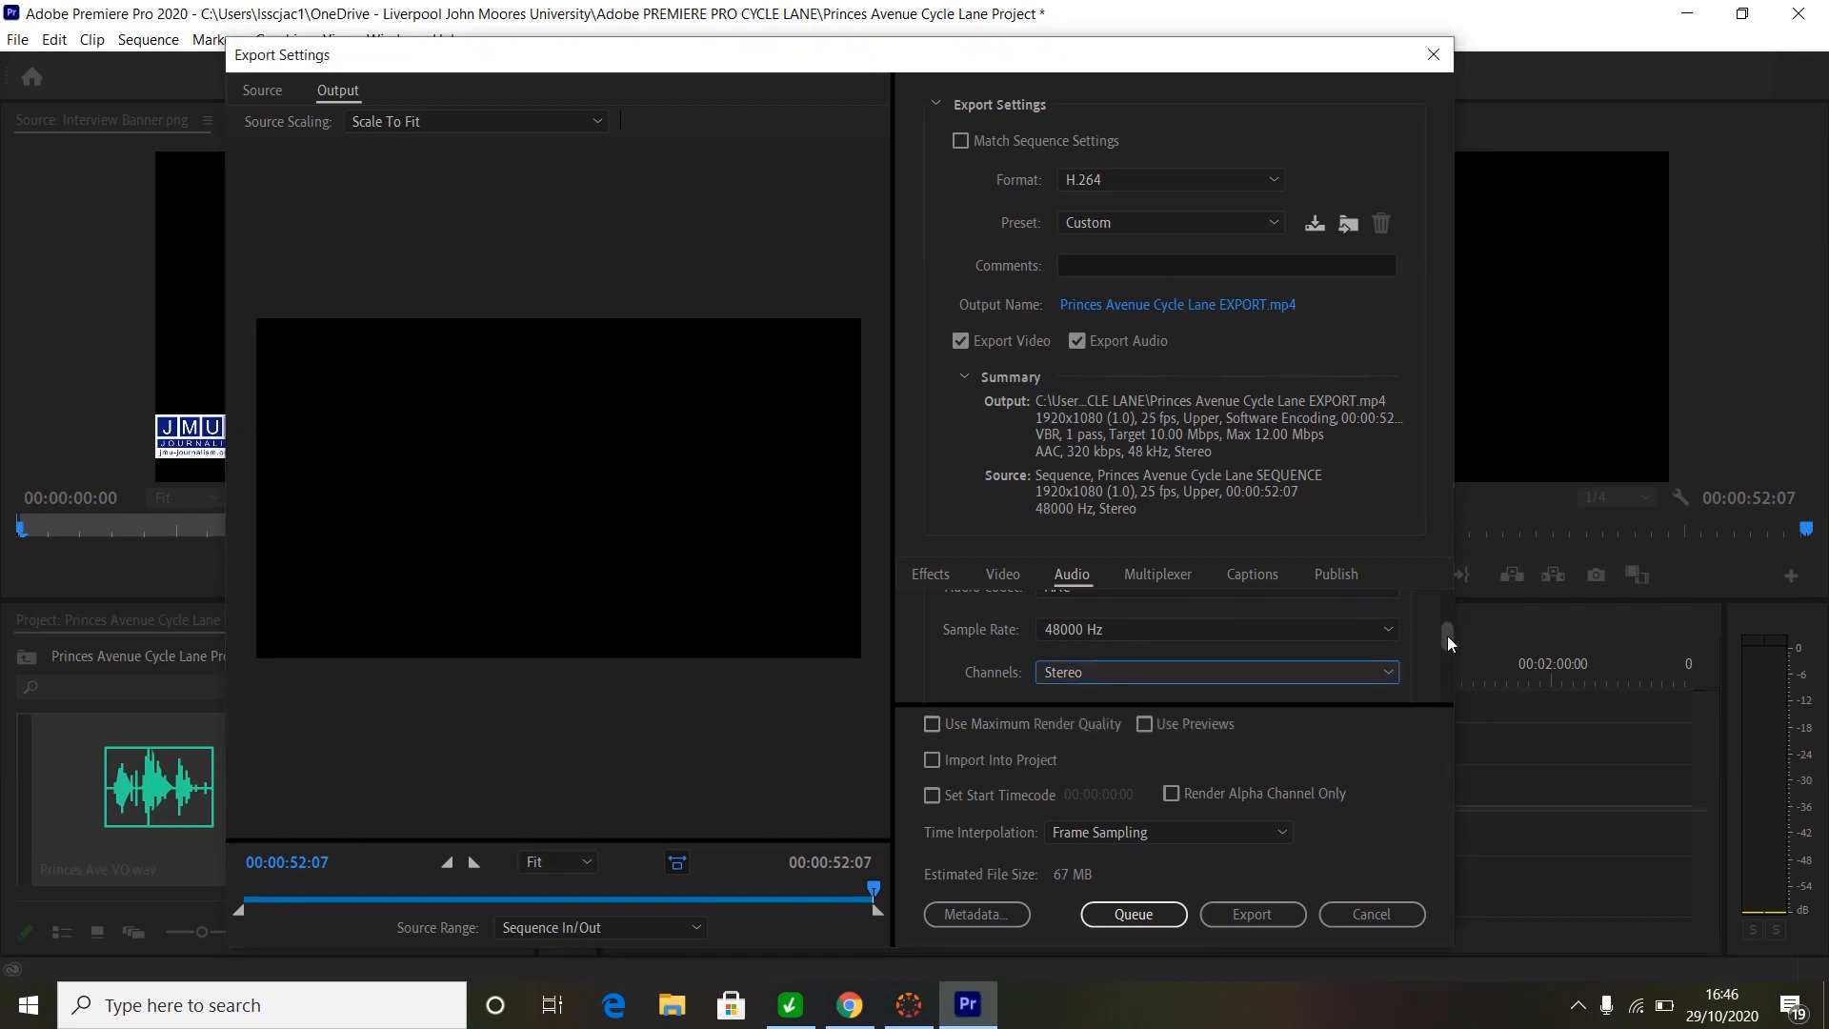
left_click_drag(1447, 638, 1448, 667)
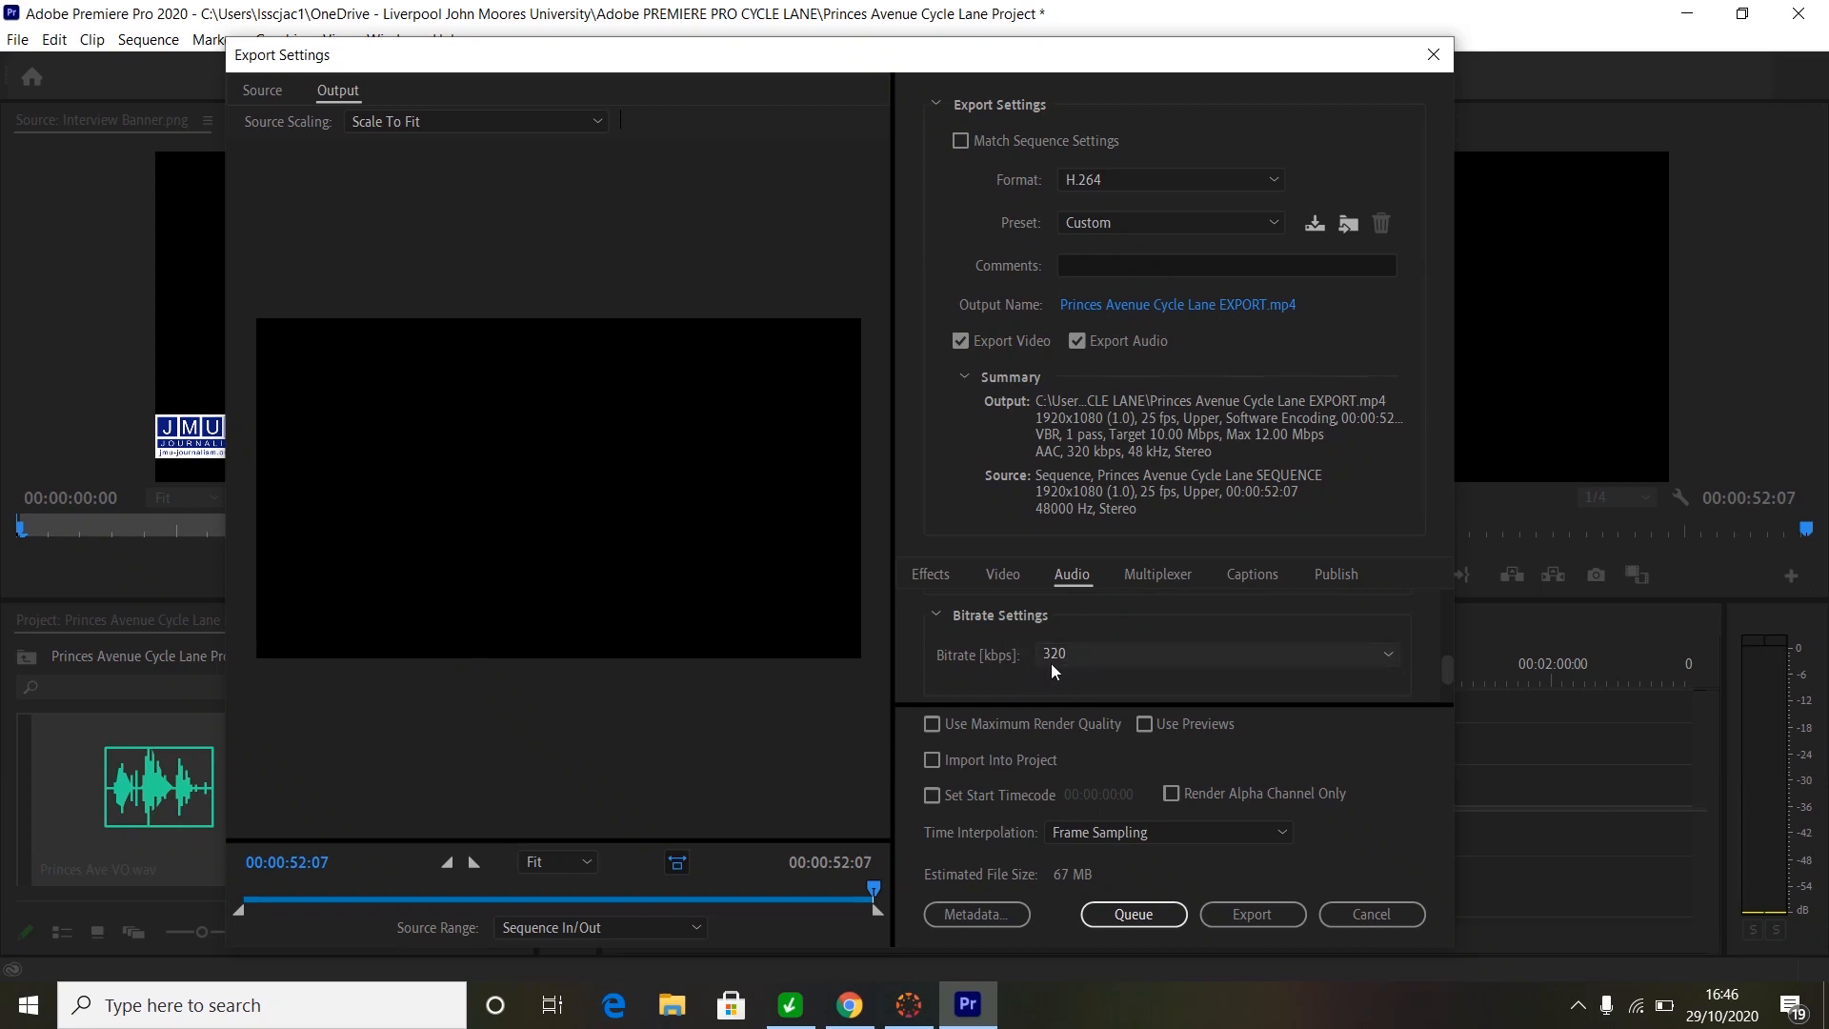
left_click(1386, 655)
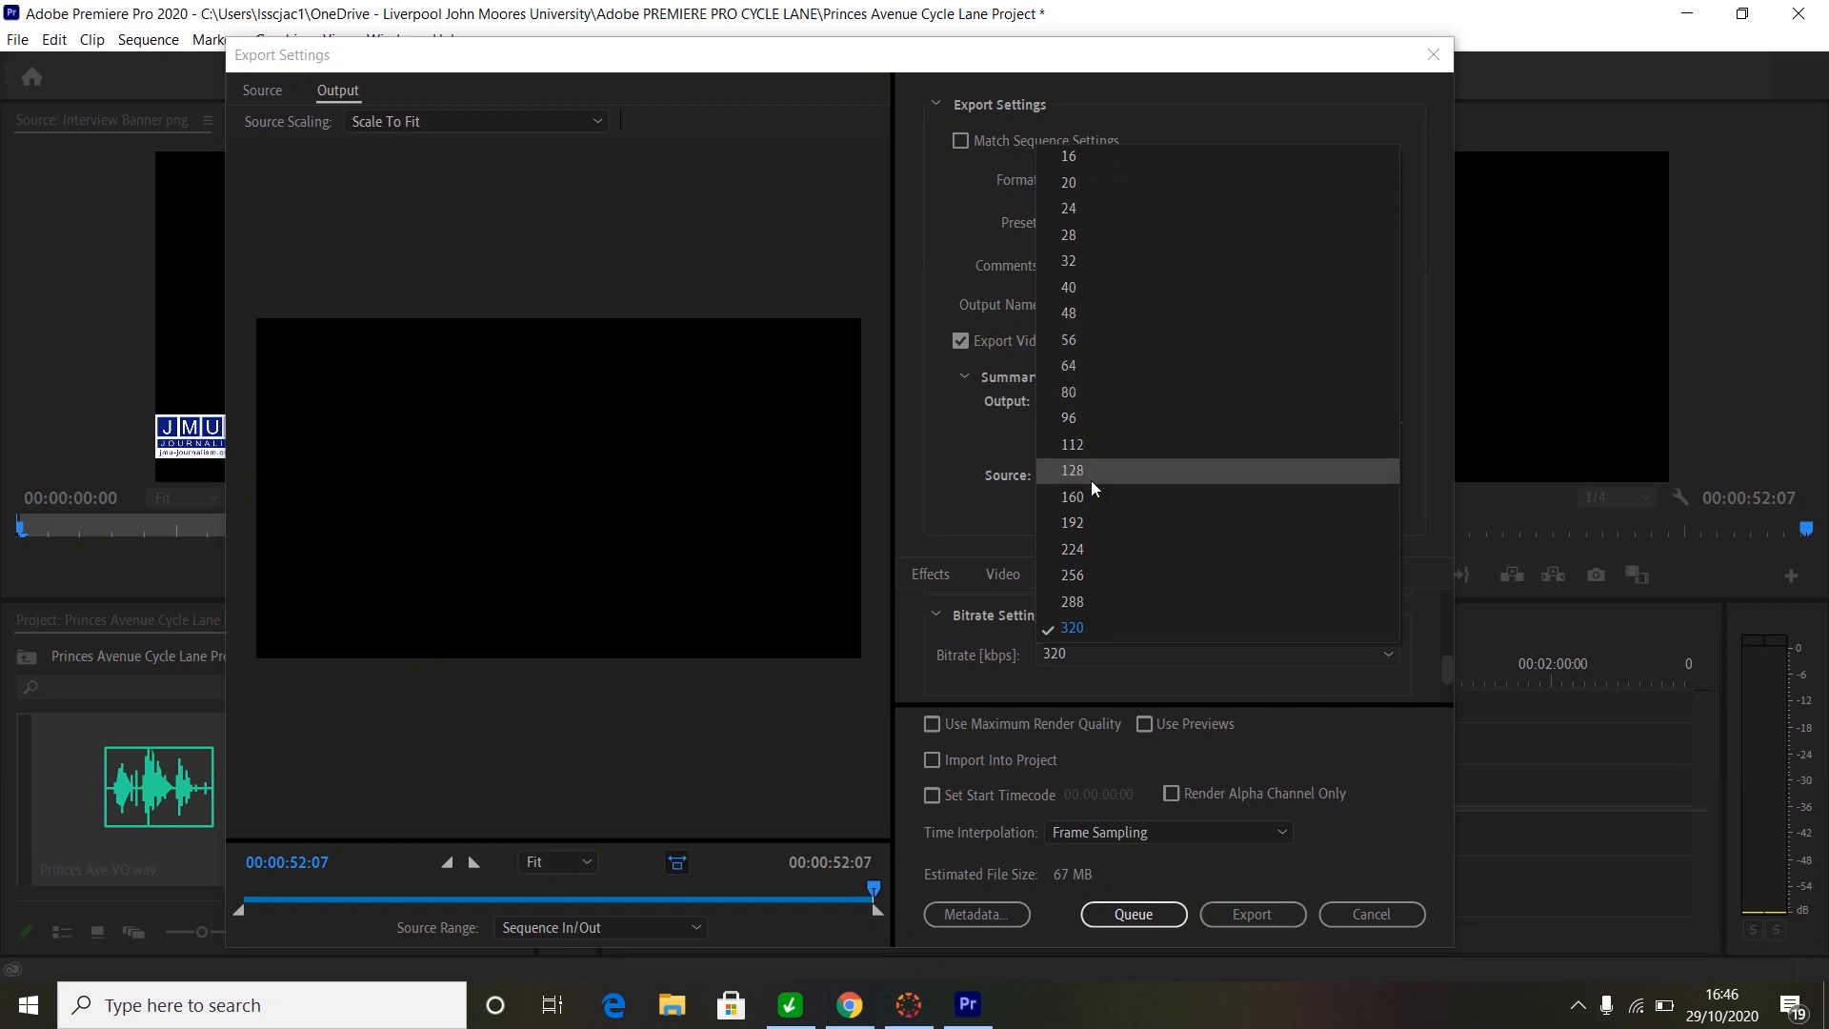
left_click(1077, 629)
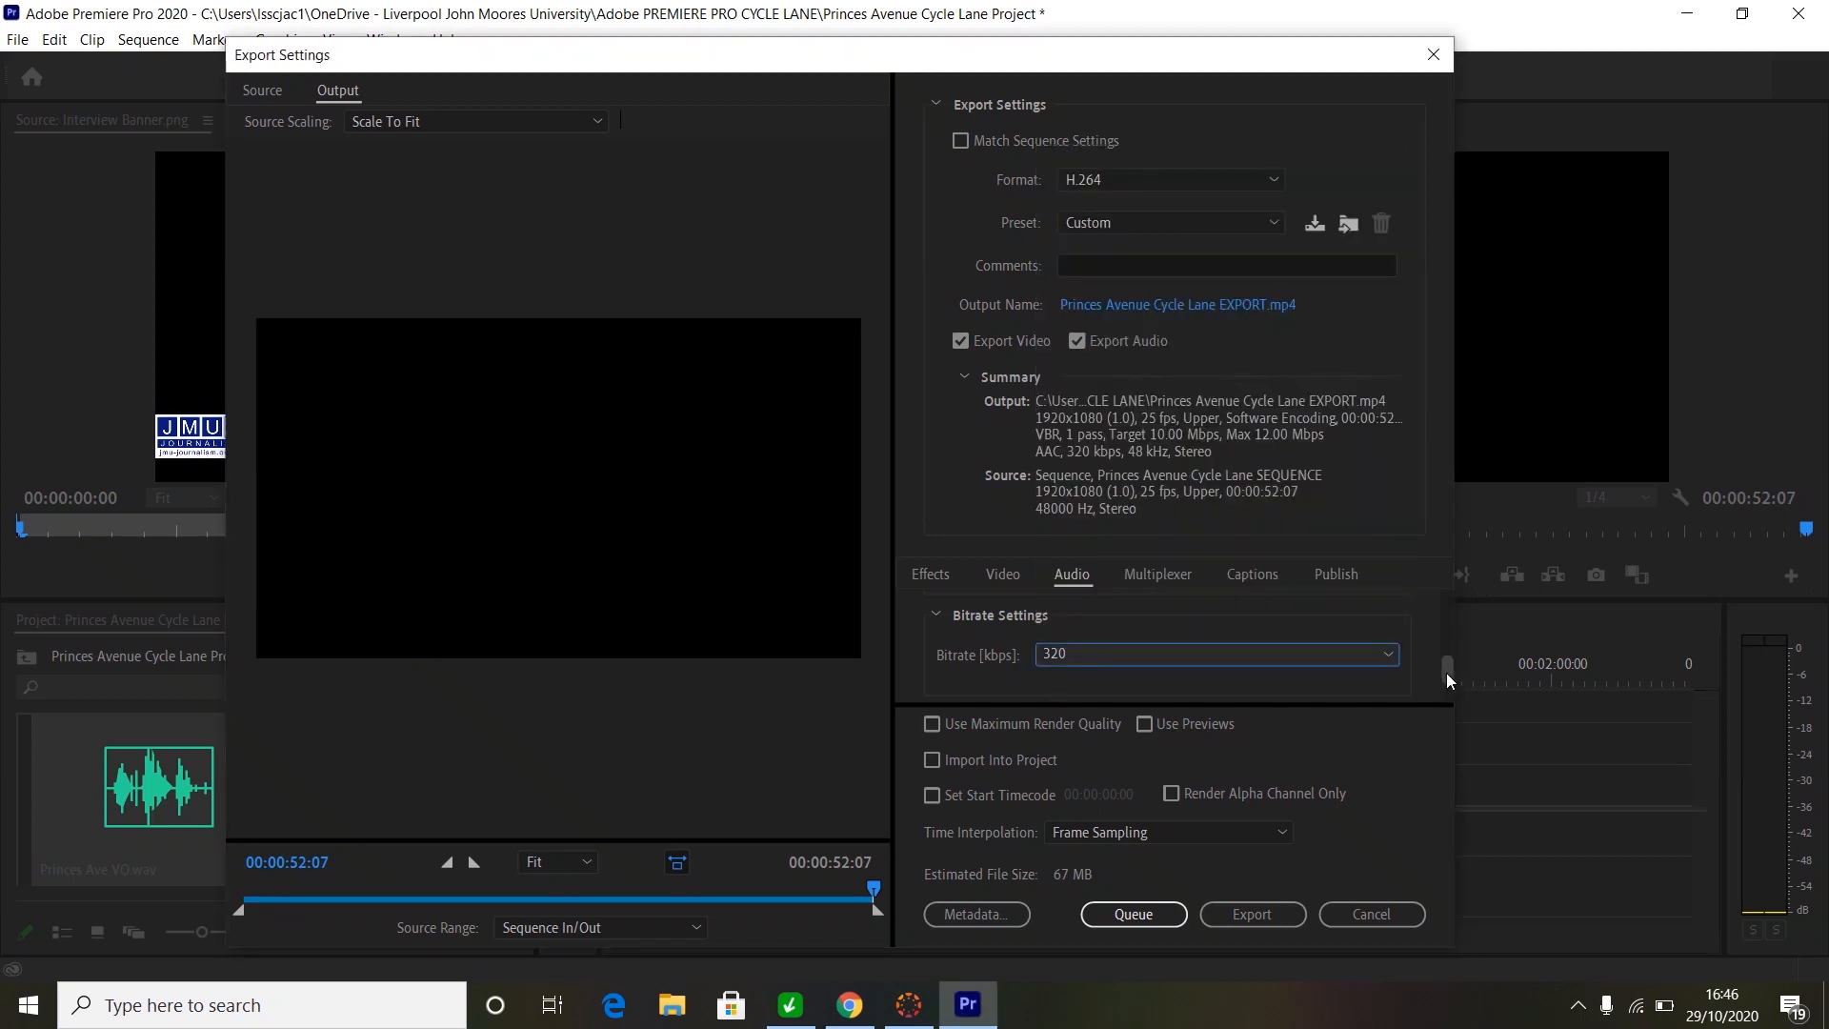
left_click_drag(1446, 673, 1442, 694)
left_click(1150, 921)
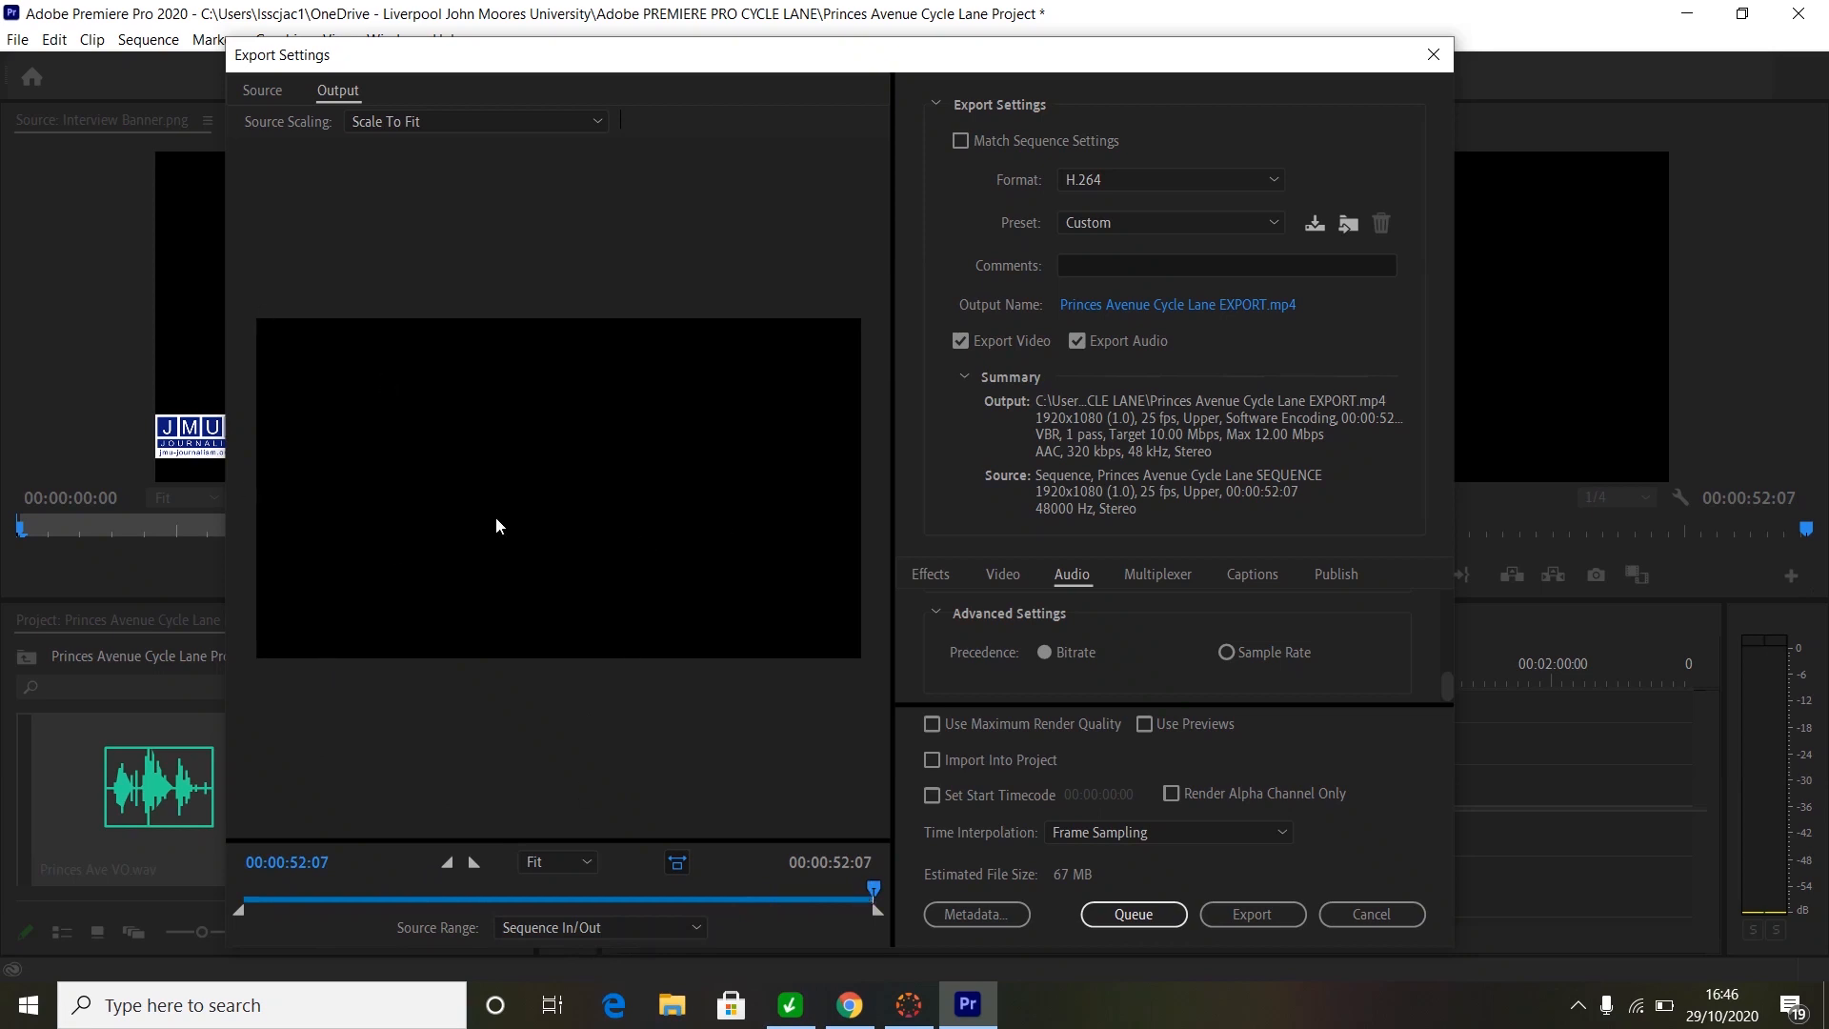
left_click_drag(872, 886, 450, 884)
- Change the export Source Range from Sequence In/Out to Entire Sequence, scrubbing the preview to check
left_click_drag(263, 846, 871, 924)
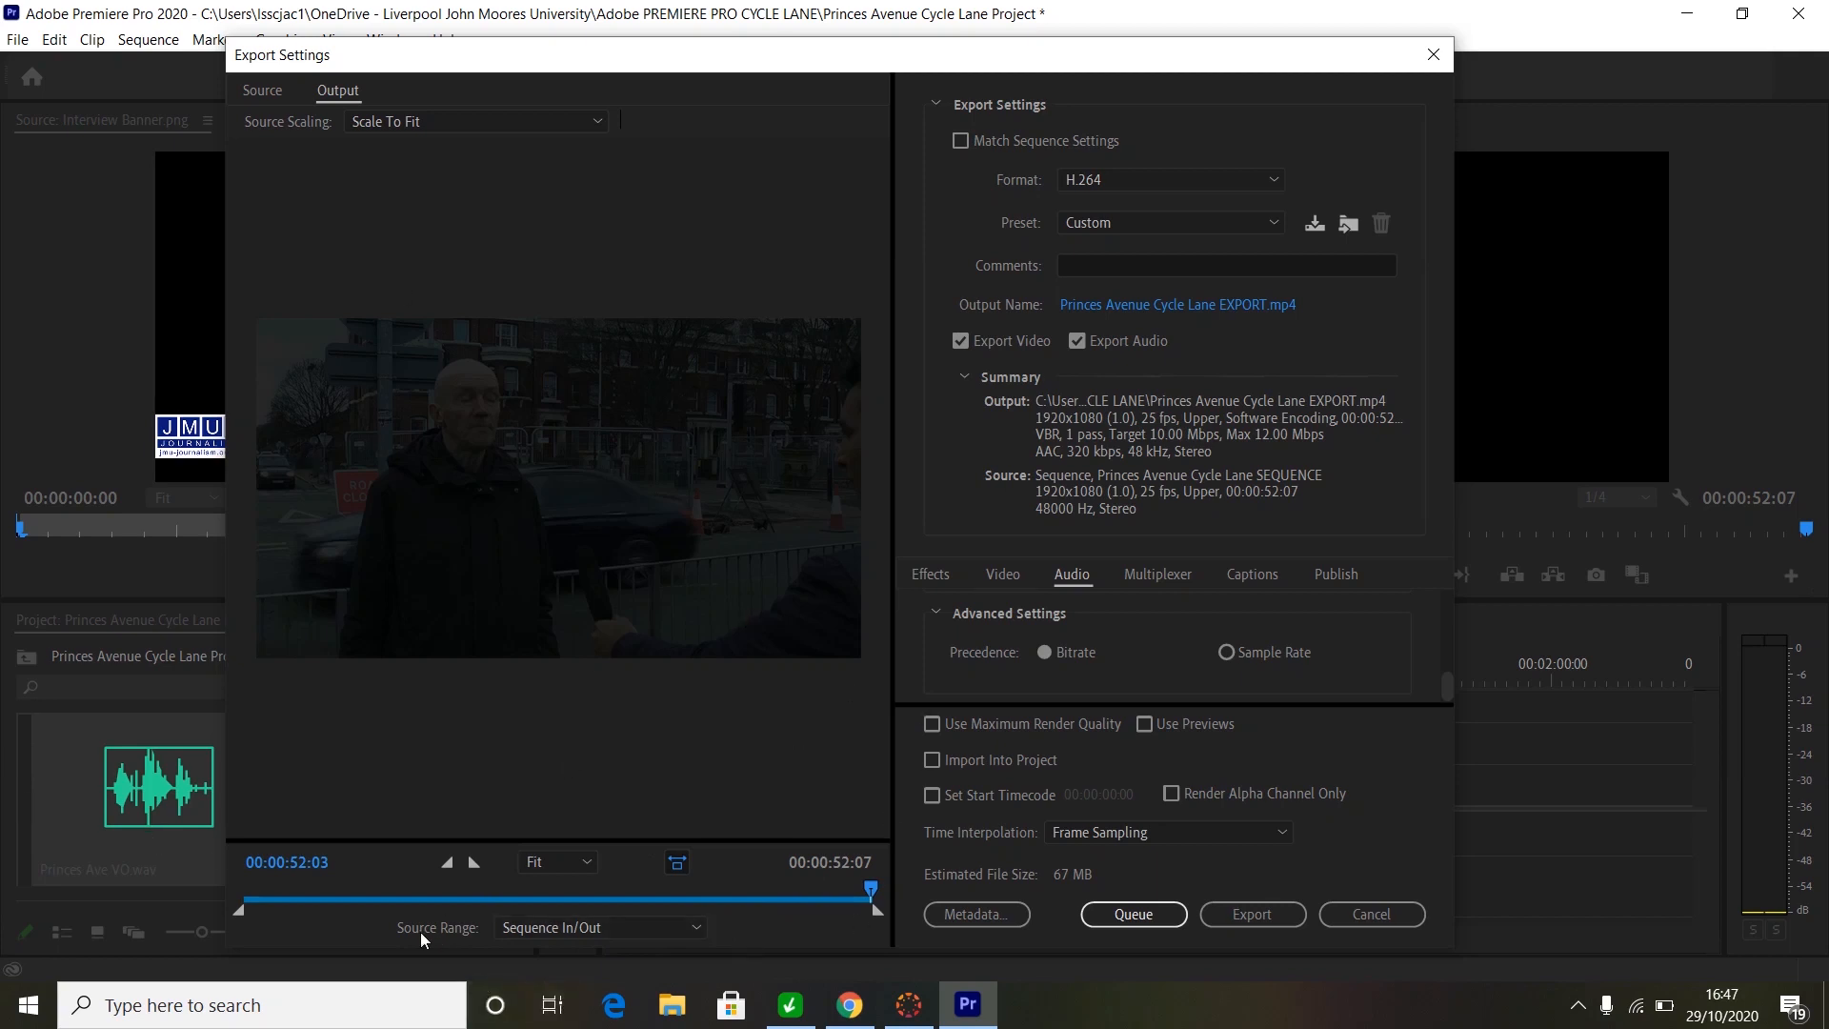
left_click(692, 928)
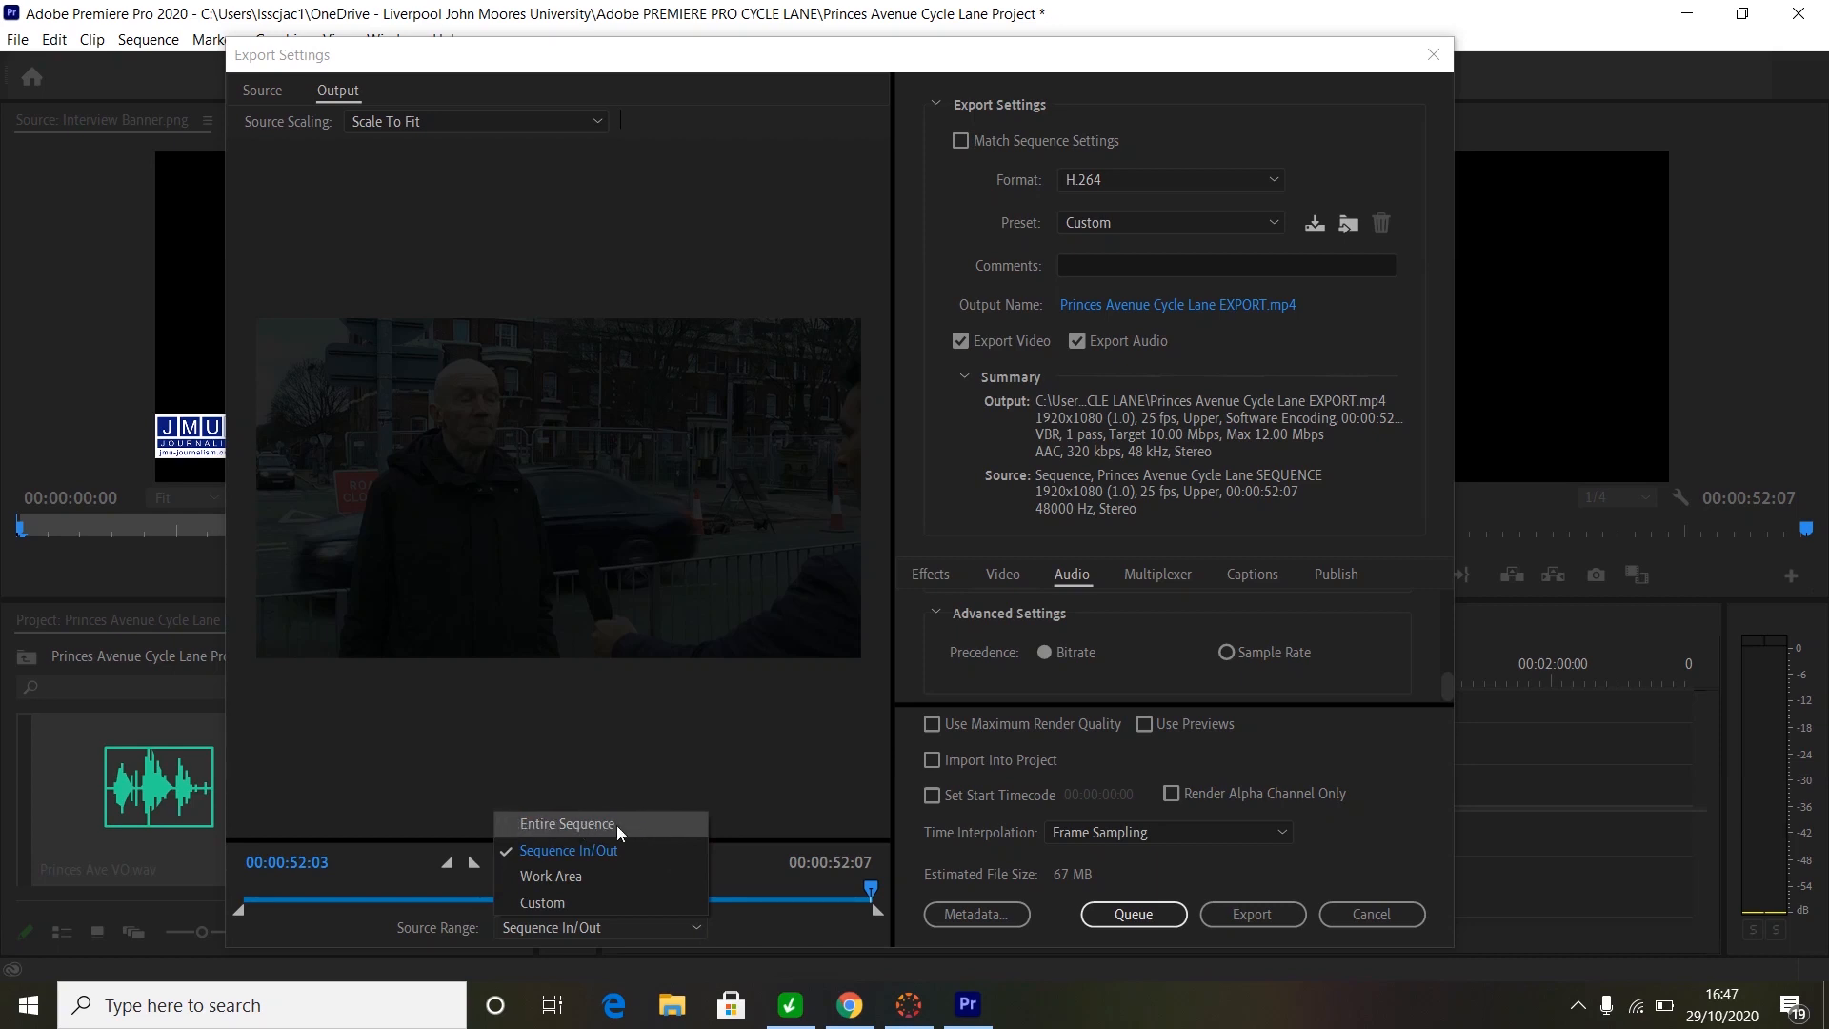
left_click(564, 825)
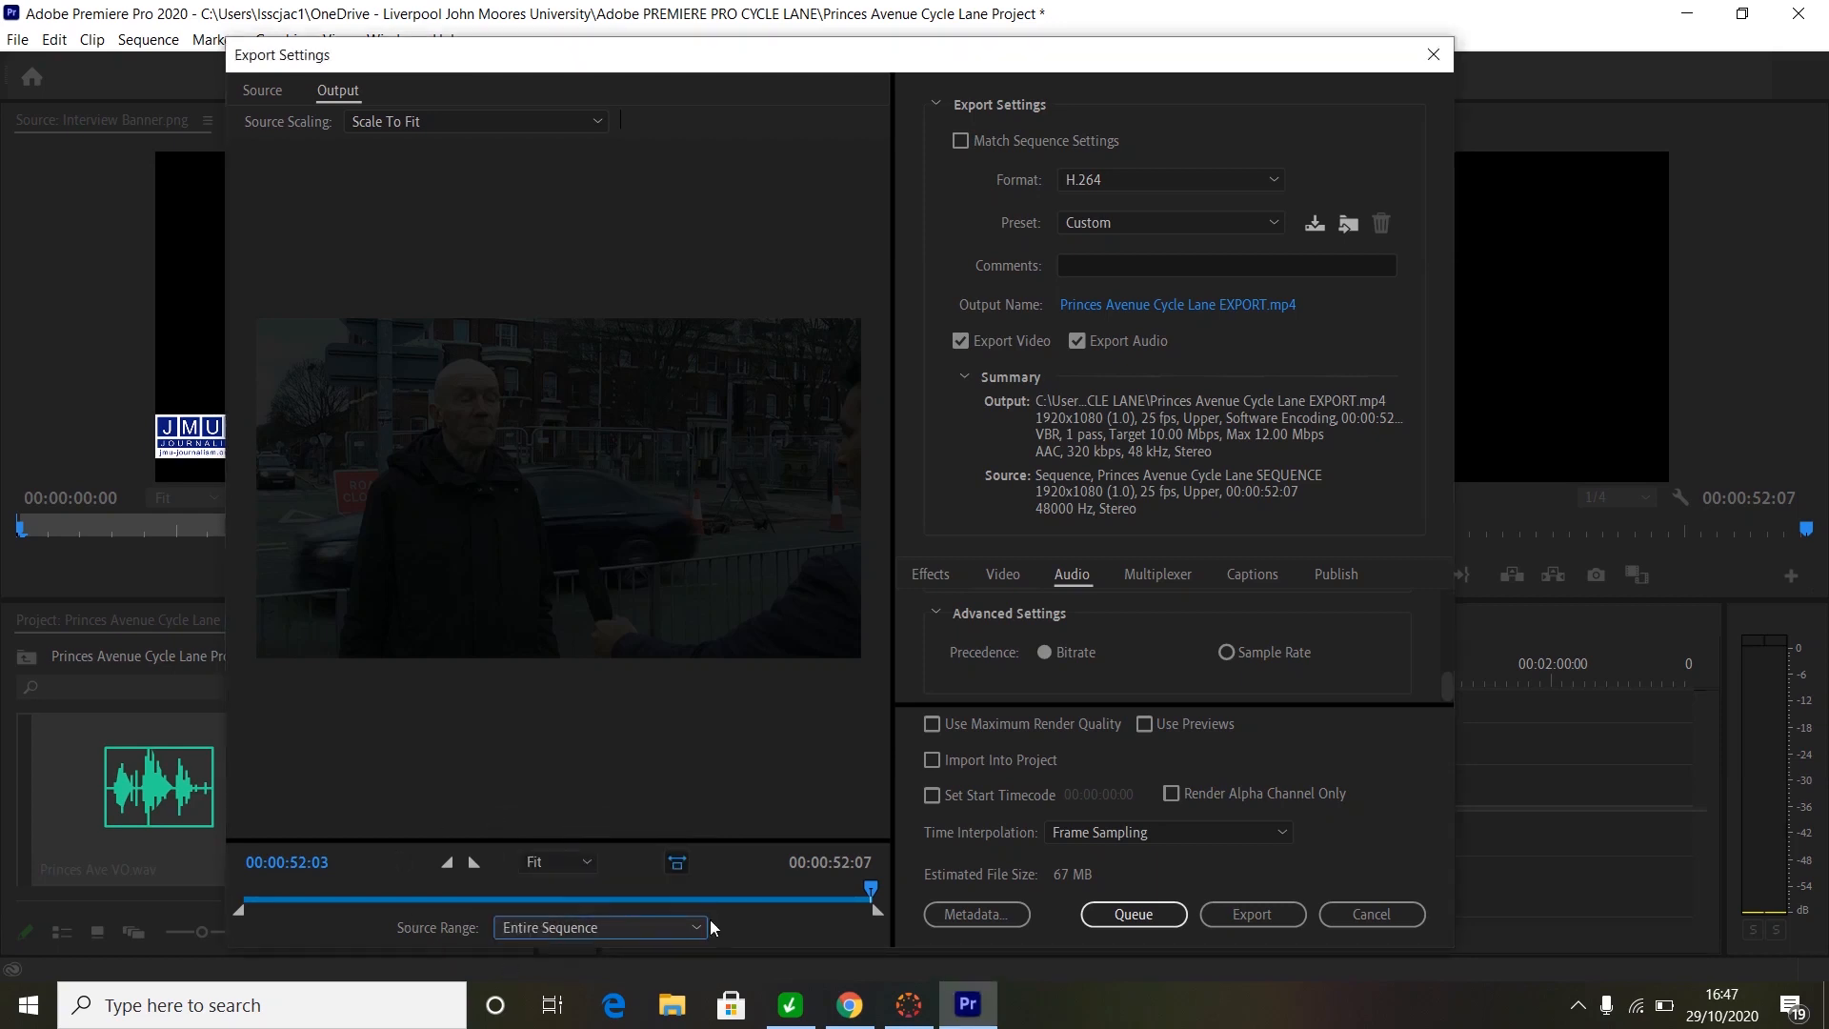
left_click_drag(873, 888, 869, 995)
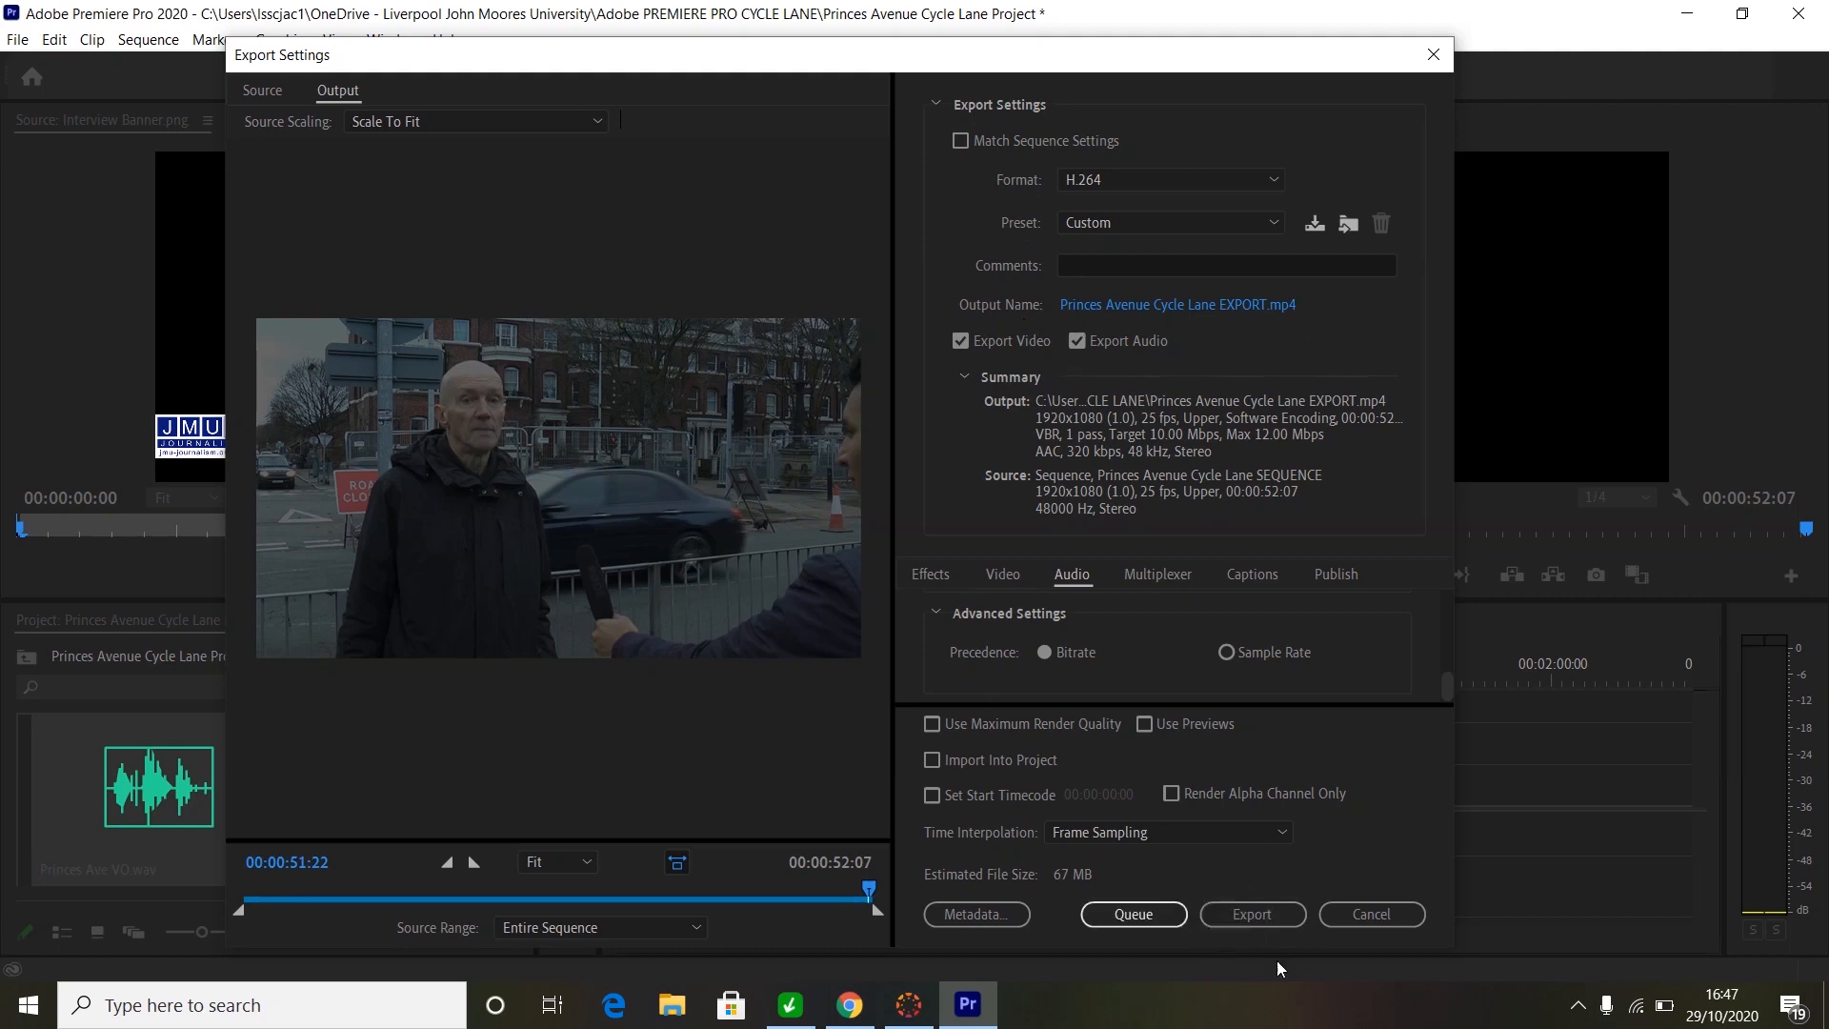
- Export Princes Avenue Cycle Lane EXPORT.mp4 and minimise Premiere once encoding finishes
left_click(1254, 912)
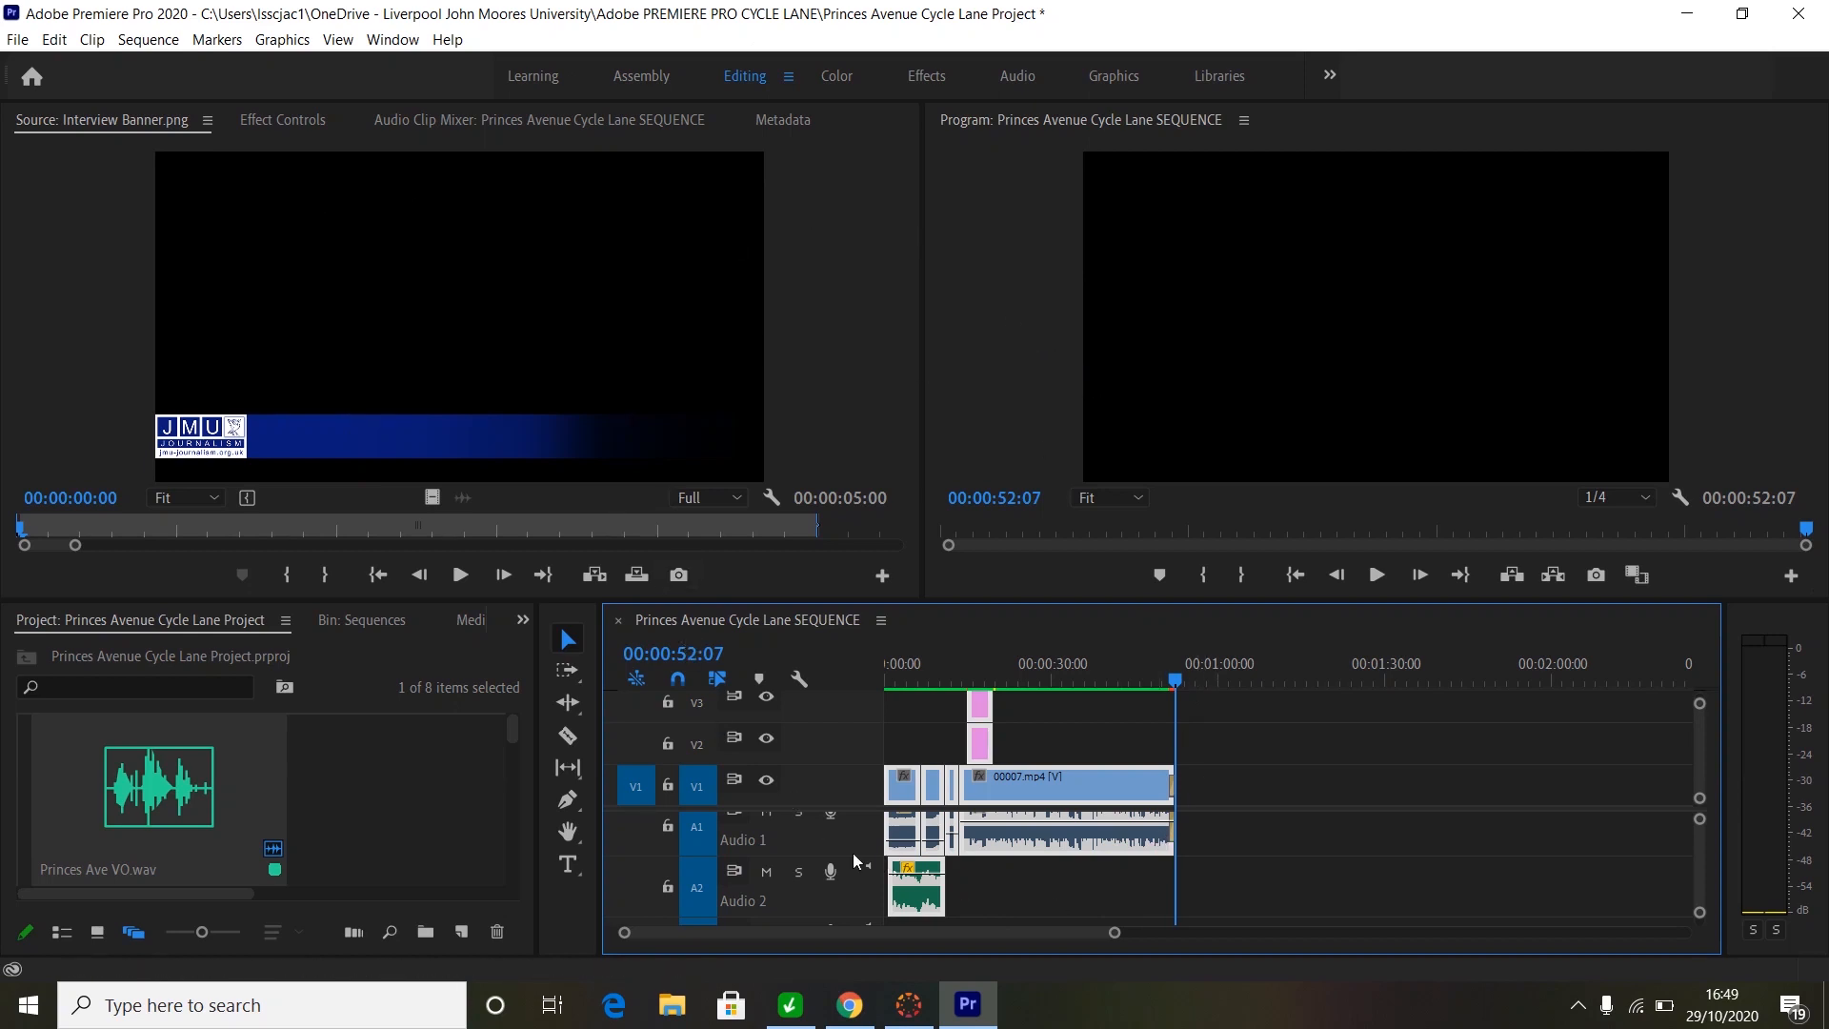
left_click(1688, 15)
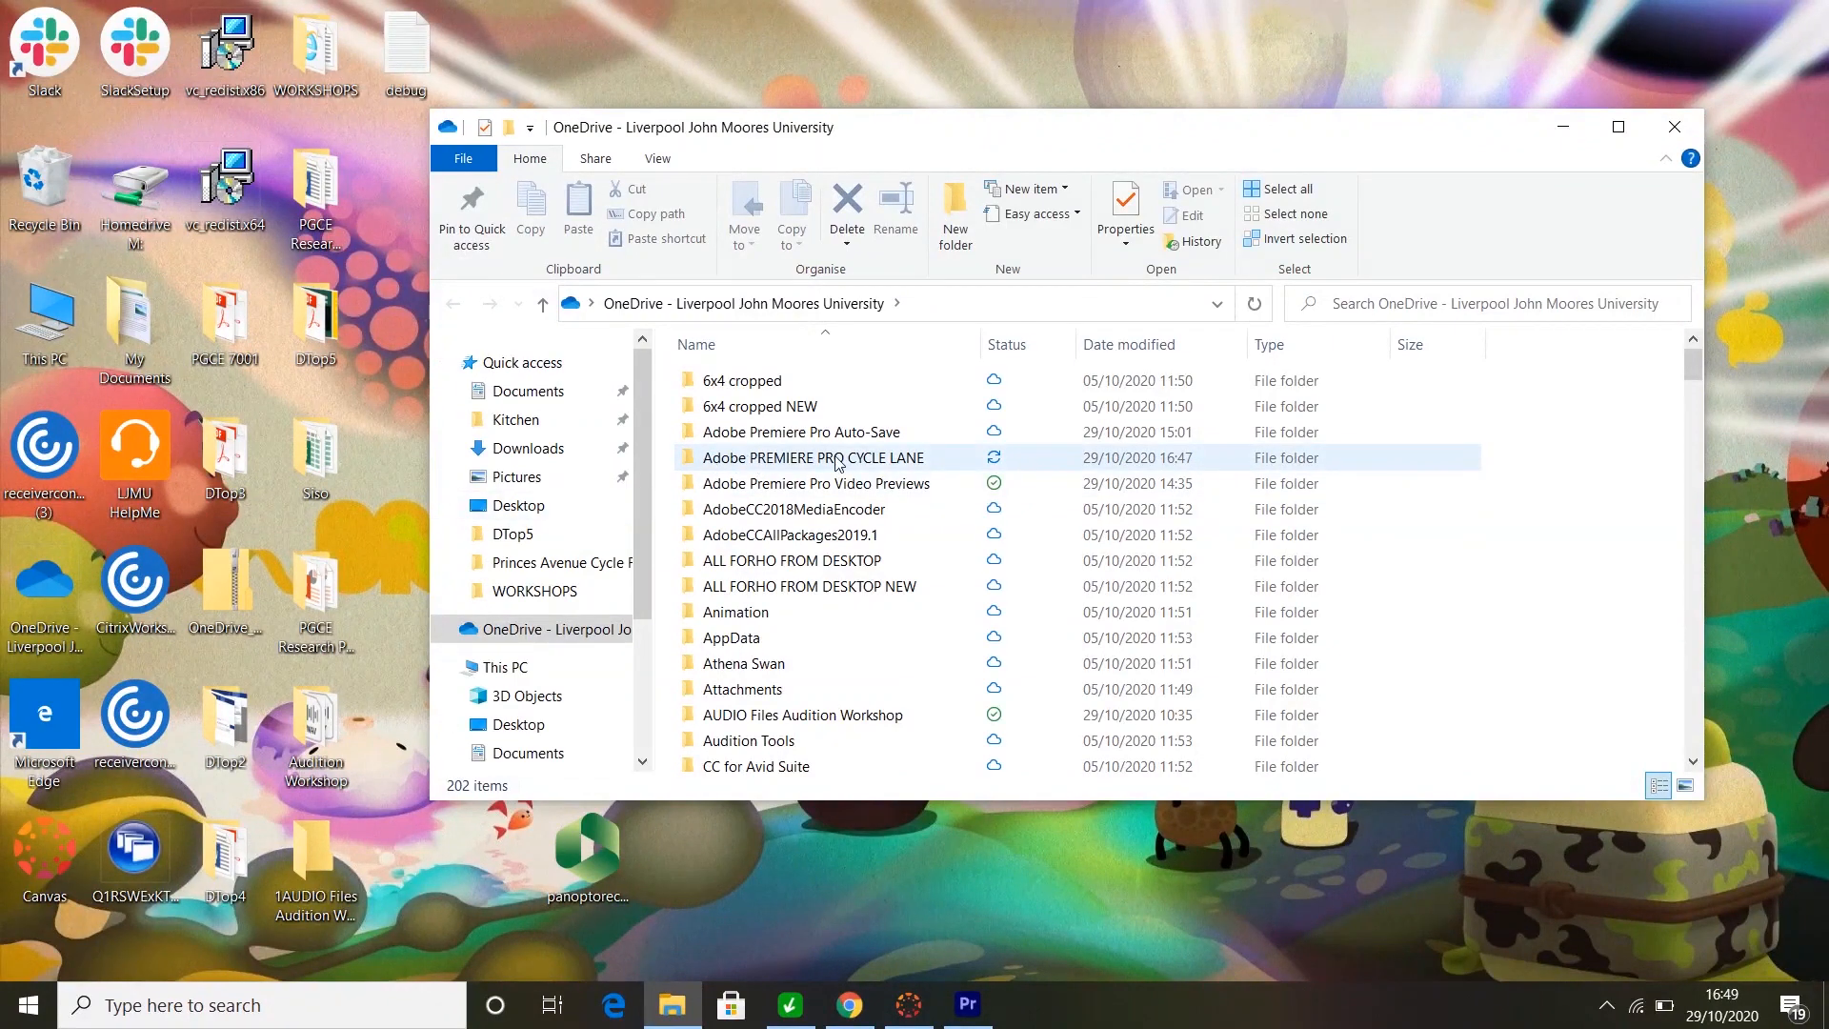
- Open the Adobe PREMIERE PRO CYCLE LANE folder to find the 65,905 KB EXPORT MP4
double_click(793, 465)
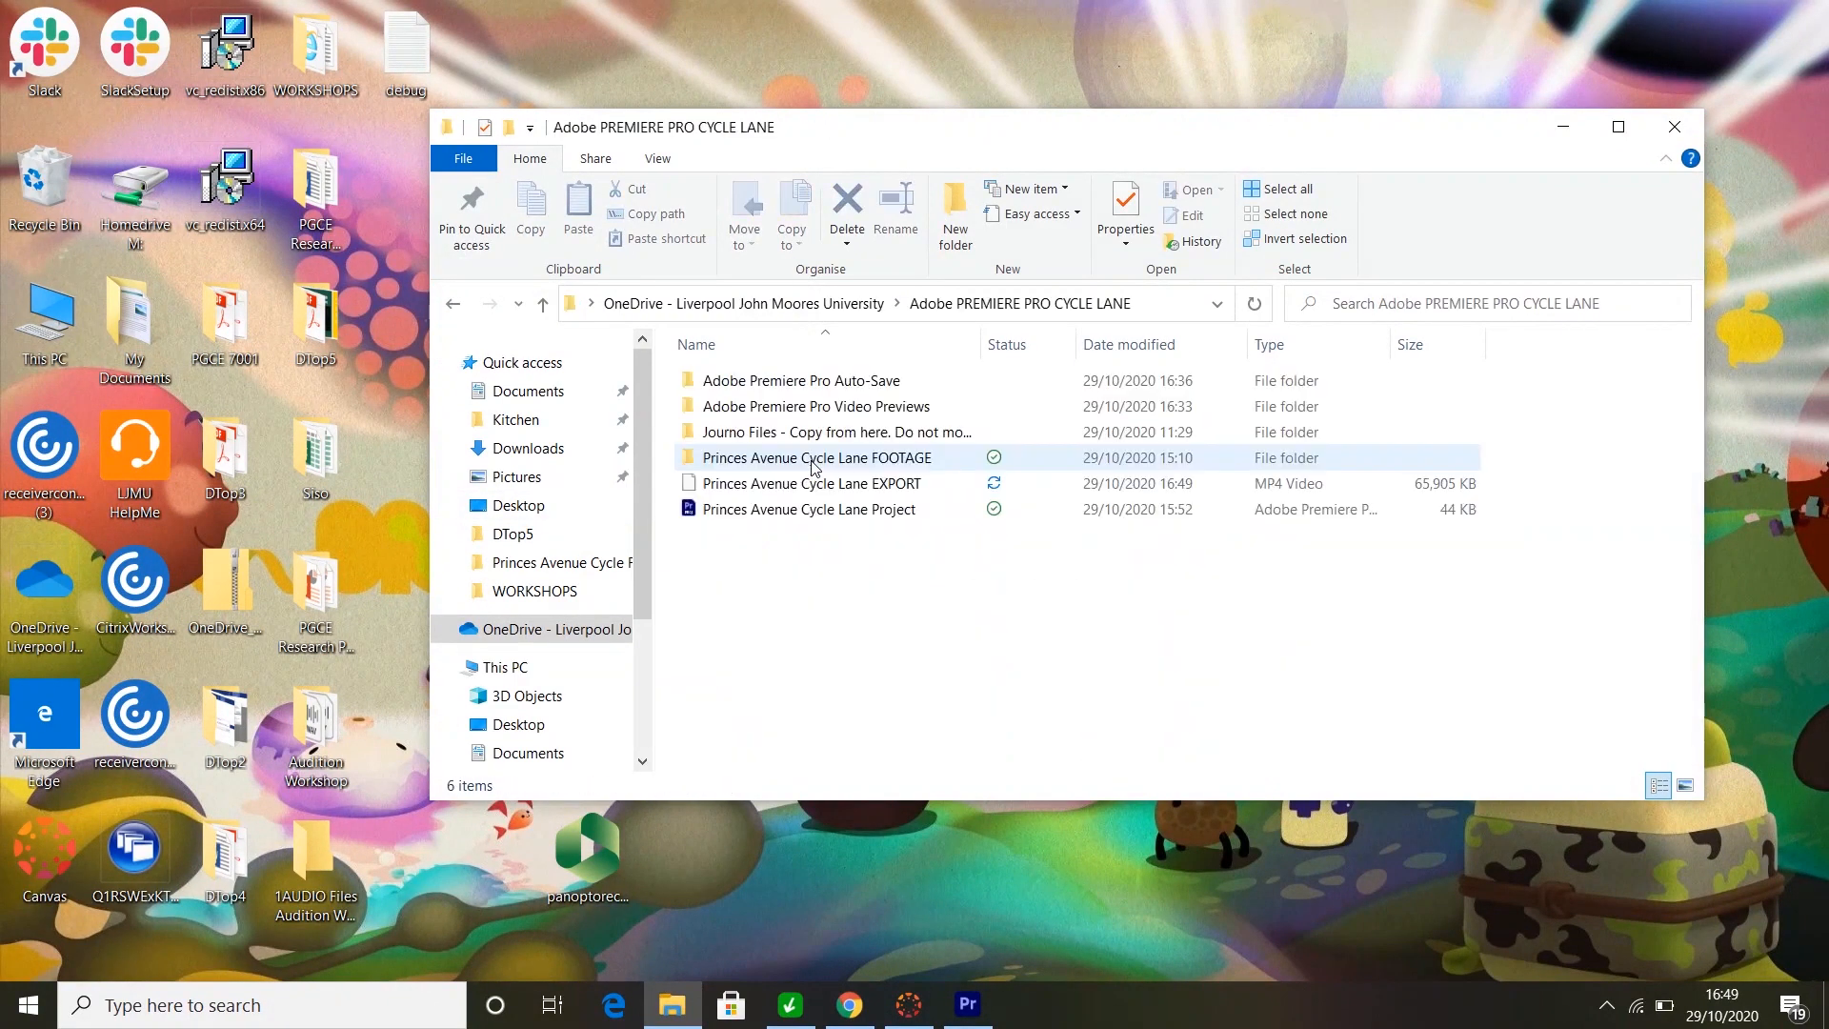